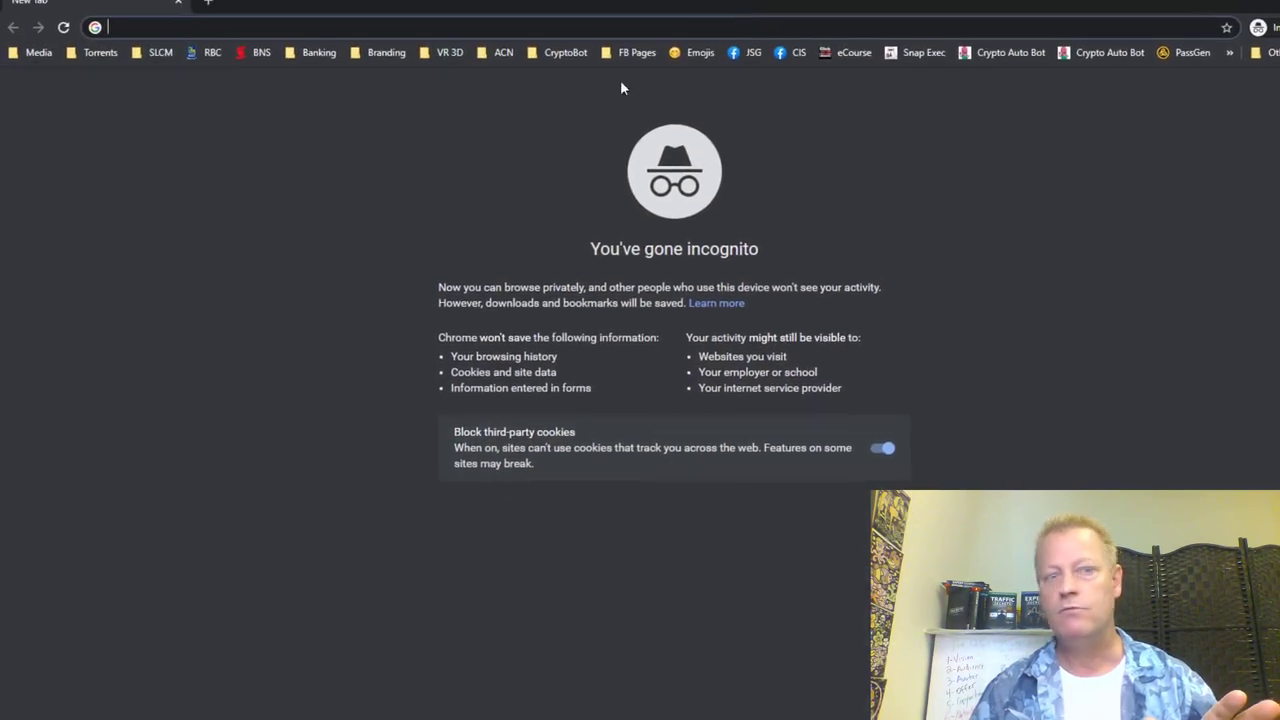
# - Load clickecourse.com in the incognito tab by entering 'click' in the address bar
pyautogui.moveTo(330, 4)
pyautogui.mouseDown()
pyautogui.moveTo(334, 63)
pyautogui.moveTo(329, 6)
pyautogui.moveTo(341, 1)
pyautogui.mouseUp()
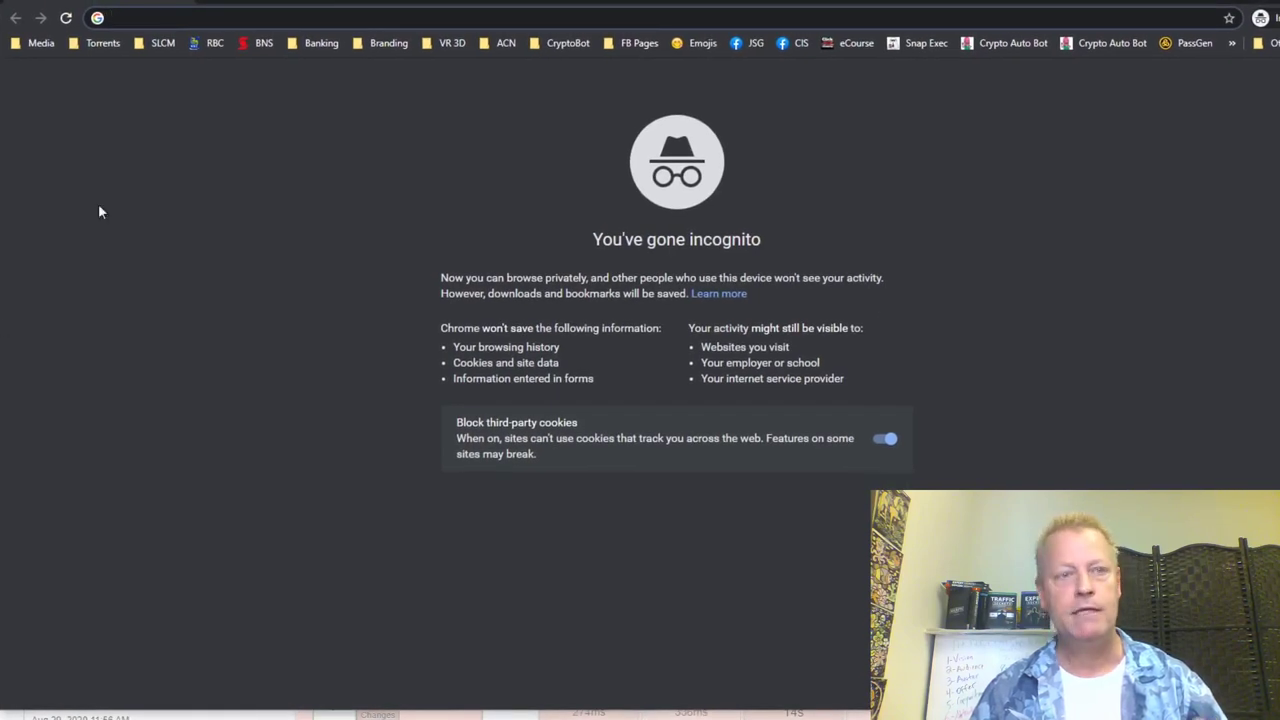
pyautogui.write('click')
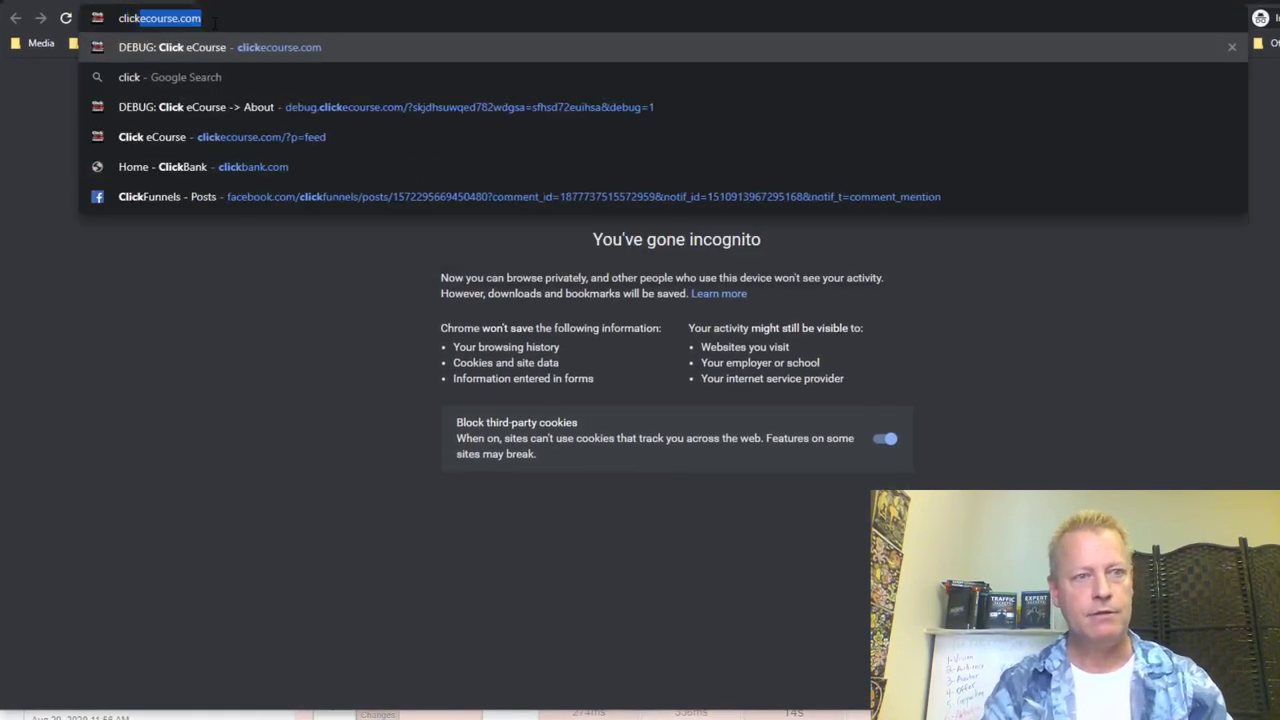
pyautogui.press('Return')
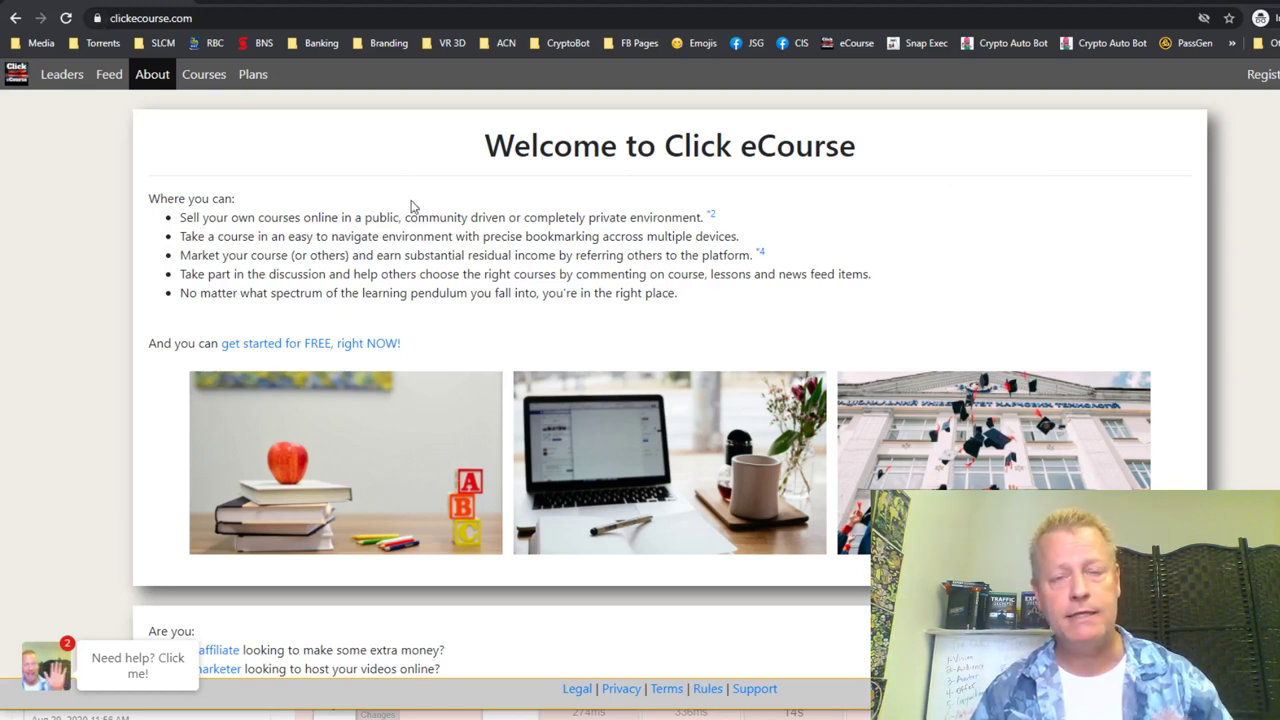
# - Change the web address to blog.clickecourse.com and load the blog
pyautogui.click(124, 20)
pyautogui.click(180, 18)
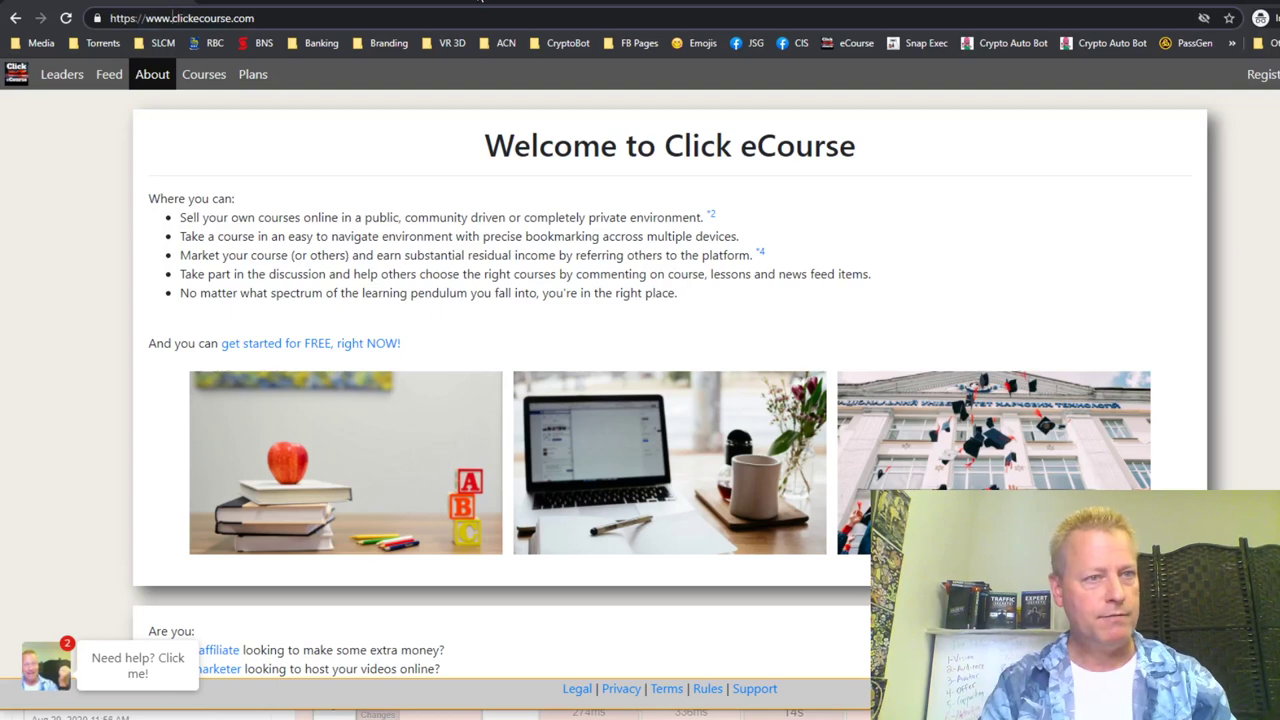
pyautogui.press('BackSpace')
pyautogui.press('BackSpace')
pyautogui.press('BackSpace')
pyautogui.press('BackSpace')
pyautogui.write('blog')
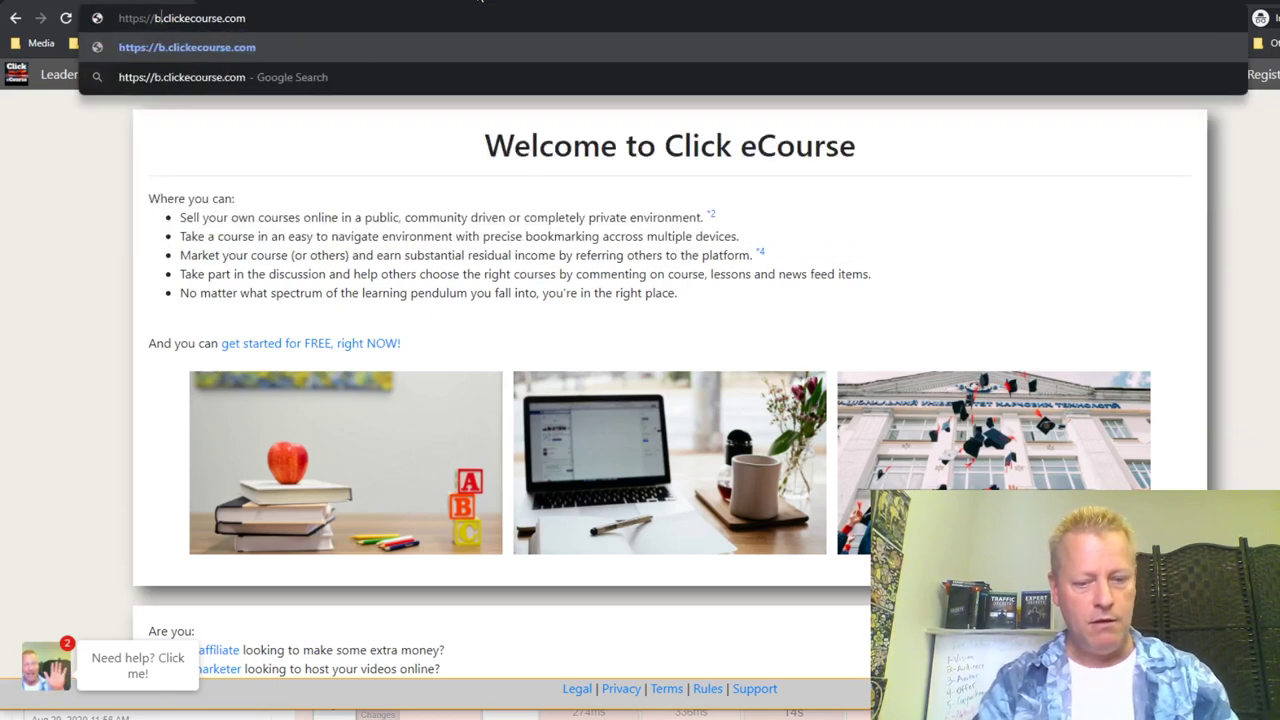
pyautogui.press('Return')
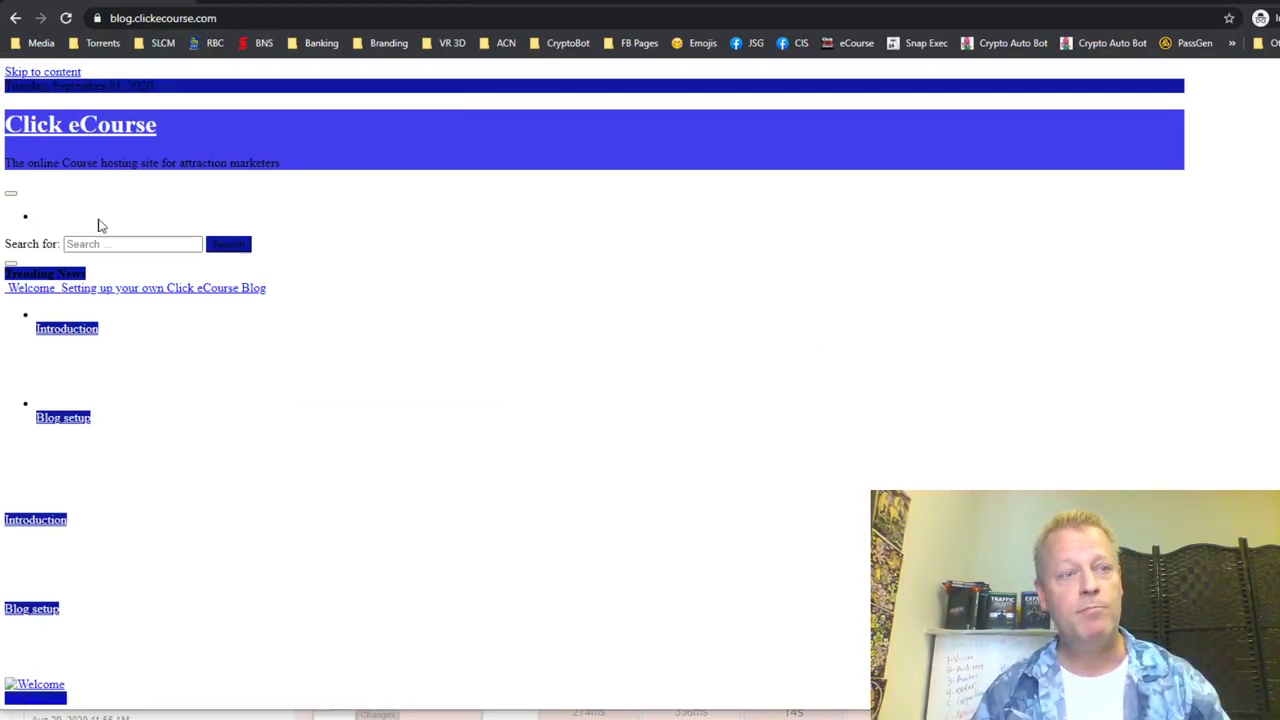
# - Look over the blog and open its Introduction category
pyautogui.scroll(-3, 420, 360)
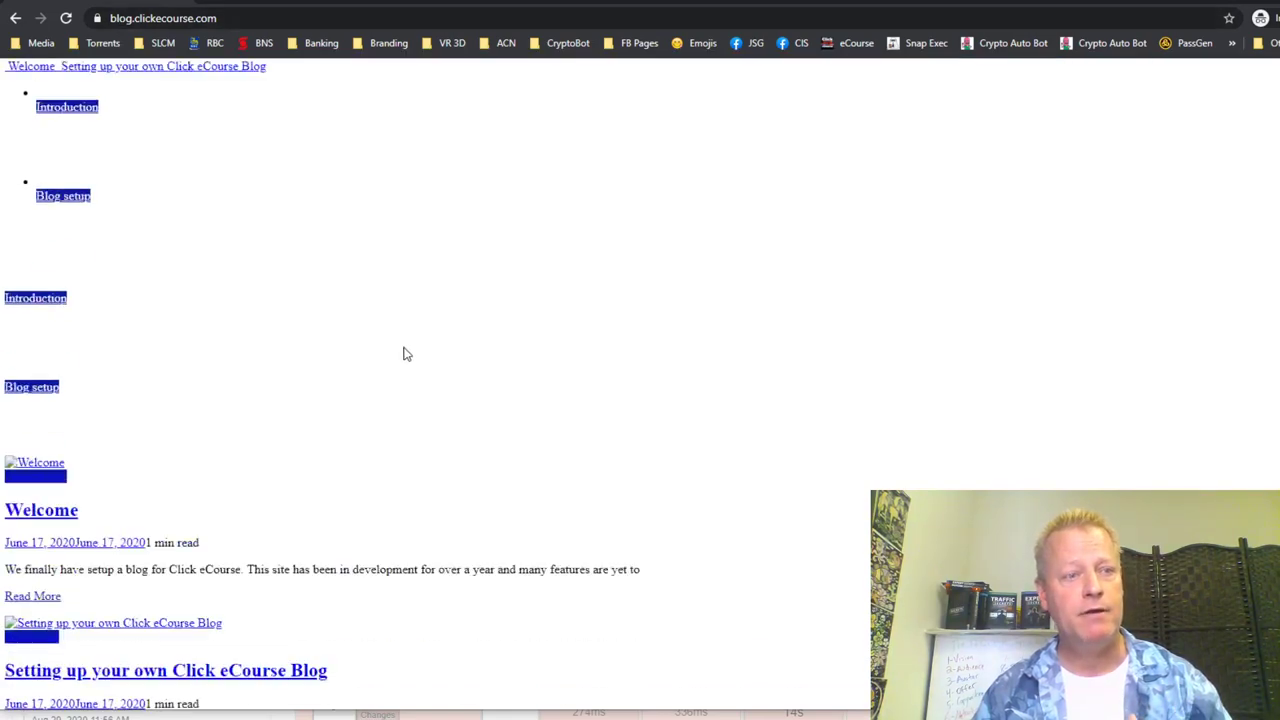
pyautogui.scroll(3, 130, 160)
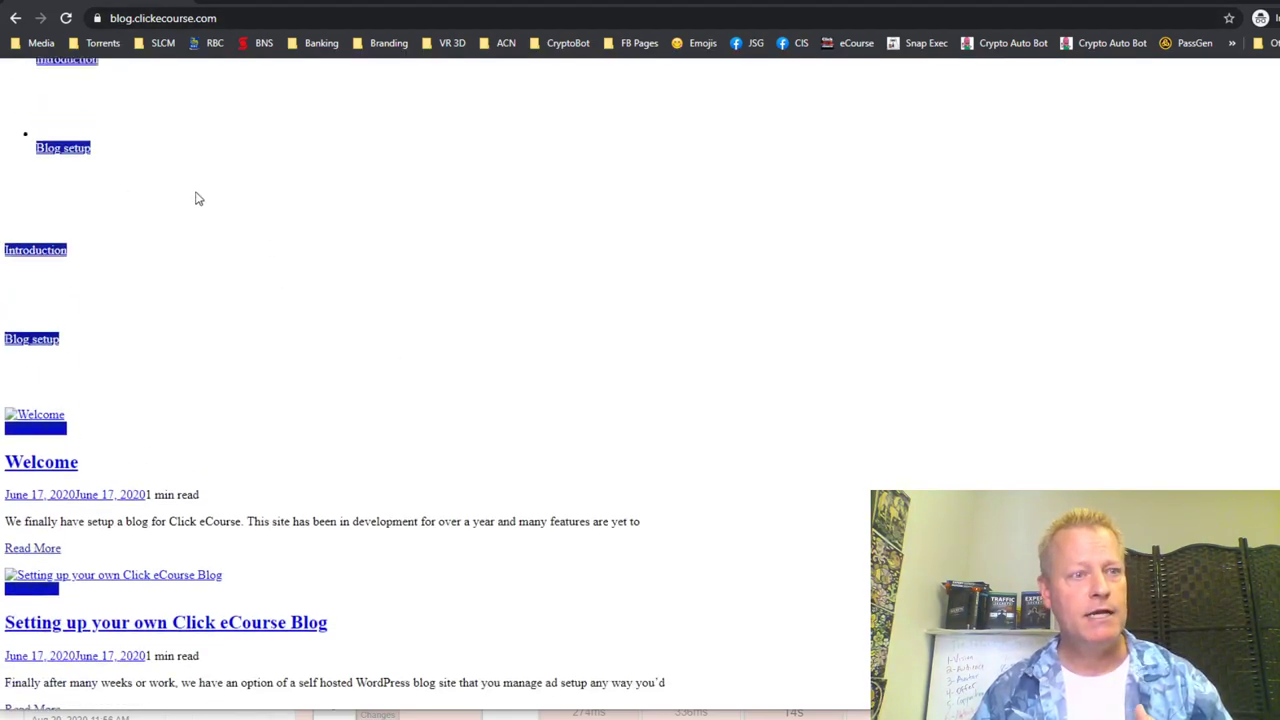
pyautogui.click(67, 250)
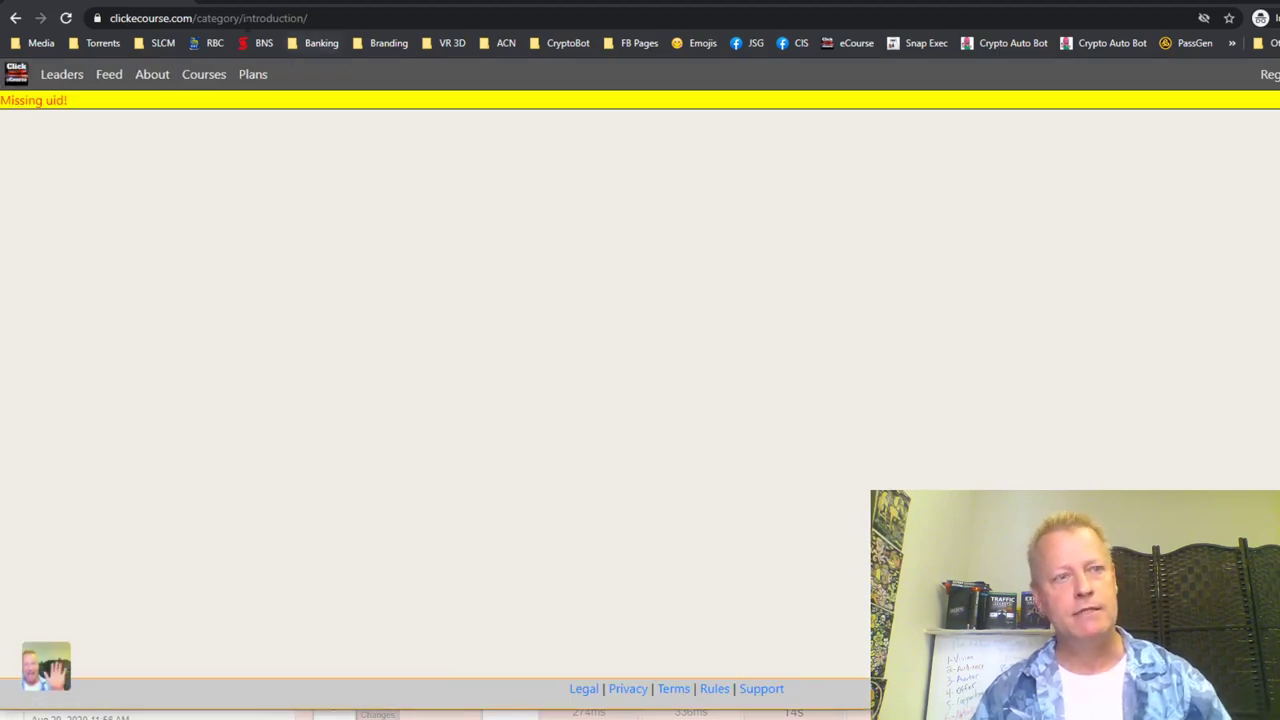
# - Go back to the Click eCourse main page via Back's history list and open Register
pyautogui.click(225, 20)
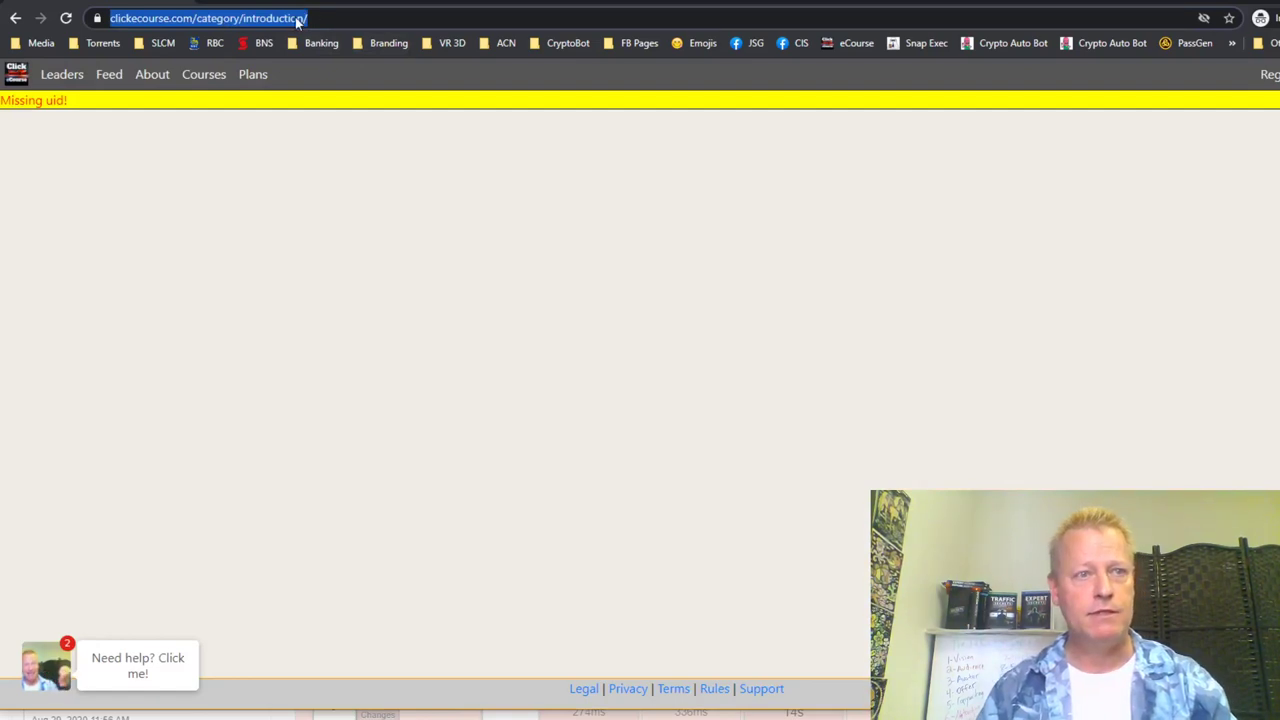
pyautogui.rightClick(16, 20)
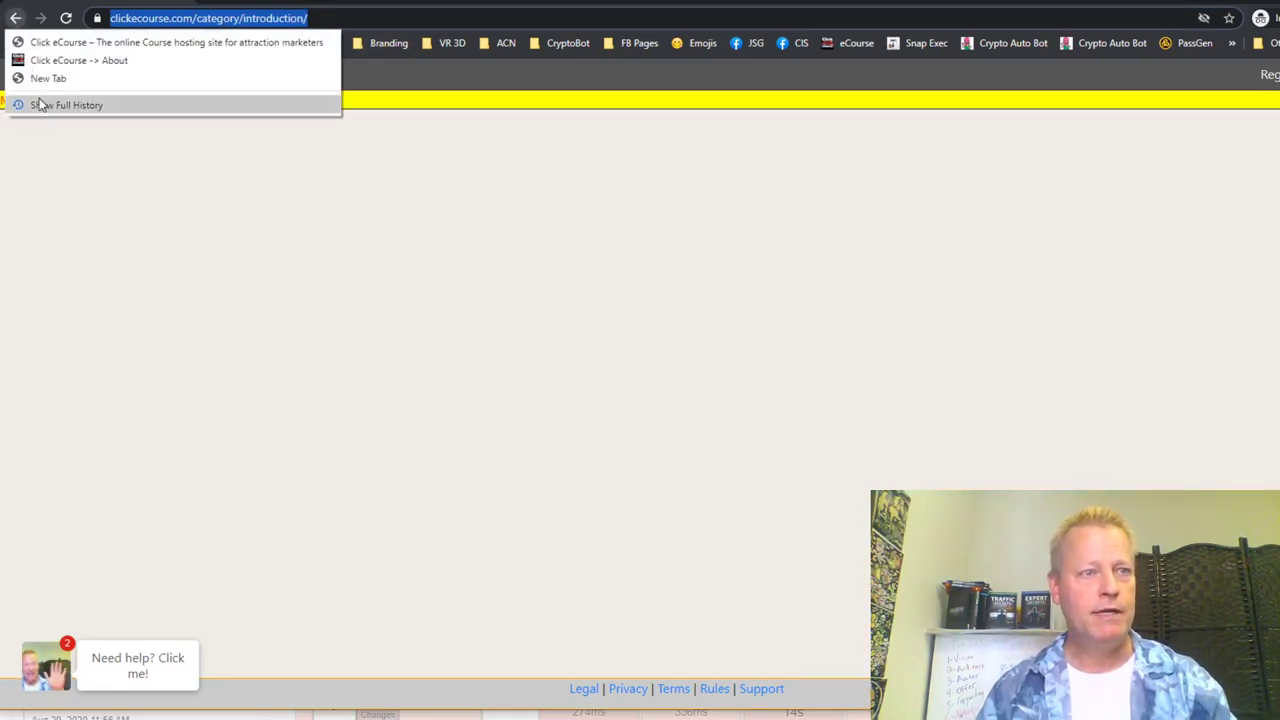
pyautogui.click(48, 57)
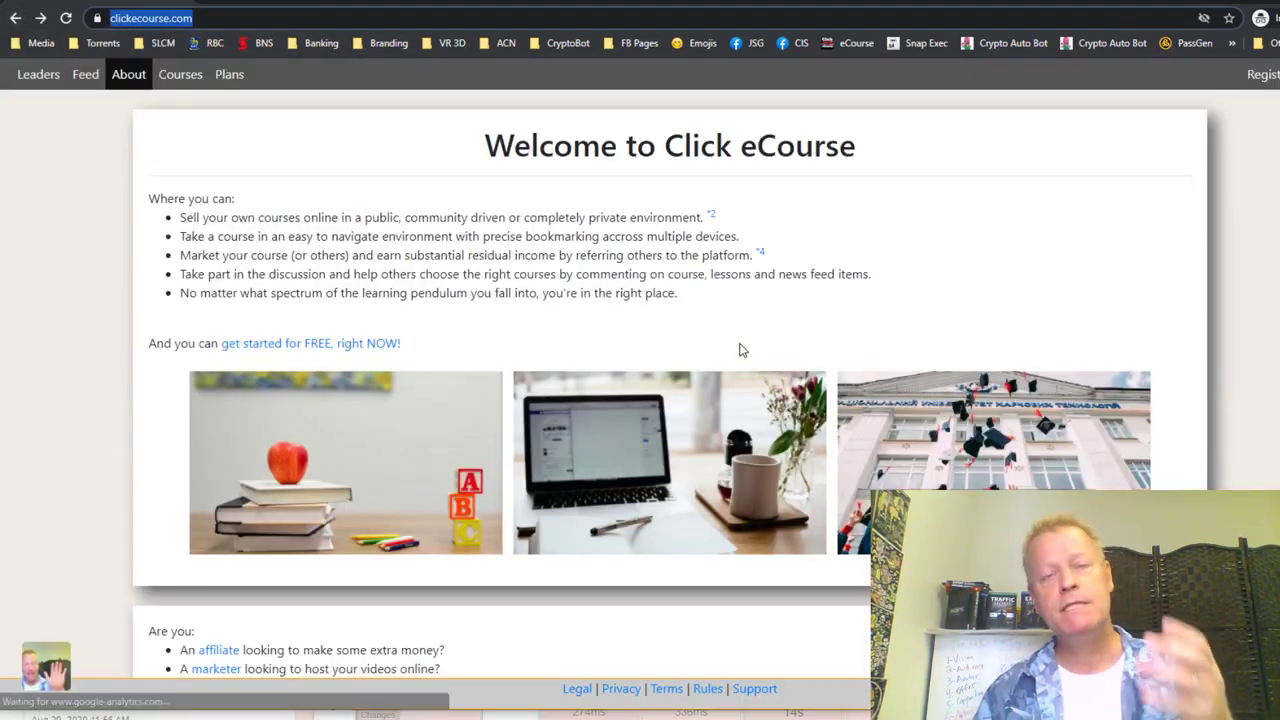
pyautogui.click(1268, 86)
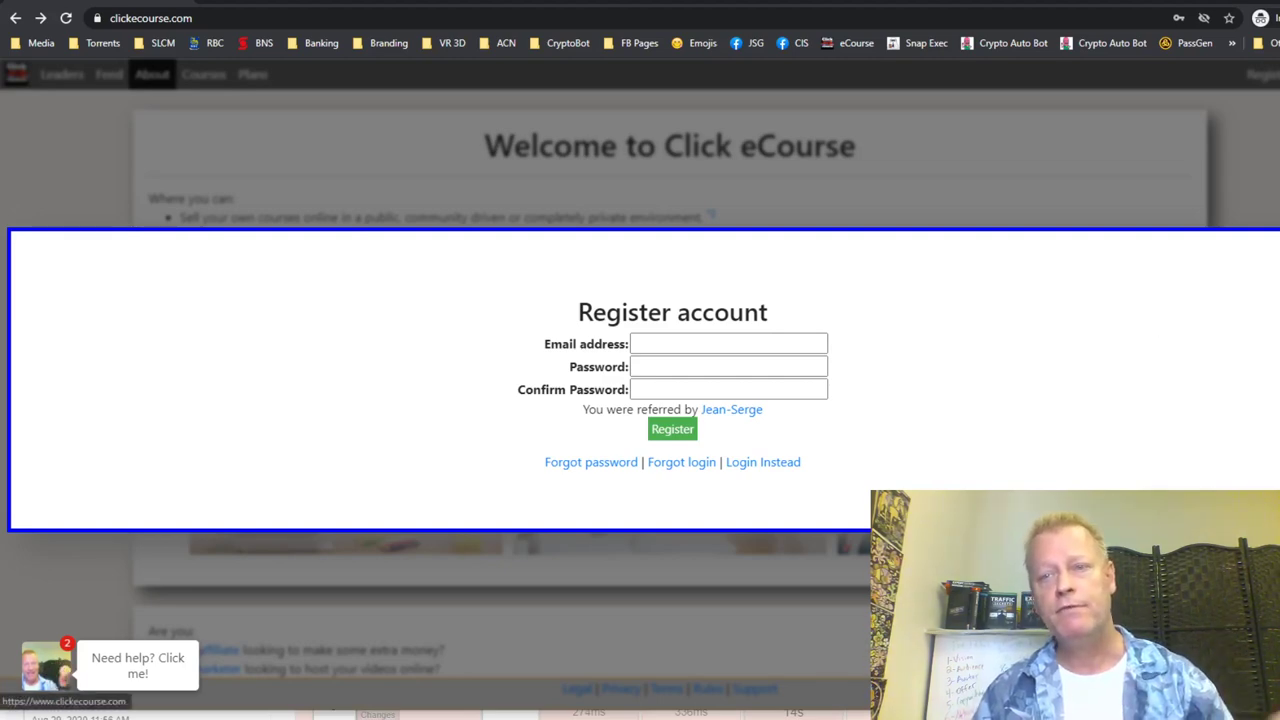
# - Close the Register form and try logging in with a saved test account
pyautogui.click(890, 575)
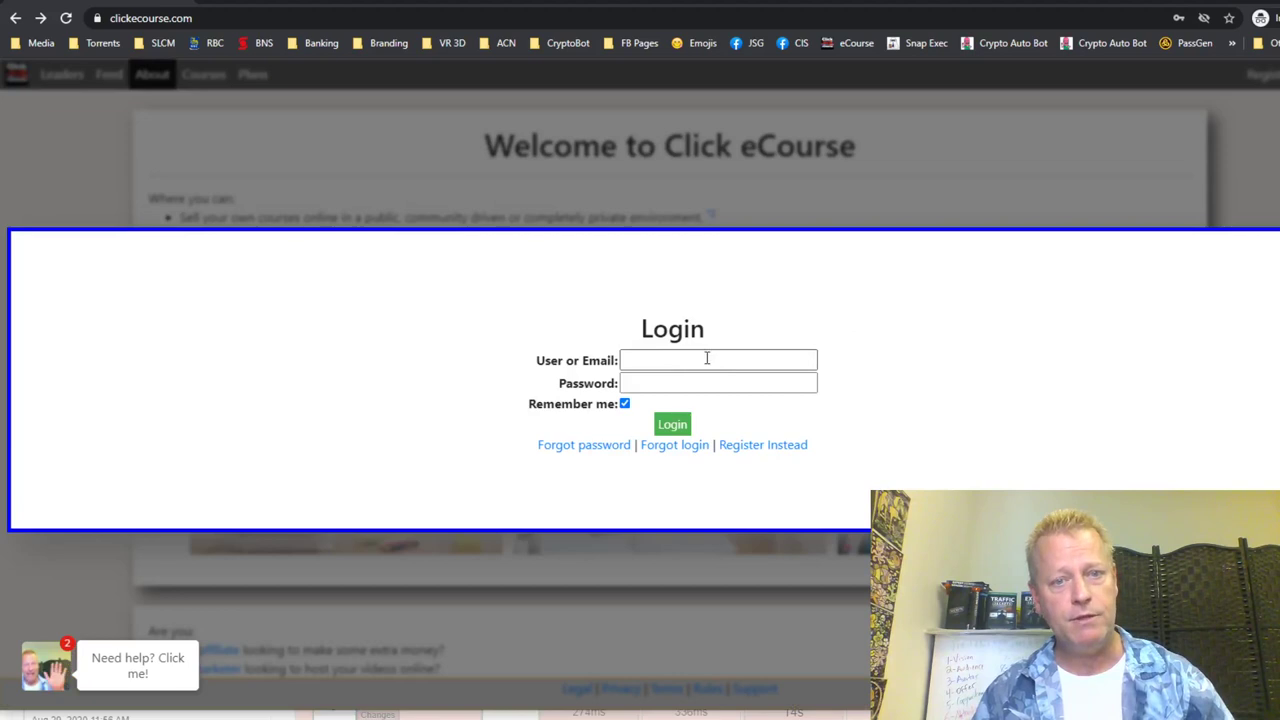
pyautogui.click(707, 358)
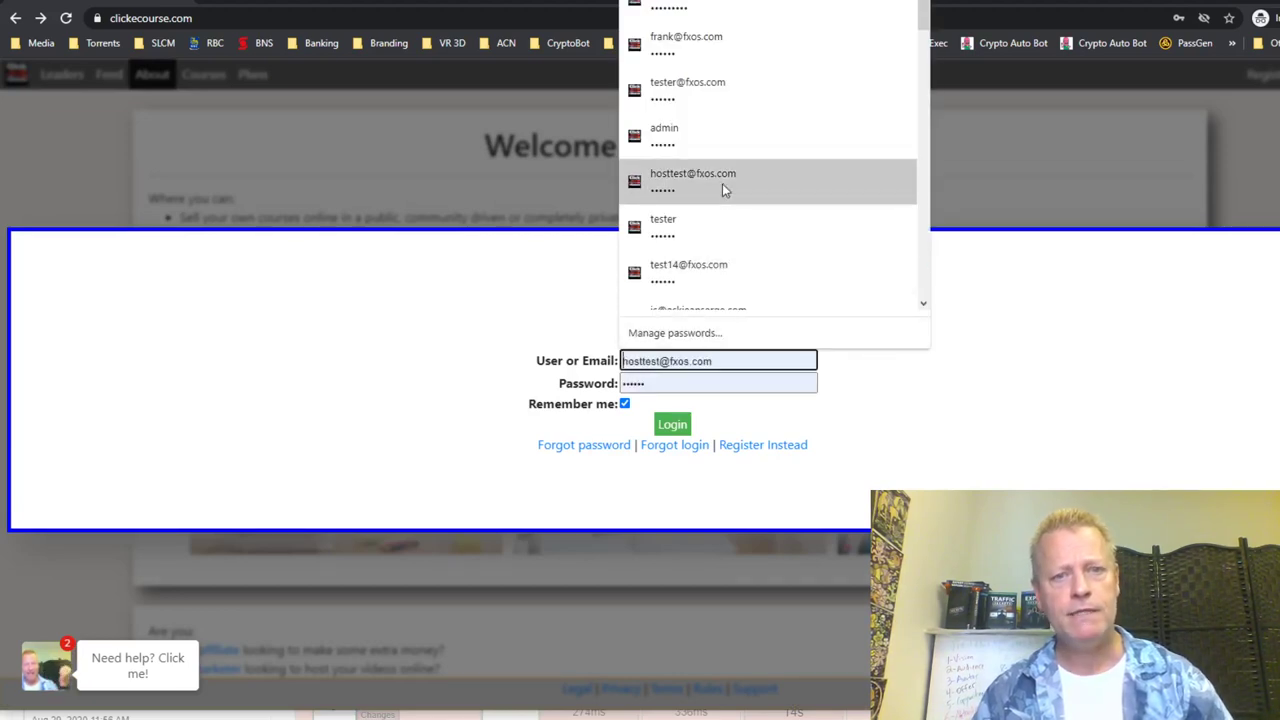
pyautogui.click(727, 90)
pyautogui.click(672, 424)
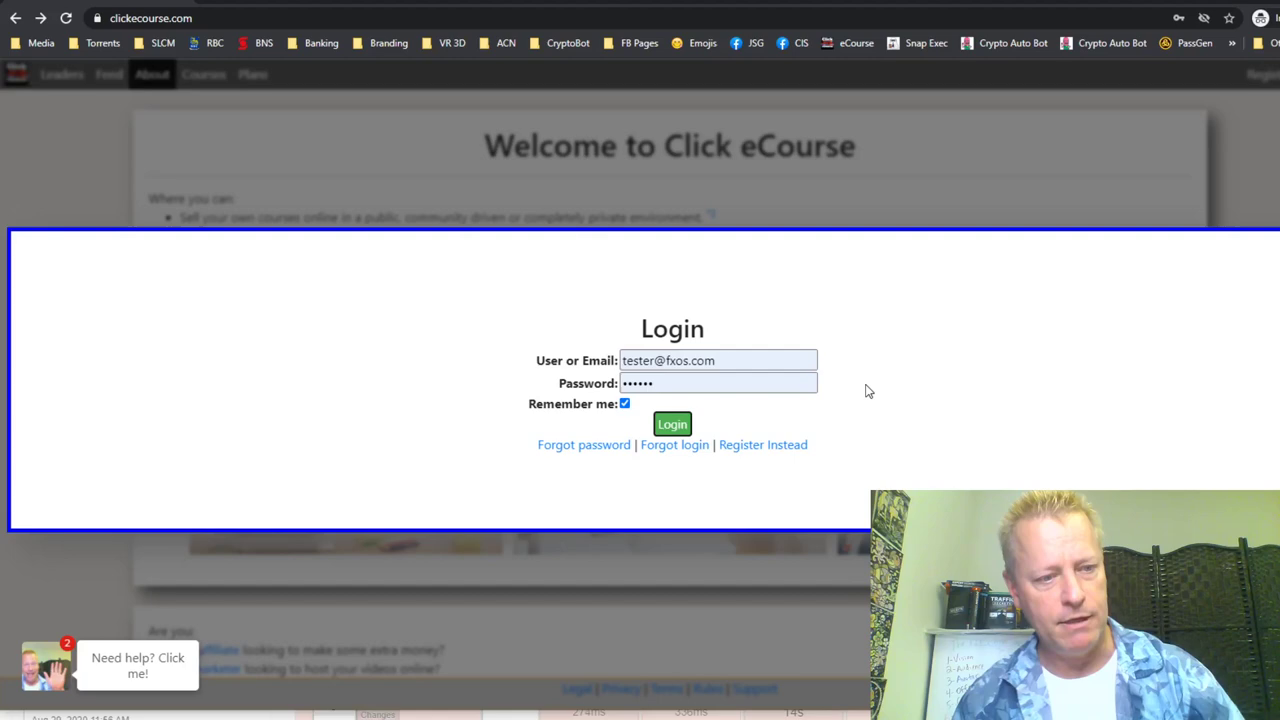
pyautogui.click(672, 424)
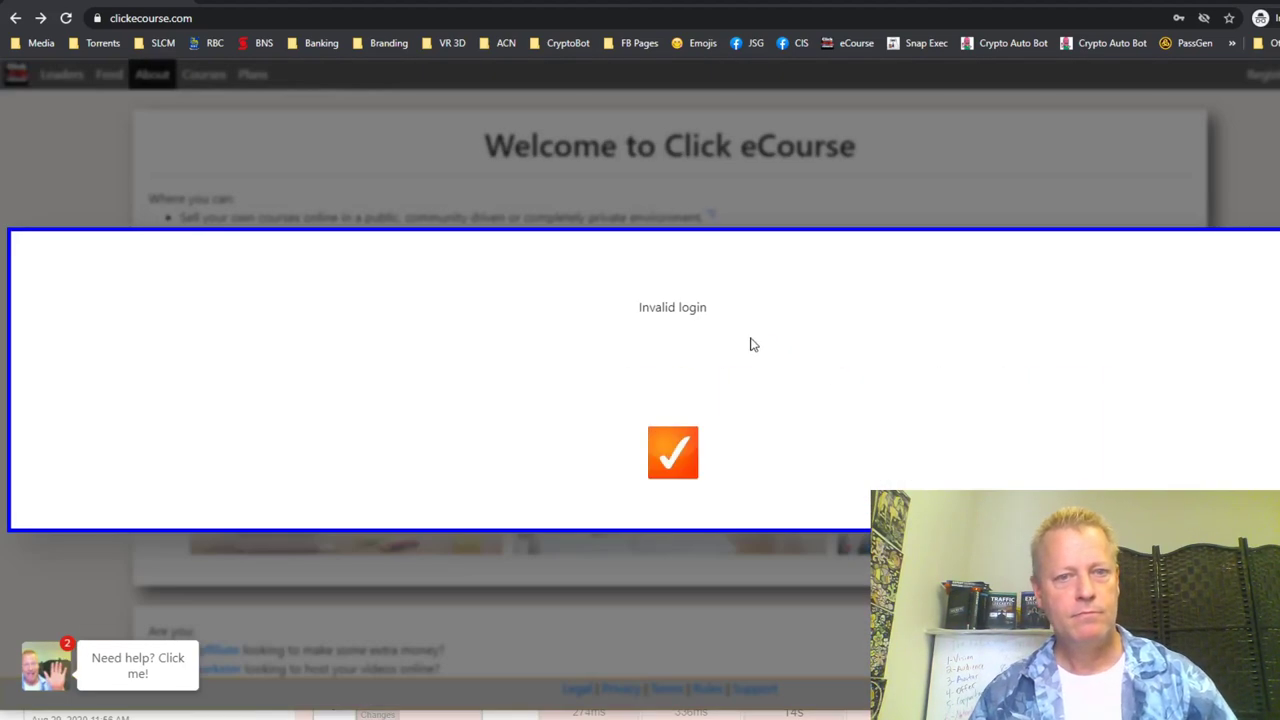
# - Dismiss the 'Invalid login' message and log in with the member's saved account
pyautogui.click(673, 455)
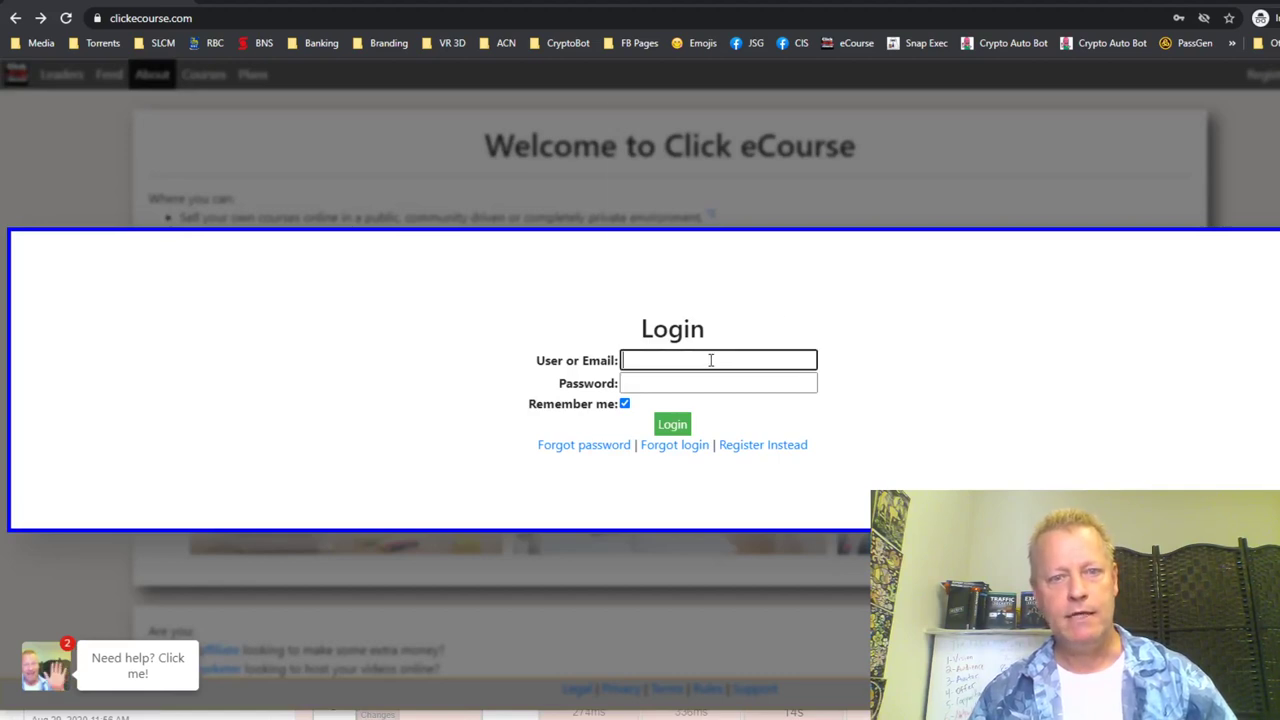
pyautogui.click(717, 360)
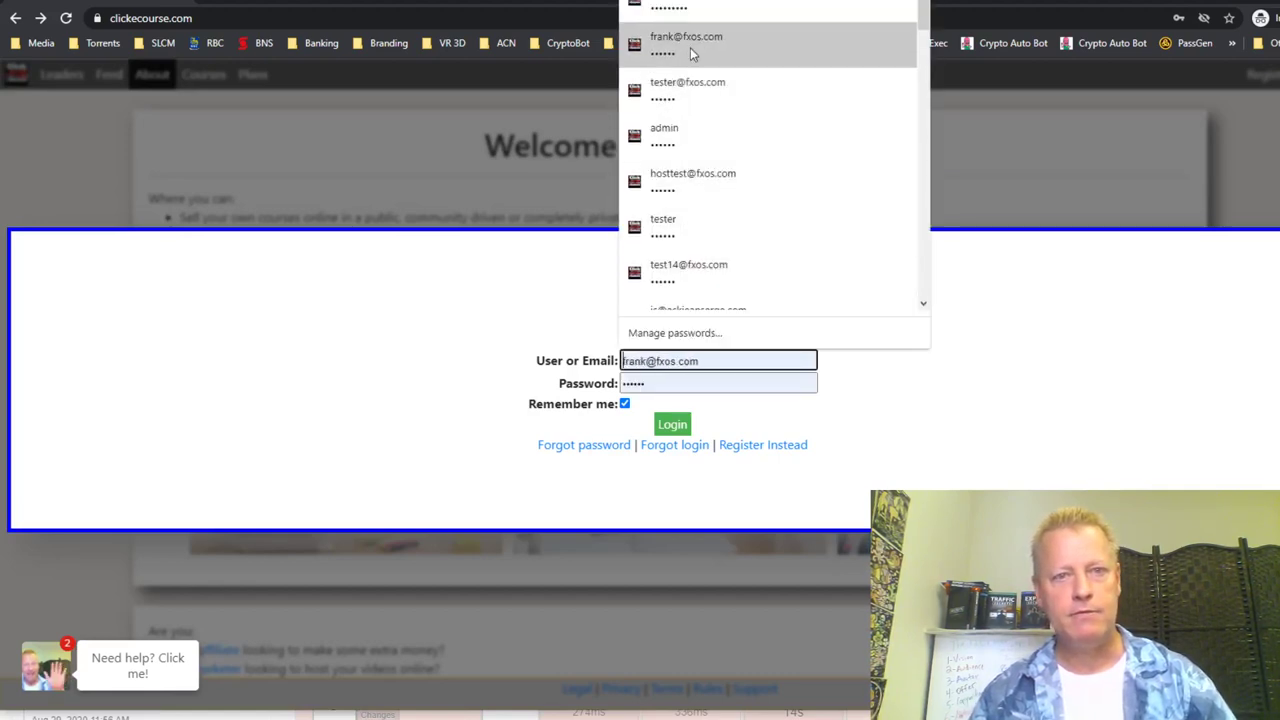
pyautogui.click(690, 52)
pyautogui.click(673, 425)
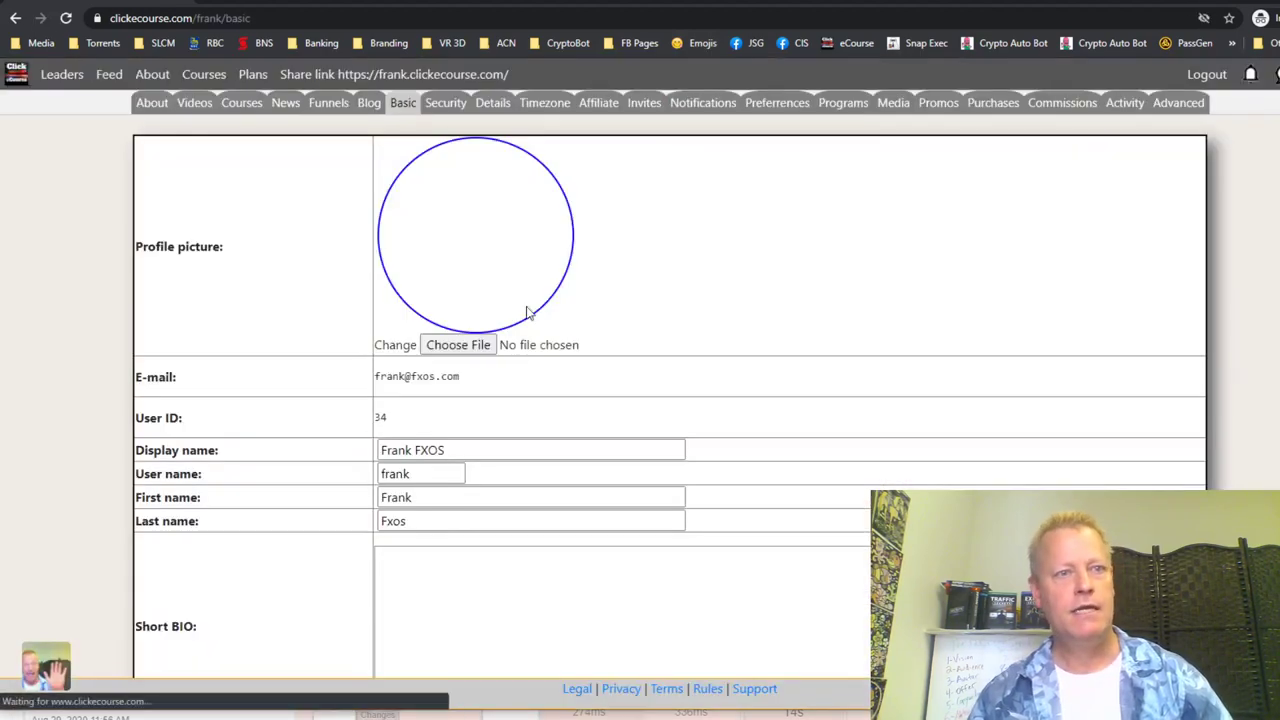
# - Review the Plans page, return to the Basic profile tab, and browse for a profile picture
pyautogui.click(229, 74)
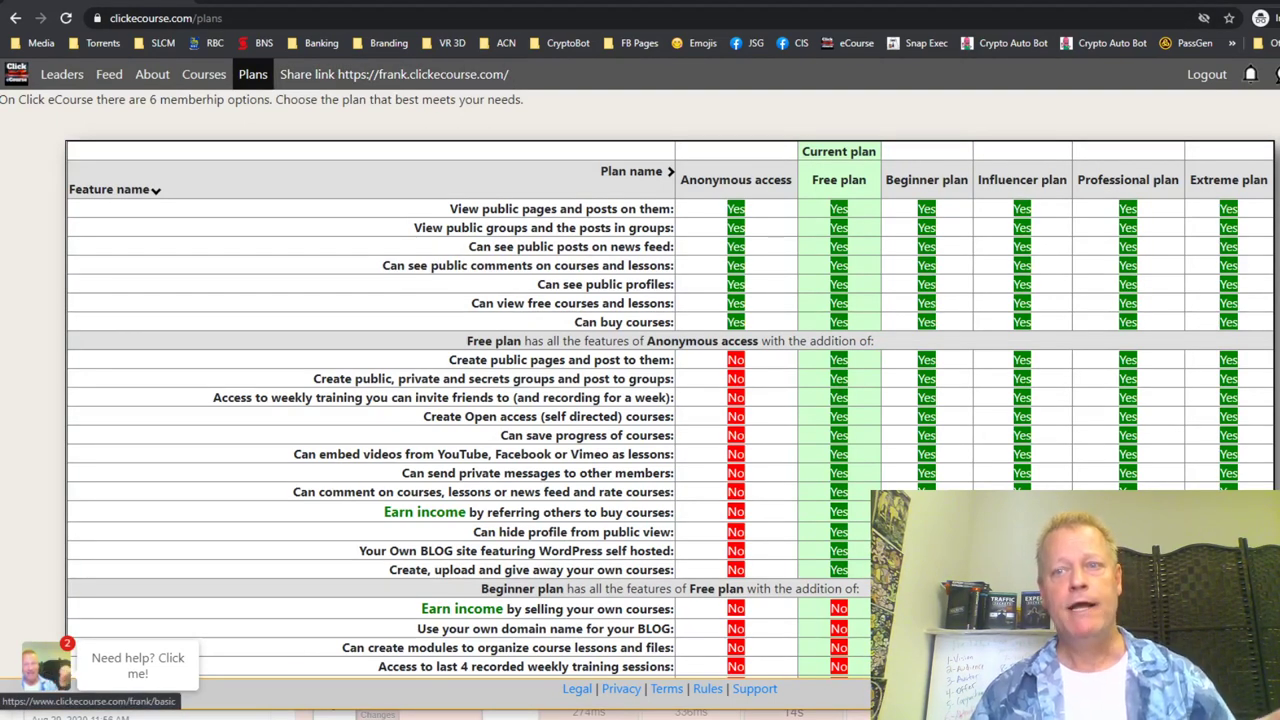
pyautogui.click(1272, 74)
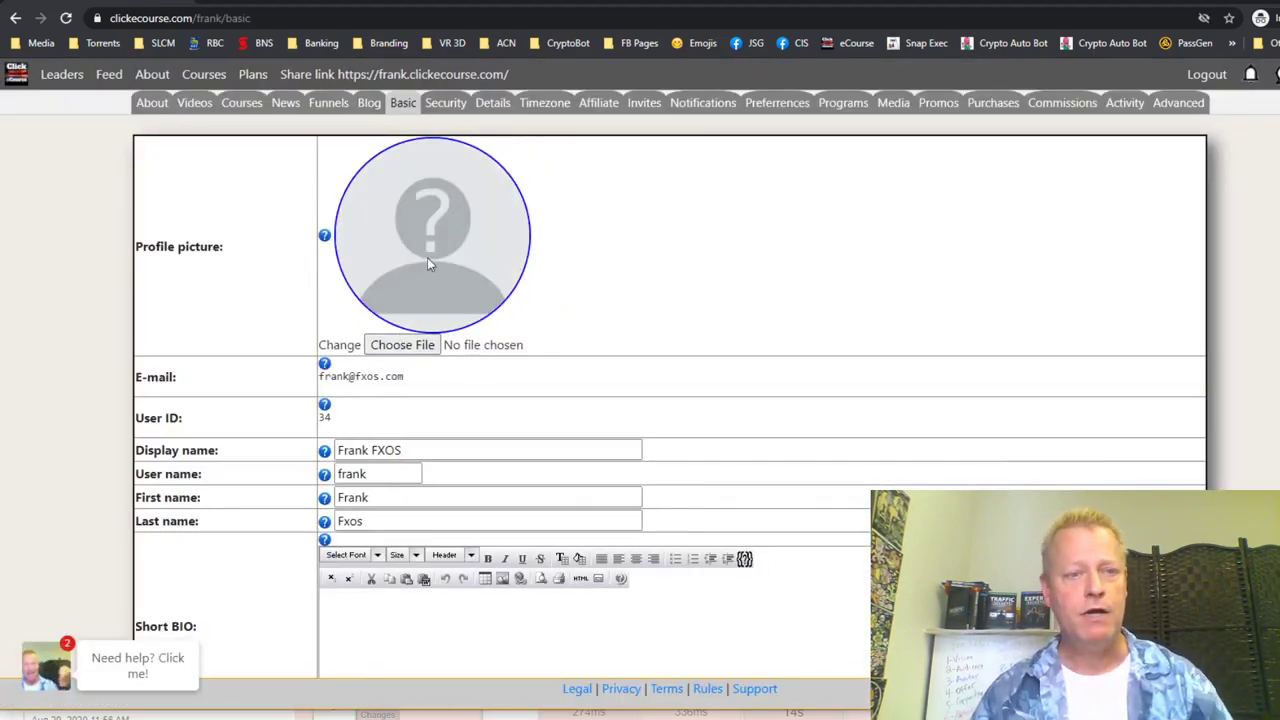
pyautogui.click(405, 345)
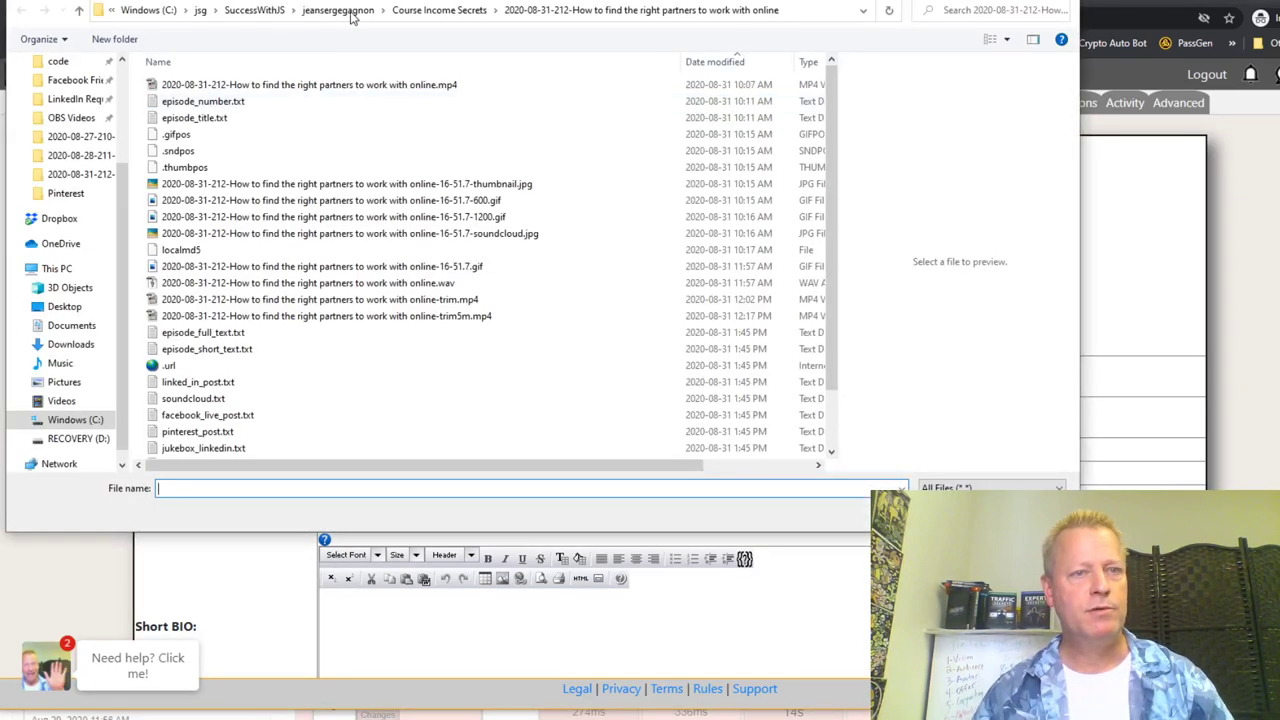
# - Navigate to the images folder and attach I CRACKED THE CODE.v2.png as the profile picture
pyautogui.click(350, 14)
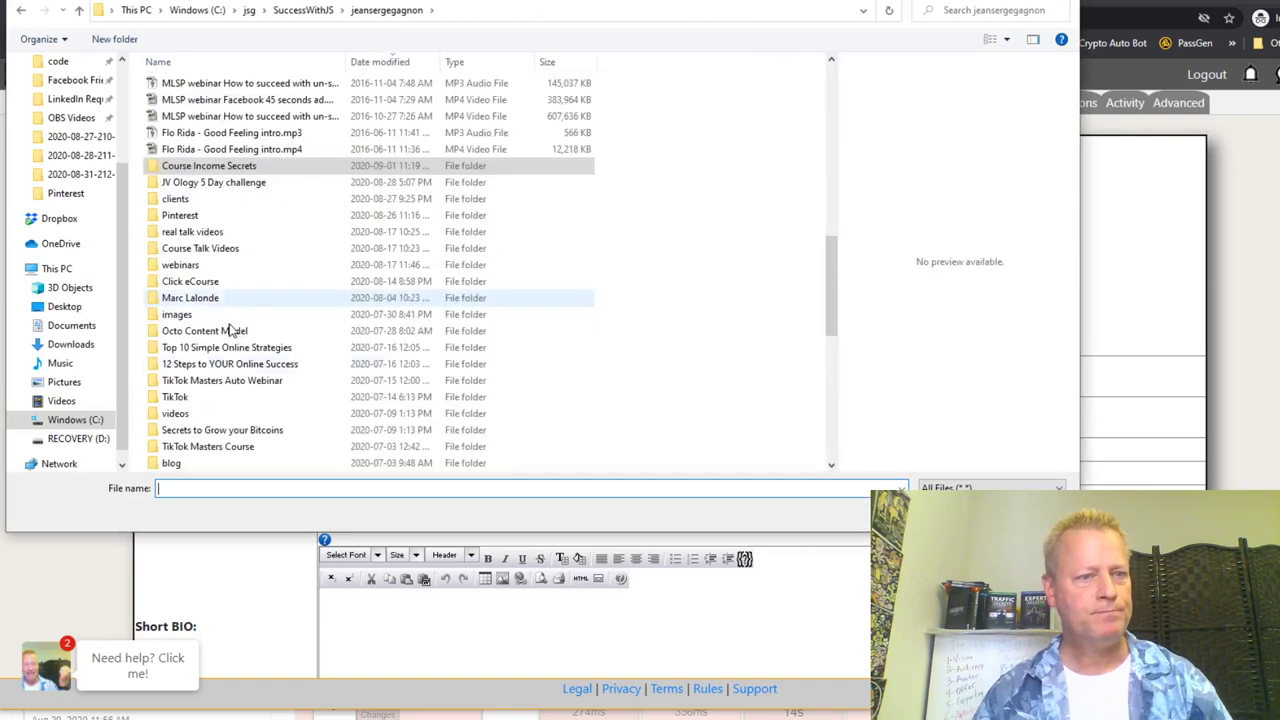
pyautogui.scroll(-2, 235, 370)
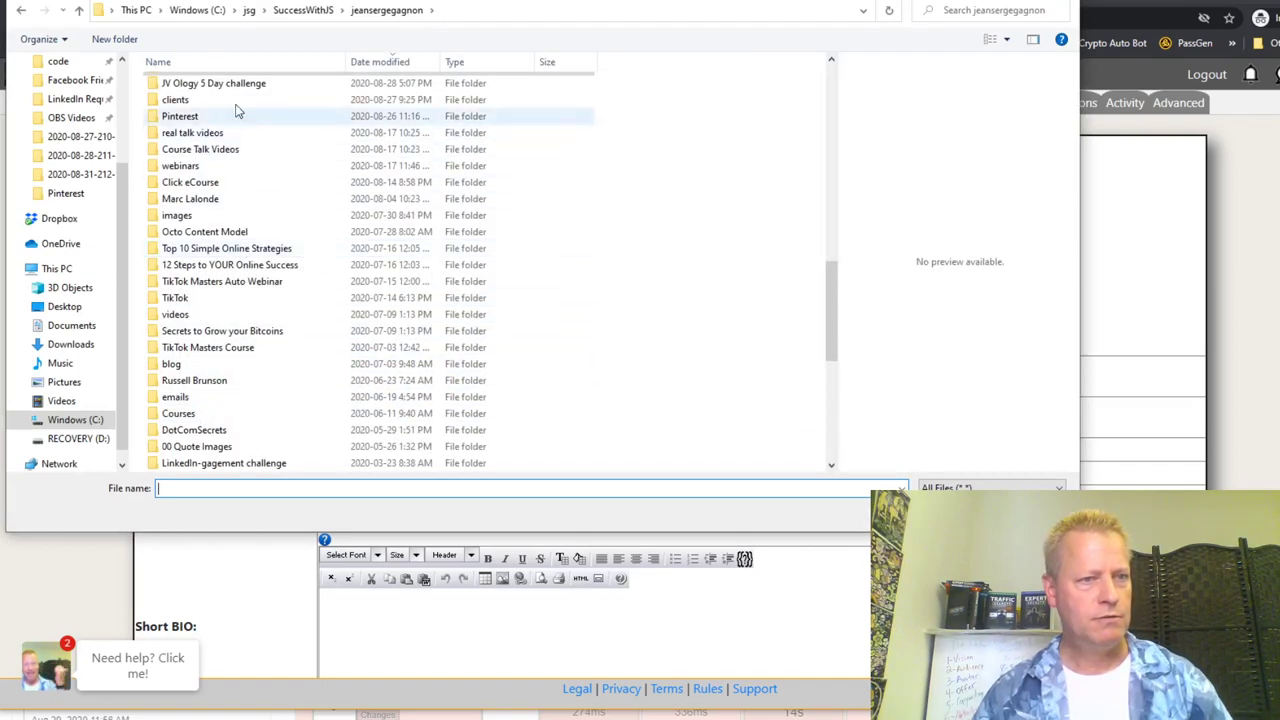
pyautogui.click(166, 62)
pyautogui.scroll(-3, 226, 222)
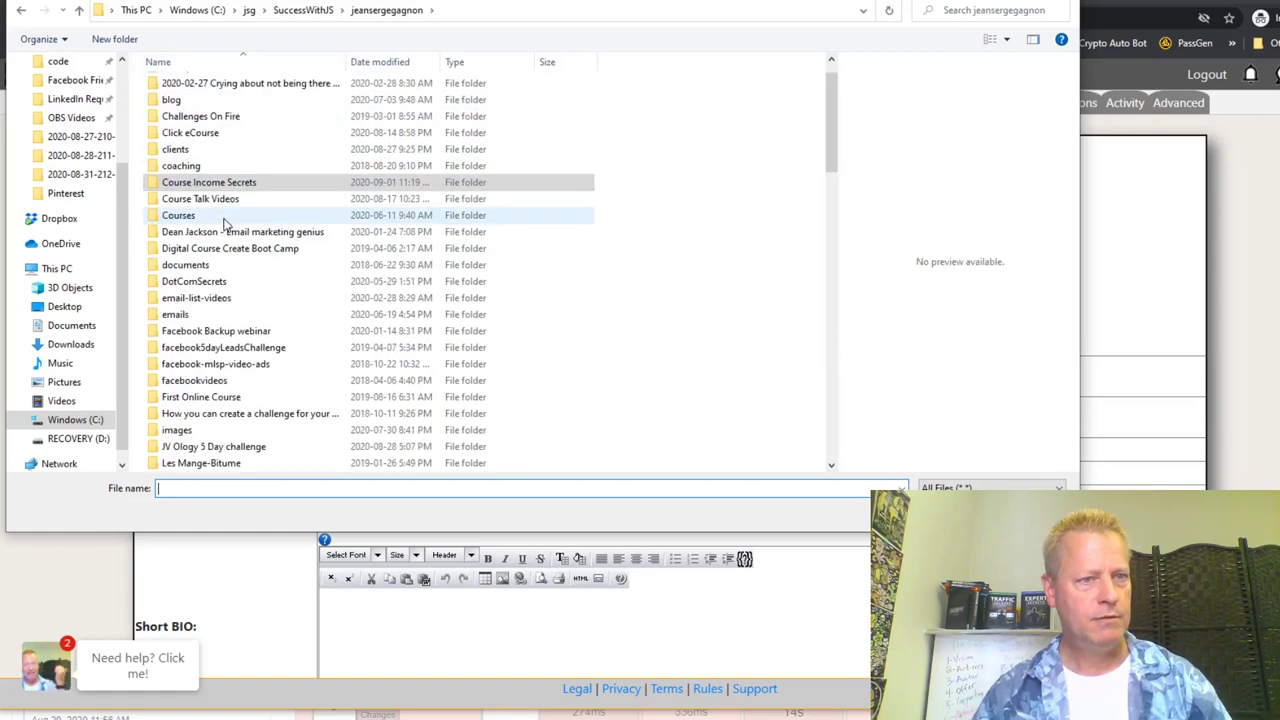
pyautogui.doubleClick(176, 331)
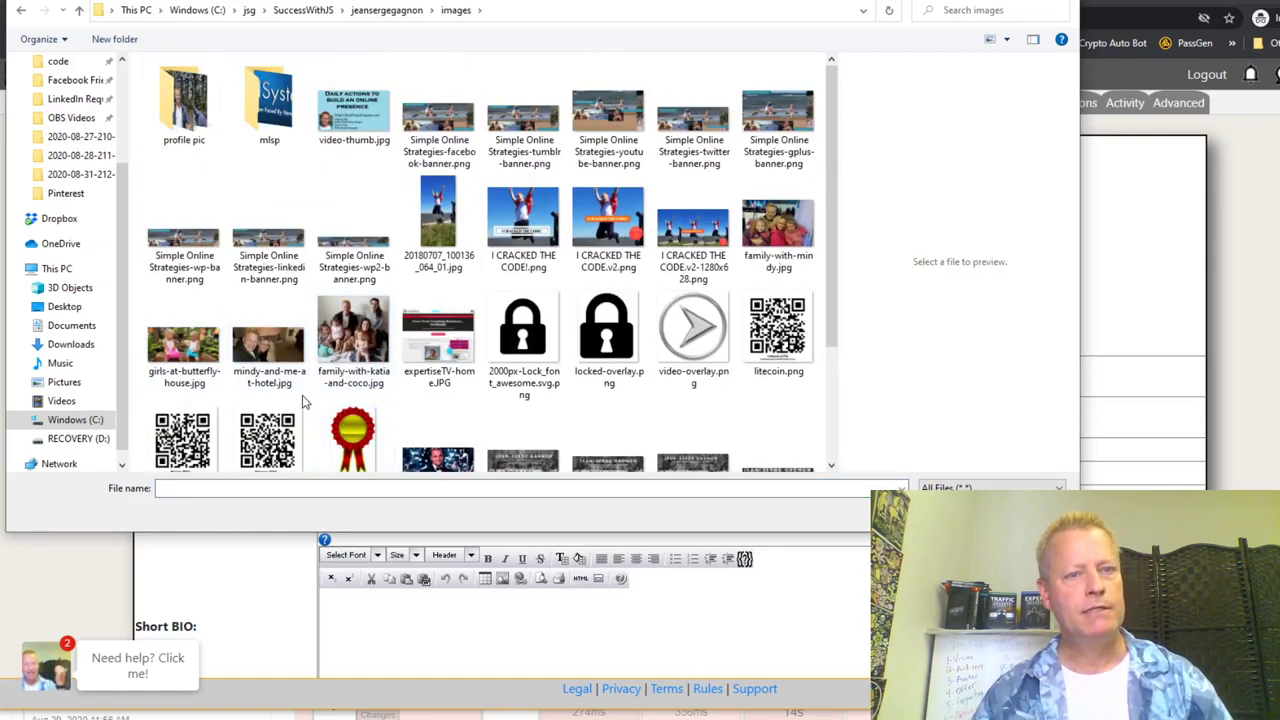
pyautogui.click(608, 220)
pyautogui.doubleClick(608, 220)
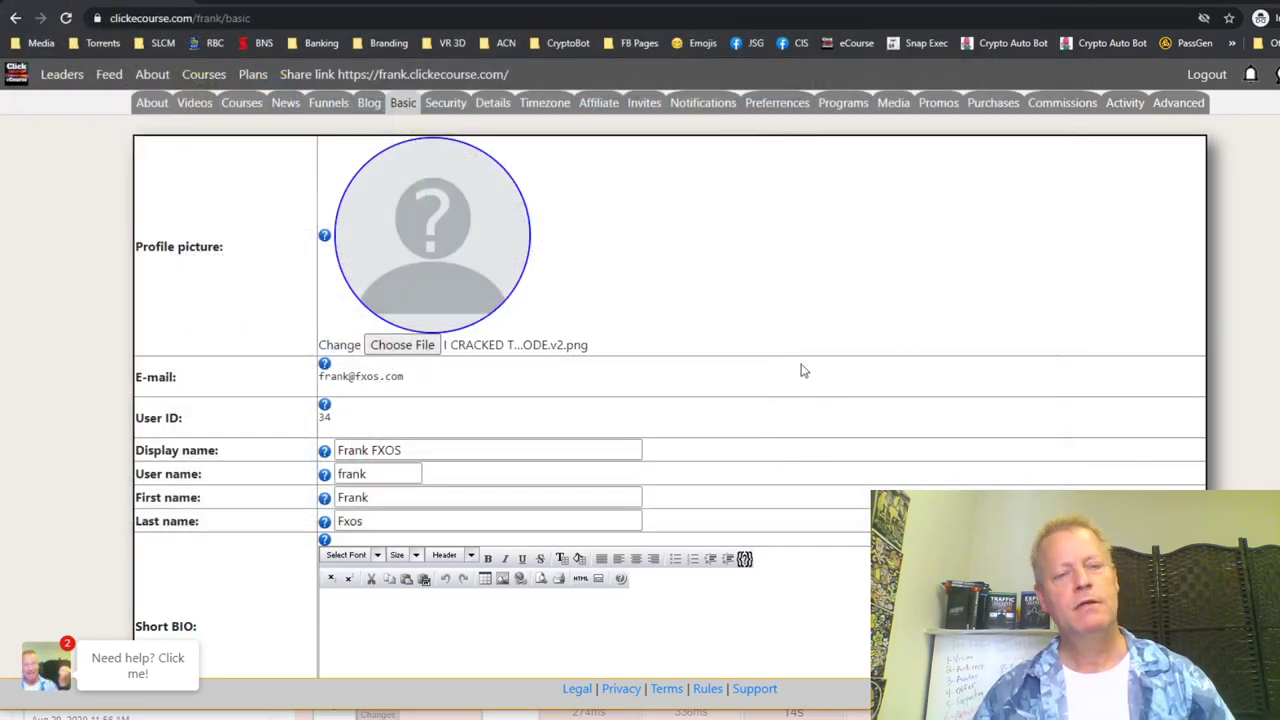
# - Save the Basic form so the I CRACKED THE CODE image becomes the profile picture
pyautogui.scroll(-2, 725, 333)
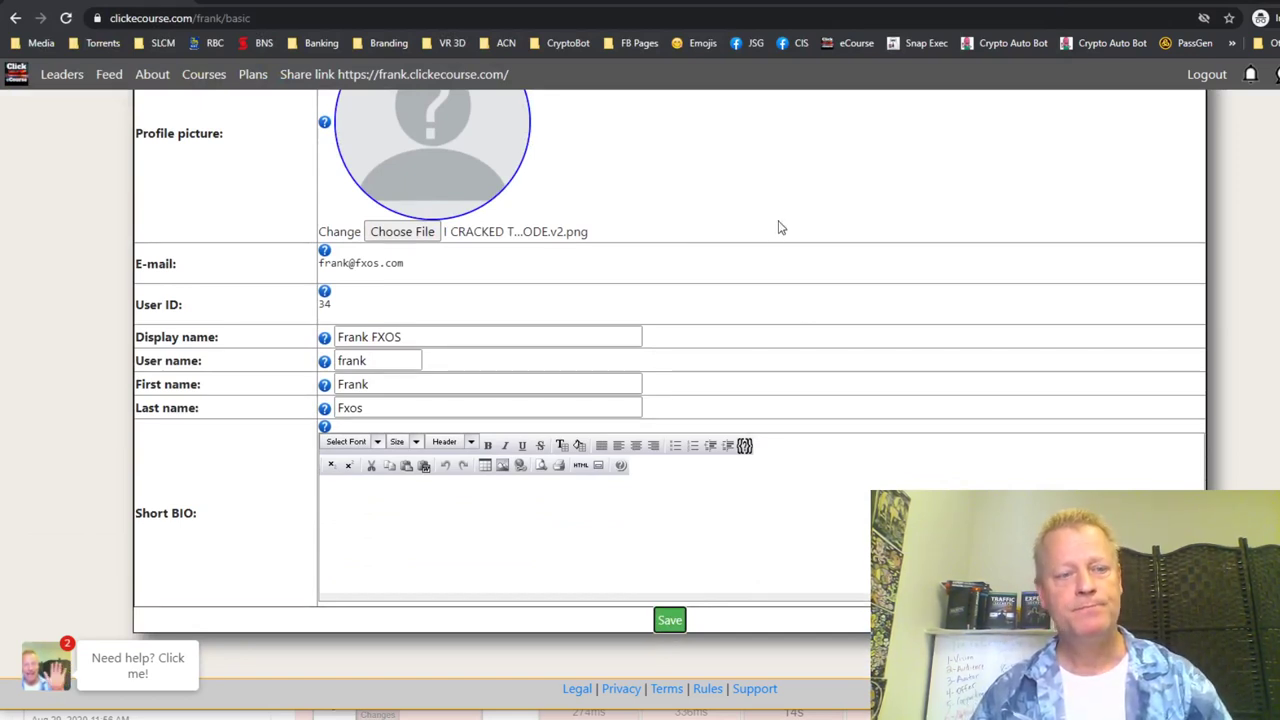
pyautogui.press('F5')
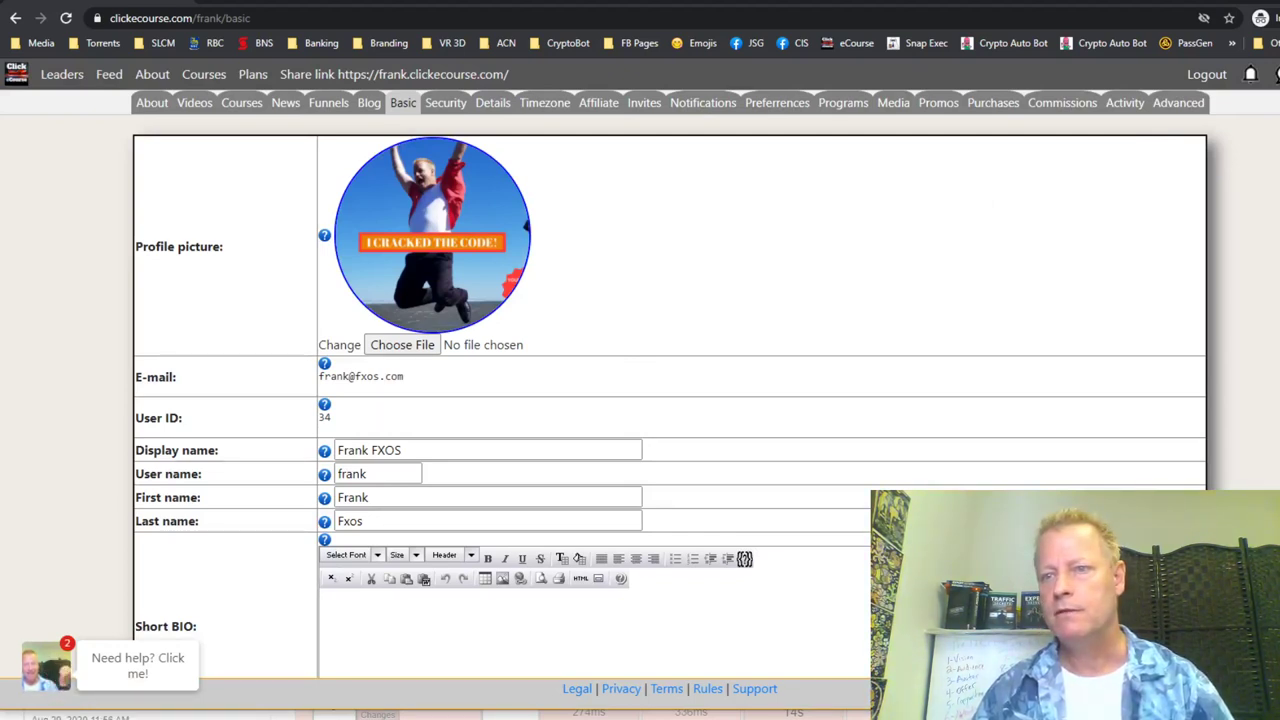
pyautogui.moveTo(1279, 212); pyautogui.dragTo(1274, 212)
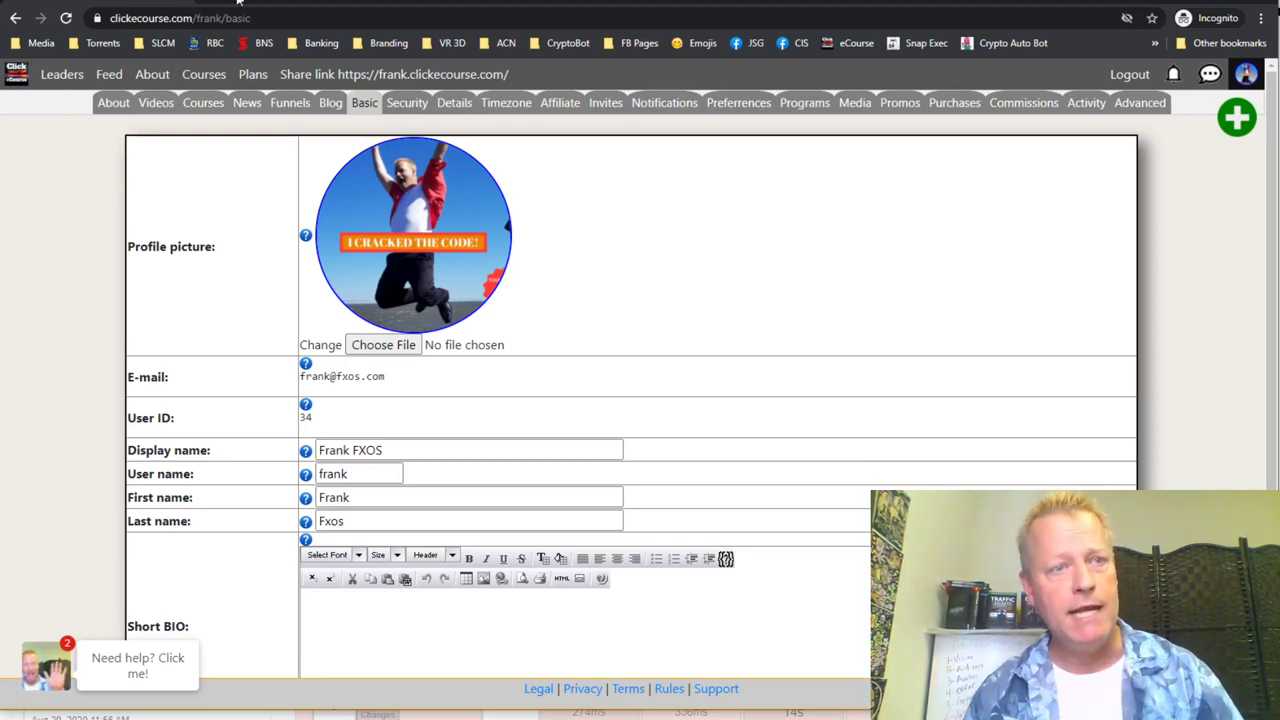
# - Open the member's News tab and scroll to the profile-picture update post
pyautogui.click(247, 102)
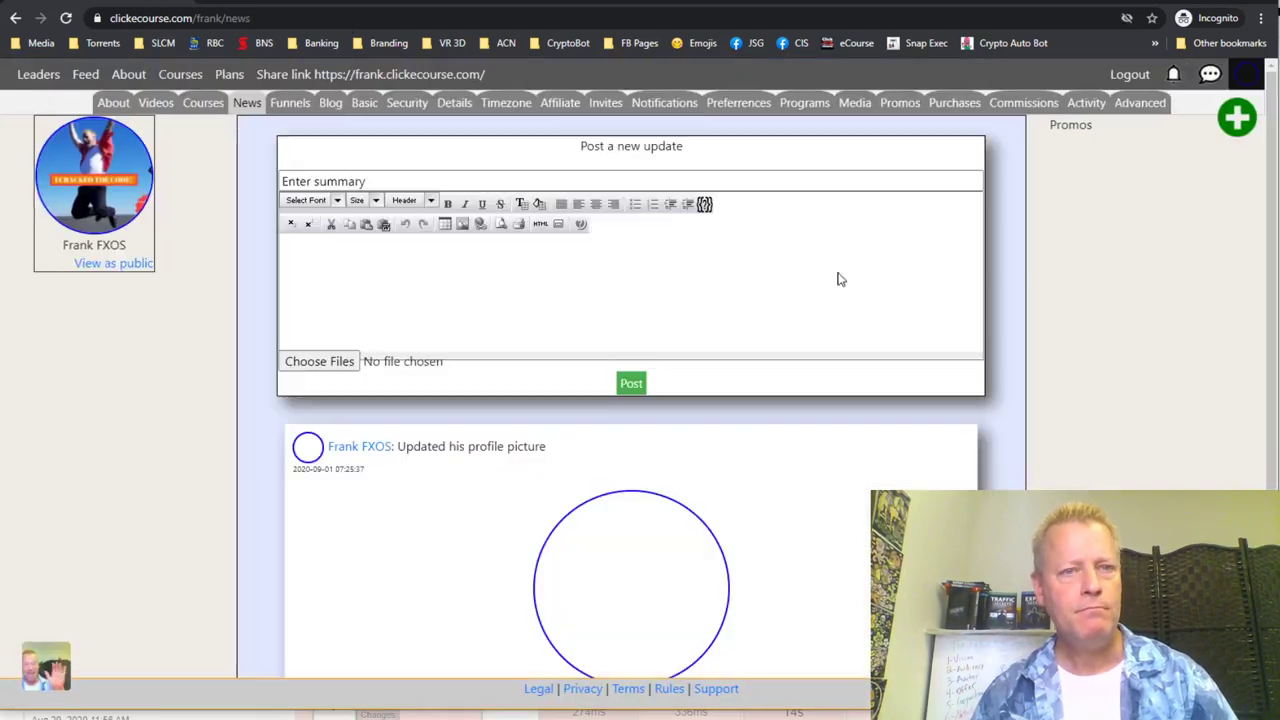
pyautogui.scroll(-2, 780, 400)
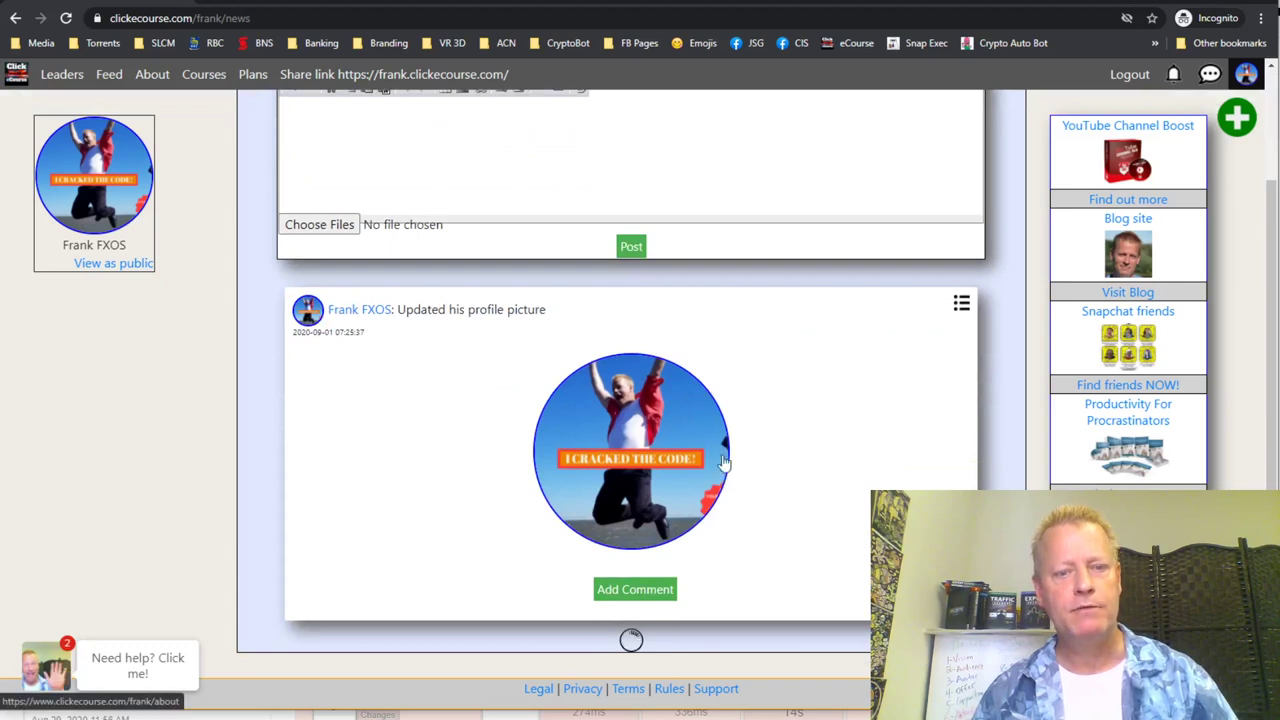
pyautogui.scroll(2, 398, 447)
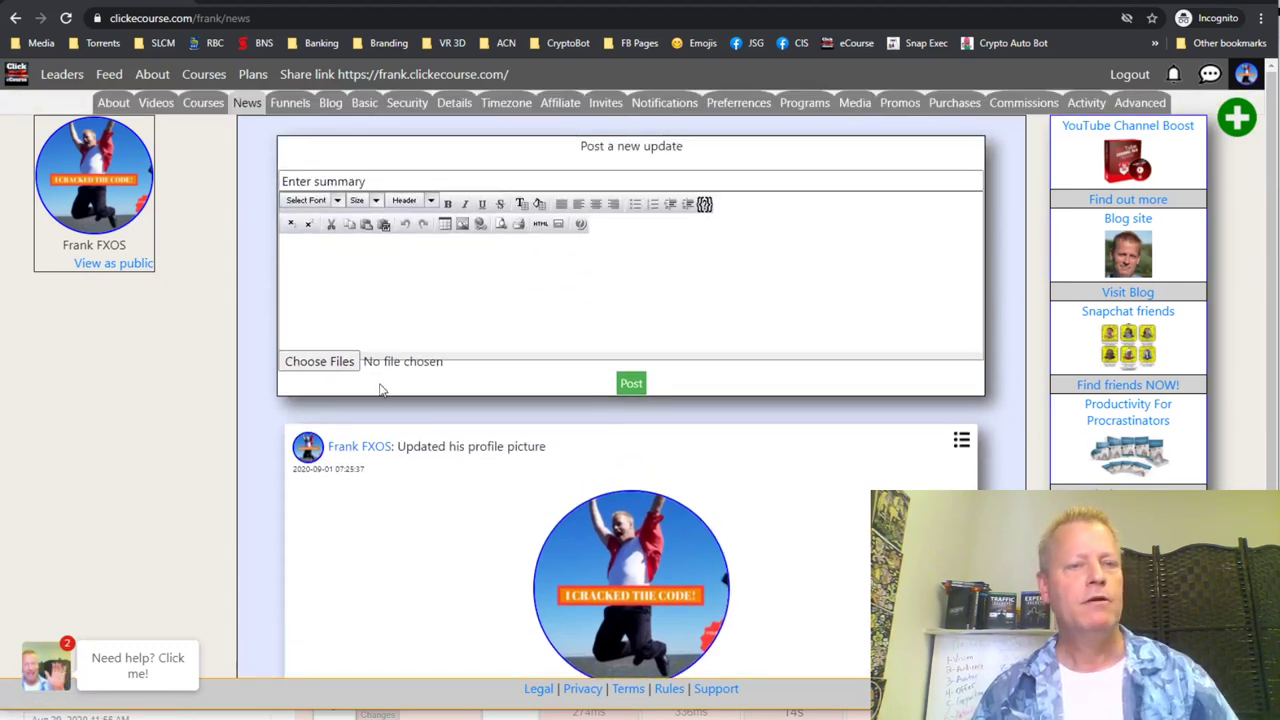
# - Scroll through the site-wide member Feed, then head back to profile settings
pyautogui.click(109, 74)
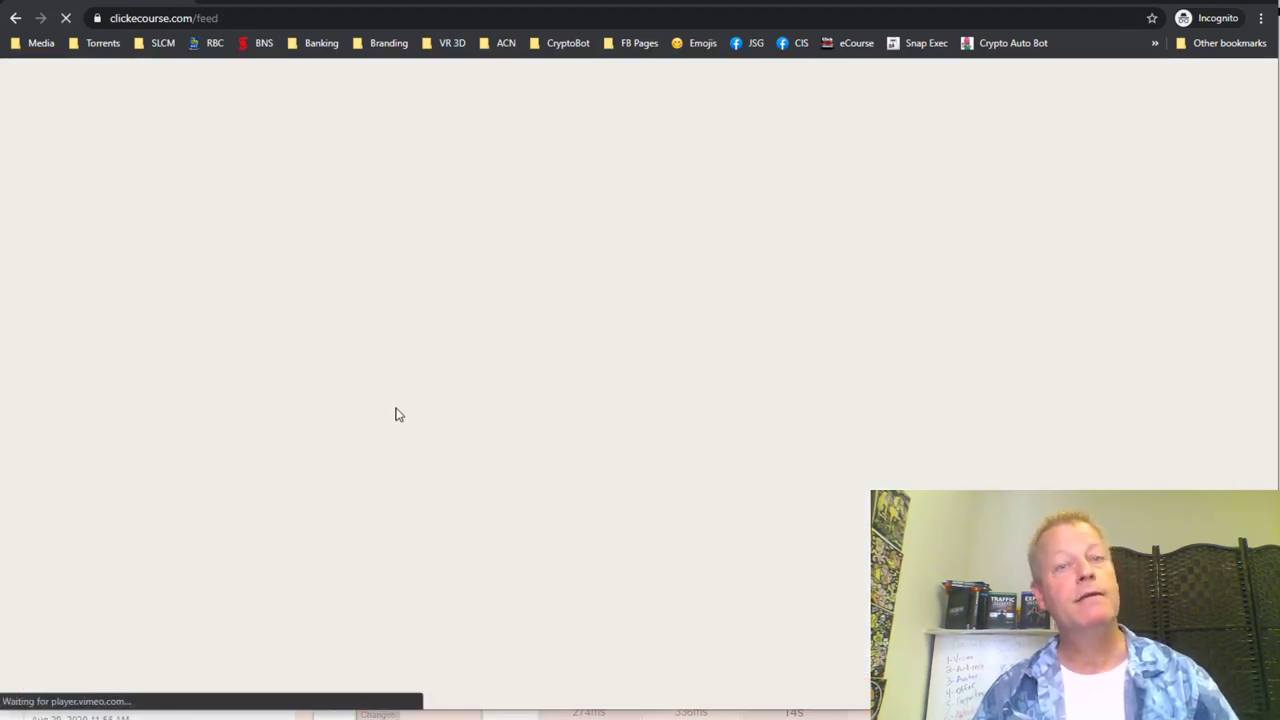
pyautogui.scroll(-2, 812, 530)
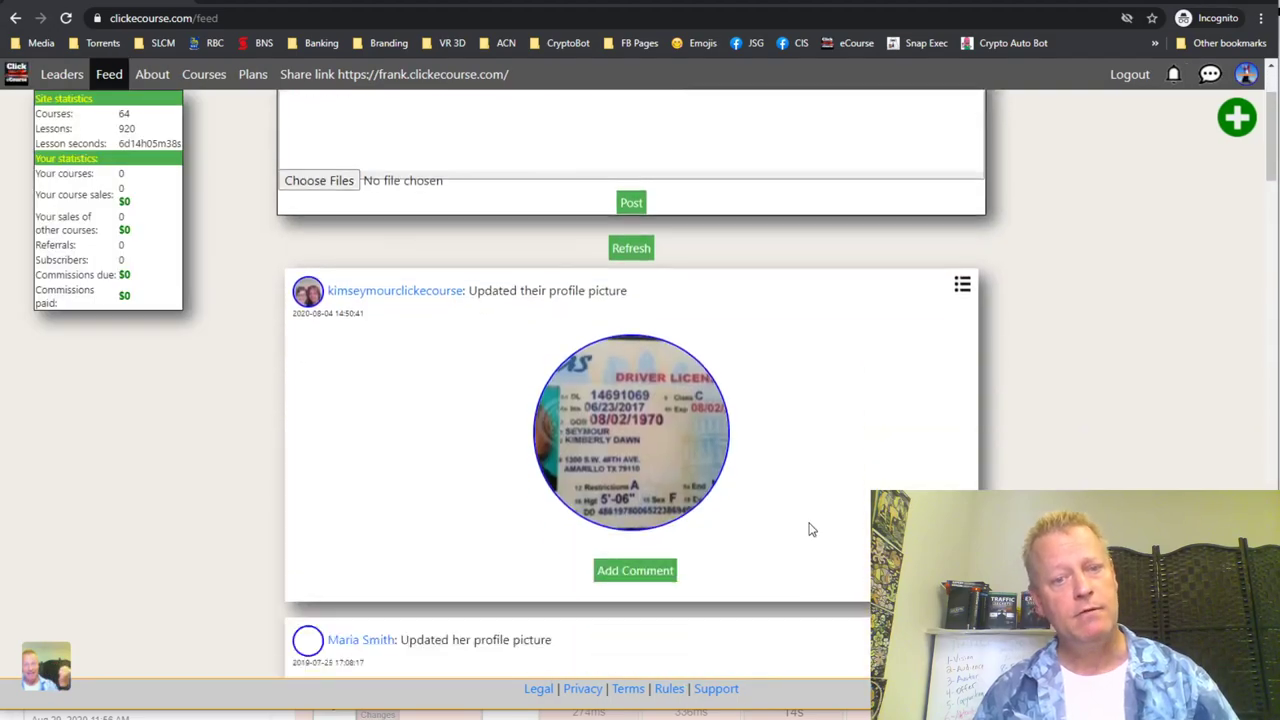
pyautogui.scroll(-15, 812, 530)
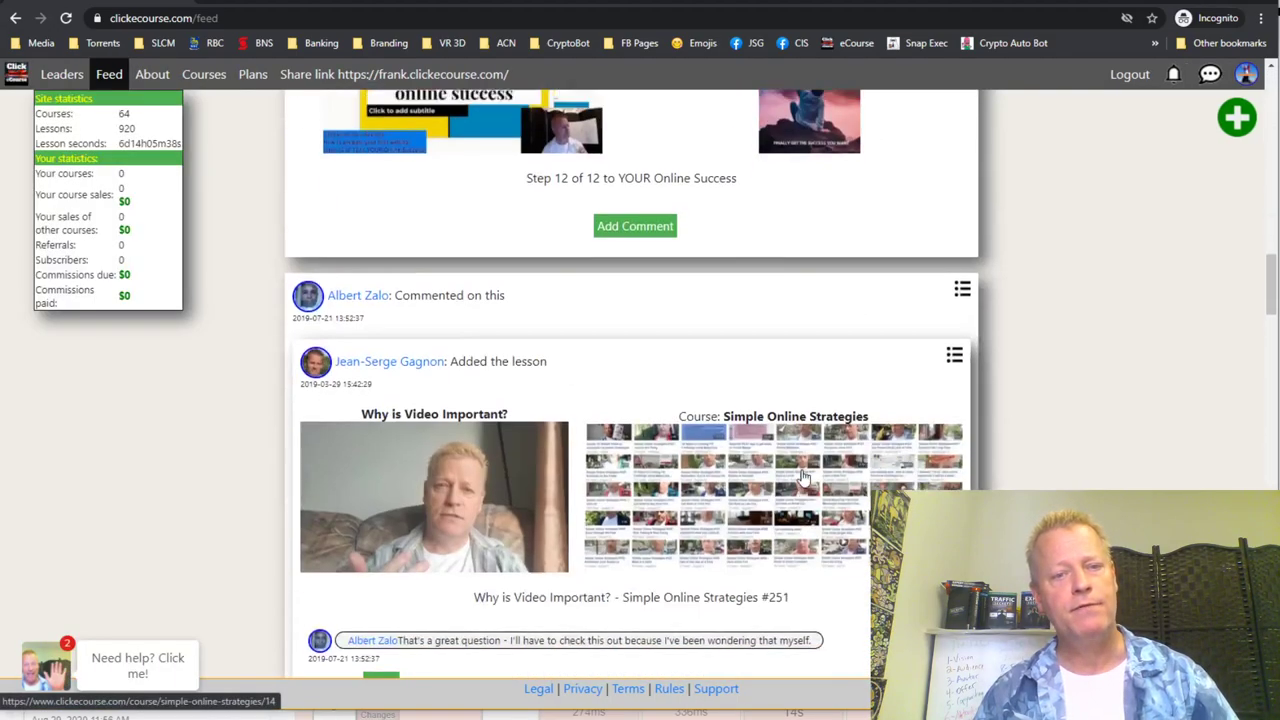
pyautogui.scroll(15, 803, 478)
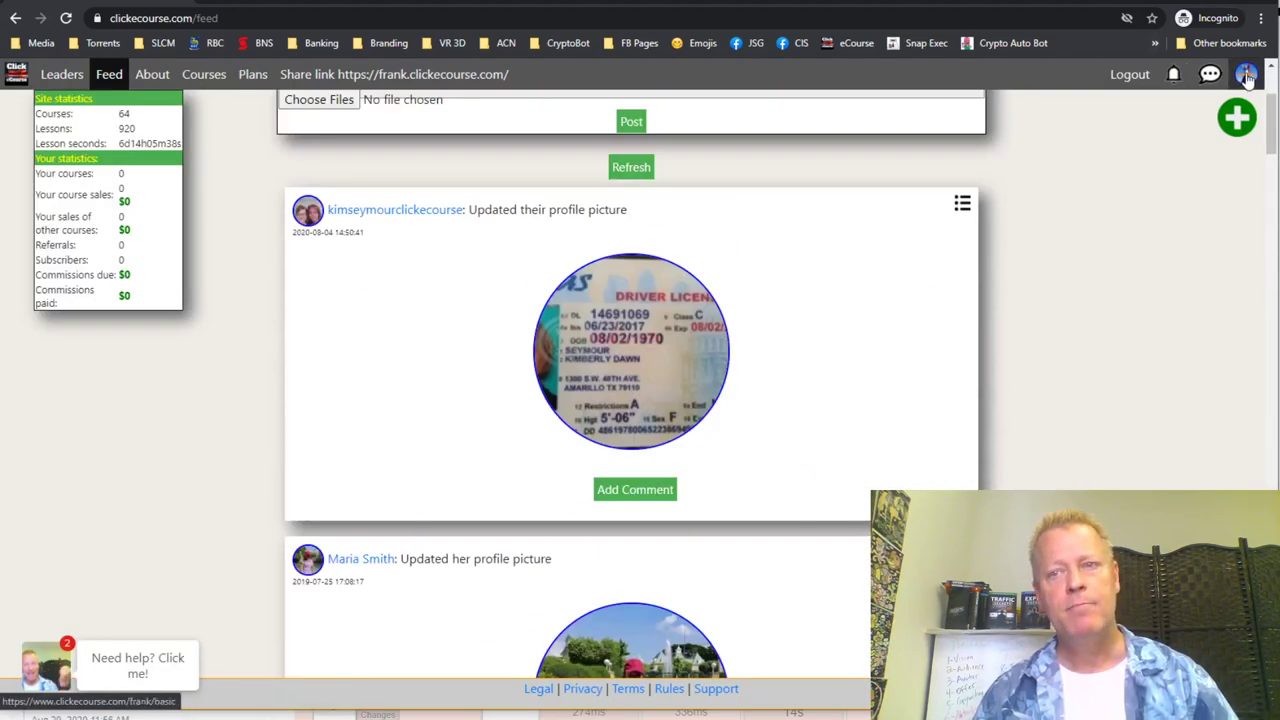
pyautogui.click(1246, 76)
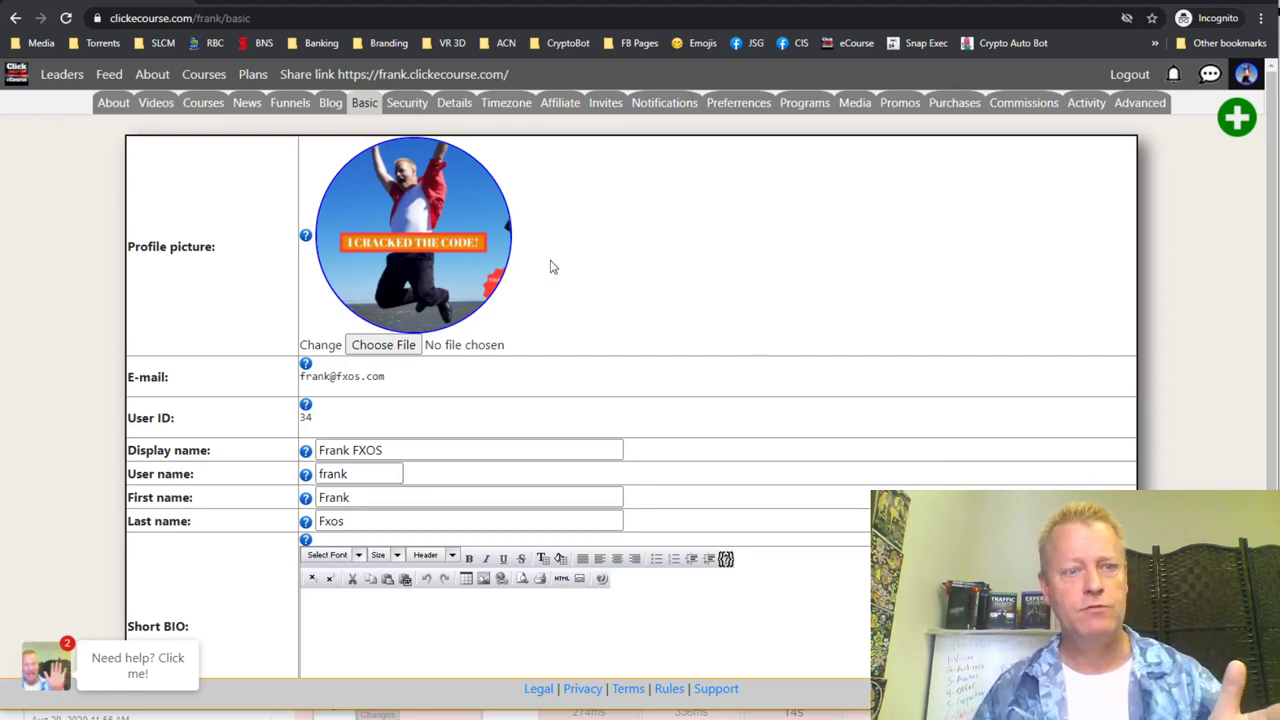
# - Select the entire Display name value on the Basic profile page
pyautogui.tripleClick(393, 449)
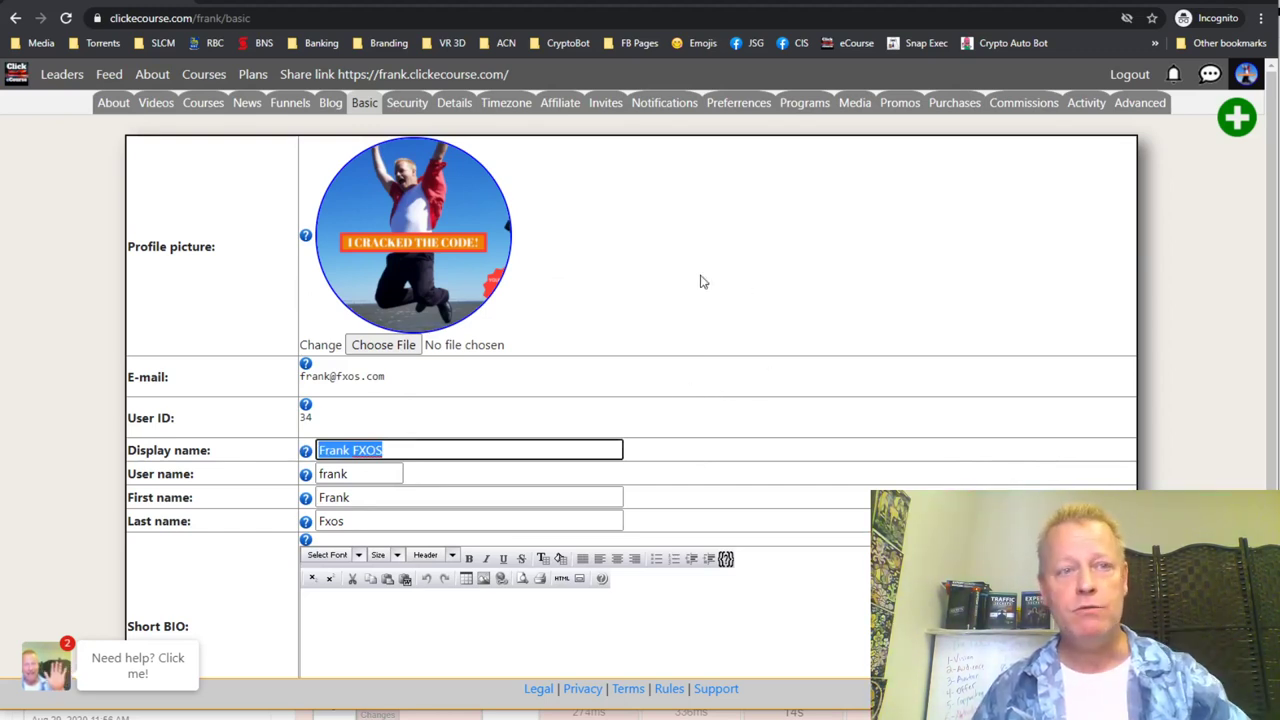
# - Open the member Feed and scroll down through members' posts
pyautogui.click(109, 74)
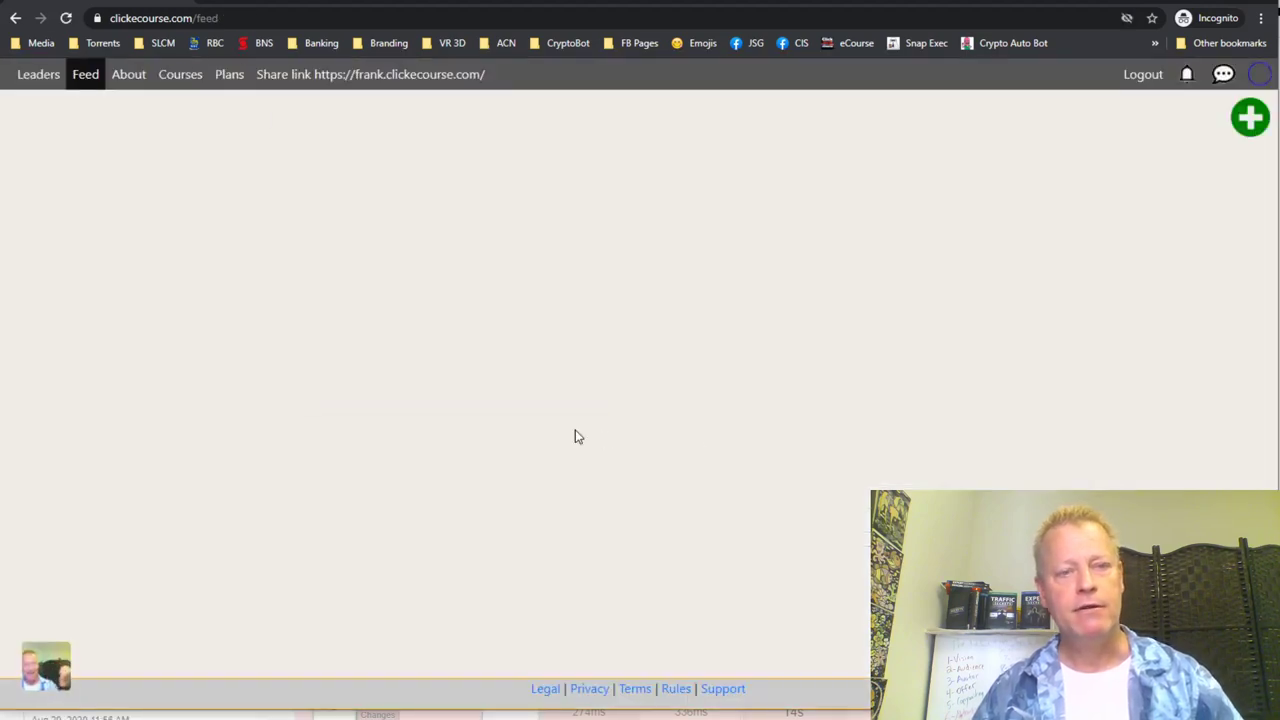
pyautogui.scroll(-3, 686, 428)
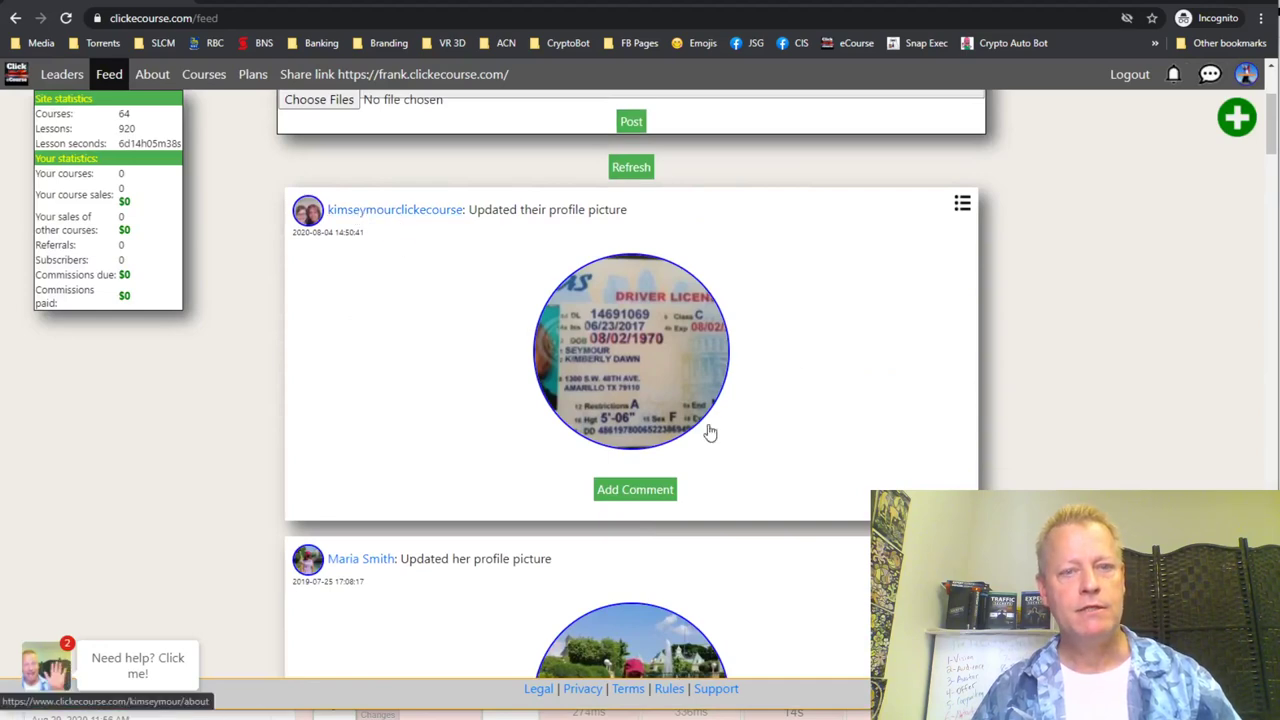
pyautogui.scroll(-1, 786, 367)
pyautogui.scroll(-4, 757, 283)
pyautogui.scroll(3, 757, 283)
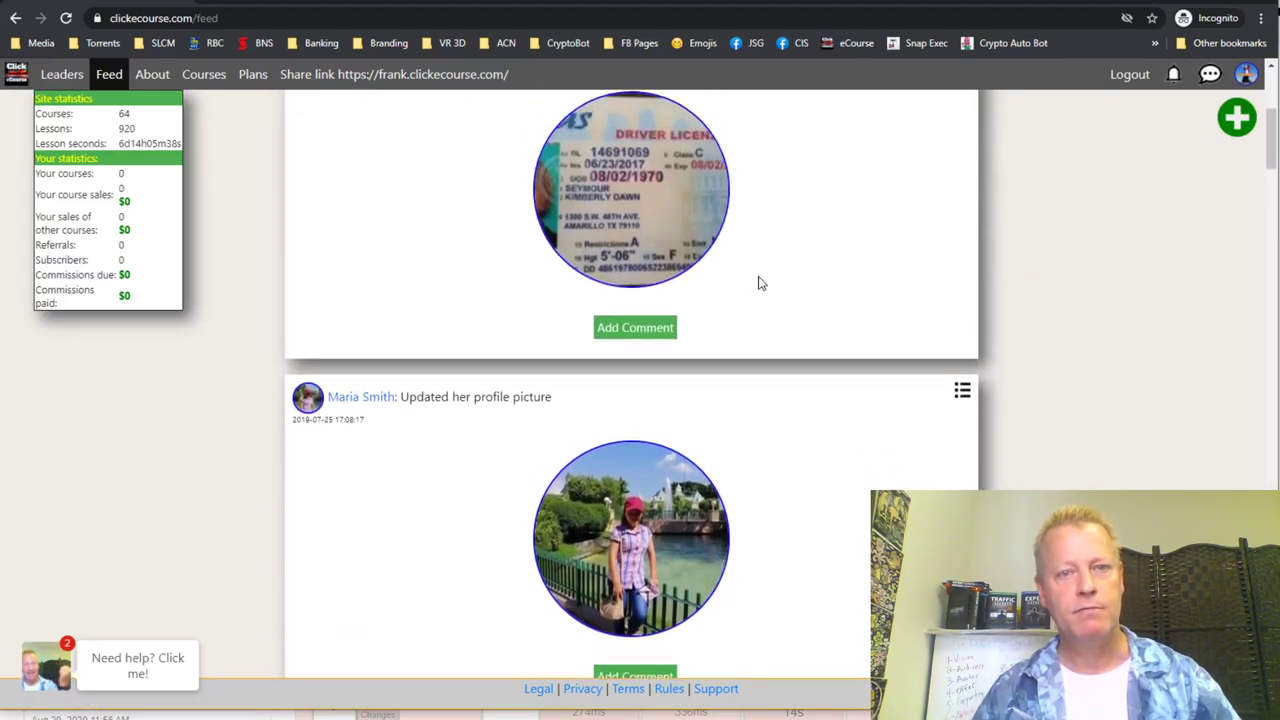
pyautogui.scroll(-4, 757, 283)
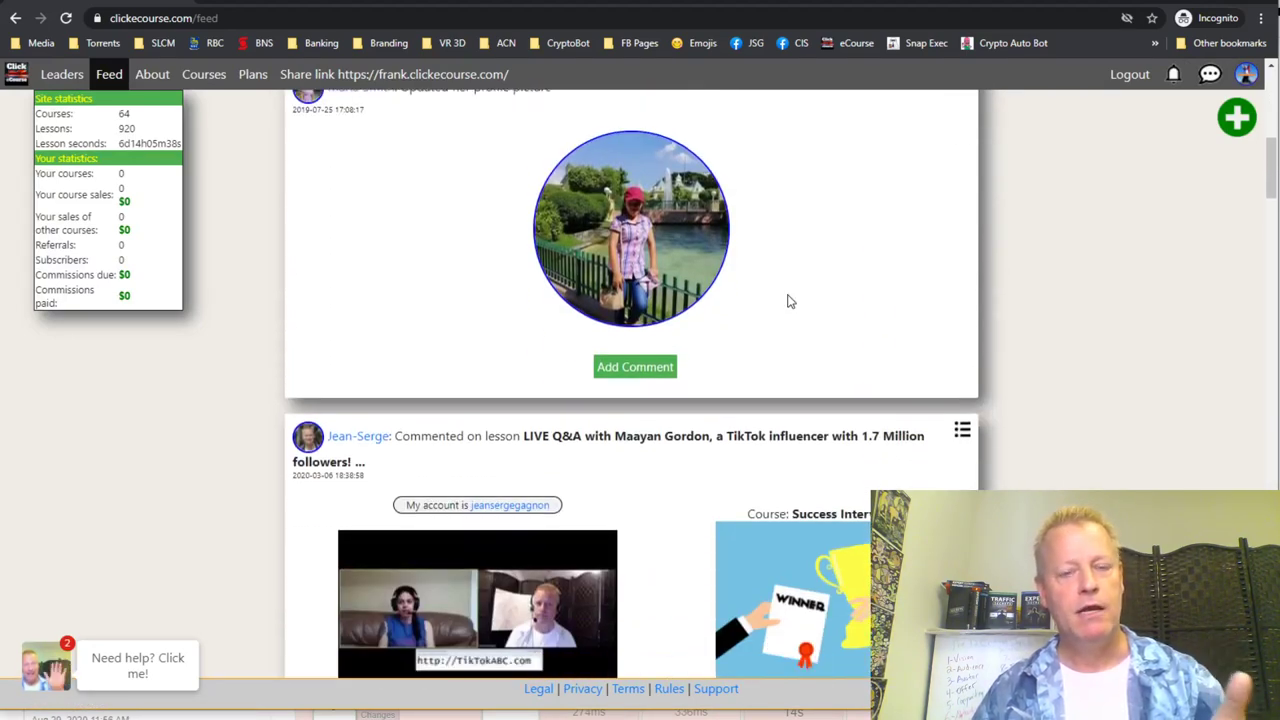
pyautogui.scroll(-5, 789, 301)
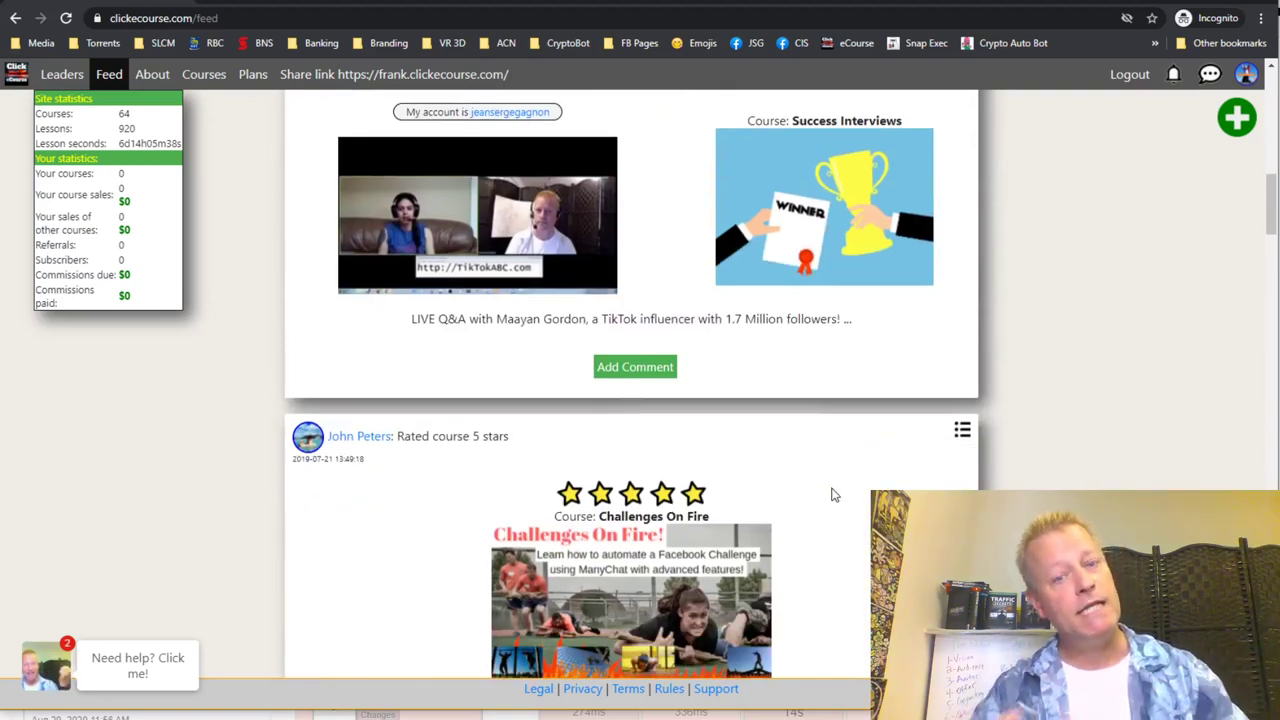
pyautogui.scroll(-11, 830, 494)
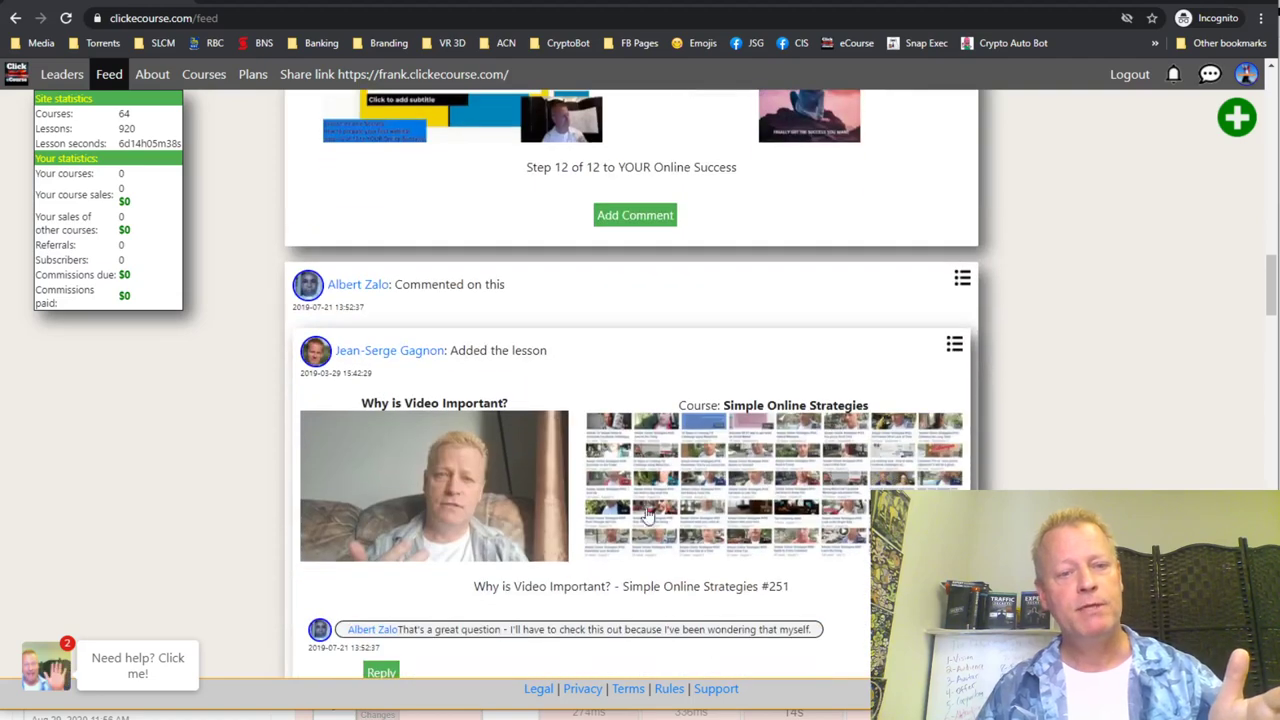
pyautogui.scroll(-1, 614, 354)
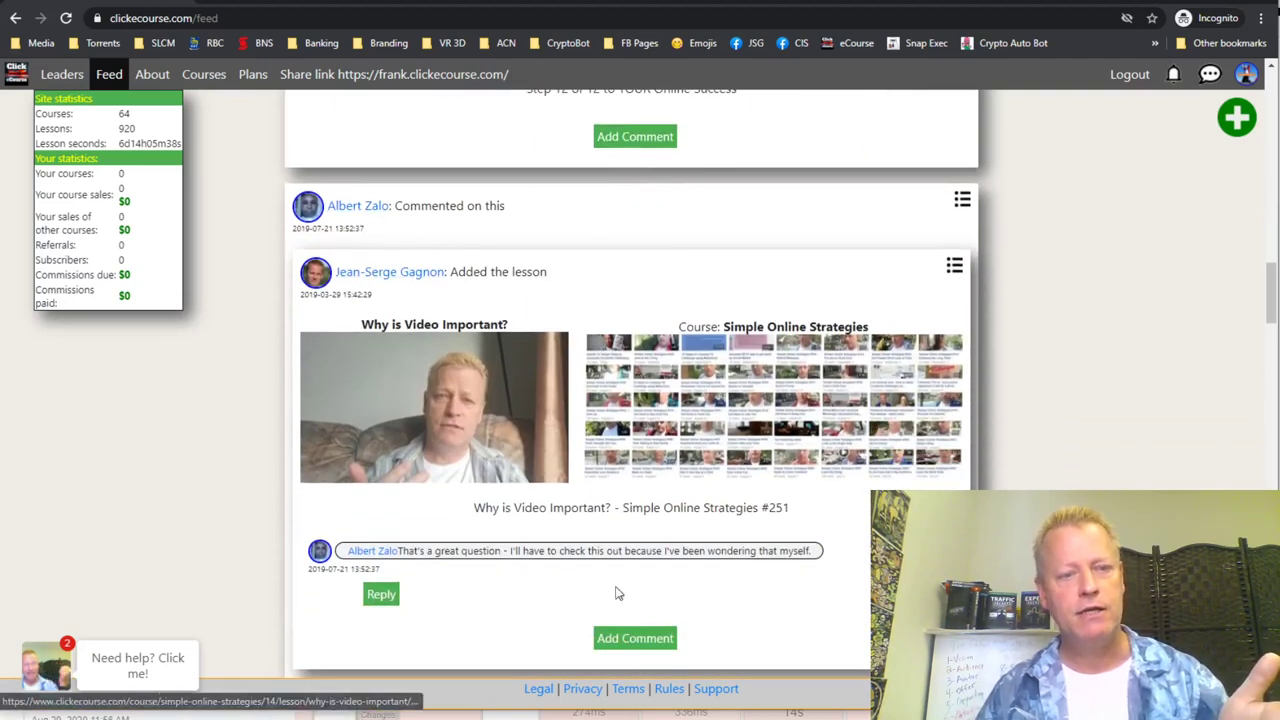
pyautogui.scroll(-6, 476, 550)
pyautogui.scroll(-6, 740, 580)
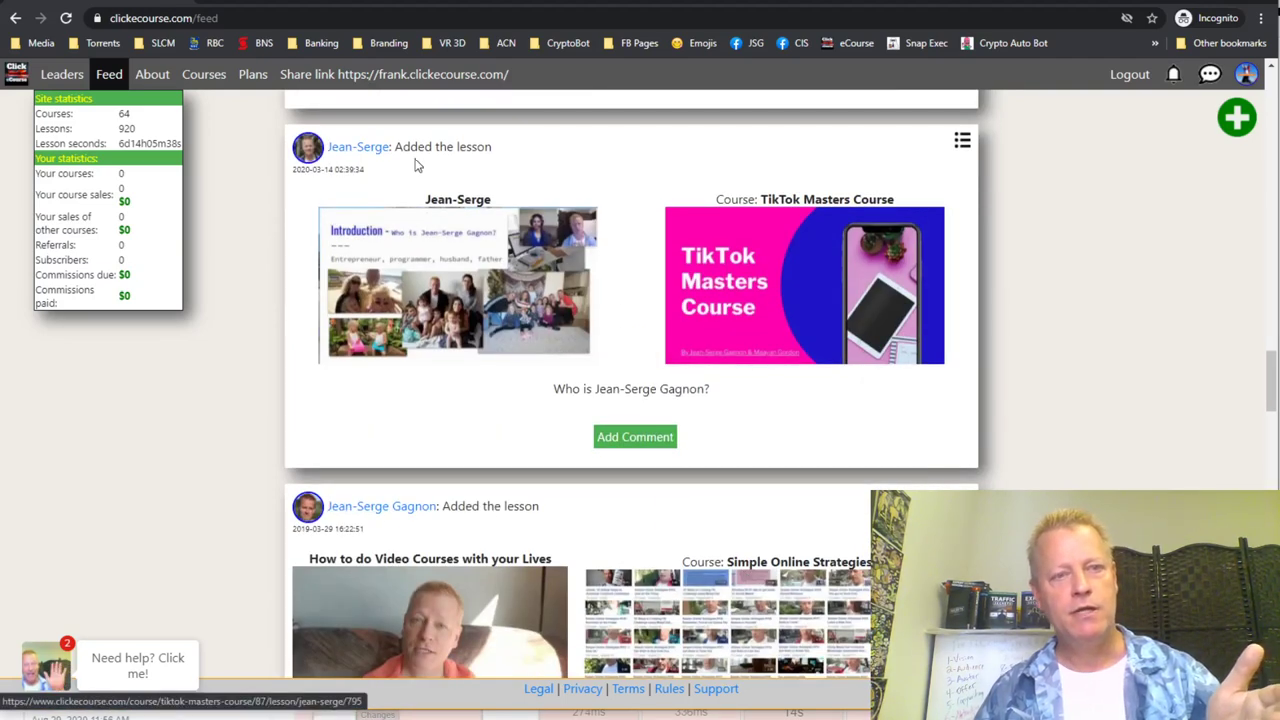
# - Show and close one post author's profile card, then return to the top of the feed
pyautogui.click(357, 150)
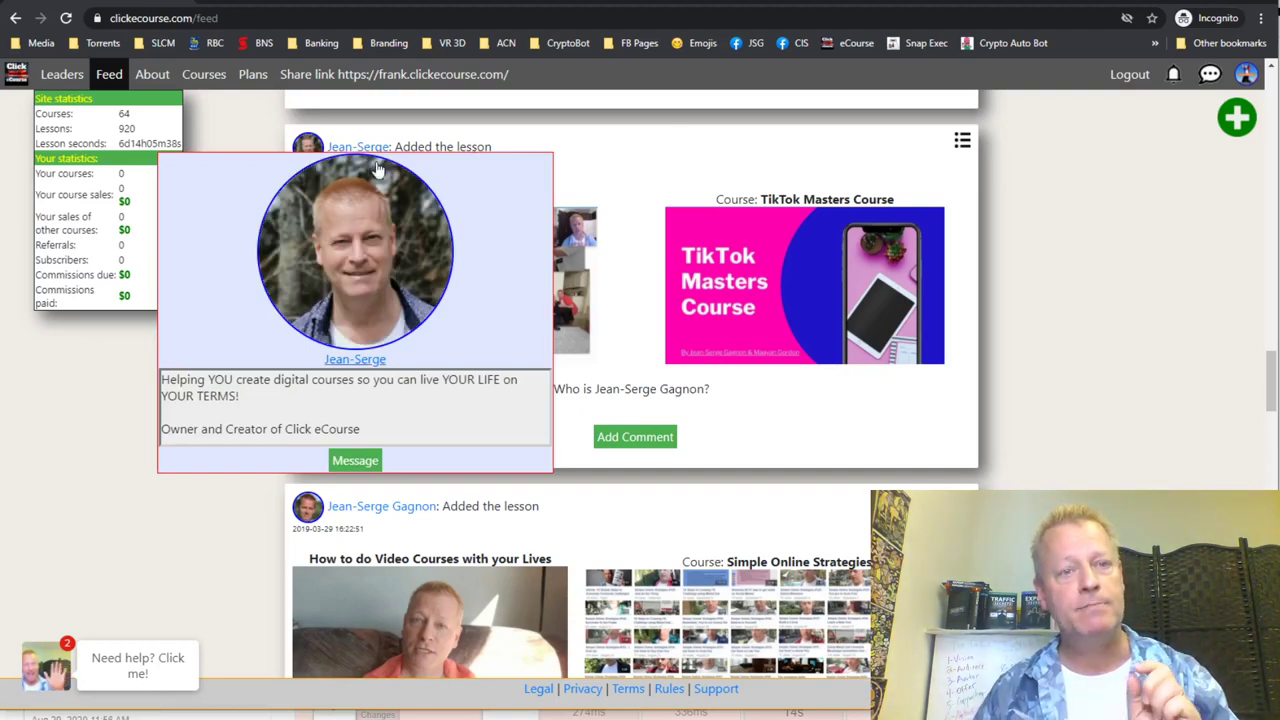
pyautogui.click(345, 148)
pyautogui.scroll(4, 630, 250)
pyautogui.scroll(10, 630, 272)
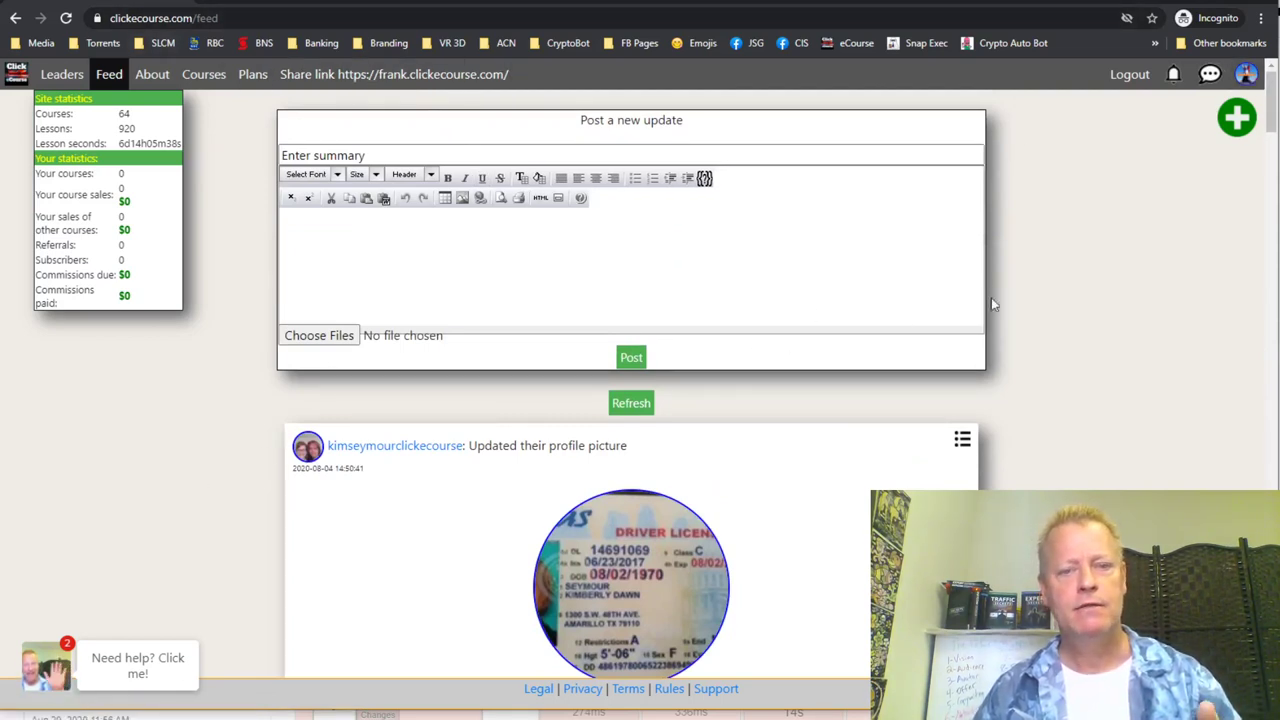
# - Revisit the Basic settings, selecting the display name, and glance at the News page
pyautogui.click(1247, 78)
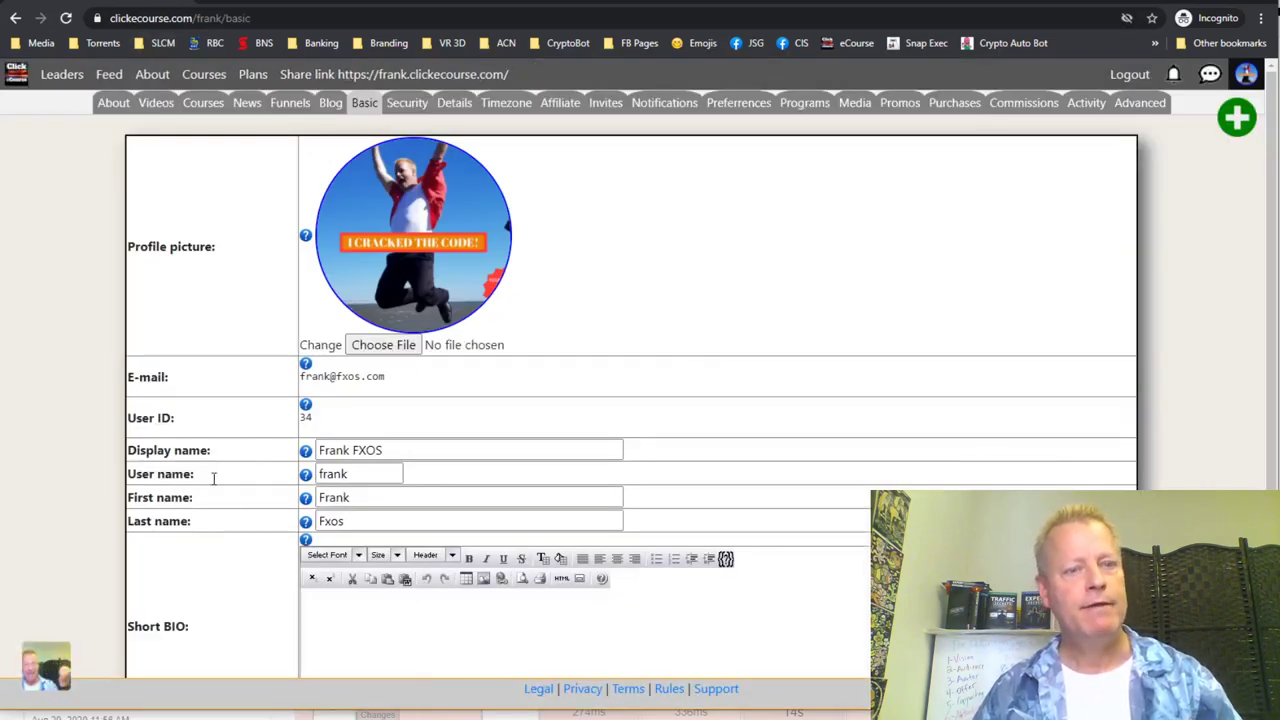
pyautogui.moveTo(322, 450); pyautogui.dragTo(560, 450)
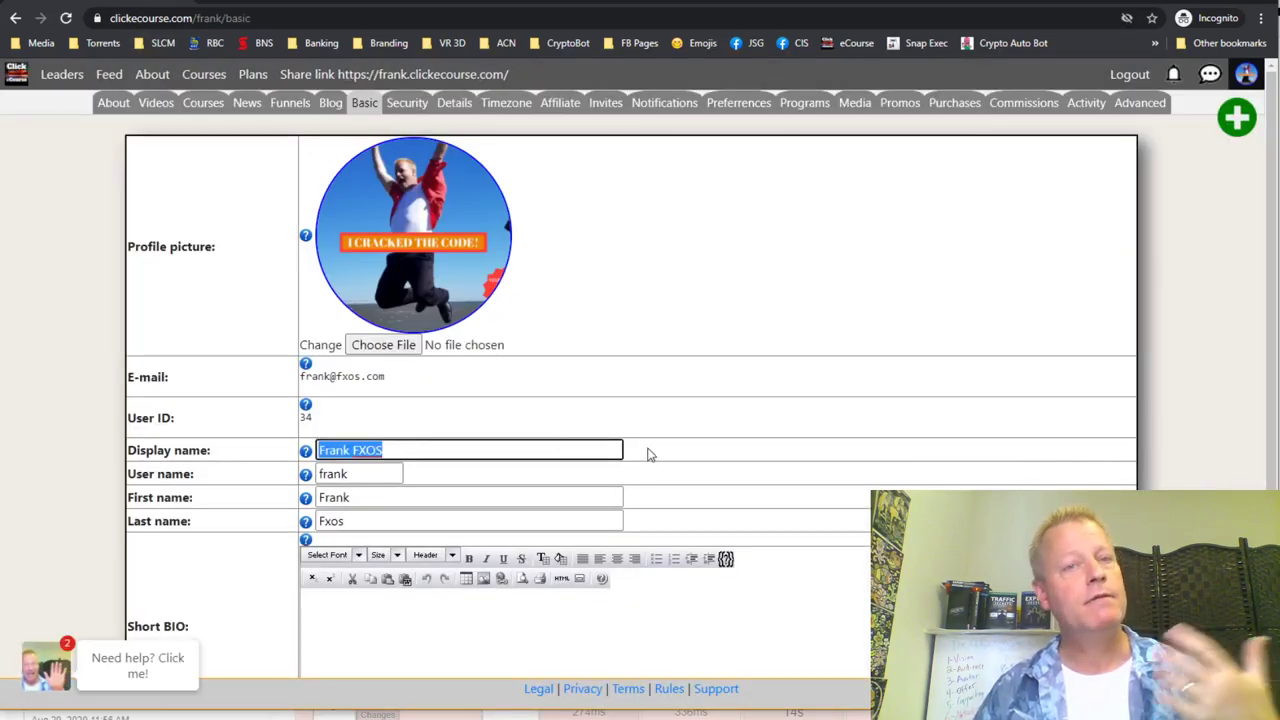
pyautogui.click(246, 103)
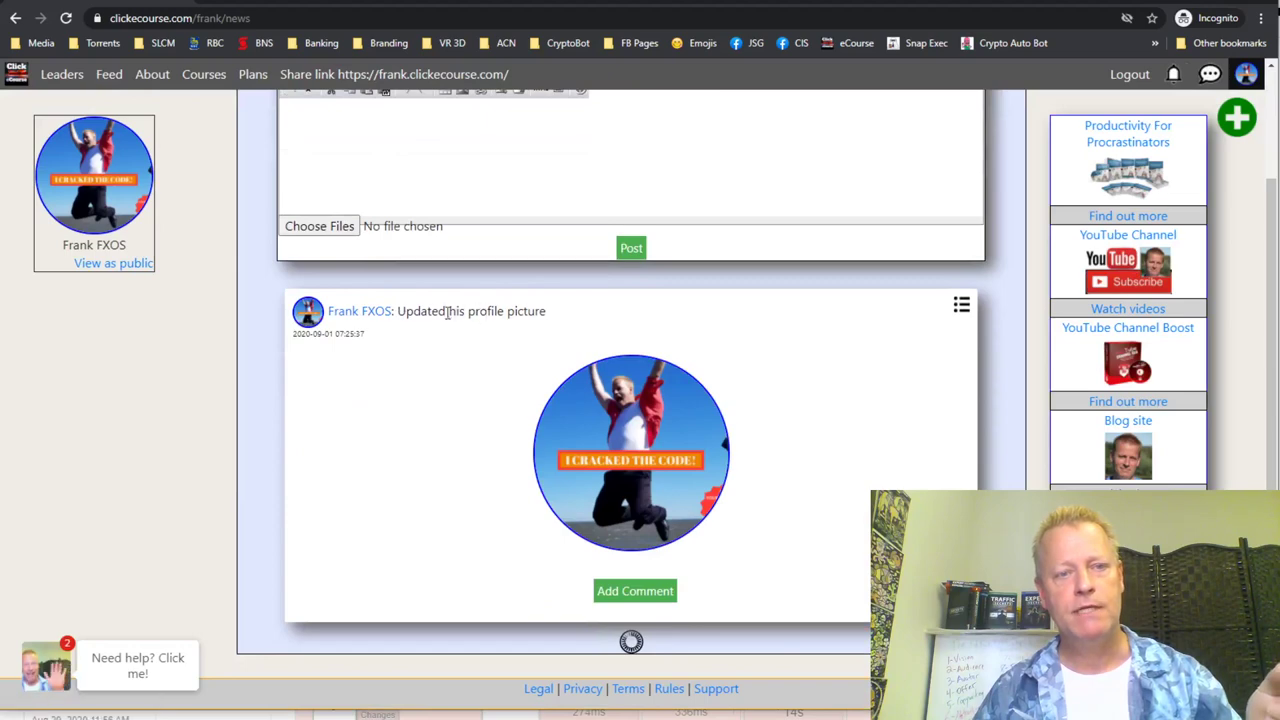
pyautogui.click(1246, 78)
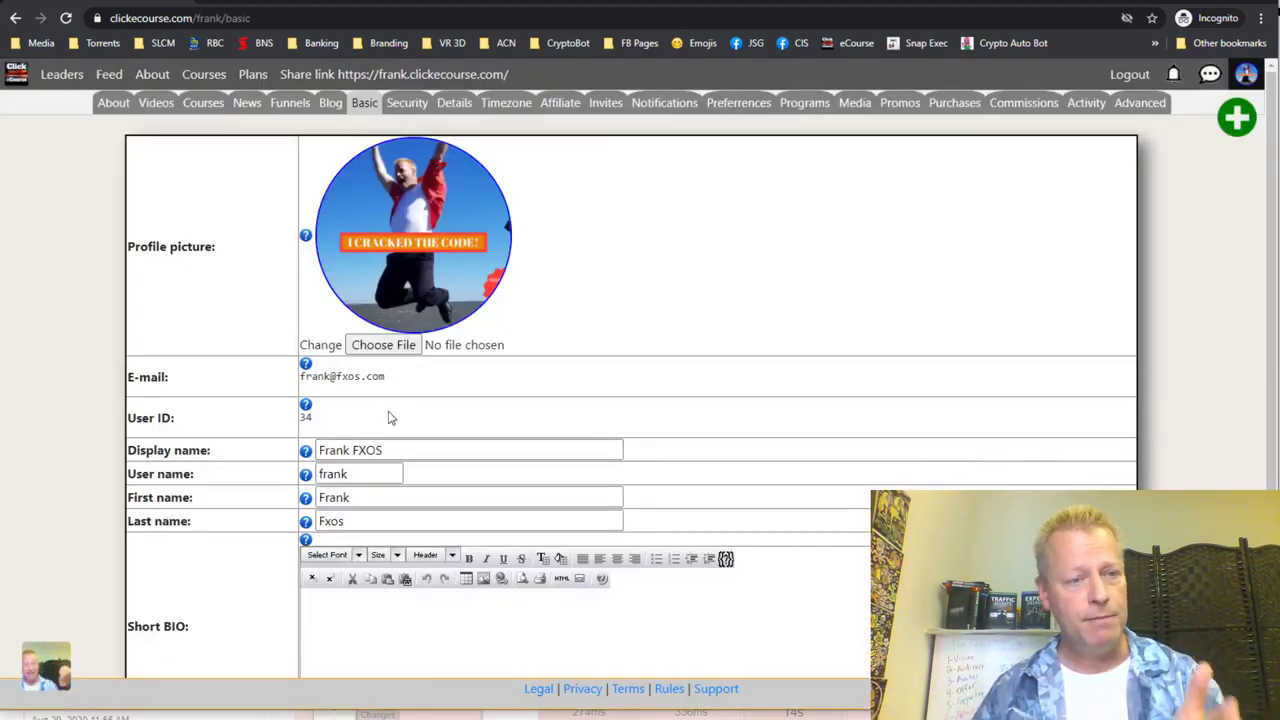
# - Review the Basic form's name fields, then open the Details address and contact page
pyautogui.moveTo(392, 449); pyautogui.dragTo(242, 464)
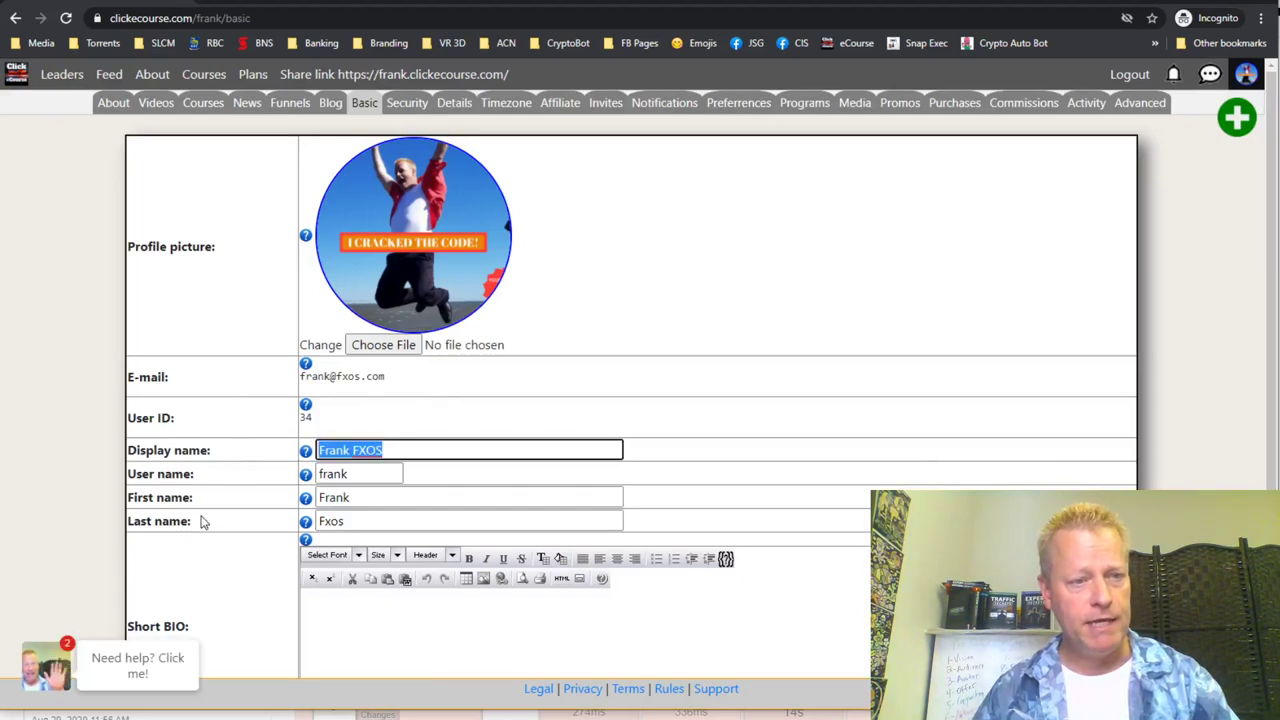
pyautogui.scroll(-1, 197, 512)
pyautogui.click(344, 517)
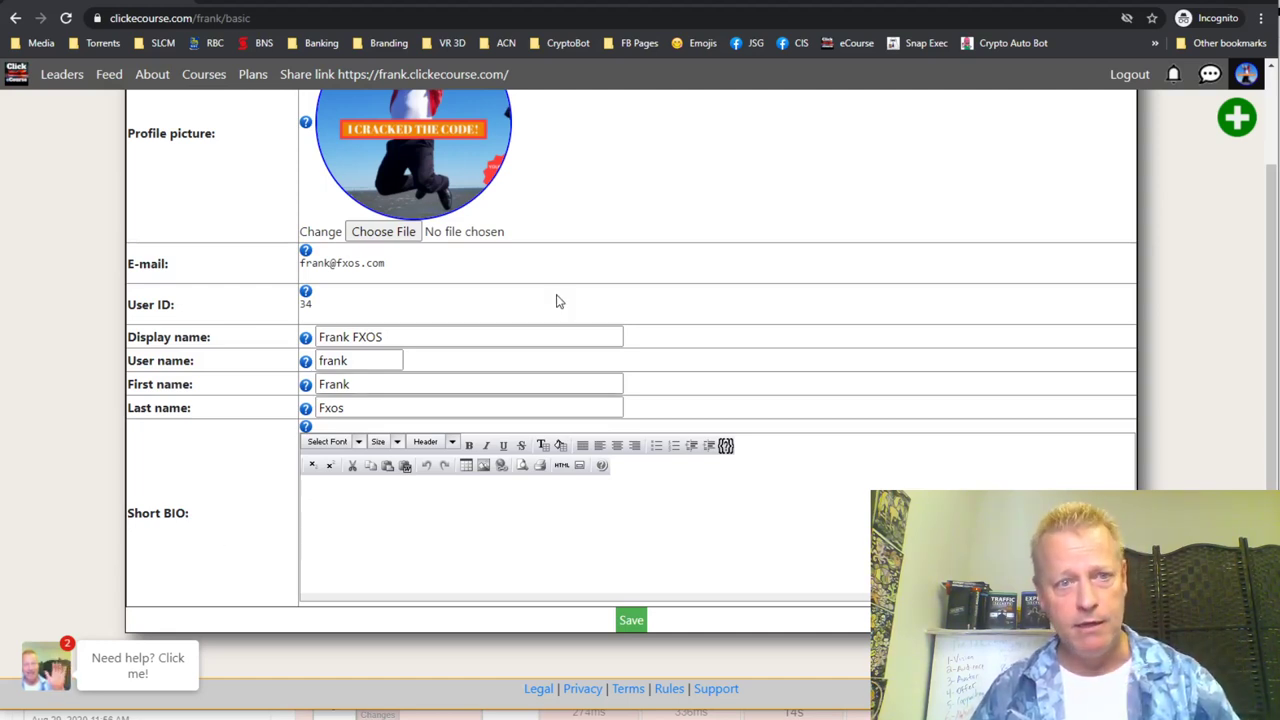
pyautogui.scroll(1, 691, 251)
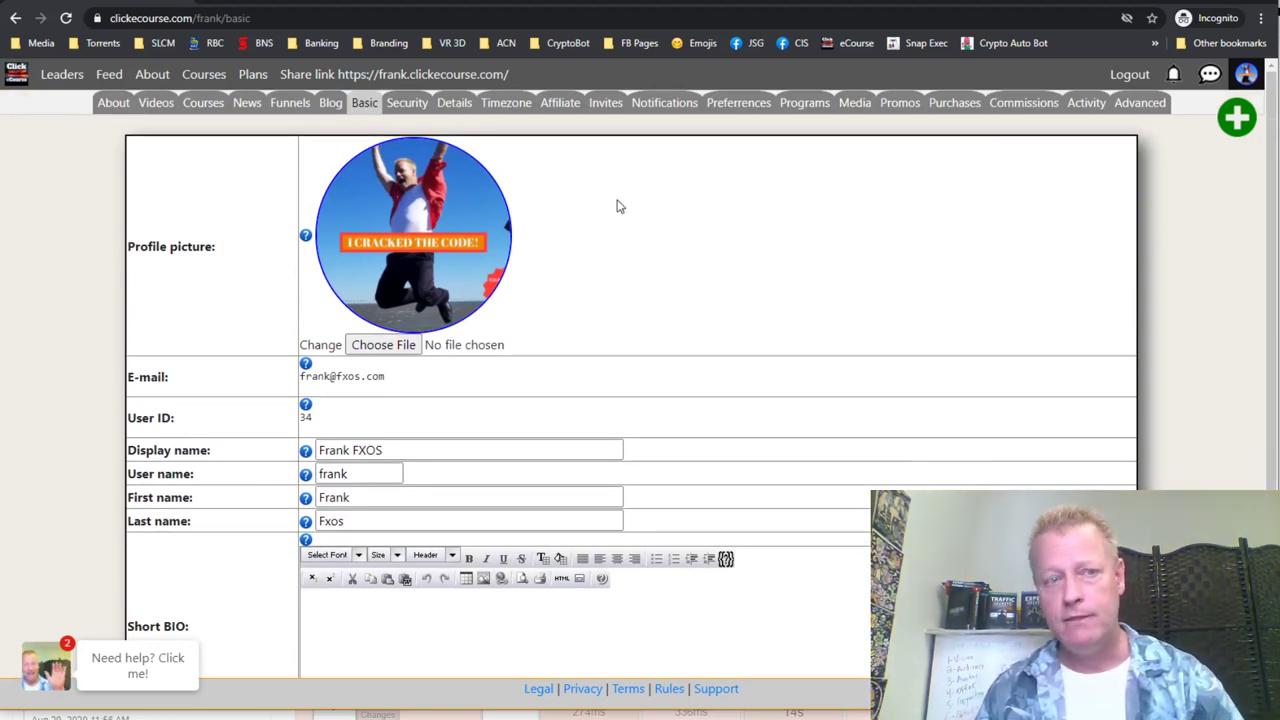
pyautogui.click(453, 104)
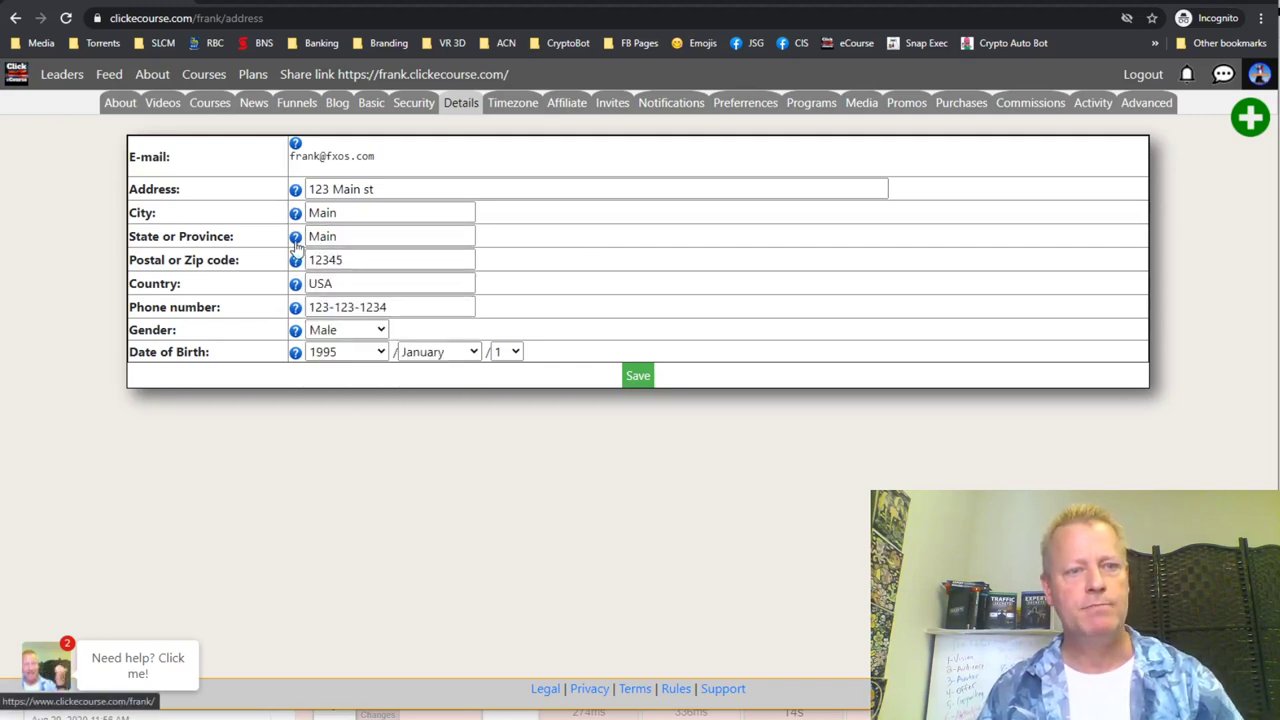
# - Read the State or Province help note, which says the field is private by default
pyautogui.click(295, 240)
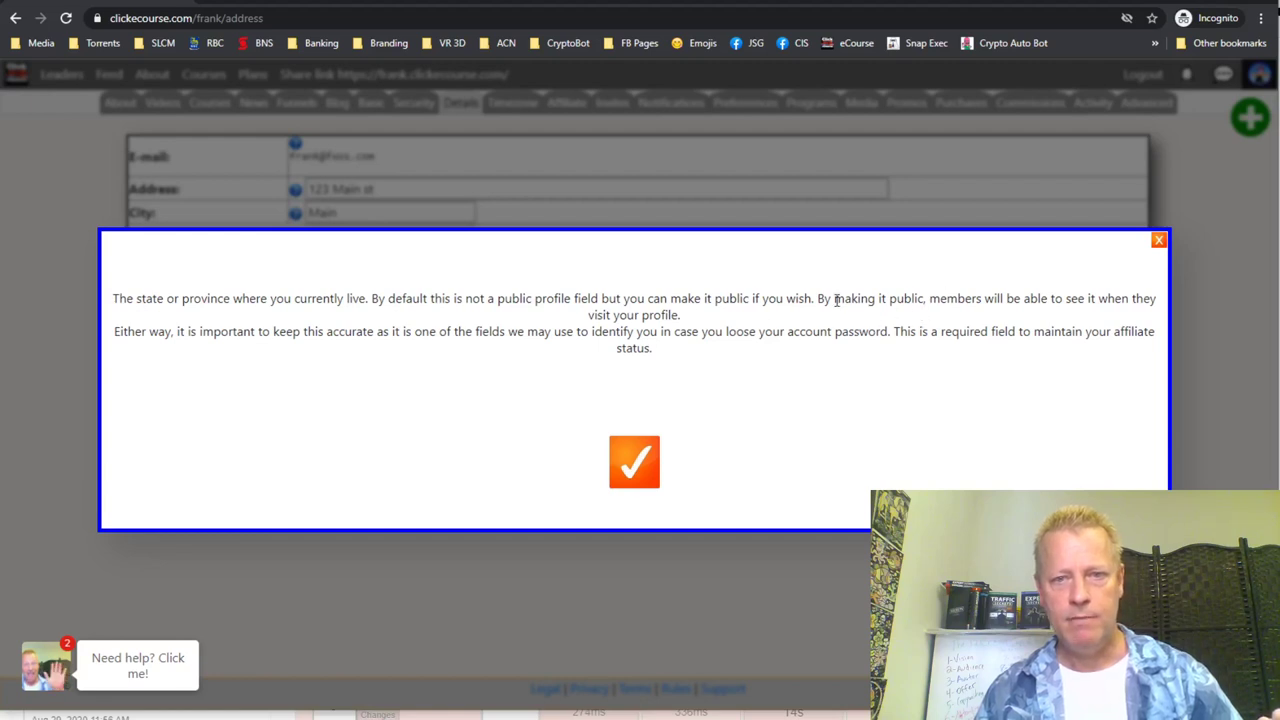
pyautogui.moveTo(818, 298); pyautogui.dragTo(697, 325)
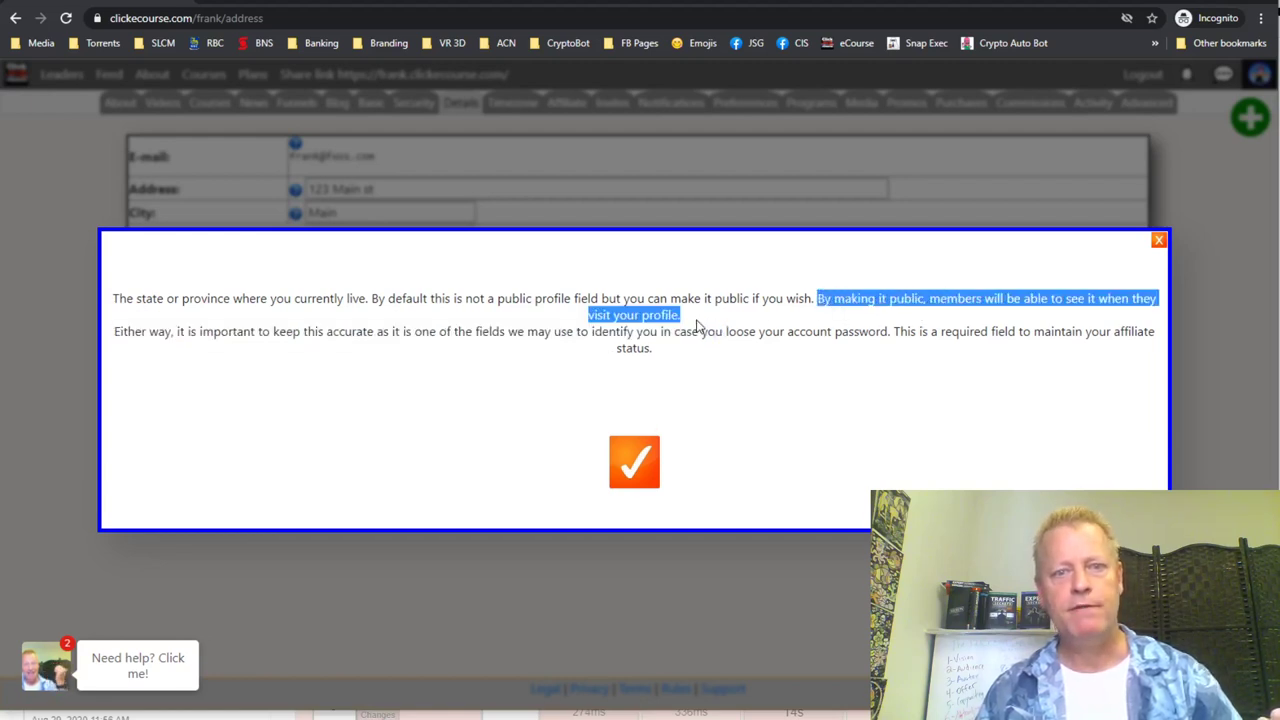
pyautogui.click(741, 300)
pyautogui.moveTo(370, 298); pyautogui.dragTo(756, 295)
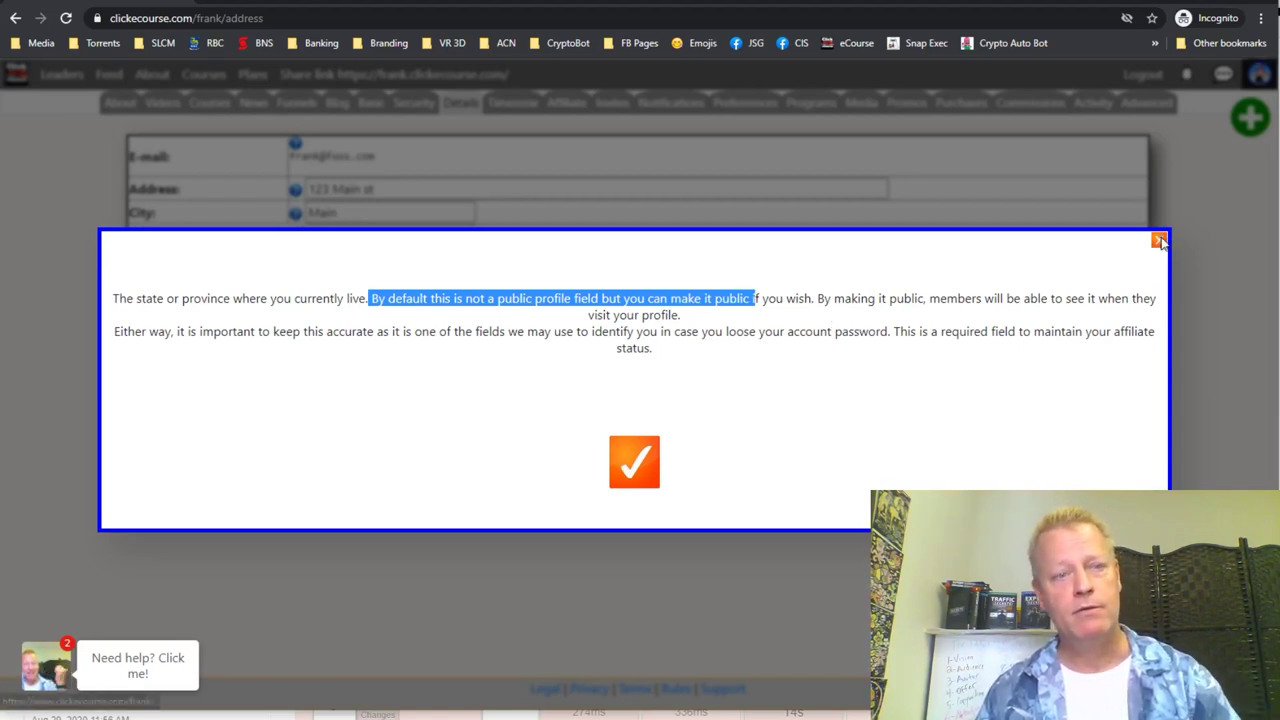
pyautogui.click(1158, 240)
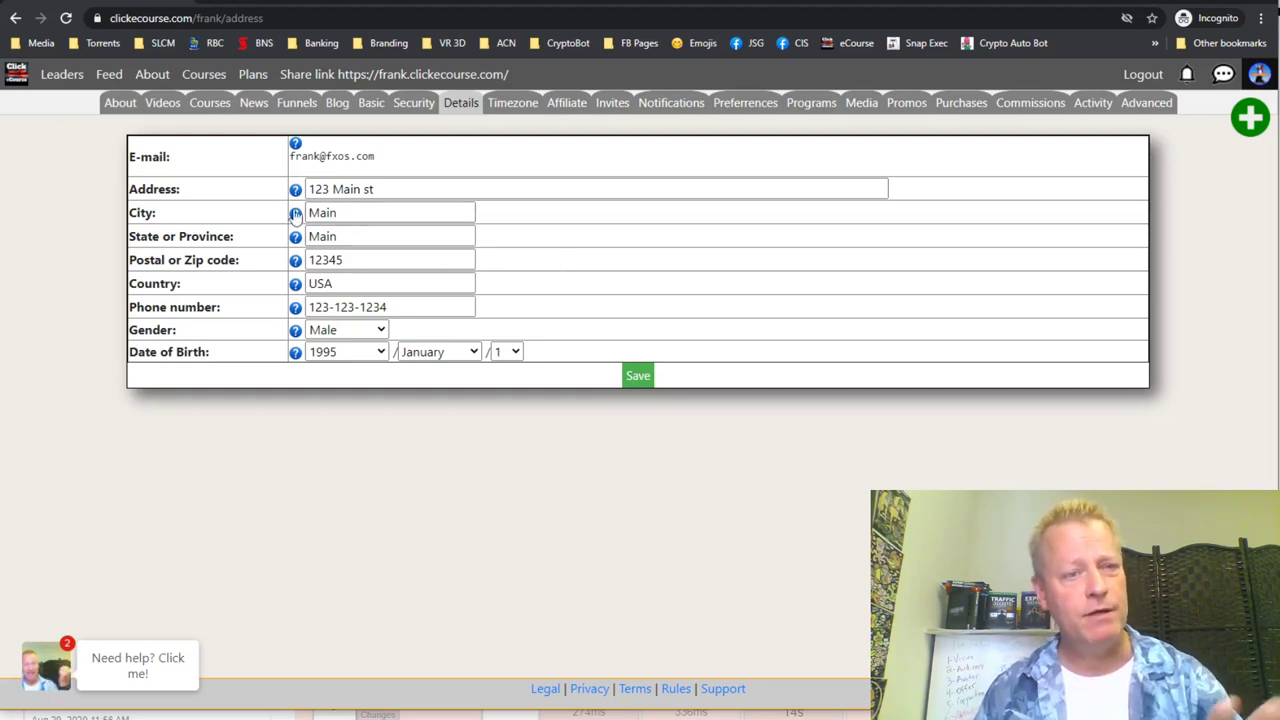
# - Read the Date of Birth help note about making the birth date public
pyautogui.click(295, 353)
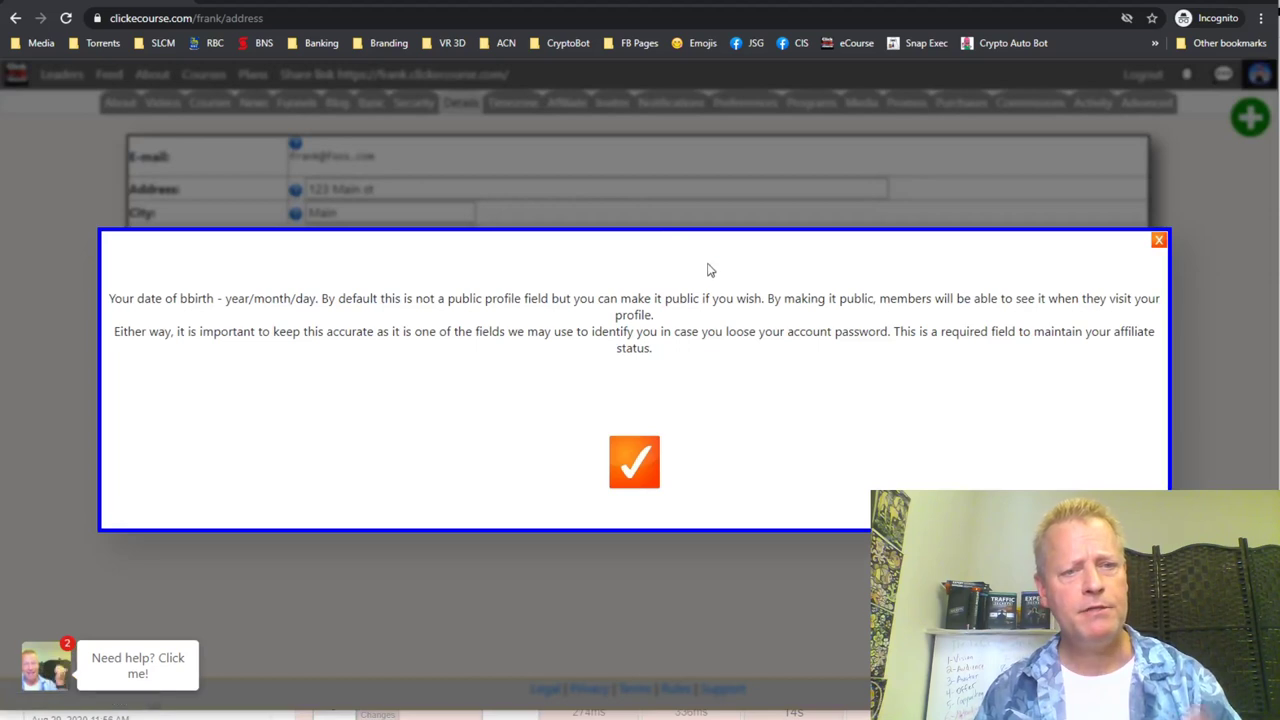
pyautogui.moveTo(350, 298); pyautogui.dragTo(696, 298)
pyautogui.click(632, 312)
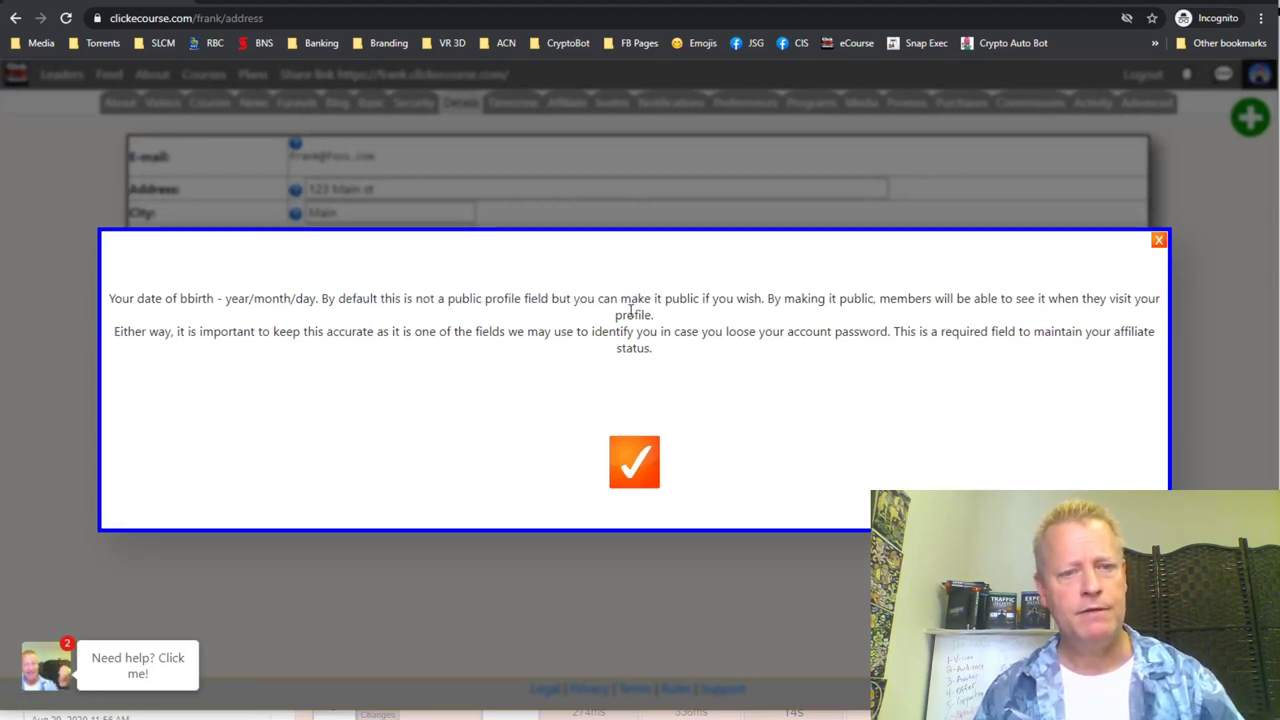
pyautogui.click(1158, 240)
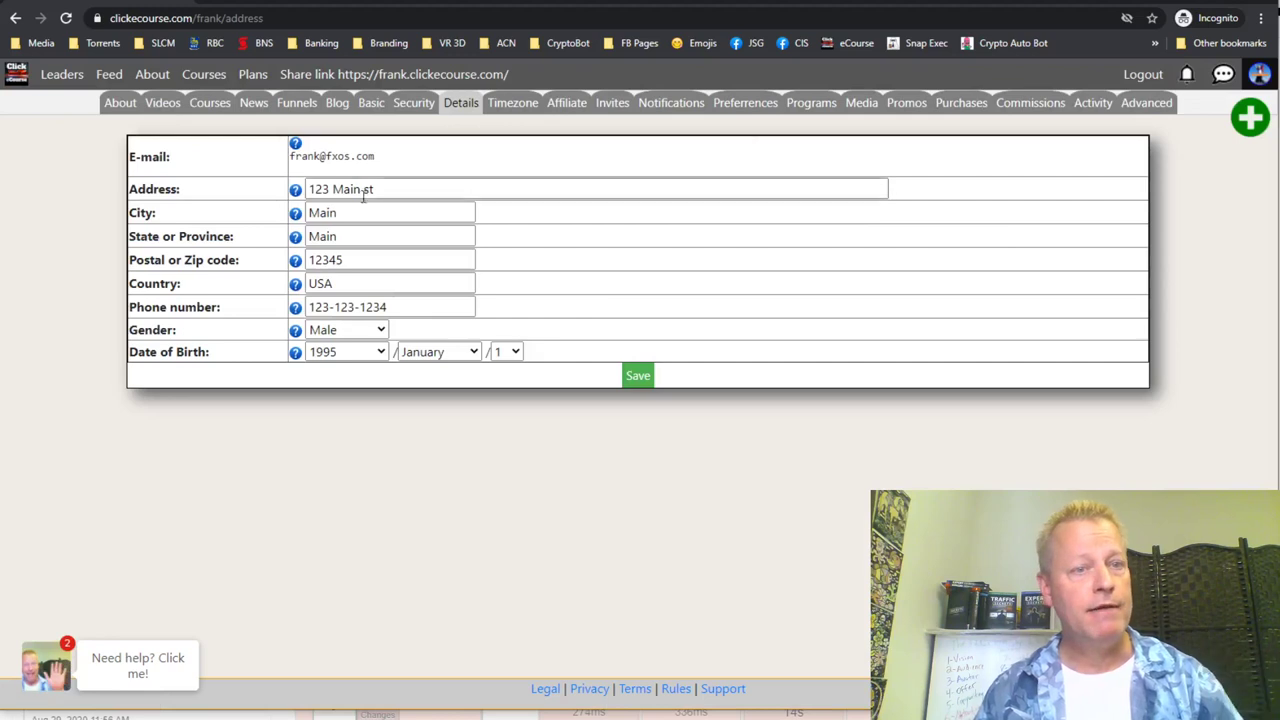
# - Read the E-mail help note saying the address can't be changed, then return to Basic
pyautogui.click(296, 146)
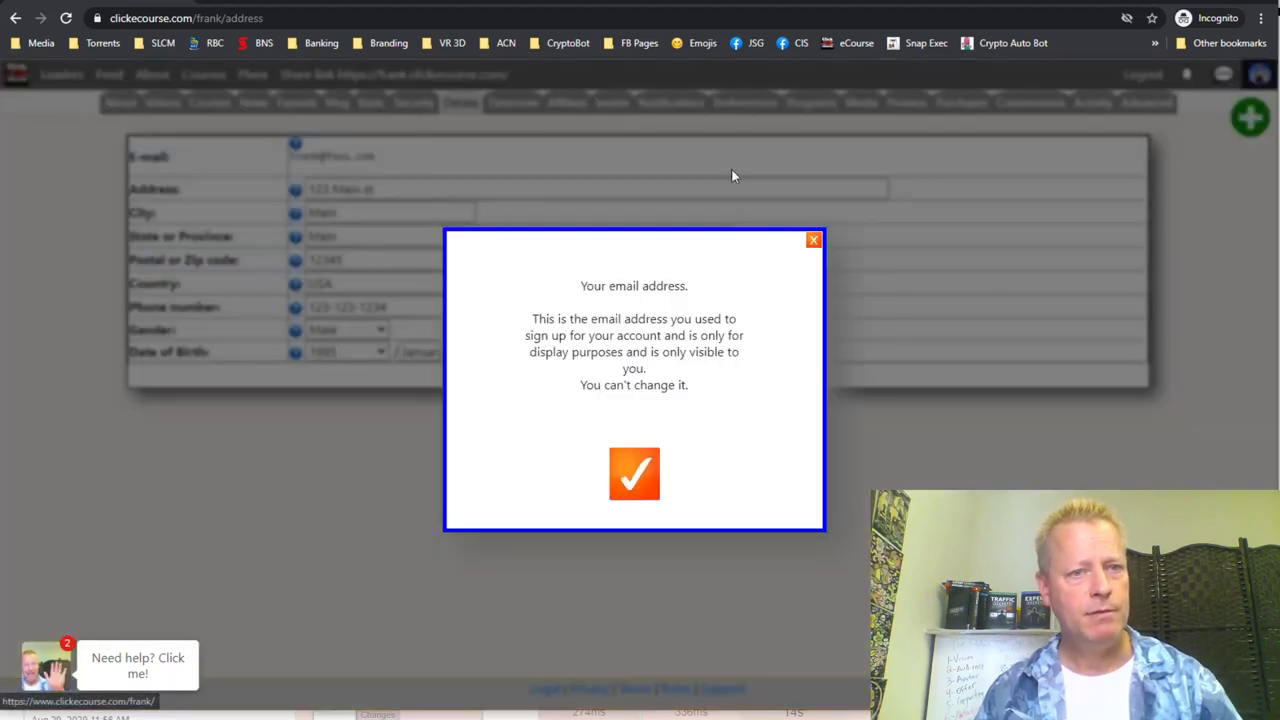
pyautogui.moveTo(684, 385); pyautogui.dragTo(594, 389)
pyautogui.click(814, 242)
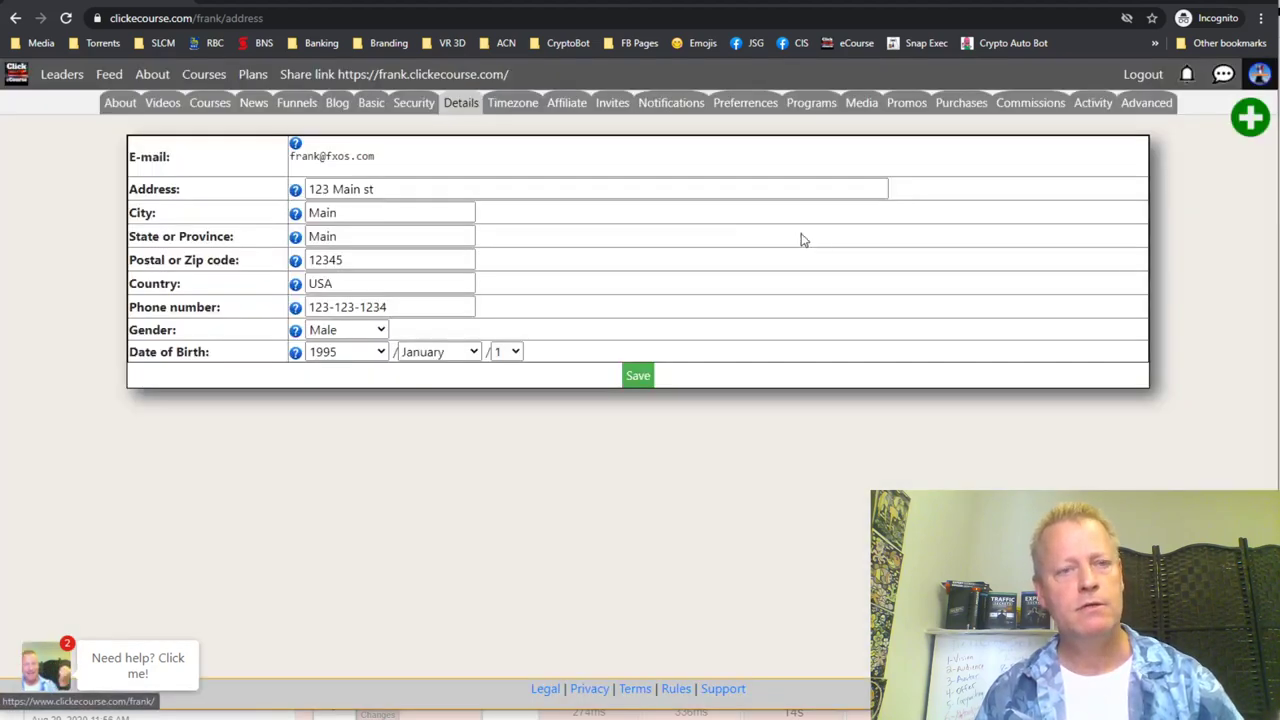
pyautogui.click(371, 103)
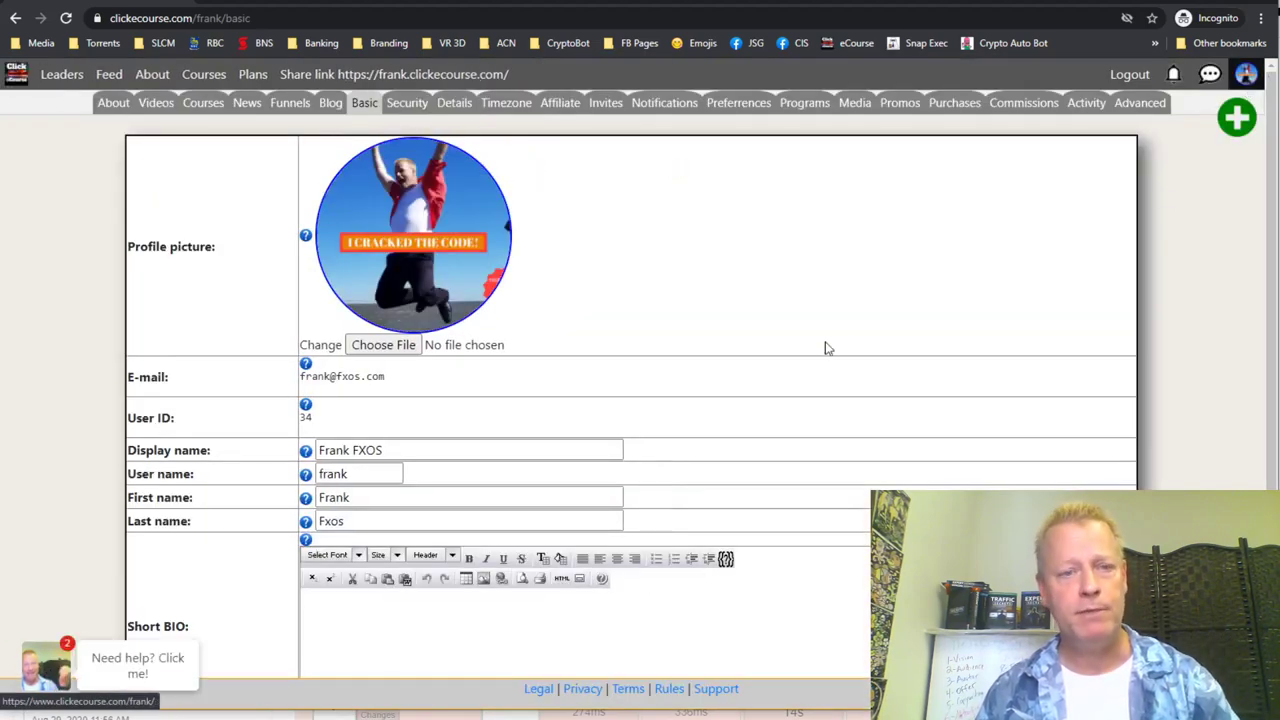
pyautogui.scroll(-1, 716, 235)
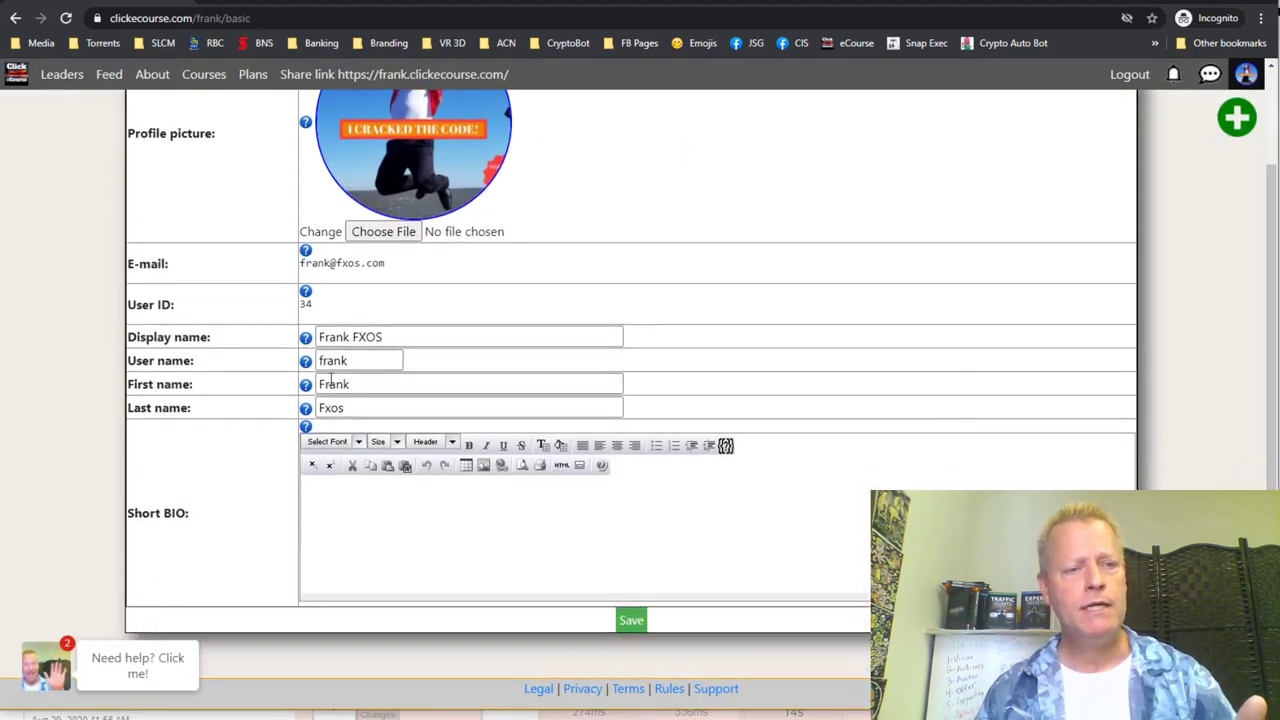
pyautogui.click(330, 408)
pyautogui.doubleClick(330, 408)
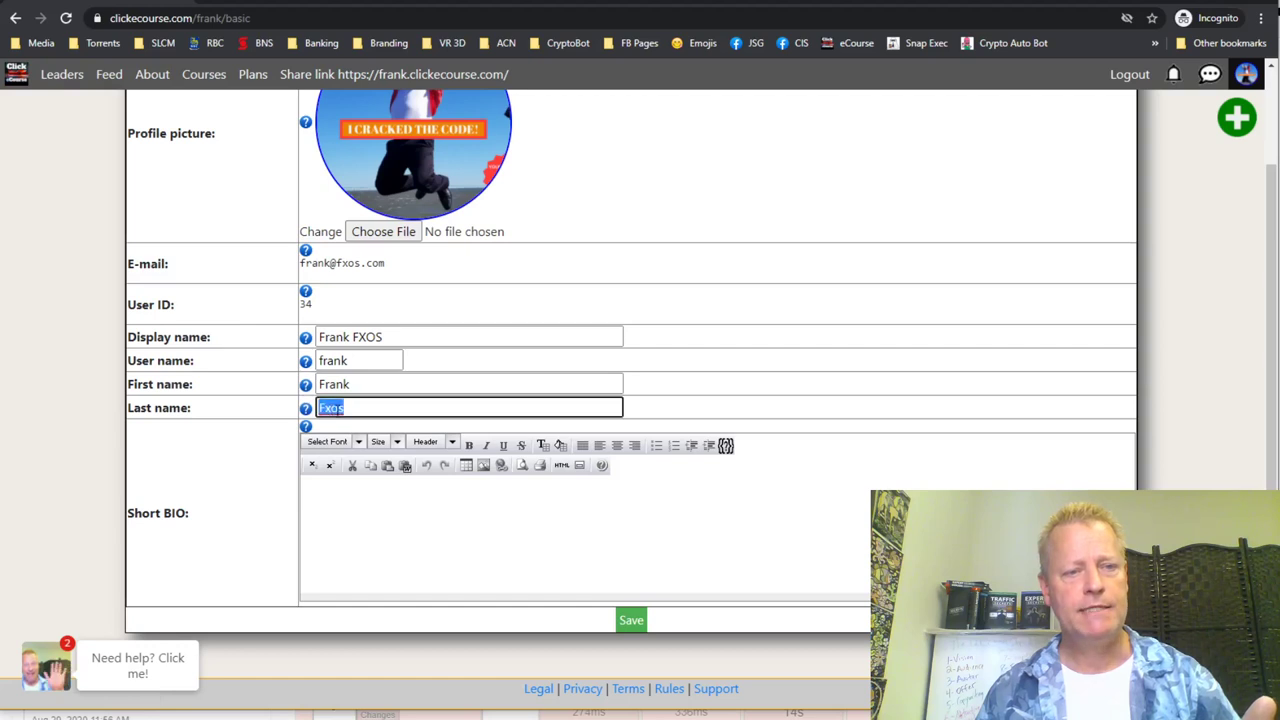
pyautogui.doubleClick(333, 361)
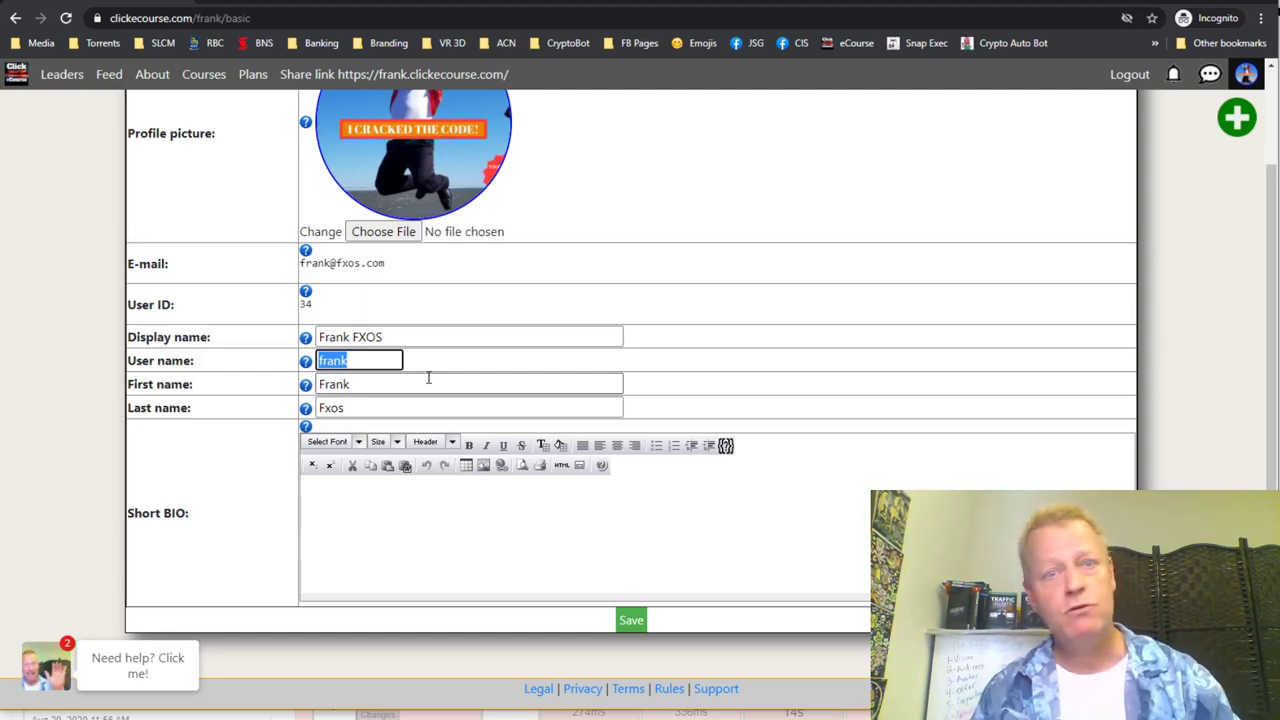
pyautogui.click(305, 303)
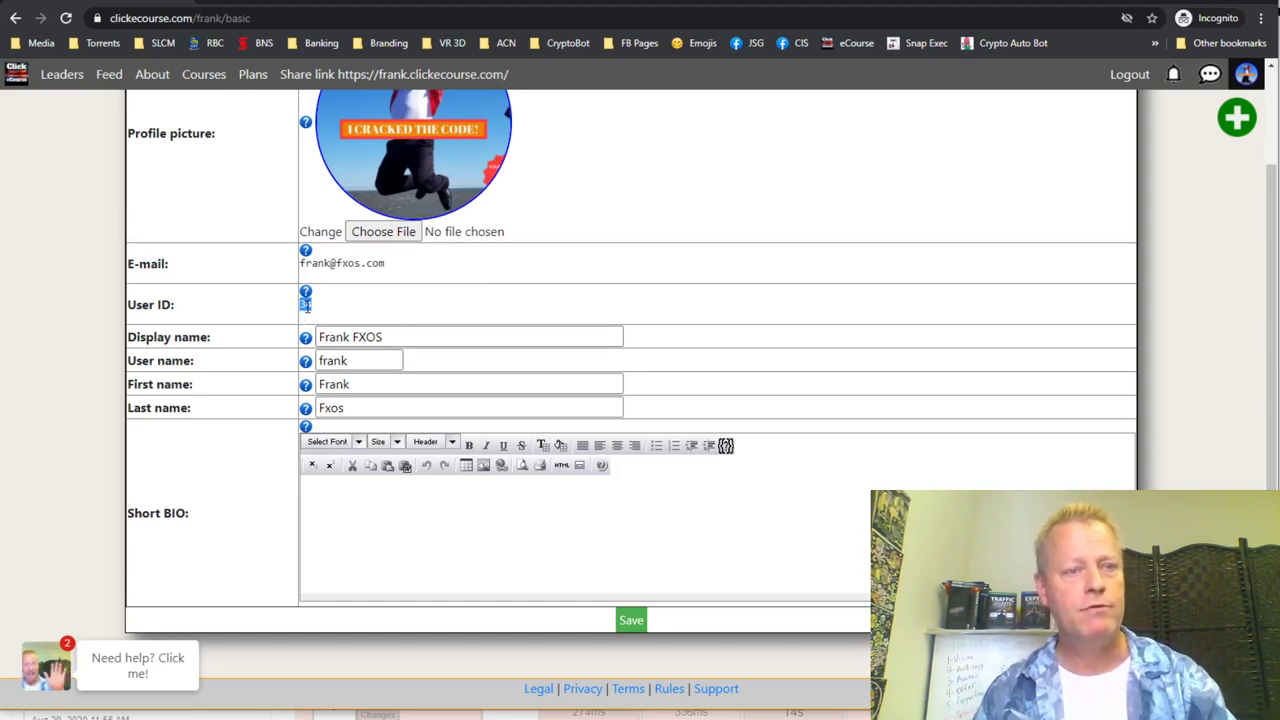
pyautogui.click(306, 292)
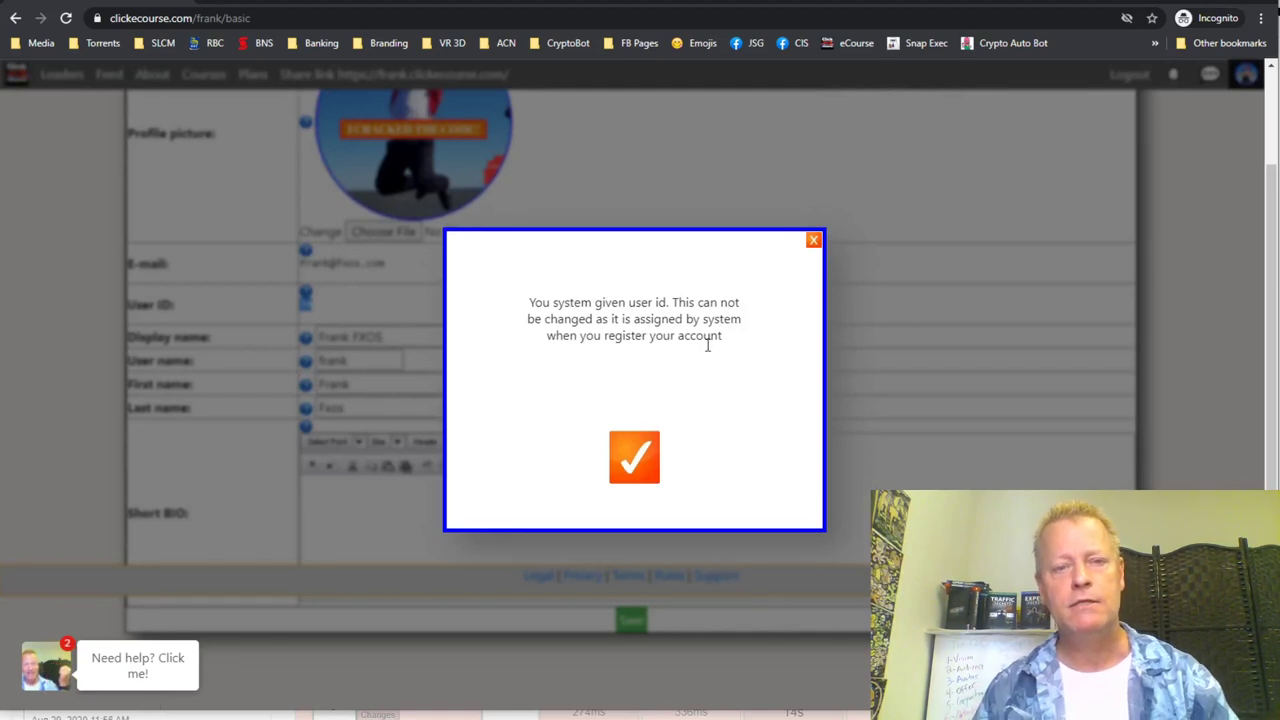
pyautogui.click(634, 466)
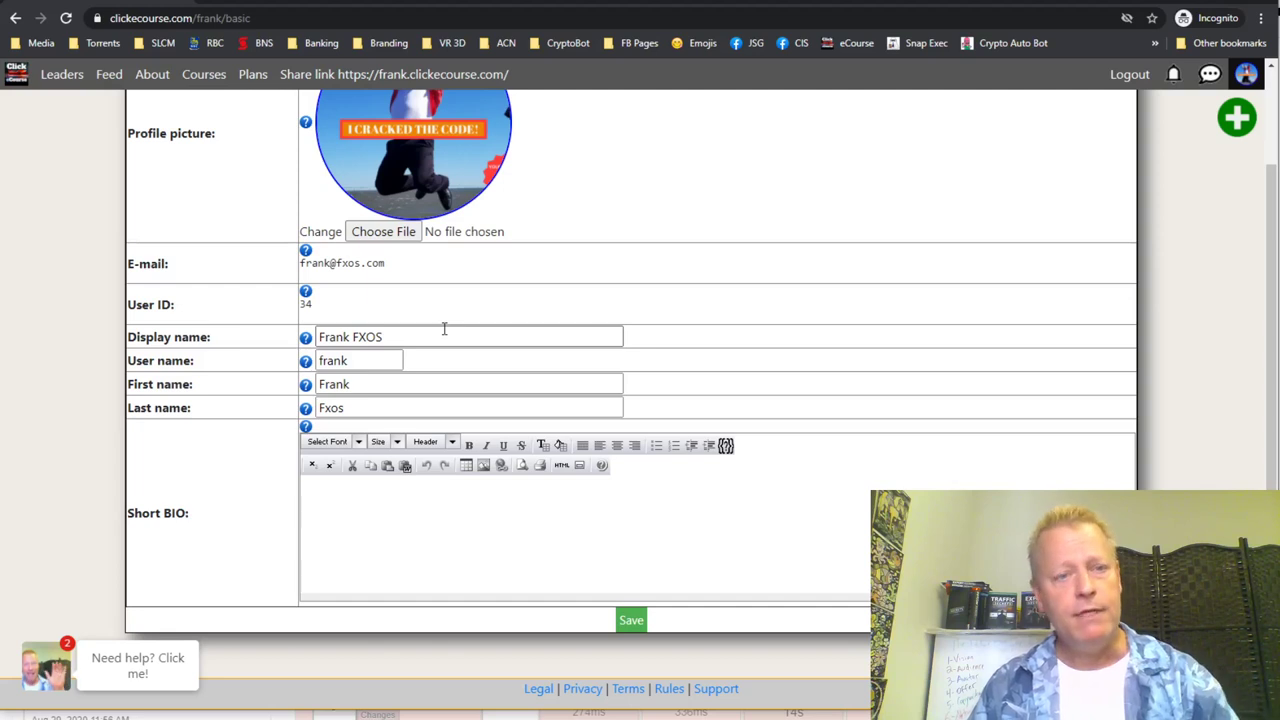
# - Append 'test' to the end of the existing user name in the User name field
pyautogui.doubleClick(334, 360)
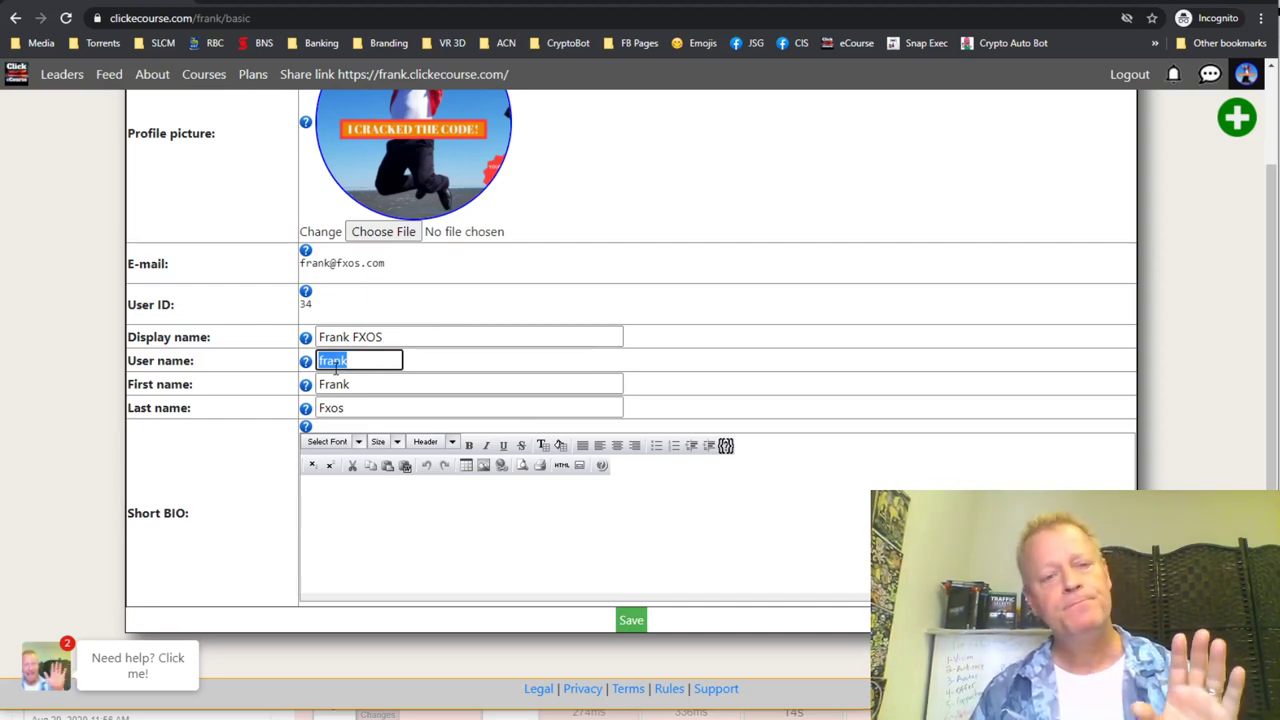
pyautogui.doubleClick(338, 360)
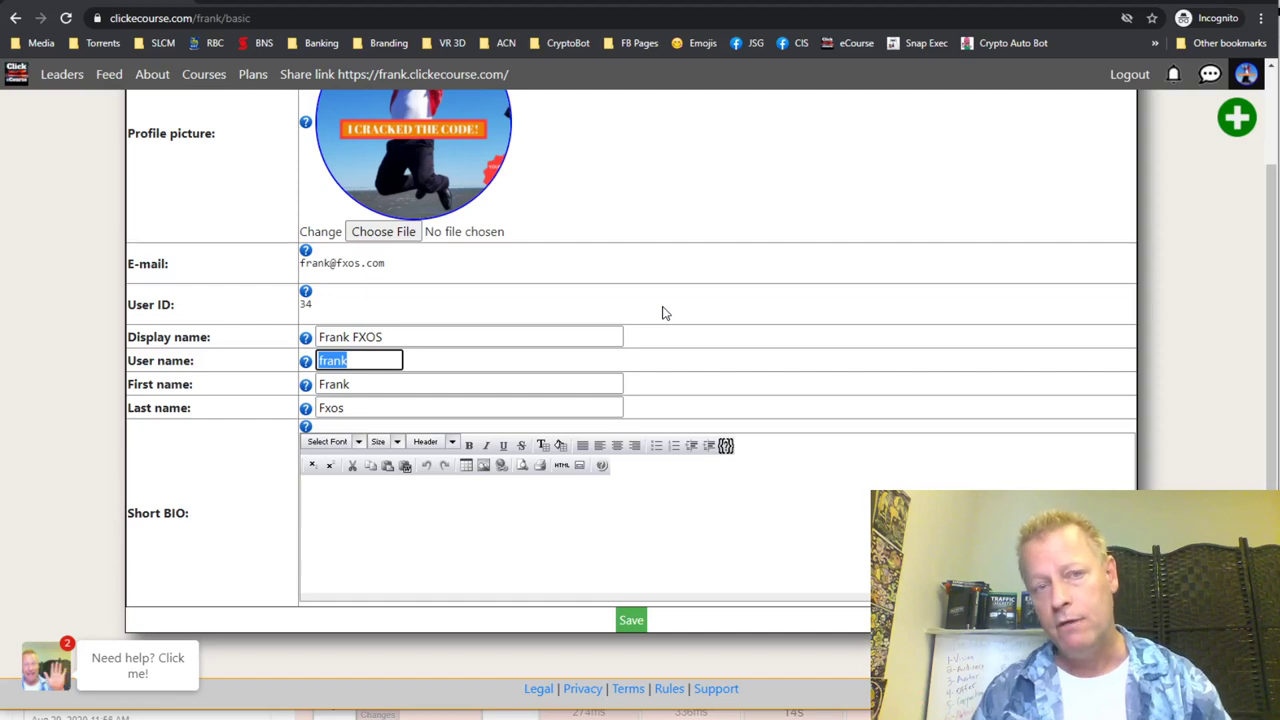
pyautogui.doubleClick(330, 362)
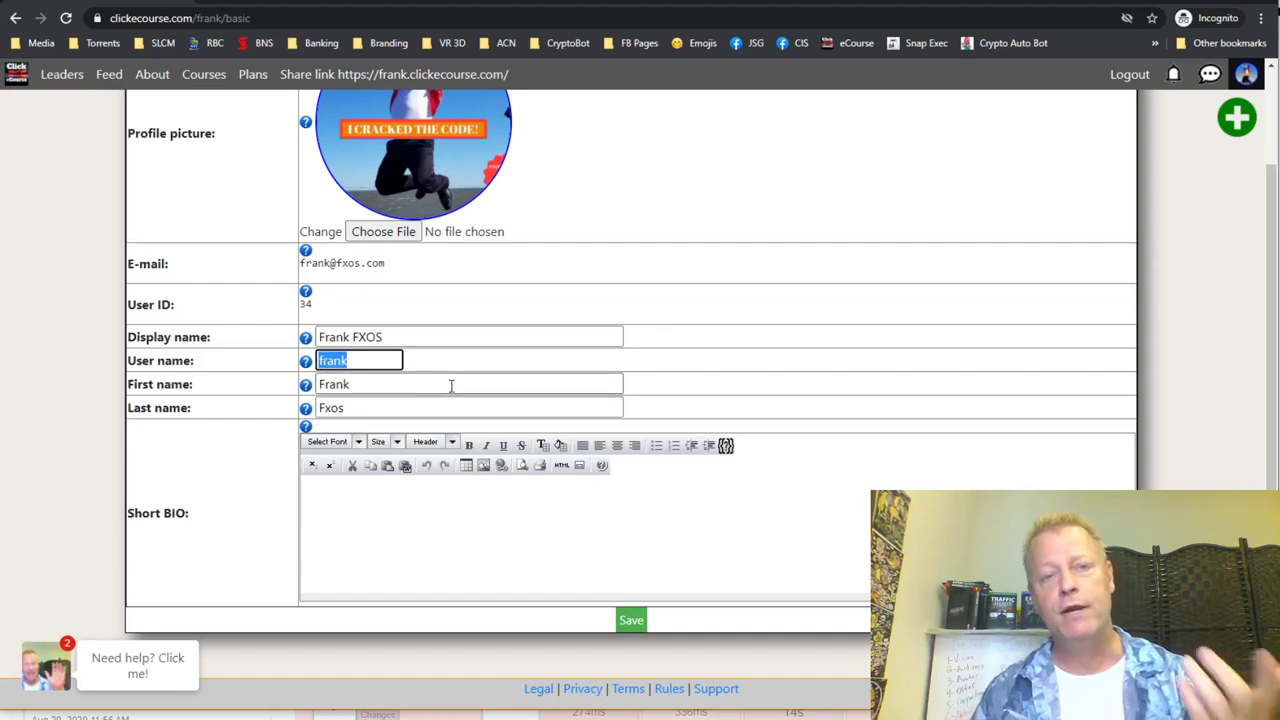
pyautogui.click(355, 362)
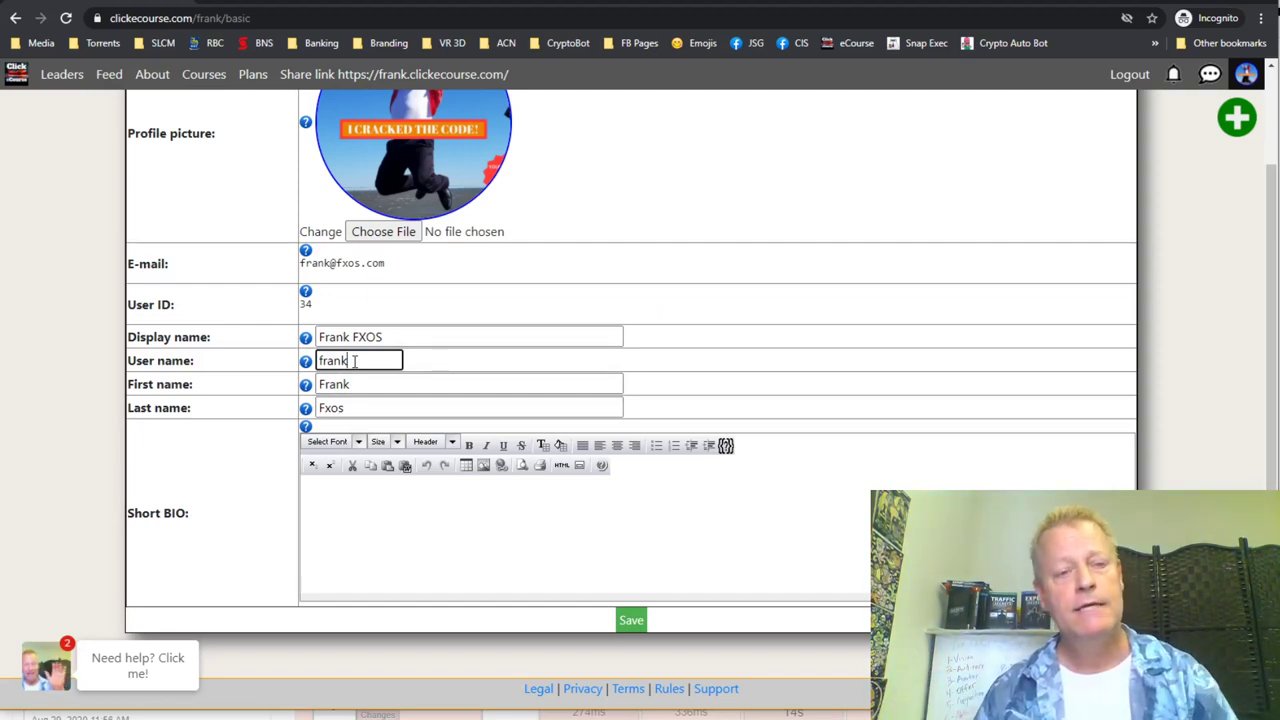
pyautogui.write('test')
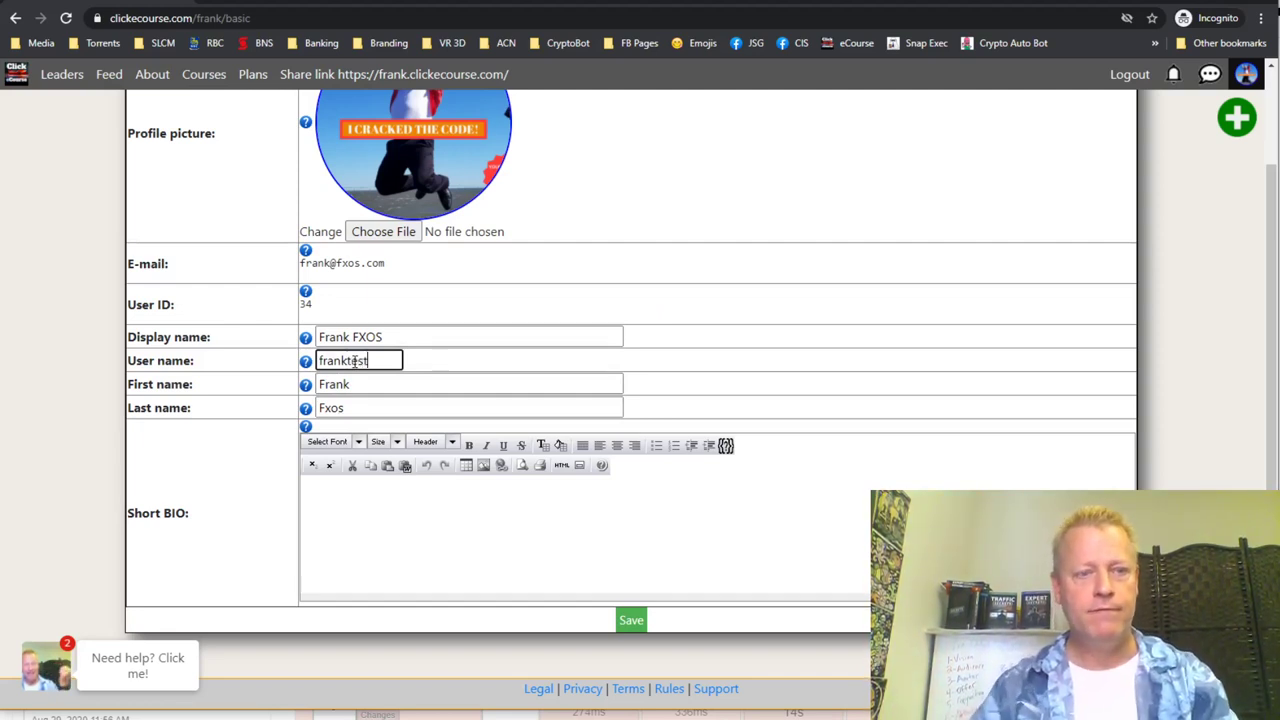
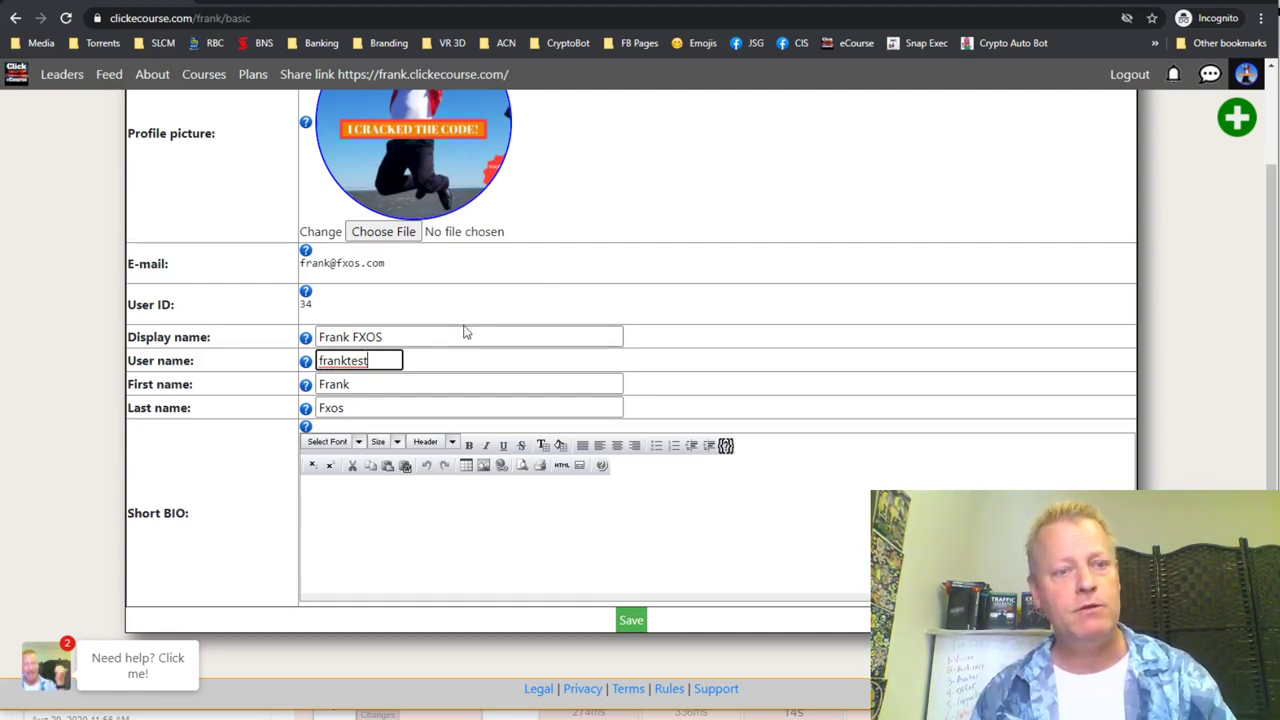
# - Select the new value in the User name field and save the Basic profile form
pyautogui.doubleClick(341, 360)
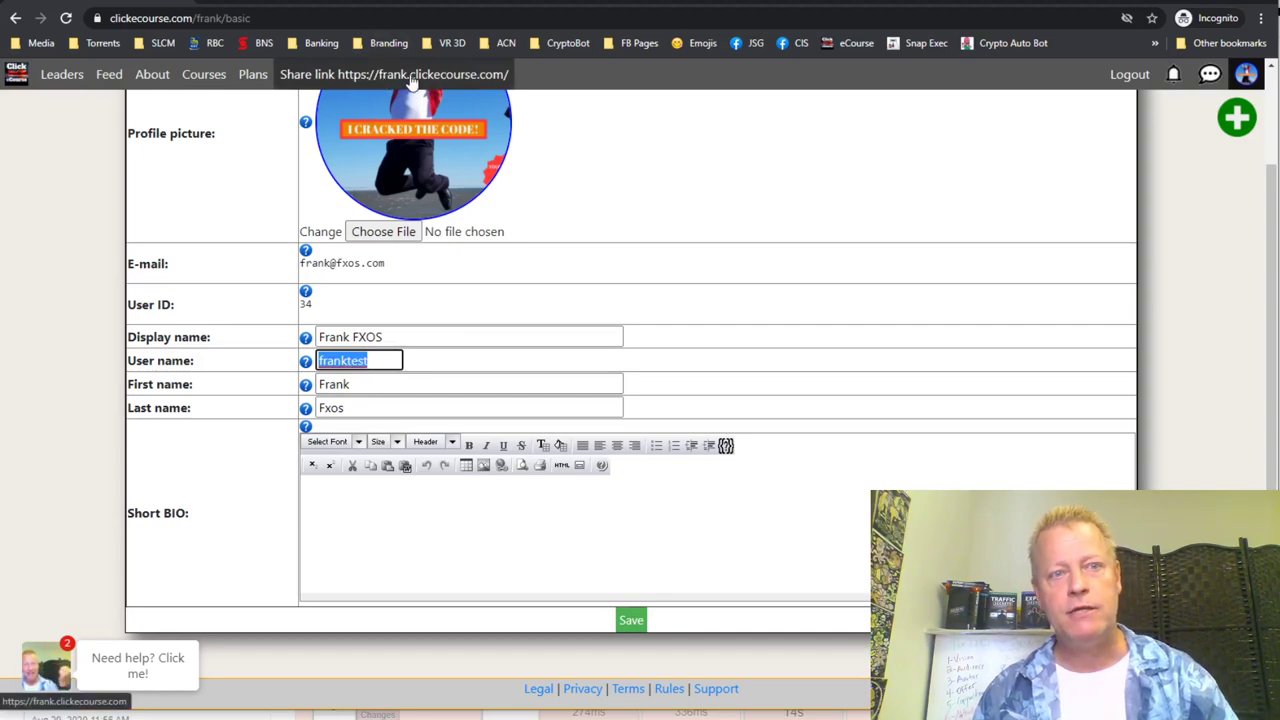
pyautogui.click(641, 622)
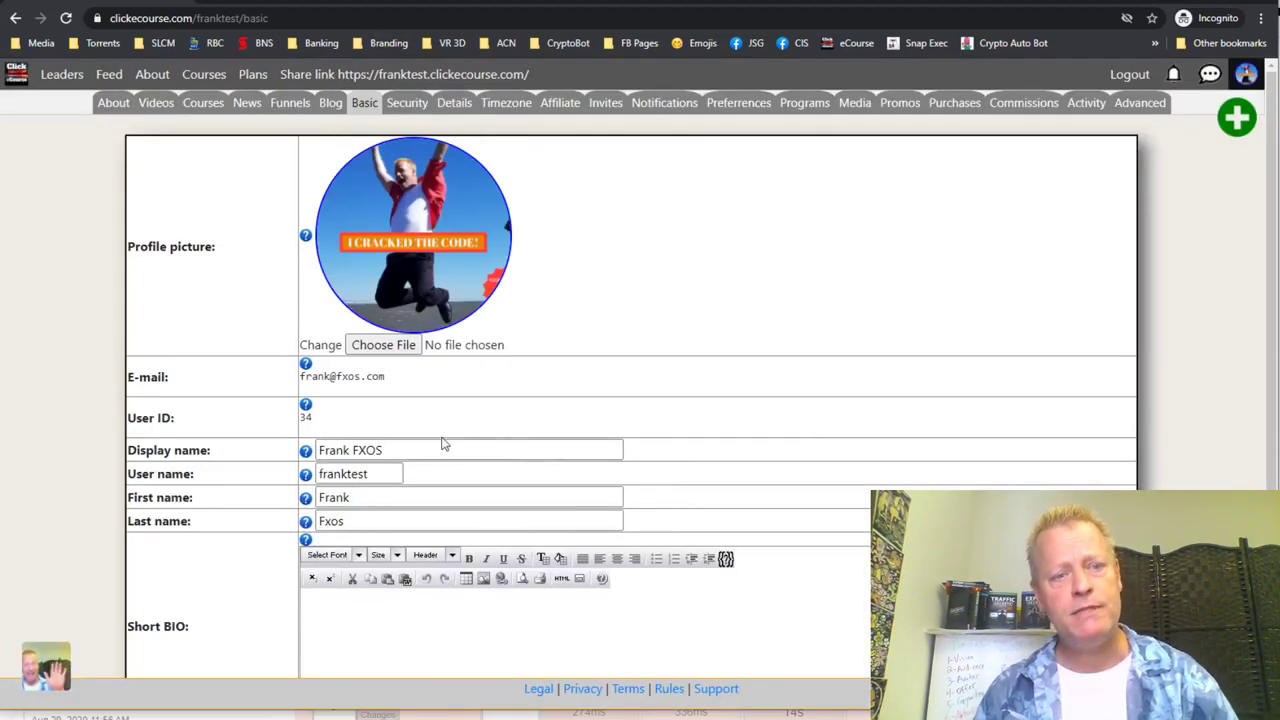
pyautogui.doubleClick(355, 474)
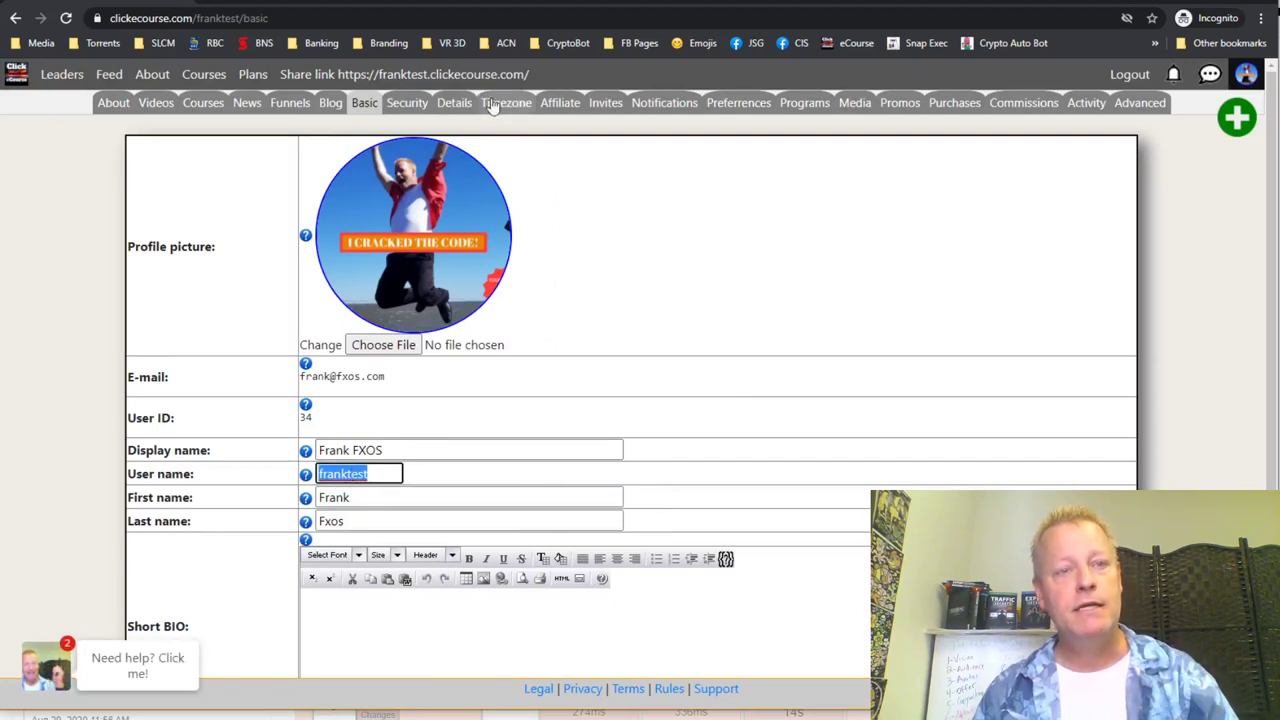
pyautogui.click(400, 84)
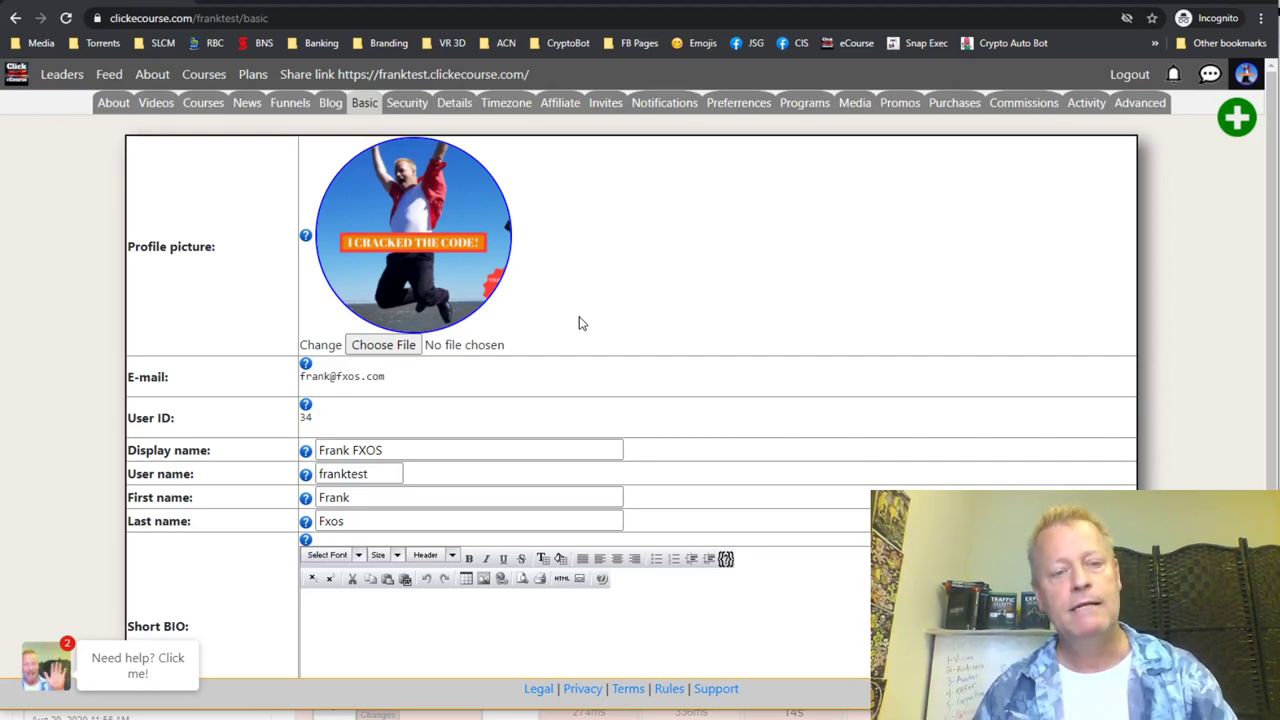
# - Check the user and display name fields, then place the cursor in the Short BIO editor
pyautogui.click(348, 474)
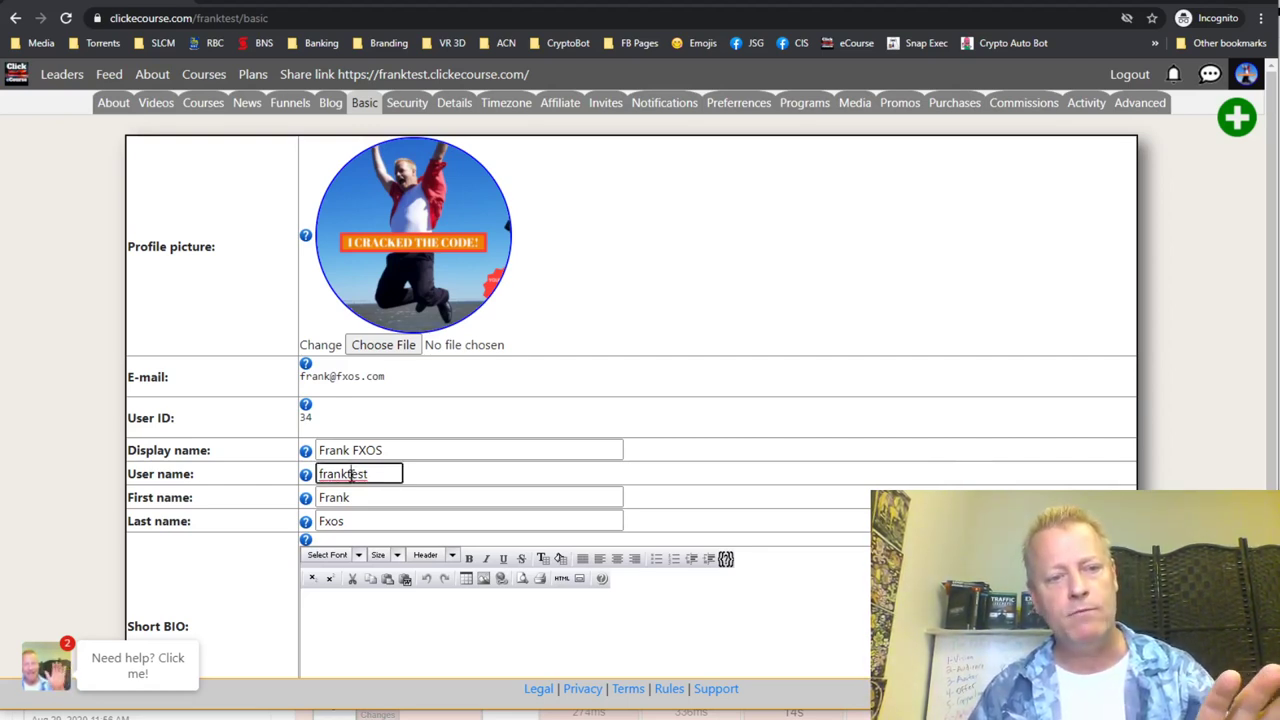
pyautogui.scroll(-1, 722, 335)
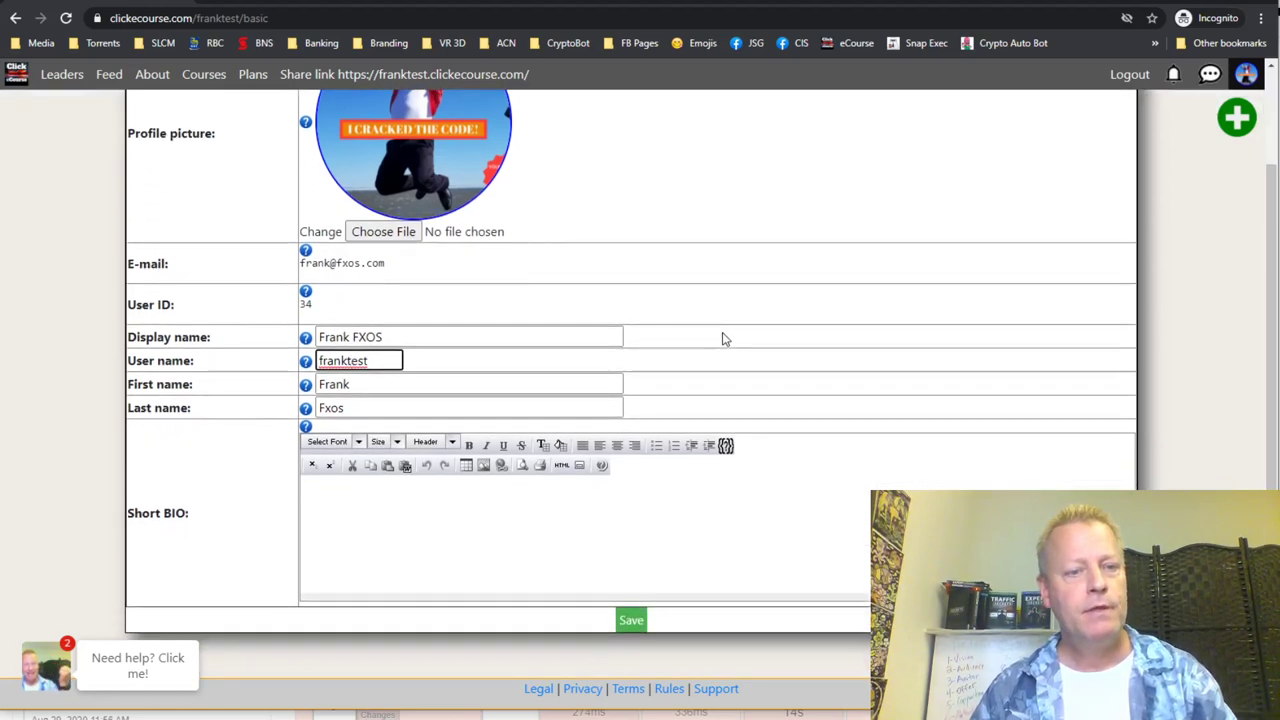
pyautogui.scroll(1, 722, 332)
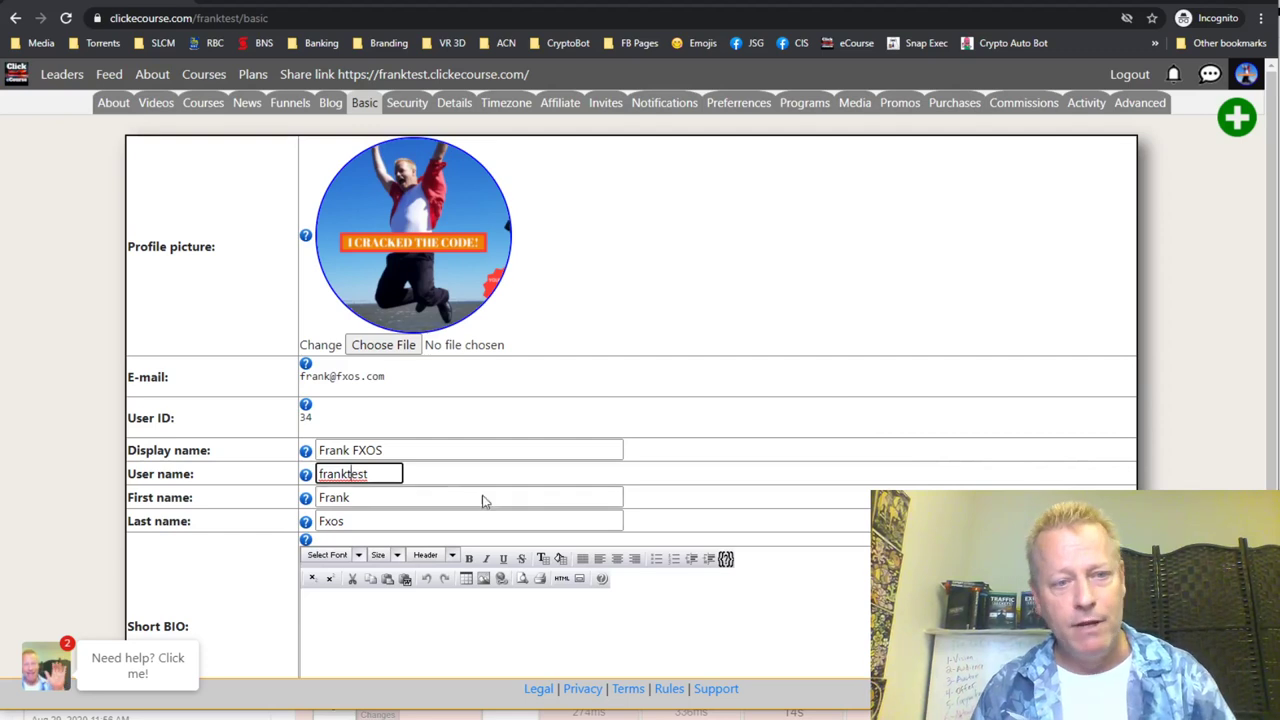
pyautogui.moveTo(430, 451); pyautogui.dragTo(305, 468)
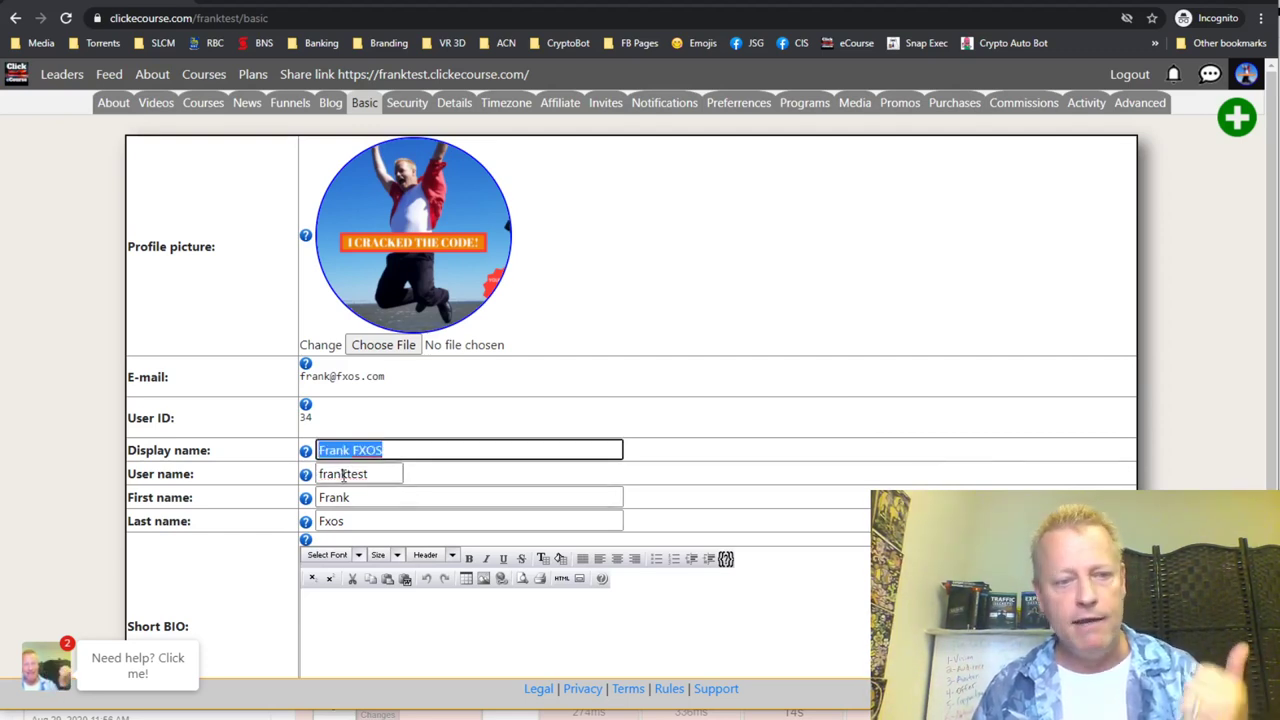
pyautogui.doubleClick(343, 476)
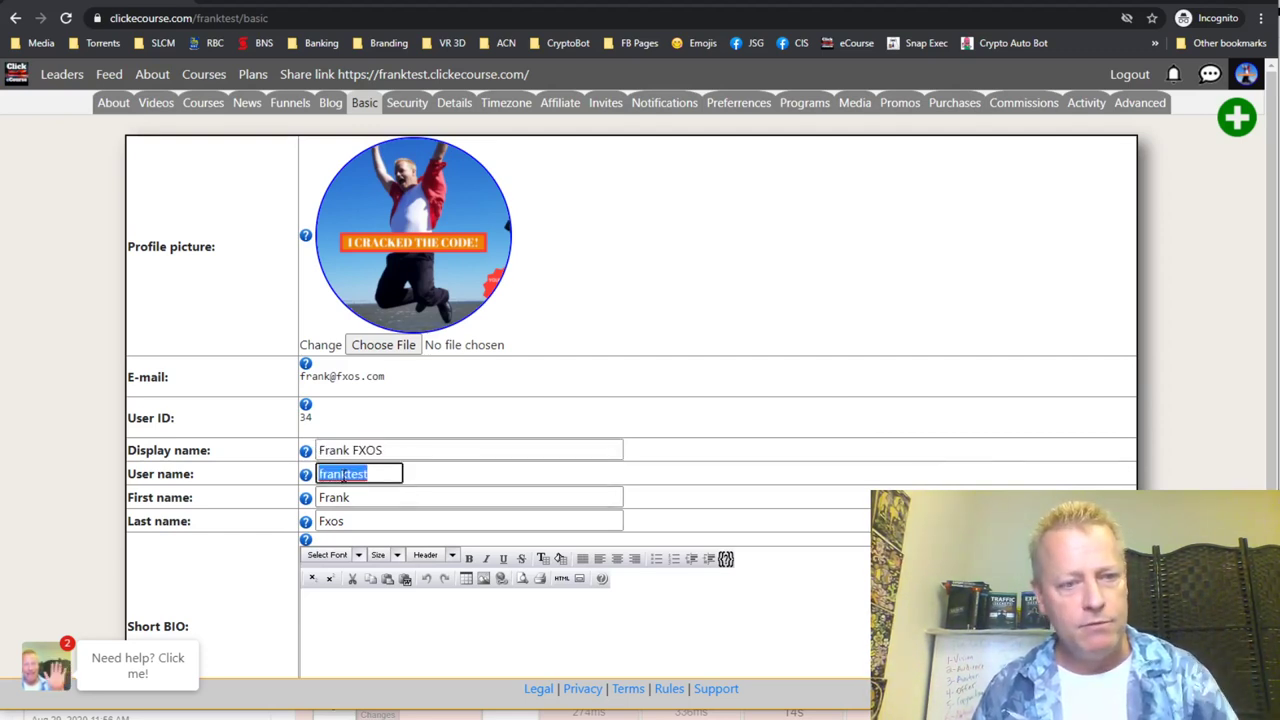
pyautogui.click(490, 614)
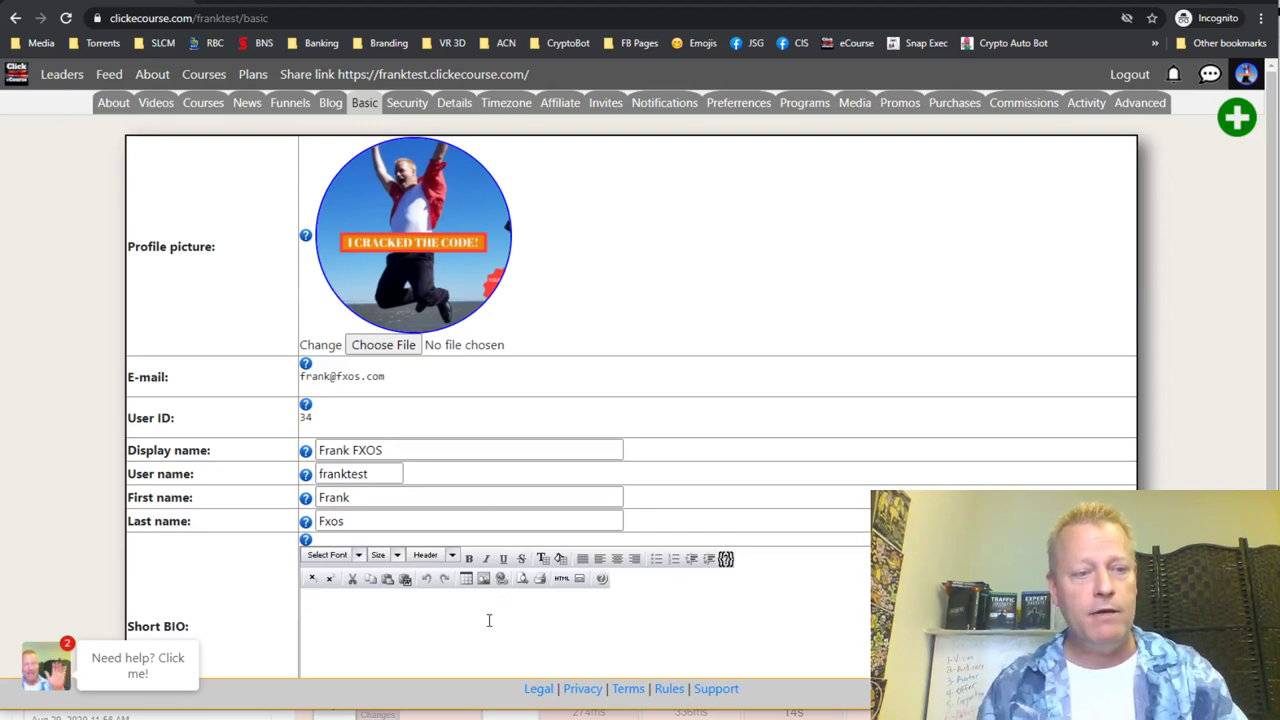
pyautogui.scroll(-2, 489, 620)
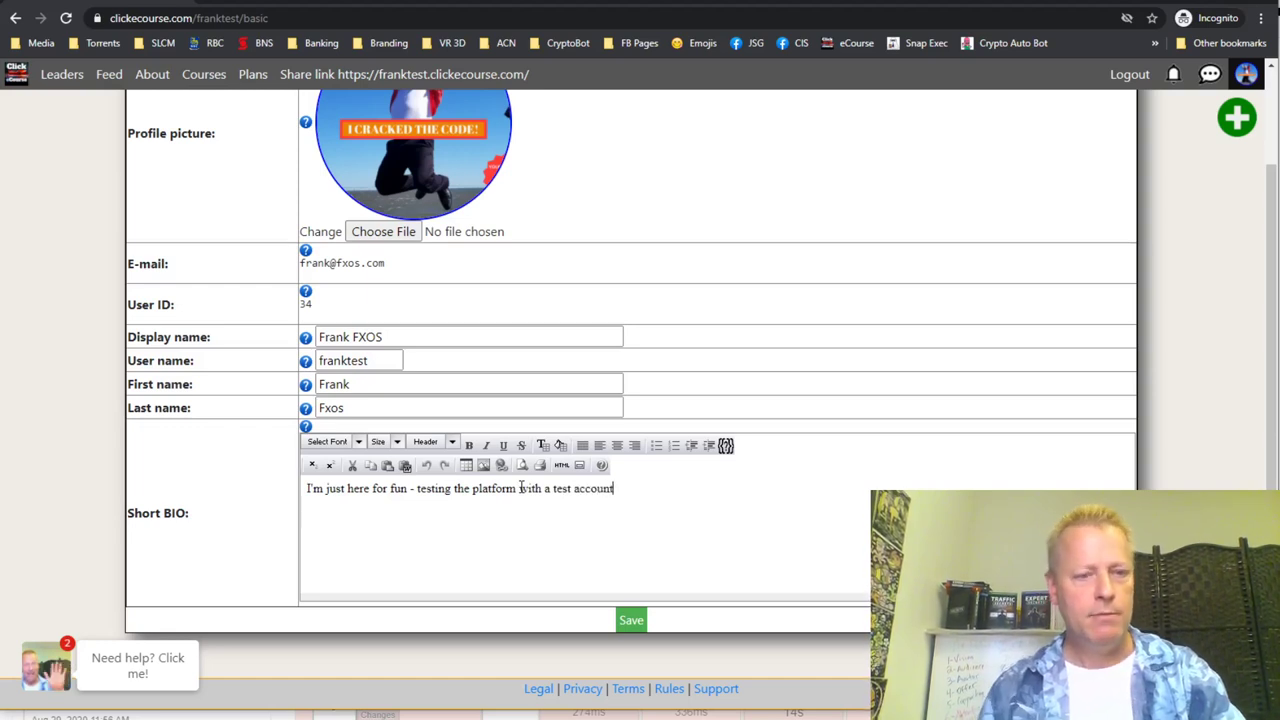
# - Clear the old Short BIO line, enter 'Just a test account for training purposes', and save
pyautogui.click(314, 510)
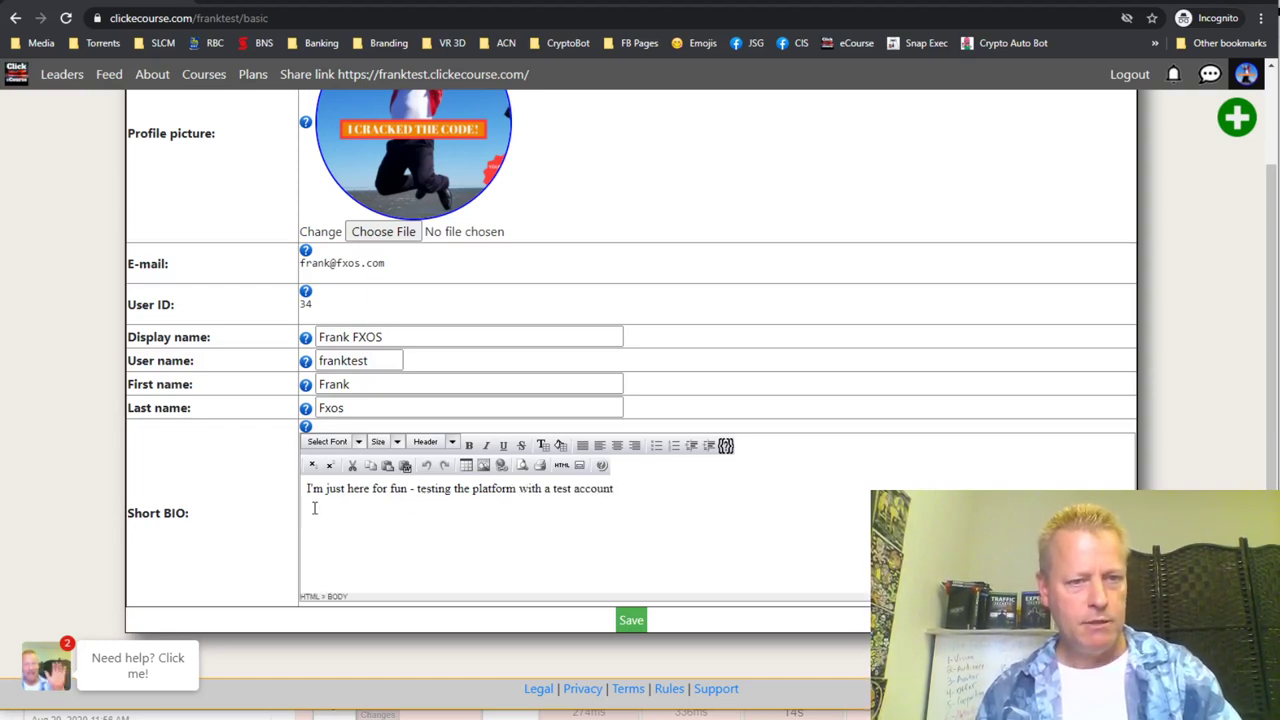
pyautogui.tripleClick(318, 490)
pyautogui.press('BackSpace')
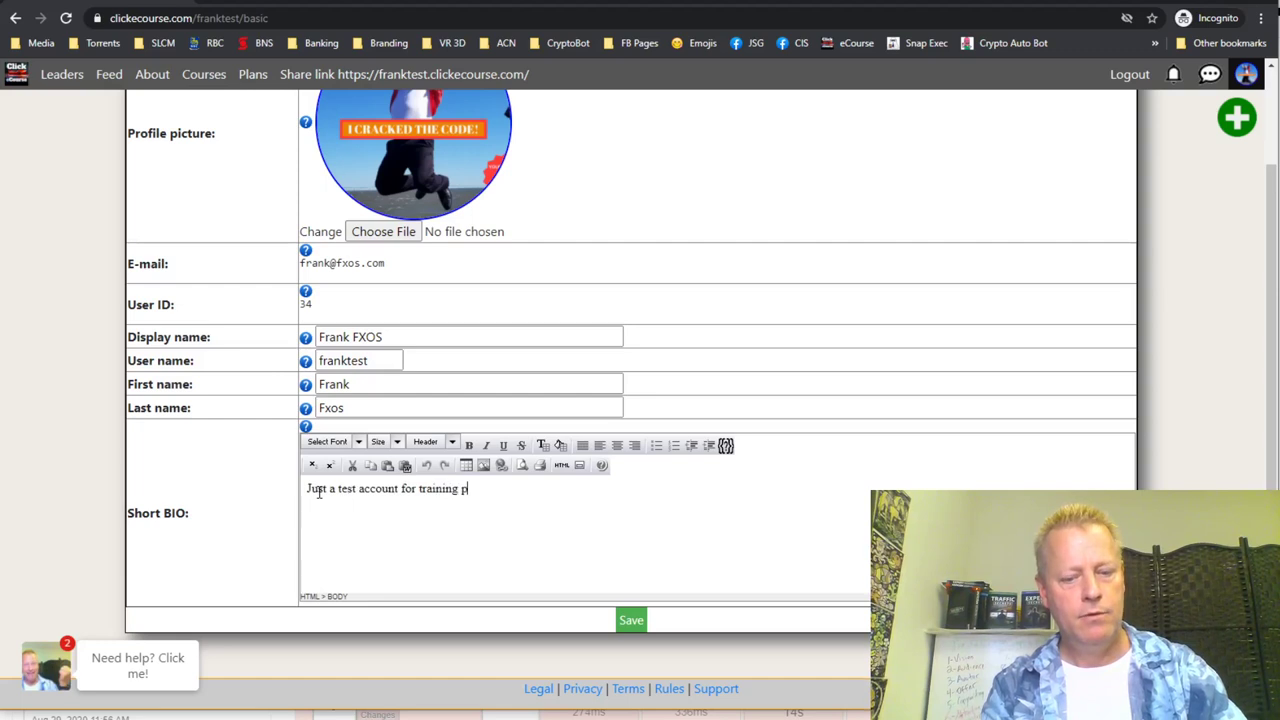
pyautogui.write('es')
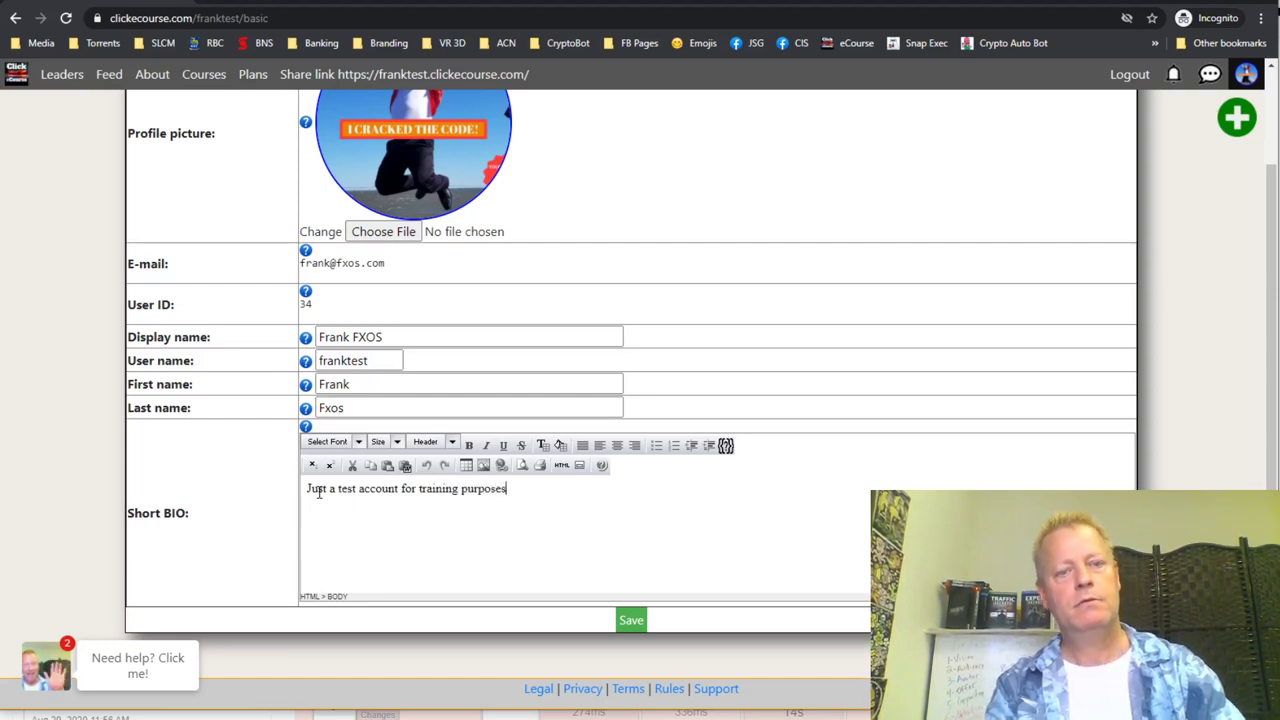
pyautogui.click(631, 620)
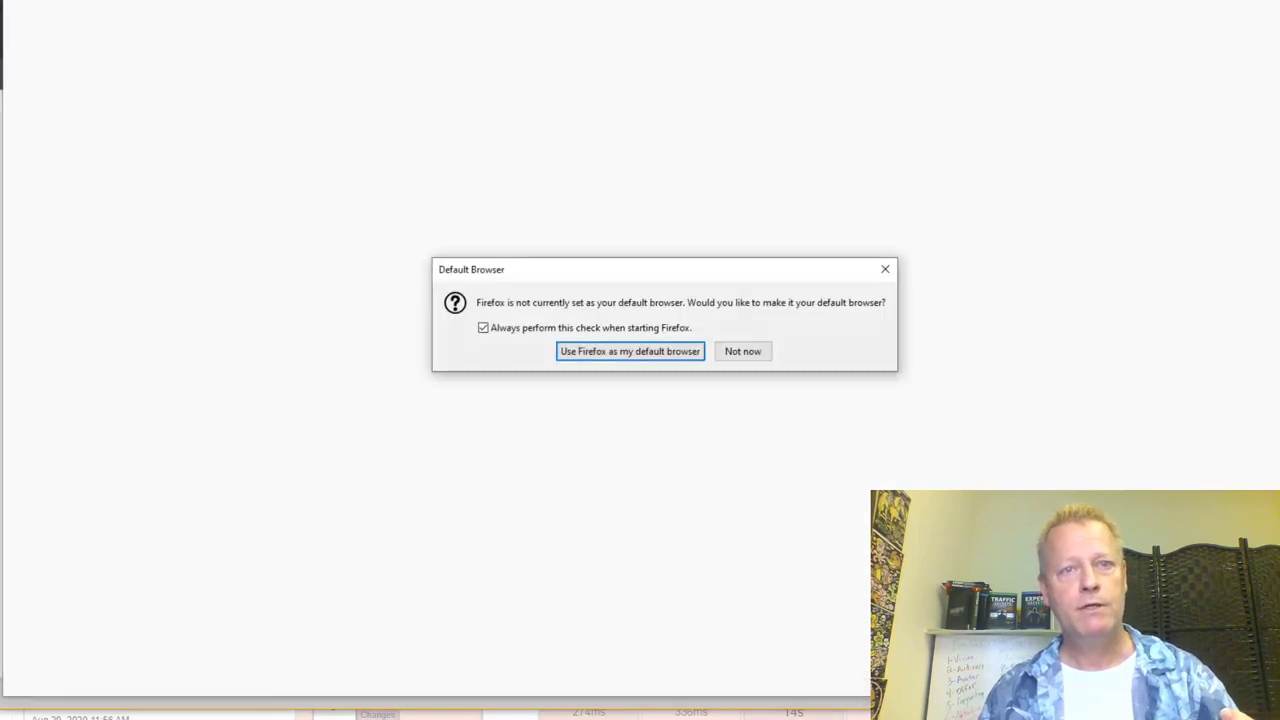
# - Copy the account's Share link and load it in Firefox, reaching 'Welcome to Click eCourse'
pyautogui.click(742, 351)
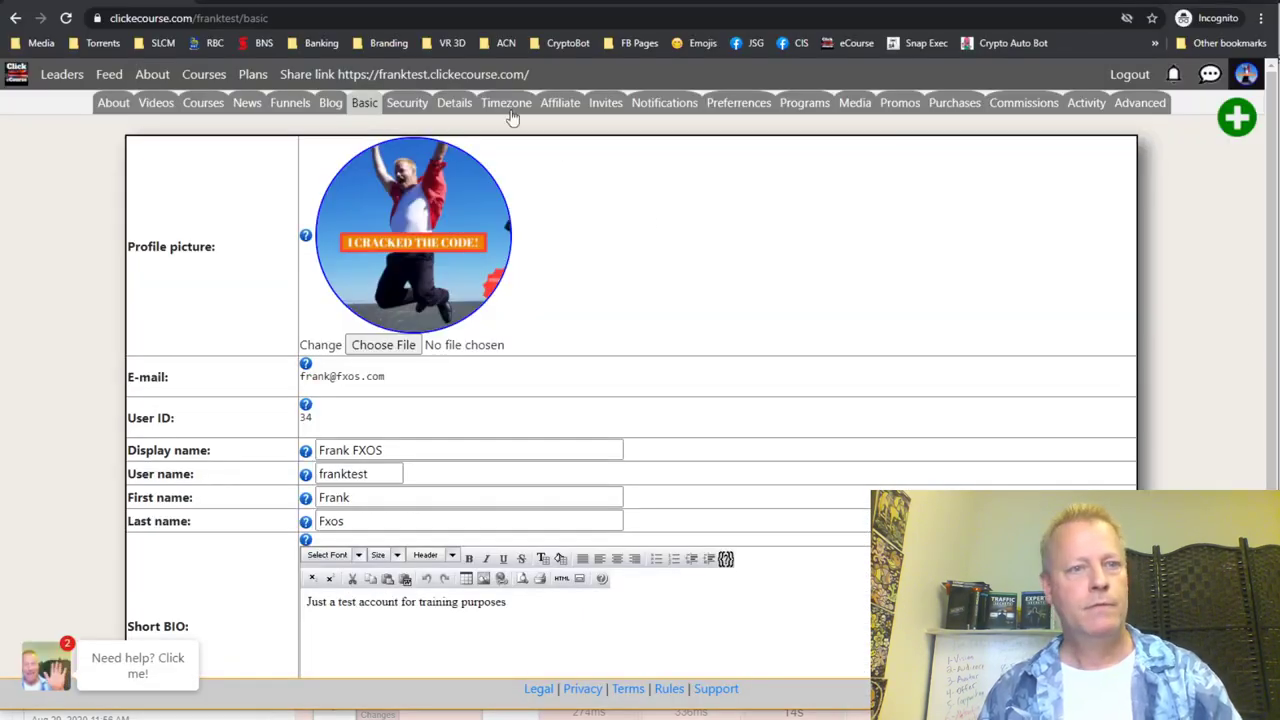
pyautogui.rightClick(453, 76)
pyautogui.click(495, 168)
pyautogui.hotkey('alt', 'Tab')
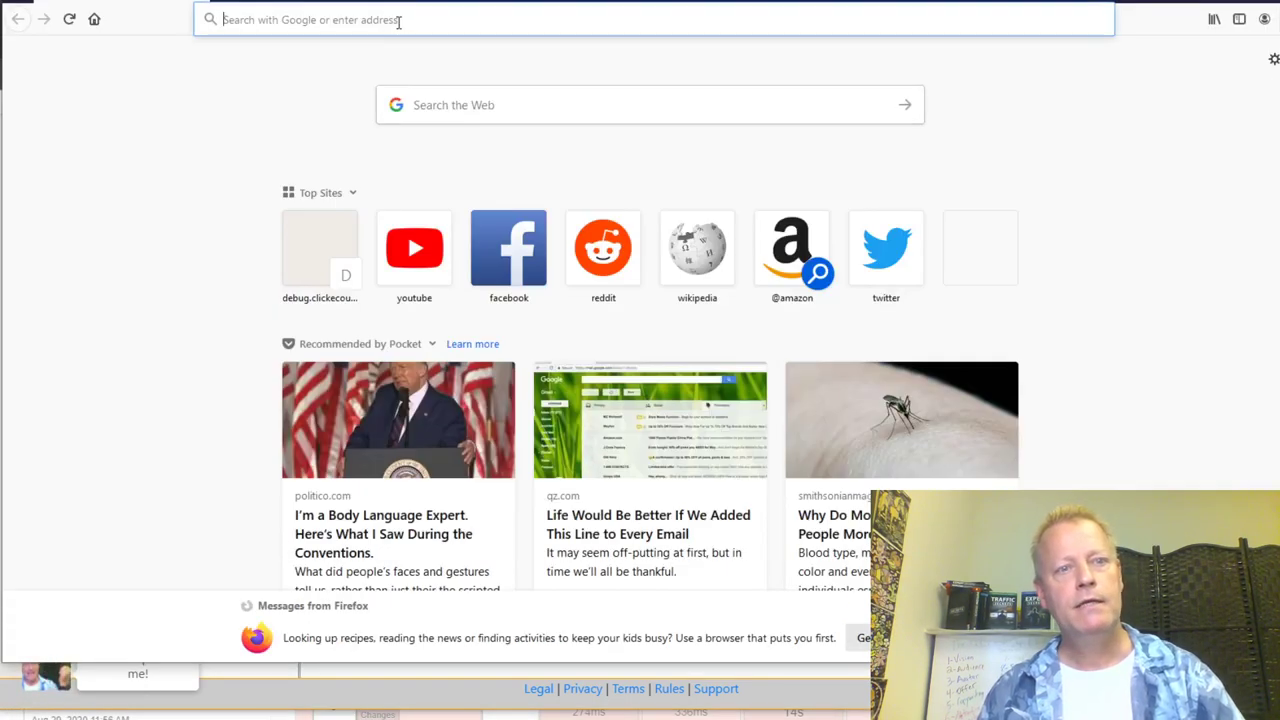
pyautogui.click(398, 20)
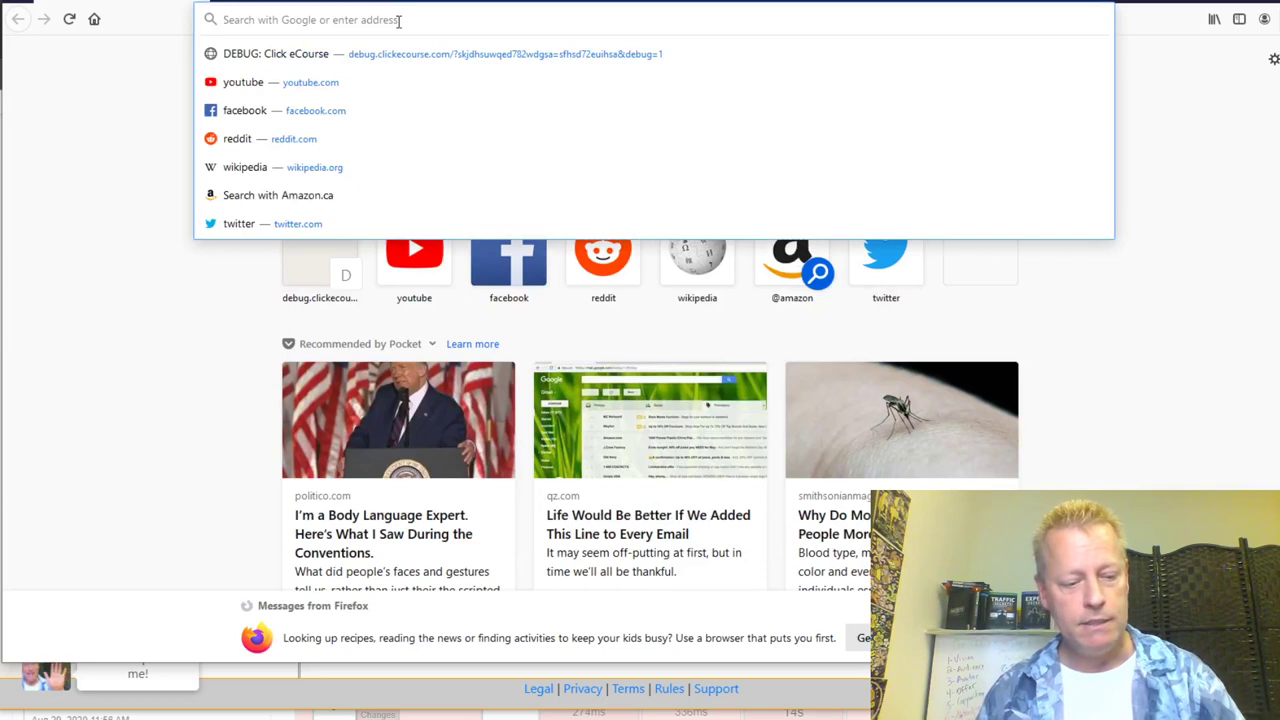
pyautogui.press('Return')
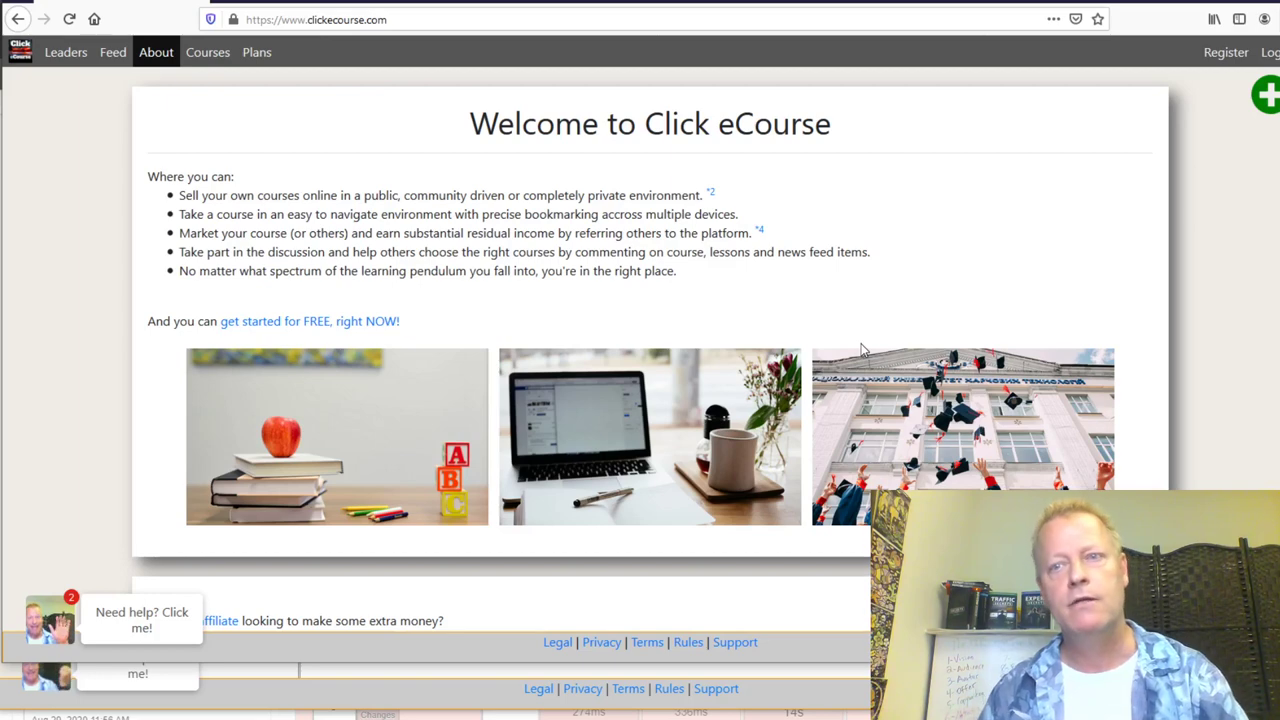
# - Open the Register form, check the 'You were referred by' credit line, then close and reopen it
pyautogui.click(1225, 52)
pyautogui.moveTo(766, 381); pyautogui.dragTo(566, 376)
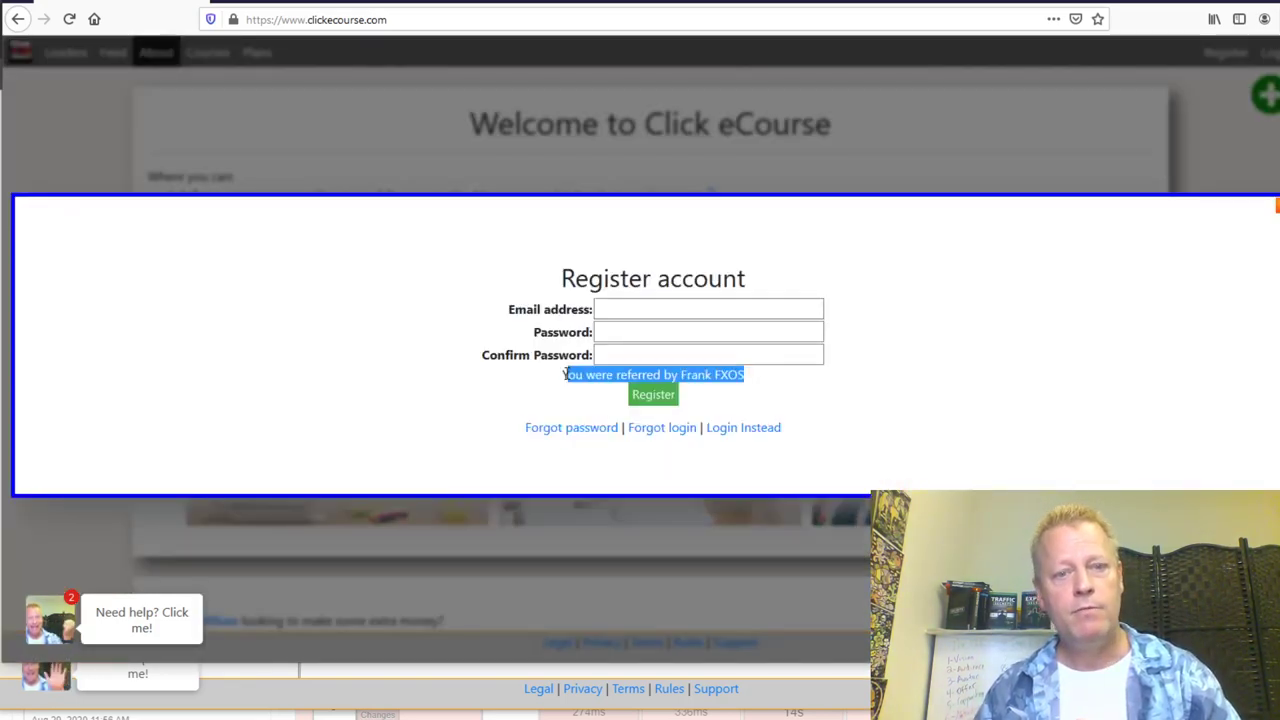
pyautogui.click(895, 389)
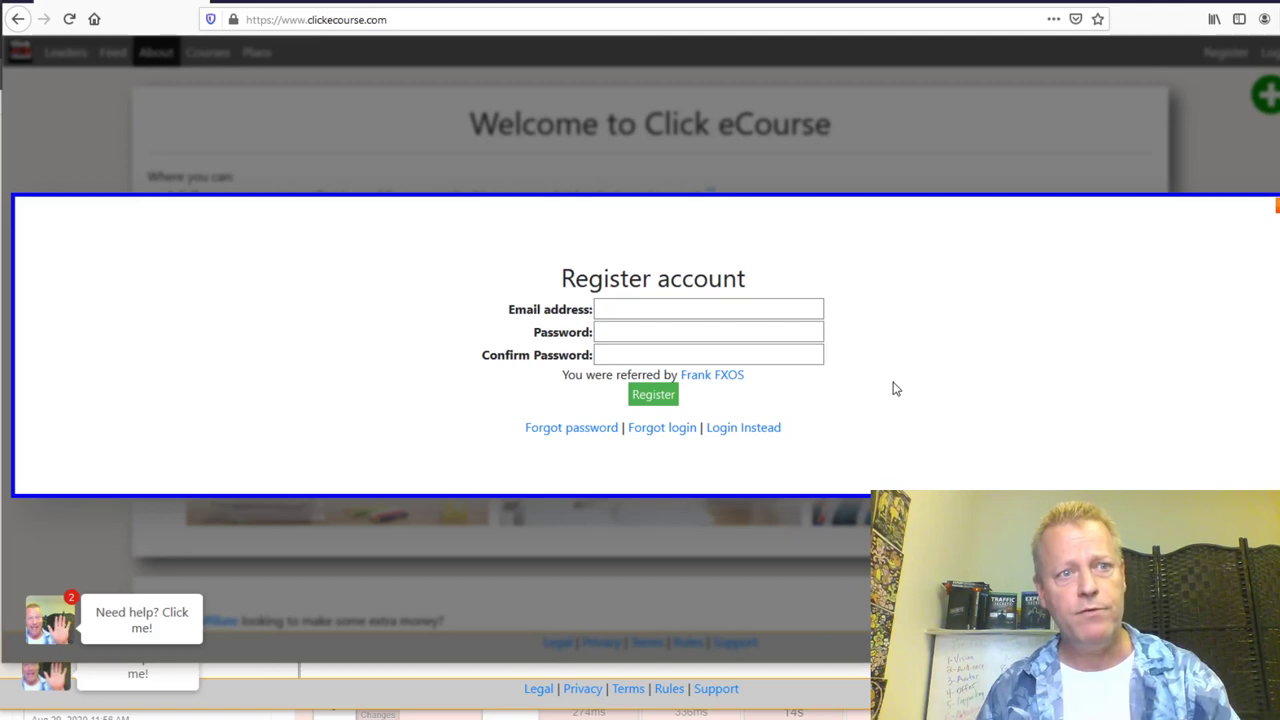
pyautogui.click(1277, 207)
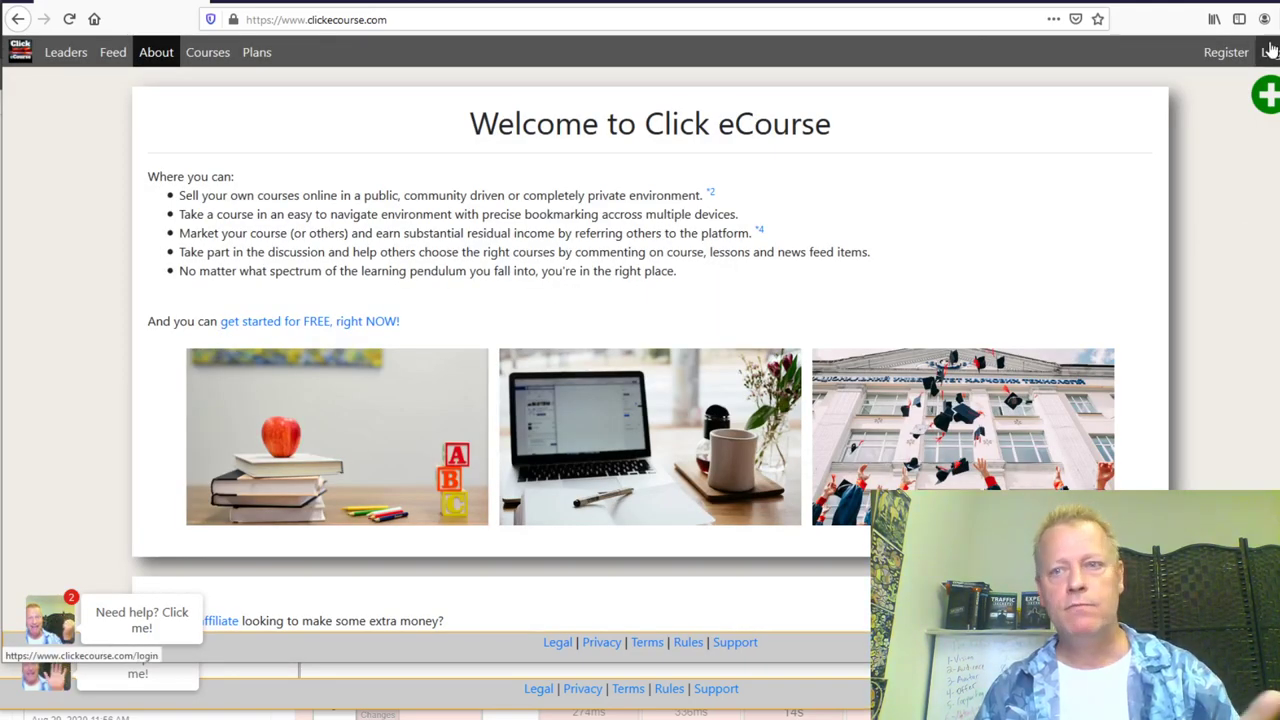
pyautogui.click(1234, 55)
# - Follow the referrer link to check the bio on the public About page, then open the account's own About page
pyautogui.click(711, 377)
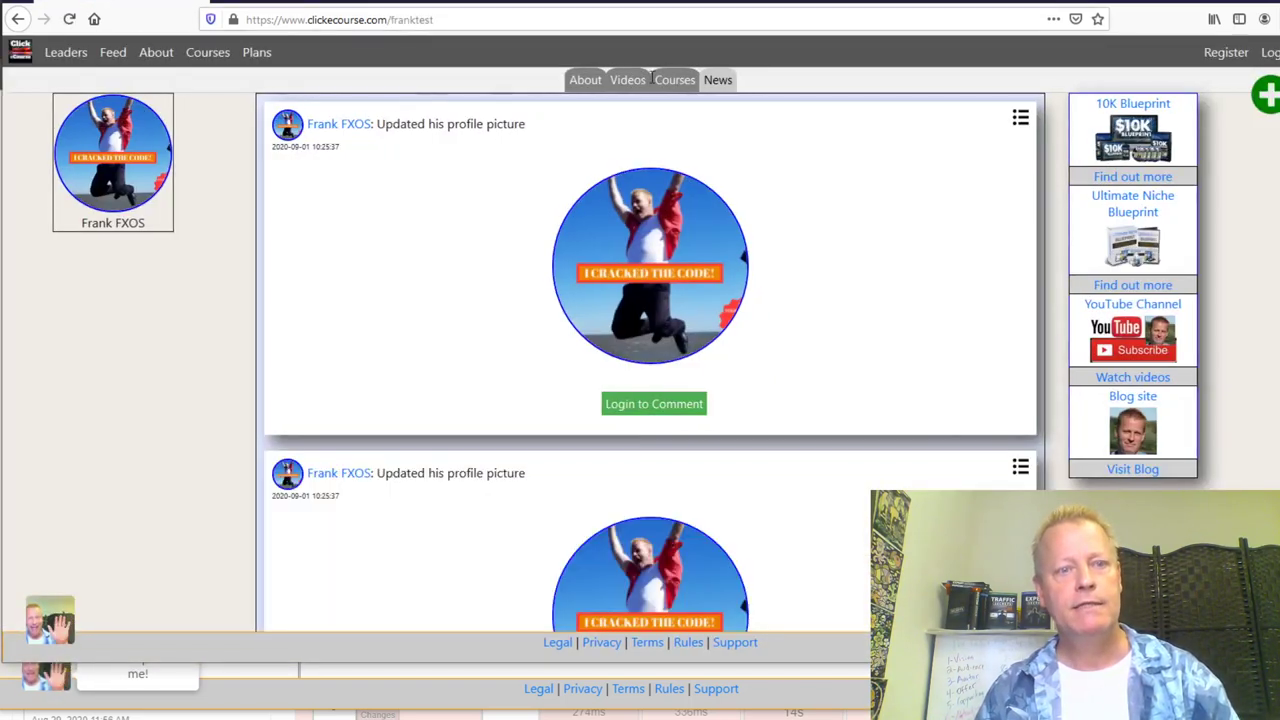
pyautogui.click(585, 80)
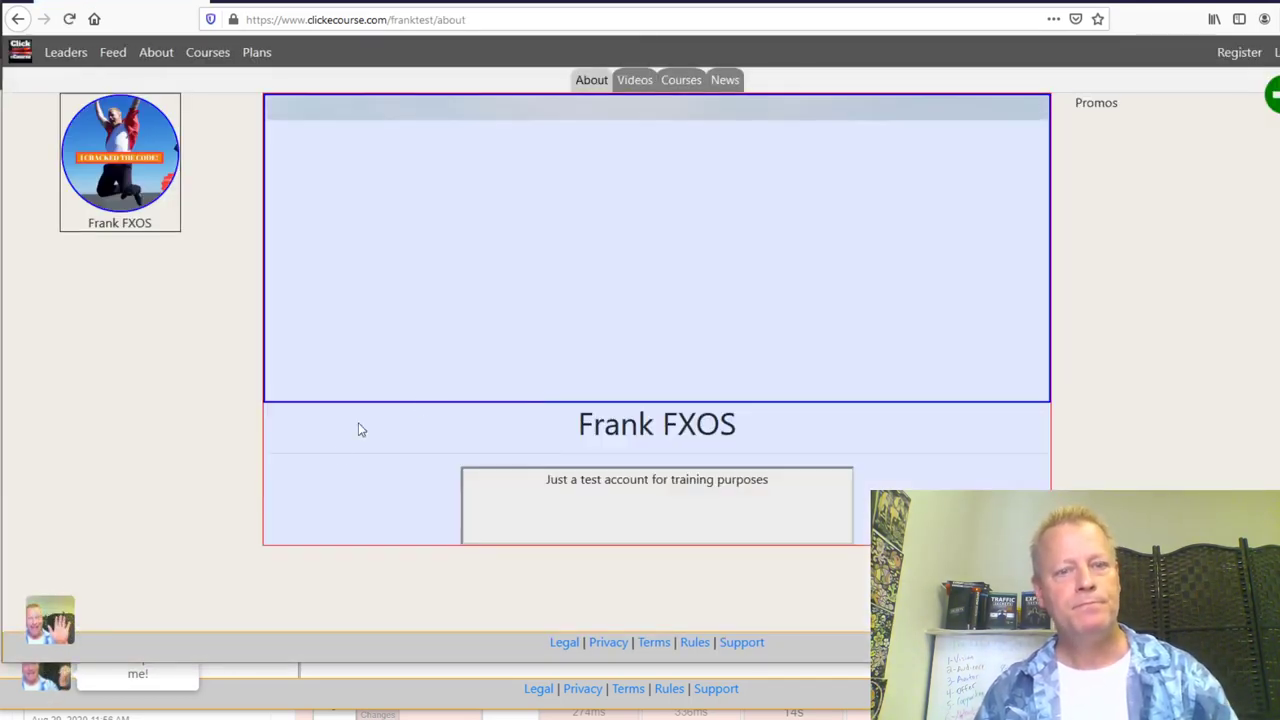
pyautogui.moveTo(770, 481); pyautogui.dragTo(511, 486)
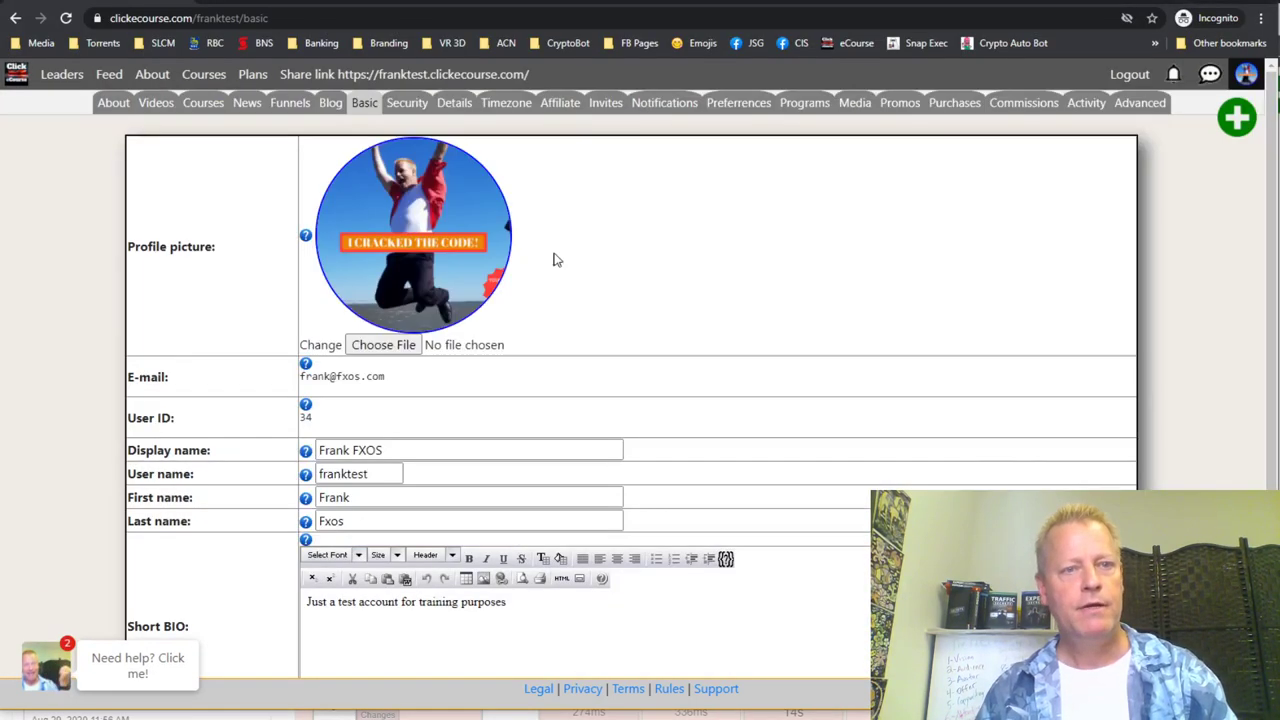
pyautogui.click(113, 102)
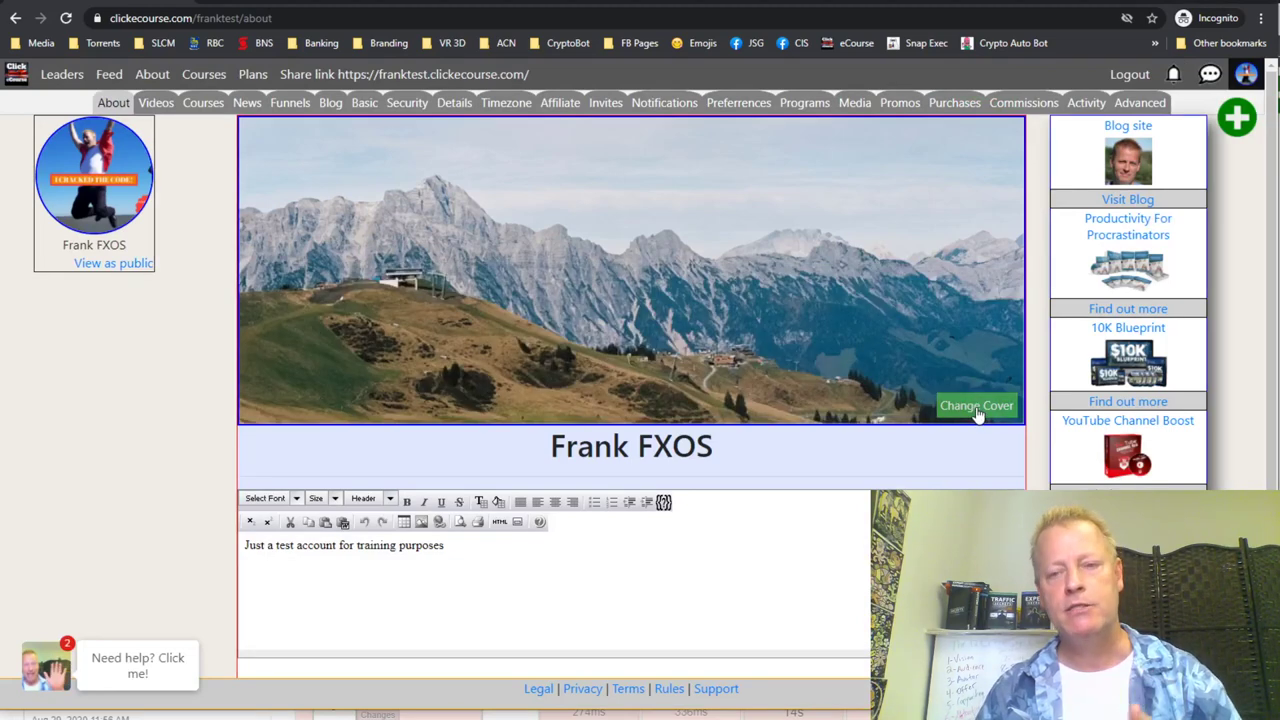
# - Pick congrats-leo-decaprio.gif in the Open dialog and upload it as the new cover photo
pyautogui.click(976, 408)
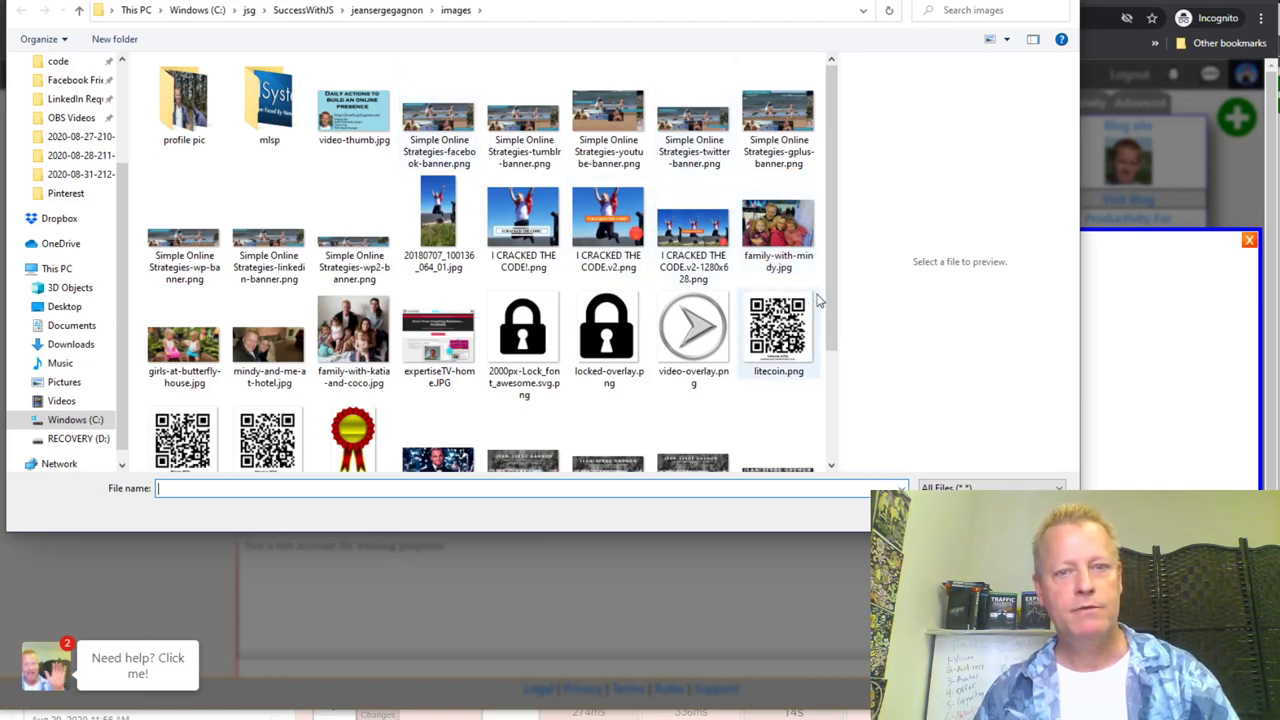
pyautogui.moveTo(829, 272); pyautogui.dragTo(825, 202)
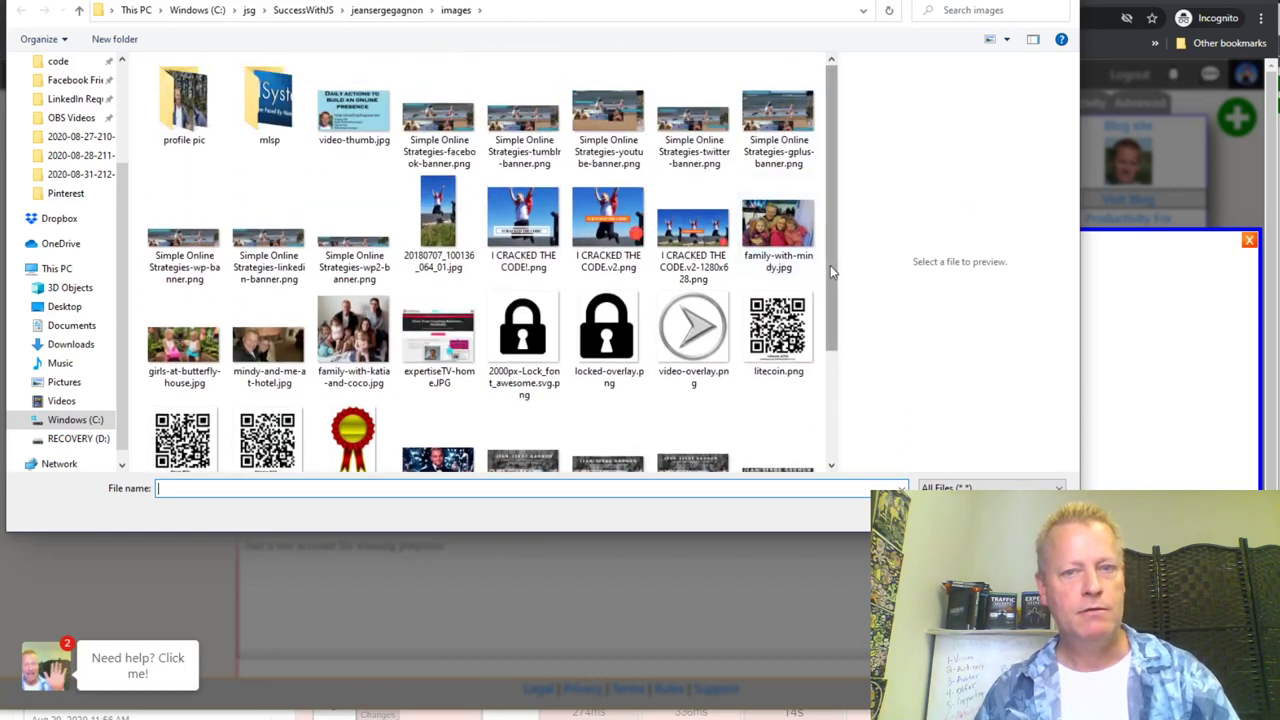
pyautogui.moveTo(829, 263); pyautogui.dragTo(829, 303)
pyautogui.click(438, 400)
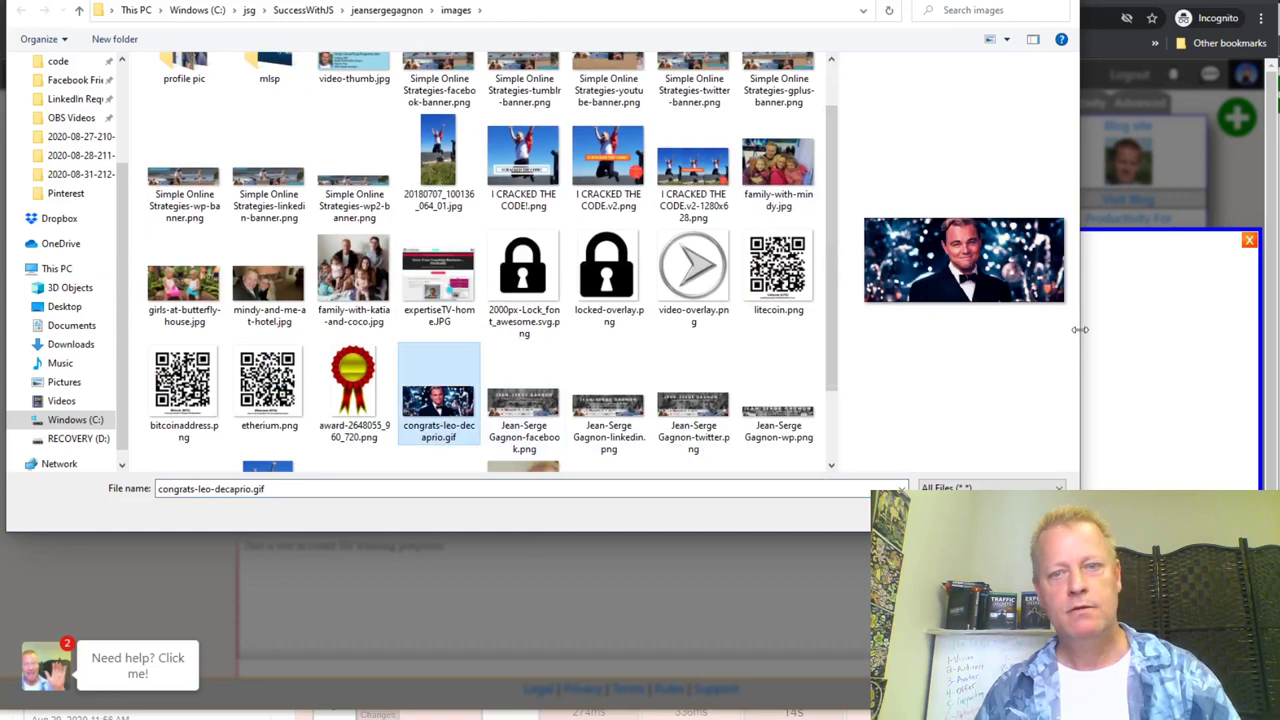
pyautogui.press('Return')
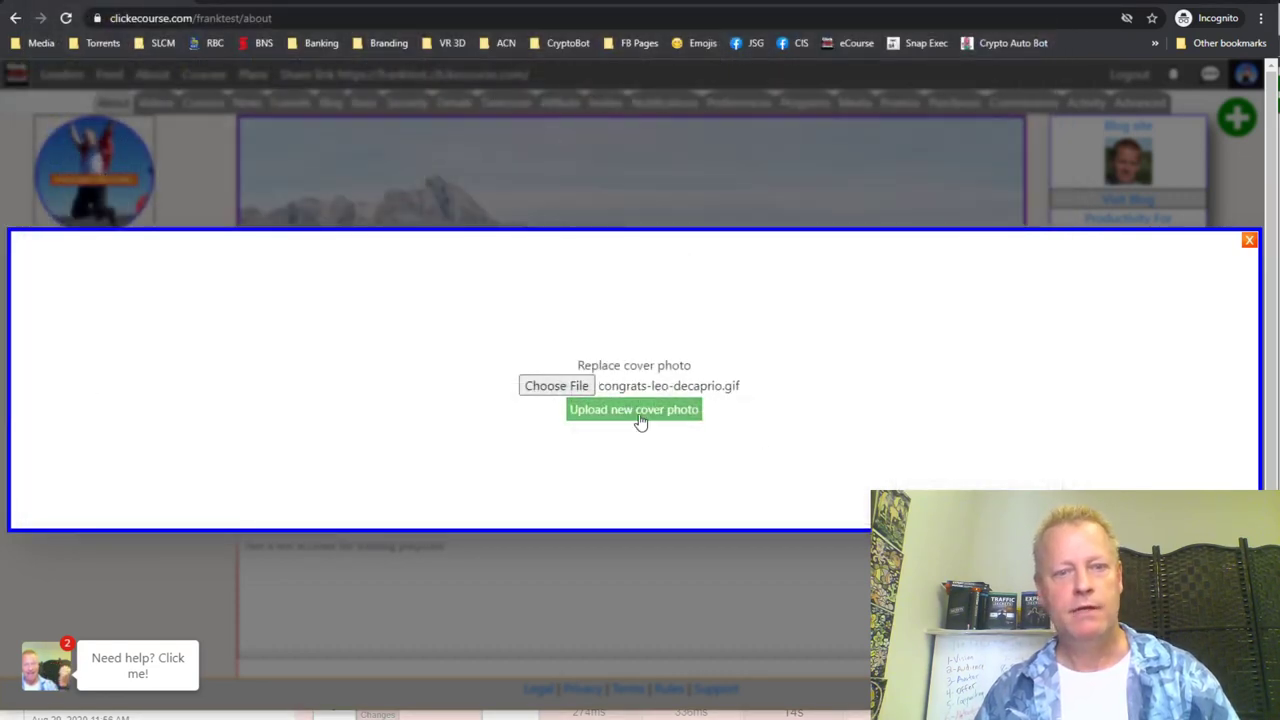
pyautogui.click(640, 418)
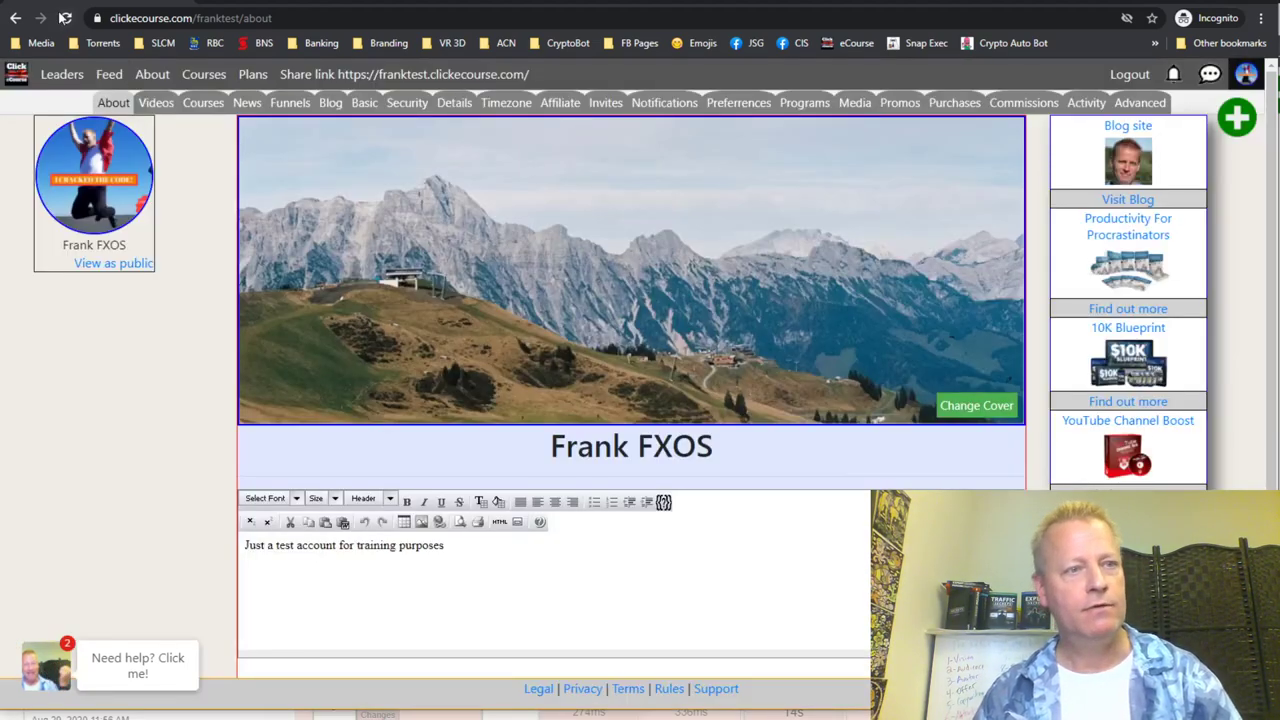
# - Reload the owner's profile in Chrome and the public About page in Firefox to check the new cover
pyautogui.click(65, 18)
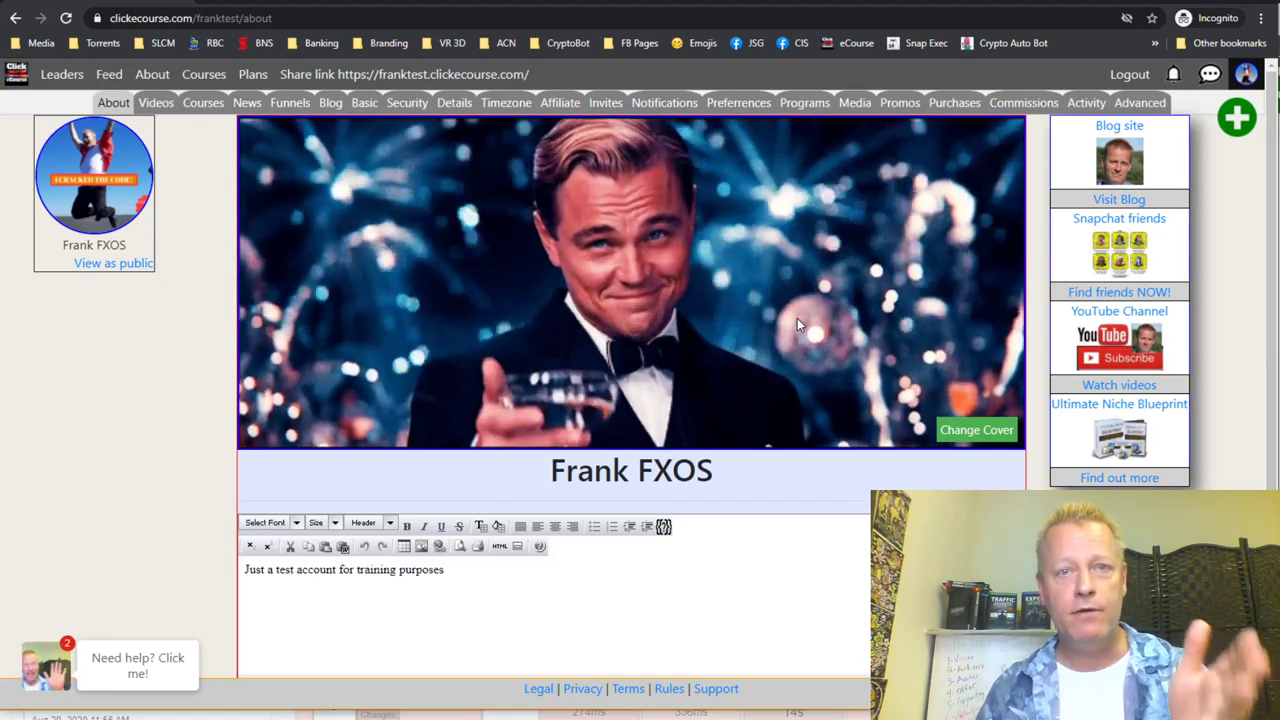
pyautogui.hotkey('alt', 'Tab')
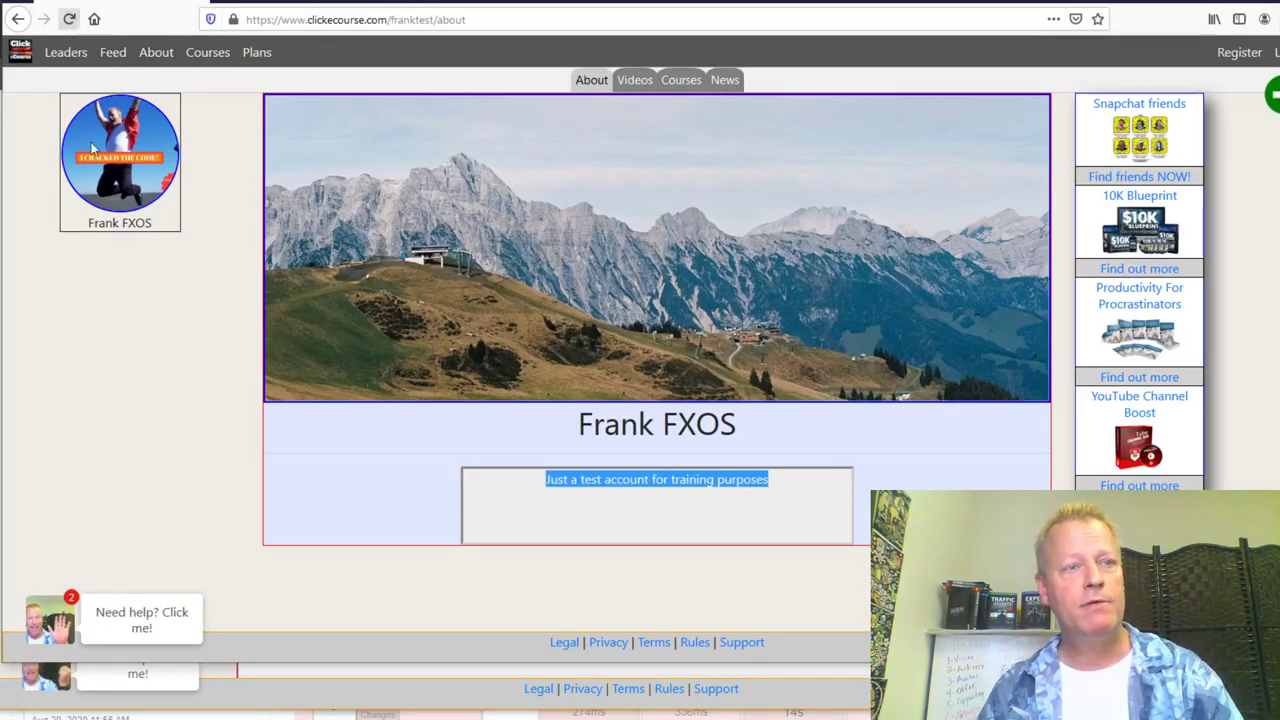
pyautogui.click(69, 19)
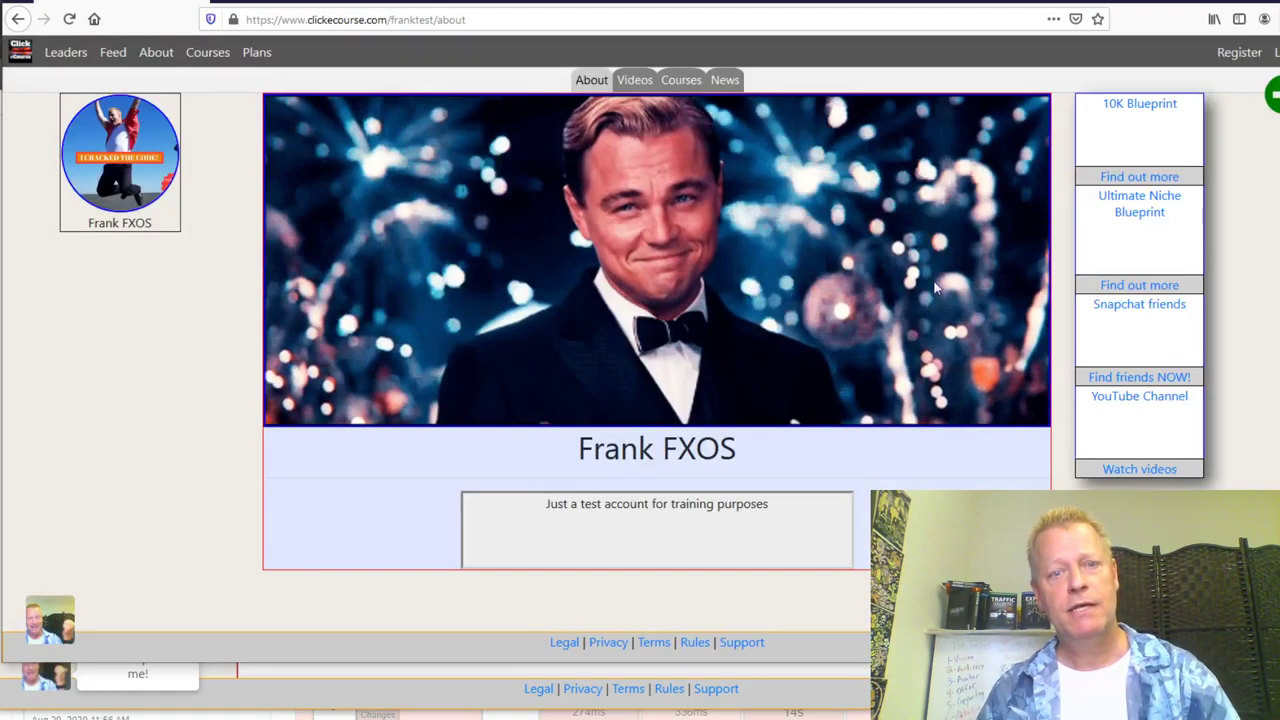
# - Open the Feed, scroll through the posts and view the first member's profile card
pyautogui.click(108, 53)
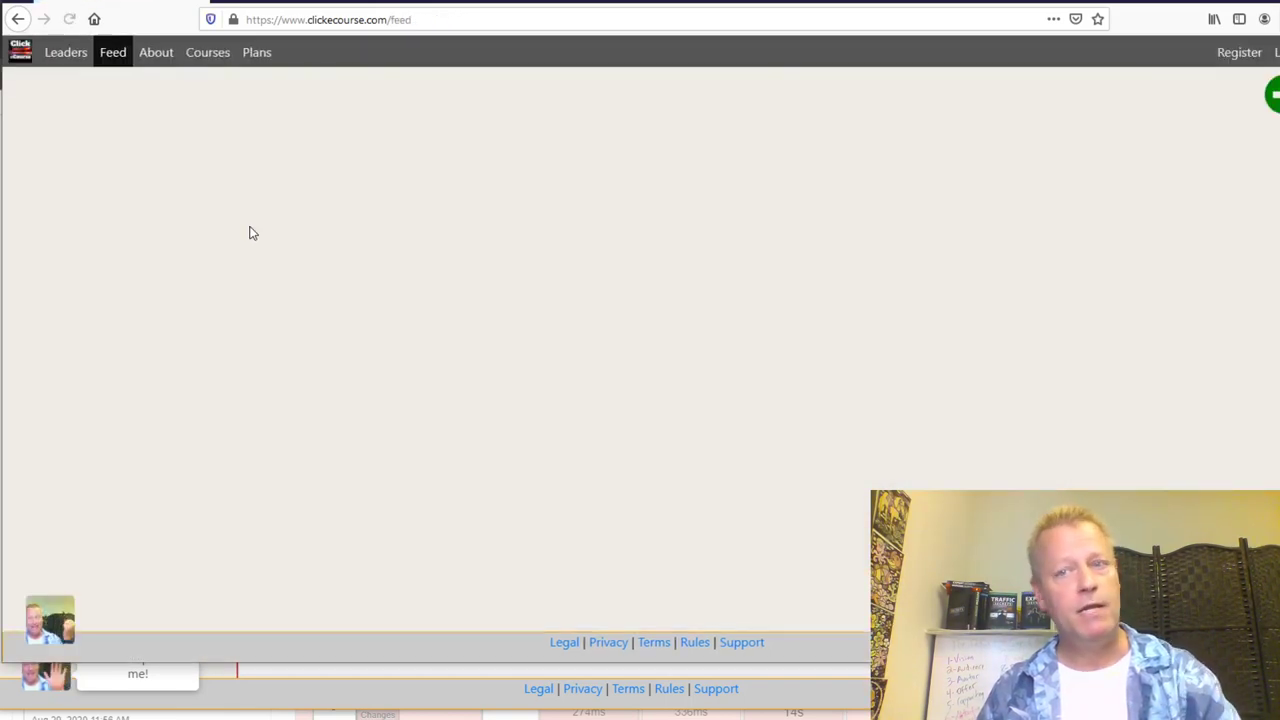
pyautogui.scroll(-5, 397, 231)
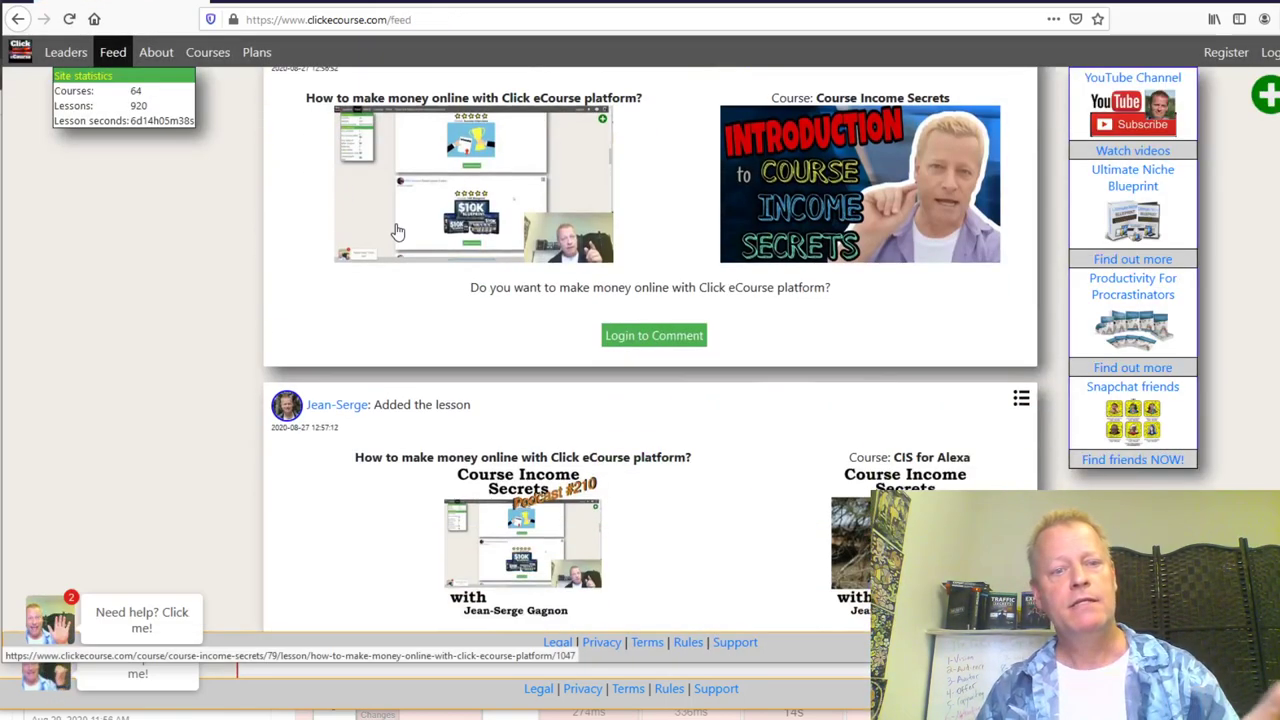
pyautogui.scroll(-13, 397, 231)
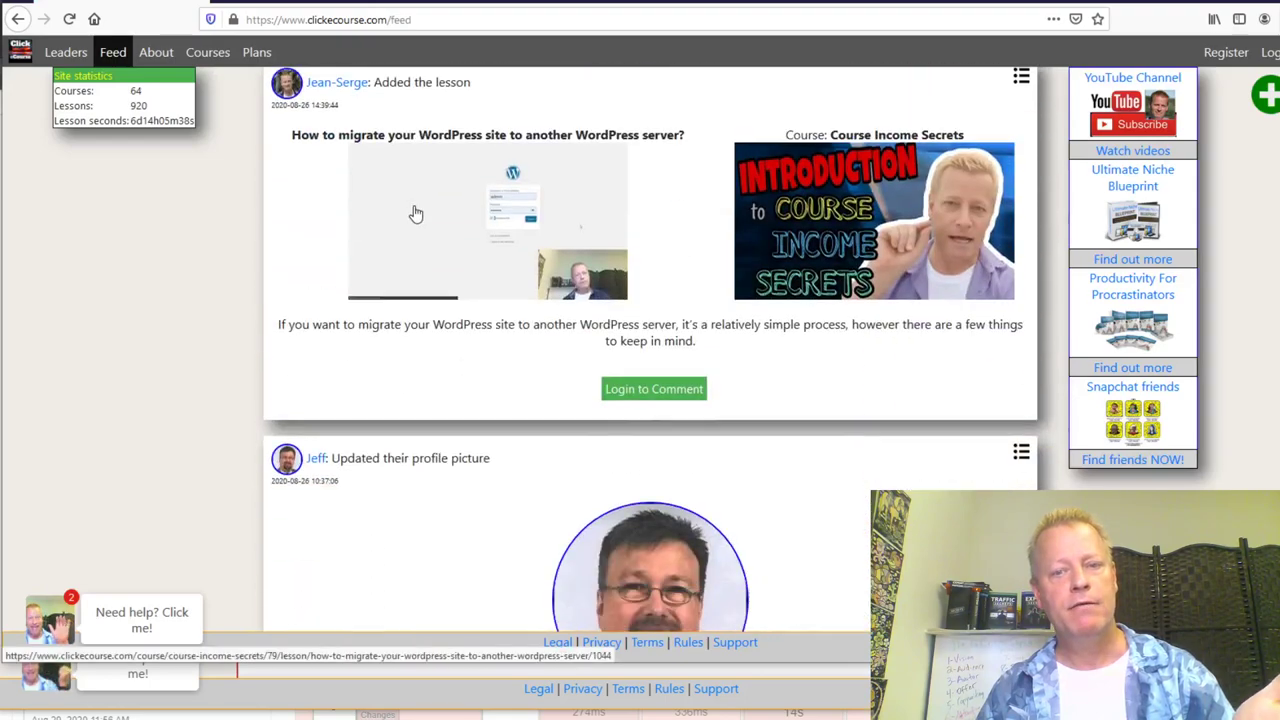
pyautogui.scroll(-10, 415, 213)
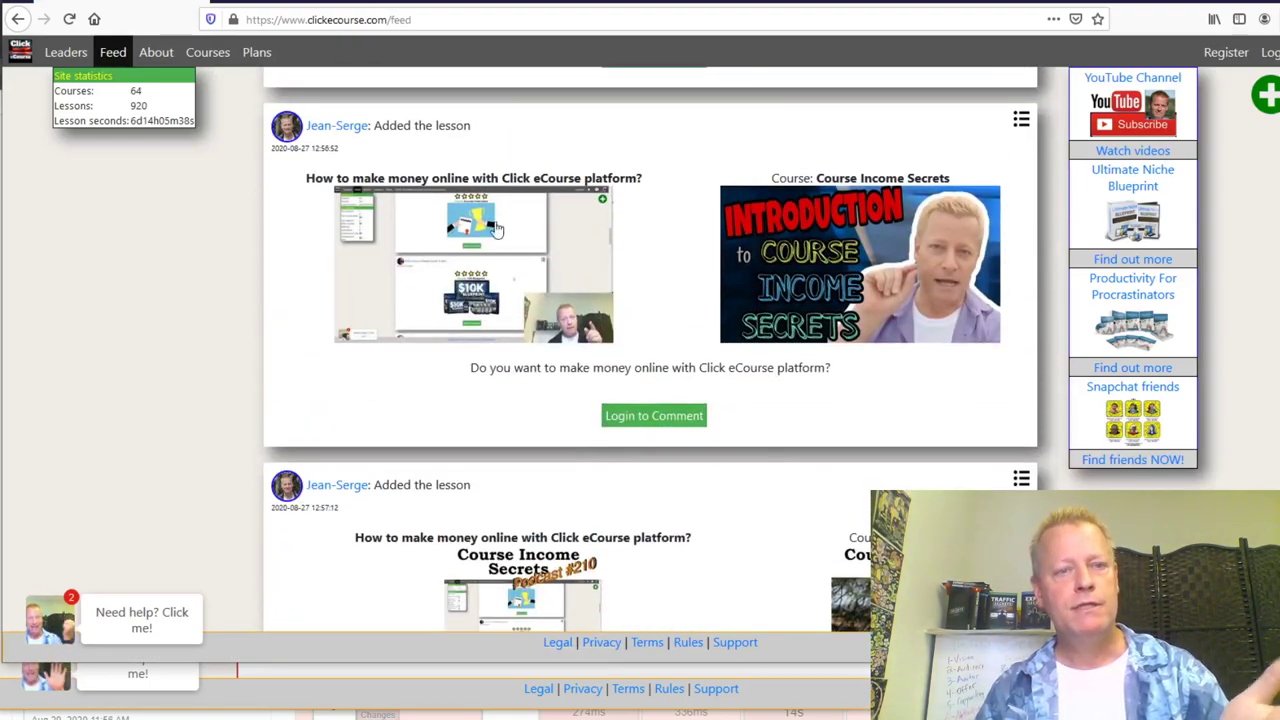
pyautogui.scroll(3, 700, 263)
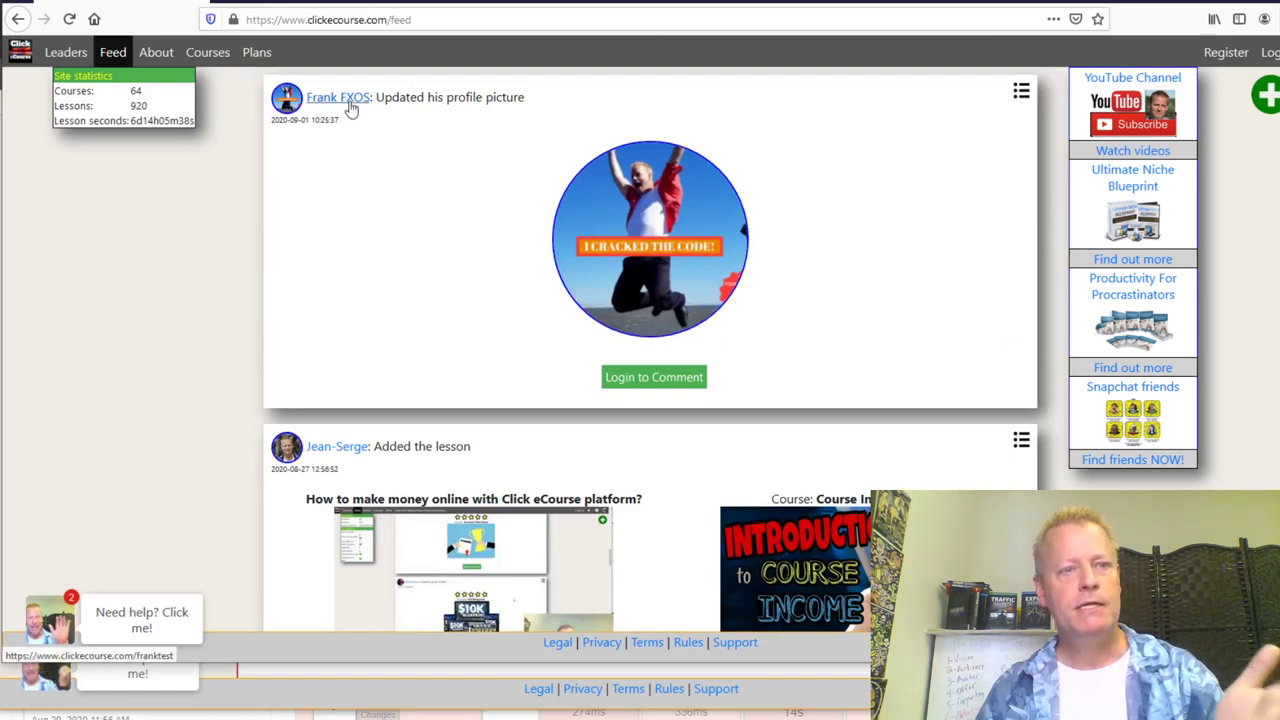
pyautogui.moveTo(350, 108)
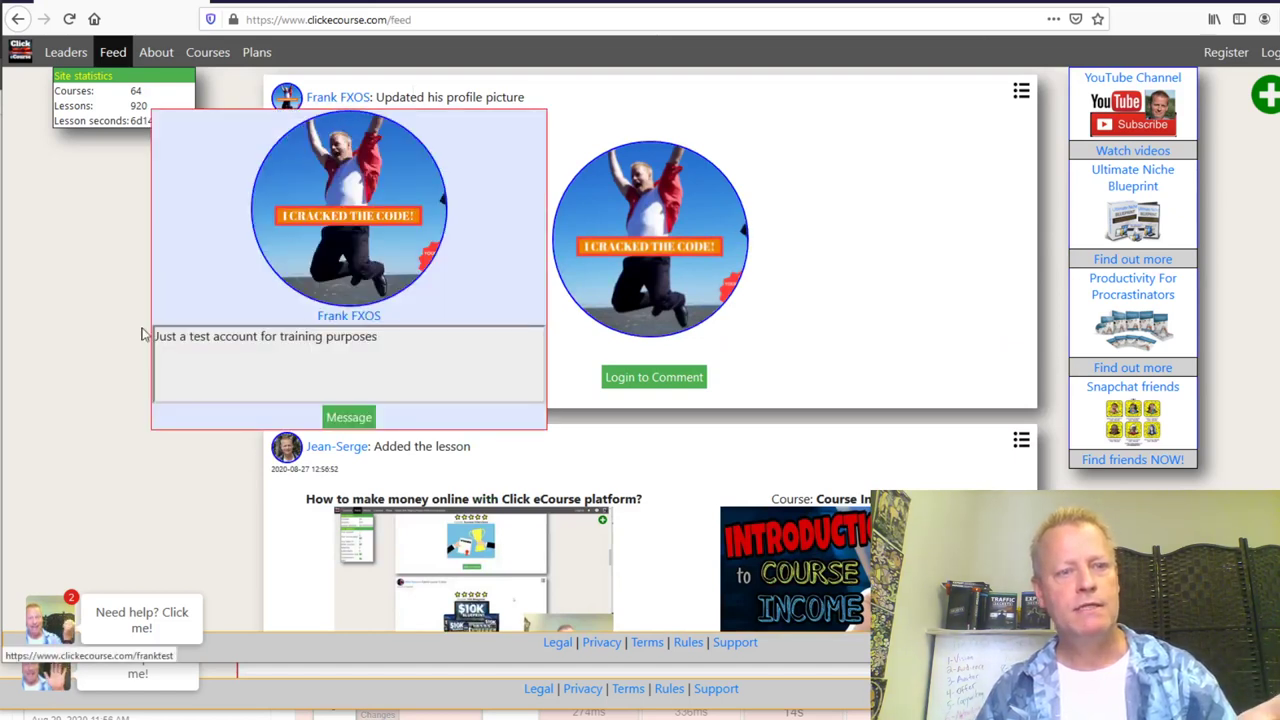
pyautogui.moveTo(342, 335); pyautogui.dragTo(190, 345)
pyautogui.click(314, 351)
# - Scroll further down the feed, viewing more members' profile cards and bios
pyautogui.scroll(-5, 866, 278)
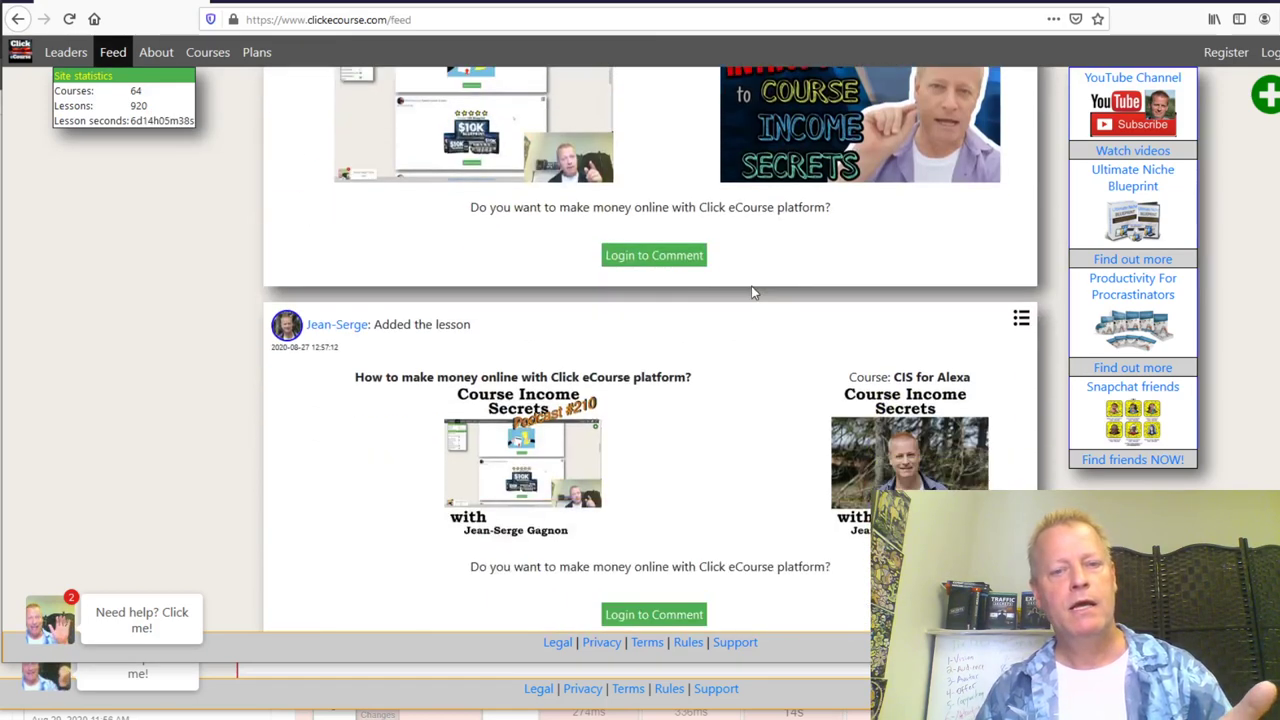
pyautogui.moveTo(338, 332)
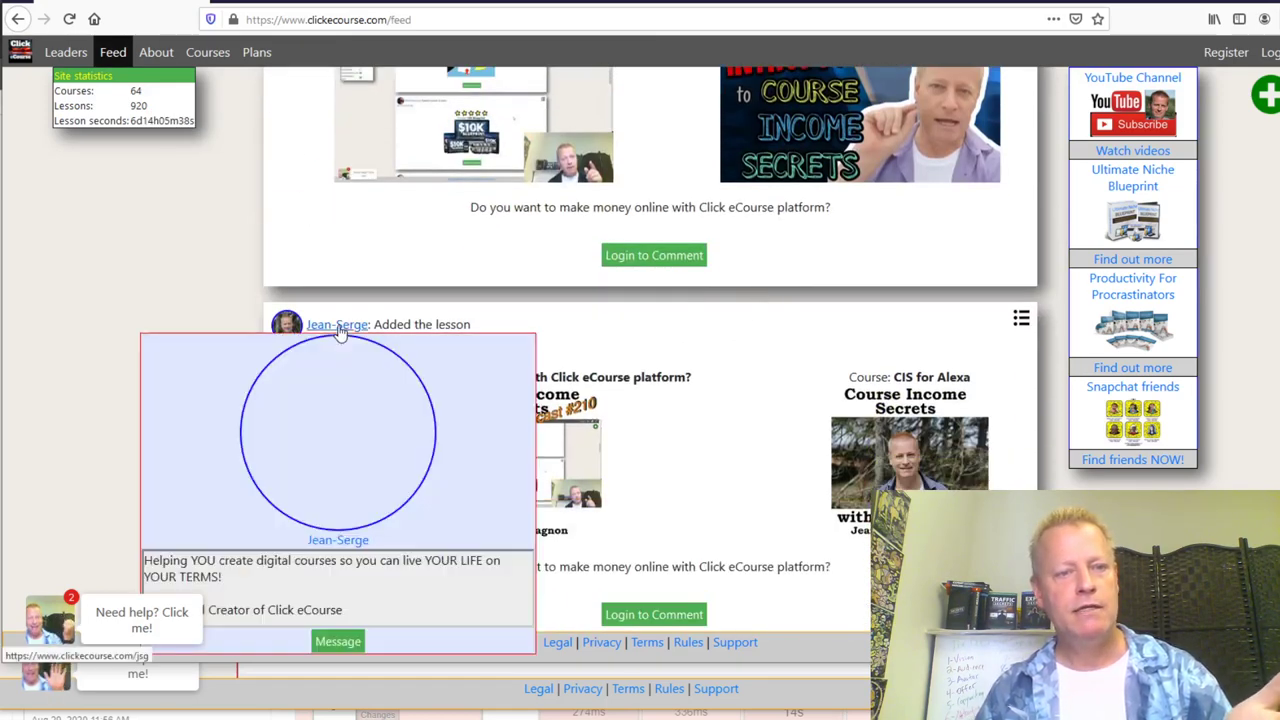
pyautogui.scroll(-2, 460, 405)
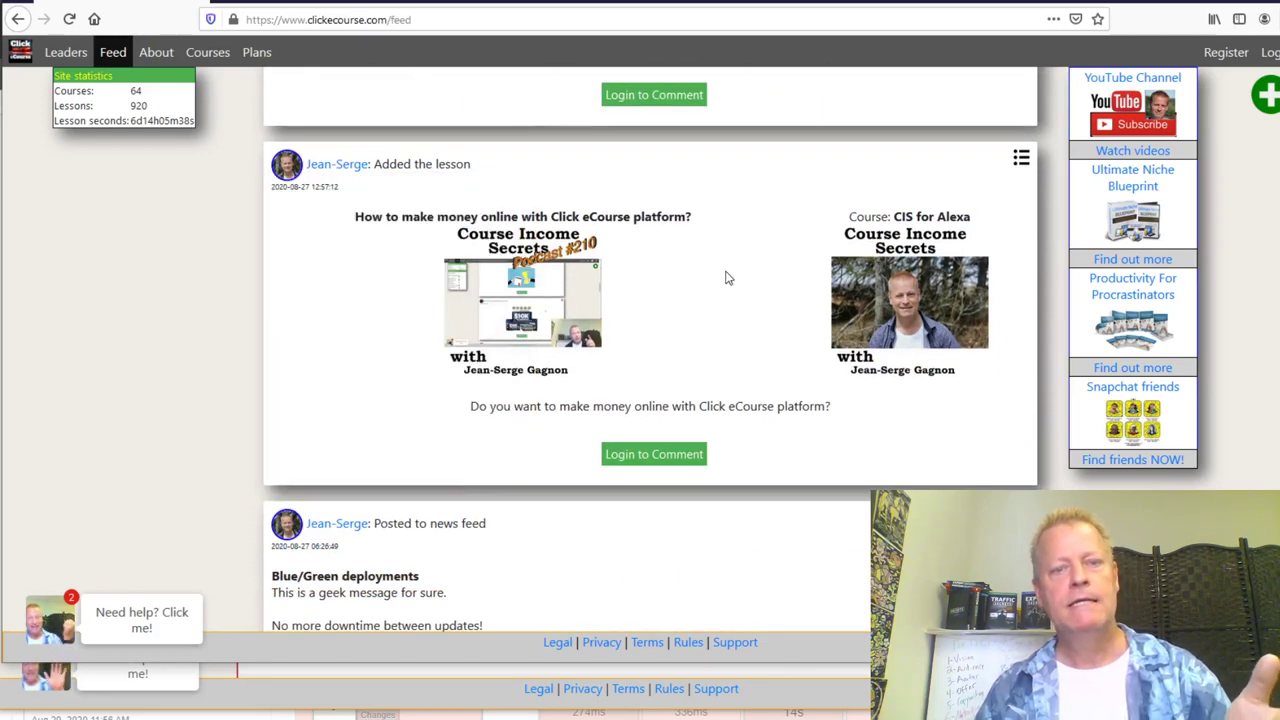
pyautogui.scroll(-5, 734, 275)
pyautogui.scroll(-5, 430, 275)
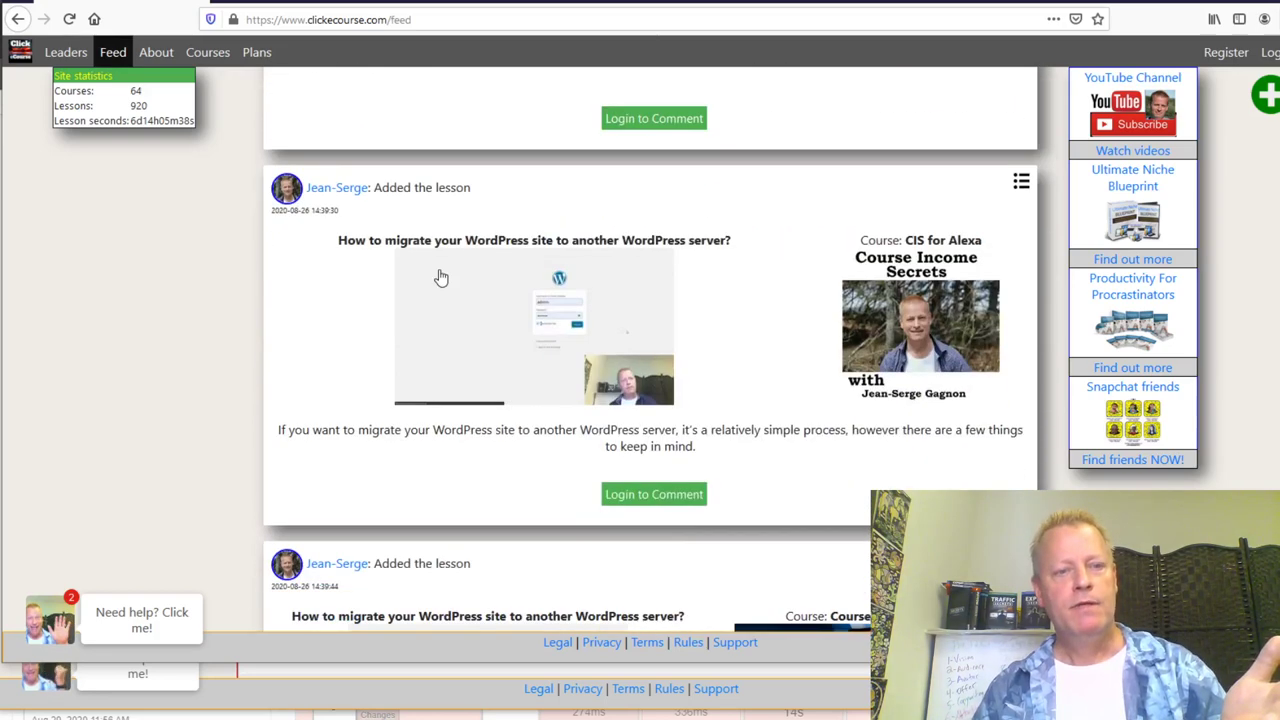
pyautogui.scroll(-5, 424, 274)
pyautogui.scroll(3, 400, 245)
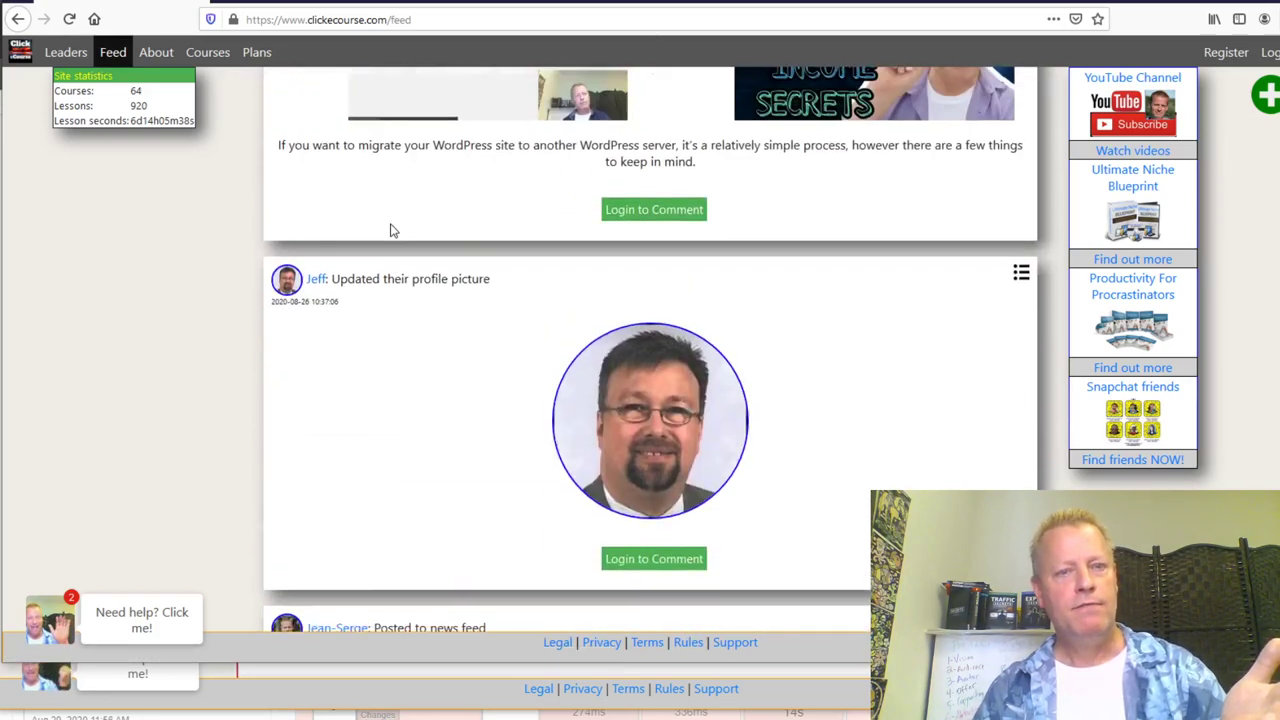
pyautogui.moveTo(315, 303)
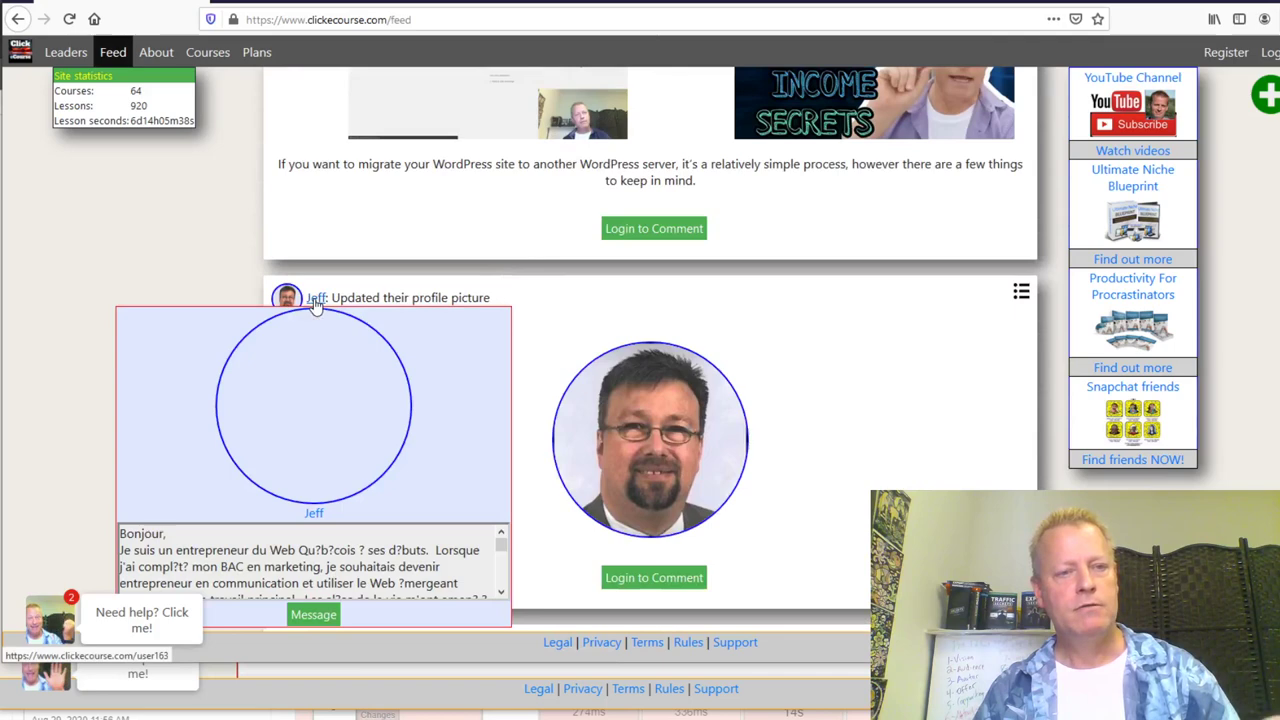
pyautogui.scroll(-1, 407, 357)
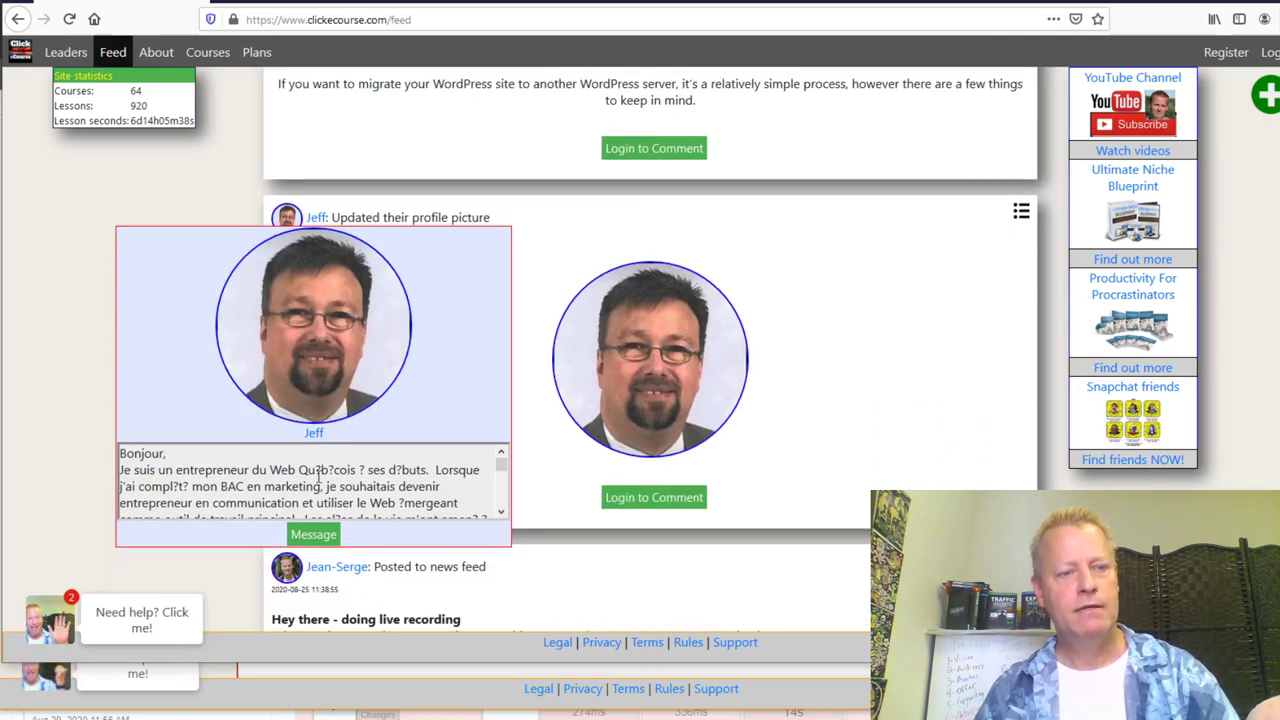
pyautogui.moveTo(308, 471); pyautogui.dragTo(383, 470)
pyautogui.click(448, 372)
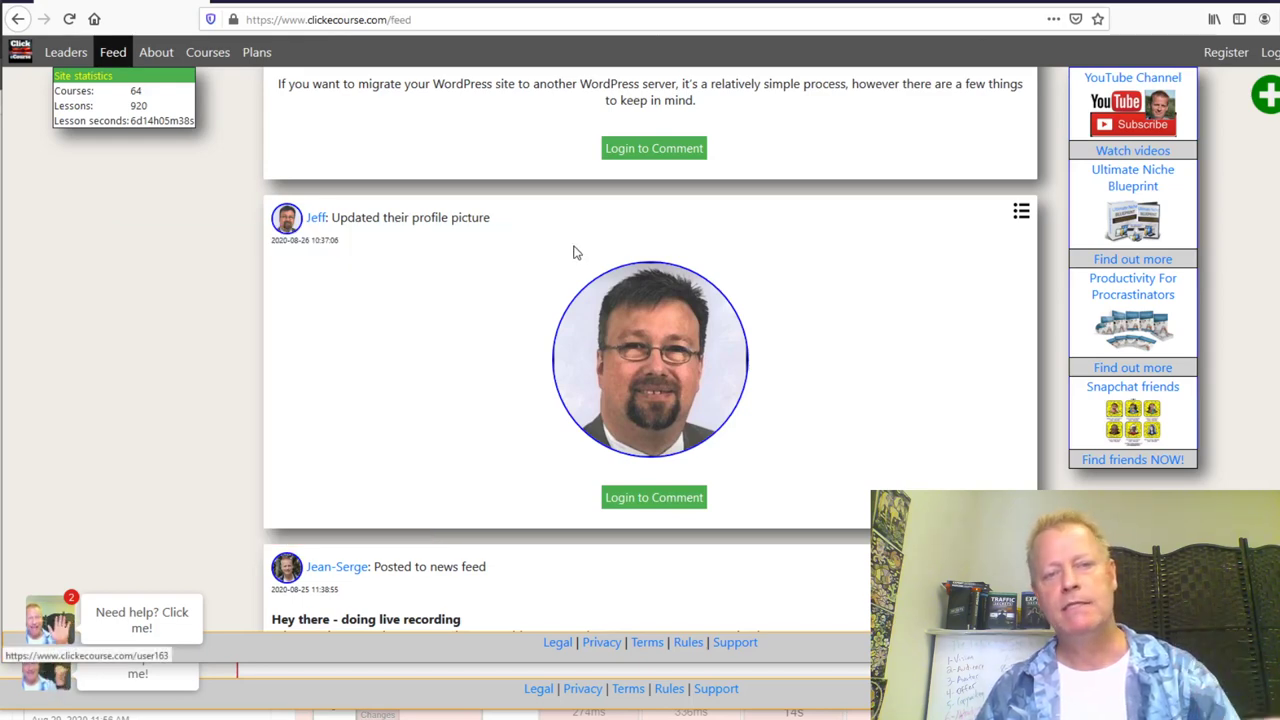
pyautogui.scroll(-7, 785, 240)
pyautogui.scroll(-5, 795, 205)
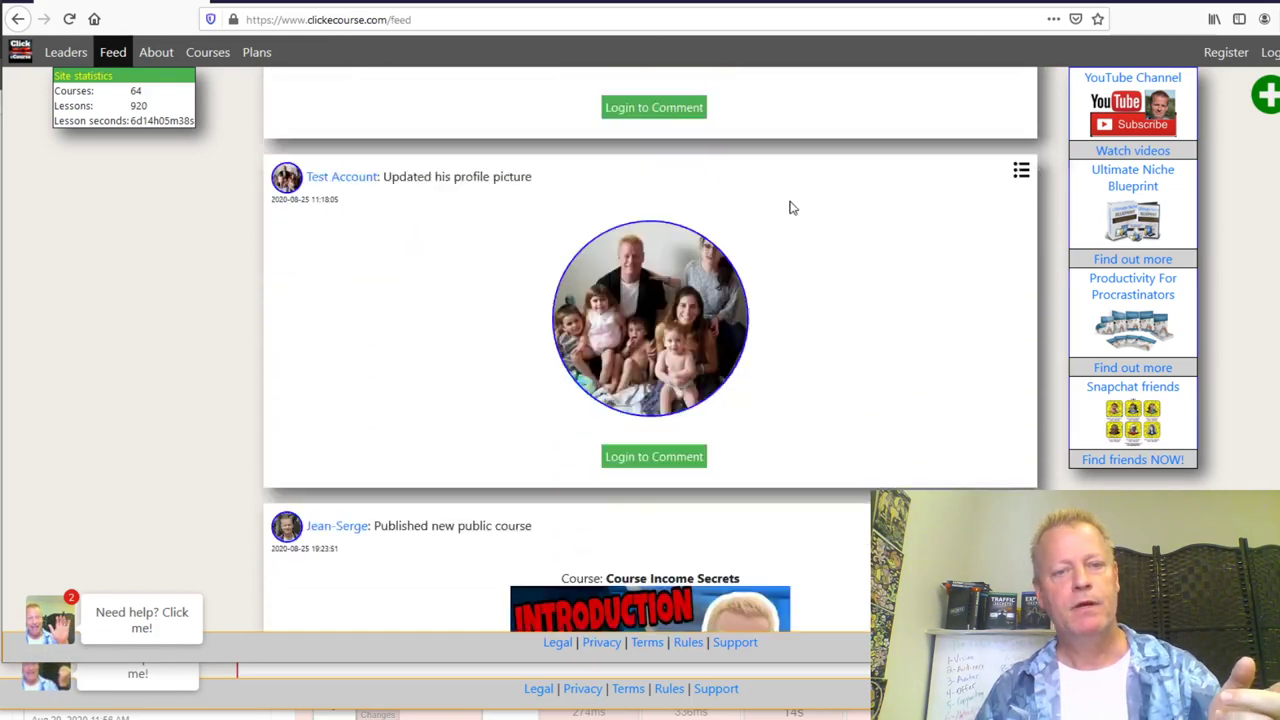
pyautogui.scroll(3, 790, 208)
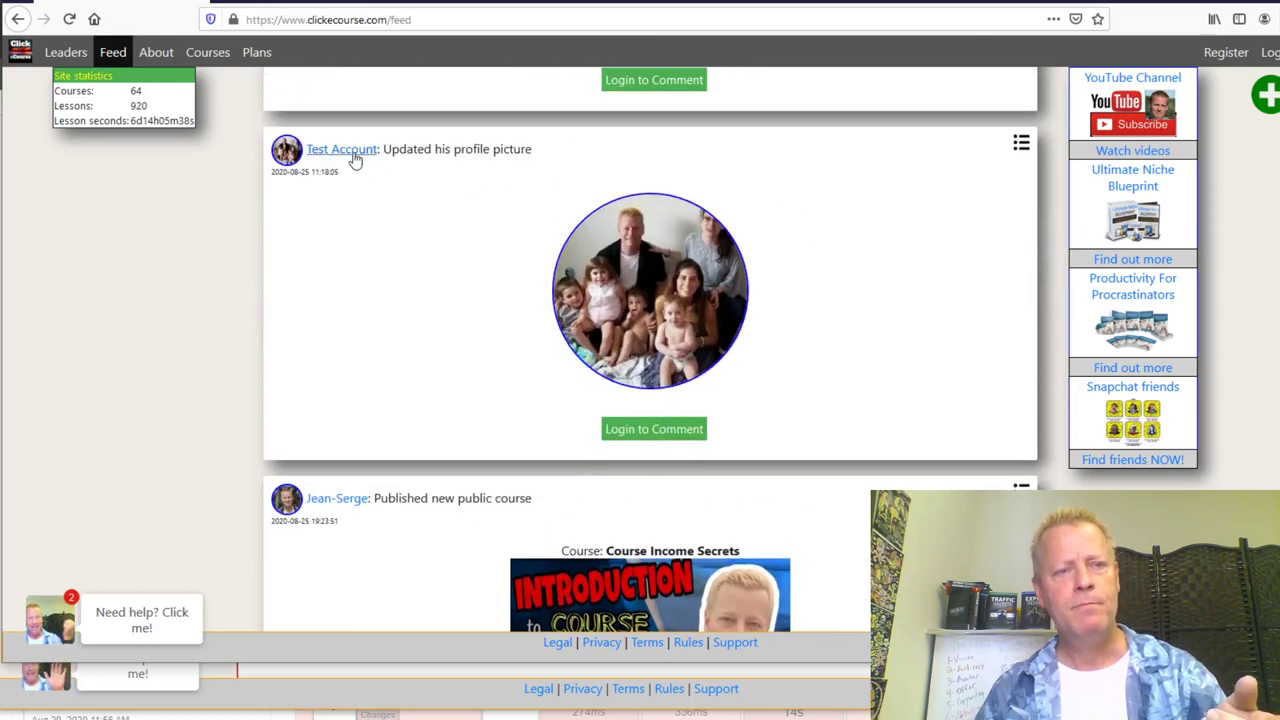
pyautogui.moveTo(352, 160)
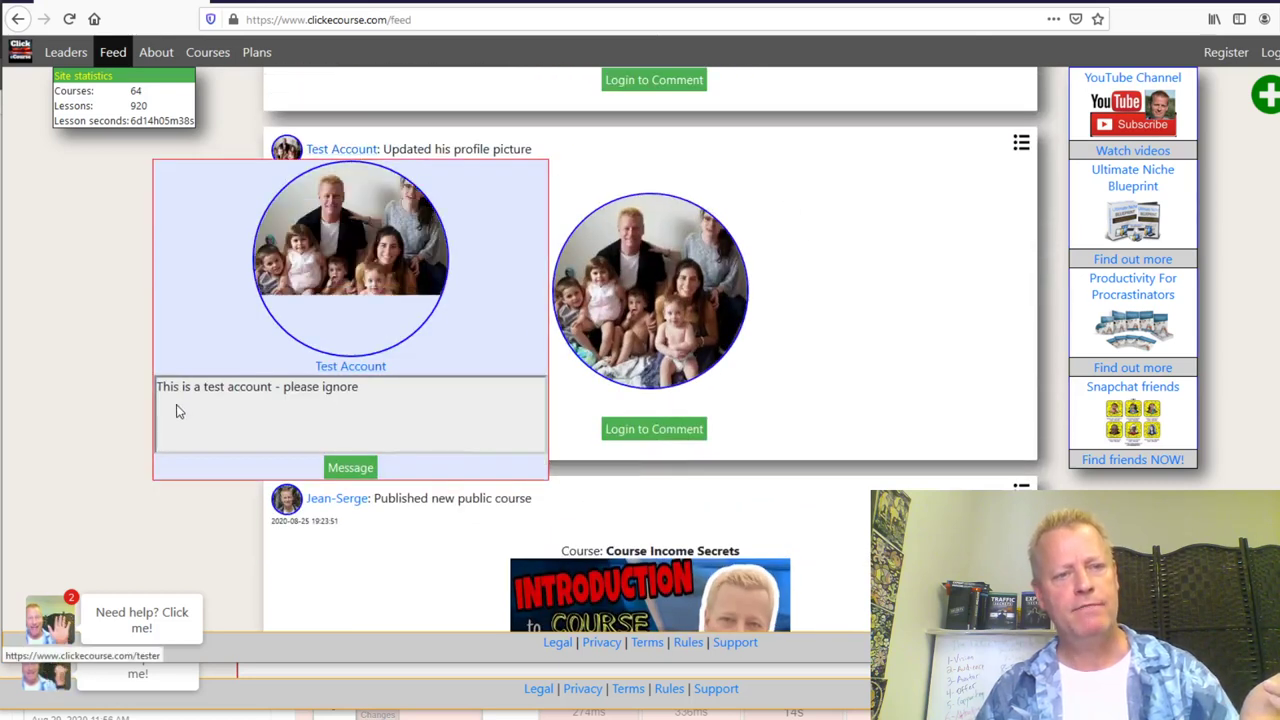
pyautogui.moveTo(180, 386); pyautogui.dragTo(326, 378)
pyautogui.click(470, 320)
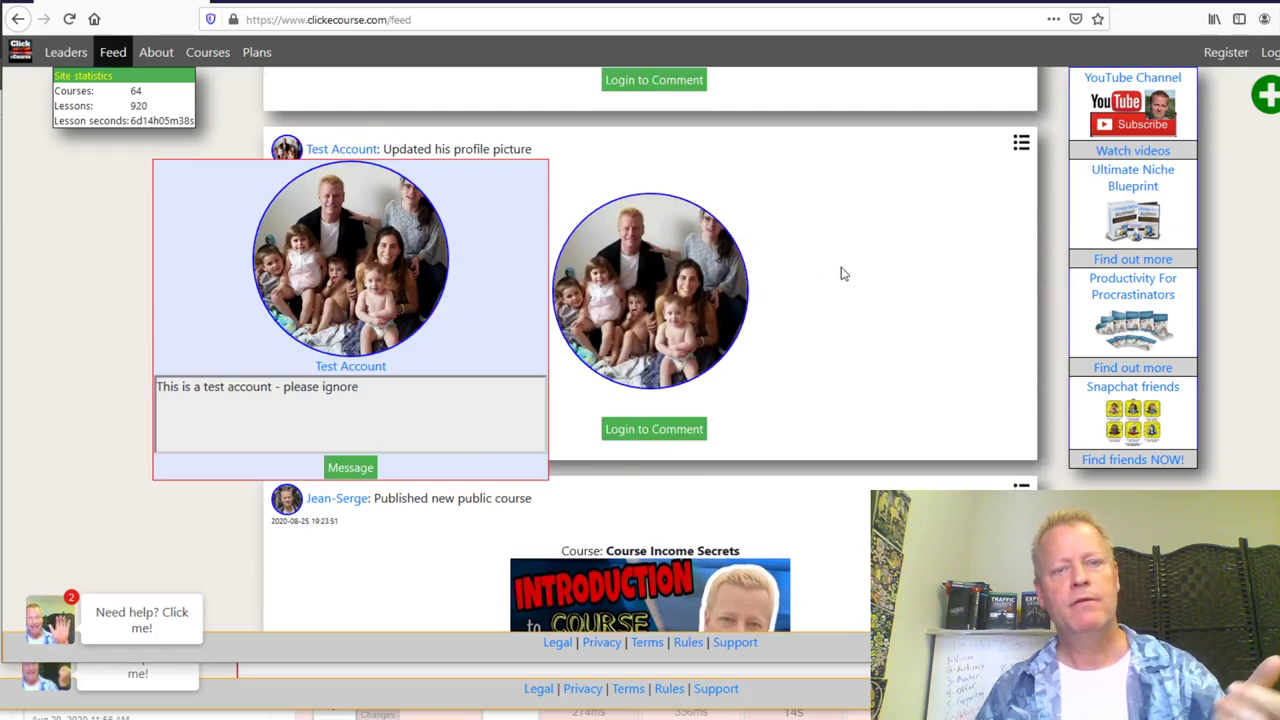
pyautogui.scroll(-15, 797, 277)
pyautogui.scroll(6, 694, 254)
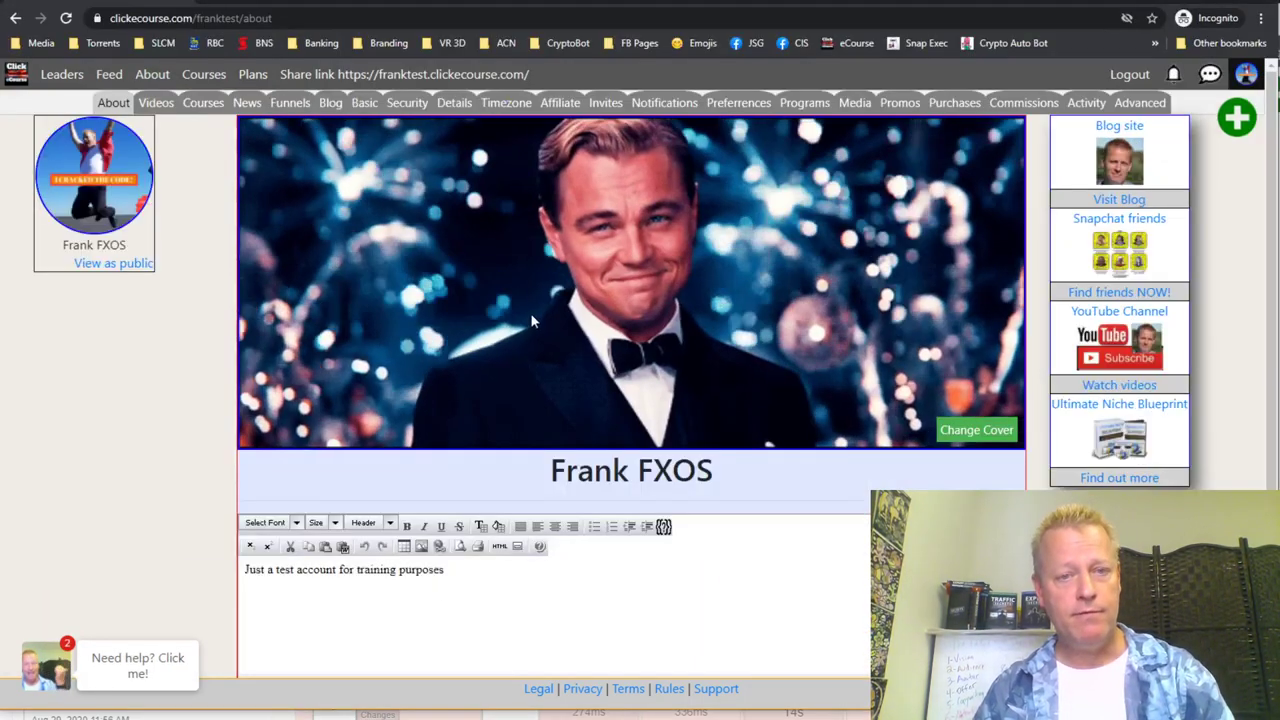
# - Check the training-purposes bio and the basic profile settings, then open the account's News page
pyautogui.moveTo(358, 569); pyautogui.dragTo(537, 583)
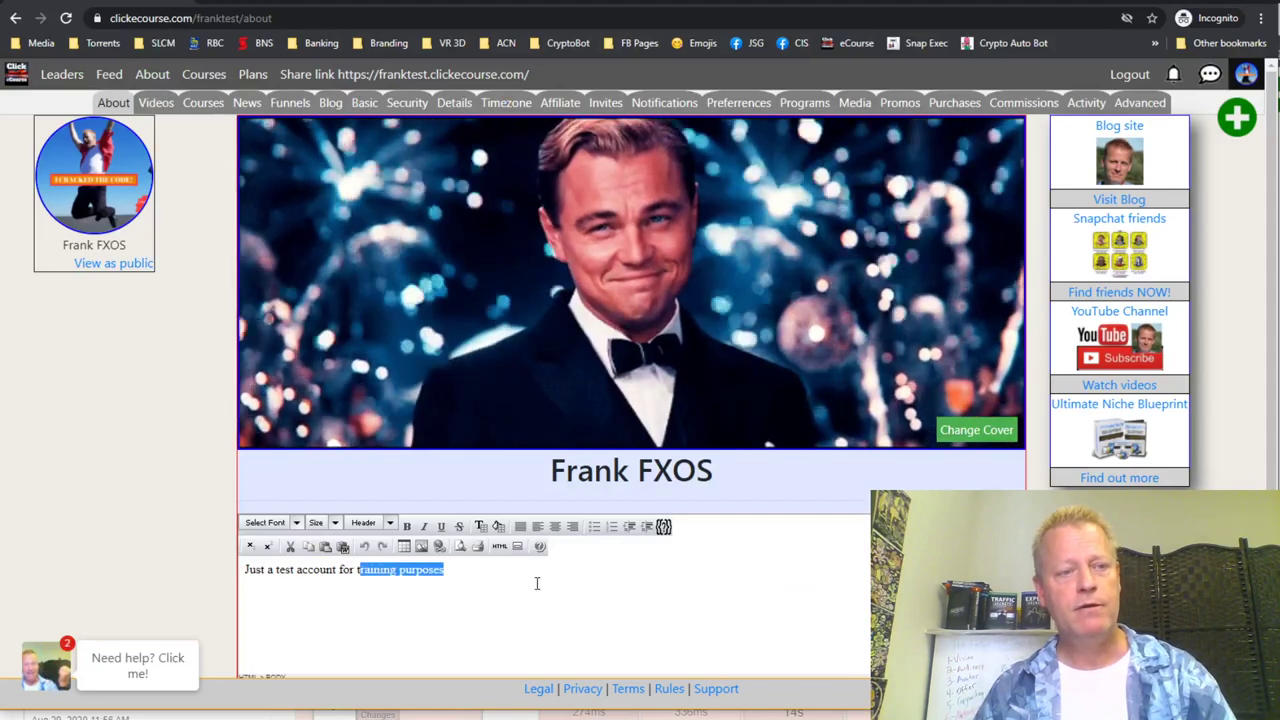
pyautogui.click(537, 583)
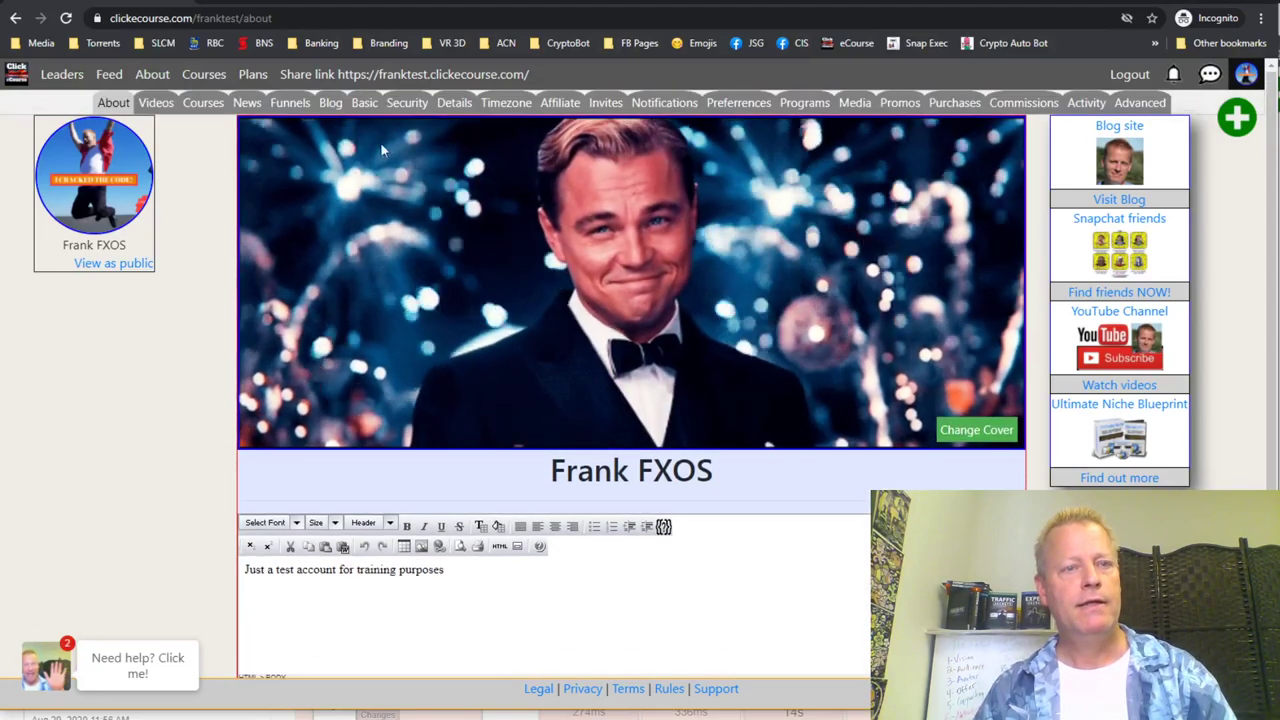
pyautogui.click(364, 102)
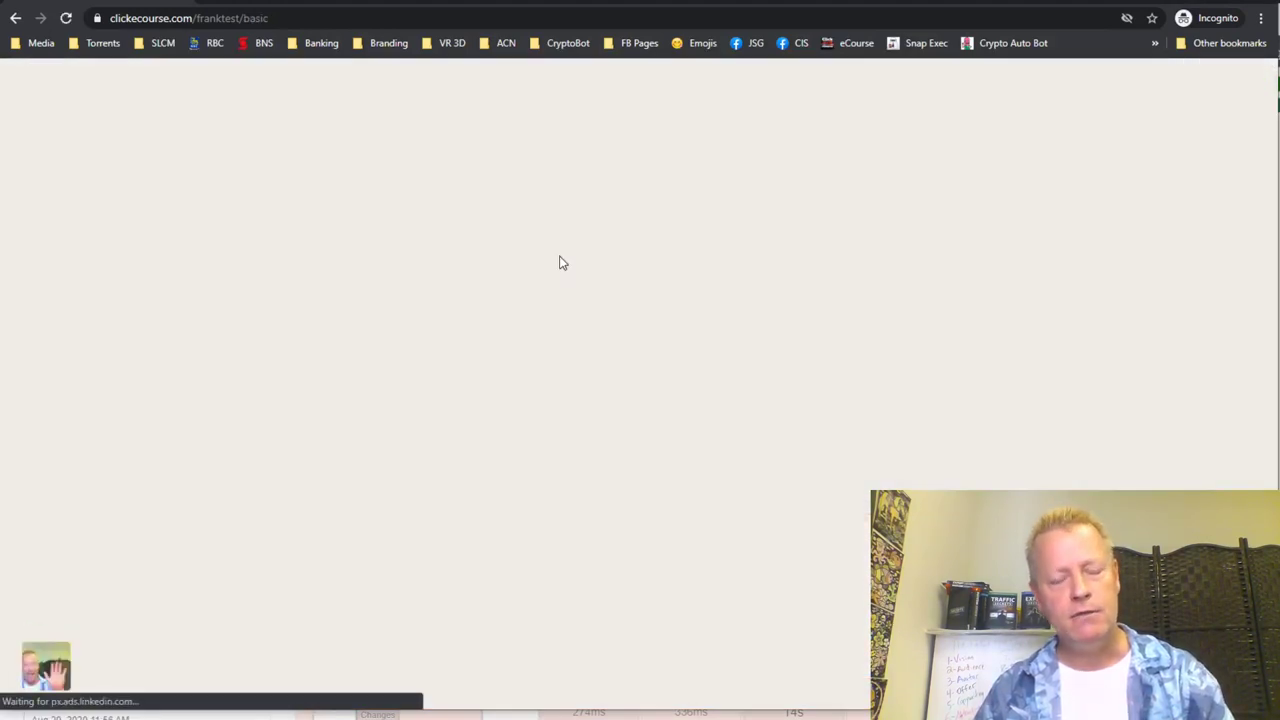
pyautogui.scroll(-2, 660, 277)
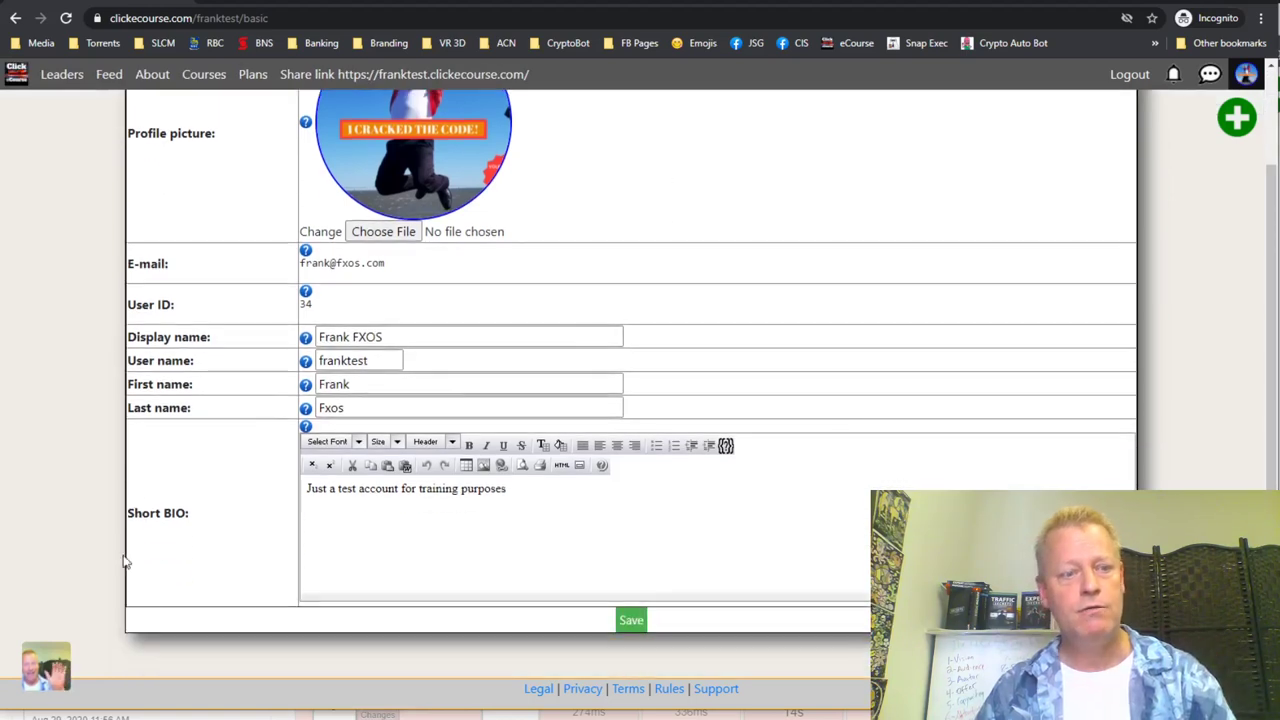
pyautogui.moveTo(142, 513); pyautogui.dragTo(246, 520)
pyautogui.scroll(2, 574, 366)
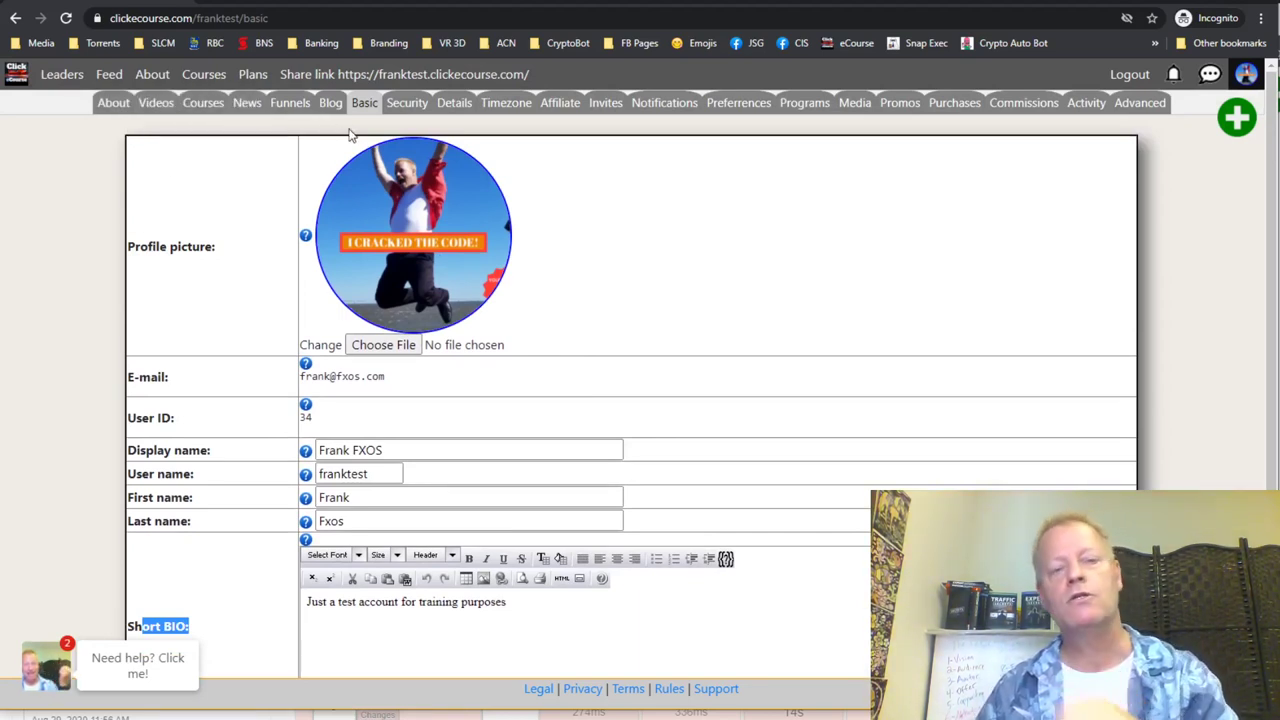
pyautogui.click(246, 103)
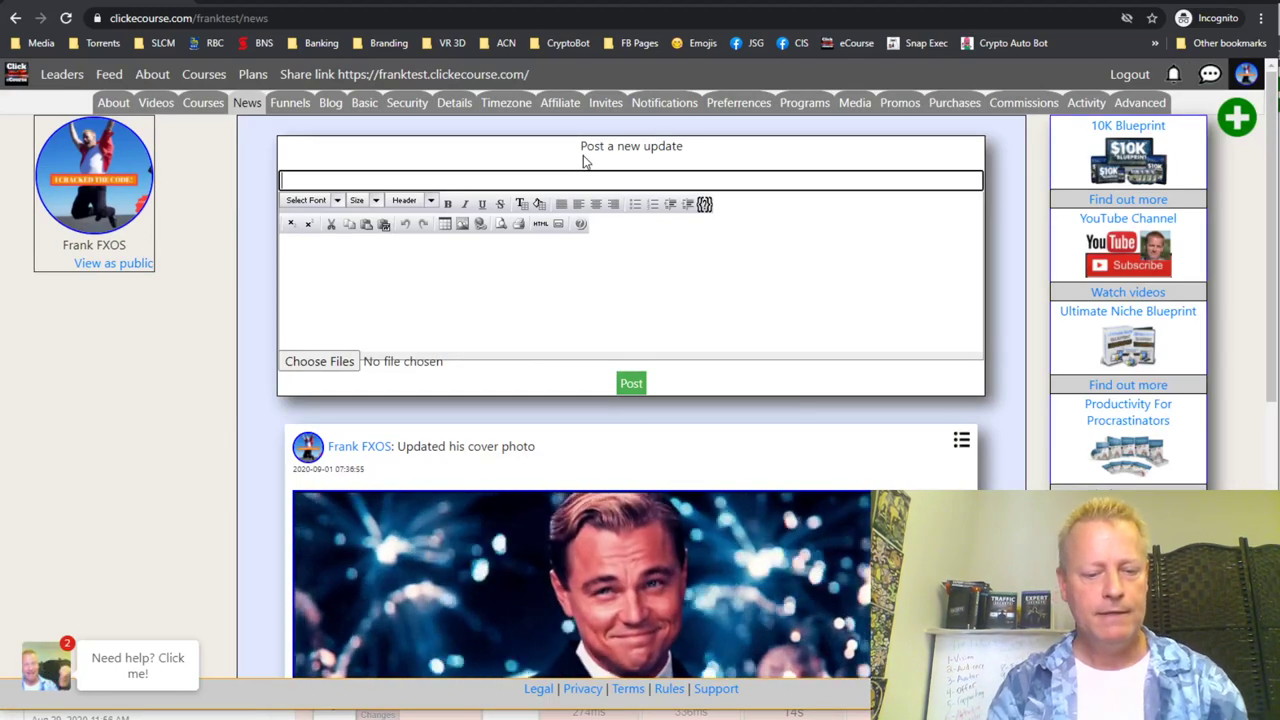
# - Write an update titled 'Testing status' with the message 'I'm just testing this account'
pyautogui.write('Testing statu')
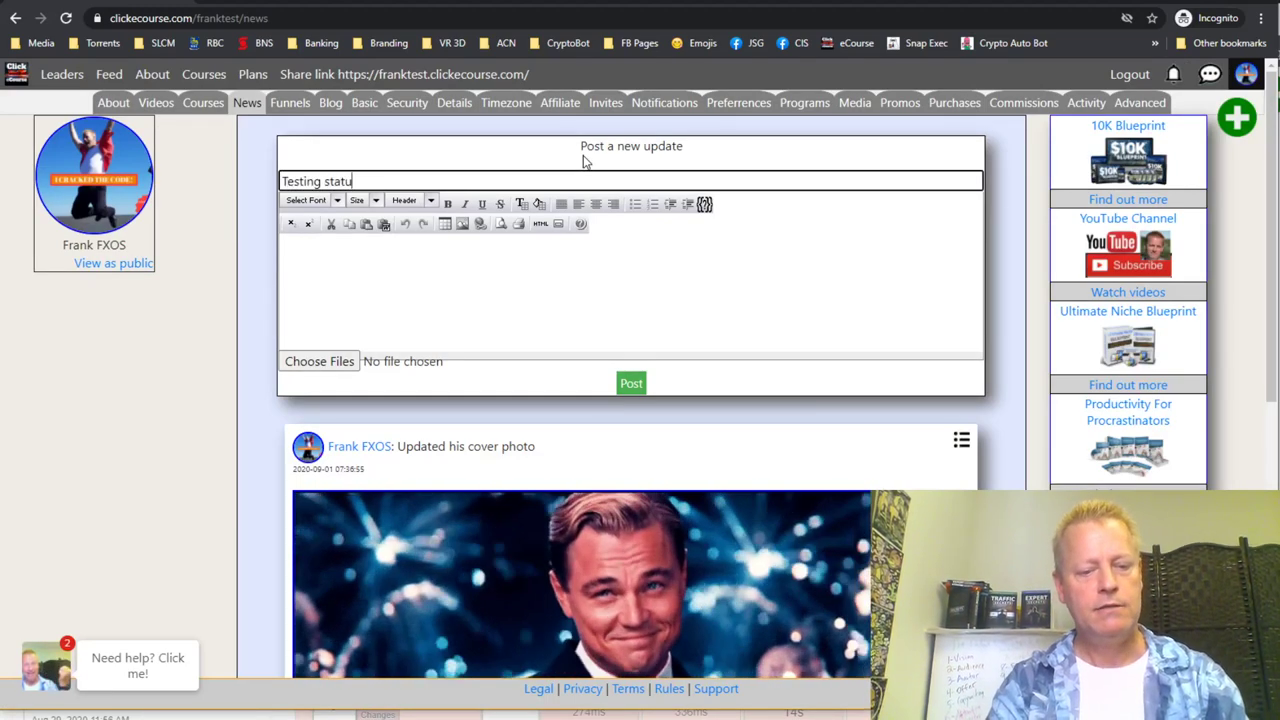
pyautogui.write('s')
pyautogui.click(499, 291)
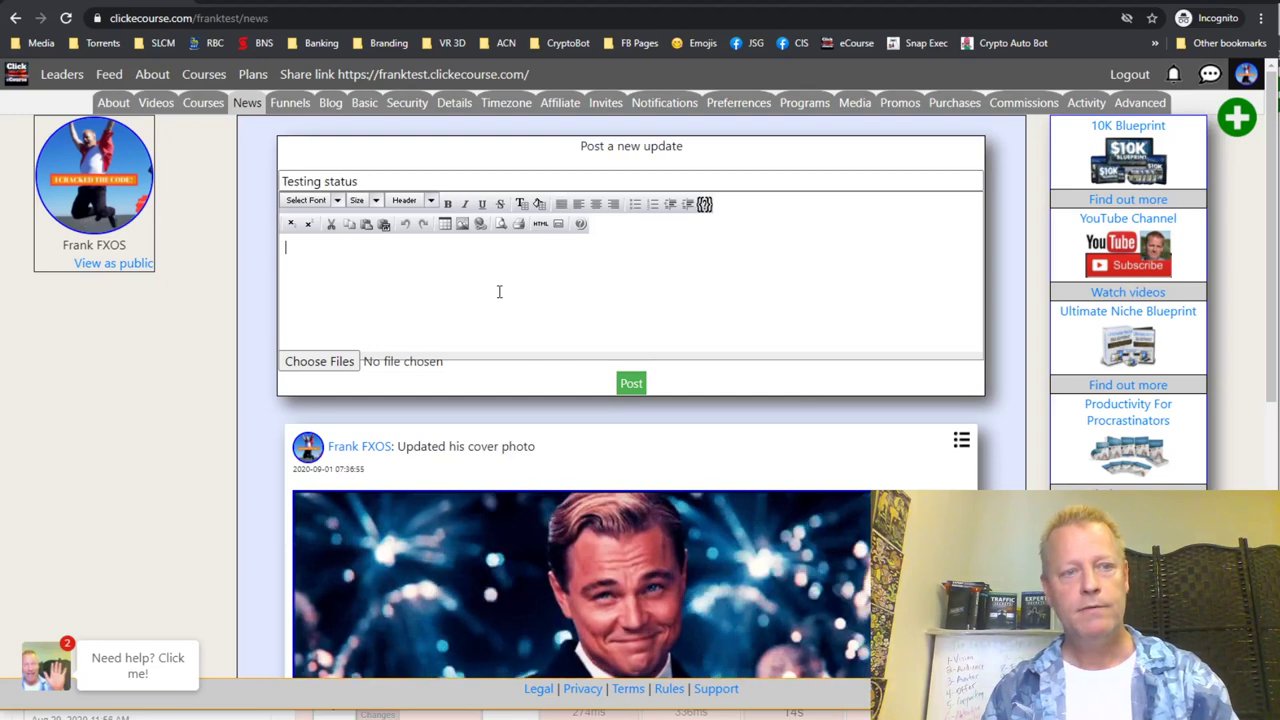
pyautogui.write("I'm just tees")
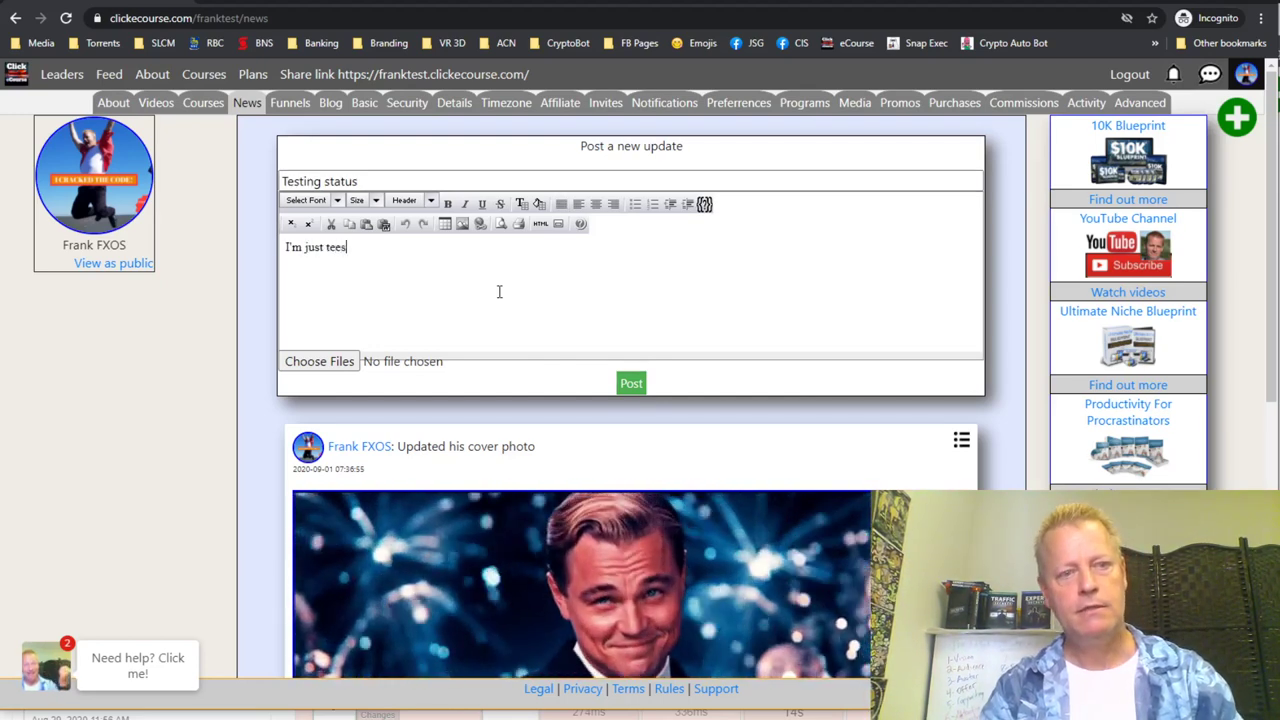
pyautogui.press('BackSpace')
pyautogui.press('BackSpace')
pyautogui.write('sting this account')
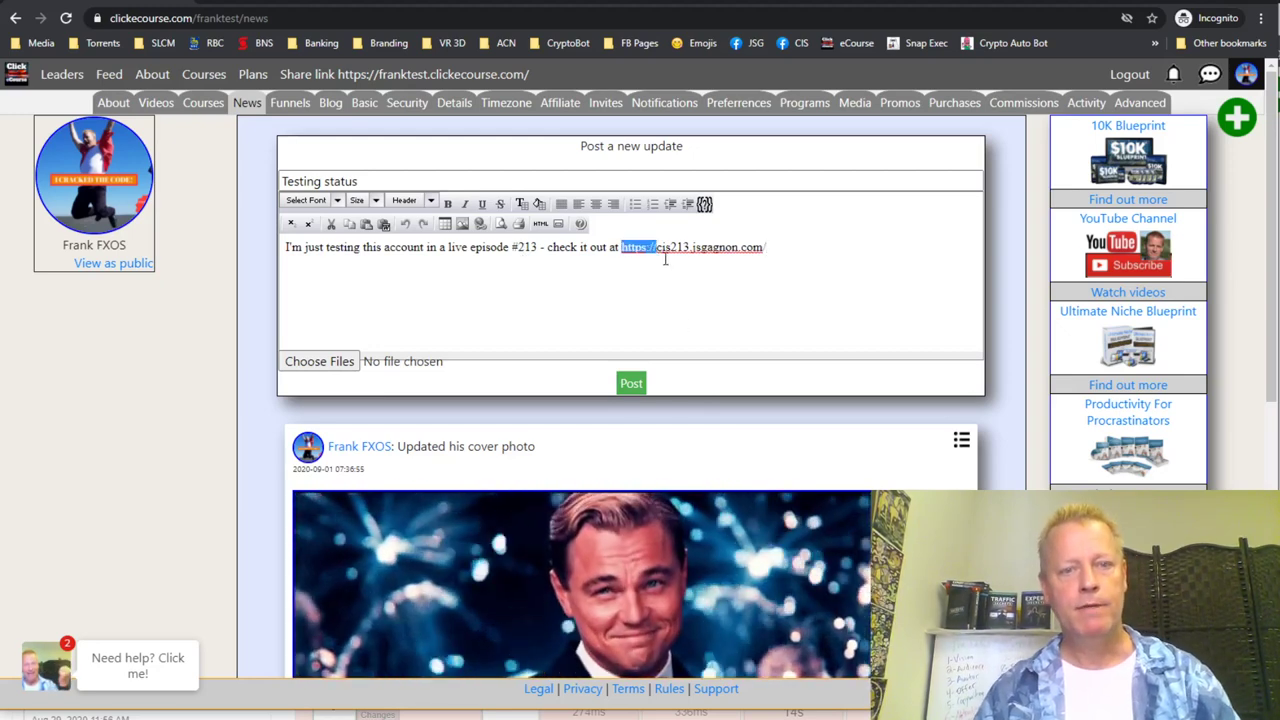
# - Link the 'check it out at' phrase to the episode #213 address in a new window, then post
pyautogui.moveTo(658, 257); pyautogui.dragTo(748, 255)
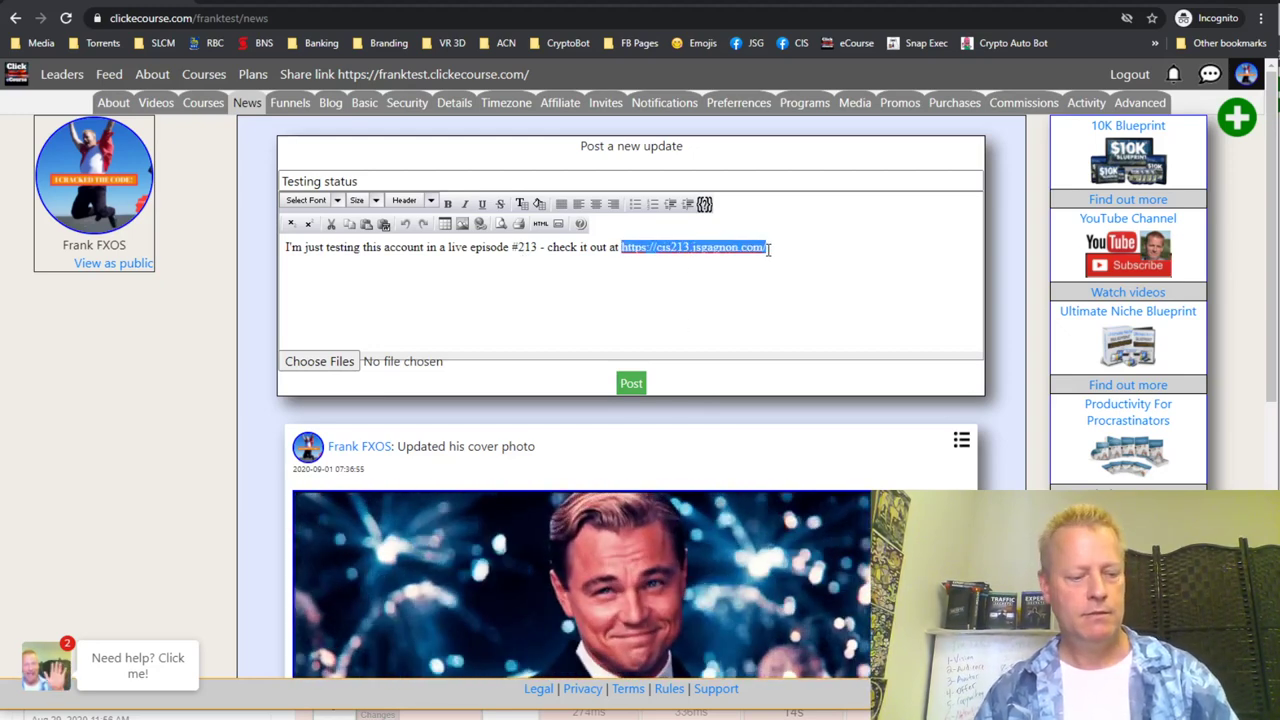
pyautogui.click(703, 263)
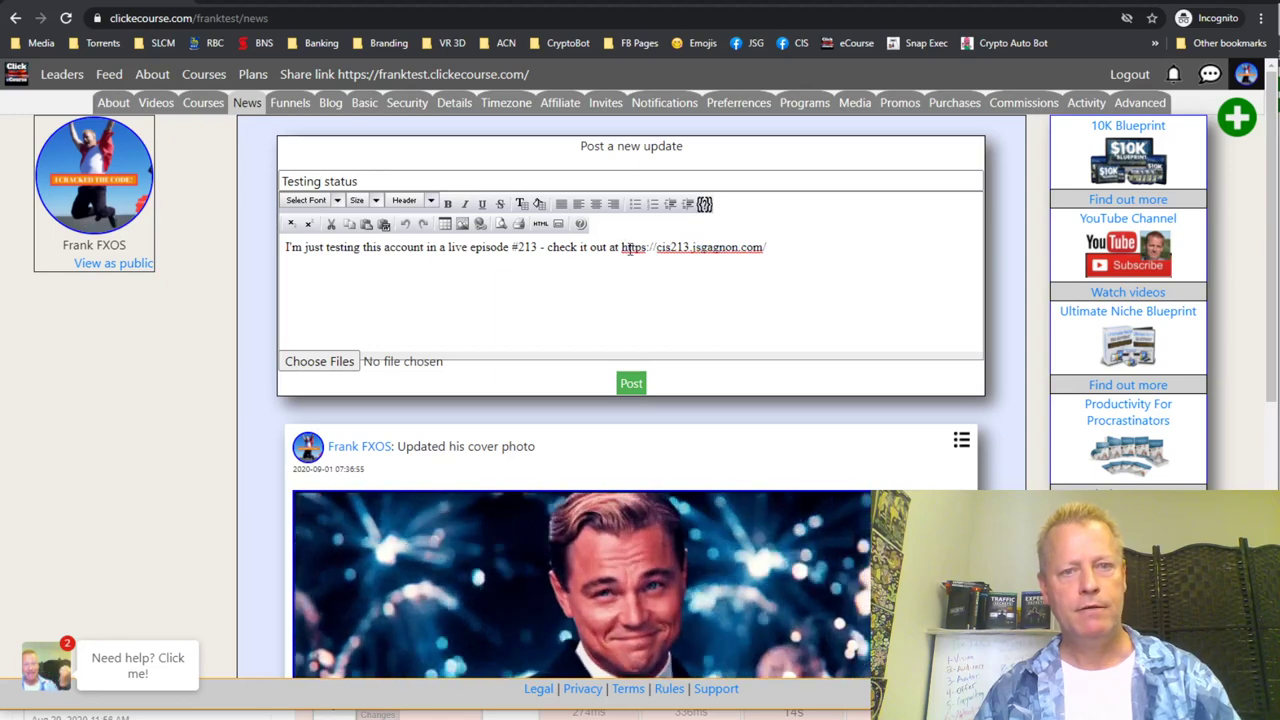
pyautogui.moveTo(640, 254); pyautogui.dragTo(574, 242)
pyautogui.click(736, 250)
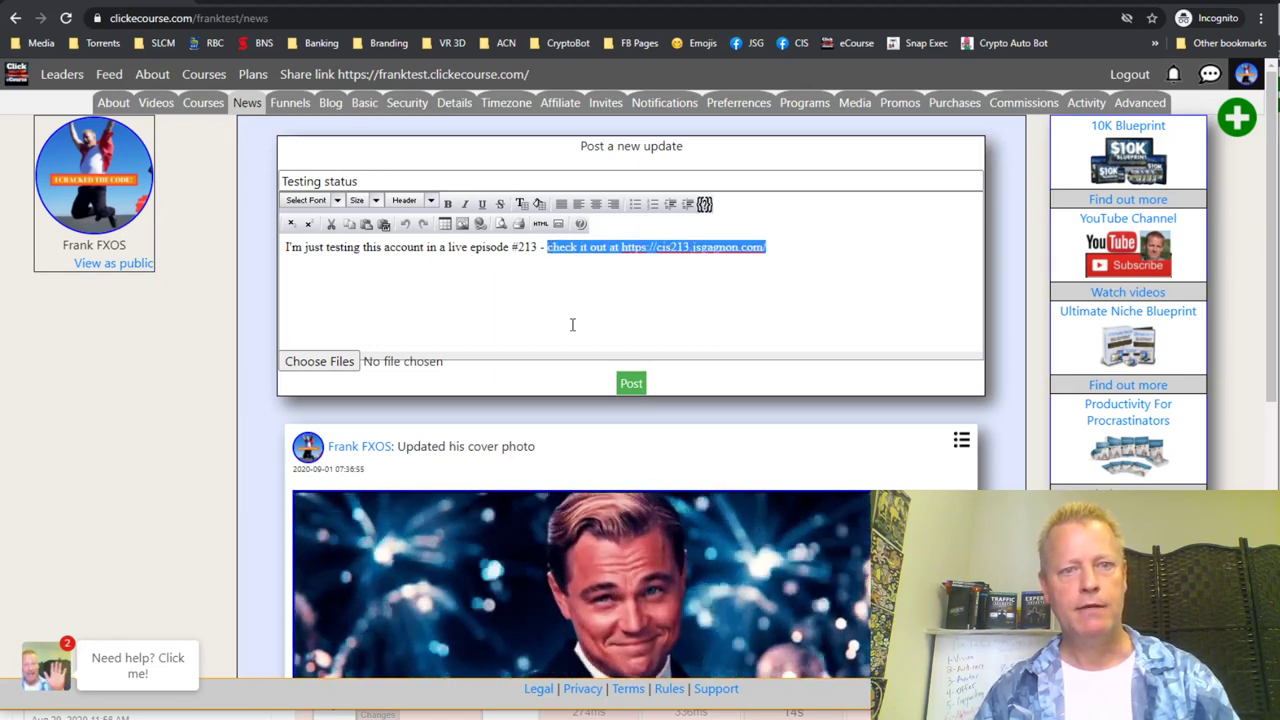
pyautogui.click(479, 224)
pyautogui.click(600, 252)
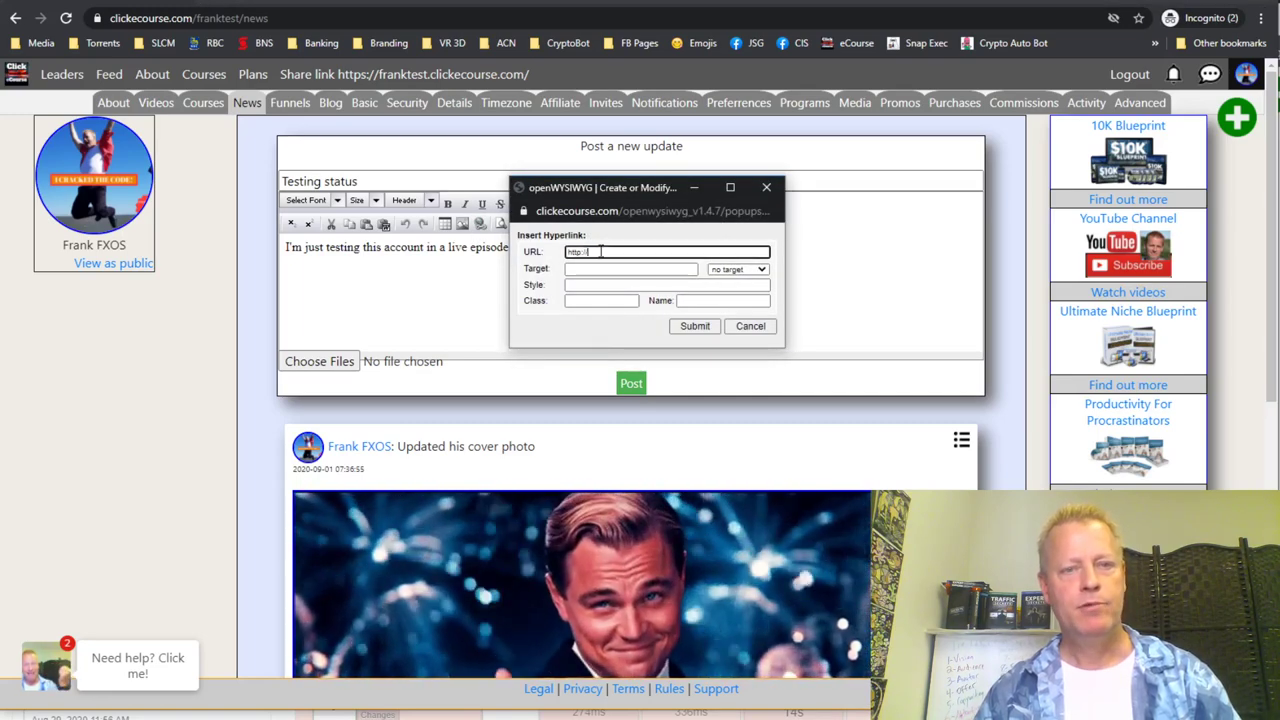
pyautogui.write('https://cis213.jsgagnon.com/')
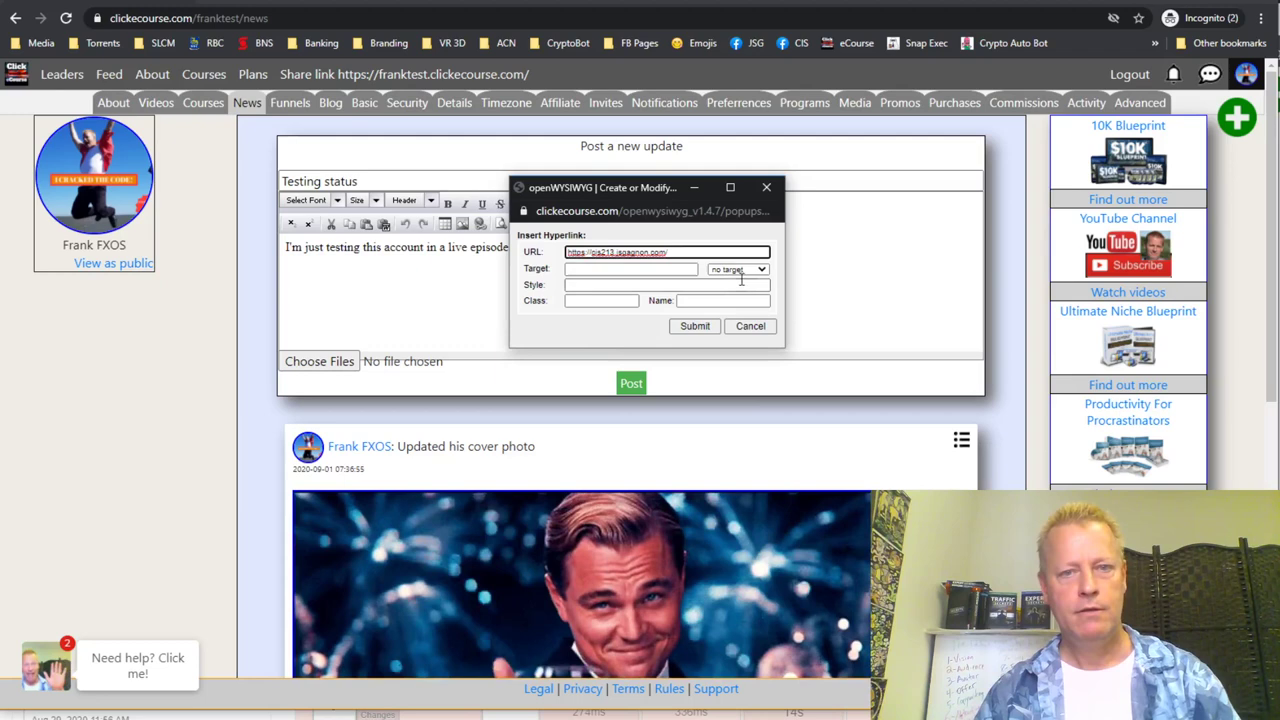
pyautogui.click(740, 270)
pyautogui.click(751, 287)
pyautogui.click(698, 331)
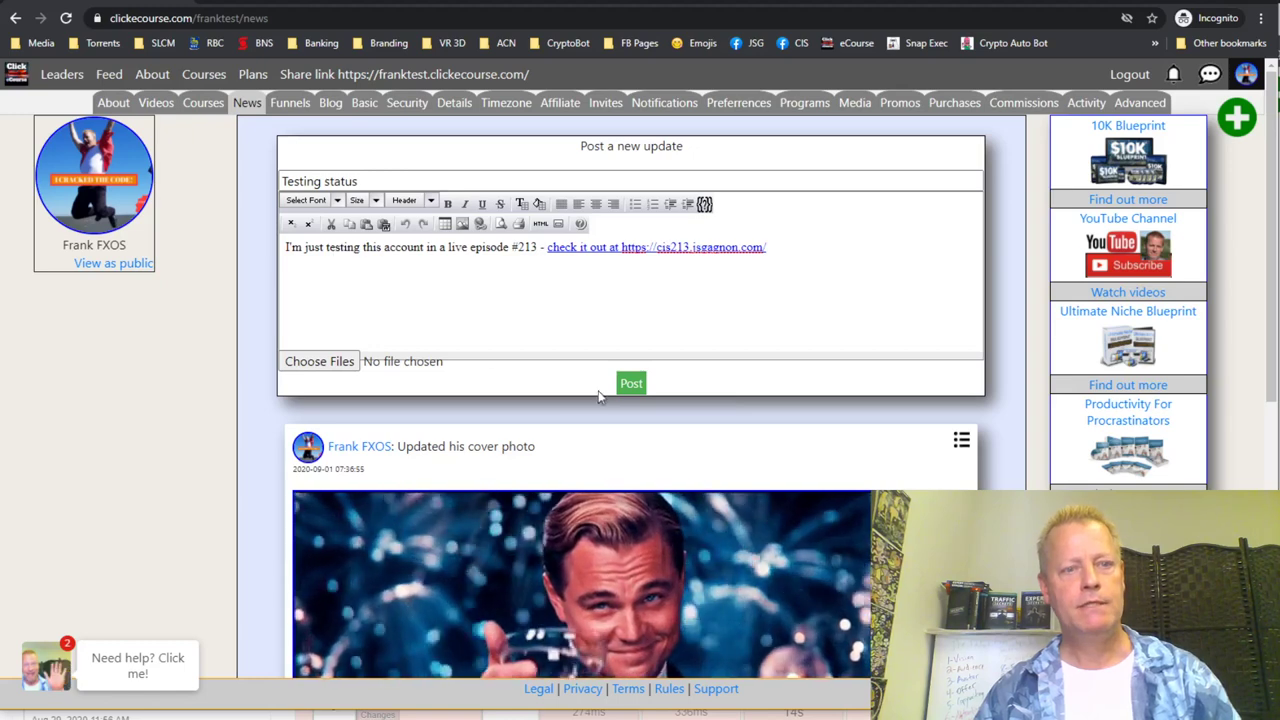
pyautogui.click(631, 383)
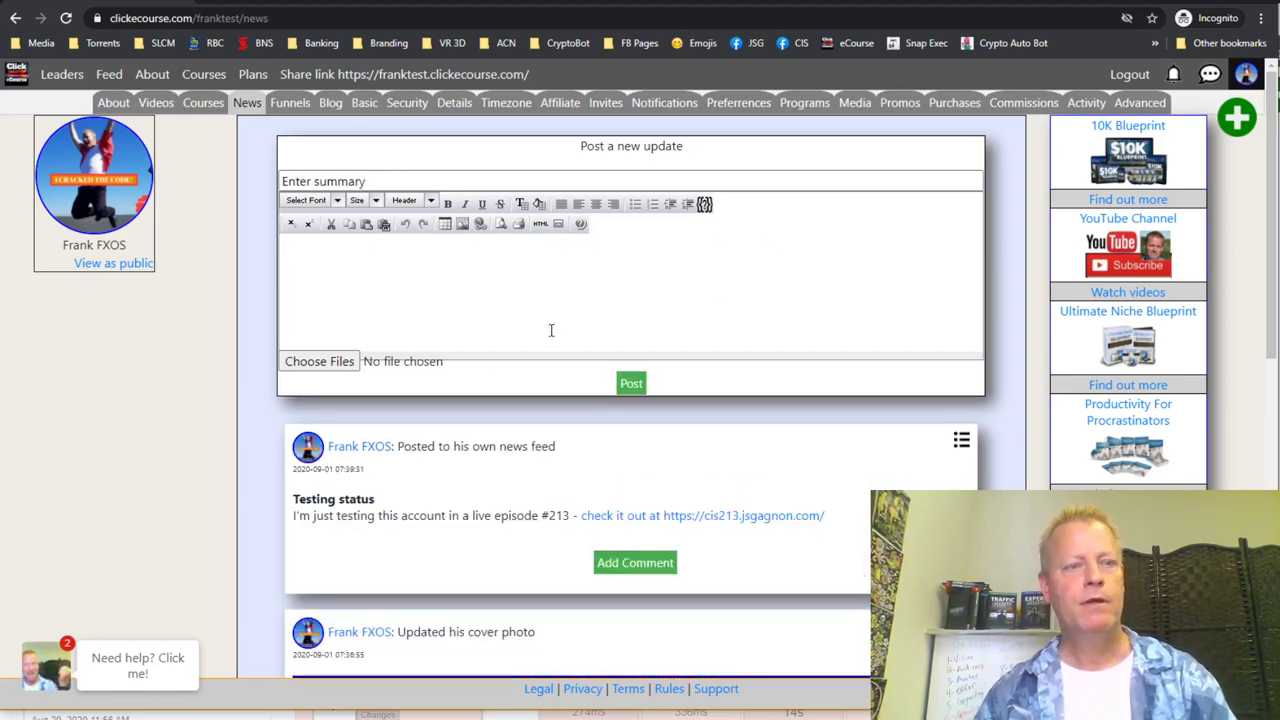
# - In Firefox, reload the public feed, test the Testing status post's link, and close the opened page
pyautogui.hotkey('alt', 'Tab')
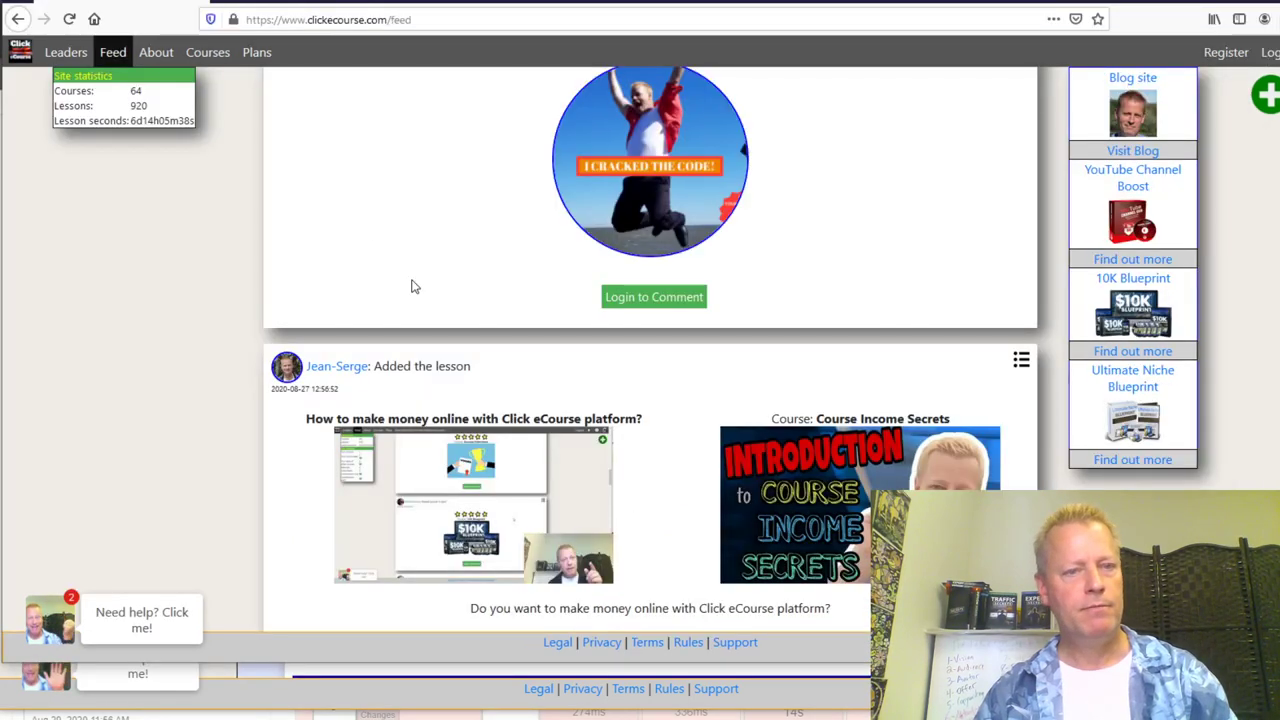
pyautogui.click(113, 62)
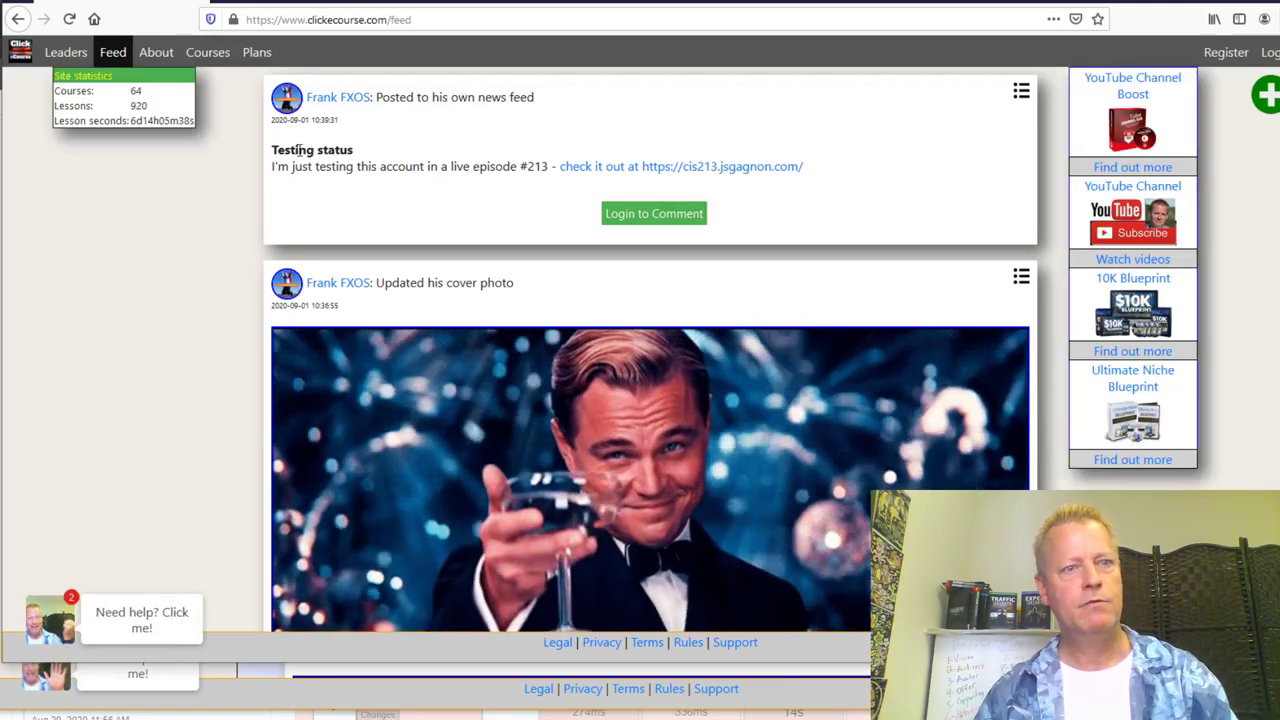
pyautogui.moveTo(294, 150); pyautogui.dragTo(409, 166)
pyautogui.click(471, 160)
pyautogui.moveTo(527, 166); pyautogui.dragTo(480, 166)
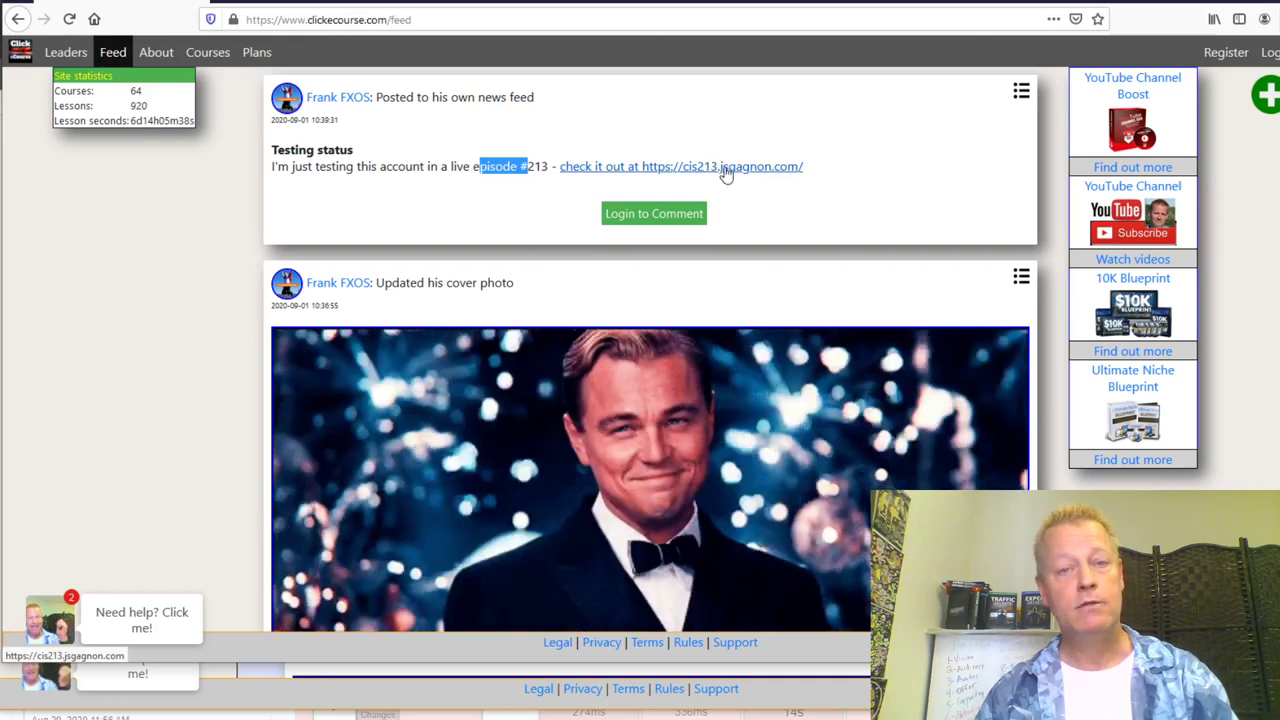
pyautogui.click(727, 178)
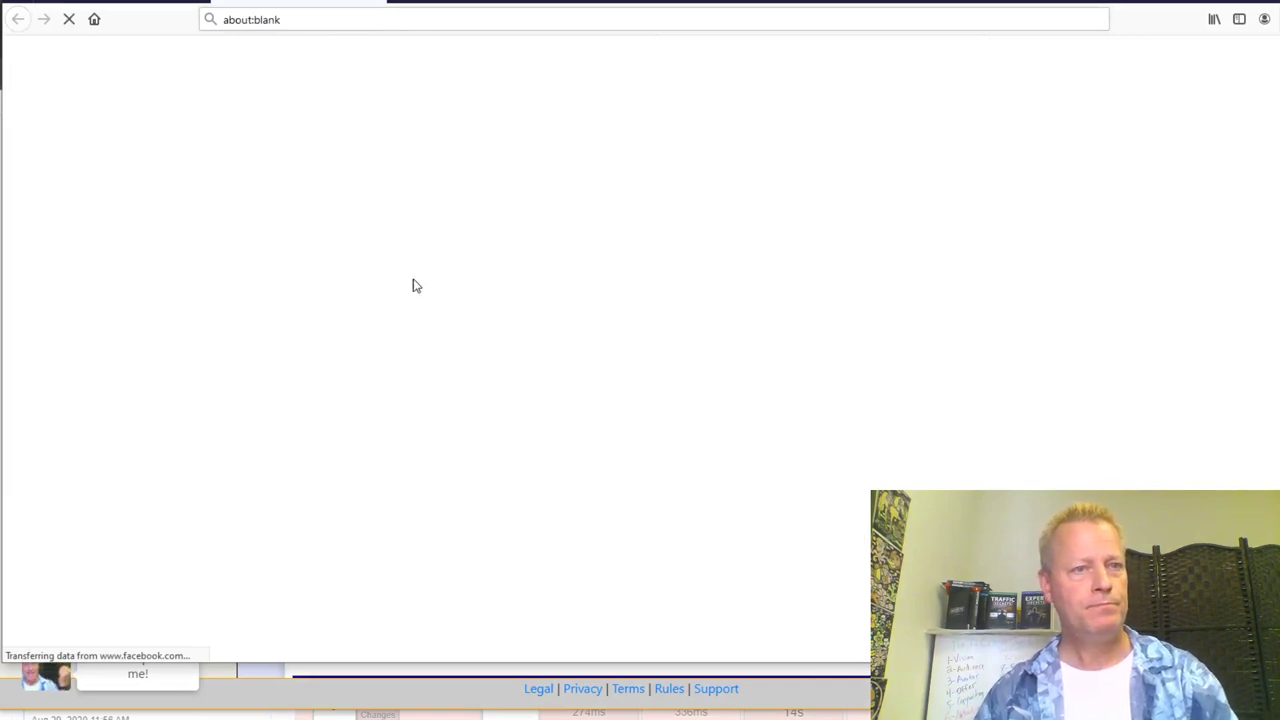
pyautogui.click(371, 2)
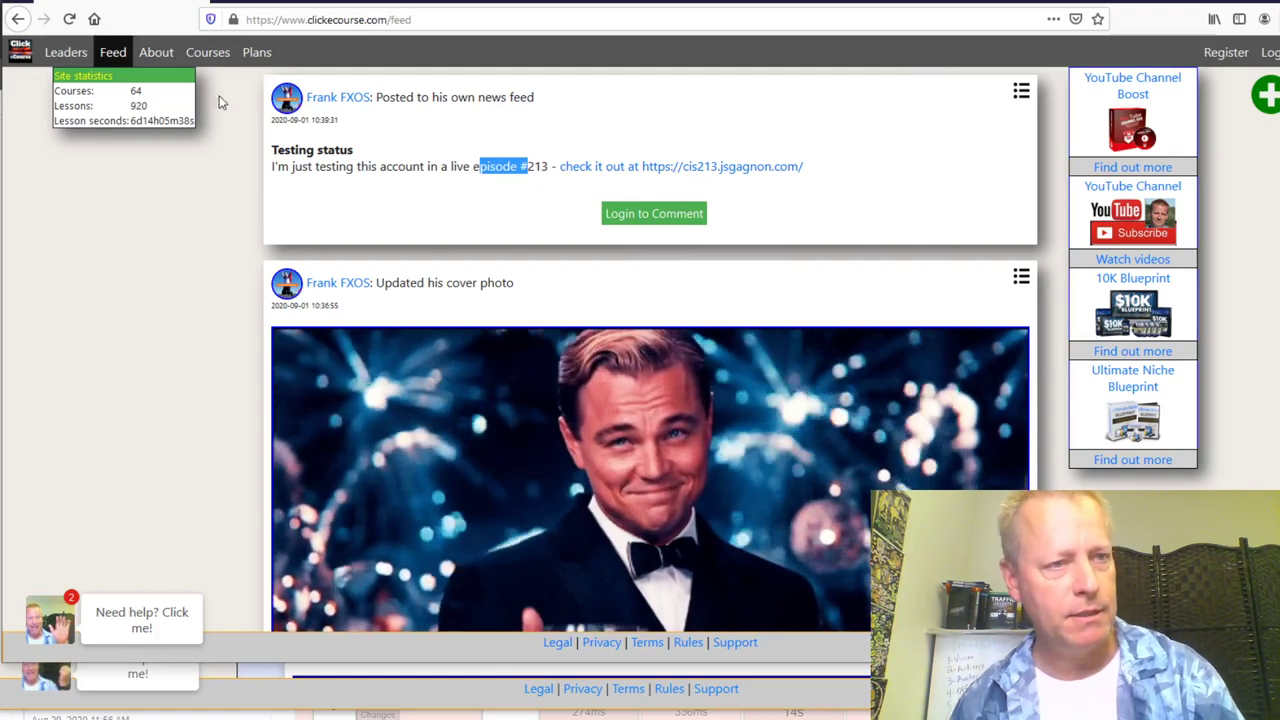
# - Try editing the published Testing status post and dismiss the not-implemented message
pyautogui.hotkey('alt', 'Tab')
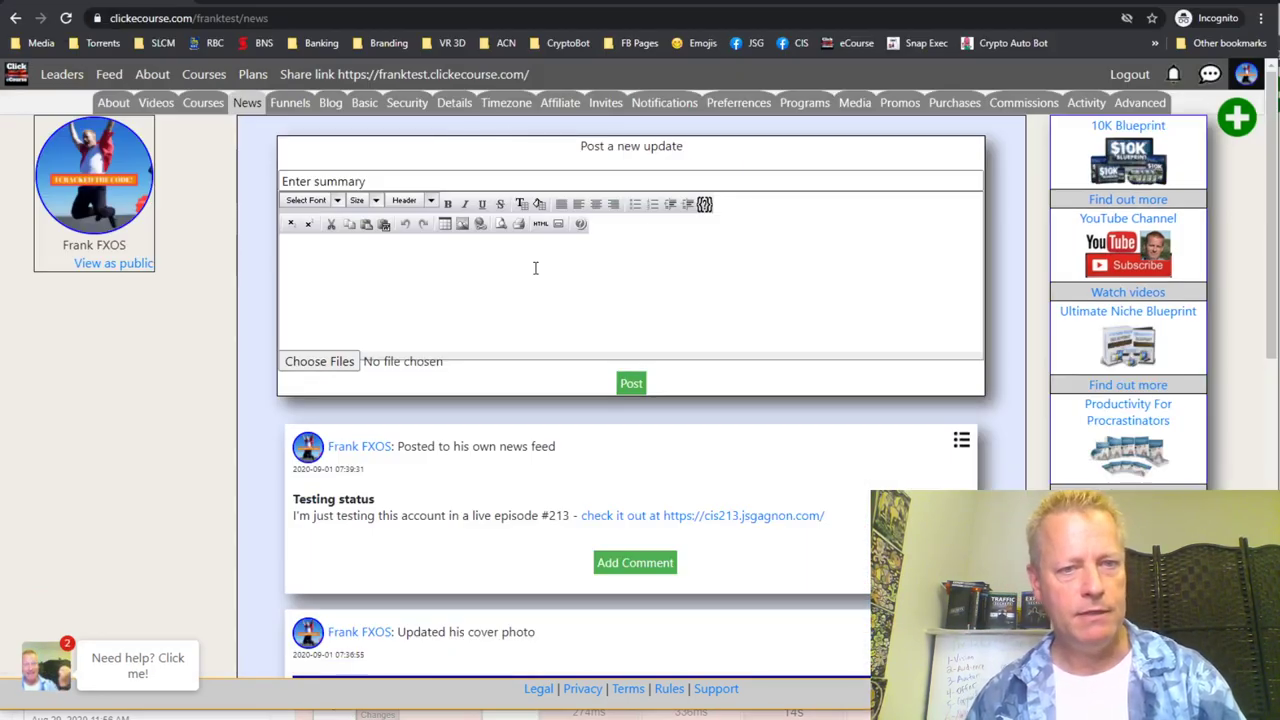
pyautogui.click(962, 442)
pyautogui.click(930, 450)
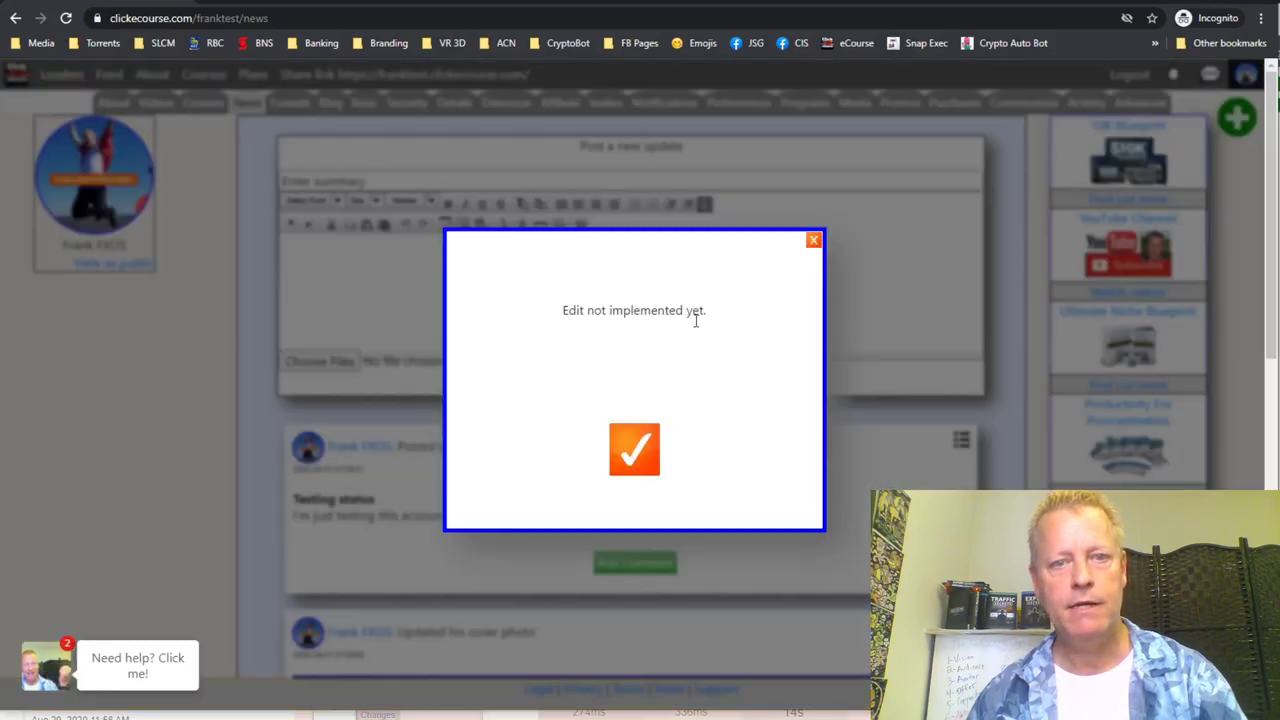
pyautogui.click(648, 458)
# - Copy the published post's message and 'Testing status' title into a new update
pyautogui.moveTo(834, 524); pyautogui.dragTo(295, 520)
pyautogui.hotkey('ctrl', 'c')
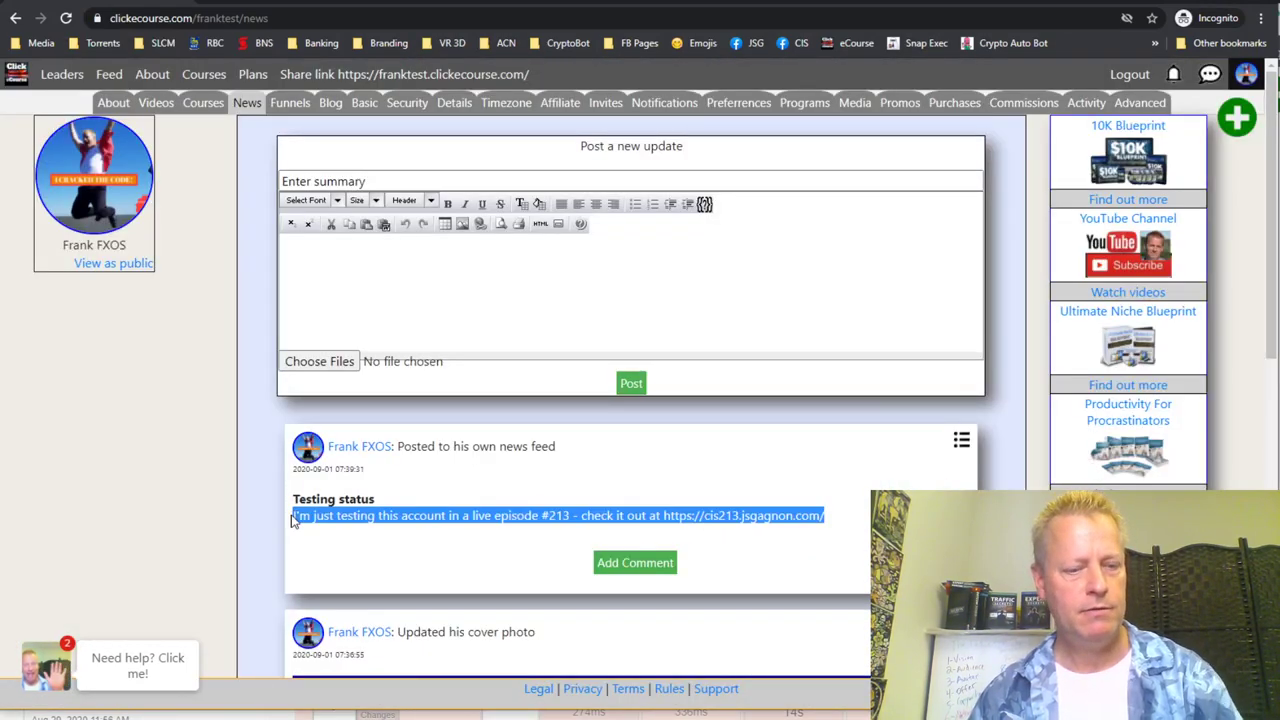
pyautogui.click(379, 301)
pyautogui.hotkey('ctrl', 'v')
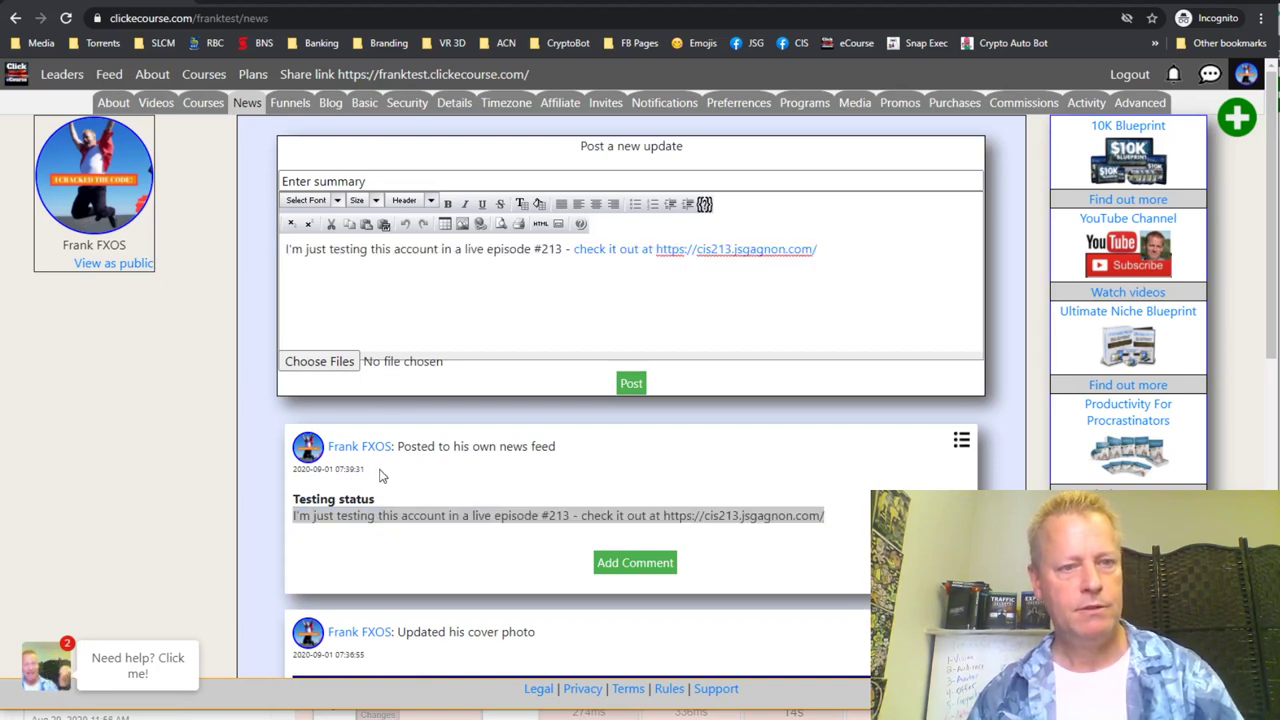
pyautogui.moveTo(381, 499); pyautogui.dragTo(299, 503)
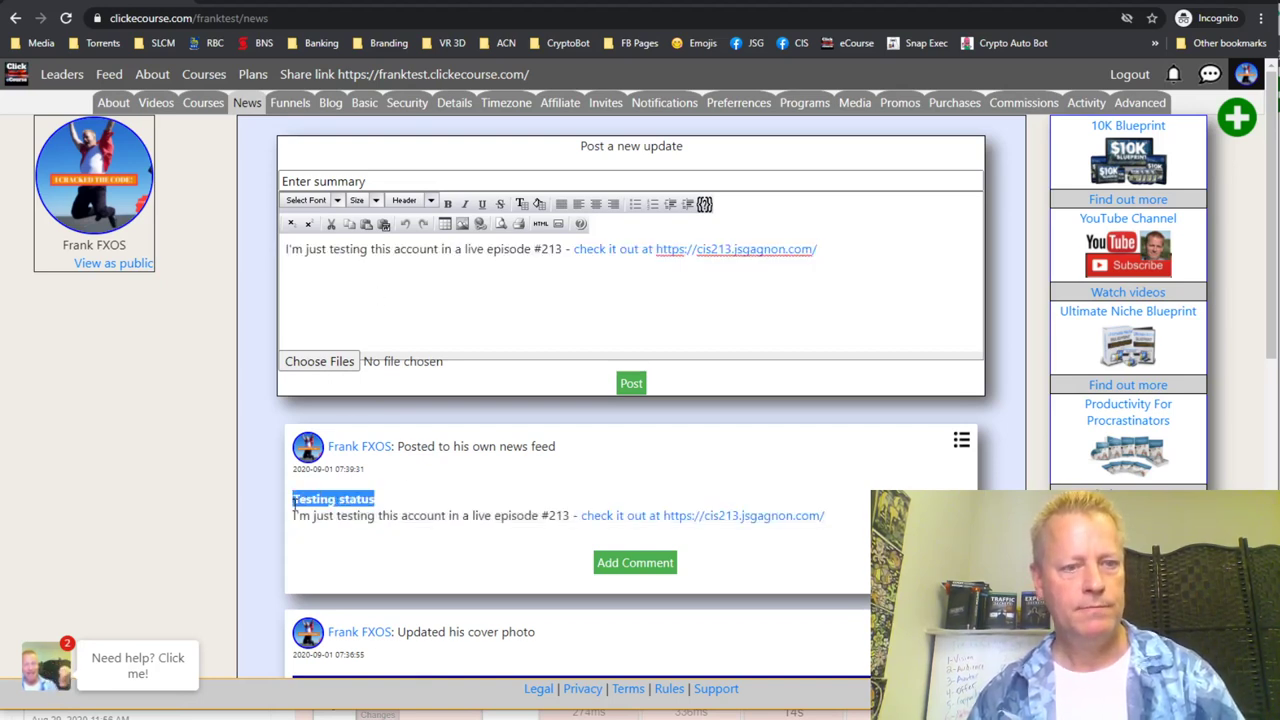
pyautogui.click(378, 182)
pyautogui.write('Testing status')
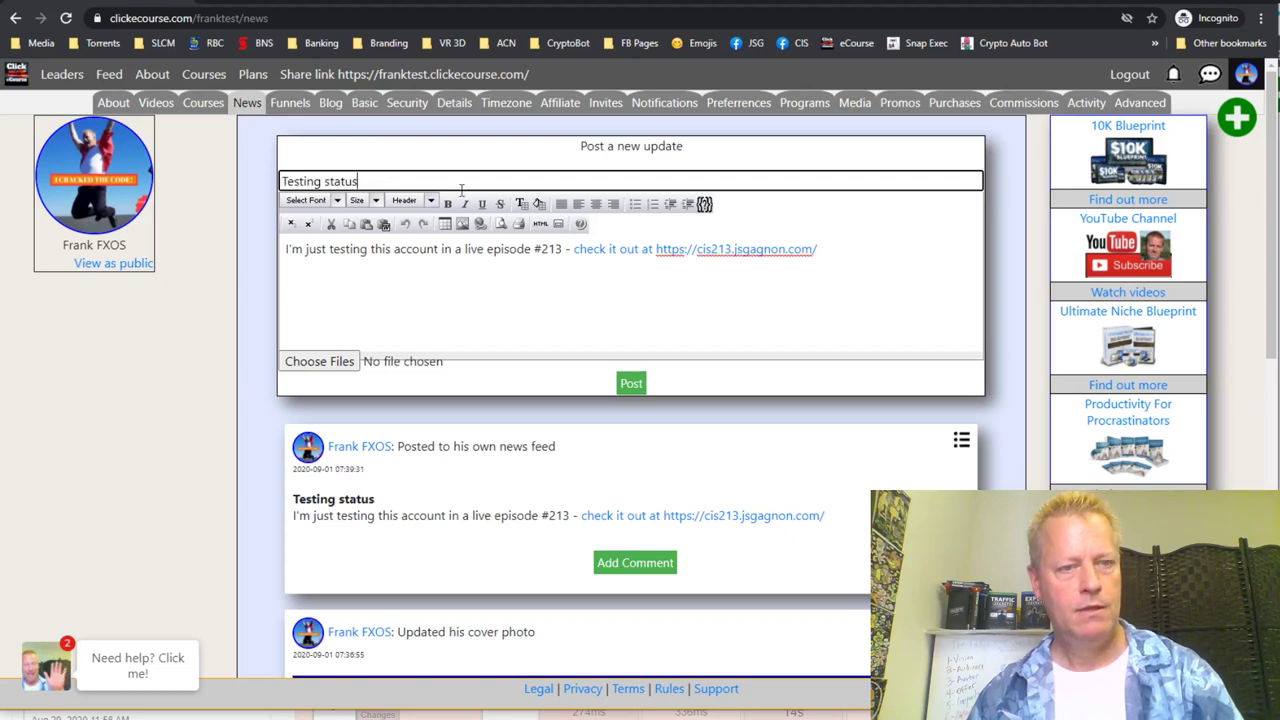
pyautogui.click(456, 261)
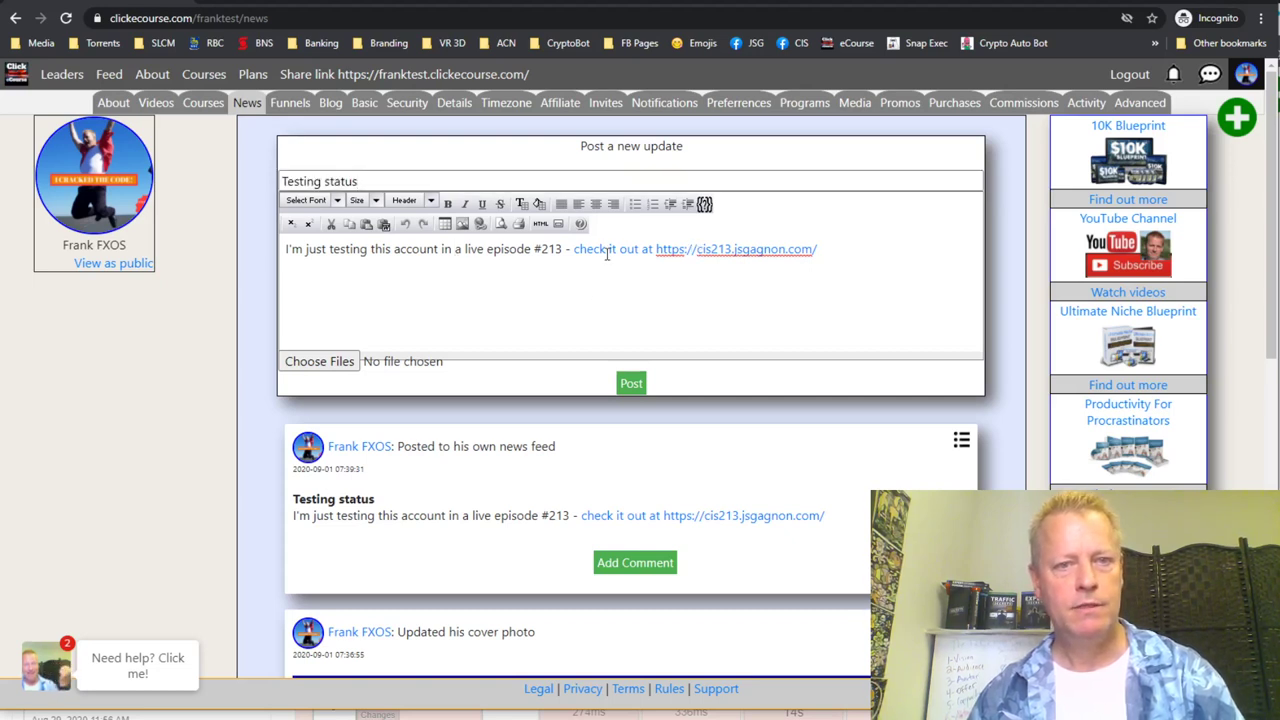
pyautogui.click(480, 223)
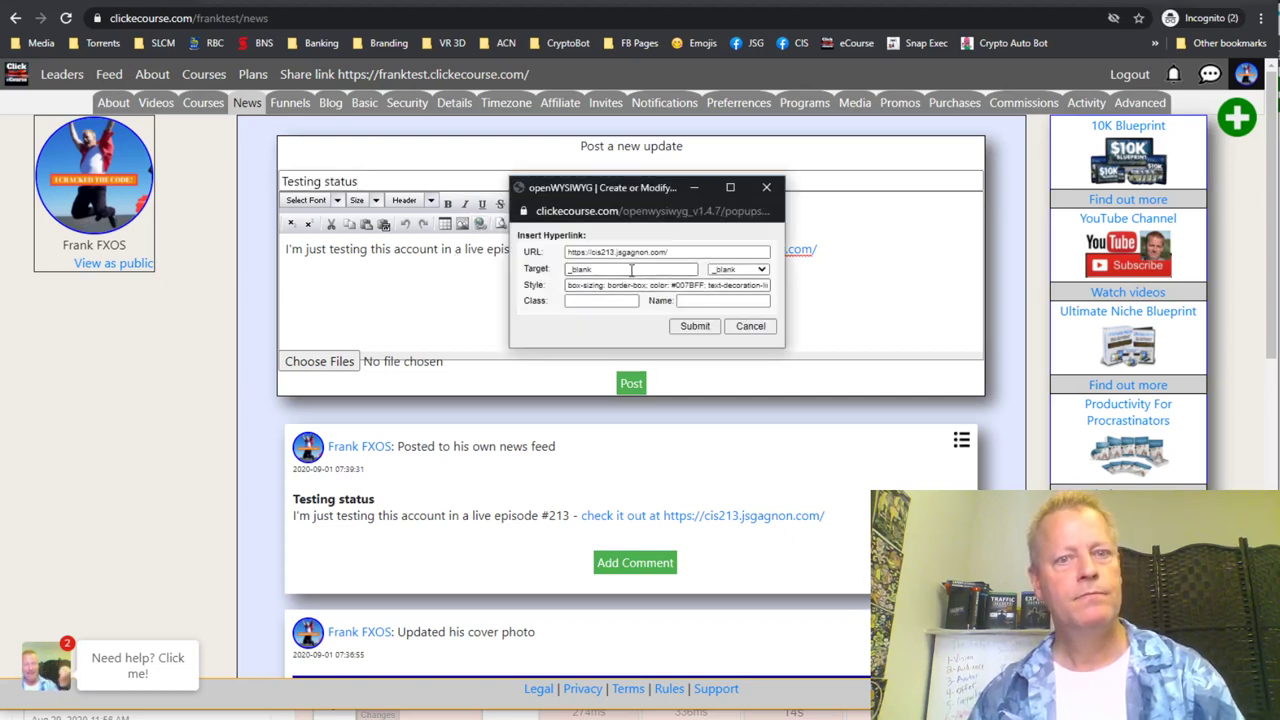
pyautogui.doubleClick(588, 252)
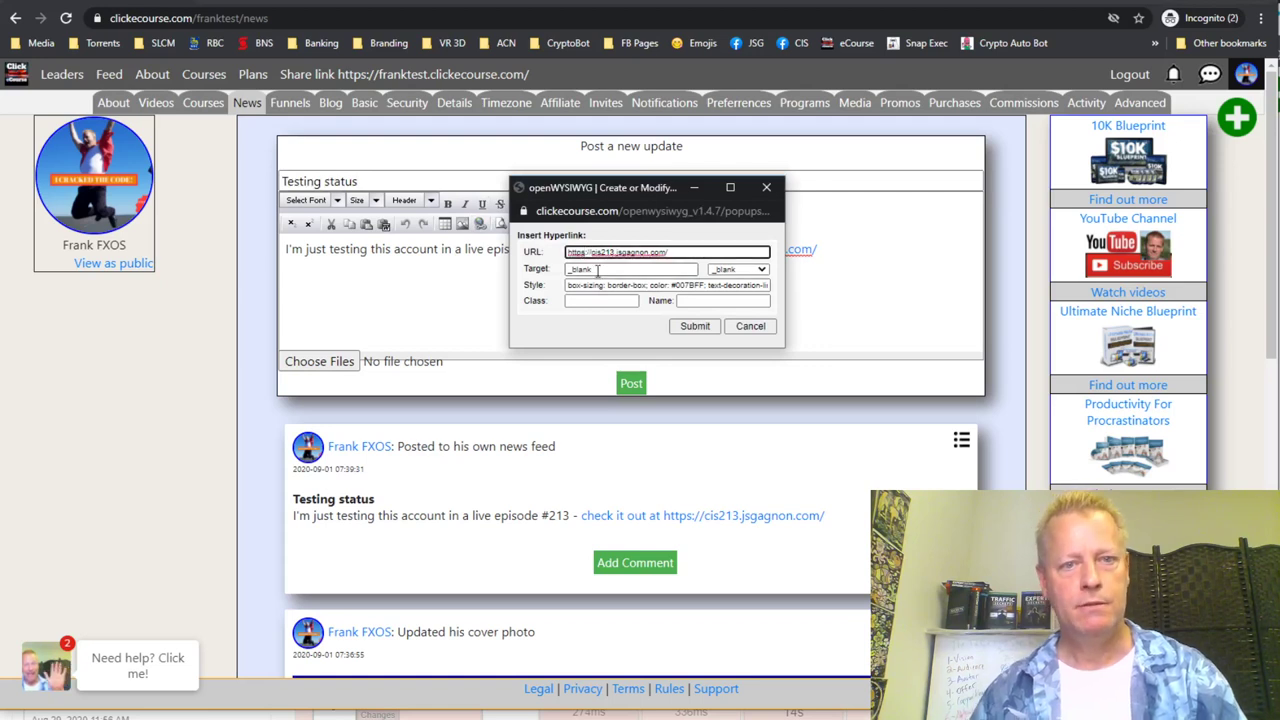
pyautogui.click(690, 328)
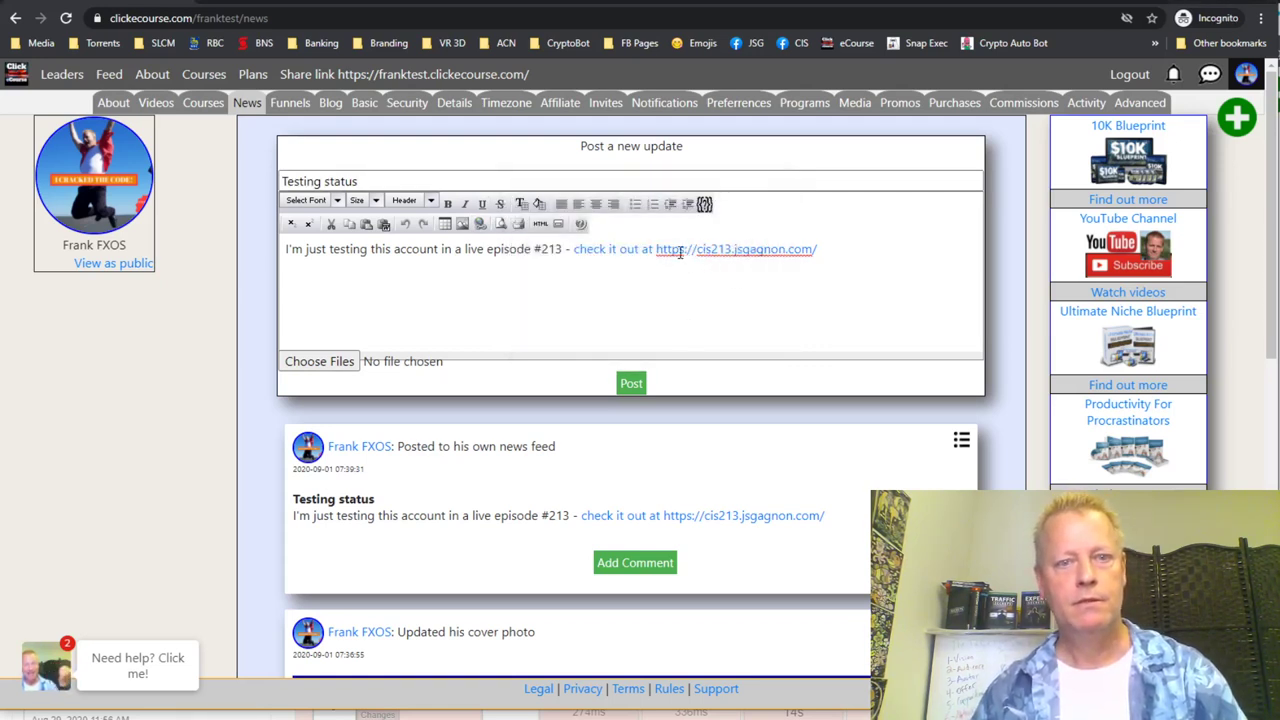
pyautogui.press('BackSpace')
pyautogui.write(':')
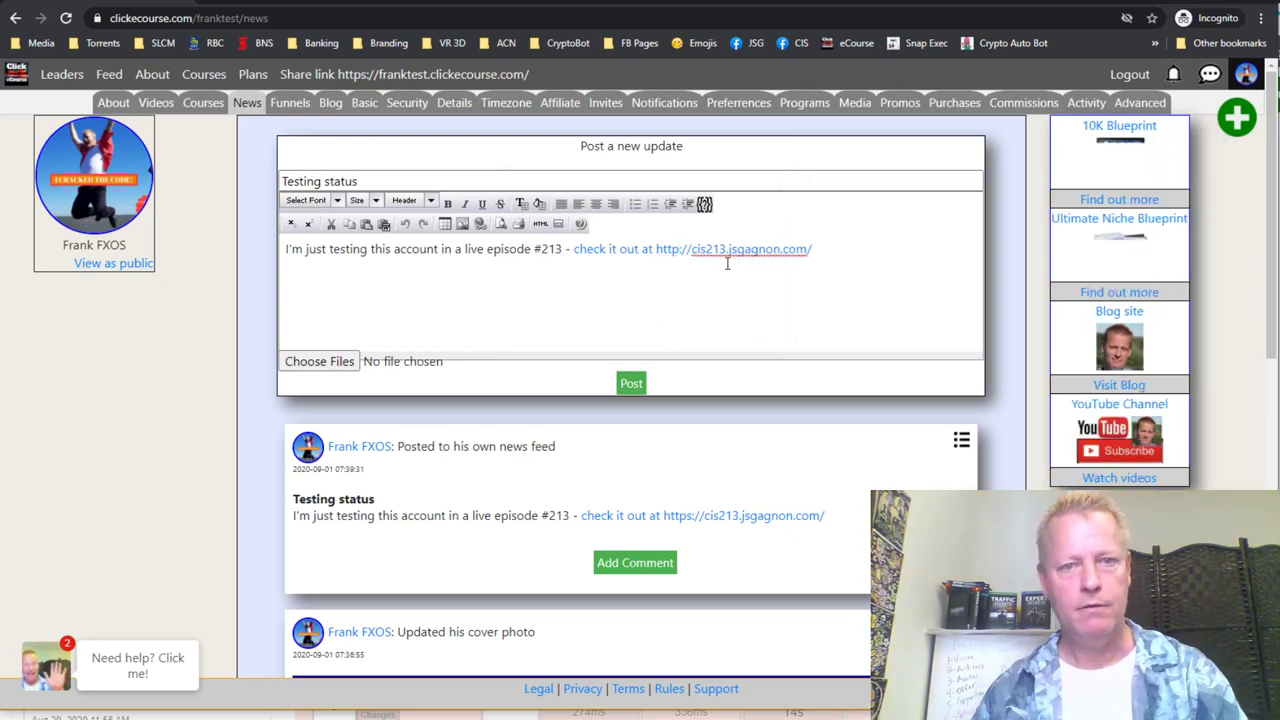
pyautogui.click(631, 385)
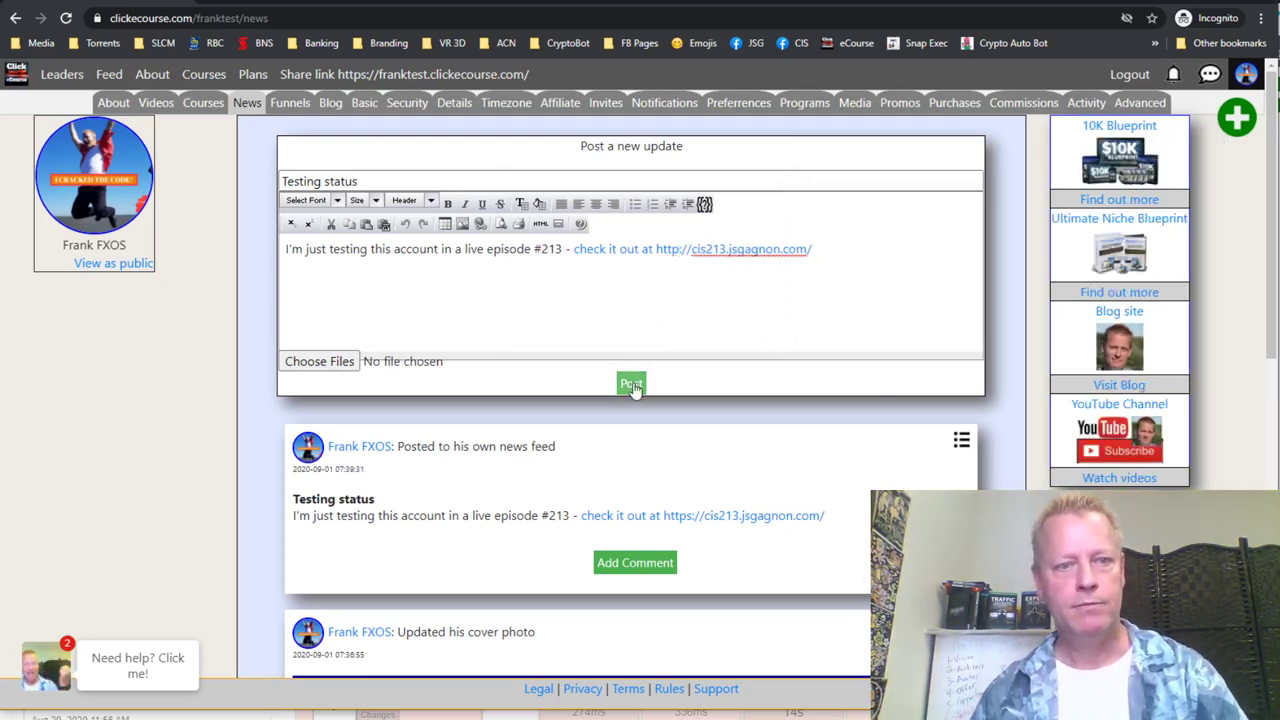
# - Delete the older duplicate Testing status post and dismiss the deletion notice
pyautogui.scroll(-3, 500, 500)
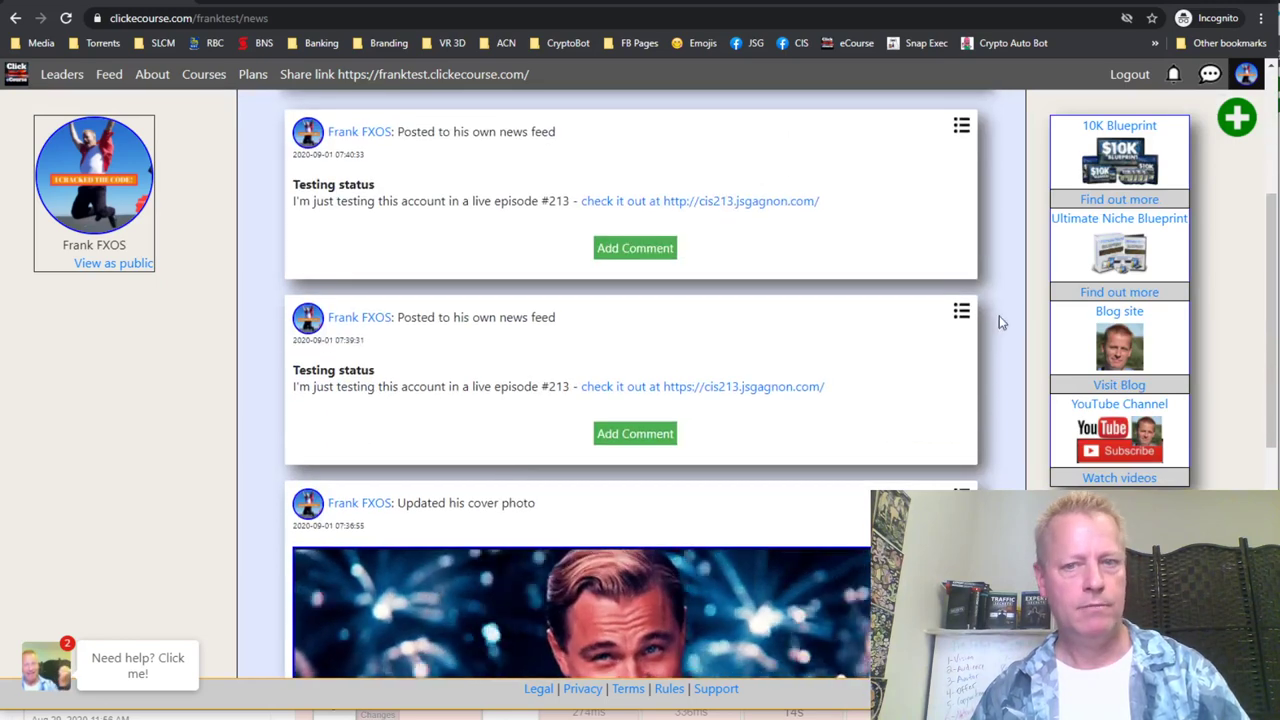
pyautogui.click(965, 322)
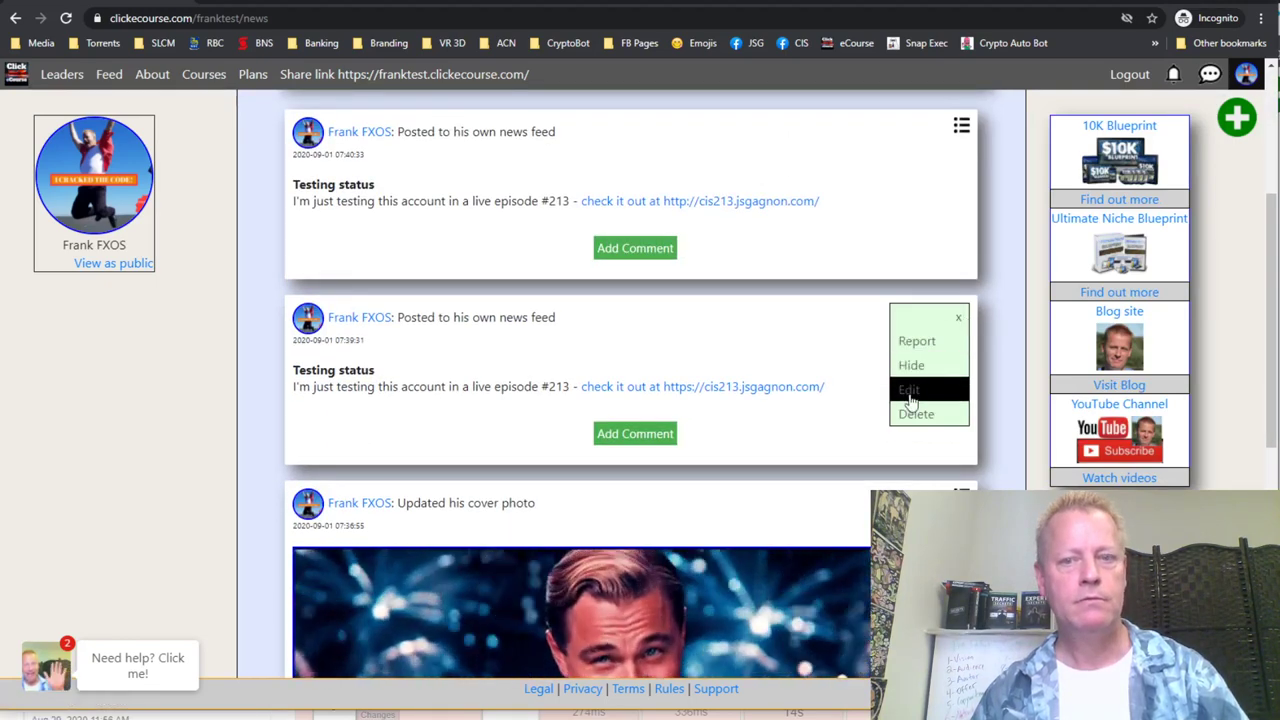
pyautogui.click(910, 410)
pyautogui.click(740, 389)
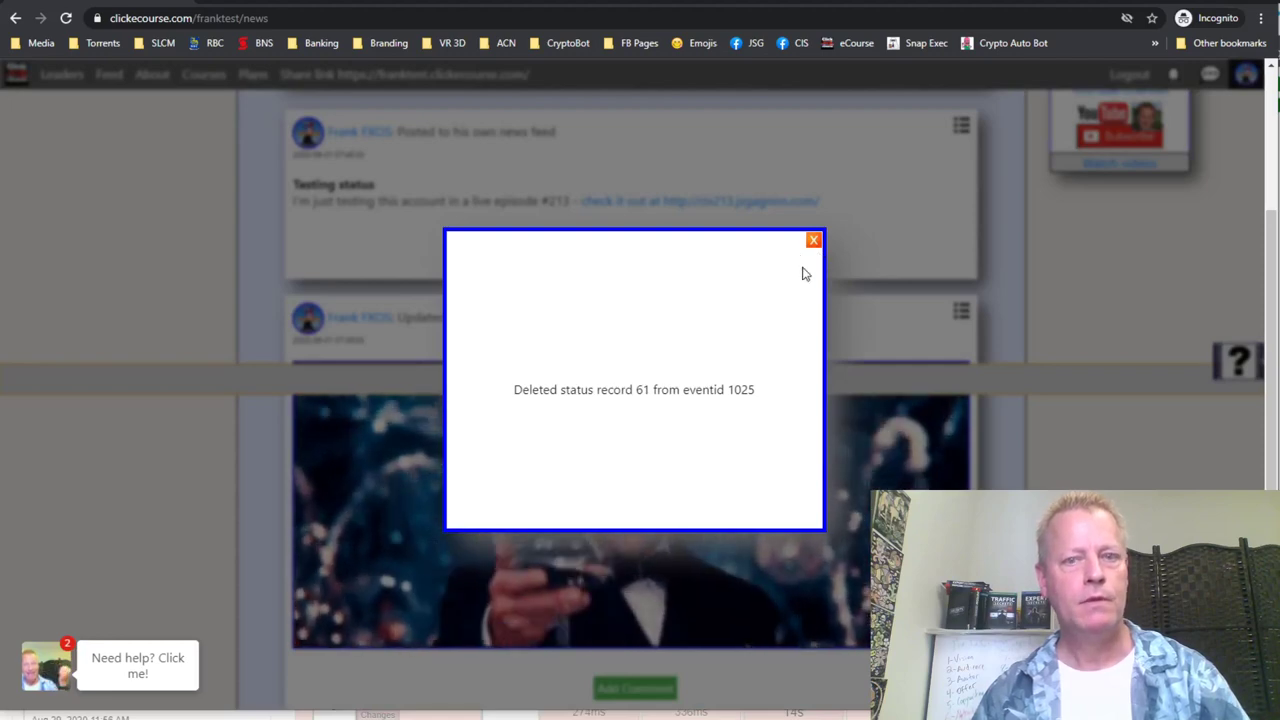
pyautogui.click(813, 241)
pyautogui.scroll(3, 214, 149)
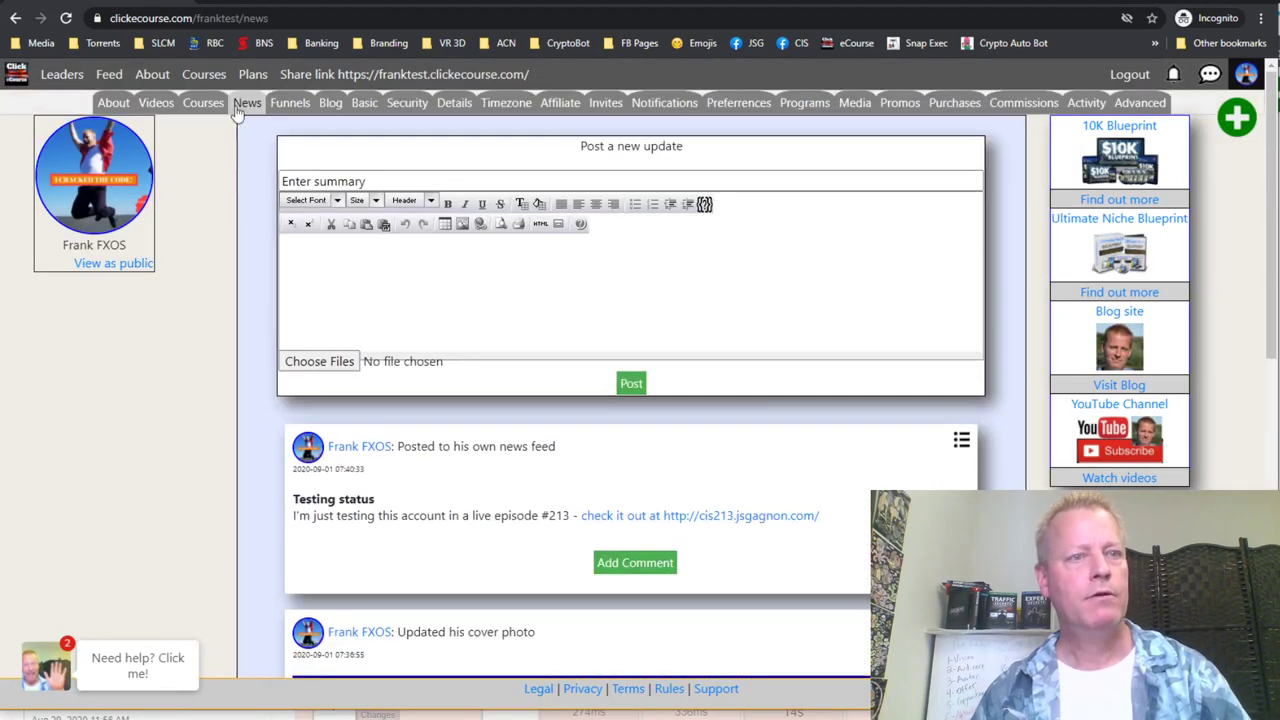
pyautogui.hotkey('alt', 'Tab')
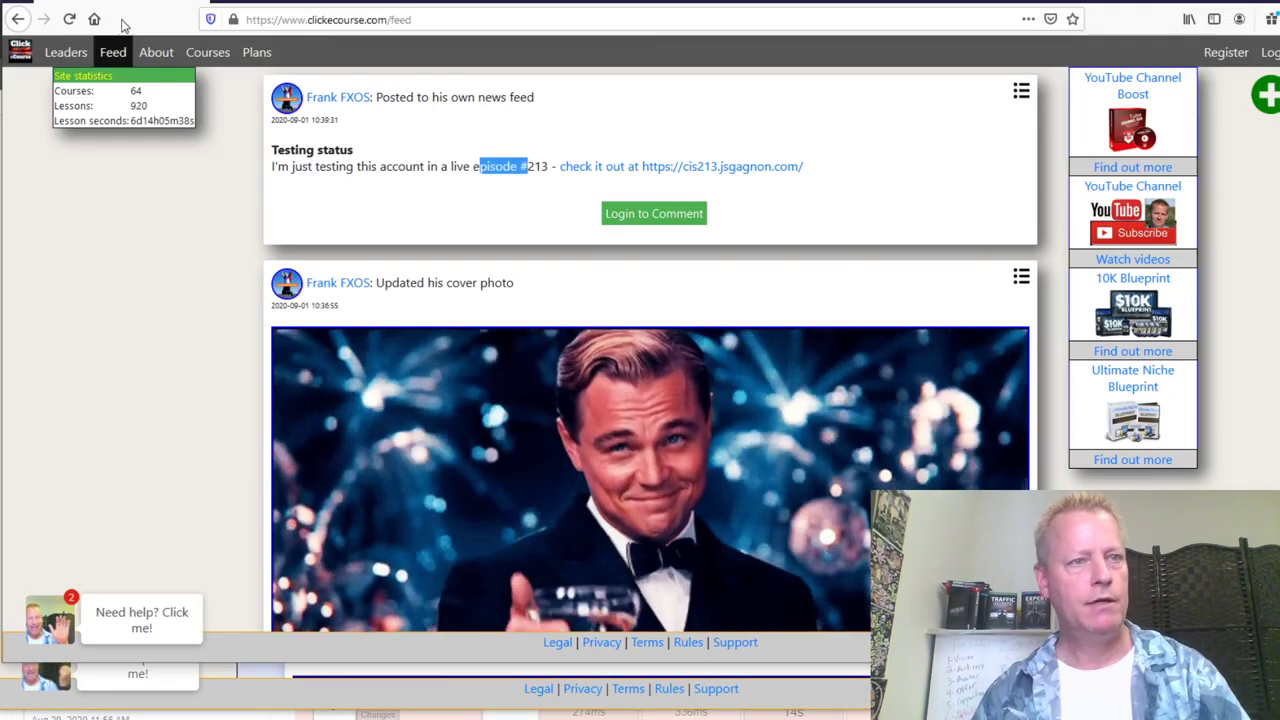
pyautogui.click(76, 21)
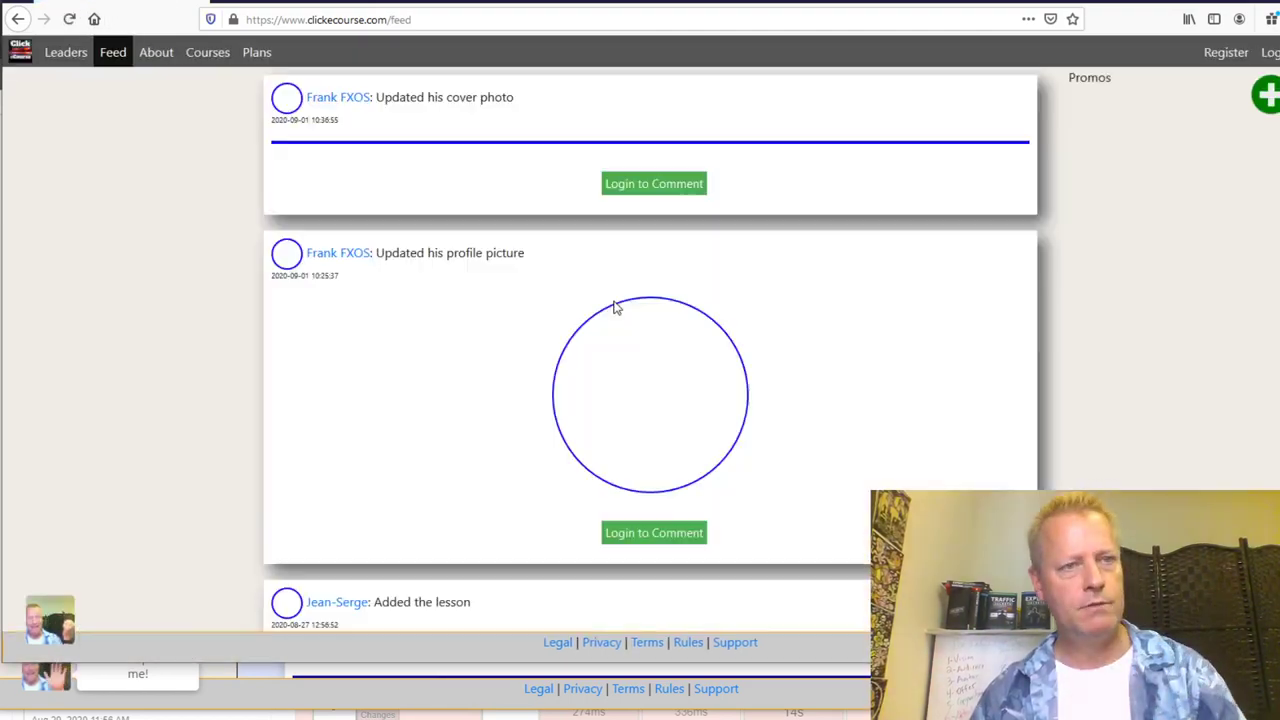
pyautogui.scroll(-7, 486, 449)
pyautogui.scroll(7, 486, 449)
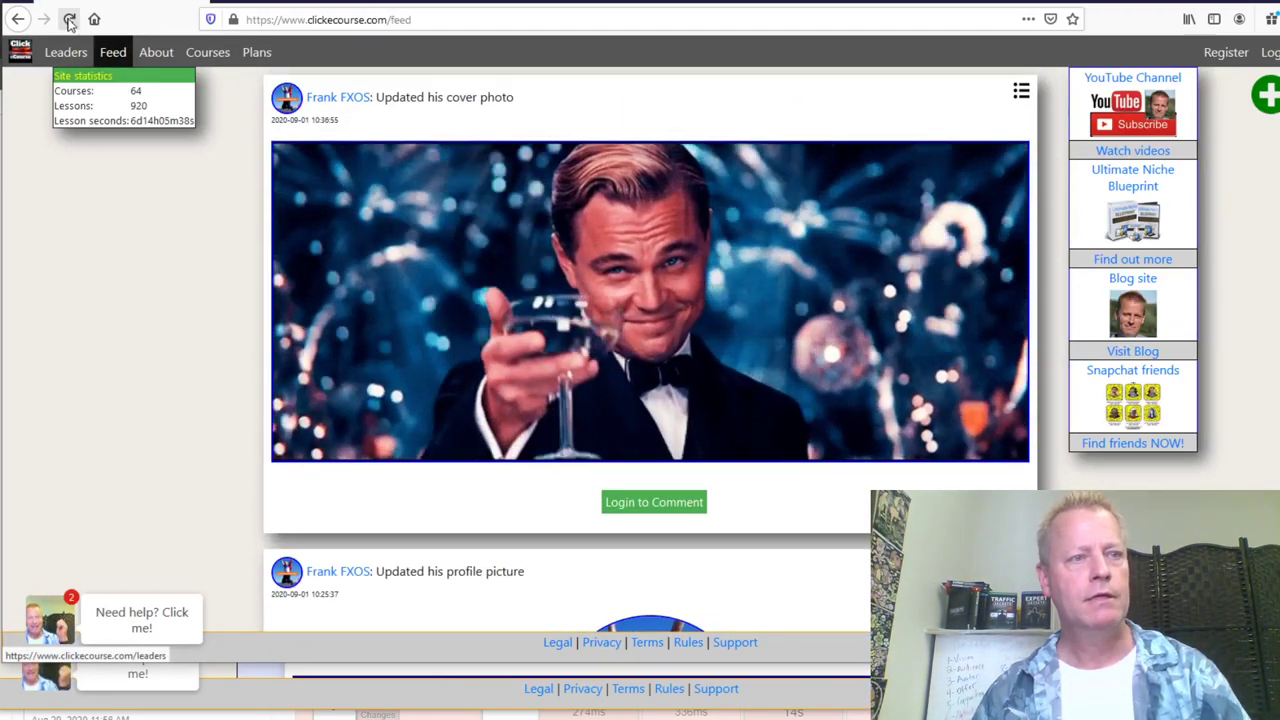
pyautogui.click(68, 19)
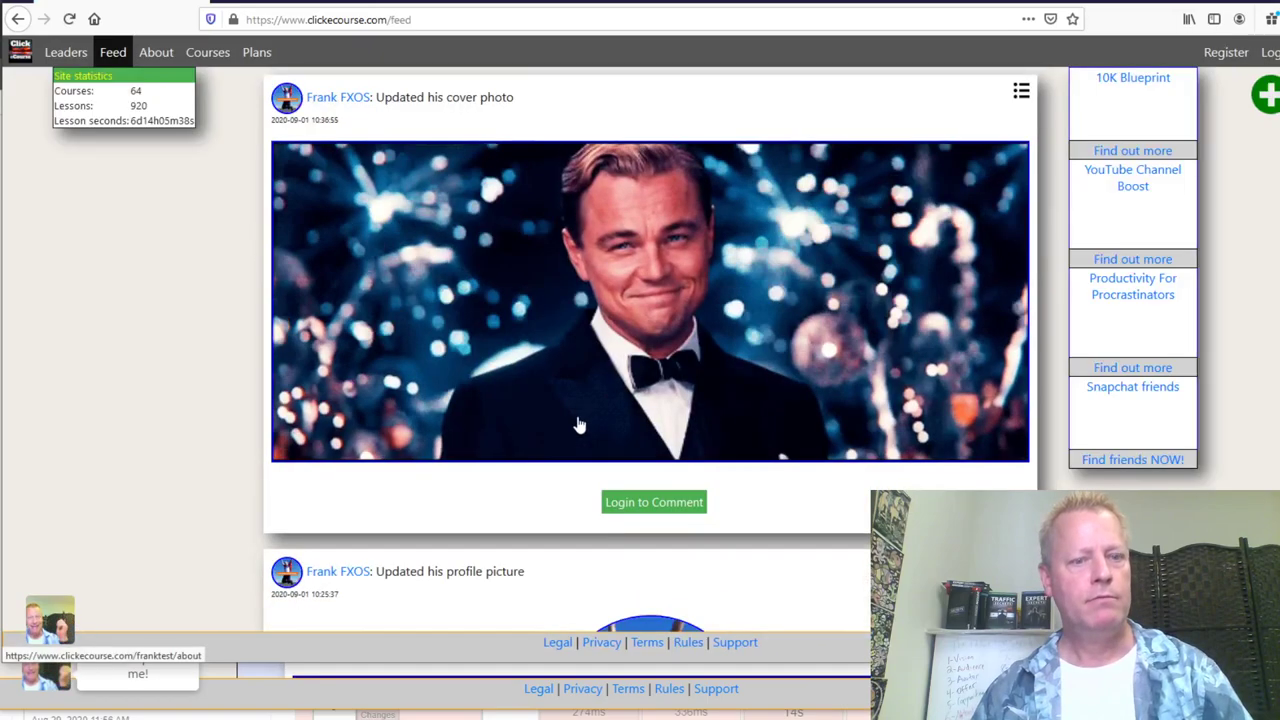
pyautogui.scroll(-5, 566, 410)
pyautogui.scroll(5, 566, 410)
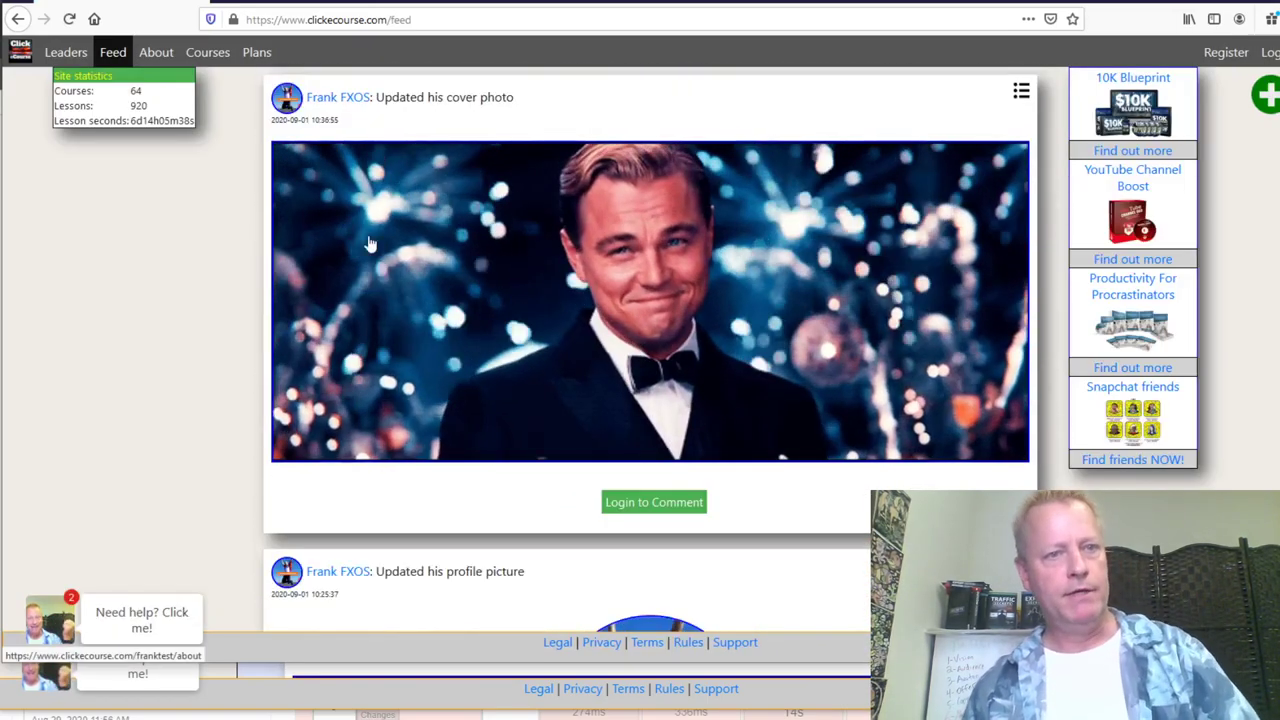
pyautogui.click(69, 19)
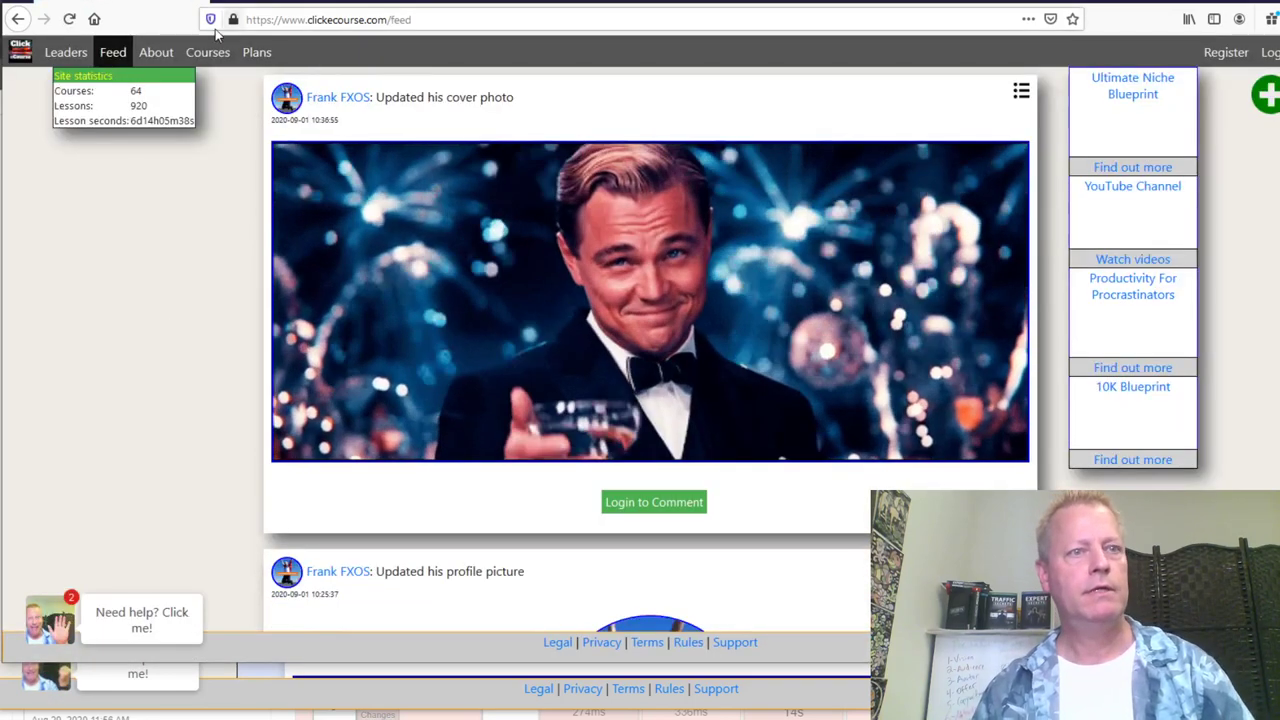
pyautogui.hotkey('alt', 'Tab')
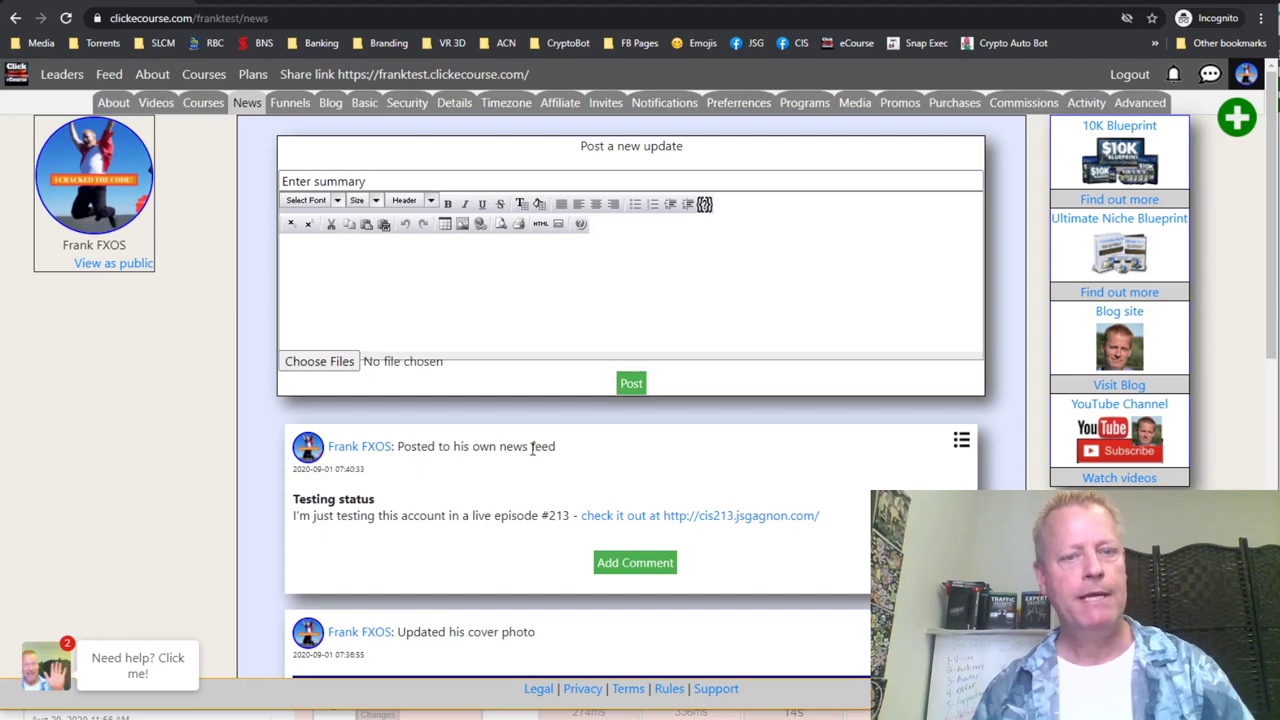
pyautogui.scroll(-4, 517, 503)
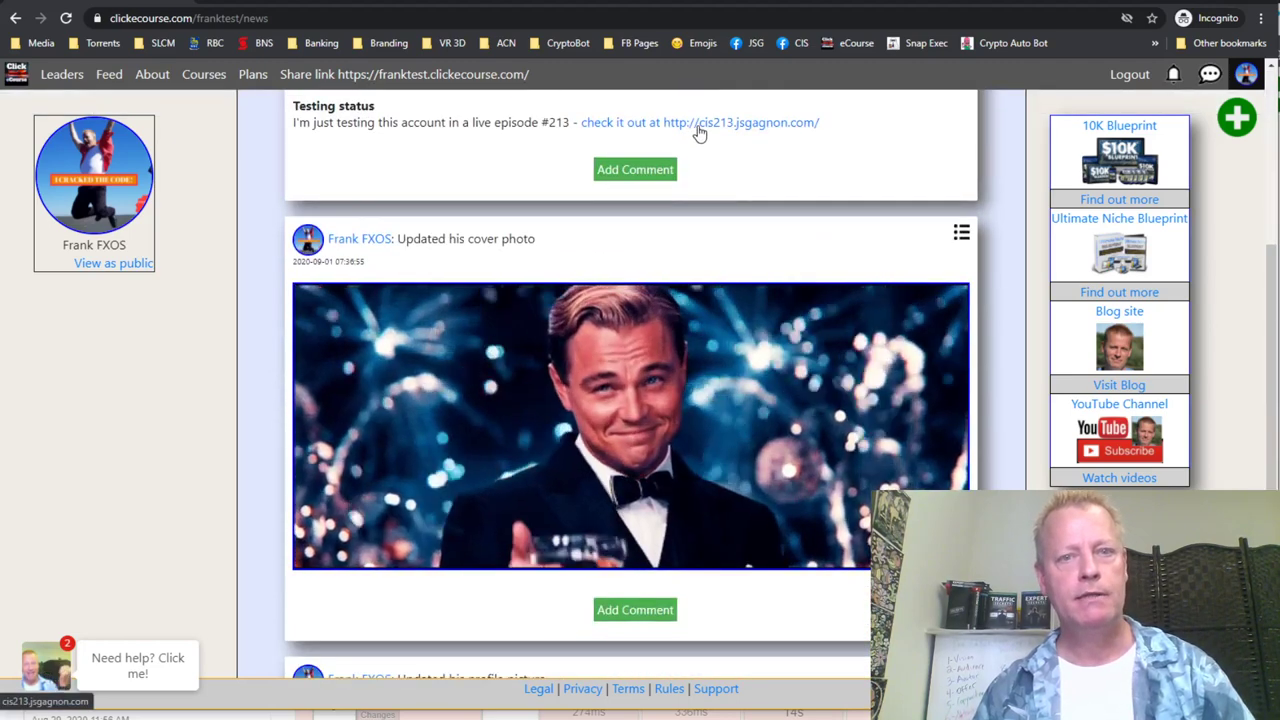
pyautogui.click(697, 128)
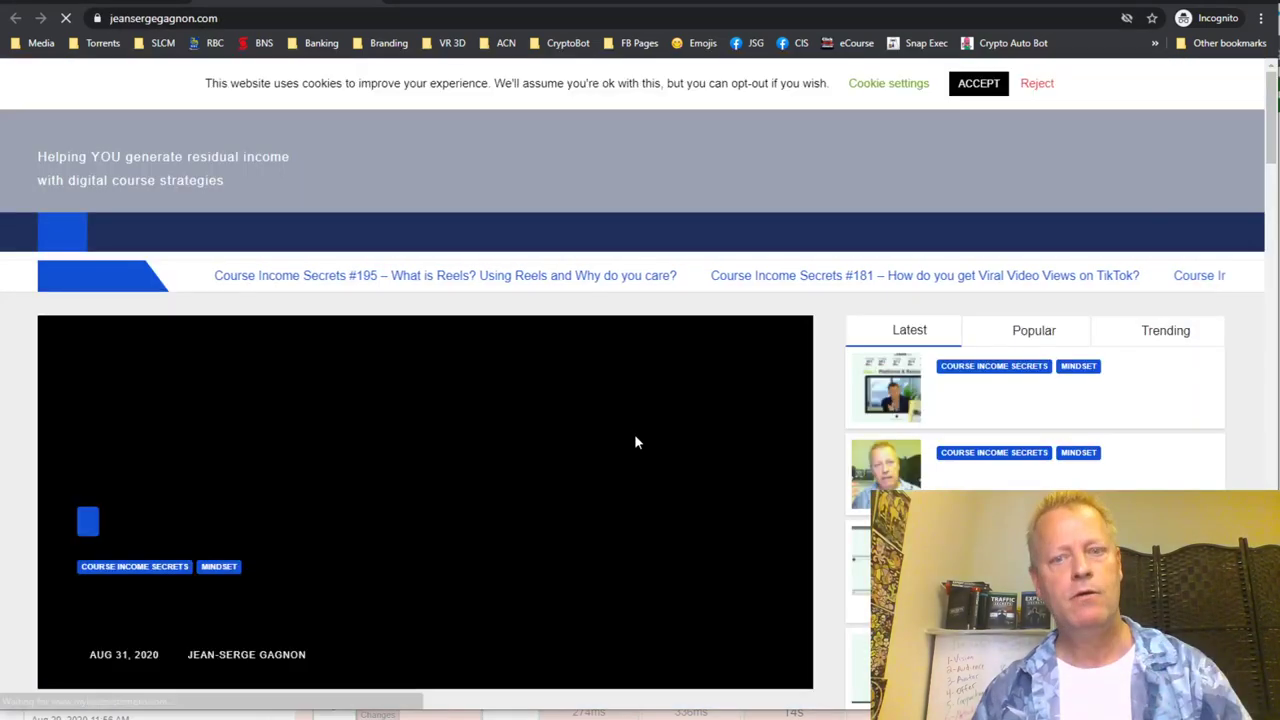
pyautogui.scroll(-5, 635, 440)
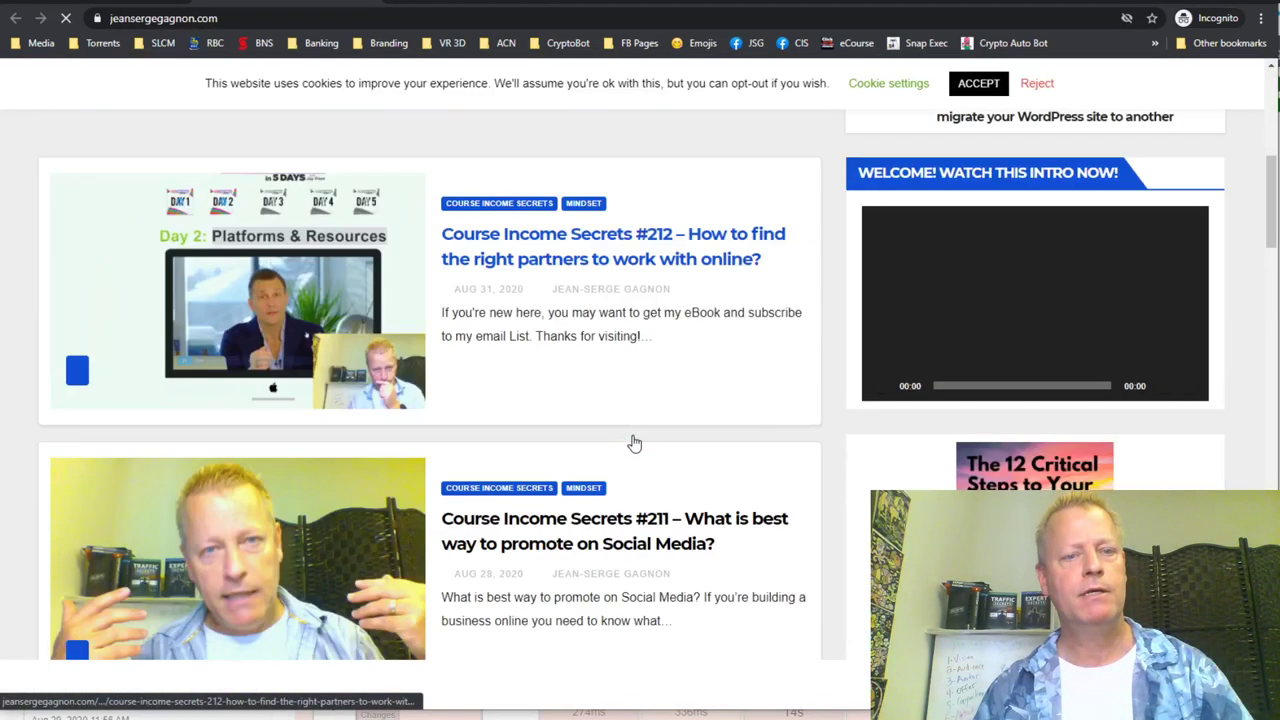
pyautogui.hotkey('ctrl', 'w')
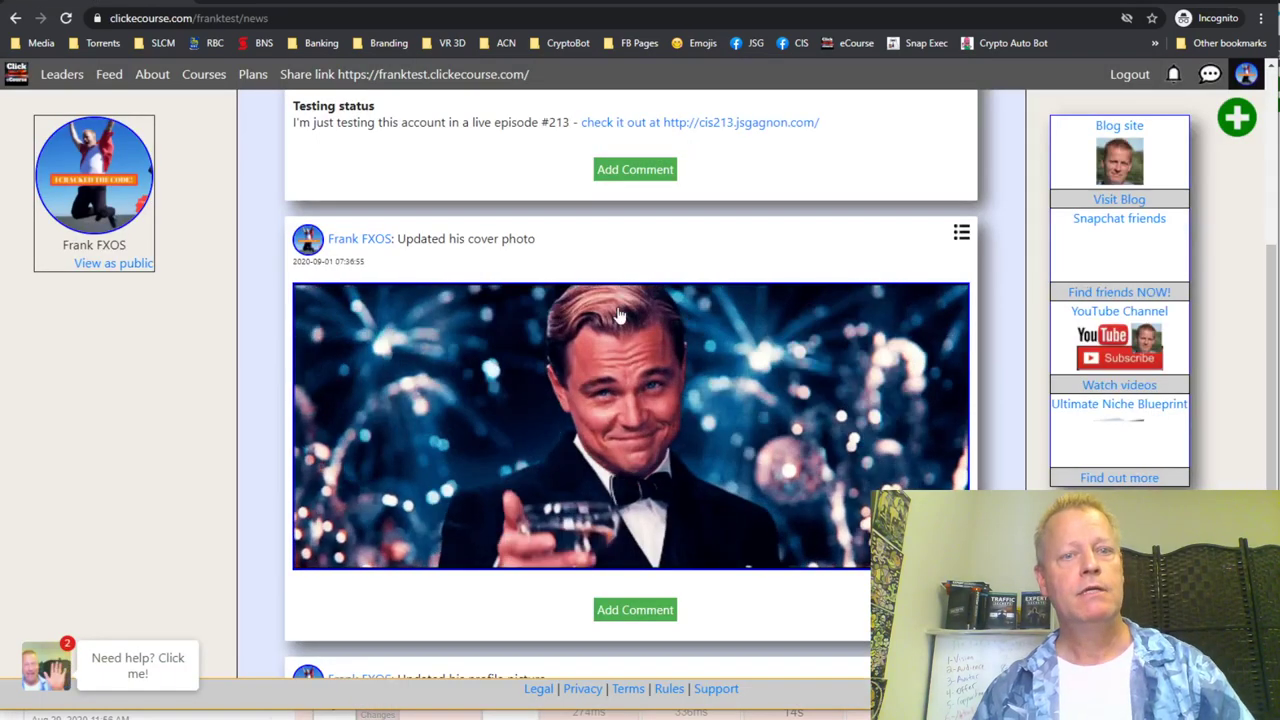
pyautogui.scroll(5, 620, 315)
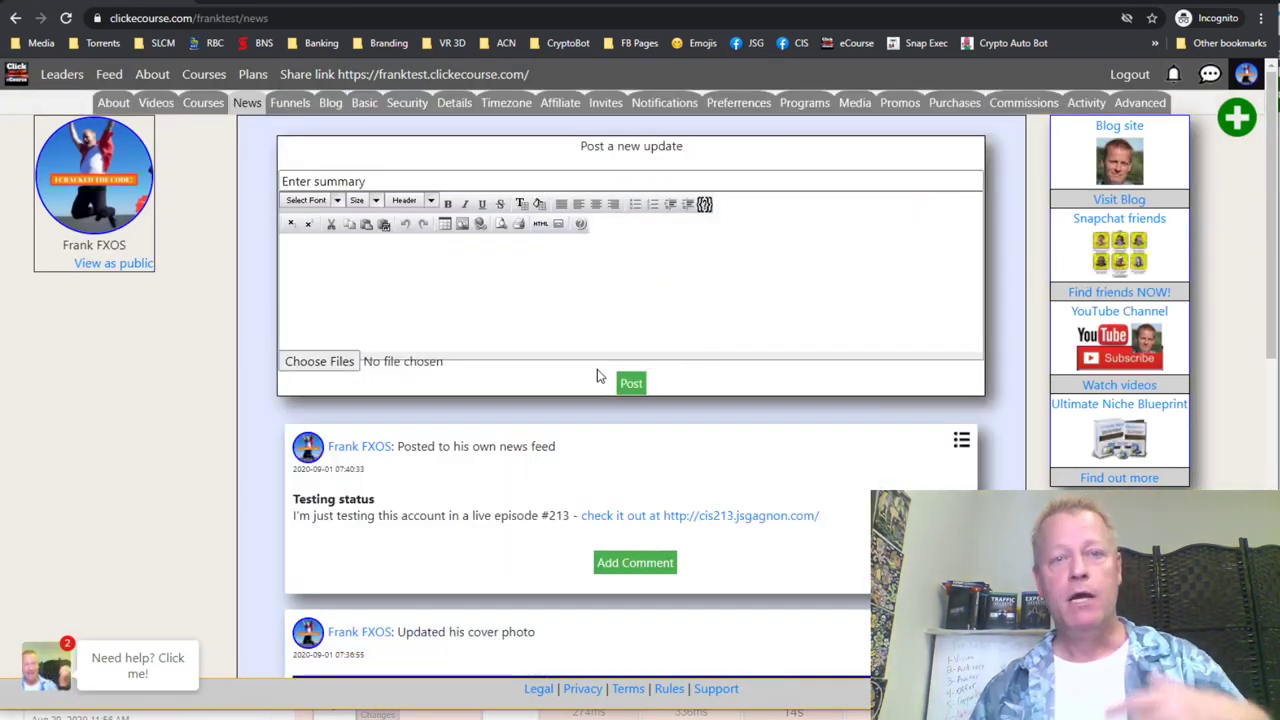
# - On the Feed page, draft 'Update post in the feed' starting 'Hey how's it goin', selecting 'live episode cis213.jsgagnon.com'
pyautogui.click(109, 74)
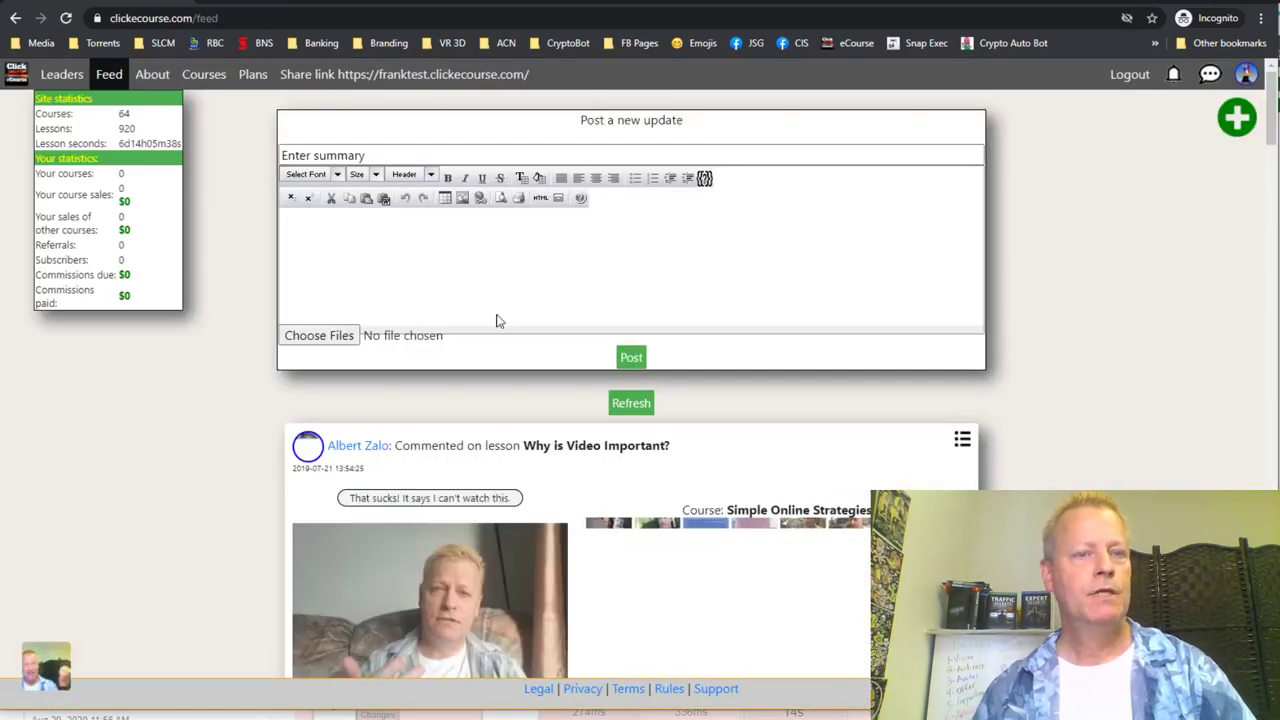
pyautogui.click(374, 153)
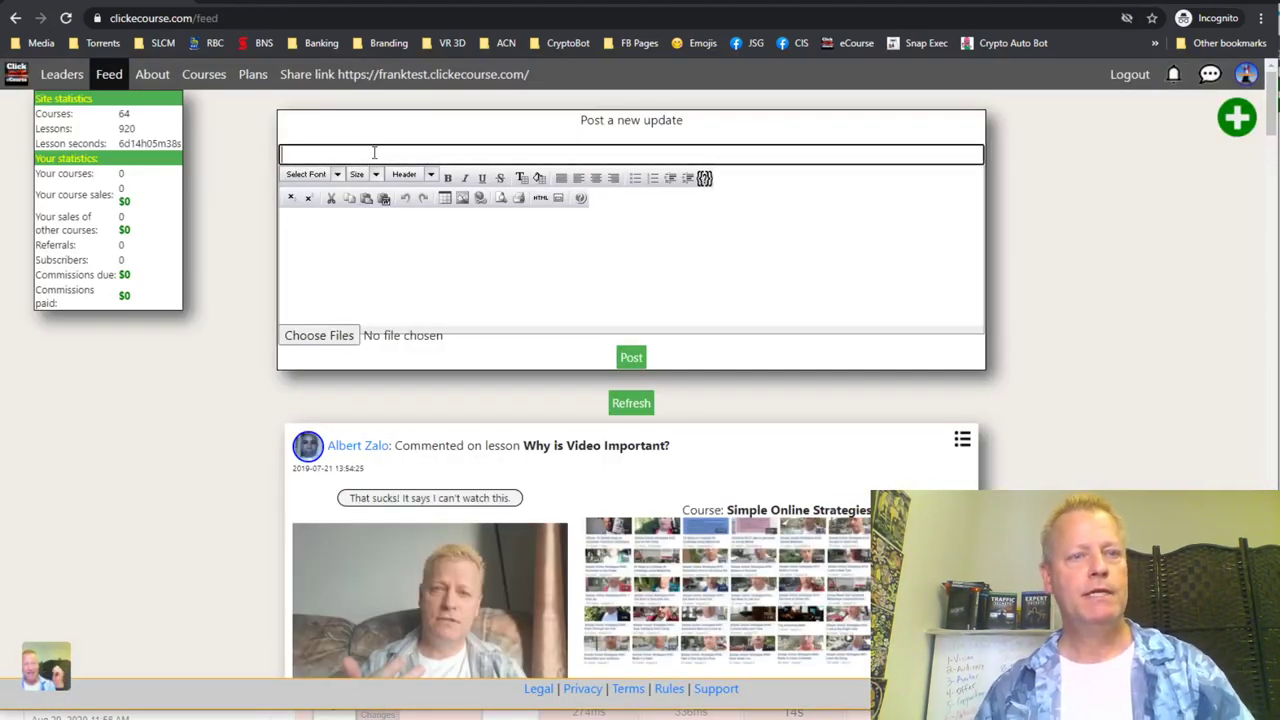
pyautogui.write('U')
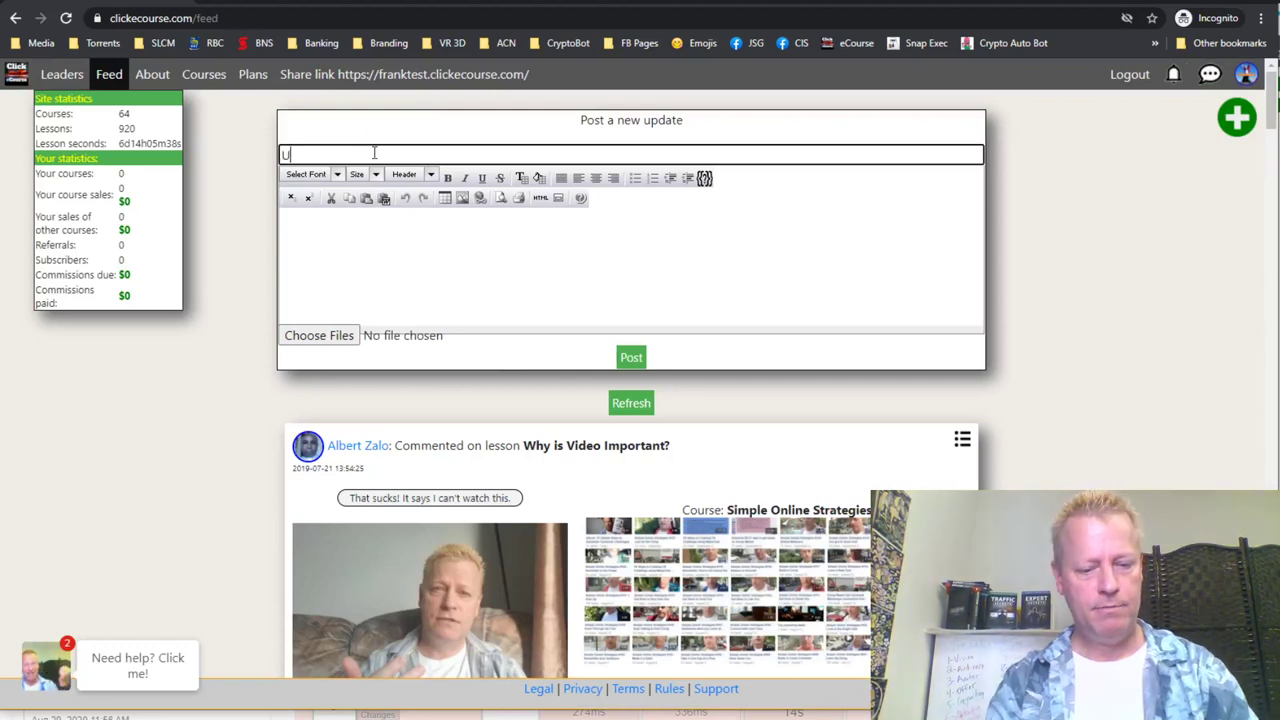
pyautogui.write('pdate post in the feed')
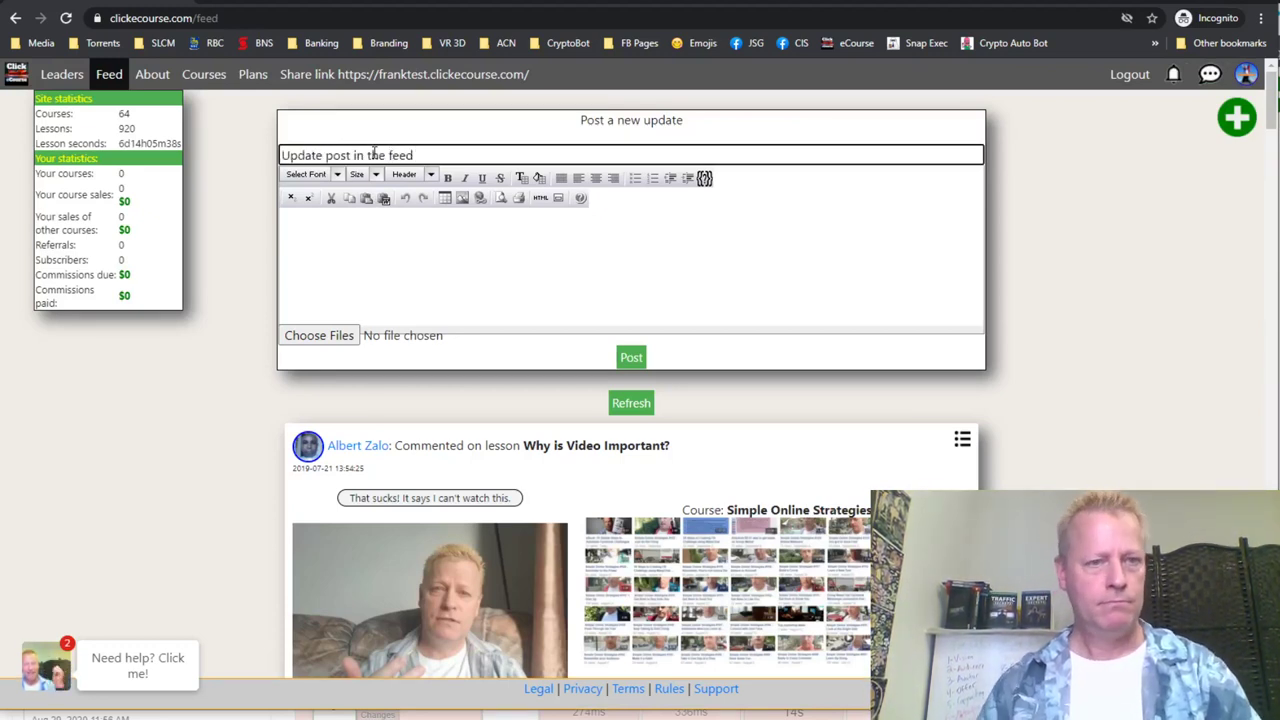
pyautogui.click(480, 279)
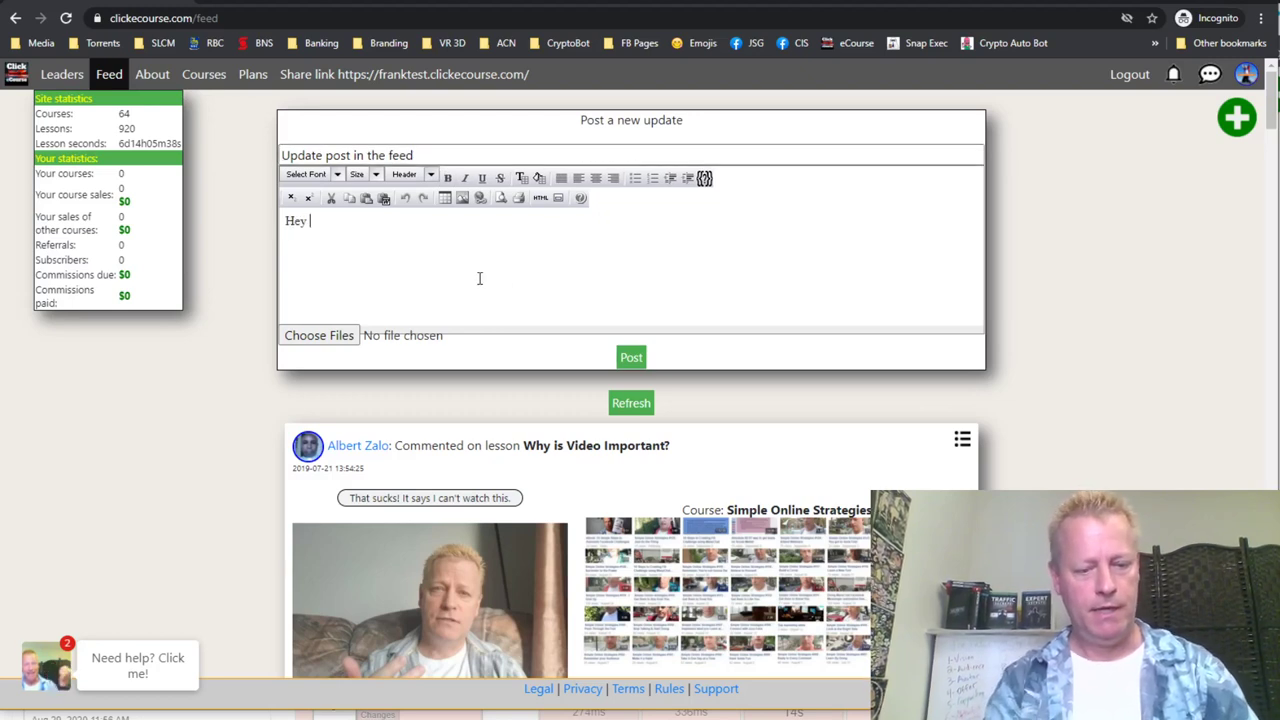
pyautogui.write("Hey how's it ")
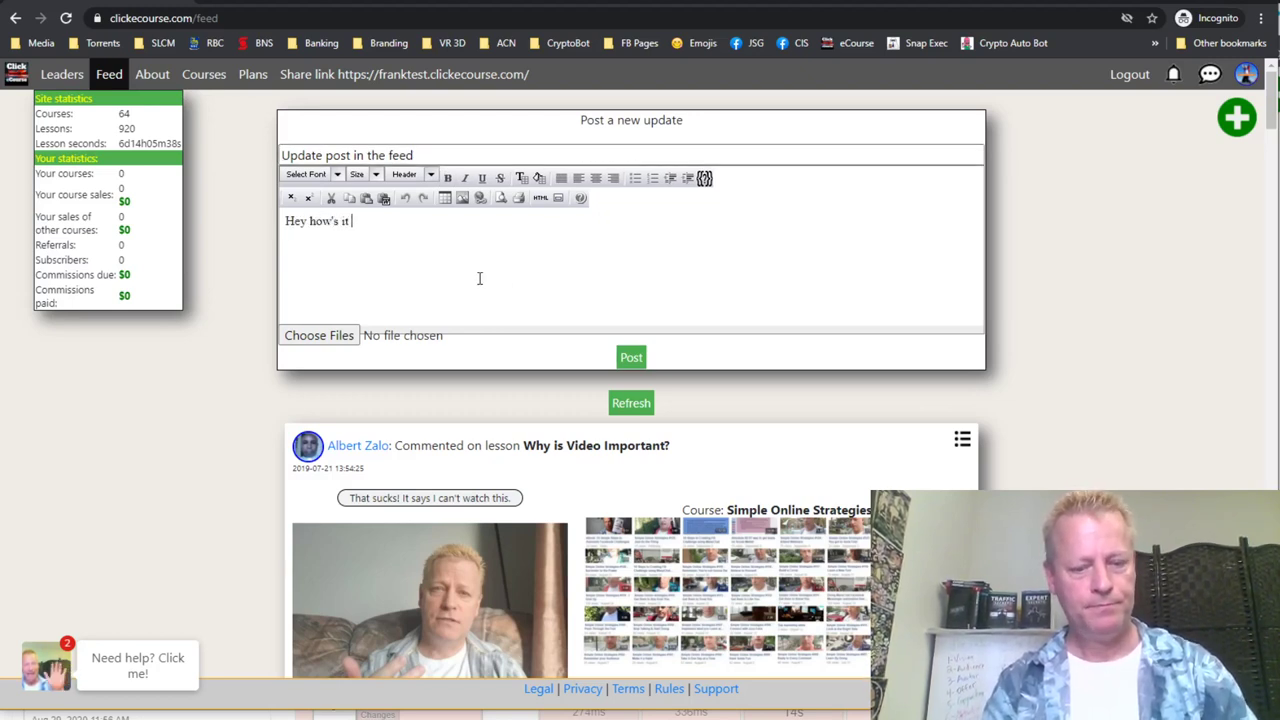
pyautogui.write('going?')
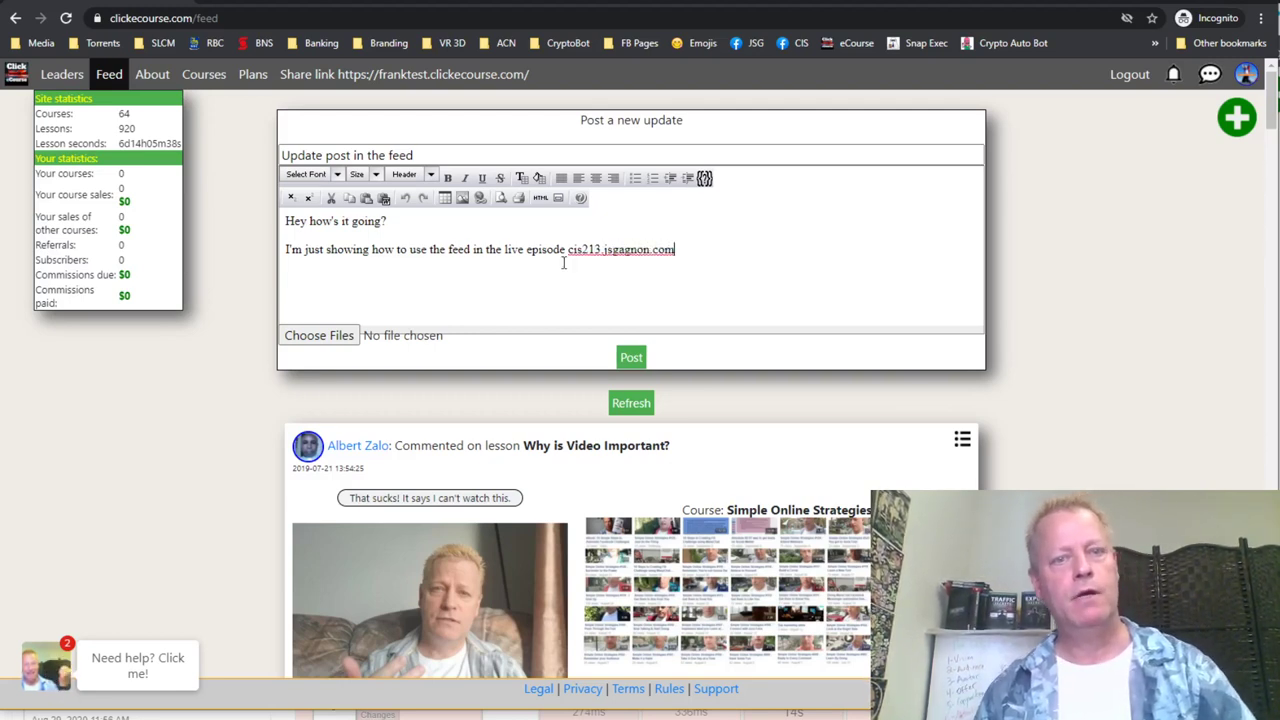
pyautogui.moveTo(677, 249); pyautogui.dragTo(510, 255)
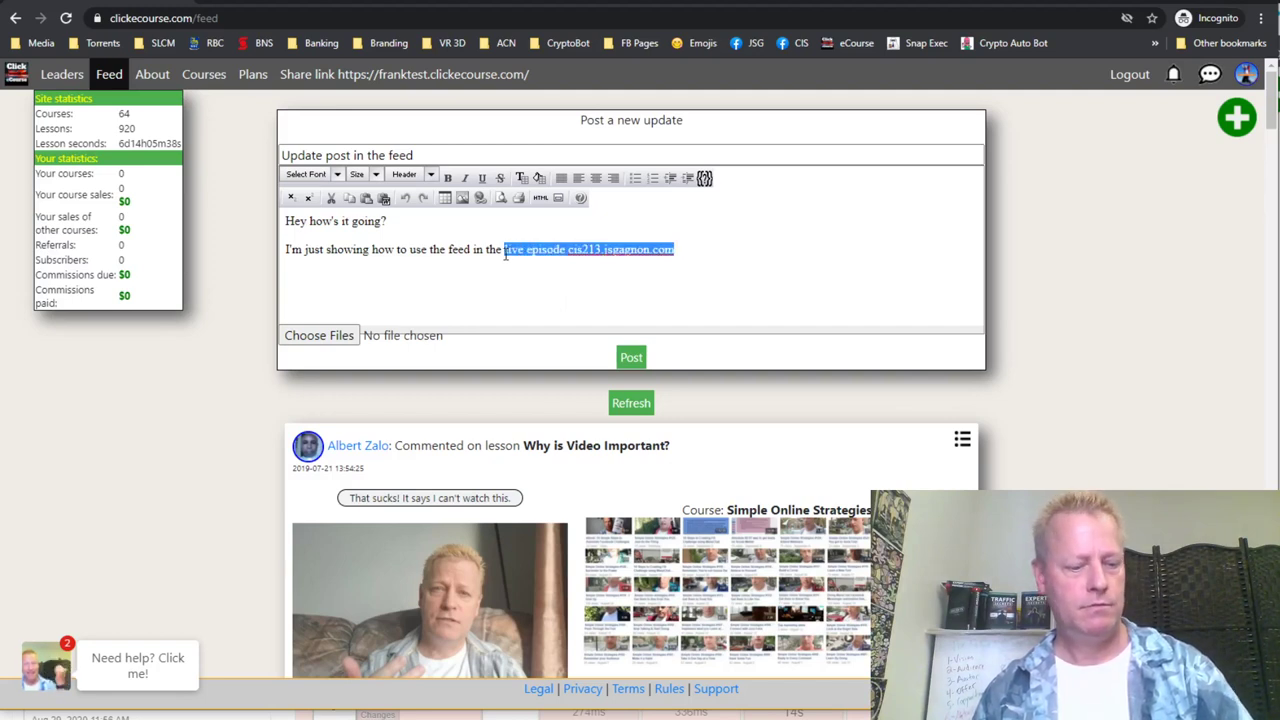
# - Hyperlink the selected live episode text to the episode address in a new window, and publish the update
pyautogui.click(481, 198)
pyautogui.write('ci')
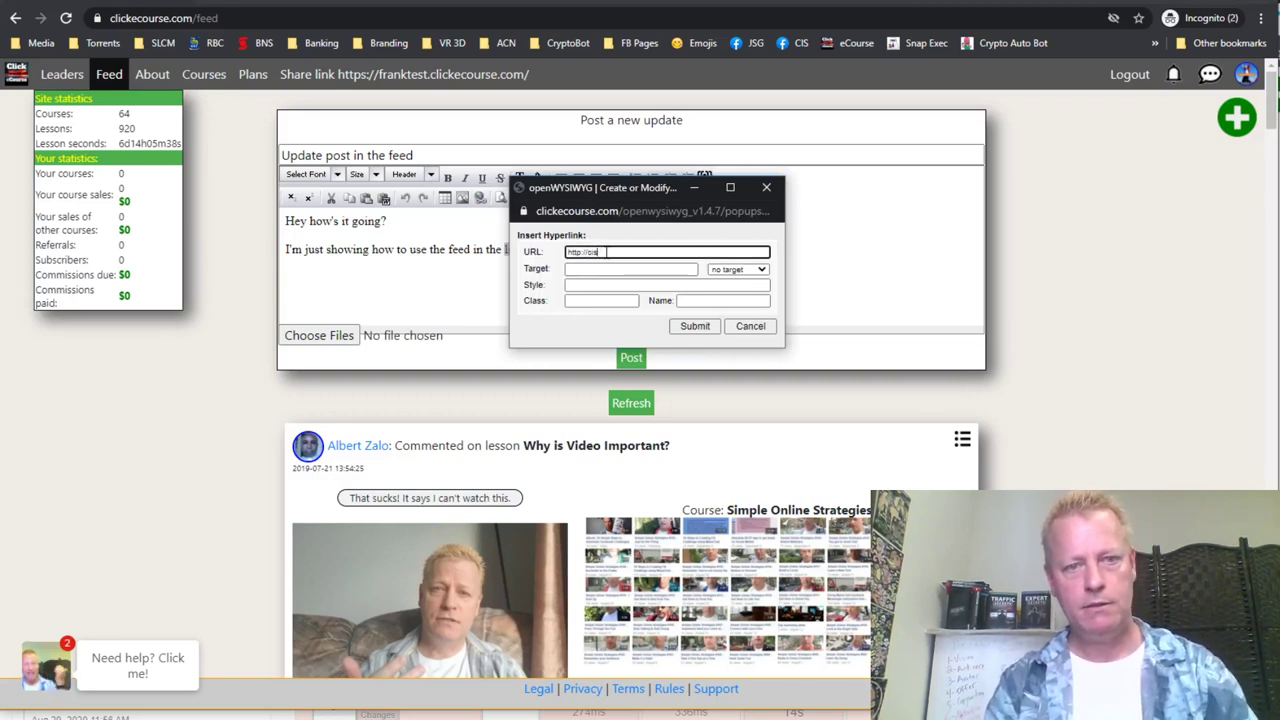
pyautogui.write('s218.jsgagnon.com')
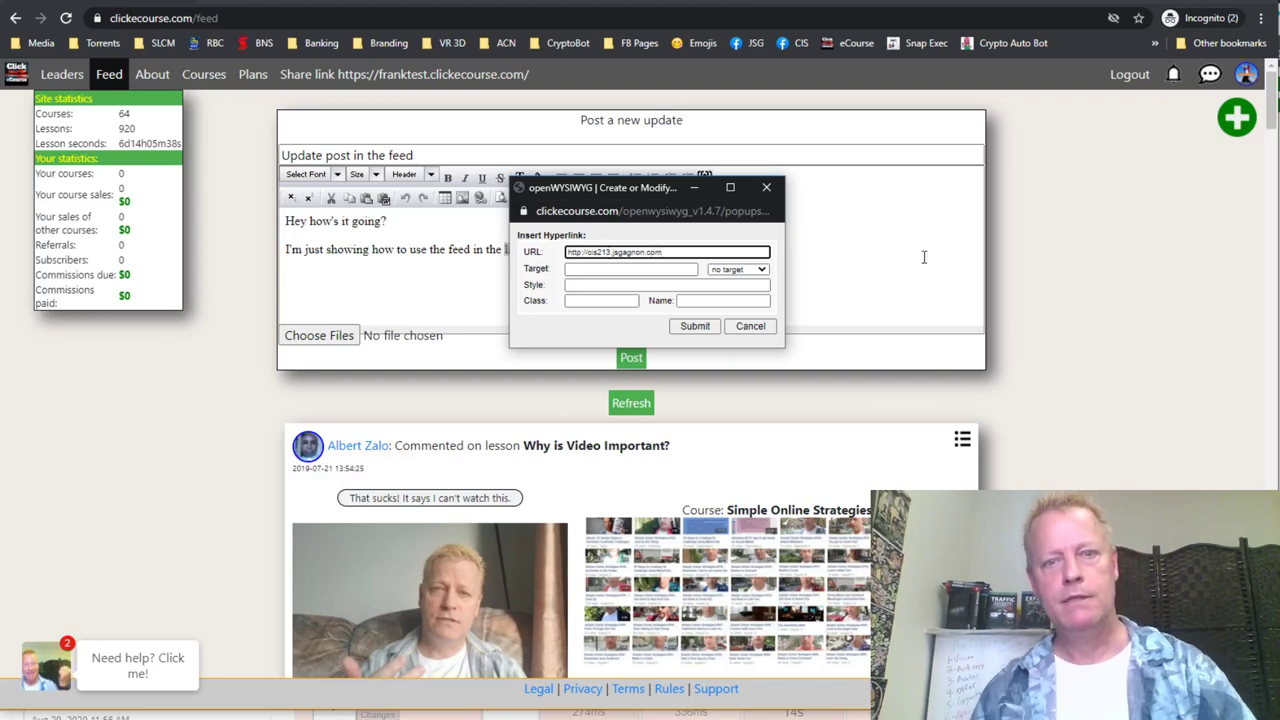
pyautogui.hotkey('ctrl', 'a')
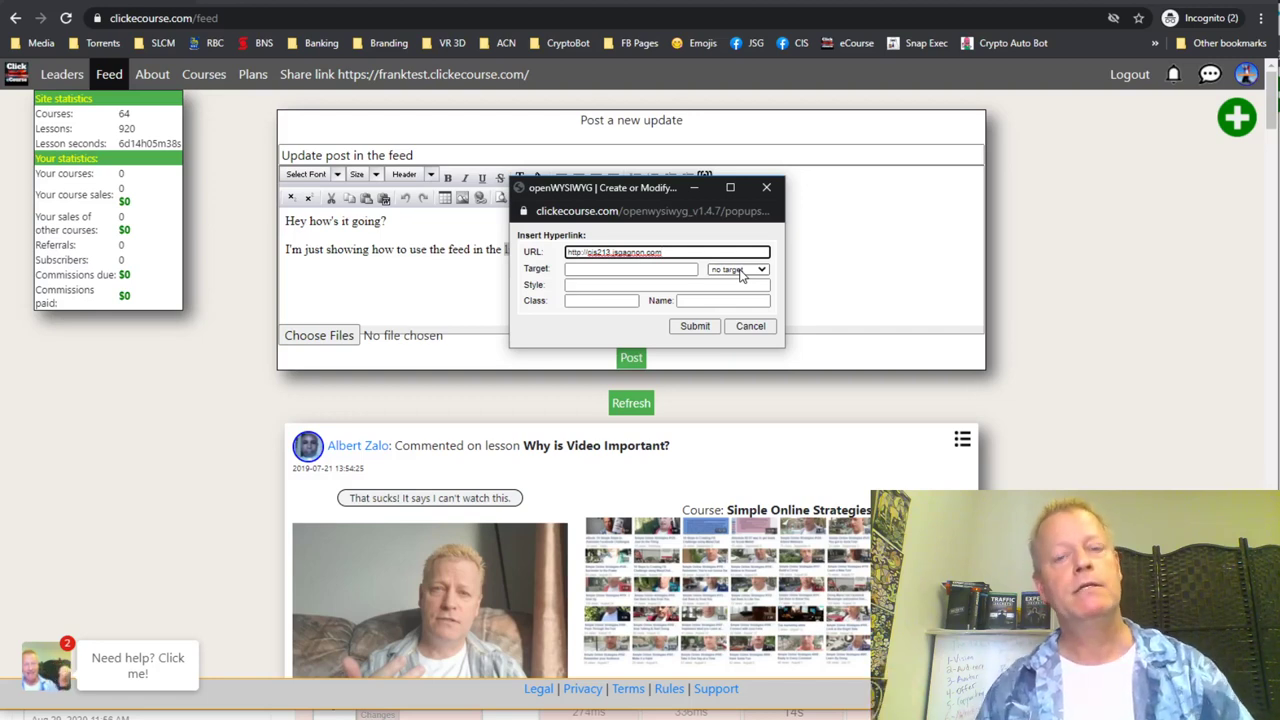
pyautogui.click(733, 272)
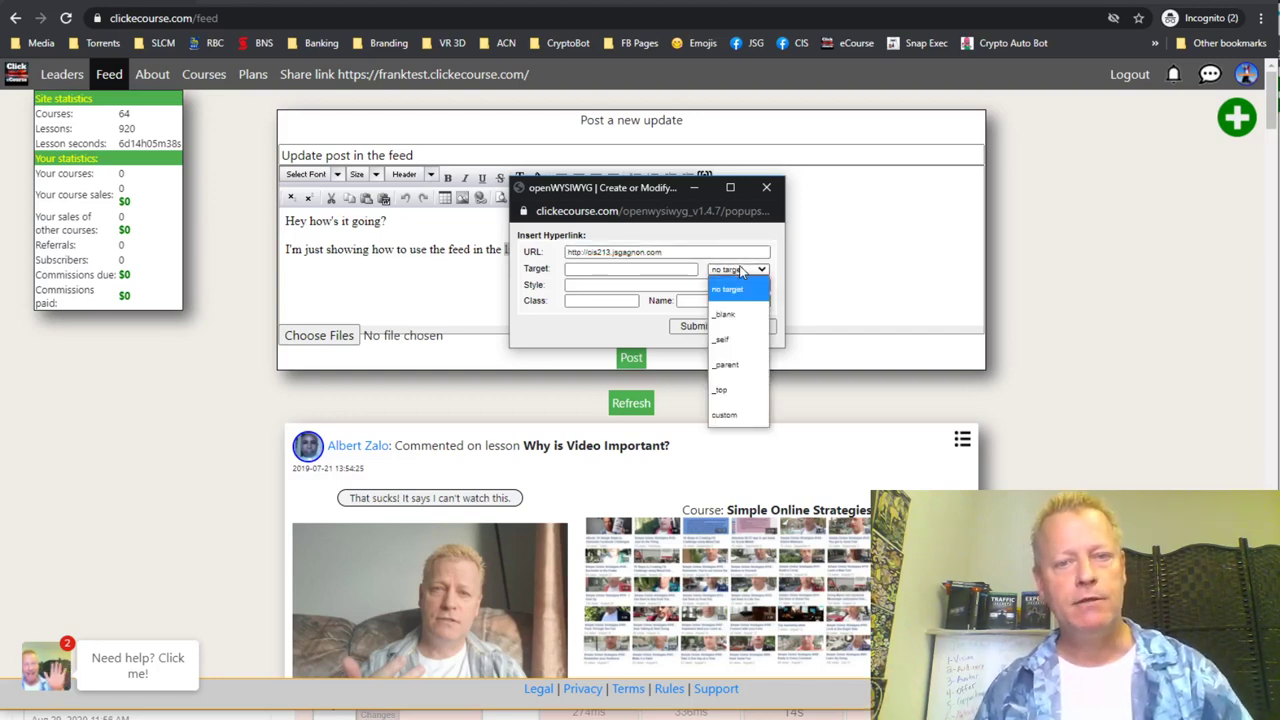
pyautogui.click(729, 312)
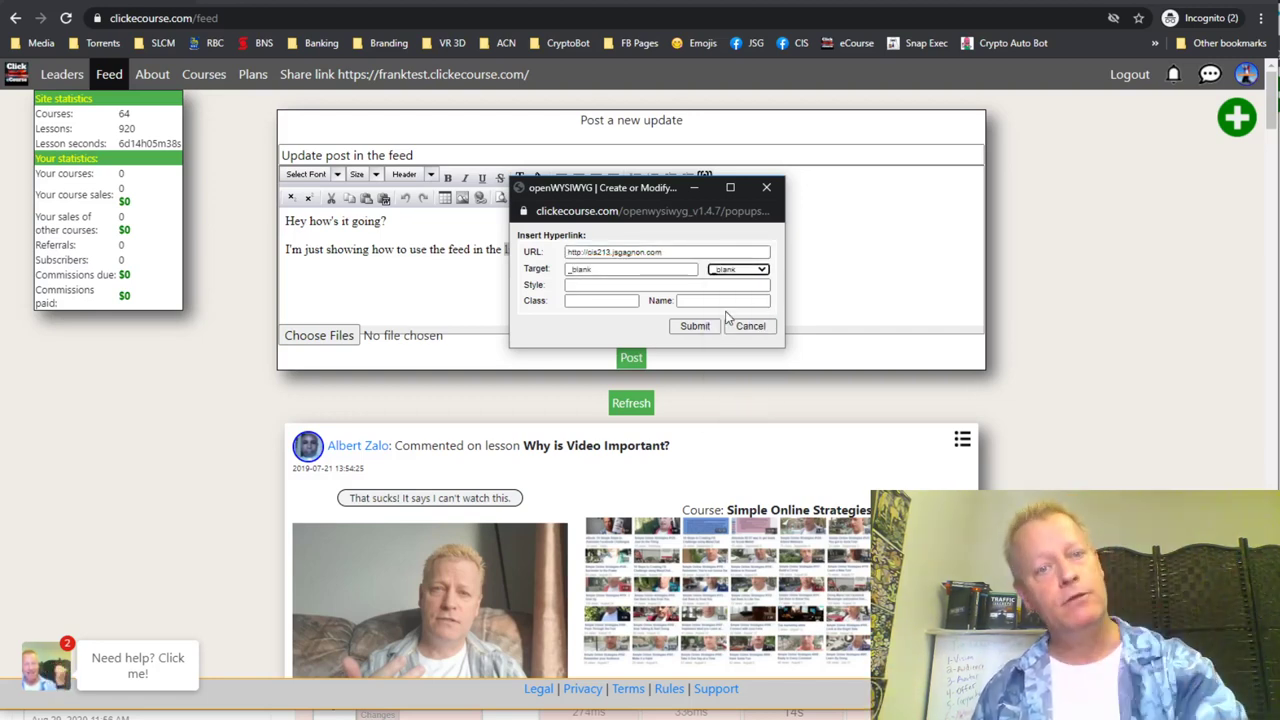
pyautogui.click(695, 326)
pyautogui.click(631, 358)
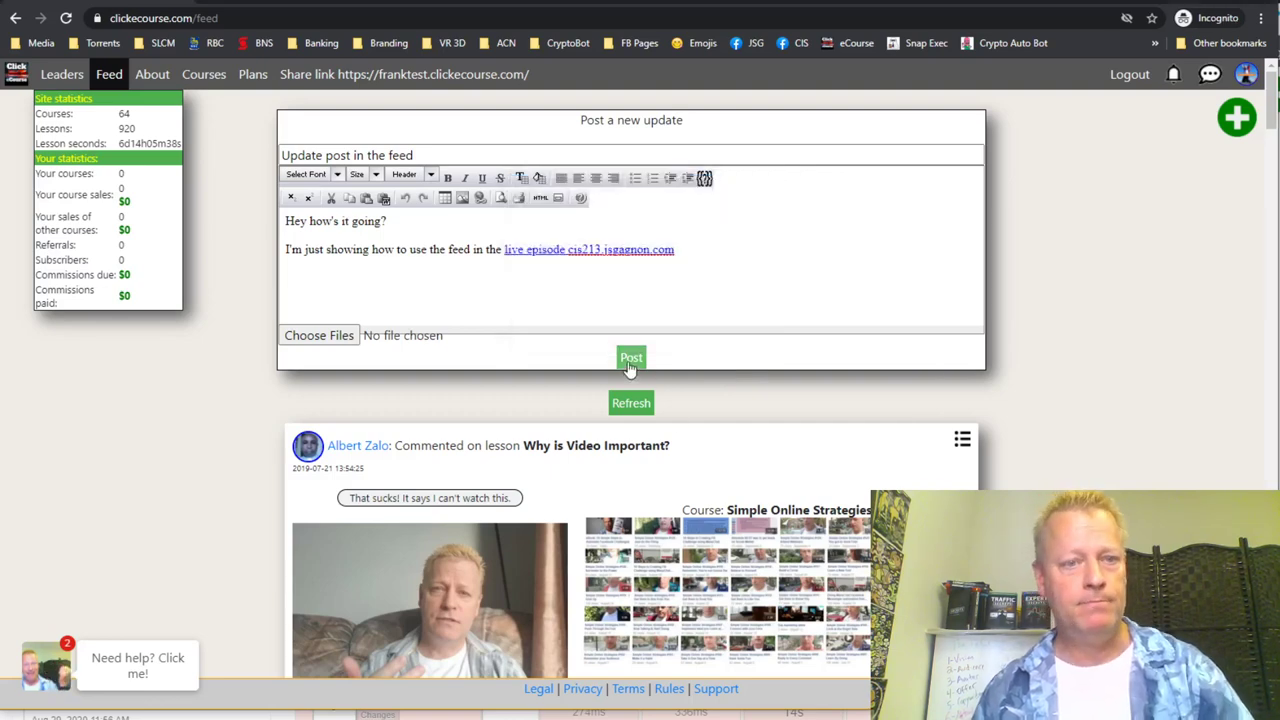
pyautogui.scroll(-5, 388, 524)
pyautogui.scroll(4, 378, 477)
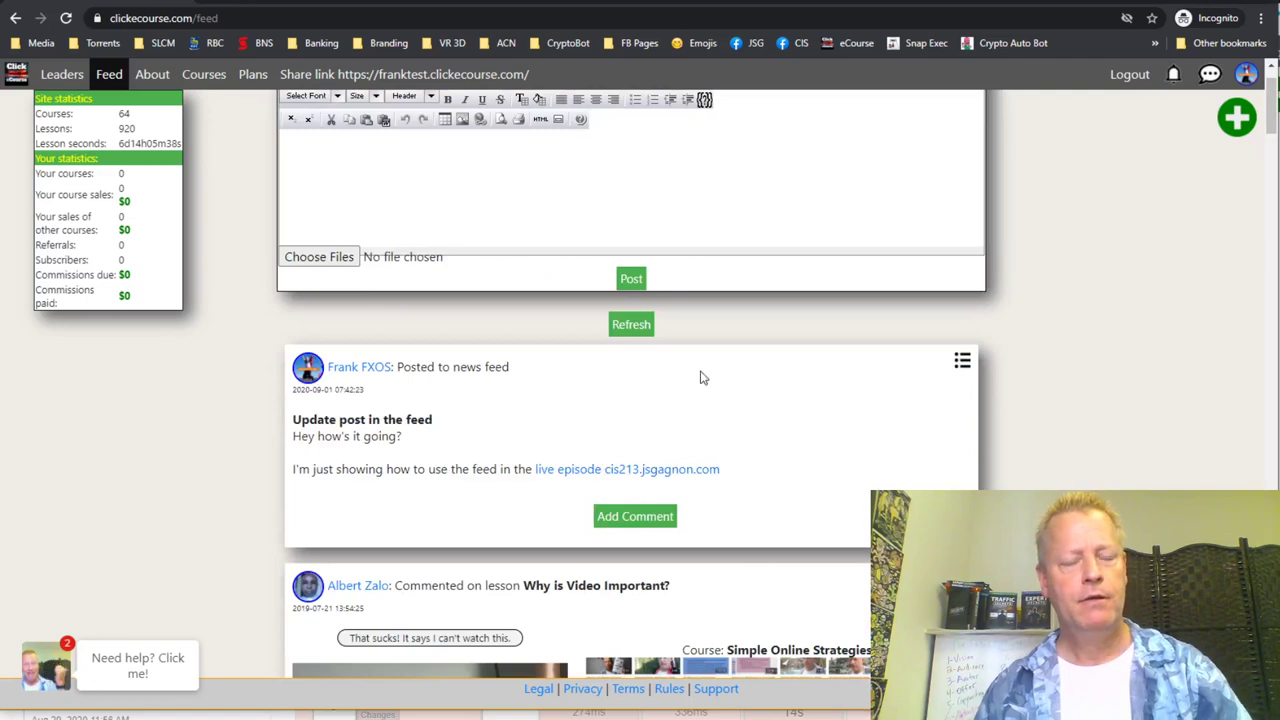
# - Reload the logged-out Firefox feed, inspect the Testing status post, then glance at the logged-in window
pyautogui.hotkey('alt', 'Tab')
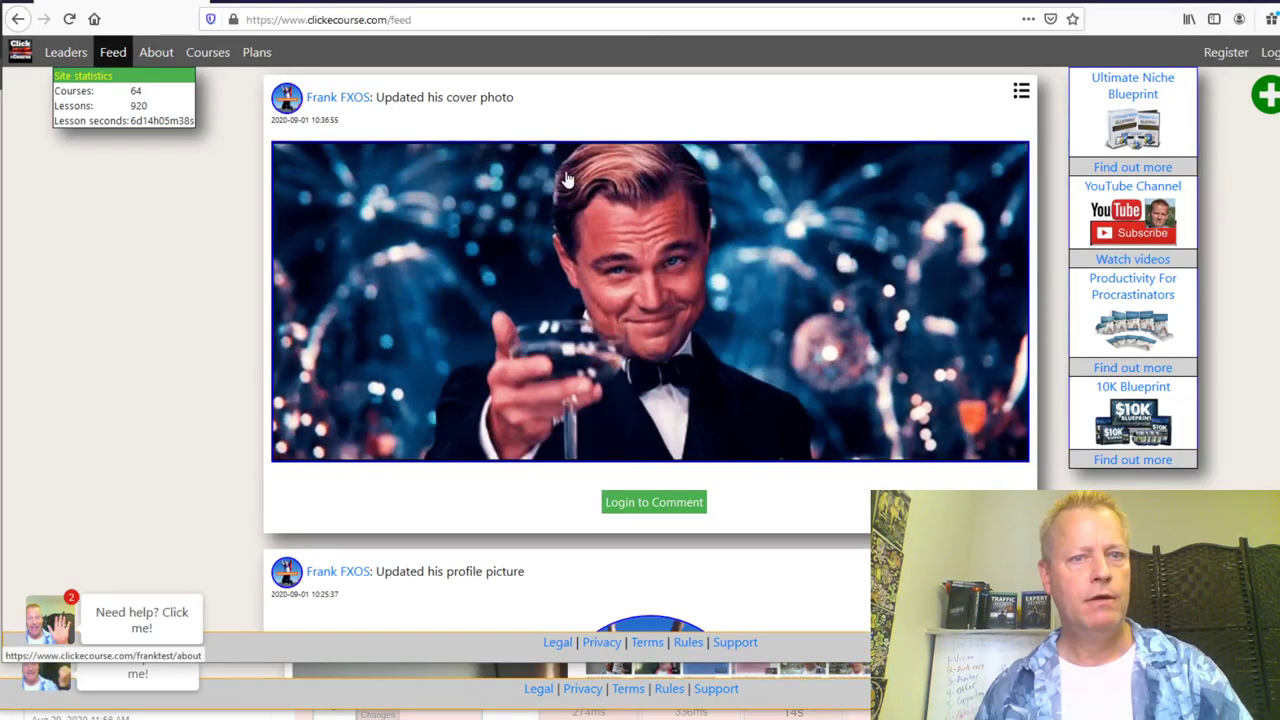
pyautogui.click(69, 19)
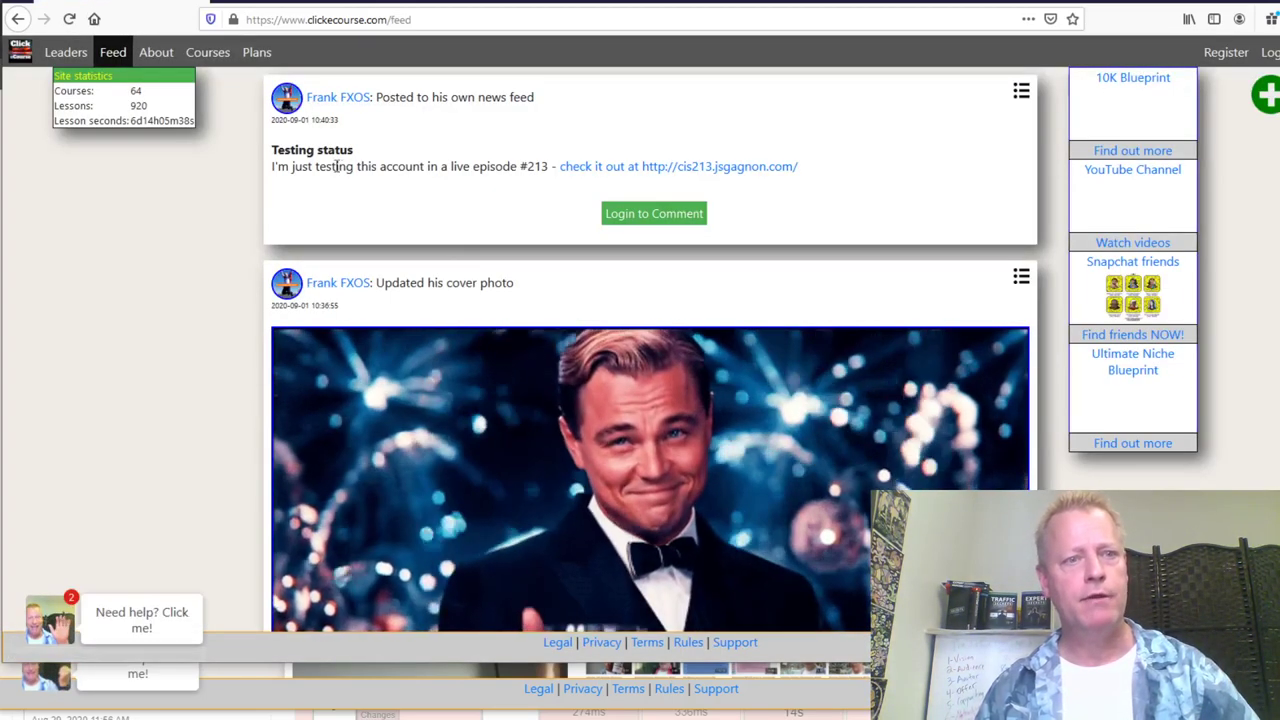
pyautogui.moveTo(355, 166); pyautogui.dragTo(400, 166)
pyautogui.click(480, 180)
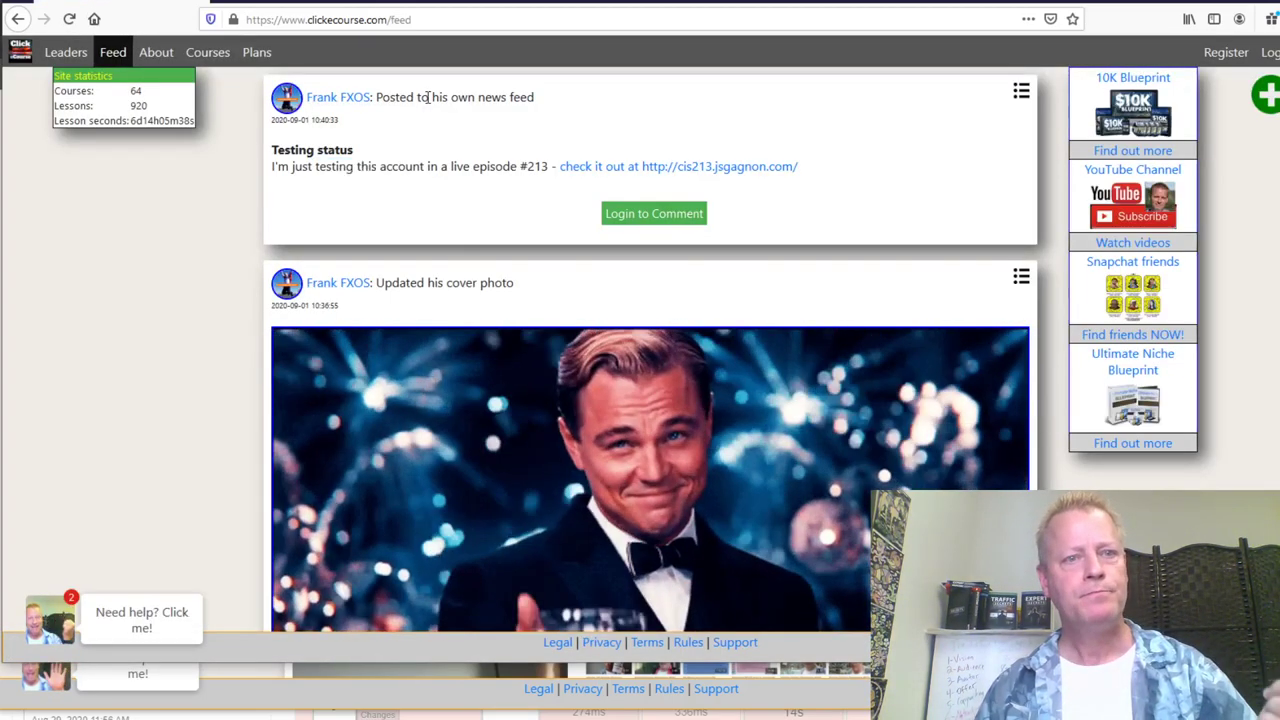
pyautogui.moveTo(535, 97); pyautogui.dragTo(420, 97)
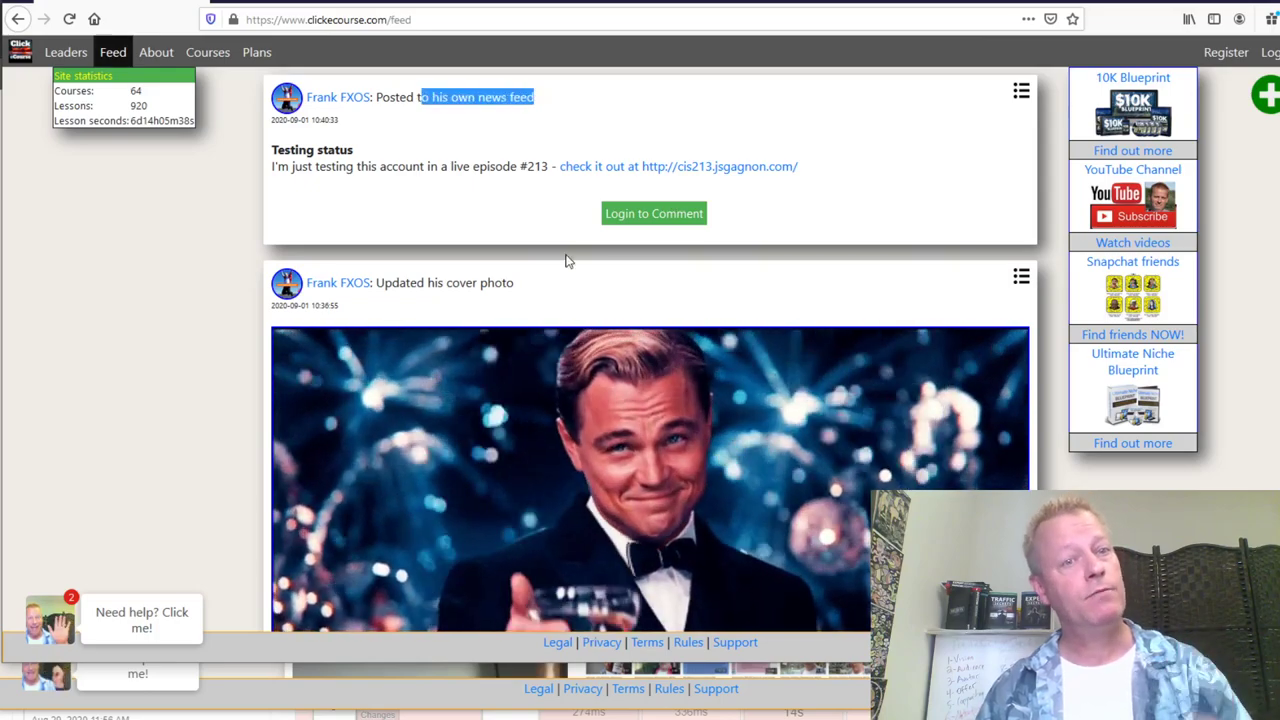
pyautogui.scroll(-5, 520, 320)
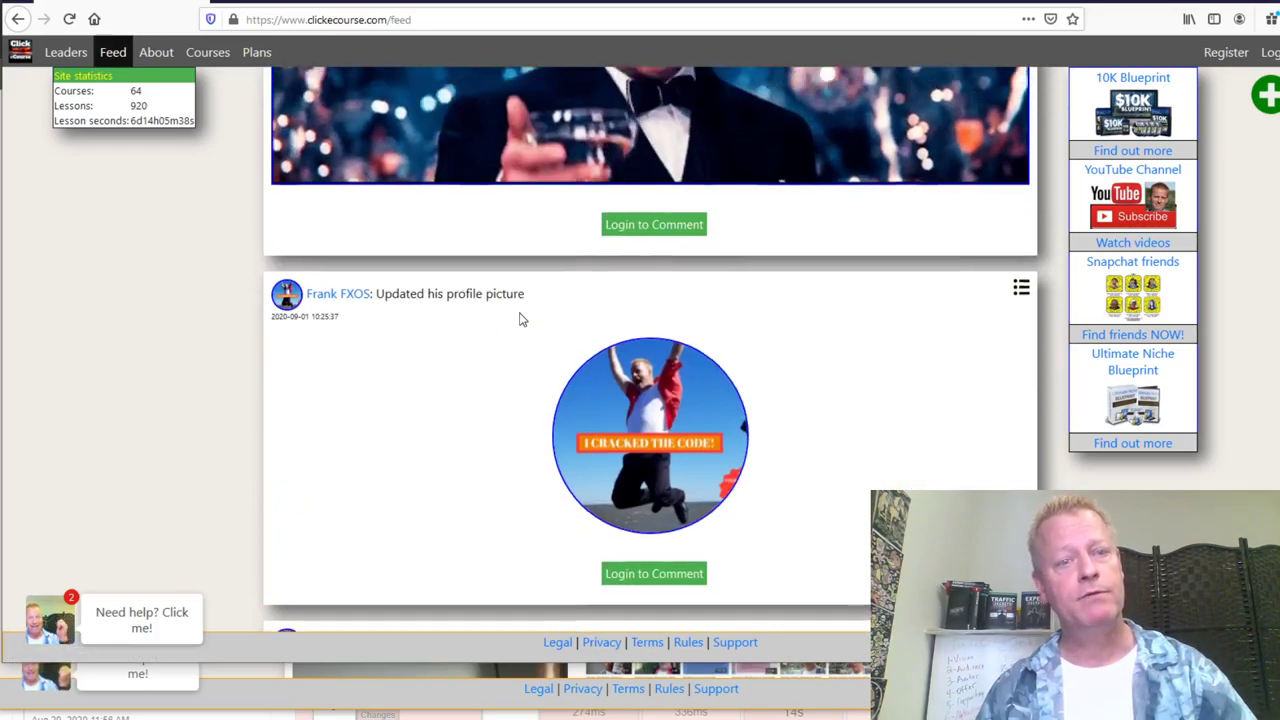
pyautogui.scroll(5, 535, 263)
pyautogui.moveTo(450, 97); pyautogui.dragTo(620, 106)
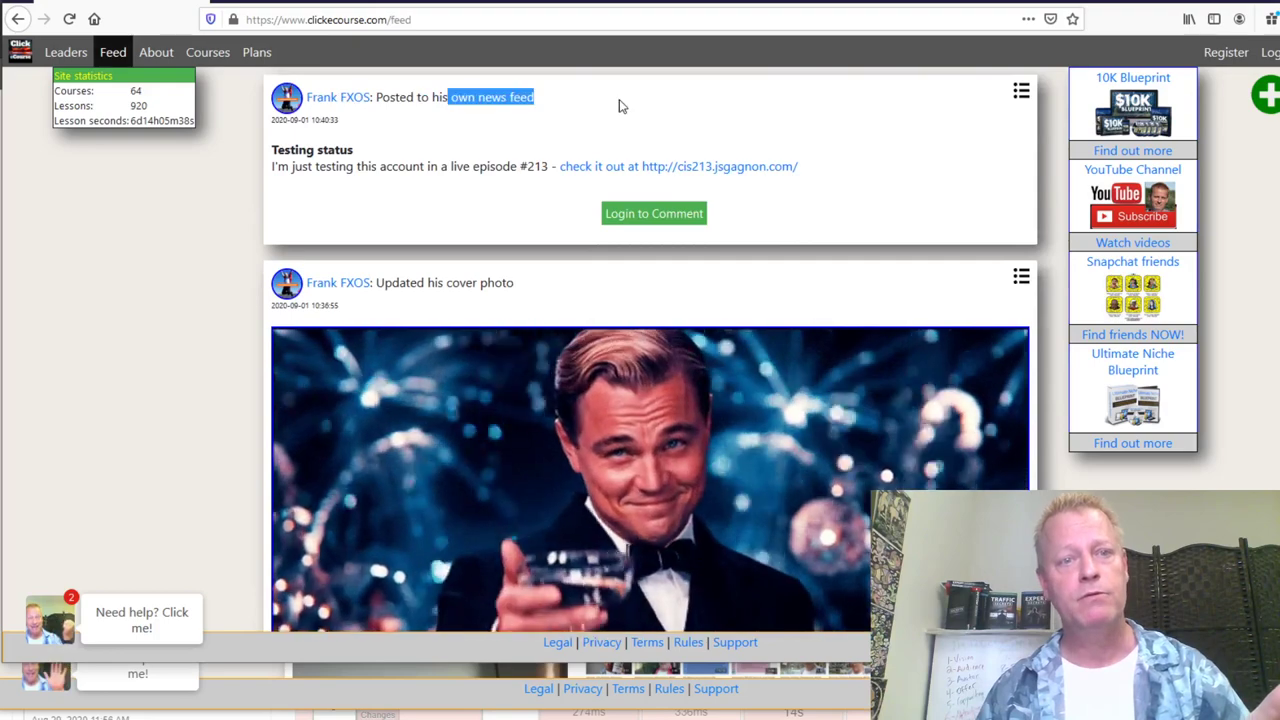
pyautogui.click(258, 127)
pyautogui.moveTo(549, 167); pyautogui.dragTo(837, 166)
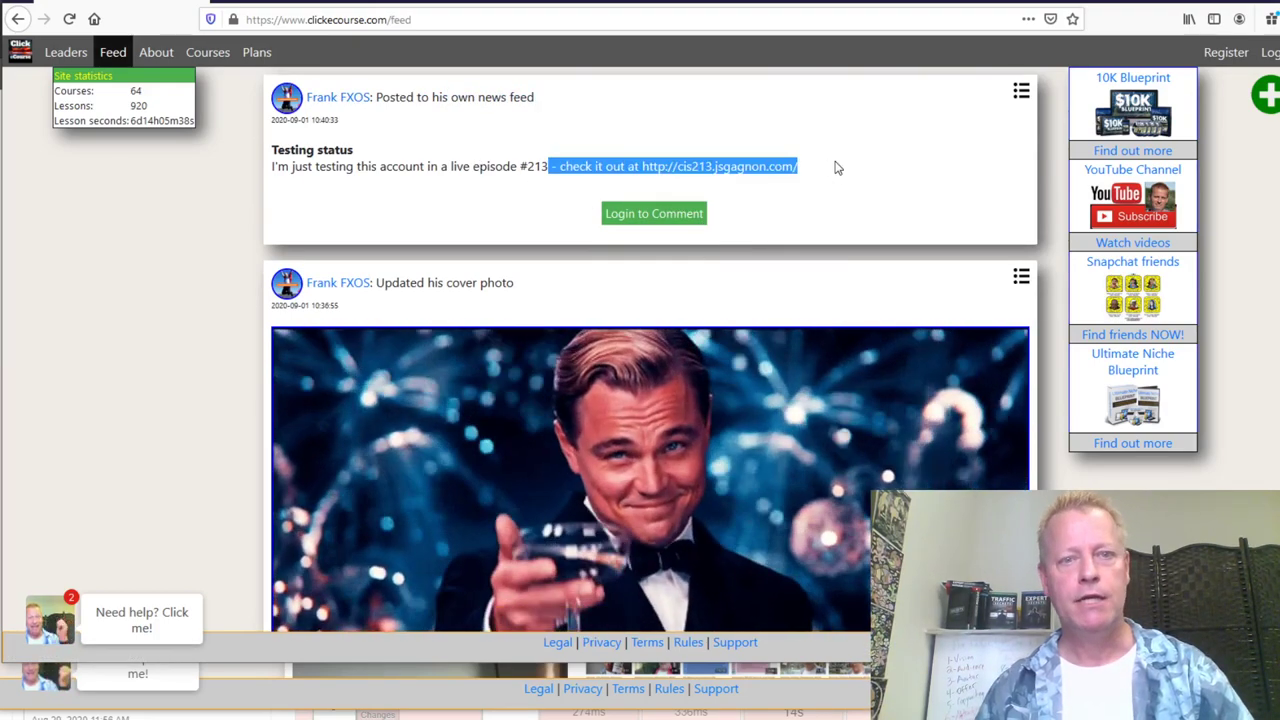
pyautogui.hotkey('alt', 'Tab')
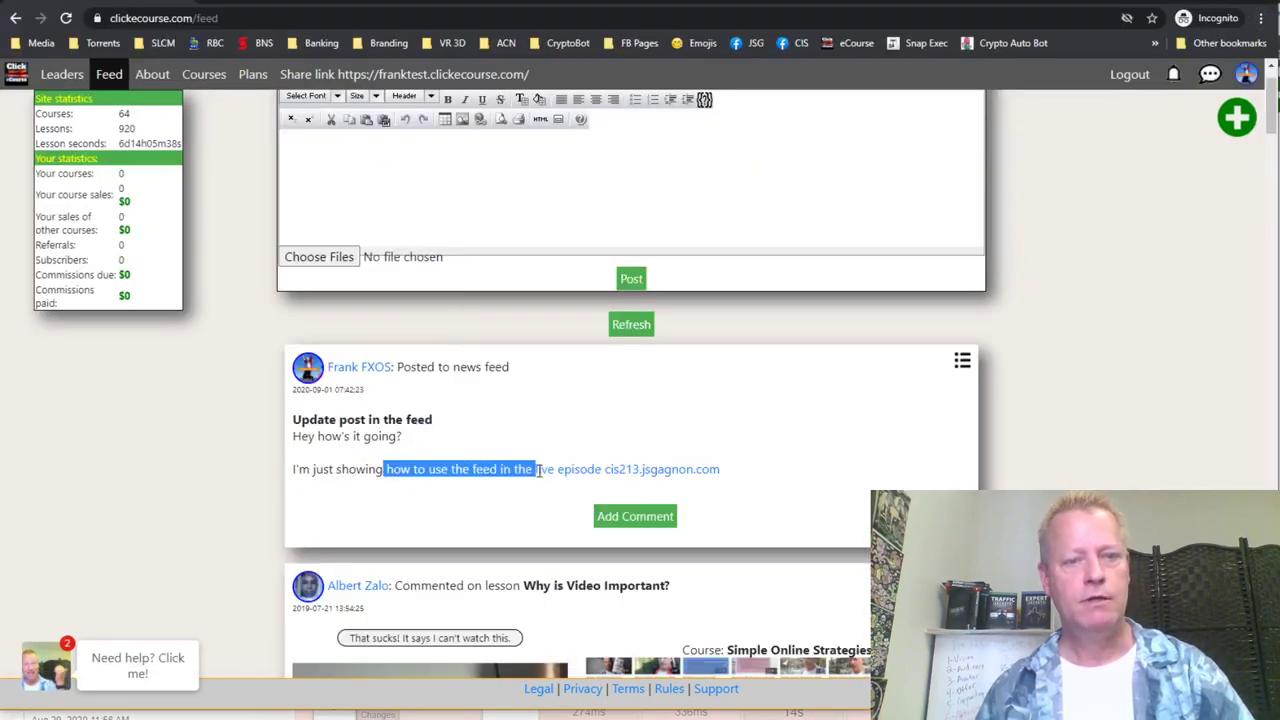
pyautogui.click(818, 463)
pyautogui.scroll(-4, 825, 450)
pyautogui.scroll(5, 830, 442)
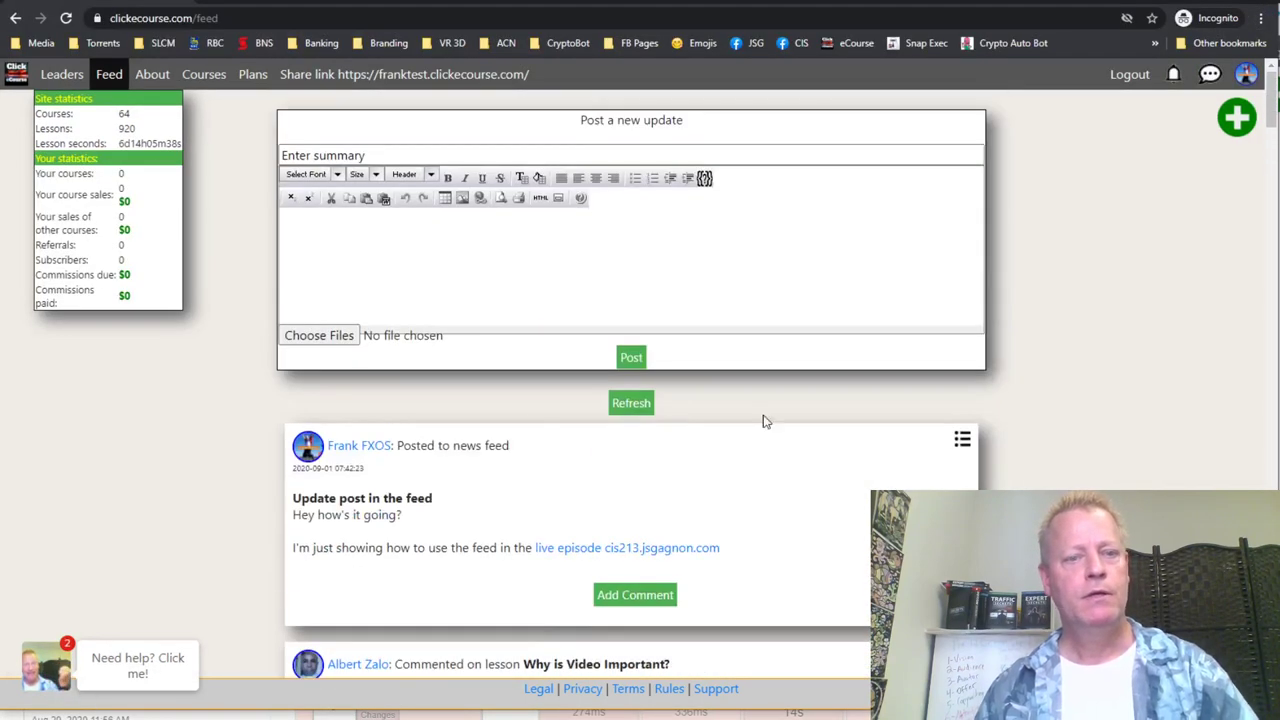
# - Reload the logged-out feed again and confirm 'Update post in the feed' appears at the top
pyautogui.hotkey('alt', 'Tab')
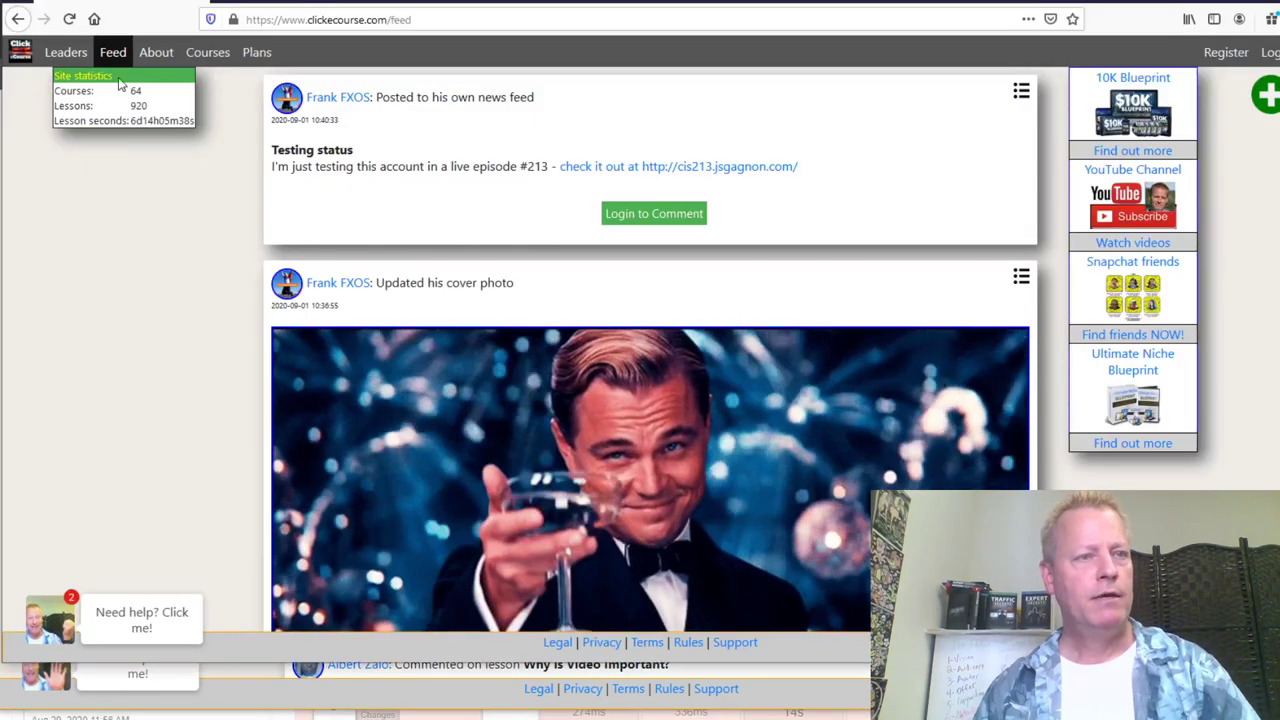
pyautogui.click(69, 19)
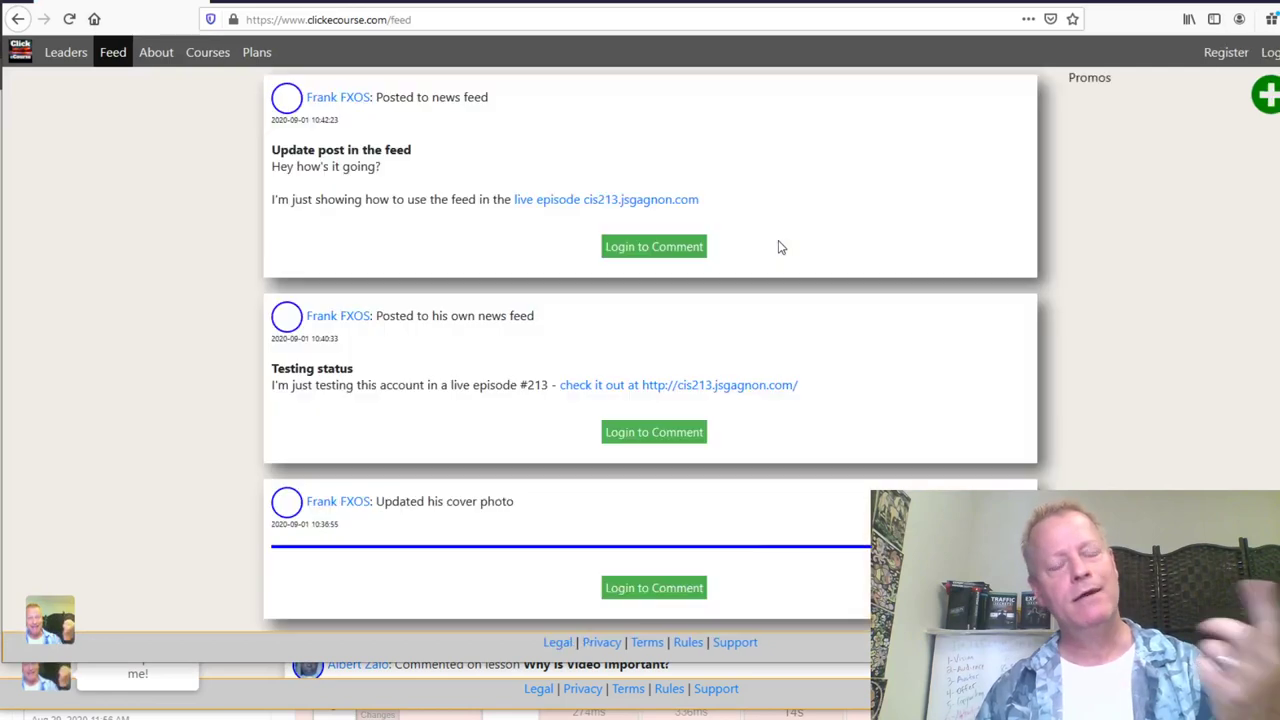
pyautogui.moveTo(303, 150); pyautogui.dragTo(378, 180)
pyautogui.click(353, 205)
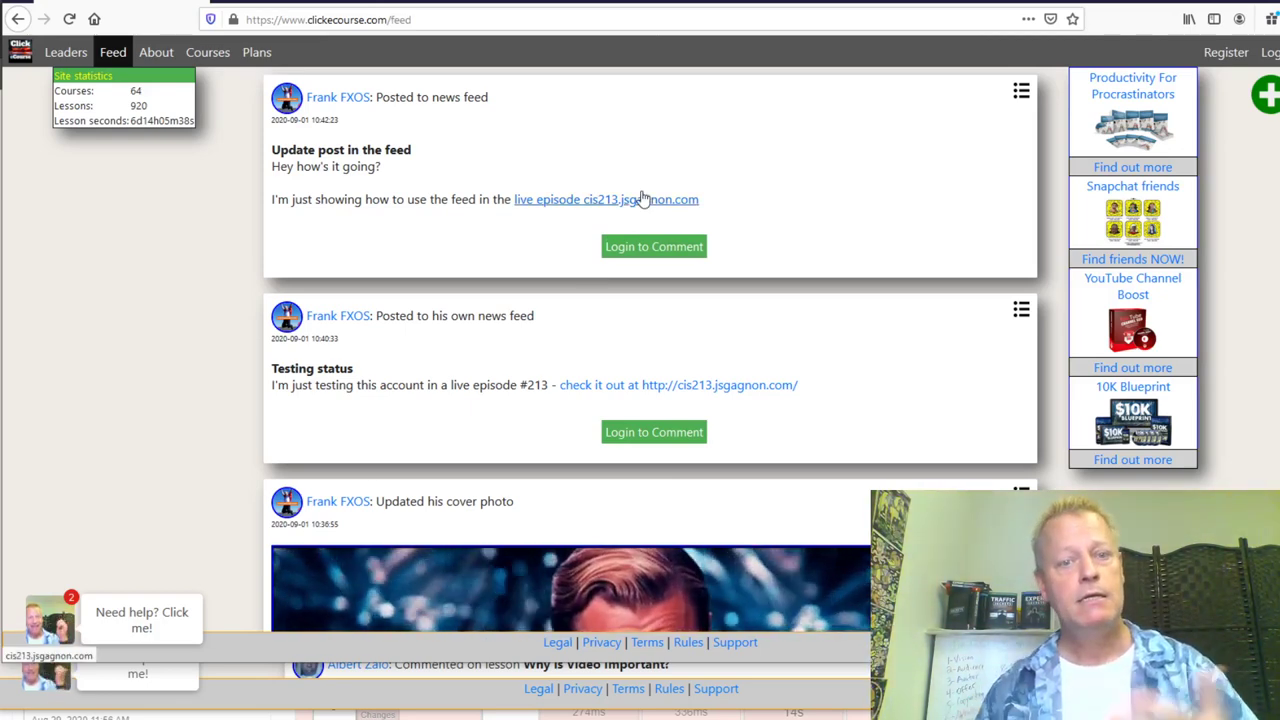
pyautogui.scroll(-3, 757, 249)
pyautogui.scroll(4, 754, 246)
pyautogui.scroll(-3, 770, 248)
pyautogui.scroll(-10, 786, 251)
pyautogui.scroll(5, 803, 257)
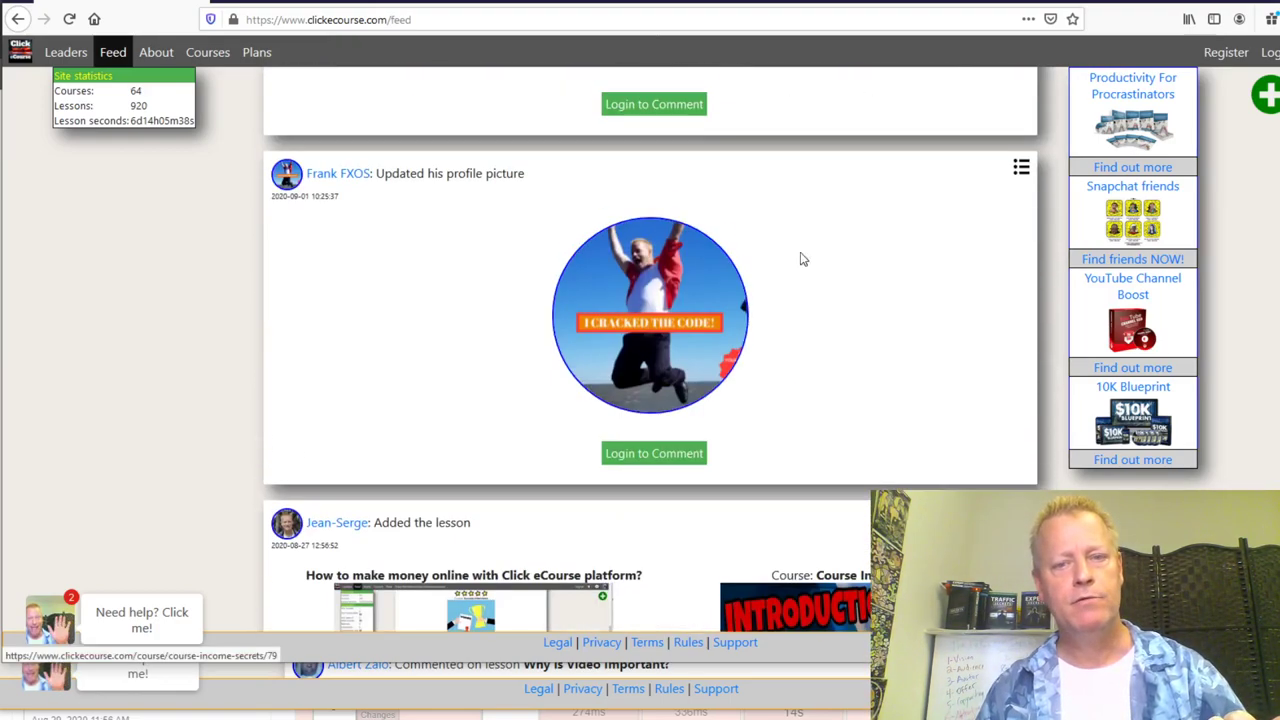
pyautogui.scroll(-3, 1032, 437)
# - Check the options menus of an older lesson post and the profile-picture post, then return to the logged-in window
pyautogui.click(1020, 197)
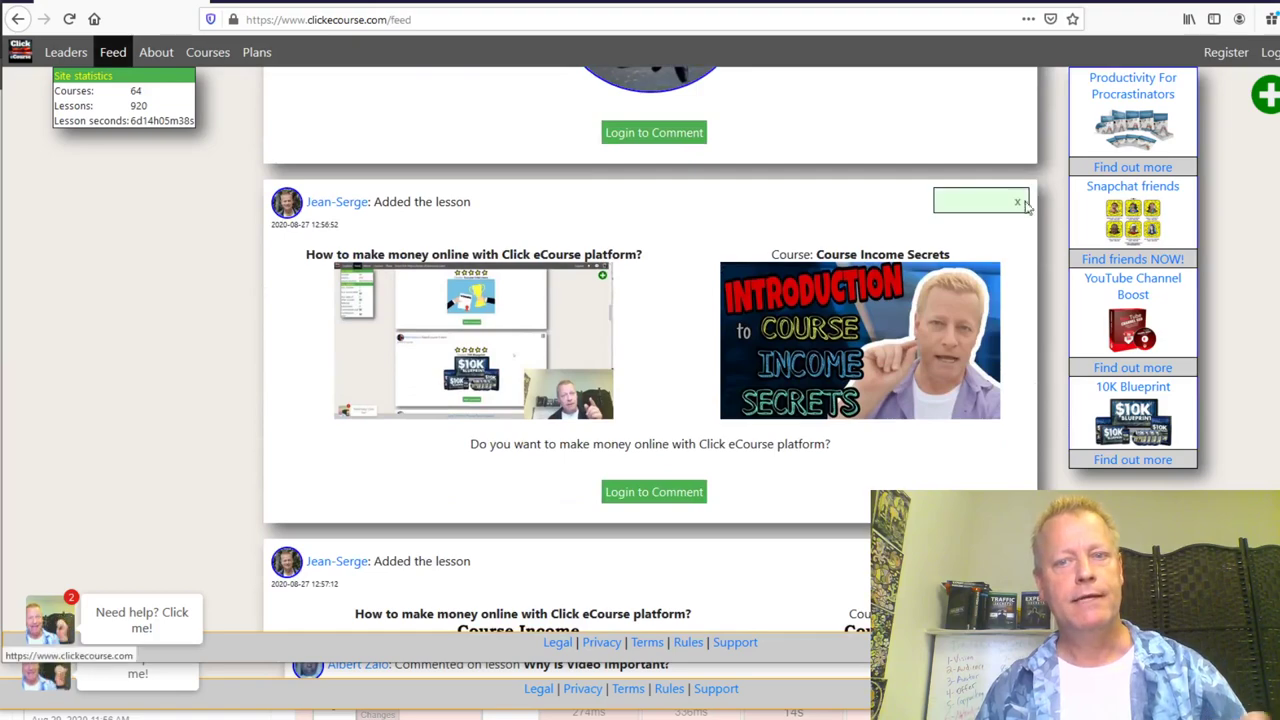
pyautogui.scroll(6, 1010, 240)
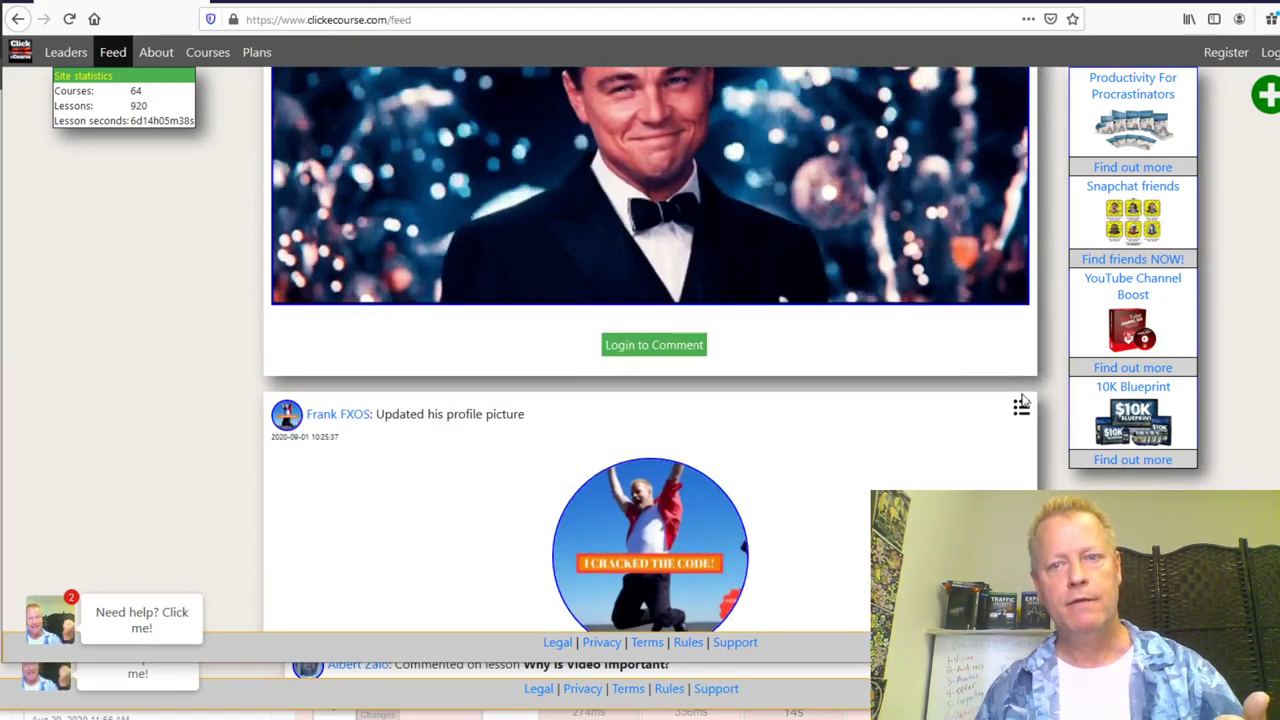
pyautogui.click(1020, 410)
pyautogui.scroll(5, 1019, 413)
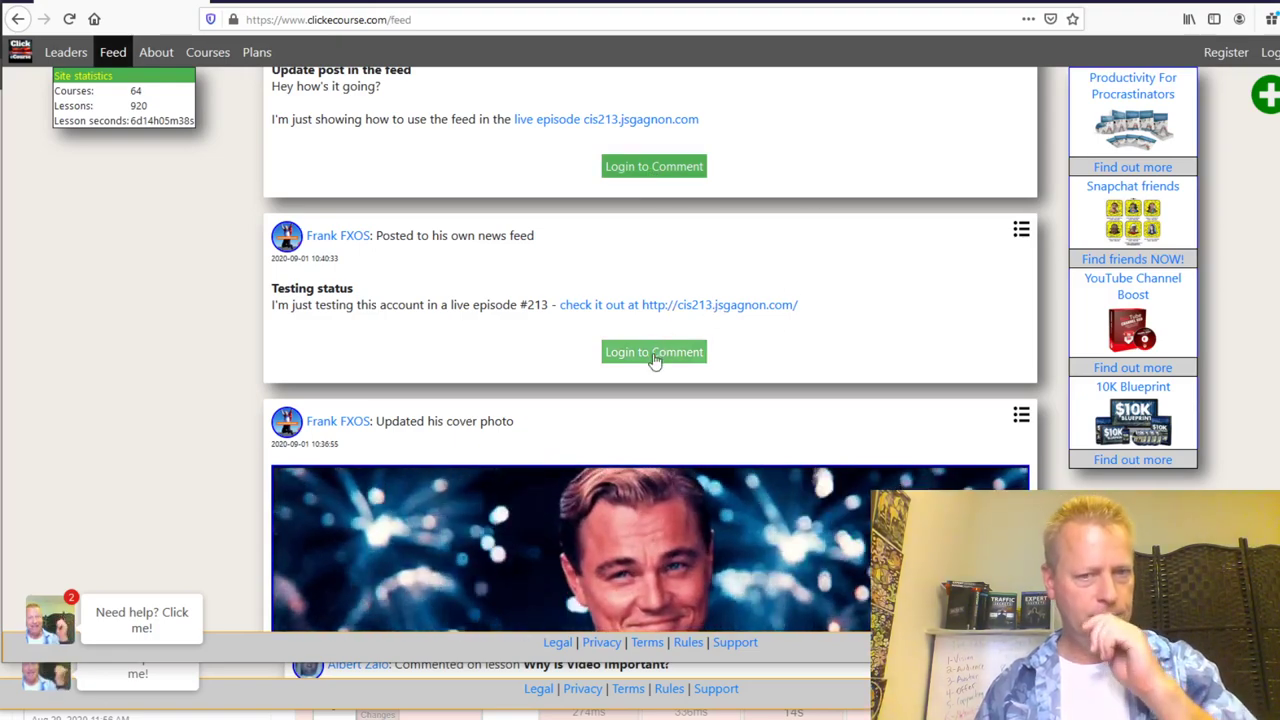
pyautogui.scroll(3, 780, 277)
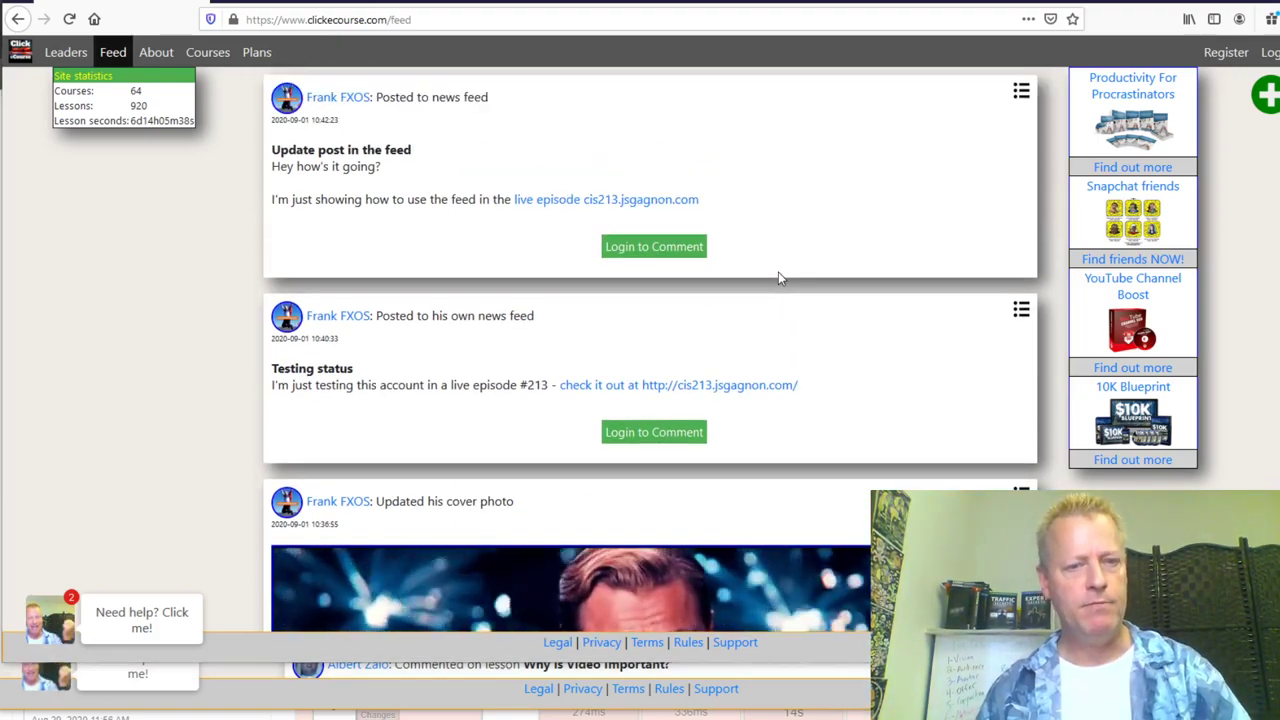
pyautogui.hotkey('alt', 'Tab')
pyautogui.scroll(-8, 718, 340)
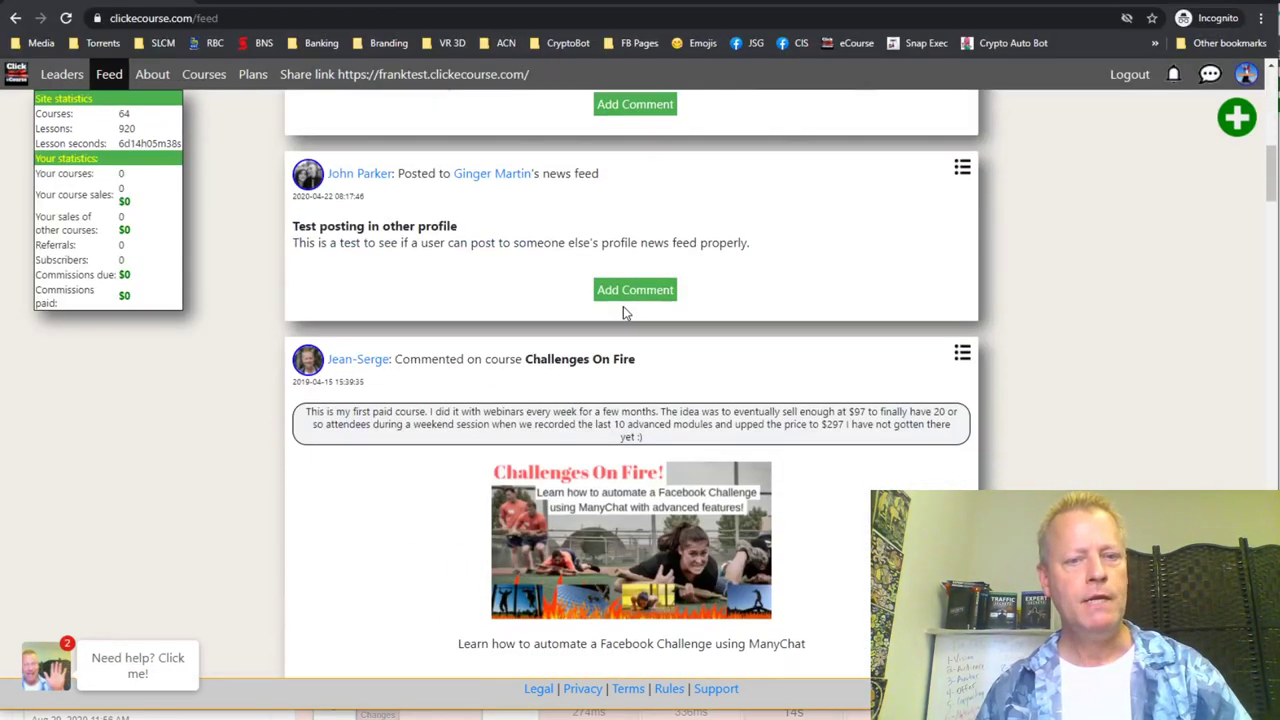
# - Reply on the 'Why is Video Important?' post that it should be fixed now, then dismiss the failed-save message
pyautogui.scroll(2, 623, 308)
pyautogui.scroll(1, 623, 313)
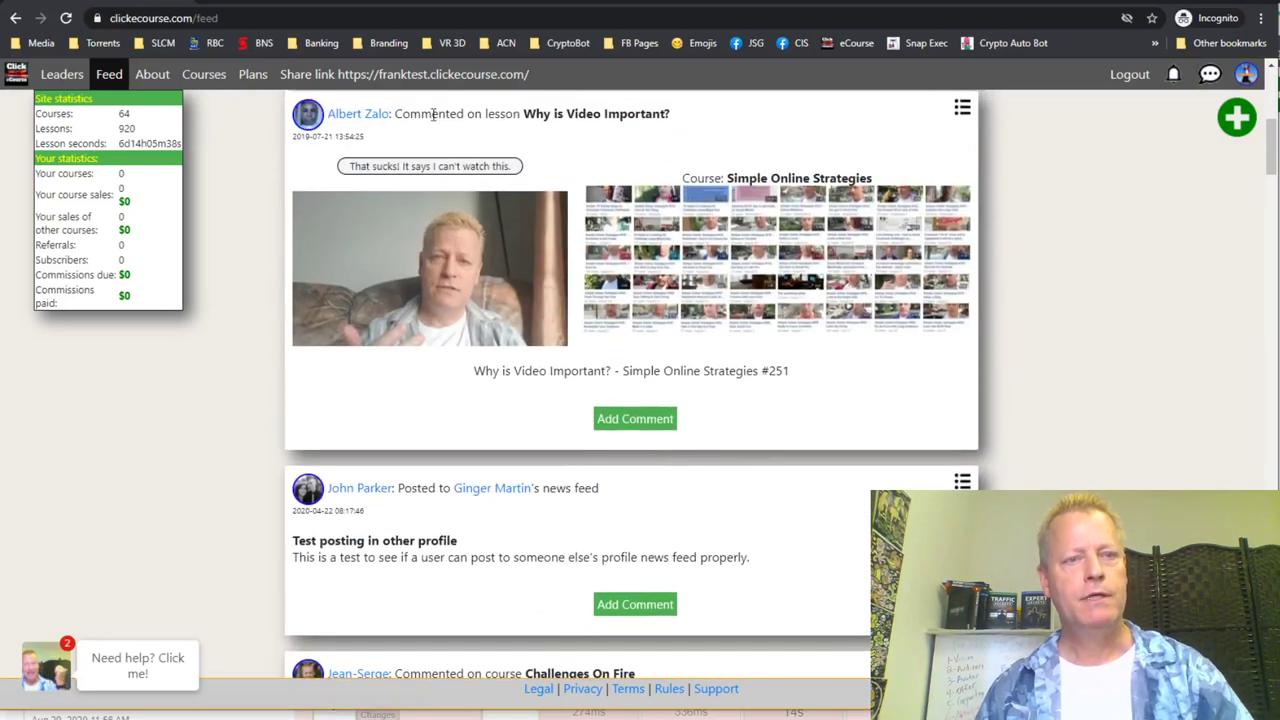
pyautogui.moveTo(524, 114); pyautogui.dragTo(700, 108)
pyautogui.click(700, 110)
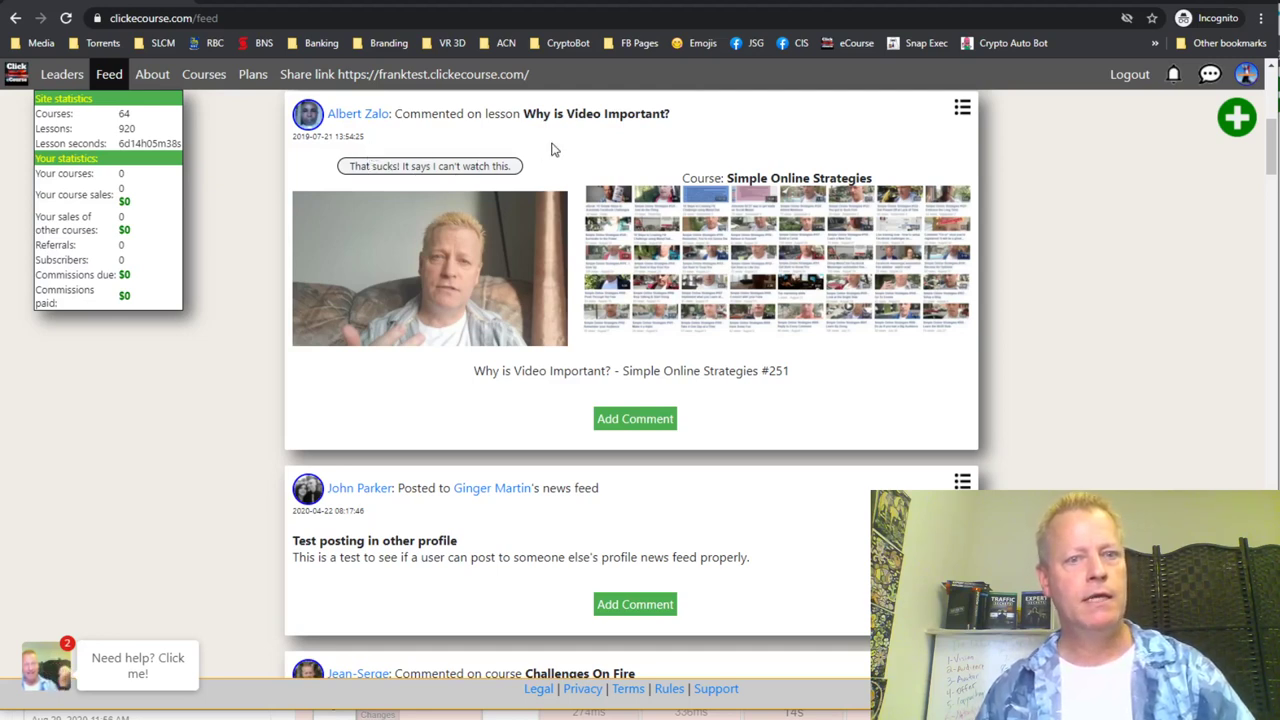
pyautogui.click(646, 424)
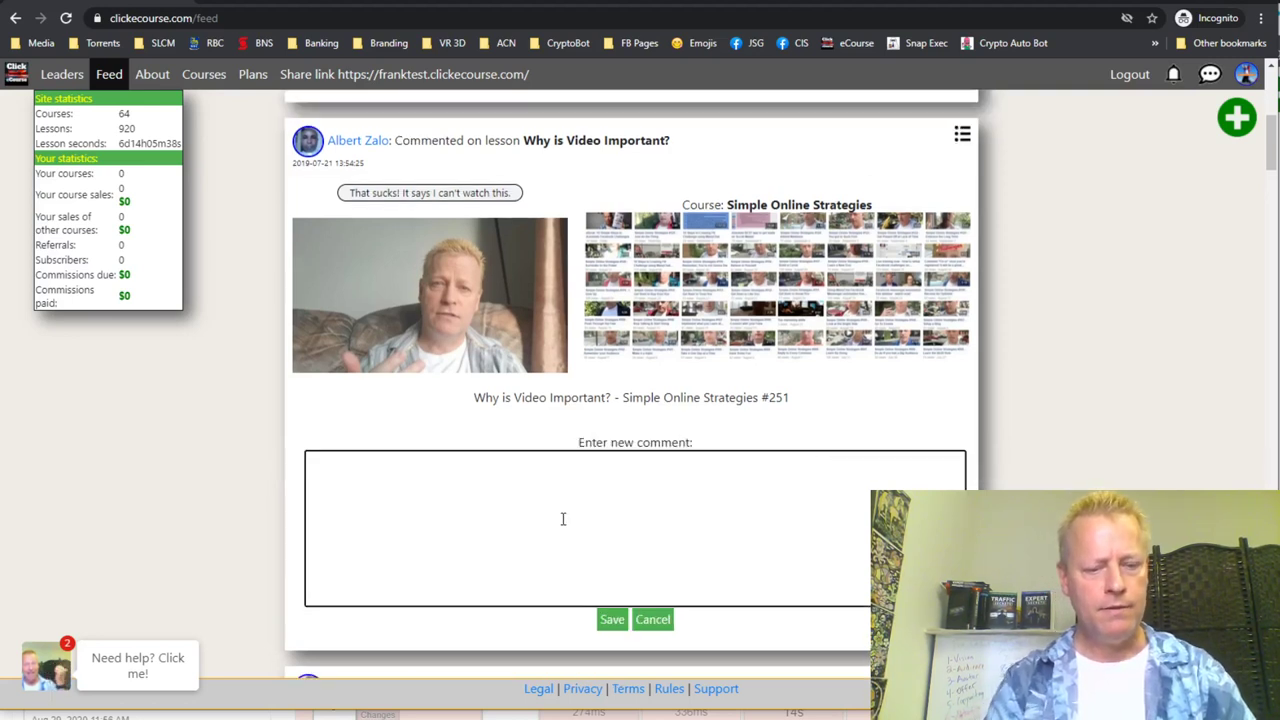
pyautogui.write('Should be fixed now.  ')
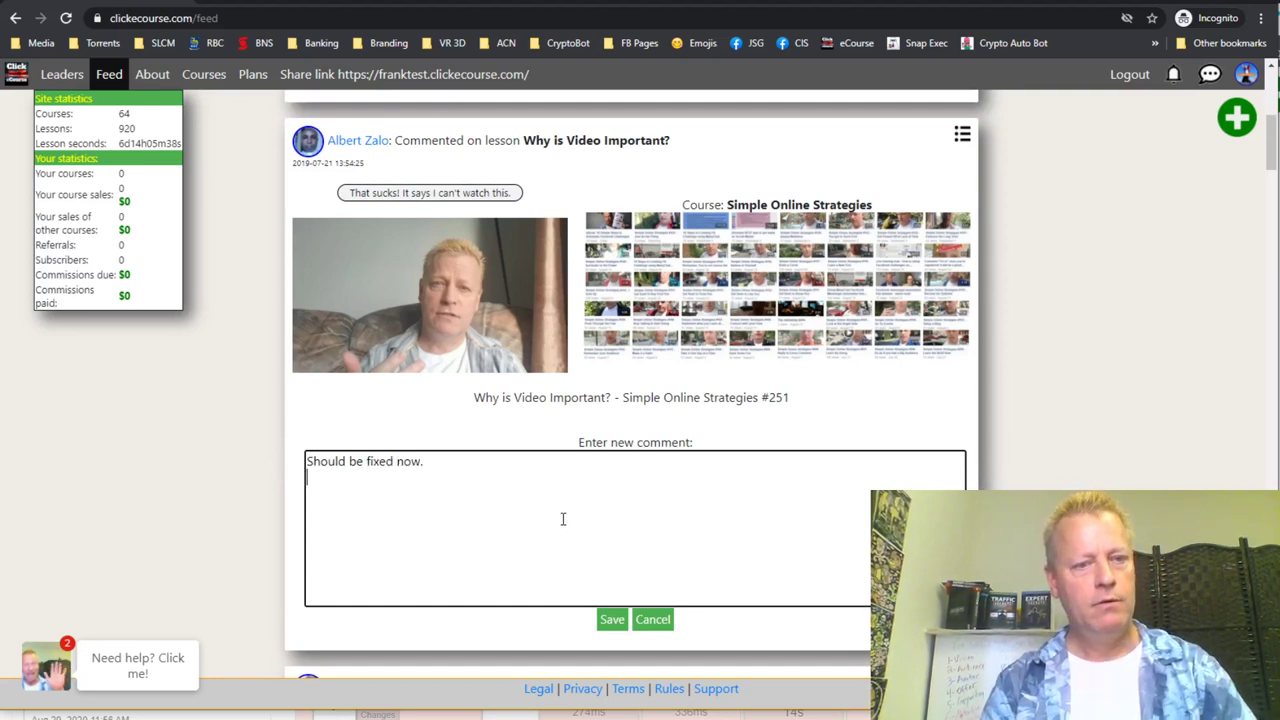
pyautogui.write('If you want to watch a video ')
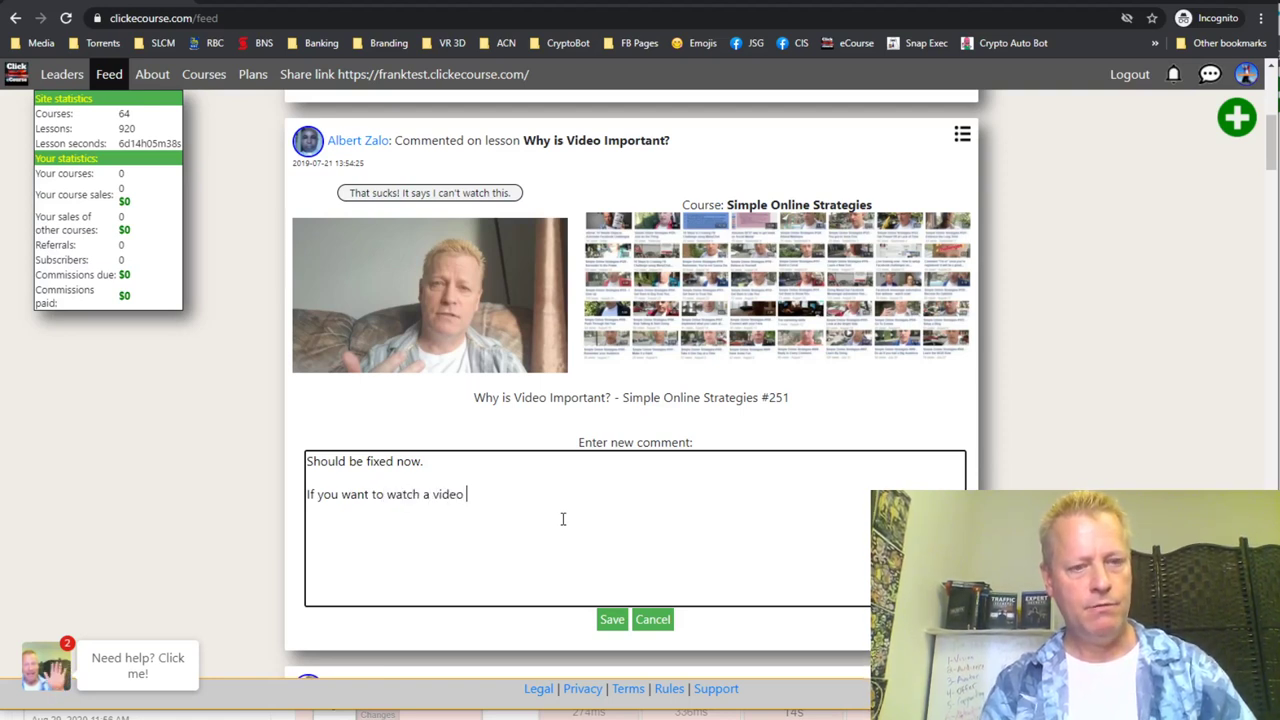
pyautogui.write("in a paid course, you'll need to buy")
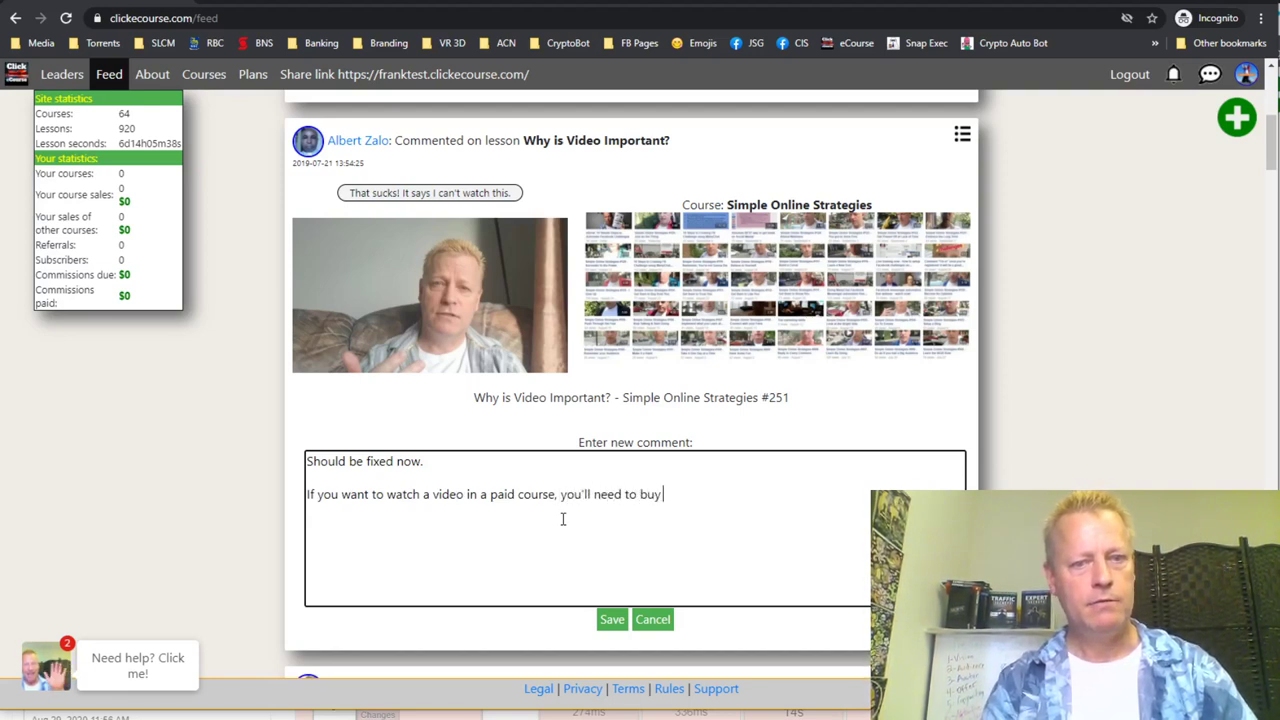
pyautogui.write(' it first.')
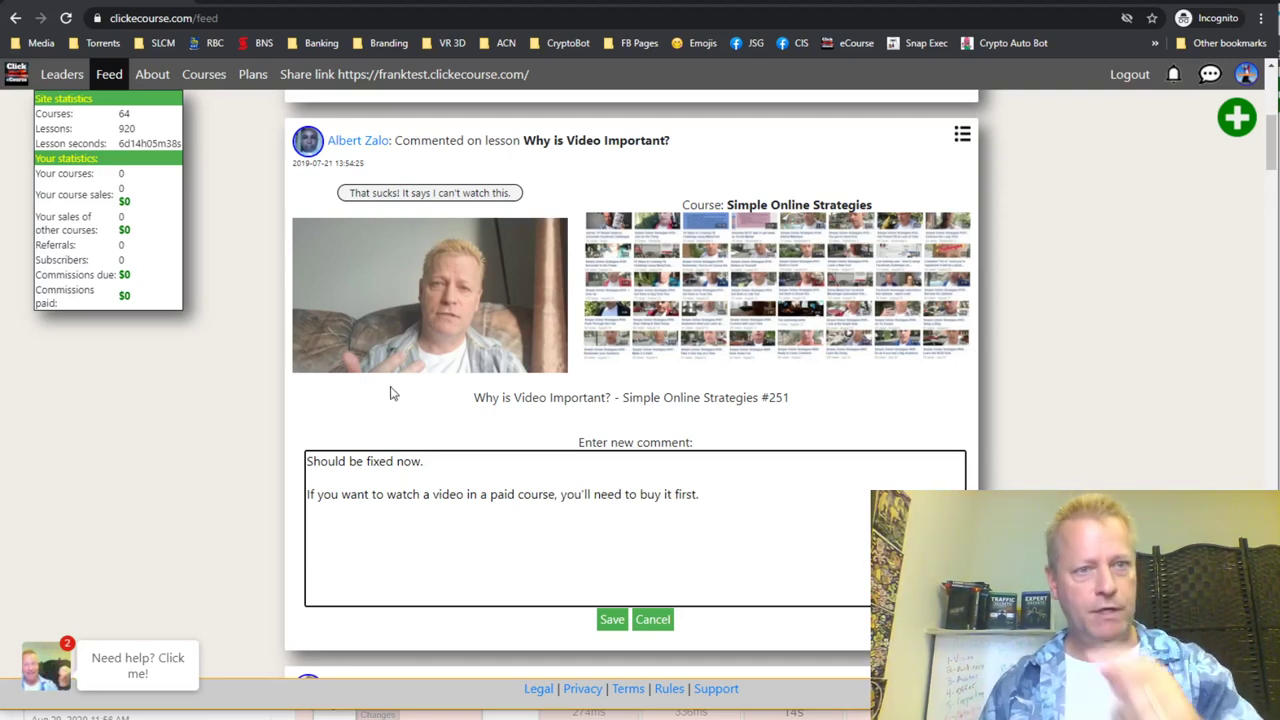
pyautogui.click(611, 621)
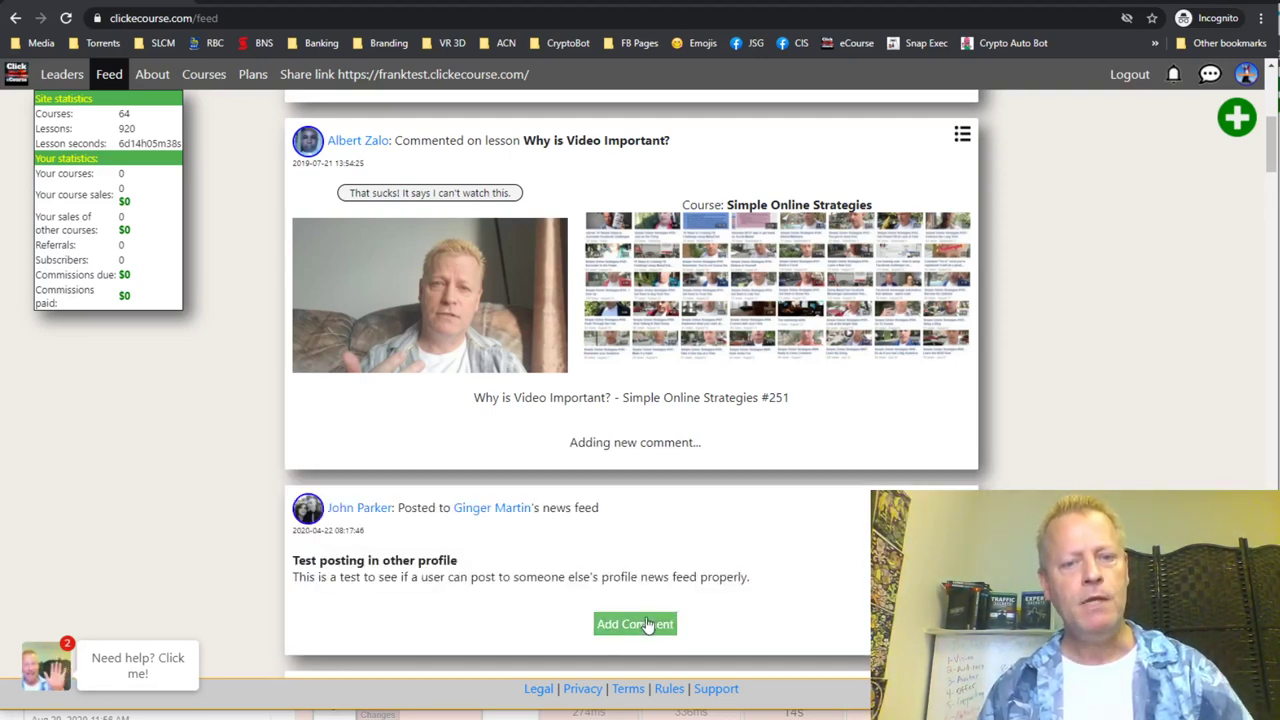
pyautogui.click(646, 468)
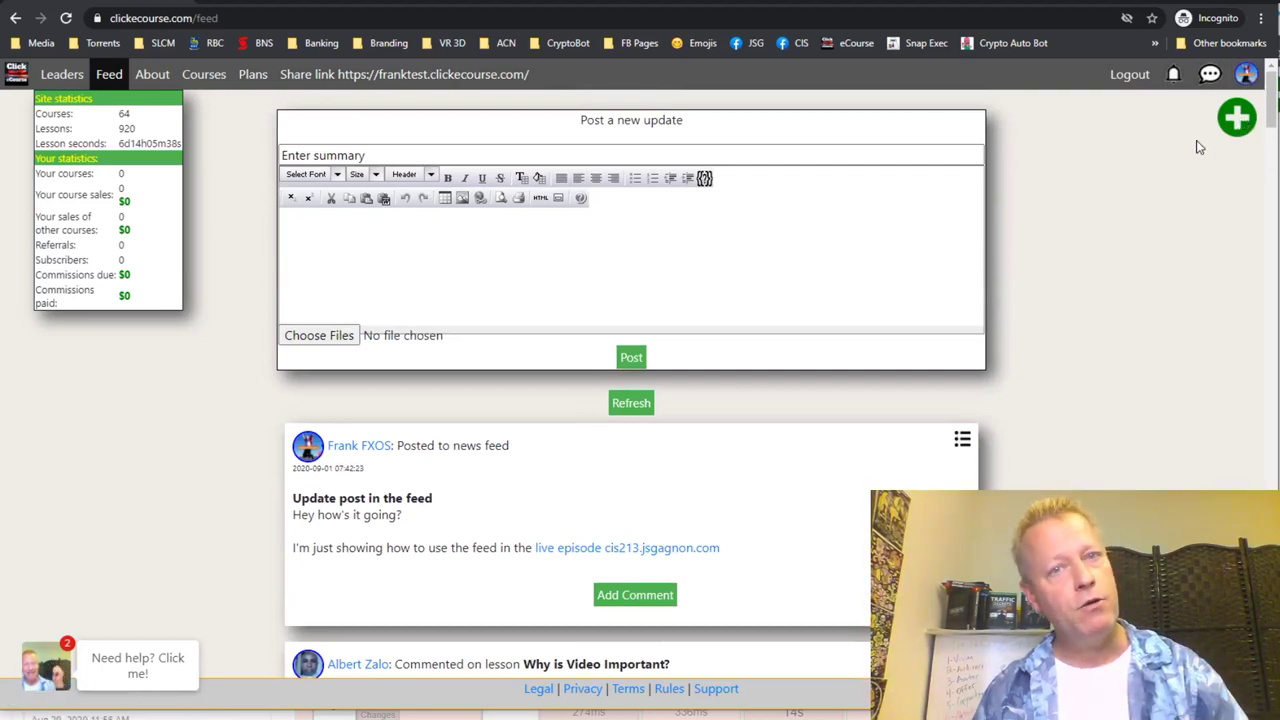
# - Review the display name, user name and short bio on the profile's Basic tab, then go to Affiliate settings
pyautogui.click(204, 76)
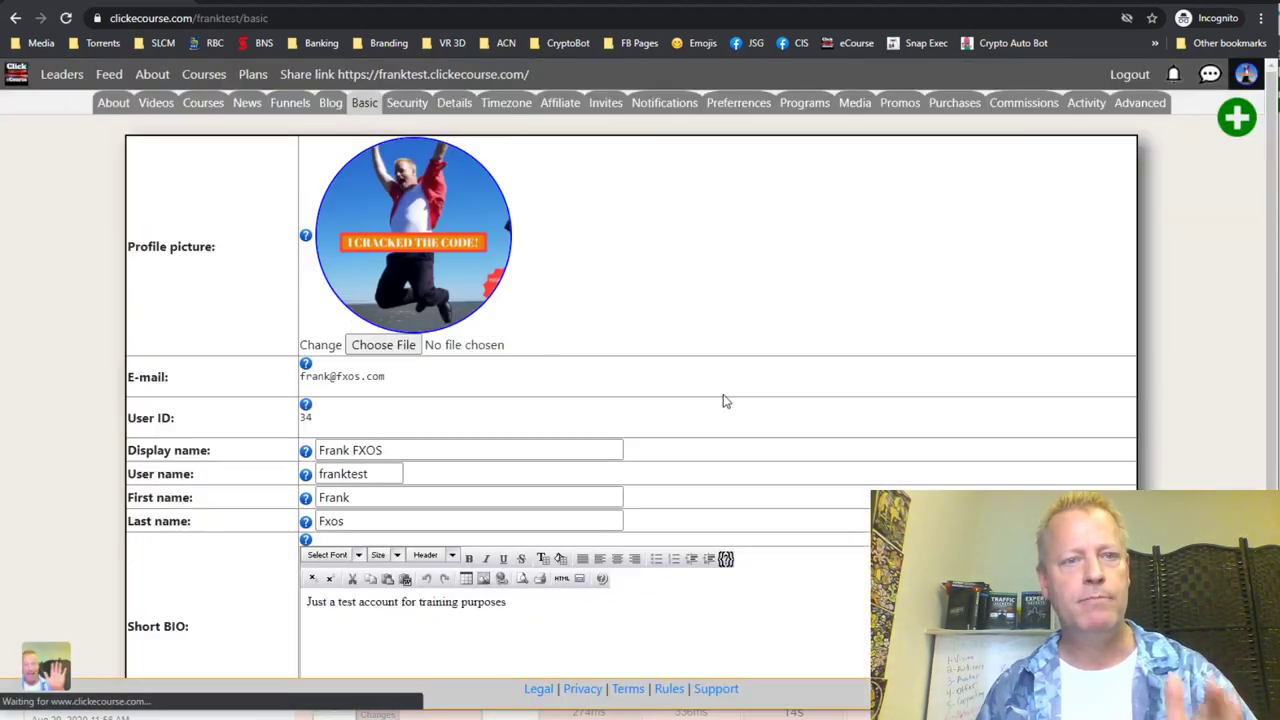
pyautogui.tripleClick(371, 452)
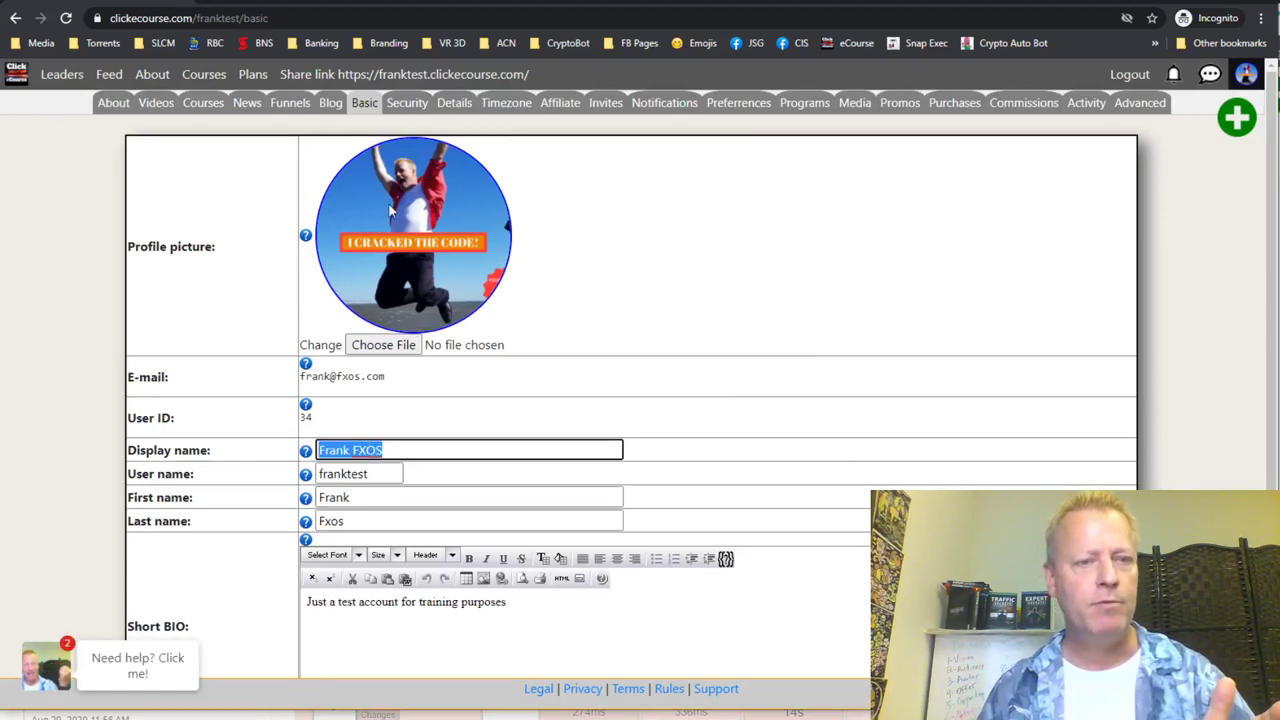
pyautogui.press('Tab')
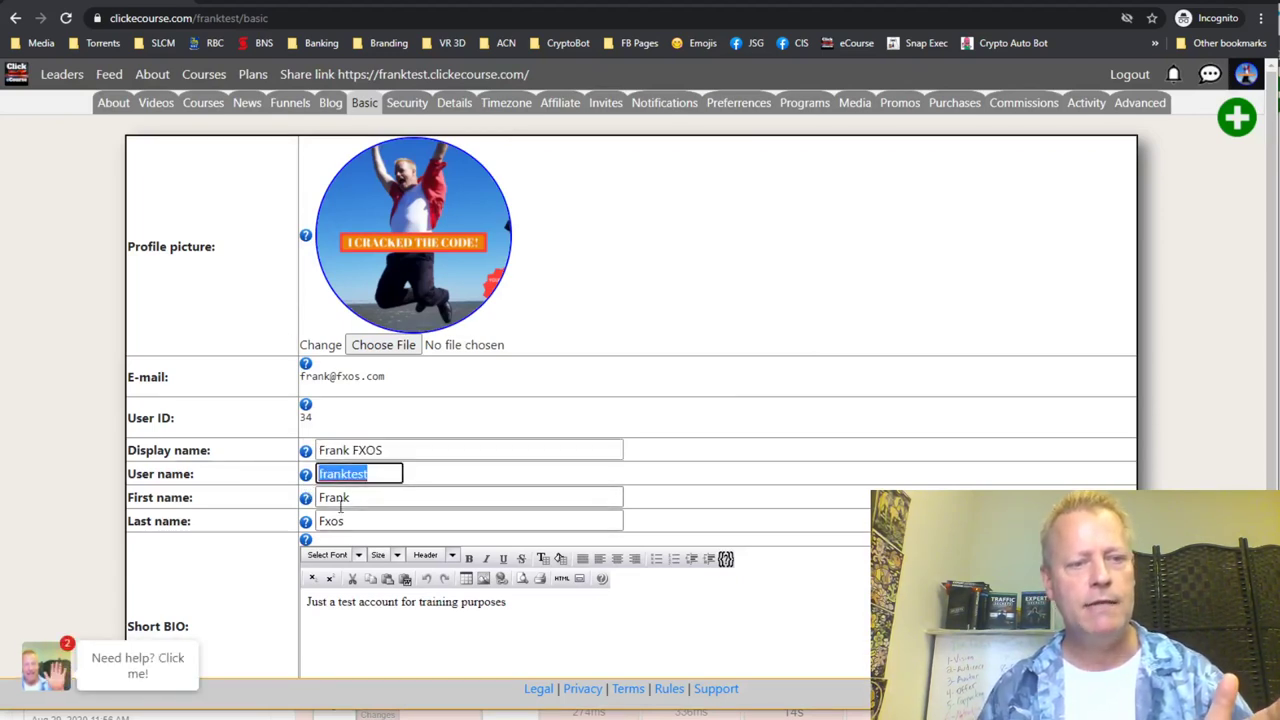
pyautogui.scroll(-1, 537, 557)
pyautogui.click(389, 520)
pyautogui.moveTo(507, 488); pyautogui.dragTo(319, 500)
pyautogui.click(508, 503)
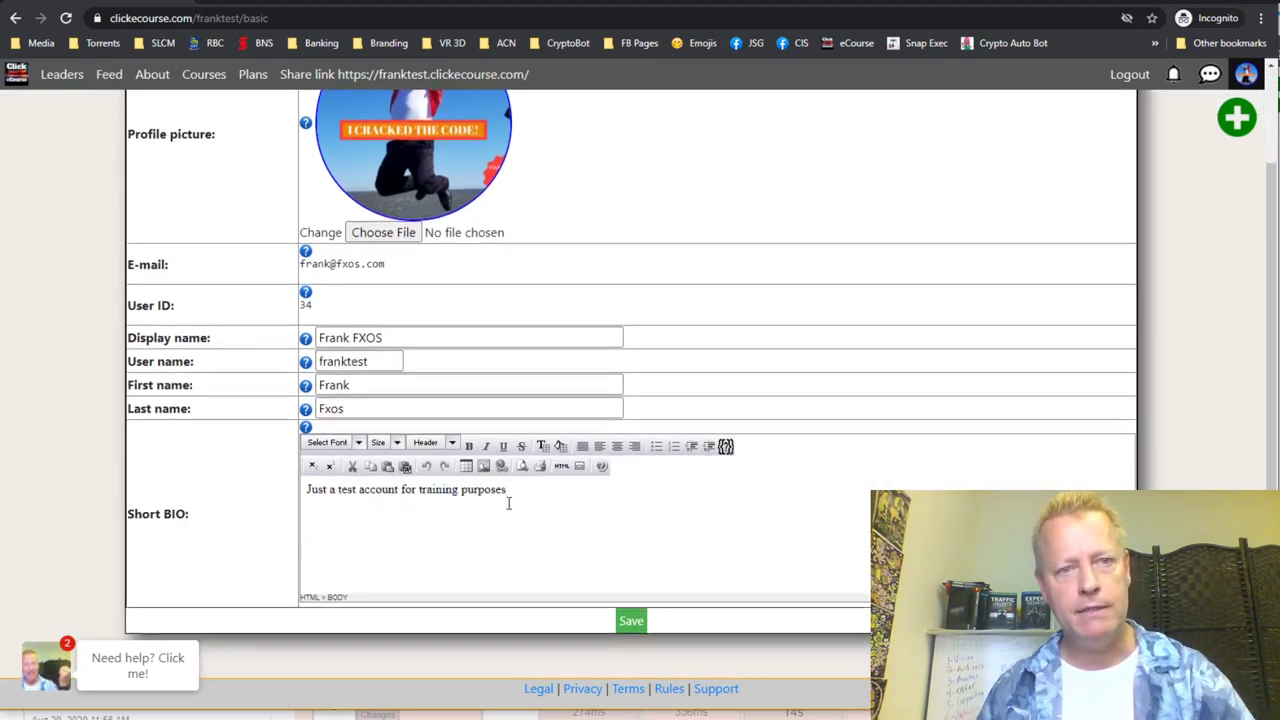
pyautogui.scroll(1, 508, 503)
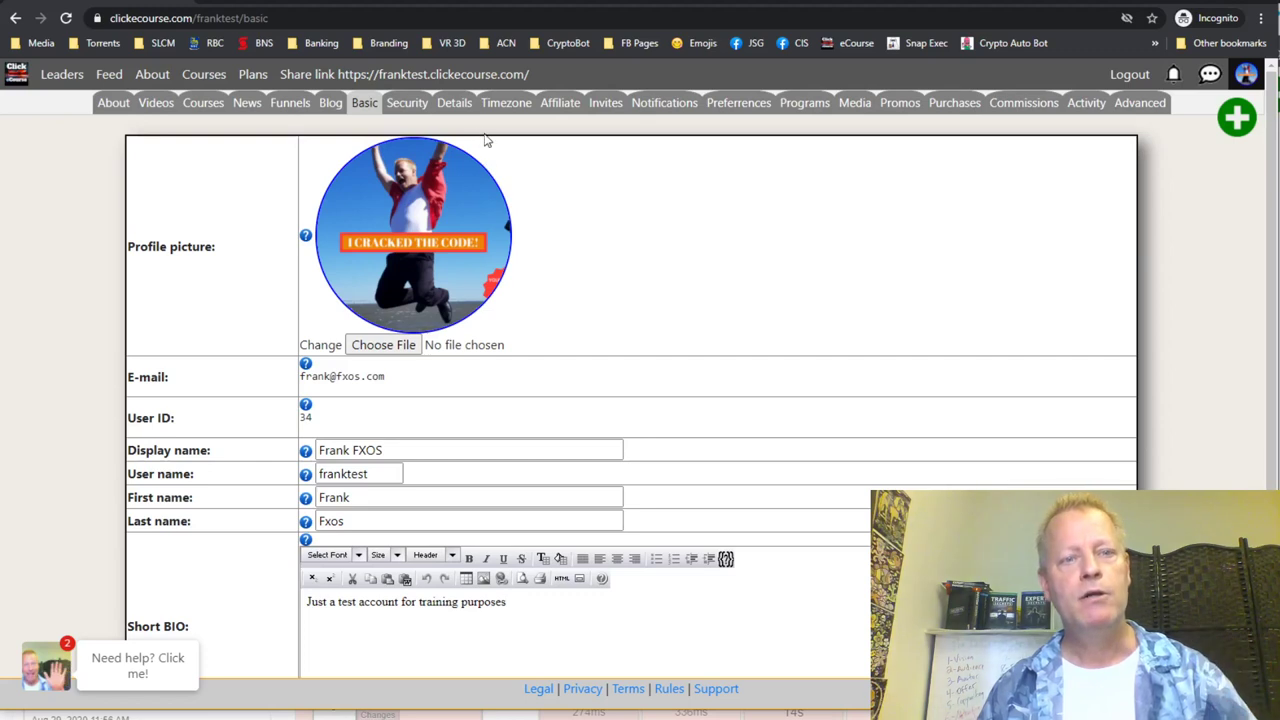
pyautogui.click(560, 104)
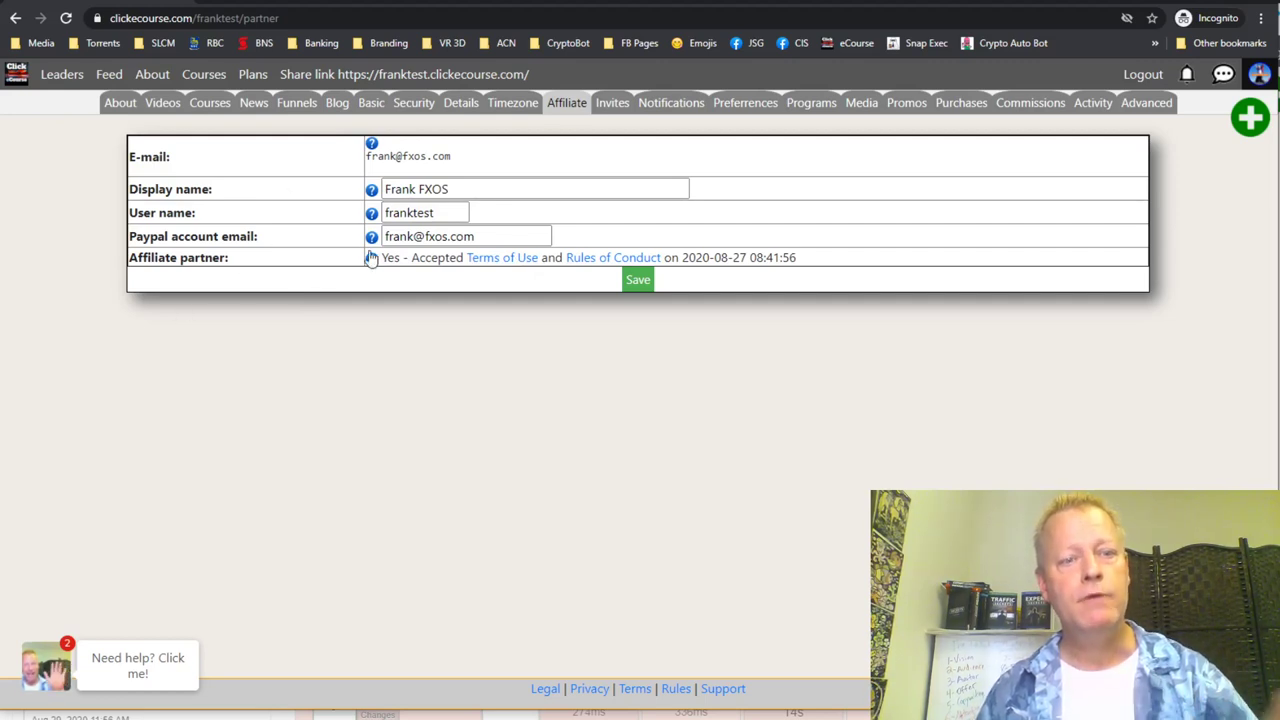
# - Check the PayPal account email on the Affiliate page, then switch to the profile's Courses library
pyautogui.moveTo(498, 236); pyautogui.dragTo(370, 243)
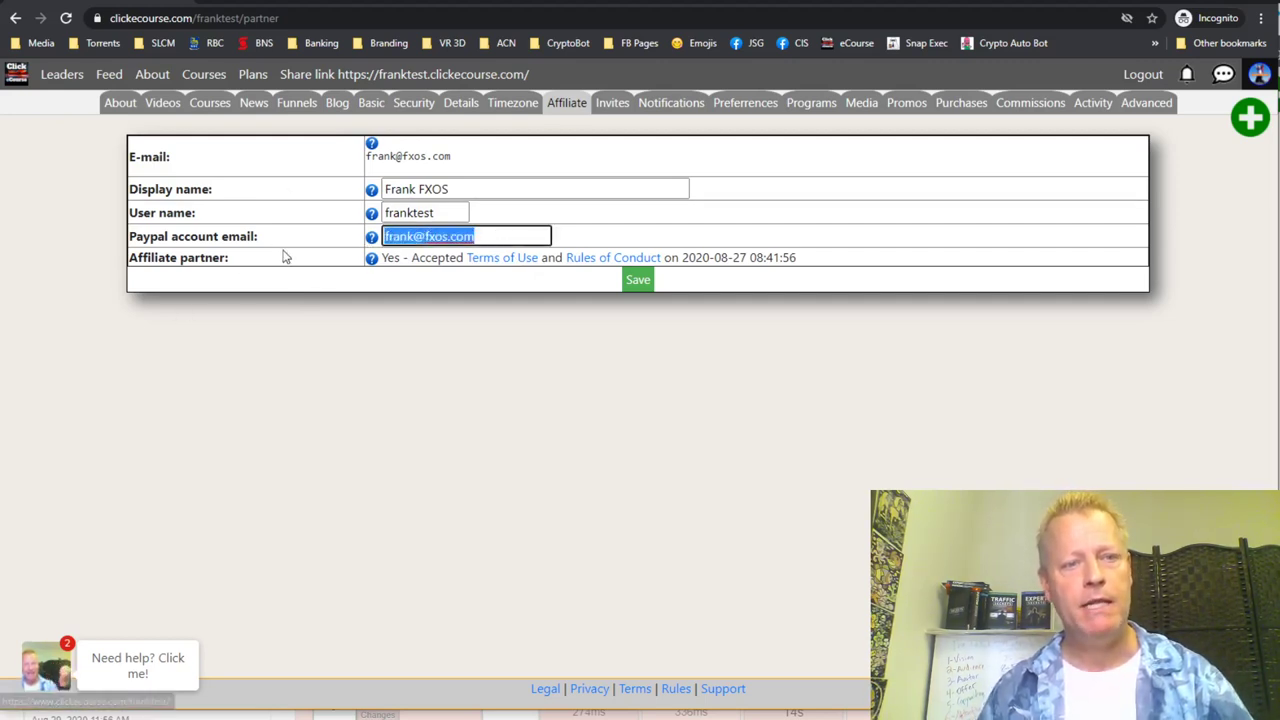
pyautogui.click(406, 252)
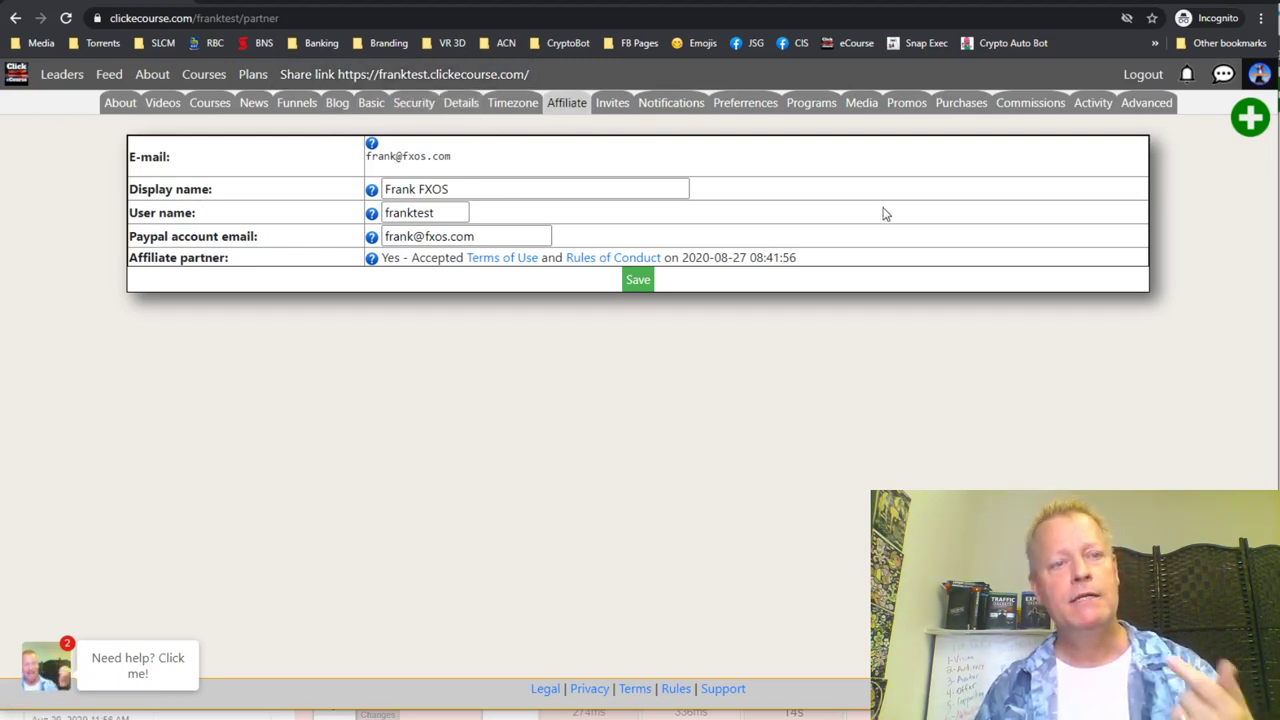
pyautogui.click(209, 103)
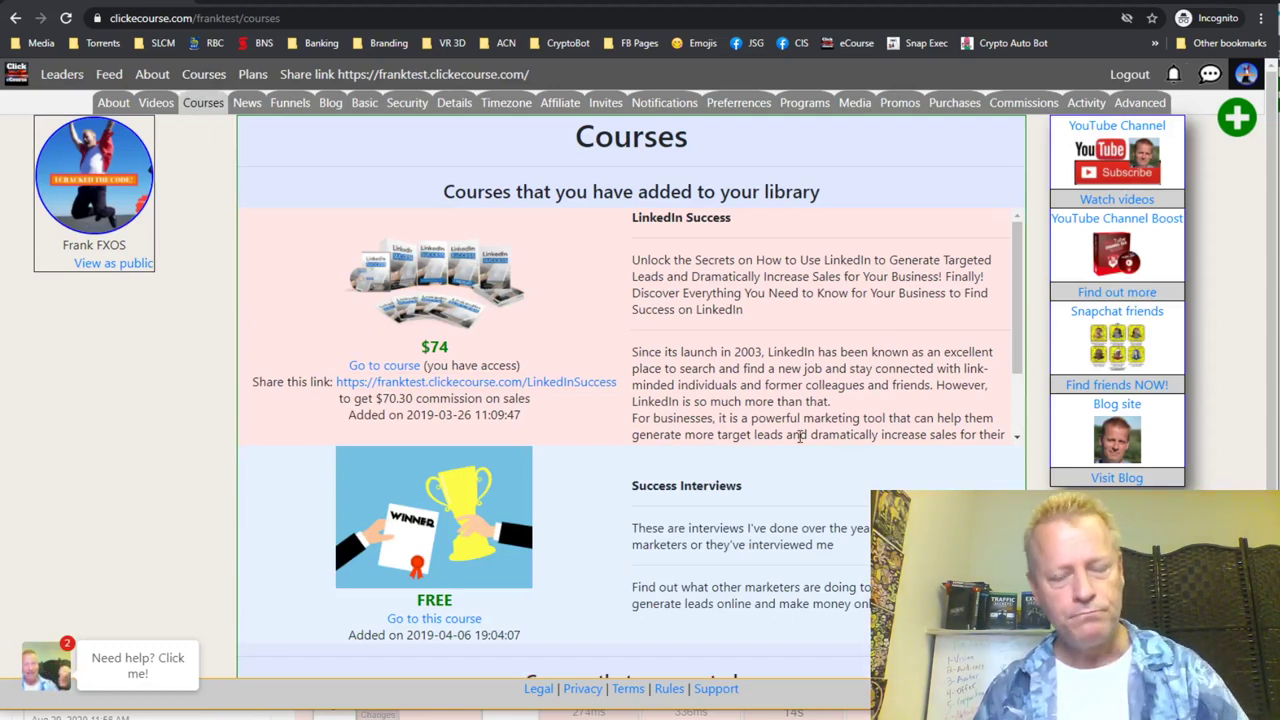
# - Open the course catalogue with Show Price ticked and check Test course's $997 deal end date
pyautogui.click(203, 74)
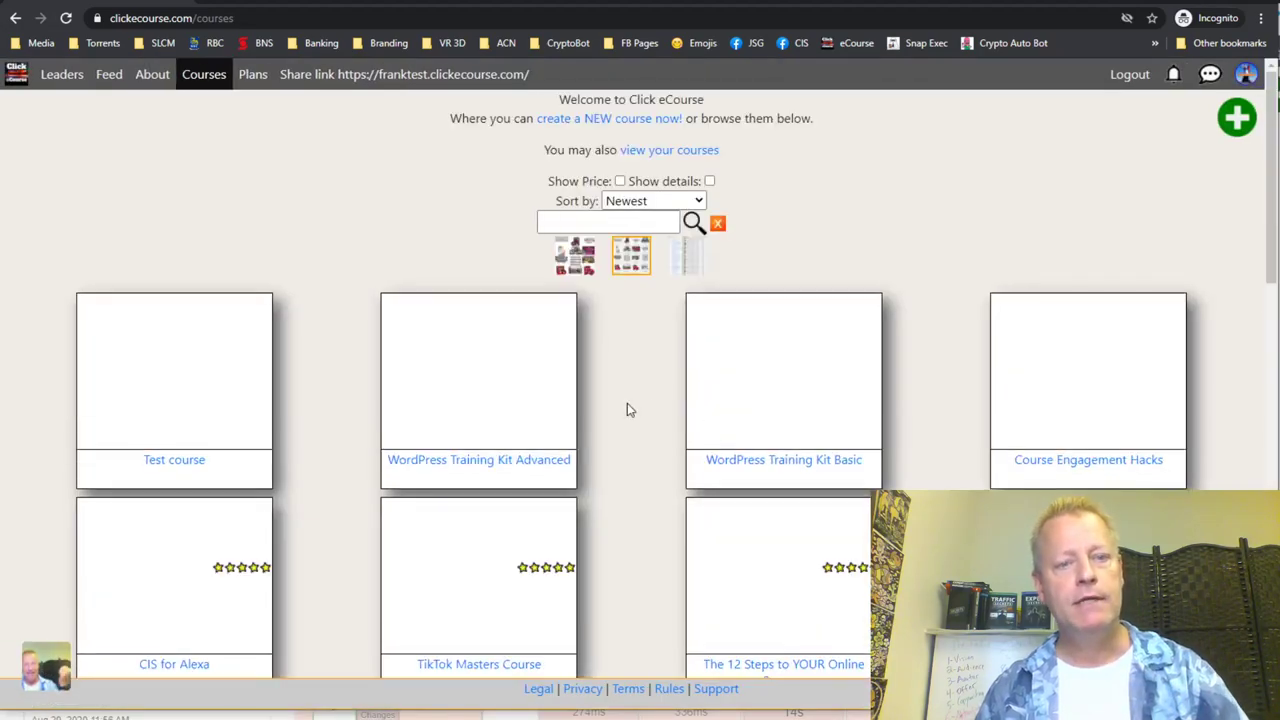
pyautogui.scroll(-9, 627, 408)
pyautogui.scroll(7, 620, 408)
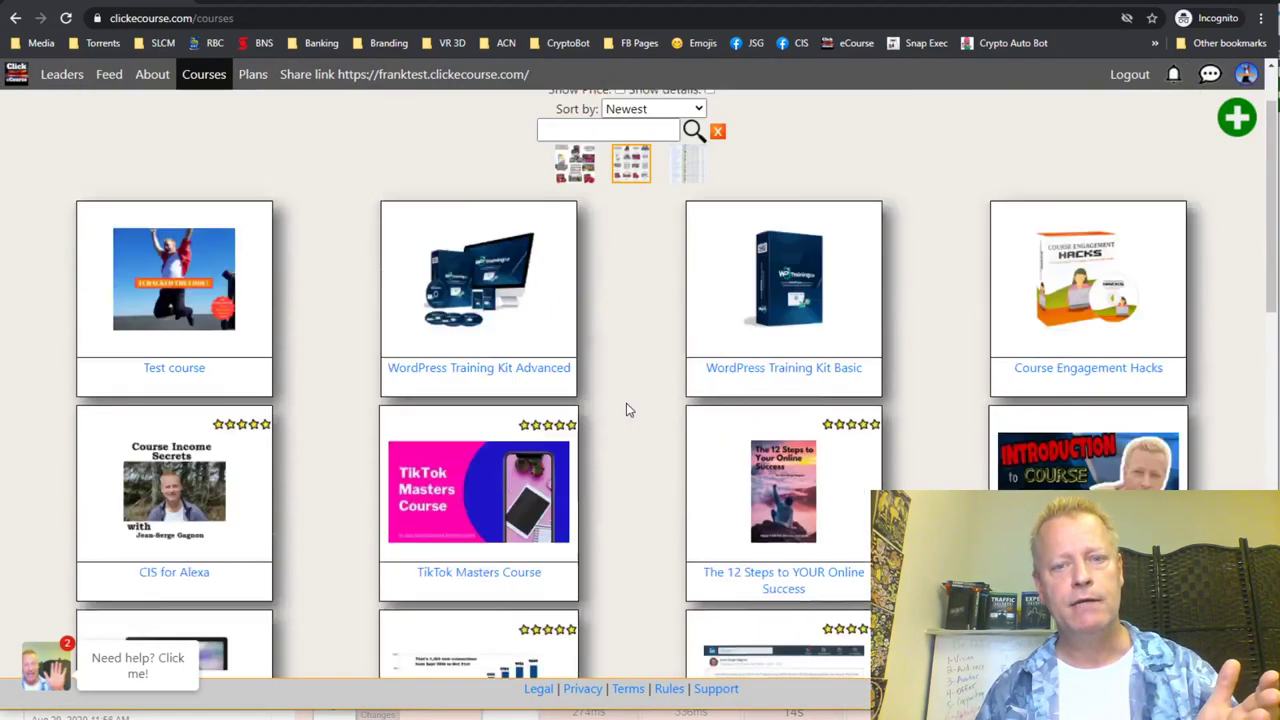
pyautogui.scroll(-10, 627, 408)
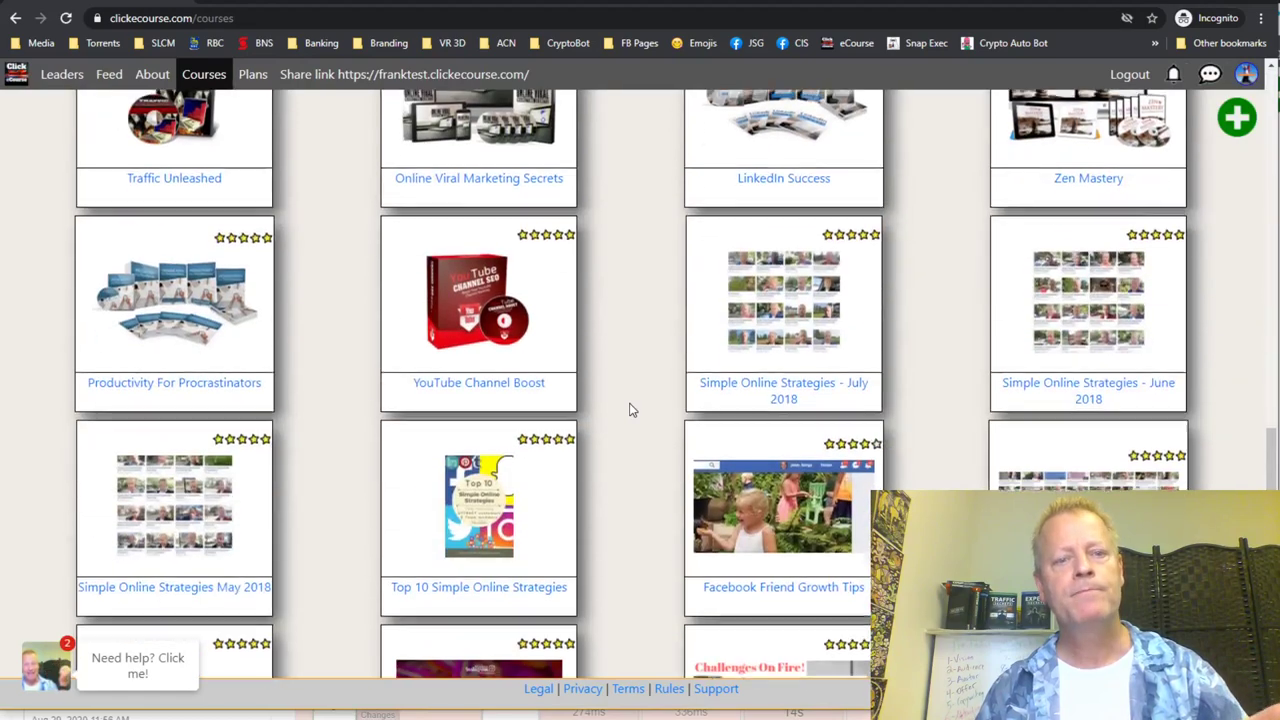
pyautogui.scroll(8, 630, 409)
pyautogui.scroll(1, 630, 409)
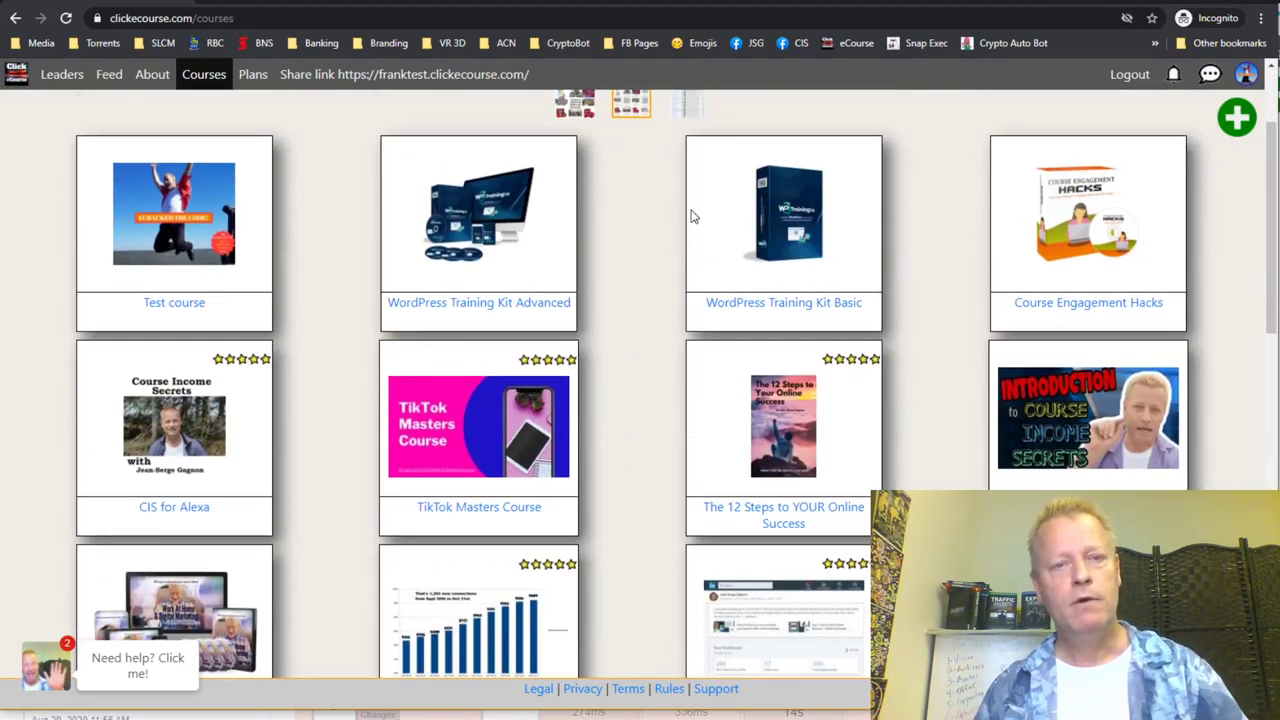
pyautogui.scroll(3, 666, 172)
pyautogui.click(619, 182)
pyautogui.scroll(-3, 627, 390)
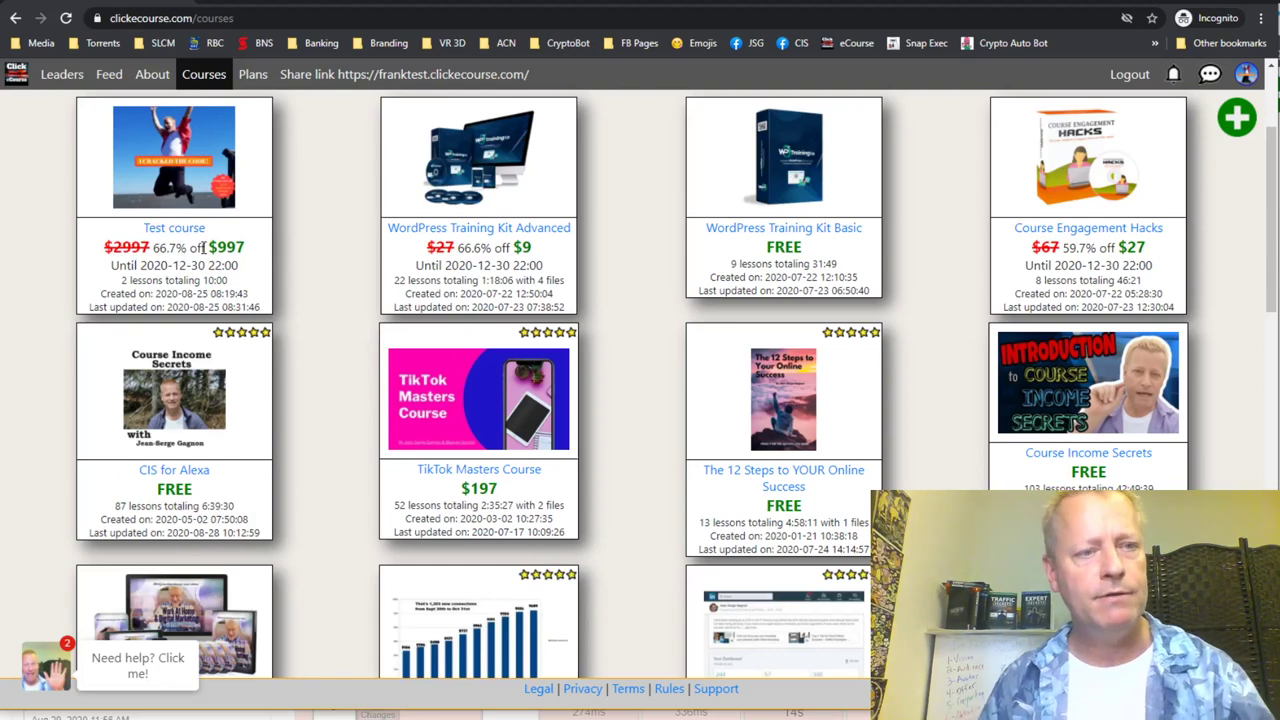
pyautogui.tripleClick(168, 268)
pyautogui.click(330, 278)
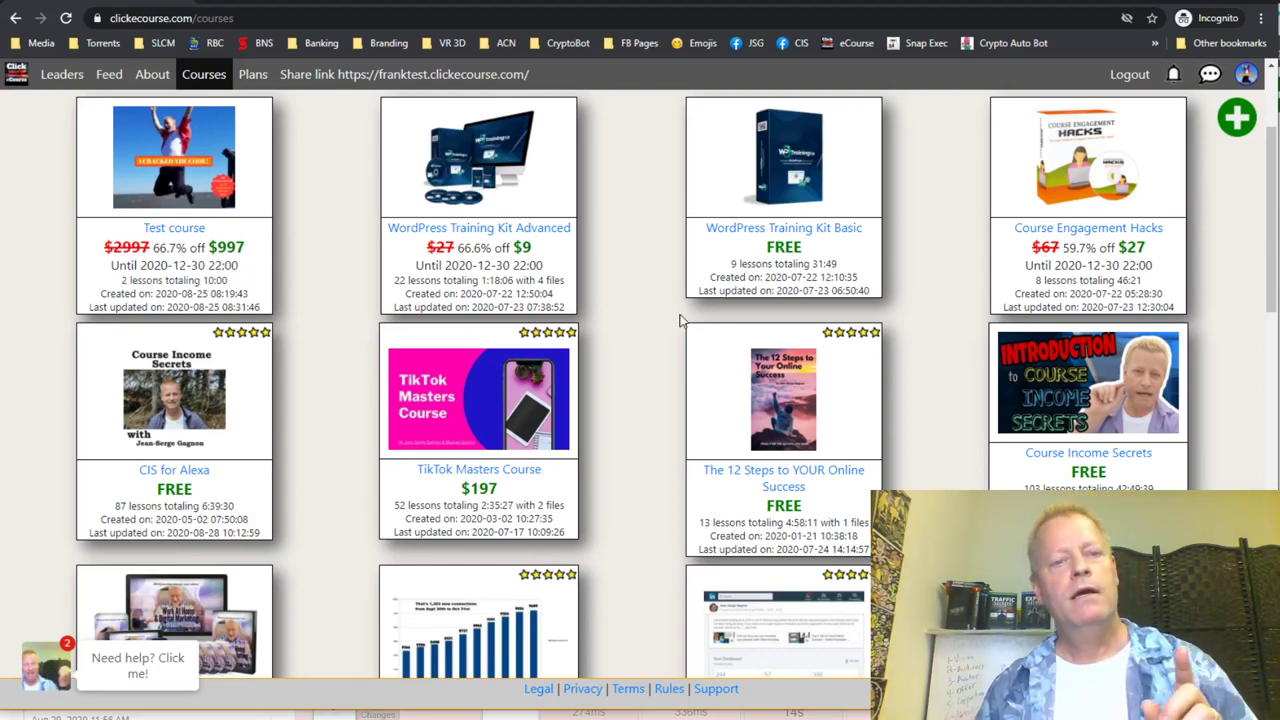
# - Scroll the catalogue and open the TikTok Masters Course page
pyautogui.scroll(-3, 676, 335)
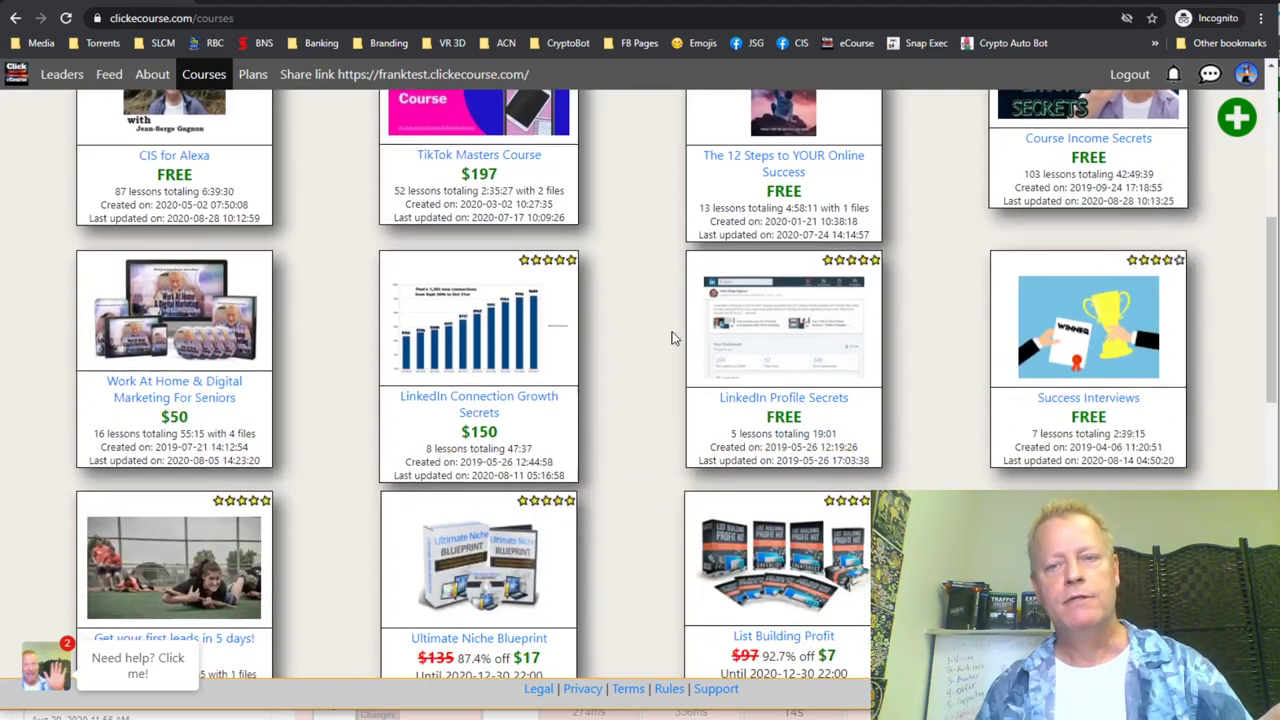
pyautogui.scroll(3, 680, 340)
pyautogui.scroll(-3, 918, 388)
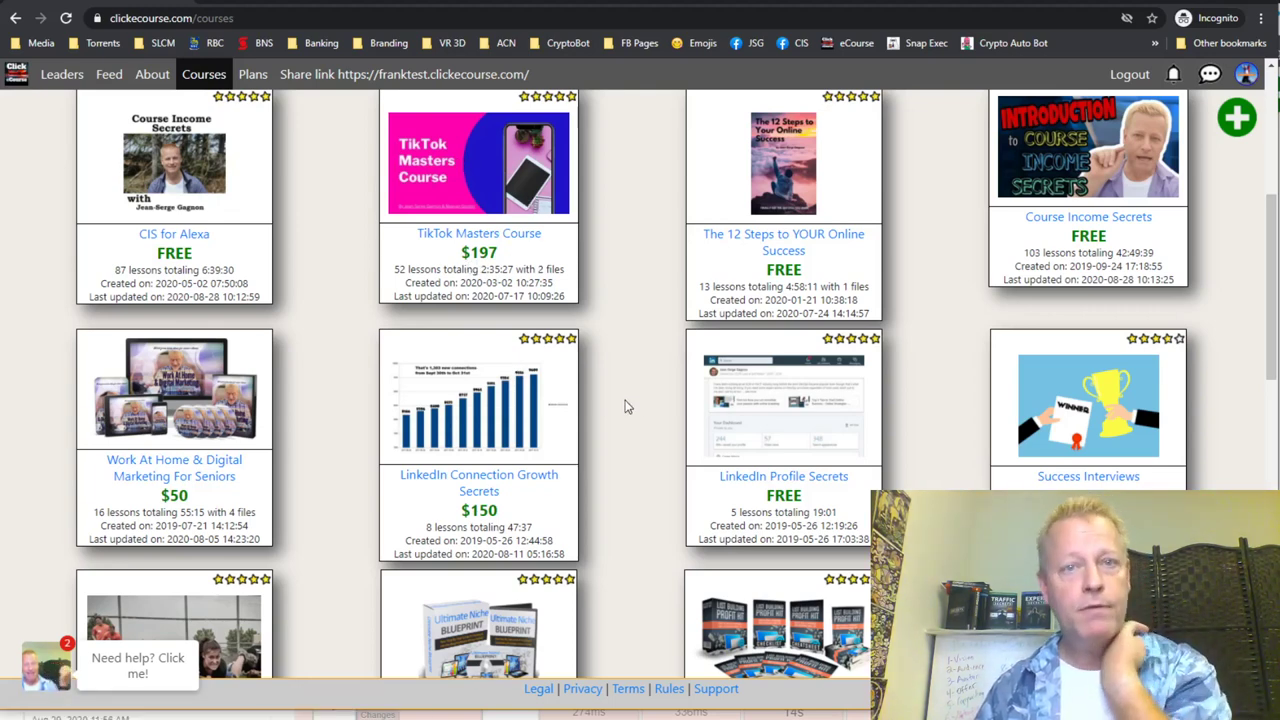
pyautogui.click(480, 234)
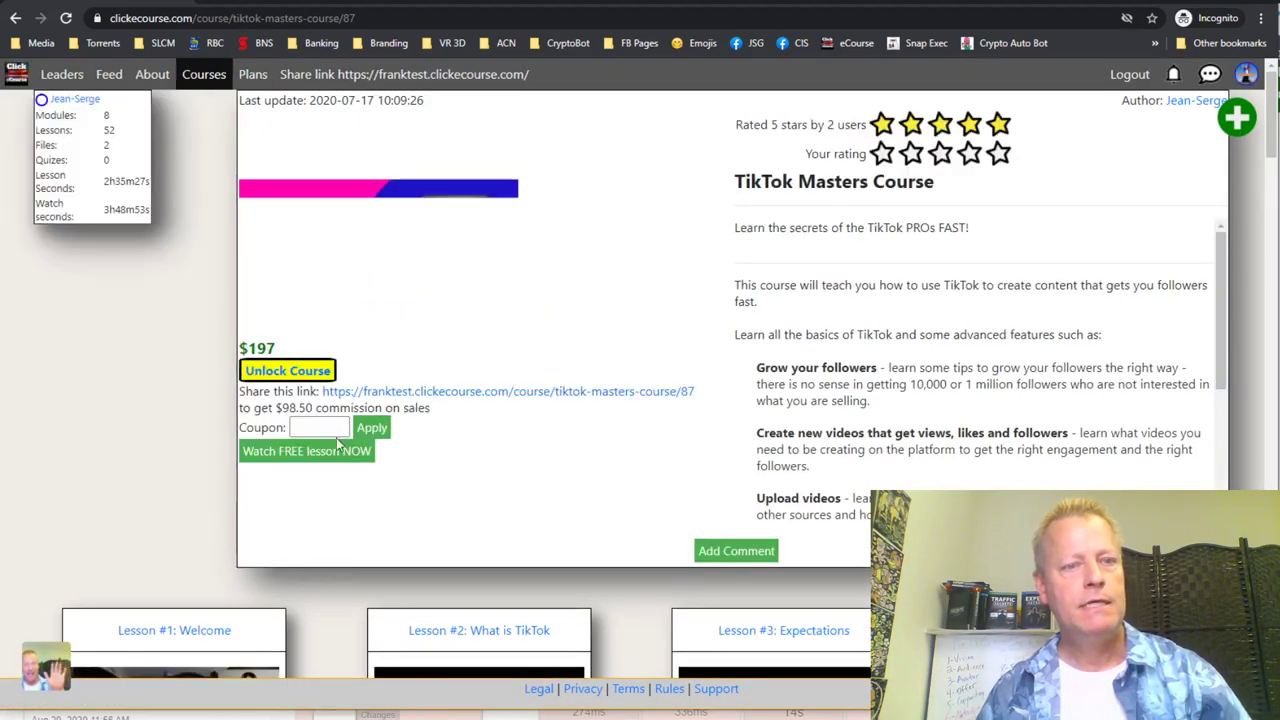
# - Highlight the $98.50 commission amount and the share link line on the TikTok Masters Course page
pyautogui.moveTo(259, 408); pyautogui.dragTo(322, 409)
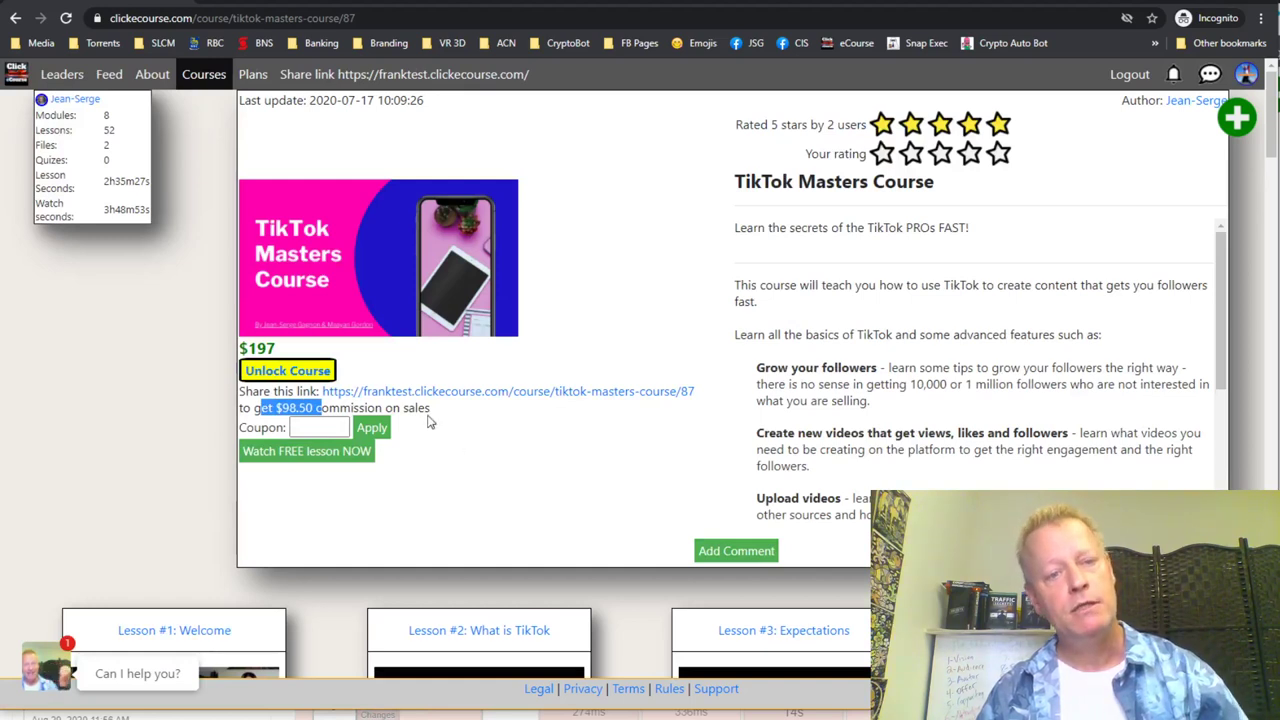
pyautogui.click(270, 404)
pyautogui.moveTo(241, 394); pyautogui.dragTo(460, 391)
pyautogui.click(570, 380)
pyautogui.moveTo(240, 392); pyautogui.dragTo(628, 392)
pyautogui.click(520, 457)
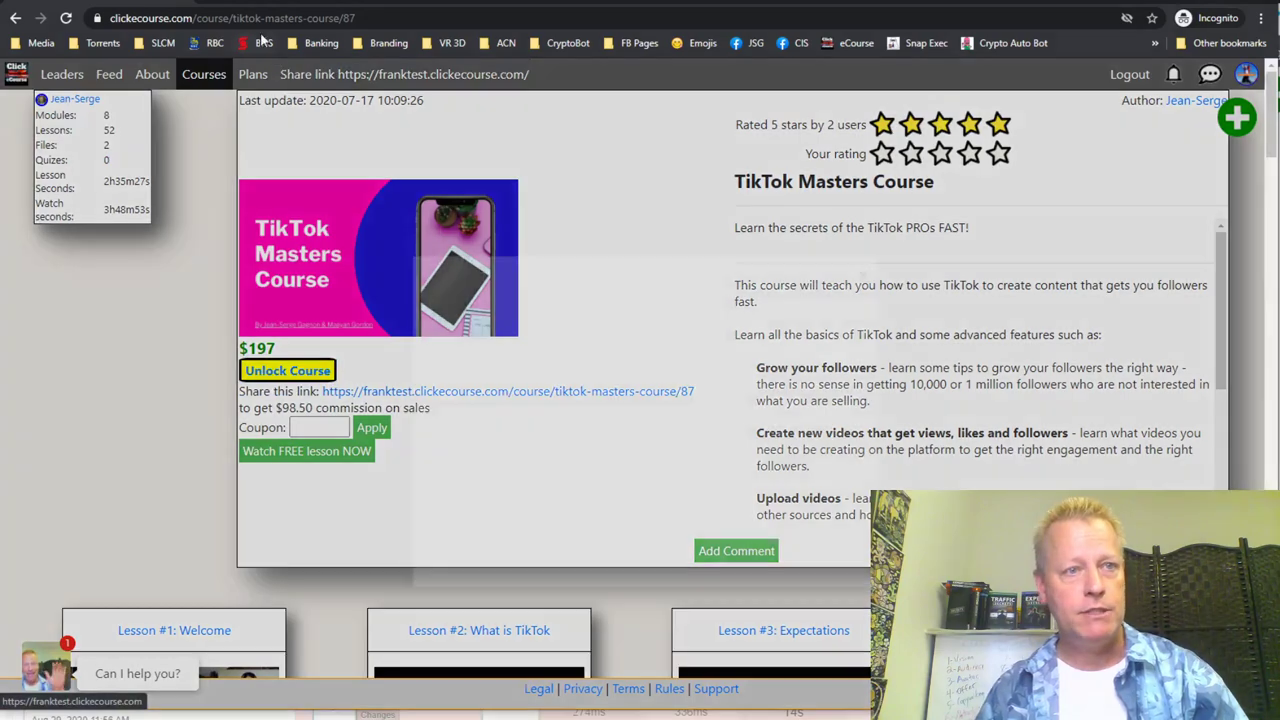
# - Close the chat popup, check the page address, and go back to the Courses catalogue
pyautogui.click(250, 25)
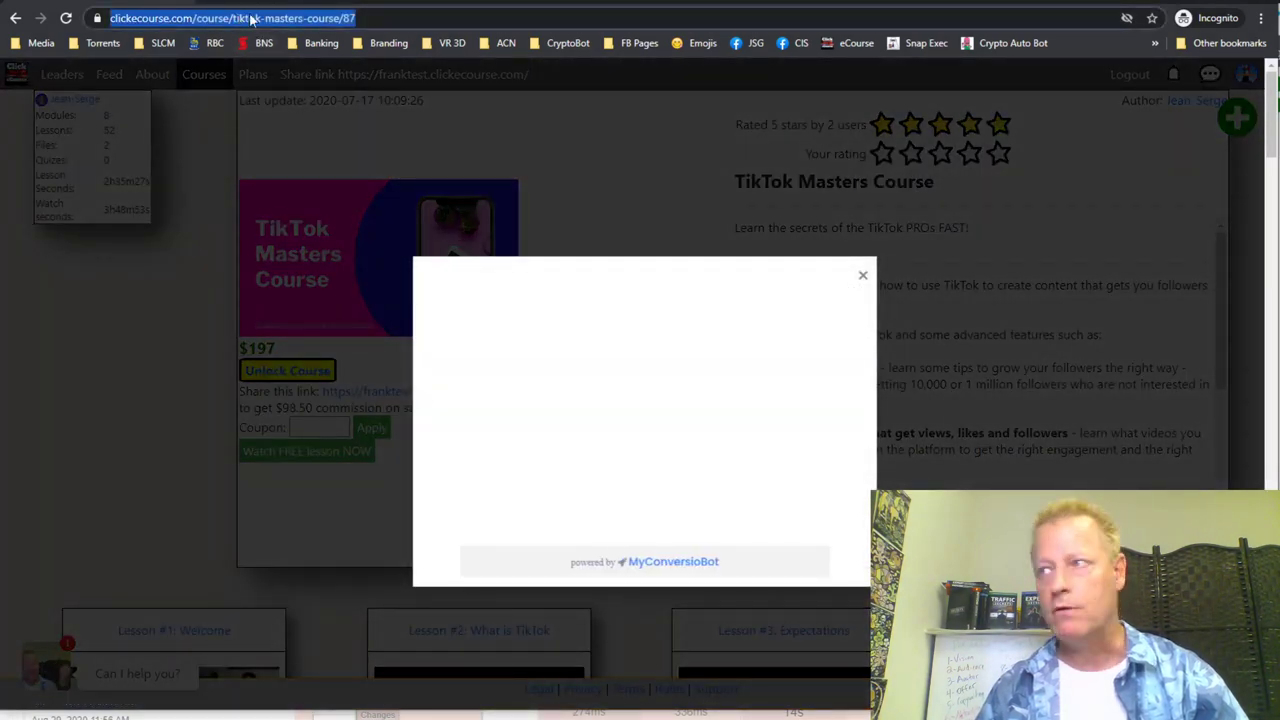
pyautogui.click(863, 275)
pyautogui.click(191, 22)
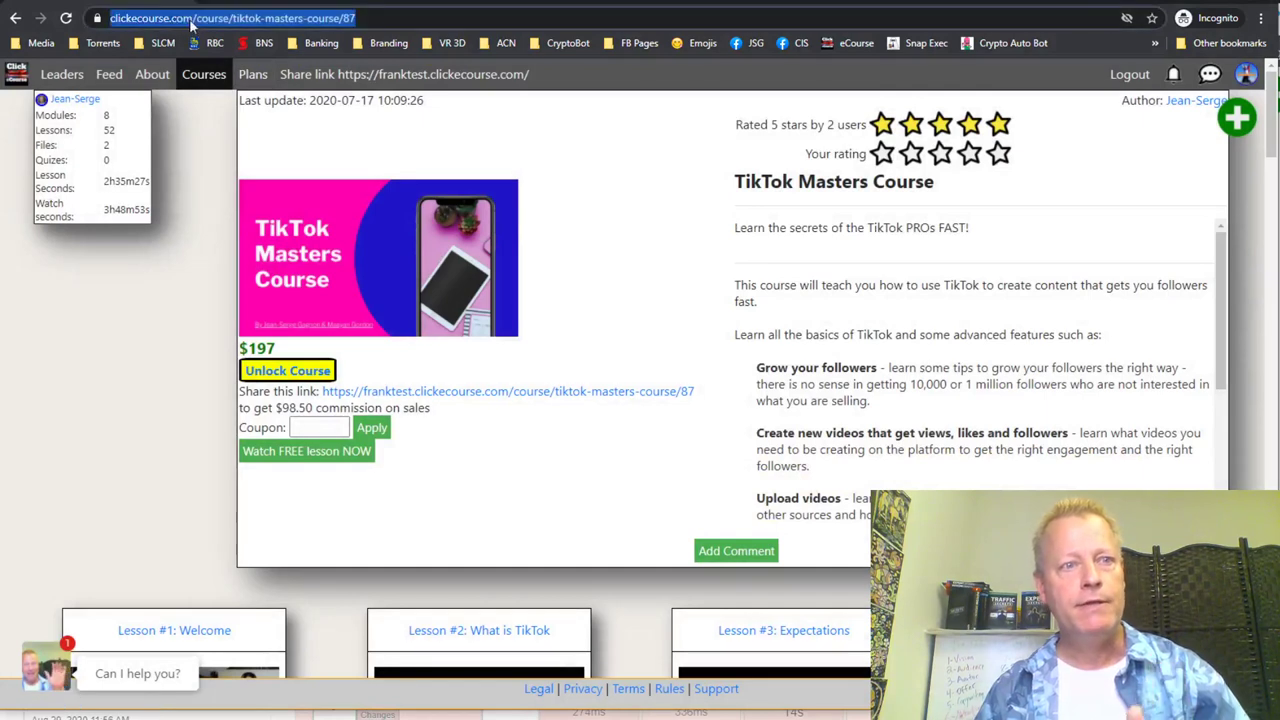
pyautogui.click(130, 20)
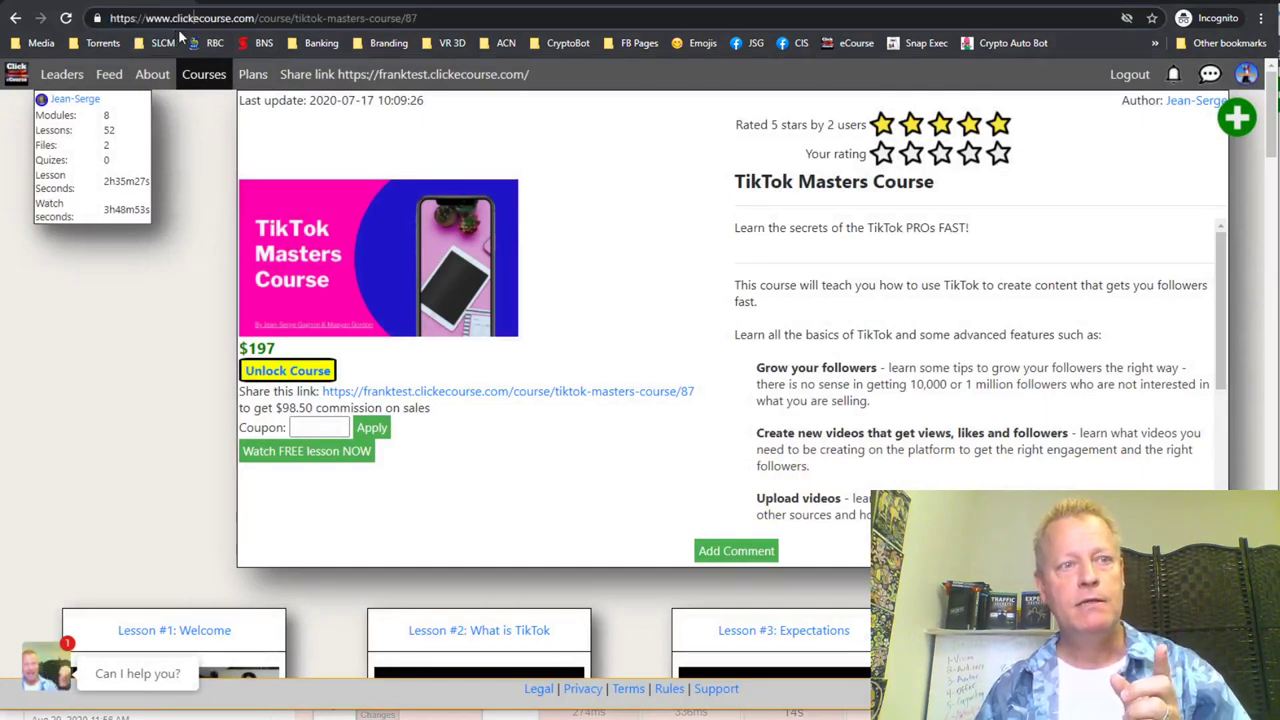
pyautogui.doubleClick(158, 19)
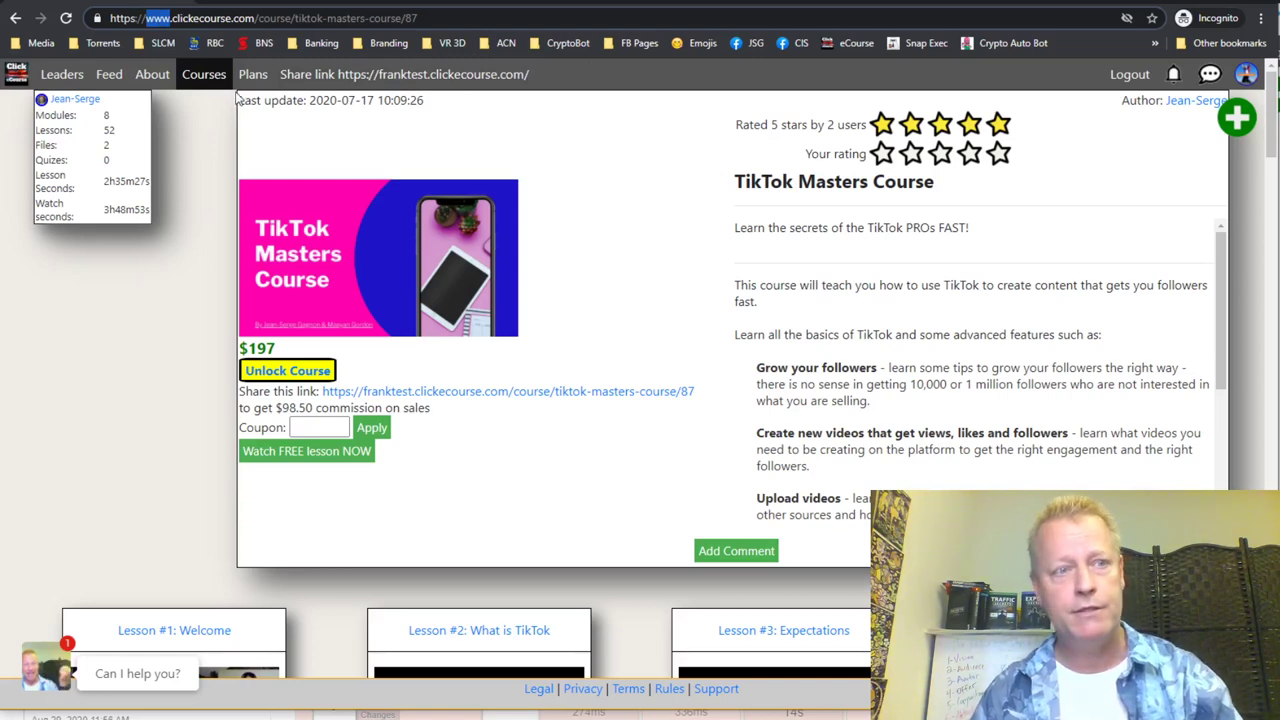
pyautogui.click(205, 78)
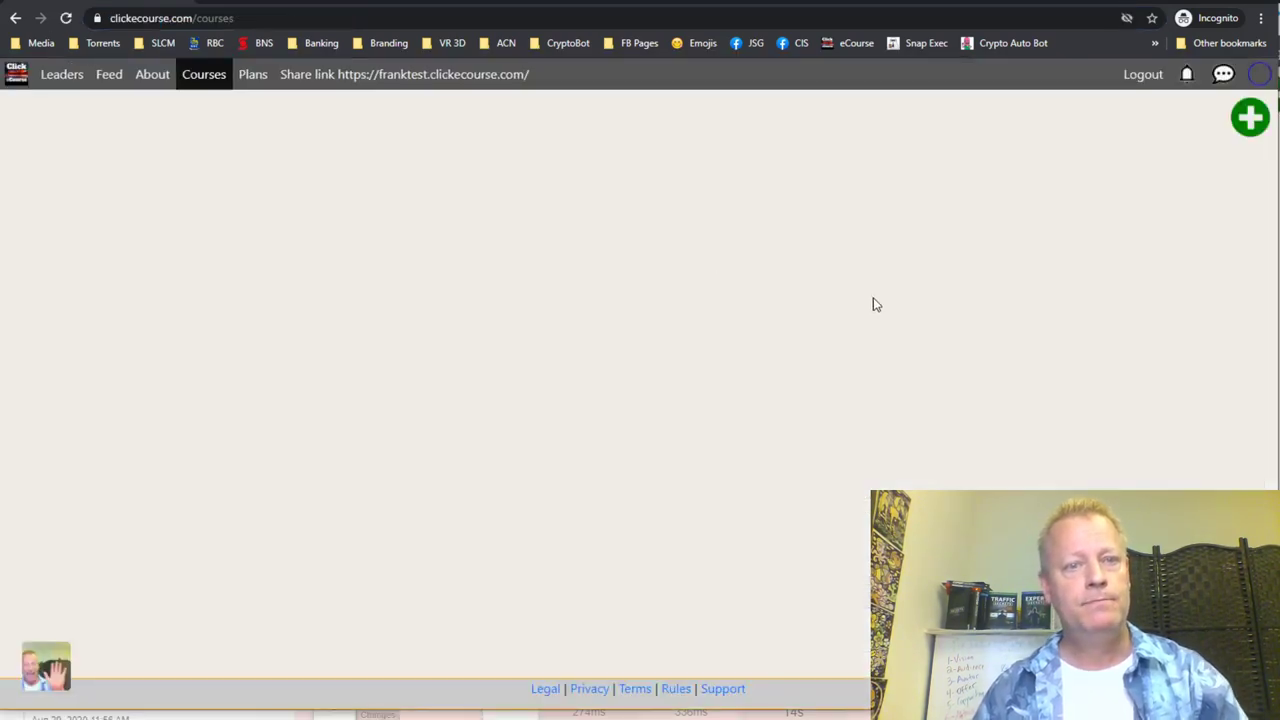
pyautogui.scroll(-6, 671, 440)
pyautogui.scroll(6, 671, 440)
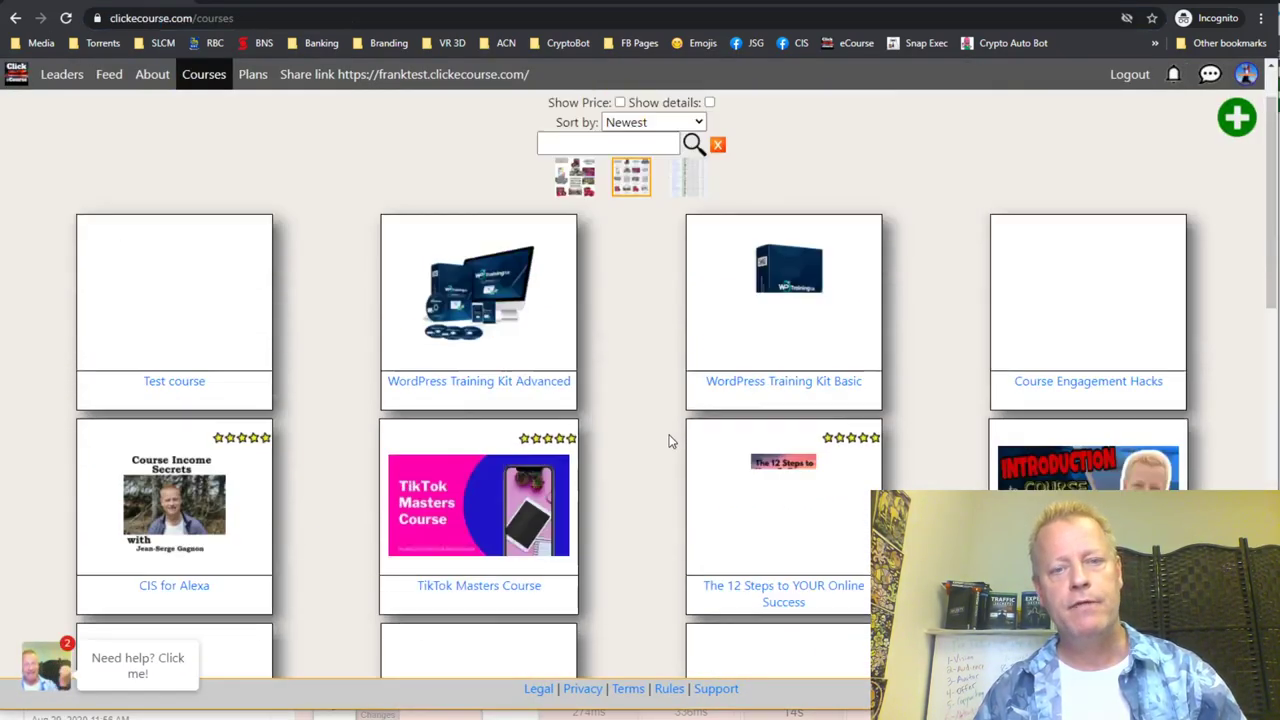
# - Open the green plus menu offering Course, WP Blog and Support on the Courses page
pyautogui.scroll(-5, 654, 505)
pyautogui.scroll(-6, 655, 494)
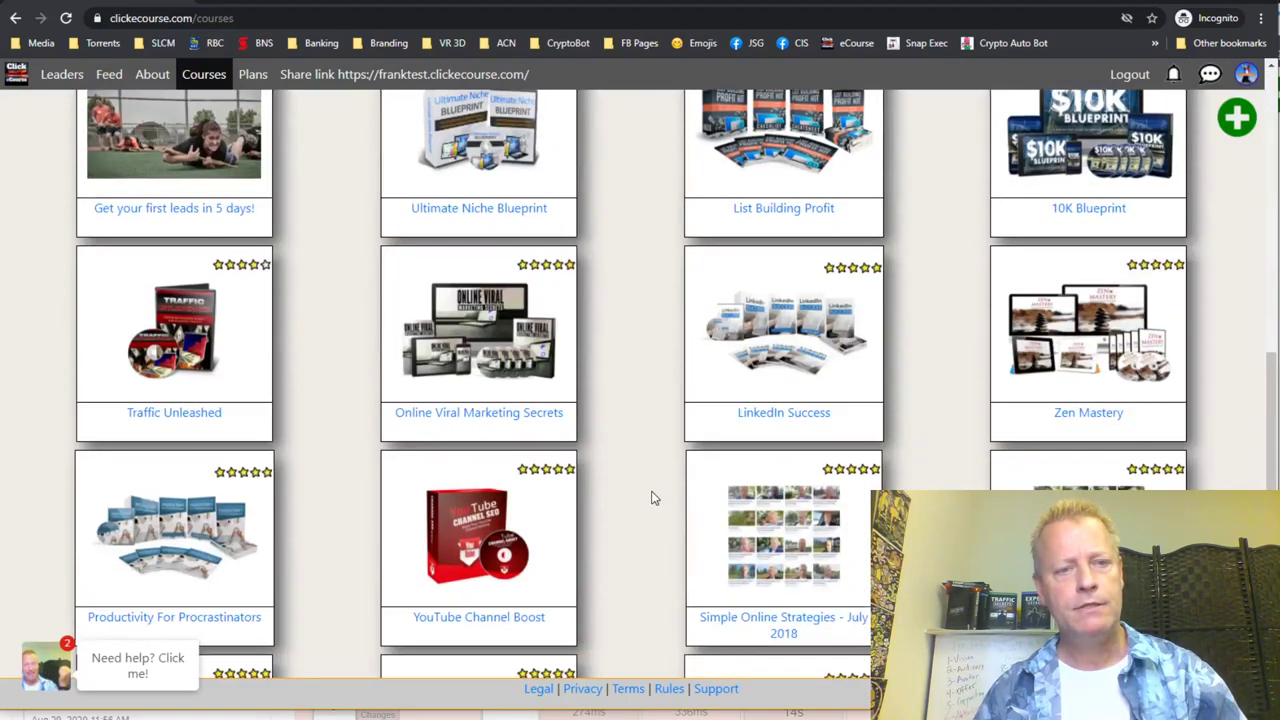
pyautogui.scroll(9, 662, 491)
pyautogui.scroll(2, 661, 490)
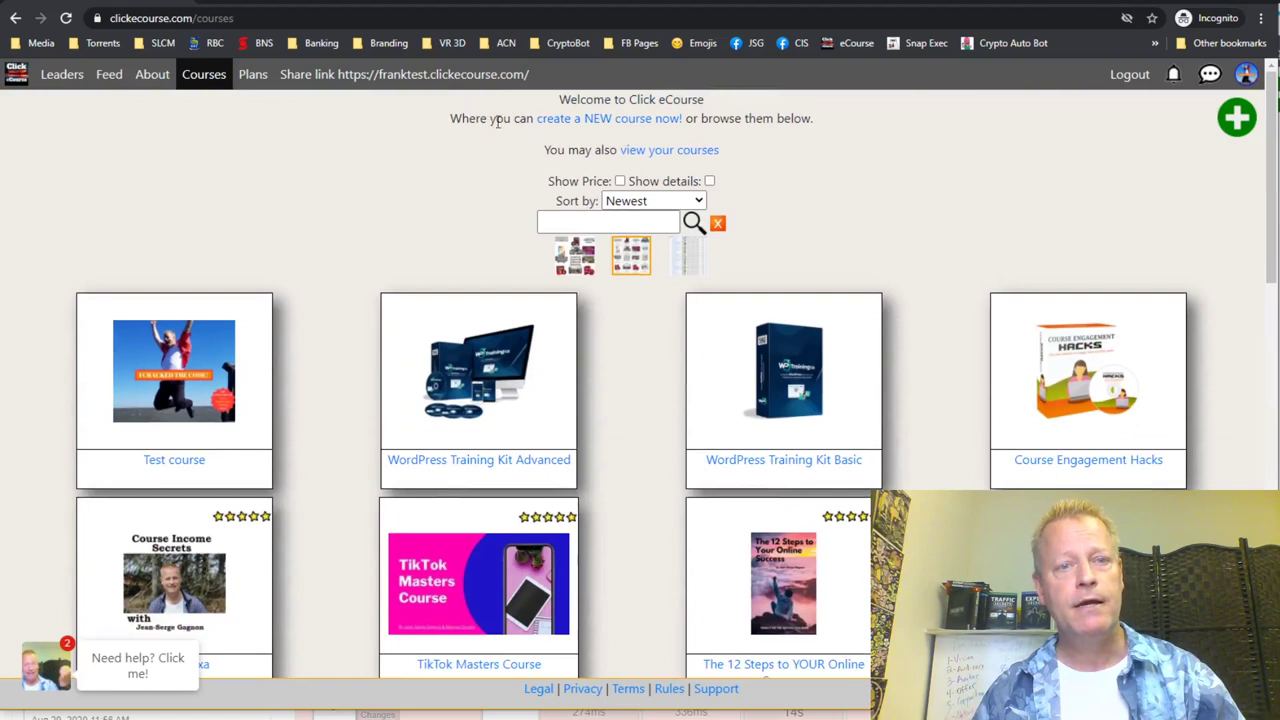
pyautogui.moveTo(460, 118); pyautogui.dragTo(754, 136)
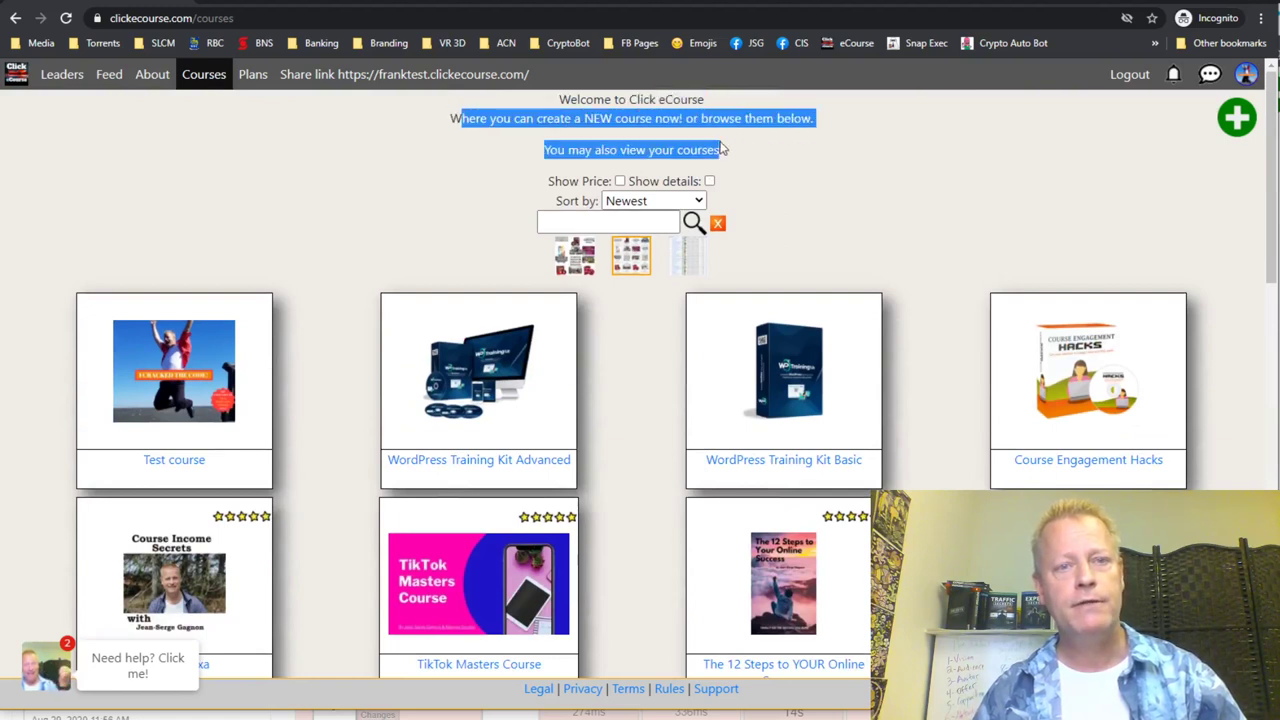
pyautogui.click(748, 120)
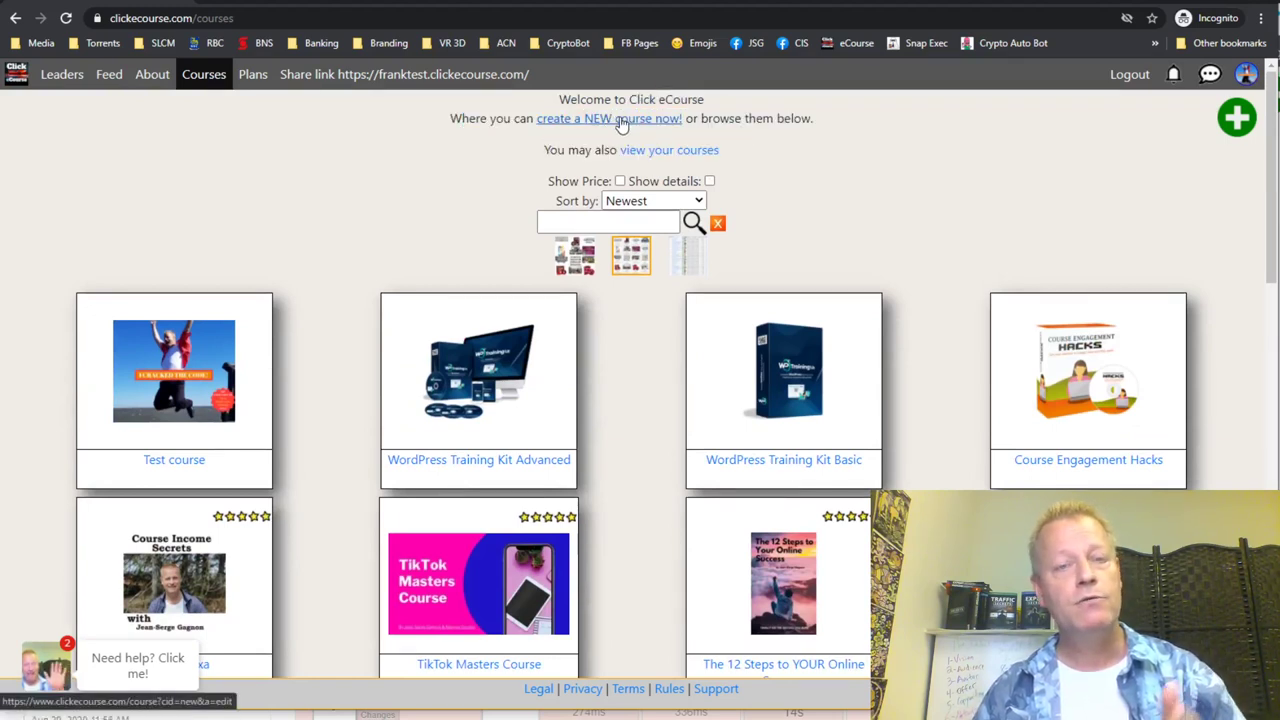
pyautogui.click(1236, 122)
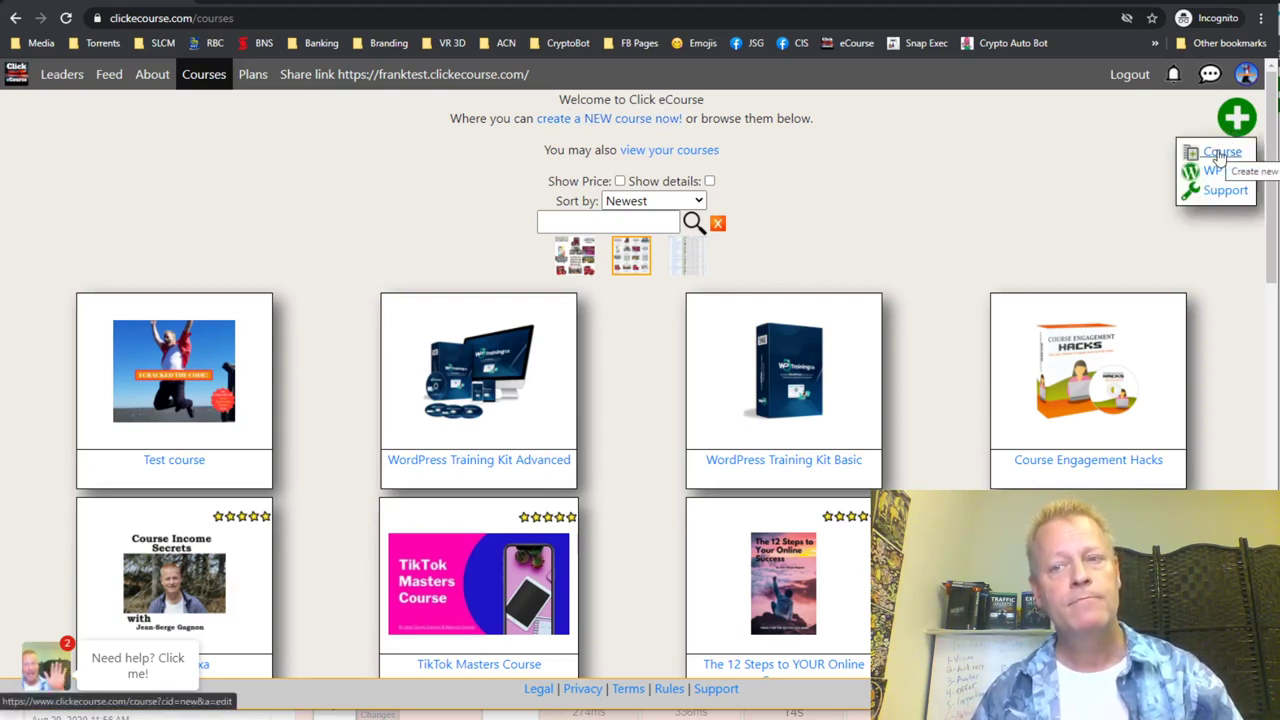
# - Create a new course titled 'Test course' with summary 'Test course for episode 213'
pyautogui.click(1220, 153)
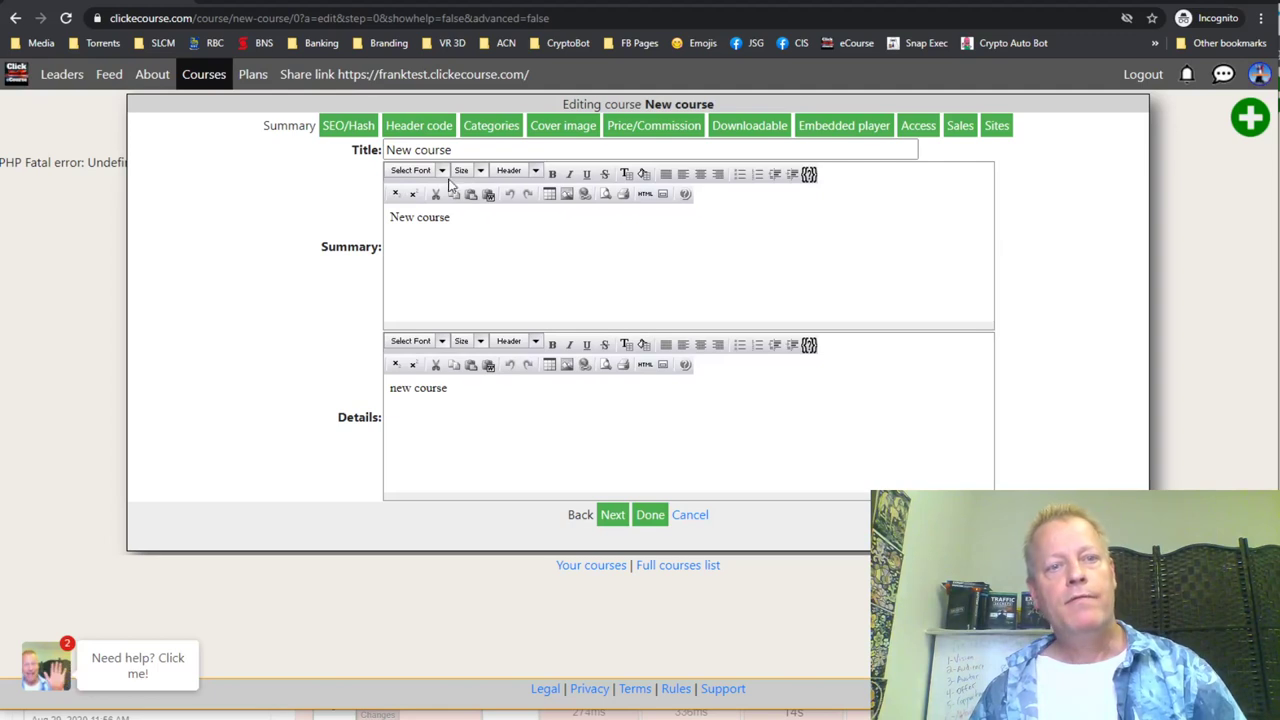
pyautogui.moveTo(462, 152); pyautogui.dragTo(350, 162)
pyautogui.write('Test course ')
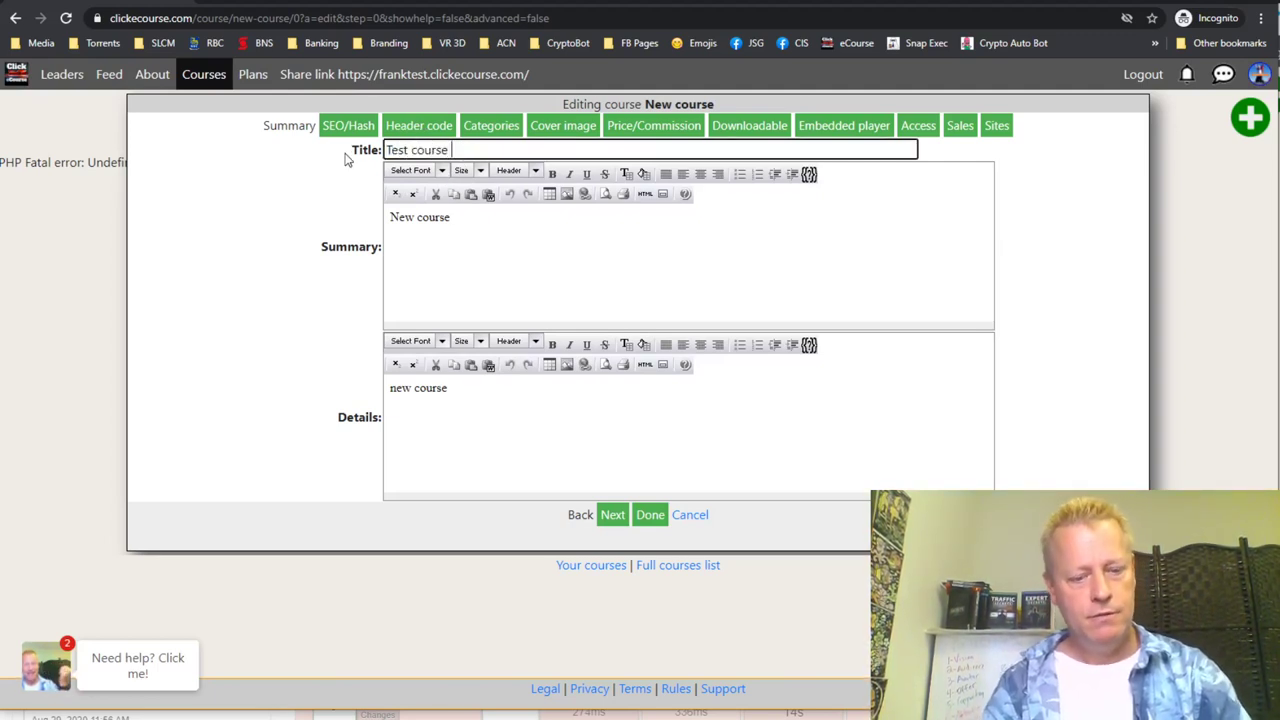
pyautogui.write('for ep')
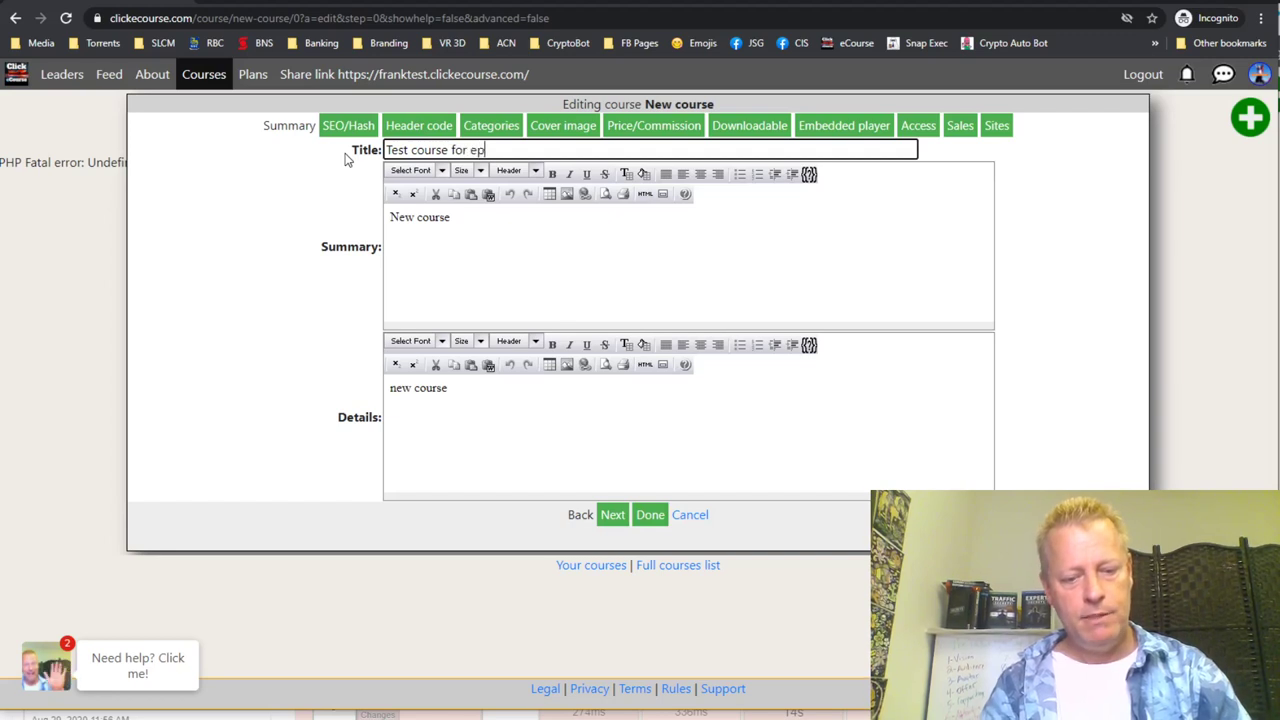
pyautogui.write('isode 213')
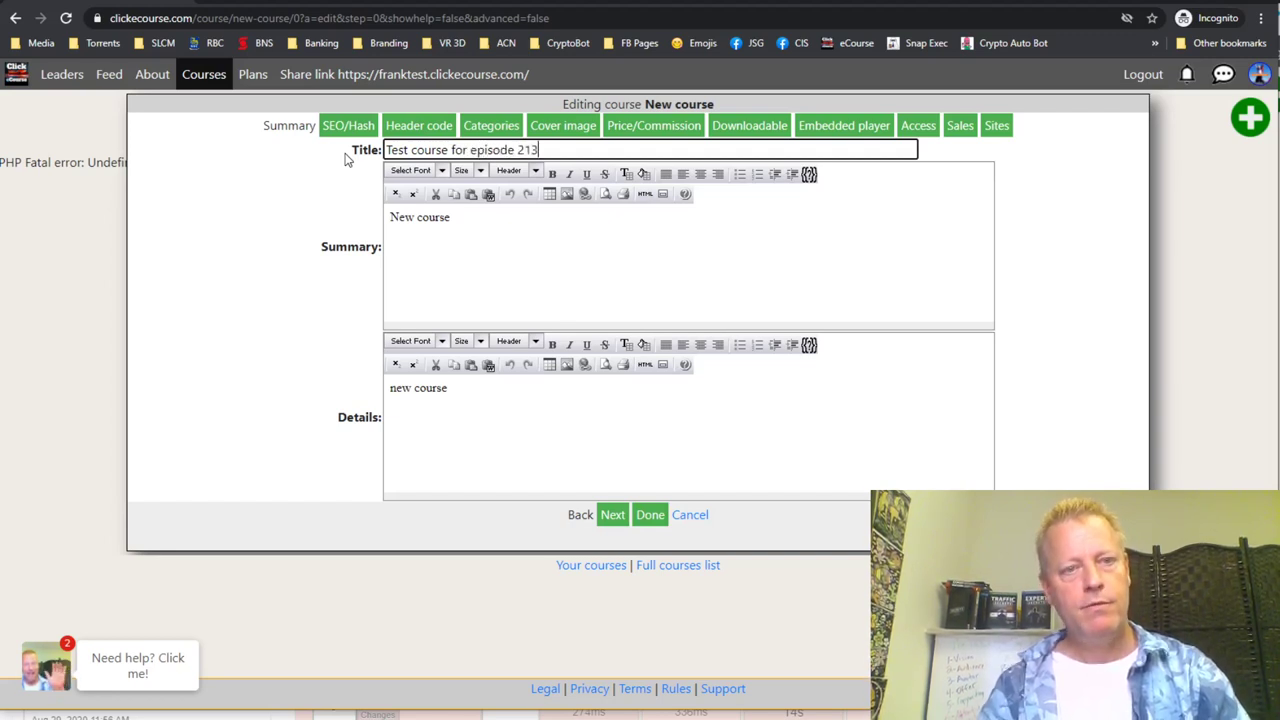
pyautogui.click(448, 224)
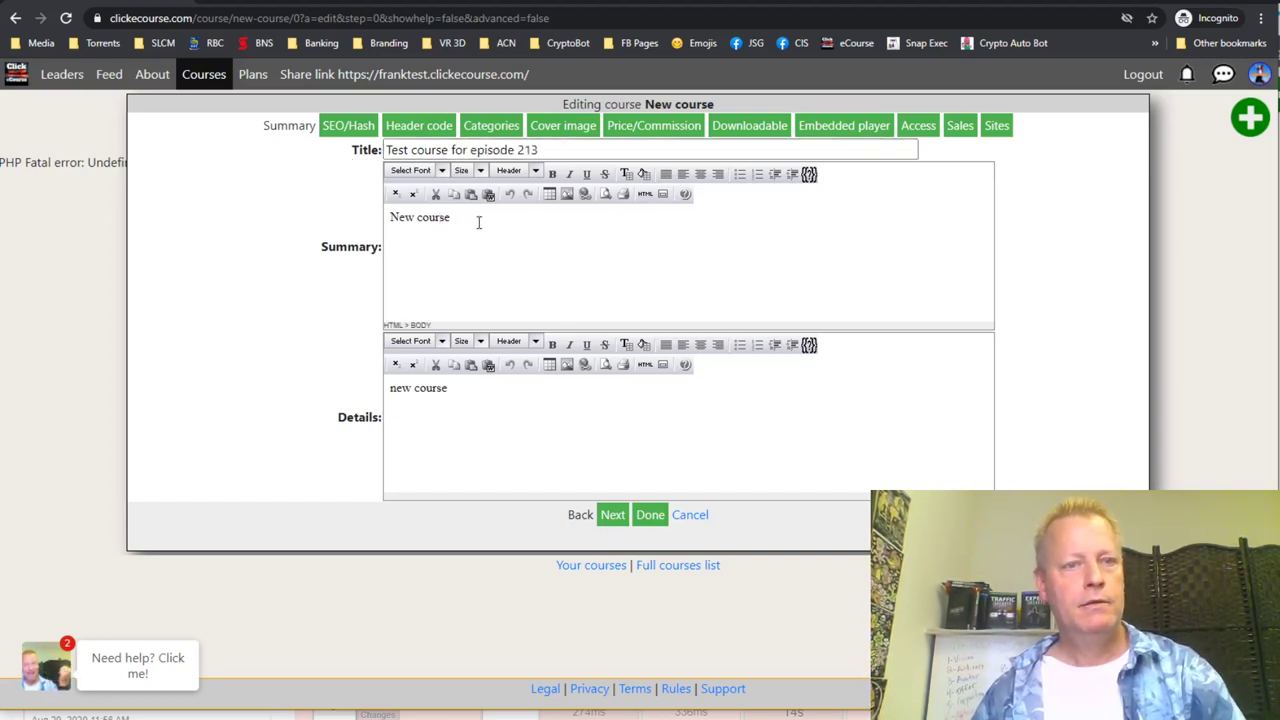
pyautogui.moveTo(546, 151); pyautogui.dragTo(364, 174)
pyautogui.hotkey('ctrl', 'c')
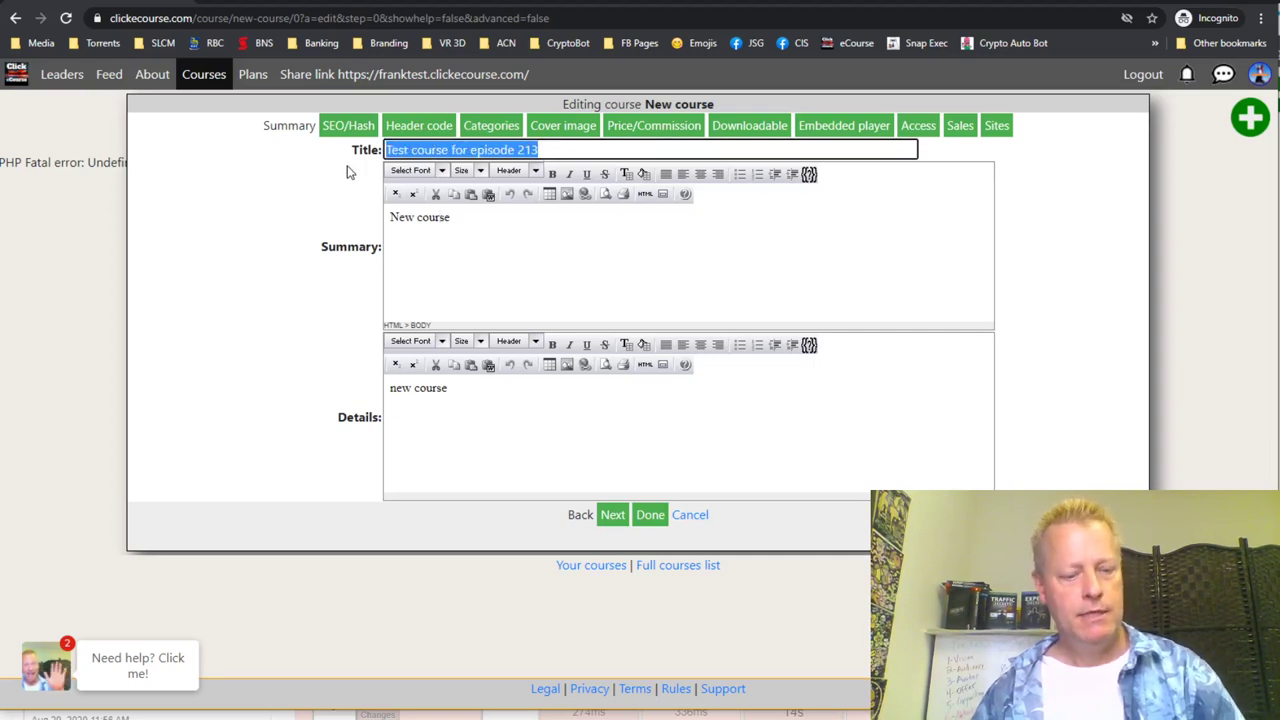
pyautogui.moveTo(449, 224); pyautogui.dragTo(340, 233)
pyautogui.hotkey('ctrl', 'v')
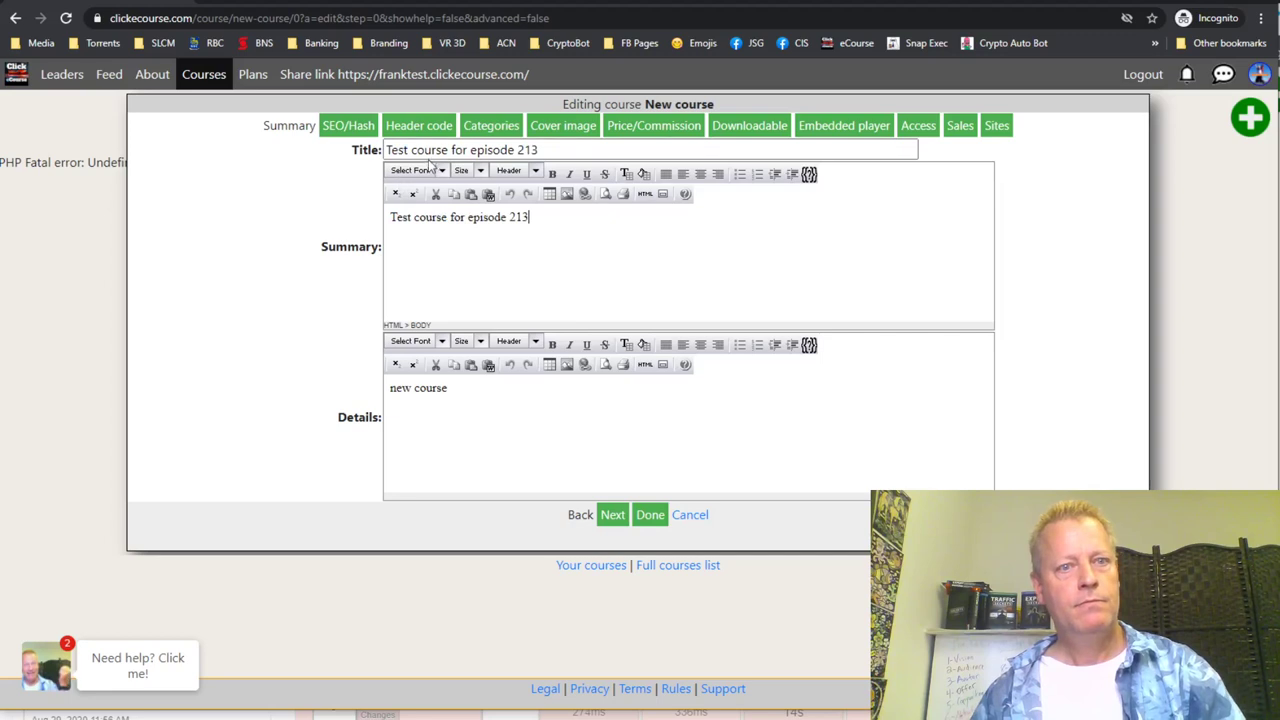
pyautogui.tripleClick(448, 150)
pyautogui.click(589, 149)
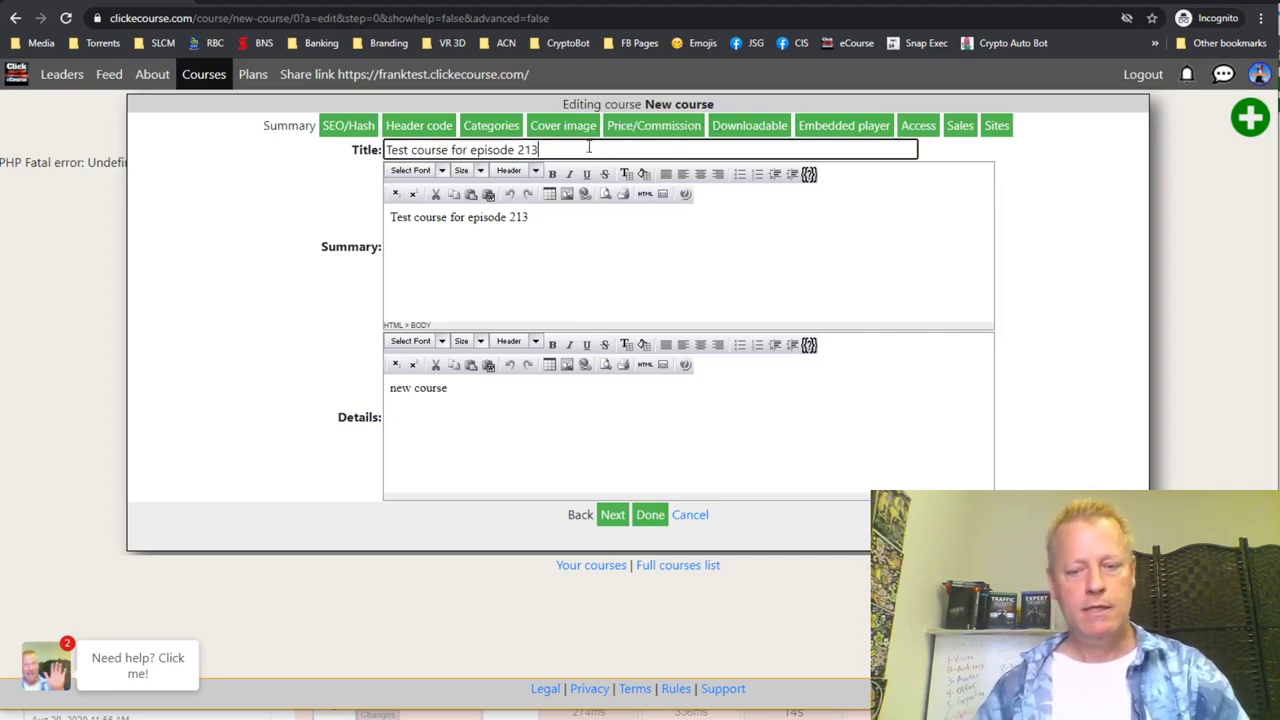
pyautogui.press('BackSpace')
pyautogui.press('BackSpace')
pyautogui.press('BackSpace')
pyautogui.press('BackSpace')
pyautogui.press('BackSpace')
pyautogui.press('BackSpace')
pyautogui.press('BackSpace')
pyautogui.press('BackSpace')
pyautogui.press('BackSpace')
pyautogui.press('BackSpace')
pyautogui.press('BackSpace')
pyautogui.press('BackSpace')
pyautogui.press('BackSpace')
pyautogui.press('BackSpace')
pyautogui.press('BackSpace')
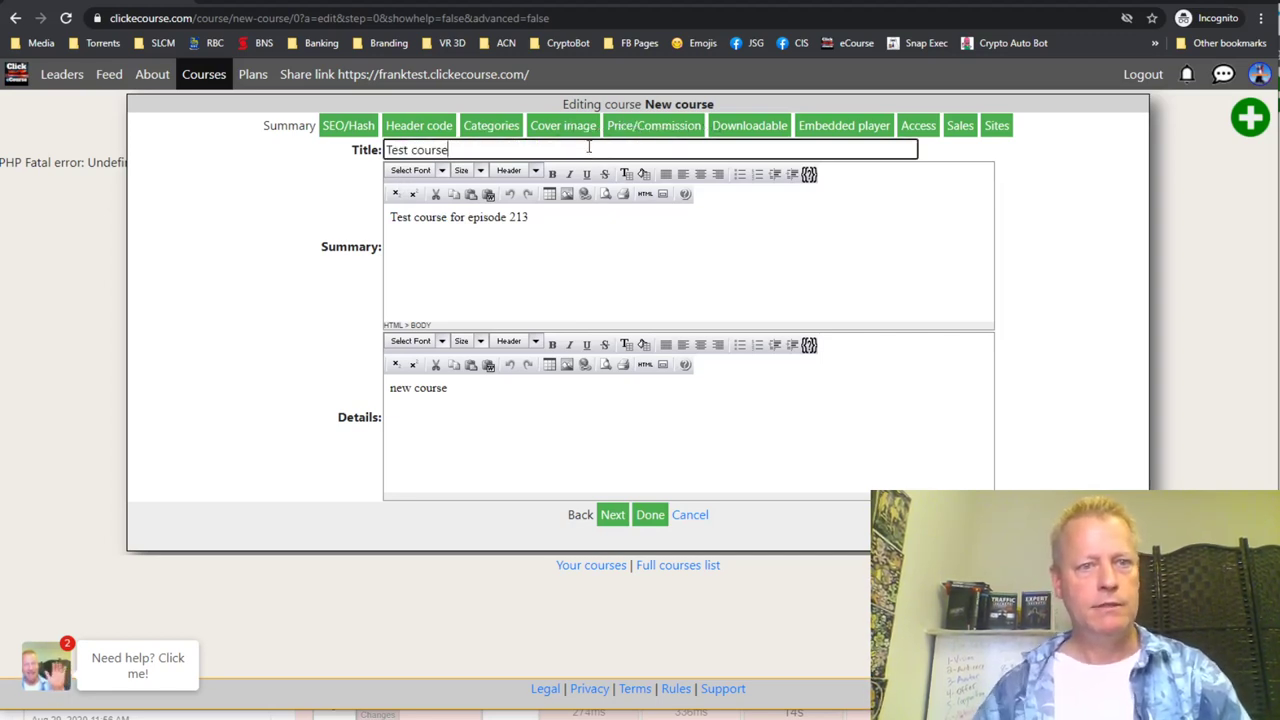
# - Replace the Details placeholder with a line about recording episode 213 and creating this test course
pyautogui.doubleClick(440, 388)
pyautogui.moveTo(440, 388); pyautogui.dragTo(306, 420)
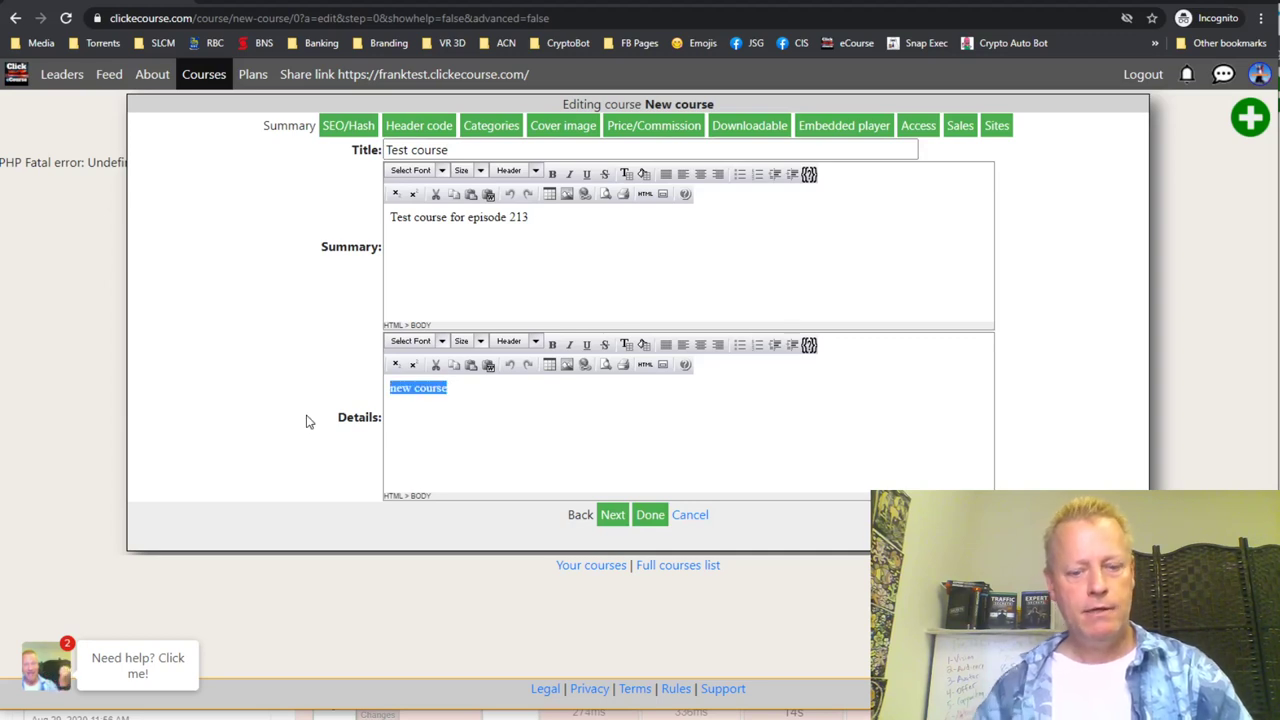
pyautogui.write("I'm recording episode 213")
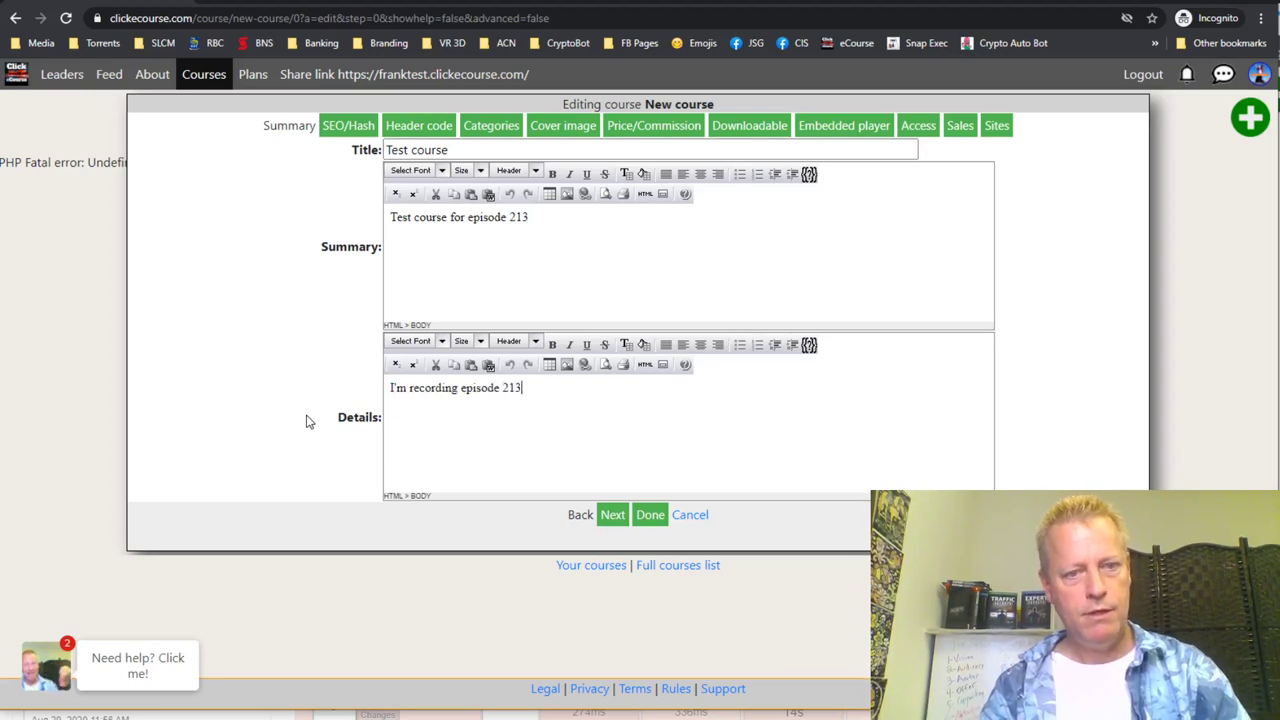
pyautogui.write(' (at http:')
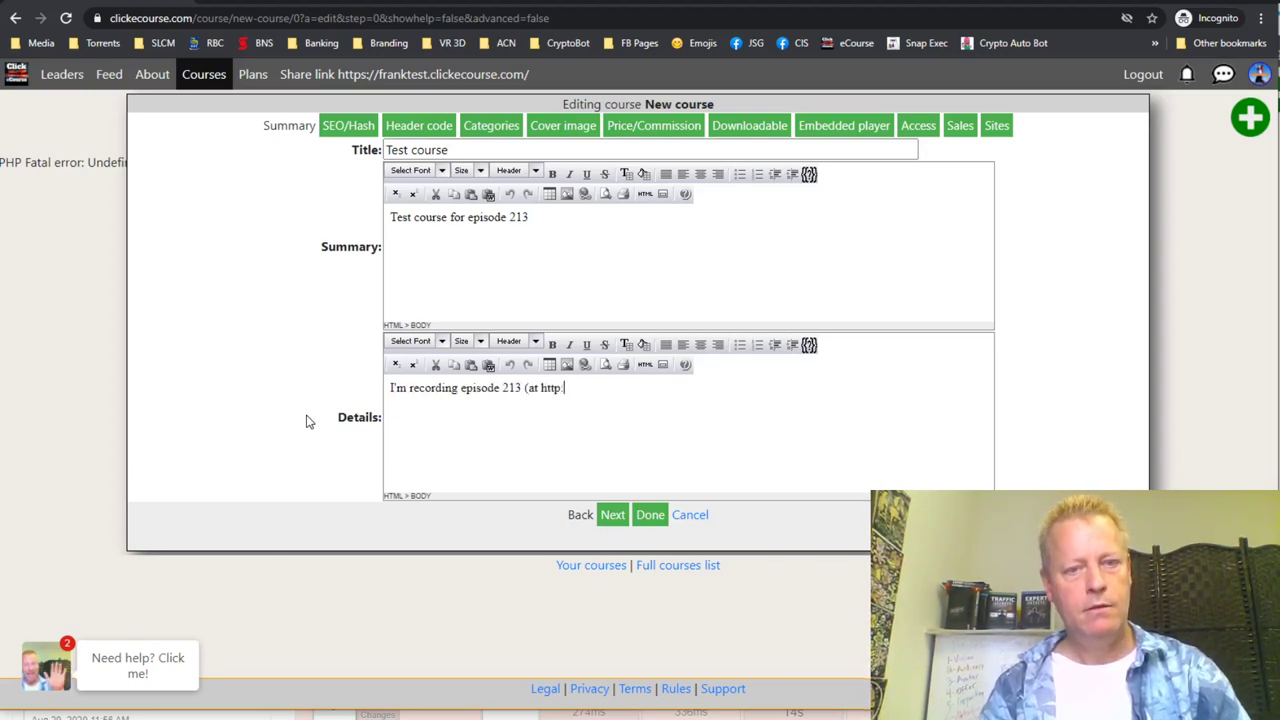
pyautogui.write('//cis213.jsgagno')
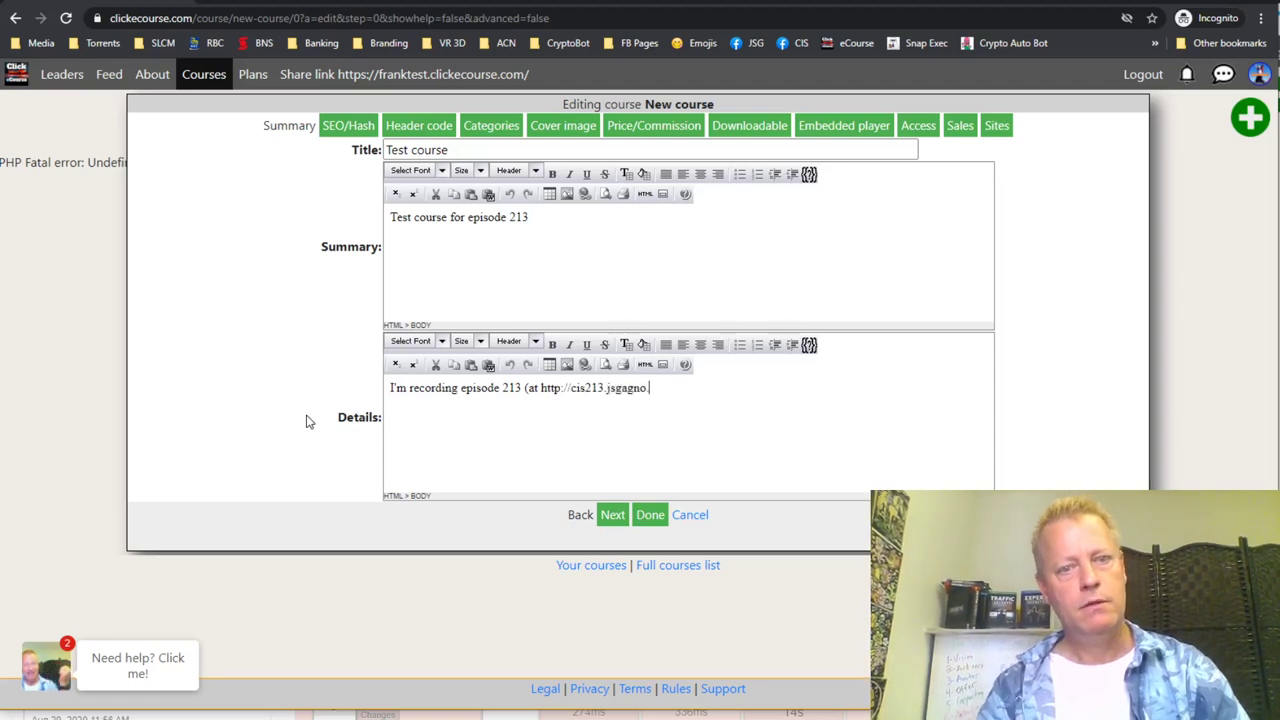
pyautogui.write('ncom a')
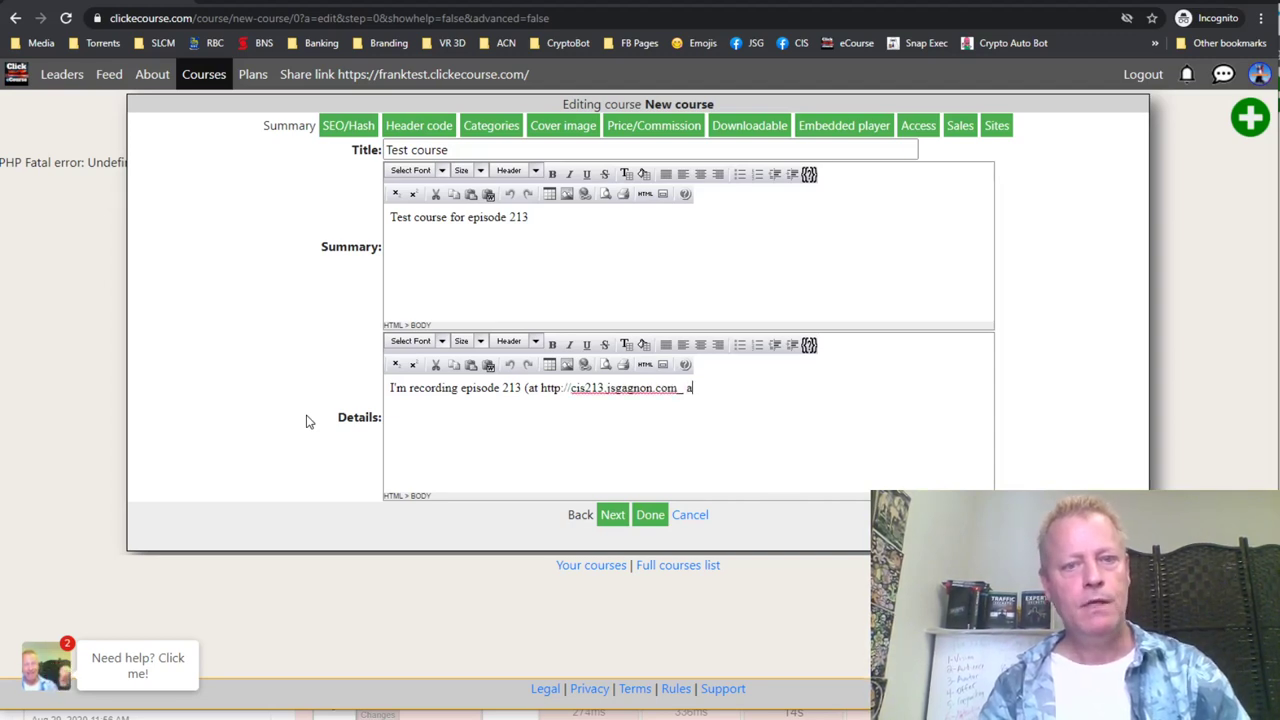
pyautogui.press('BackSpace')
pyautogui.write(') and creating this test course')
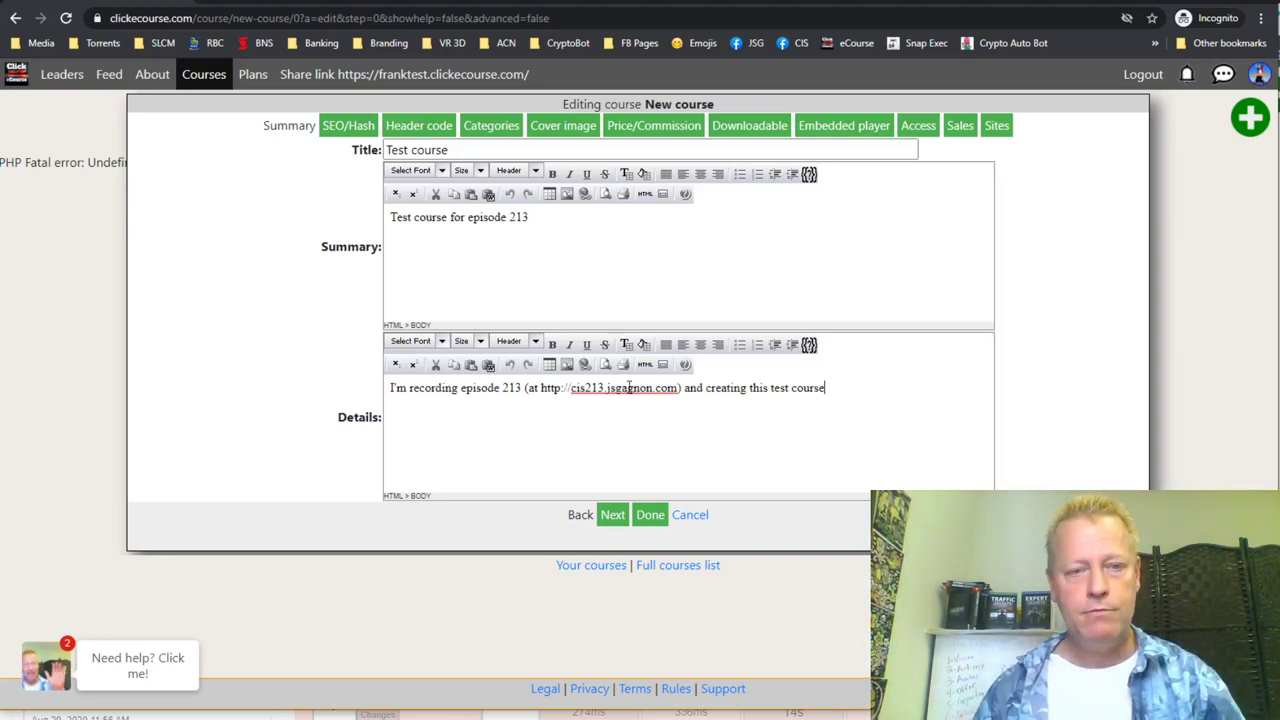
# - Link the 'episode 213' phrase to cis213.jsgagnon.com, opening in a new window (_blank)
pyautogui.moveTo(678, 395); pyautogui.dragTo(461, 409)
pyautogui.click(585, 364)
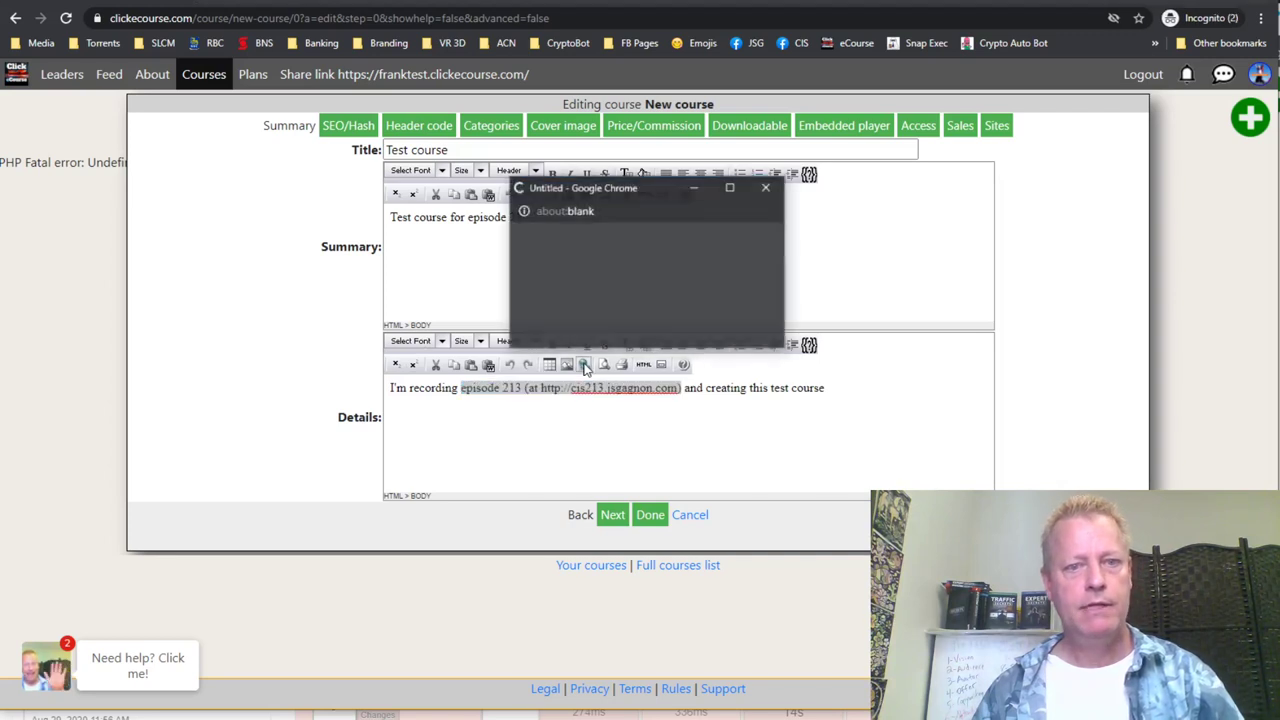
pyautogui.click(596, 252)
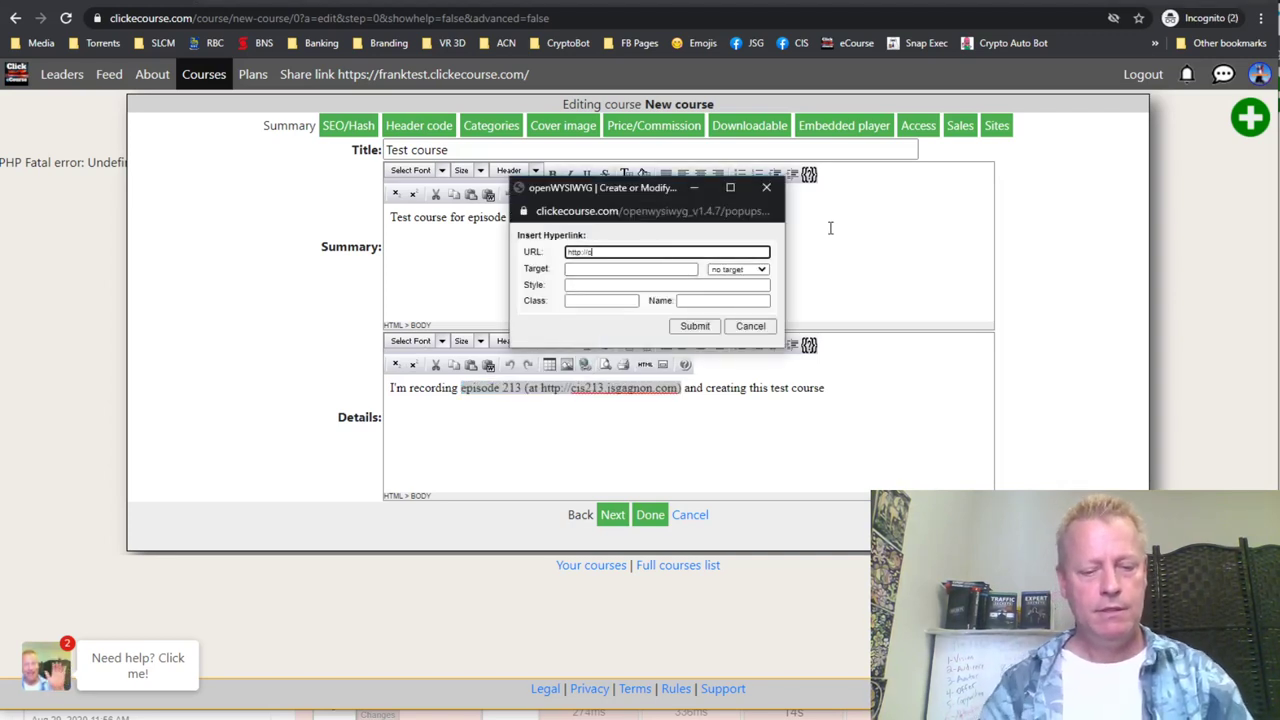
pyautogui.write('cis213.jsgagnon.com')
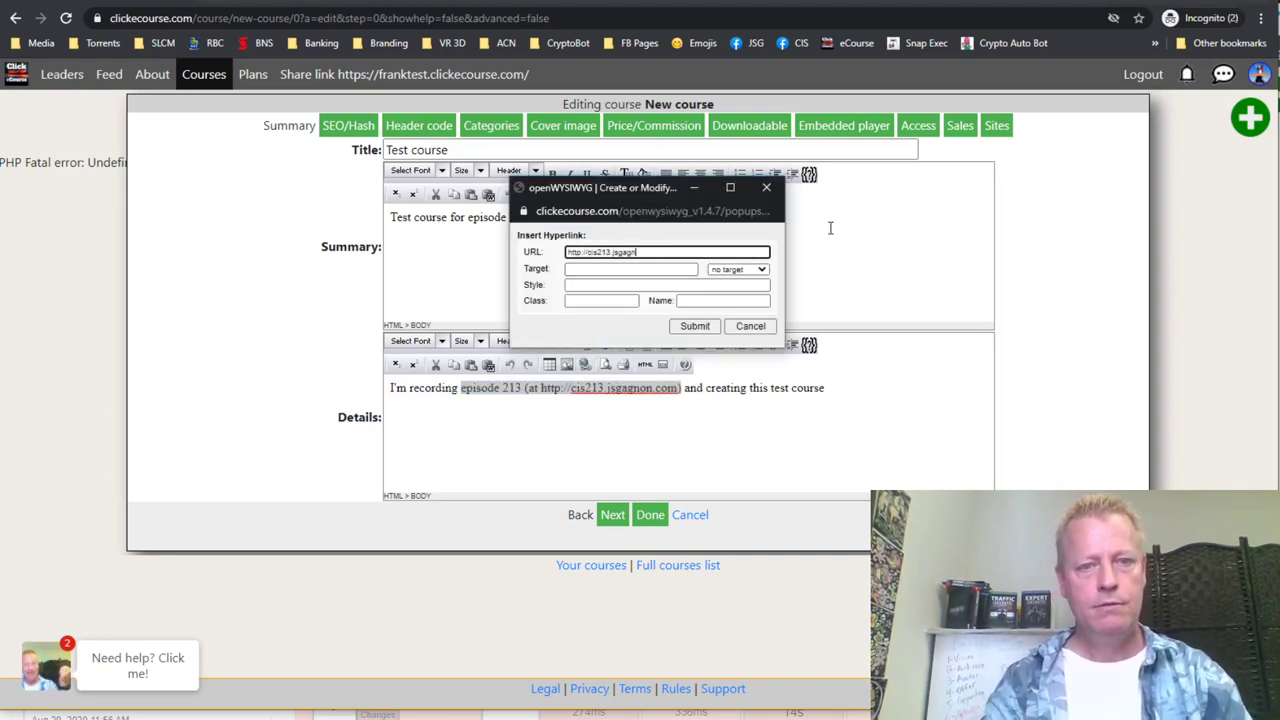
pyautogui.click(738, 269)
pyautogui.click(735, 310)
pyautogui.click(695, 326)
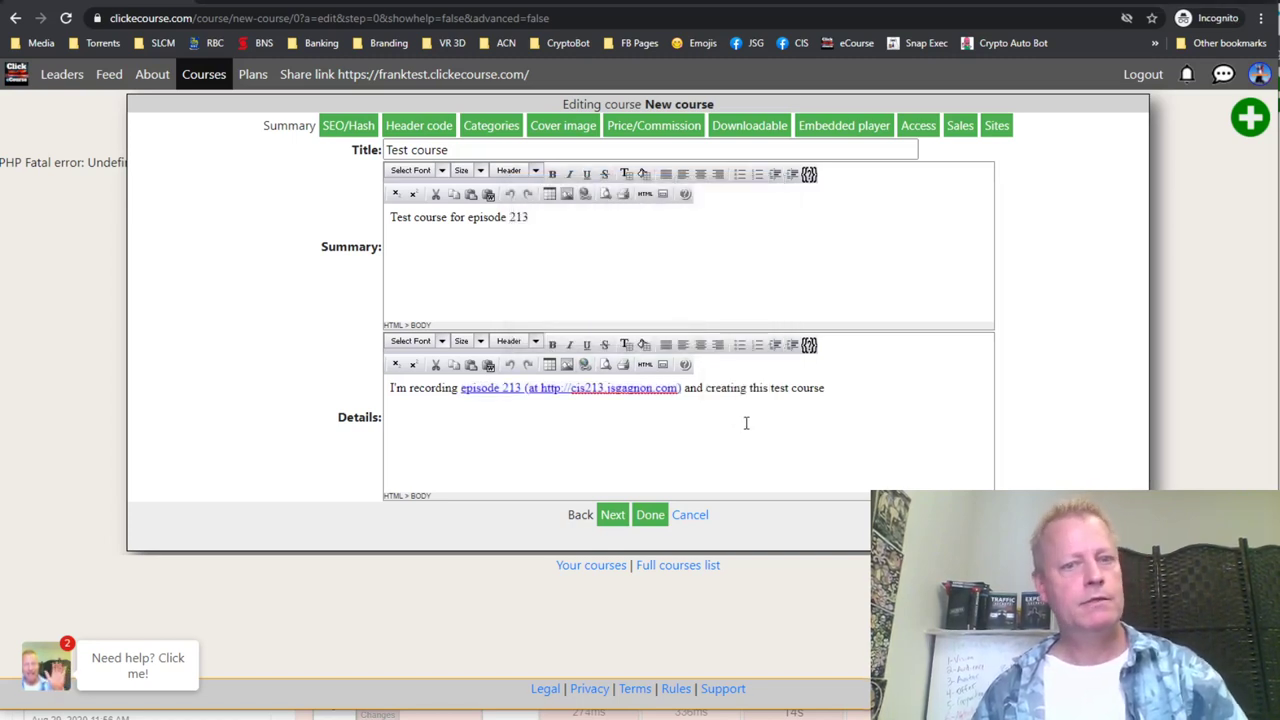
# - Enter SEO keywords 'test course, online course, click ecourse, course hosting platform' and 'course hosting elearning courses'
pyautogui.click(614, 517)
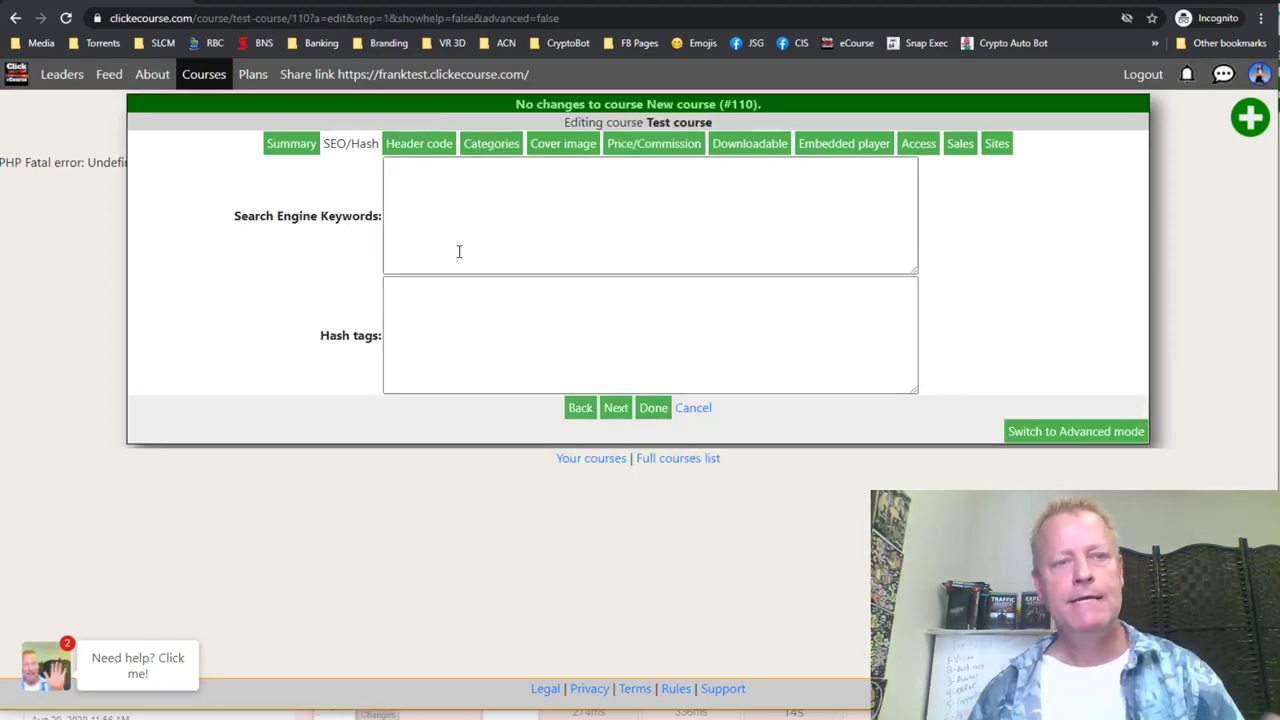
pyautogui.click(427, 215)
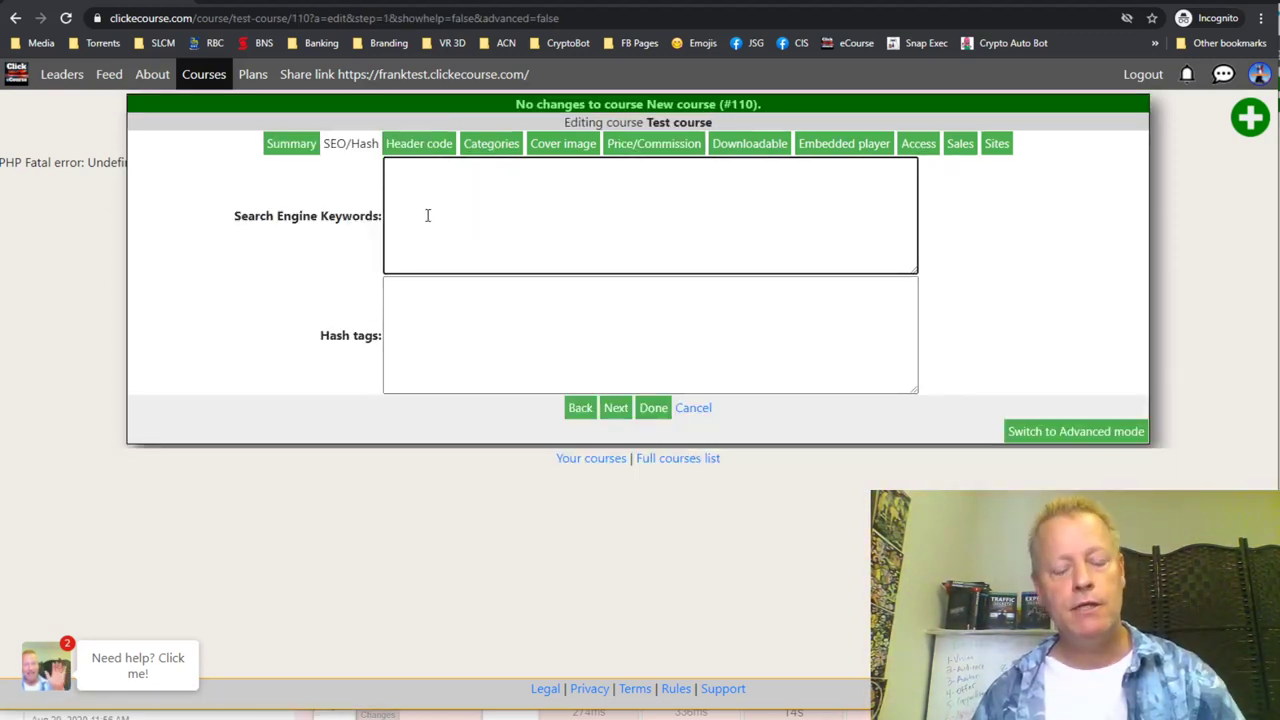
pyautogui.write('test cours')
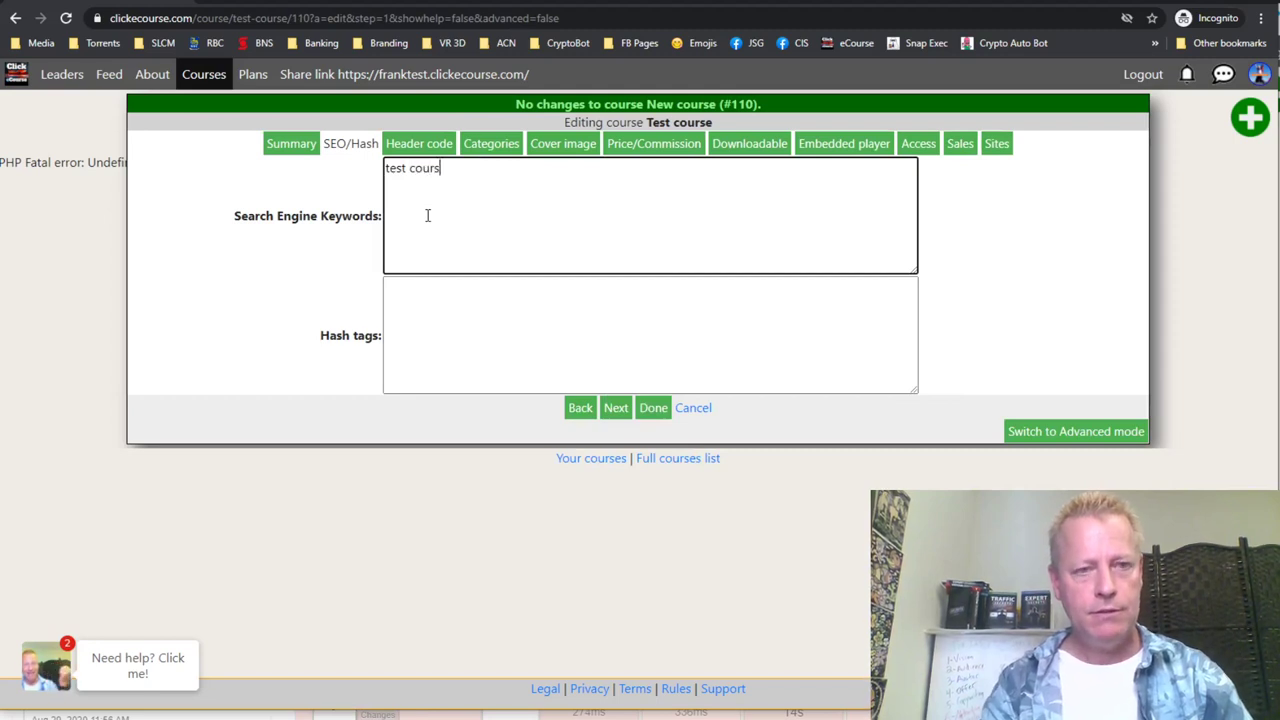
pyautogui.write('e, online course, ')
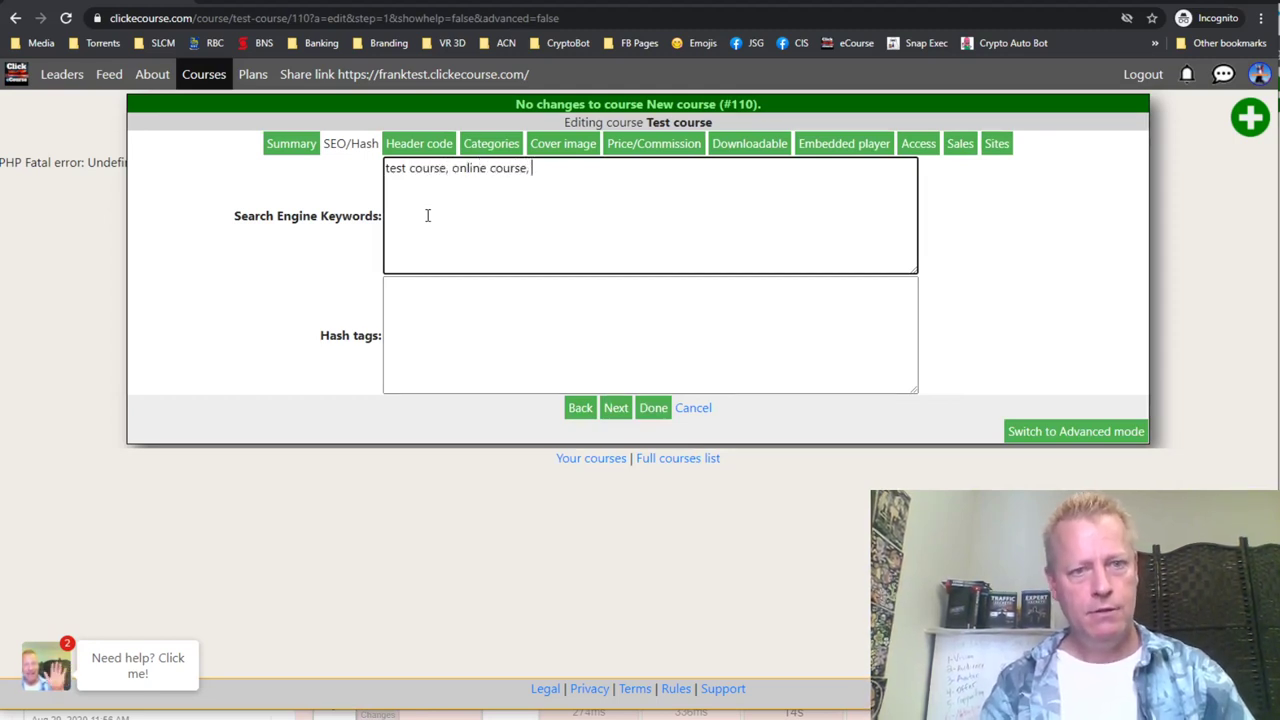
pyautogui.write('click ecours')
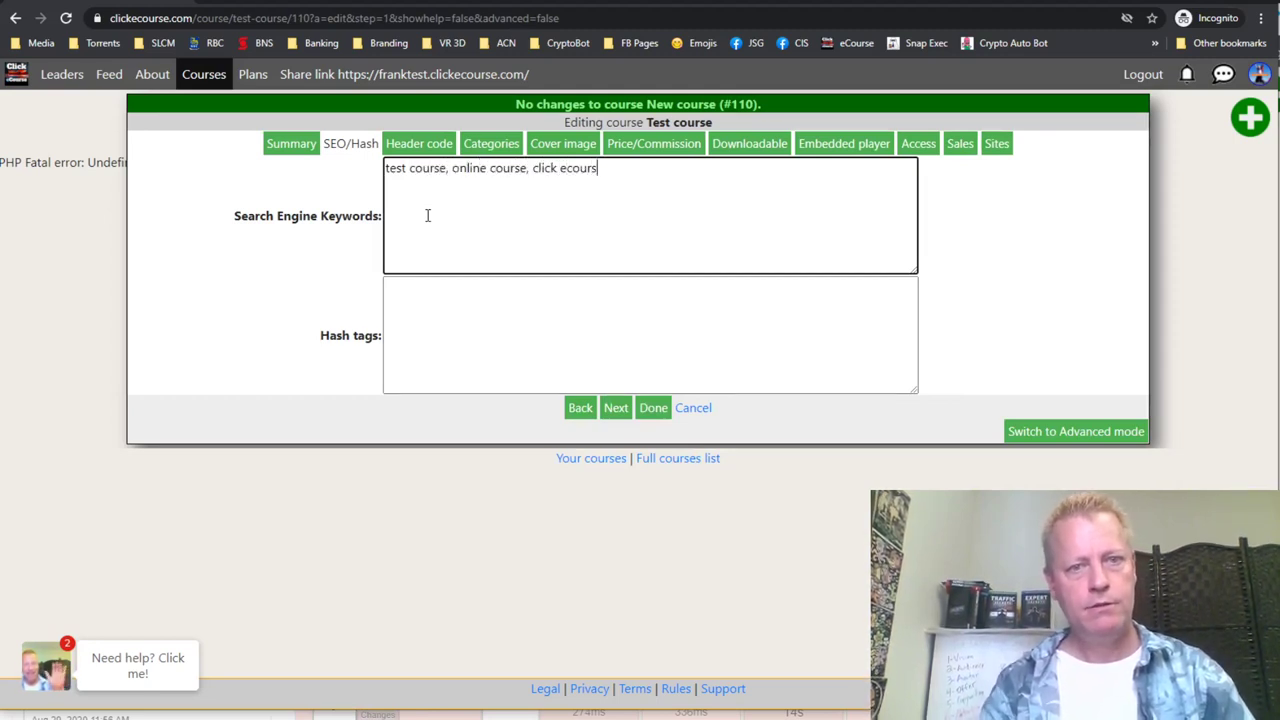
pyautogui.write('e, course hosting platofm')
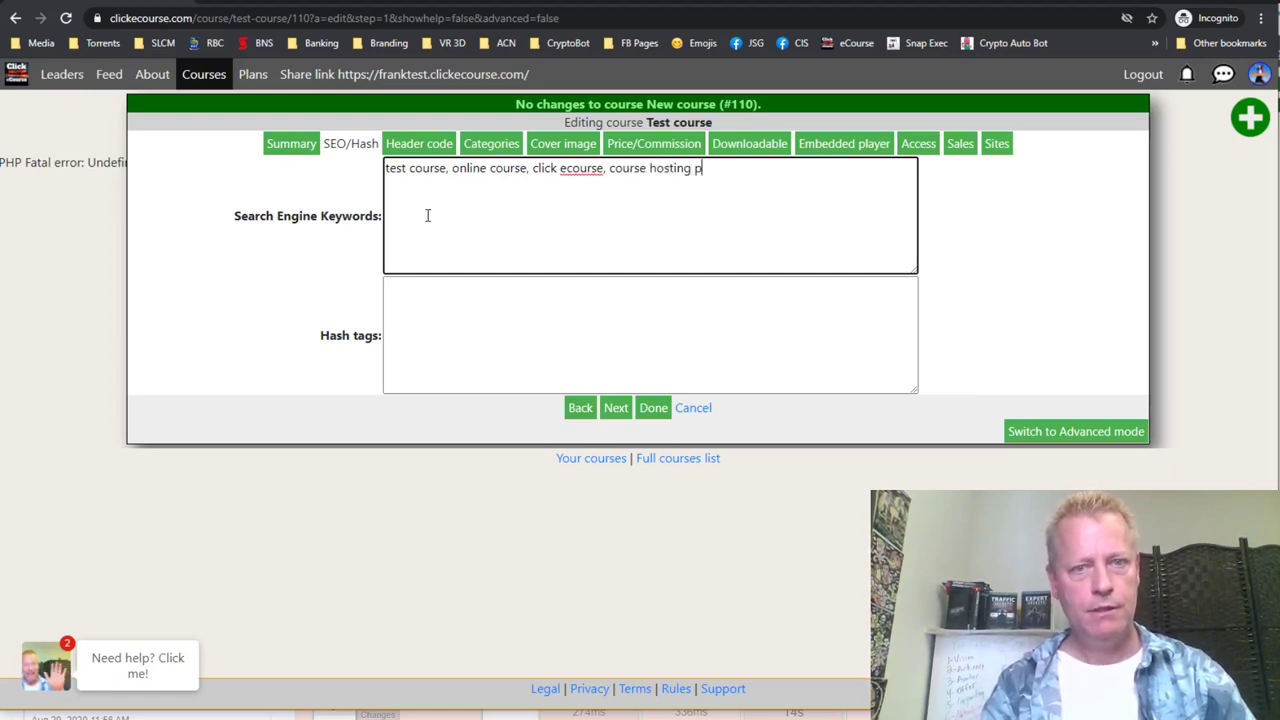
pyautogui.press('BackSpace')
pyautogui.press('BackSpace')
pyautogui.press('BackSpace')
pyautogui.write('for')
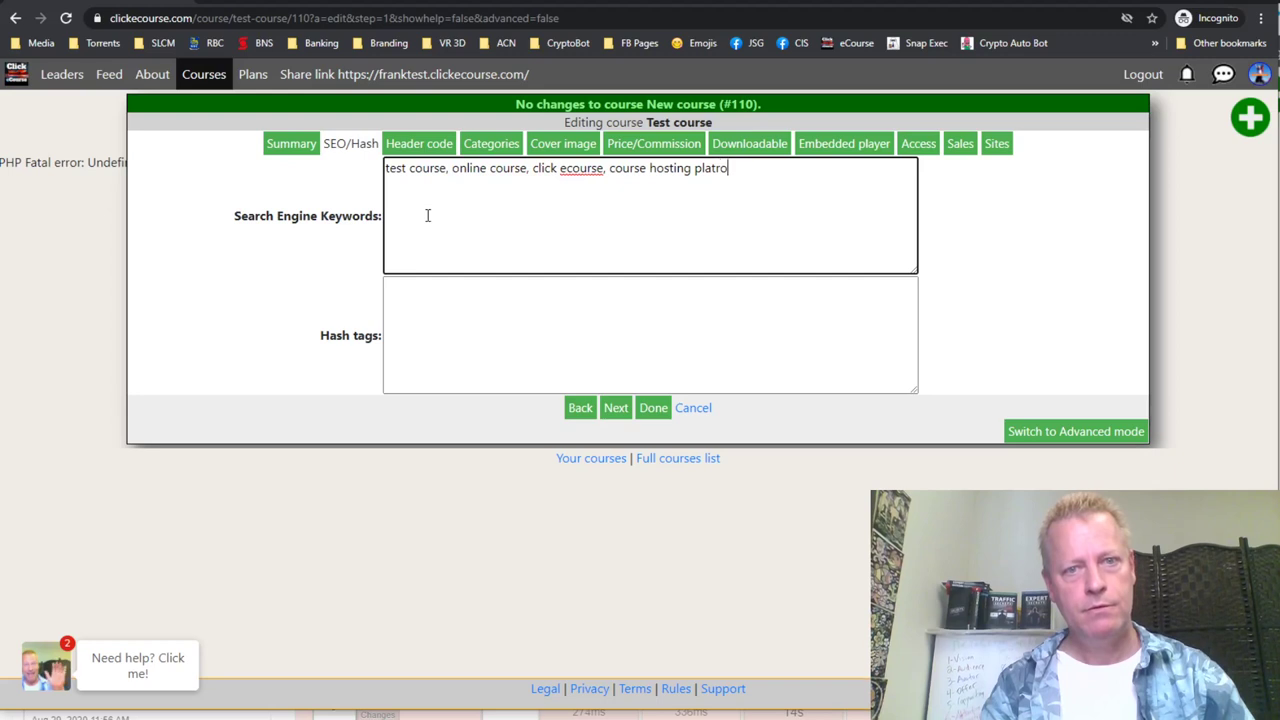
pyautogui.write('orm')
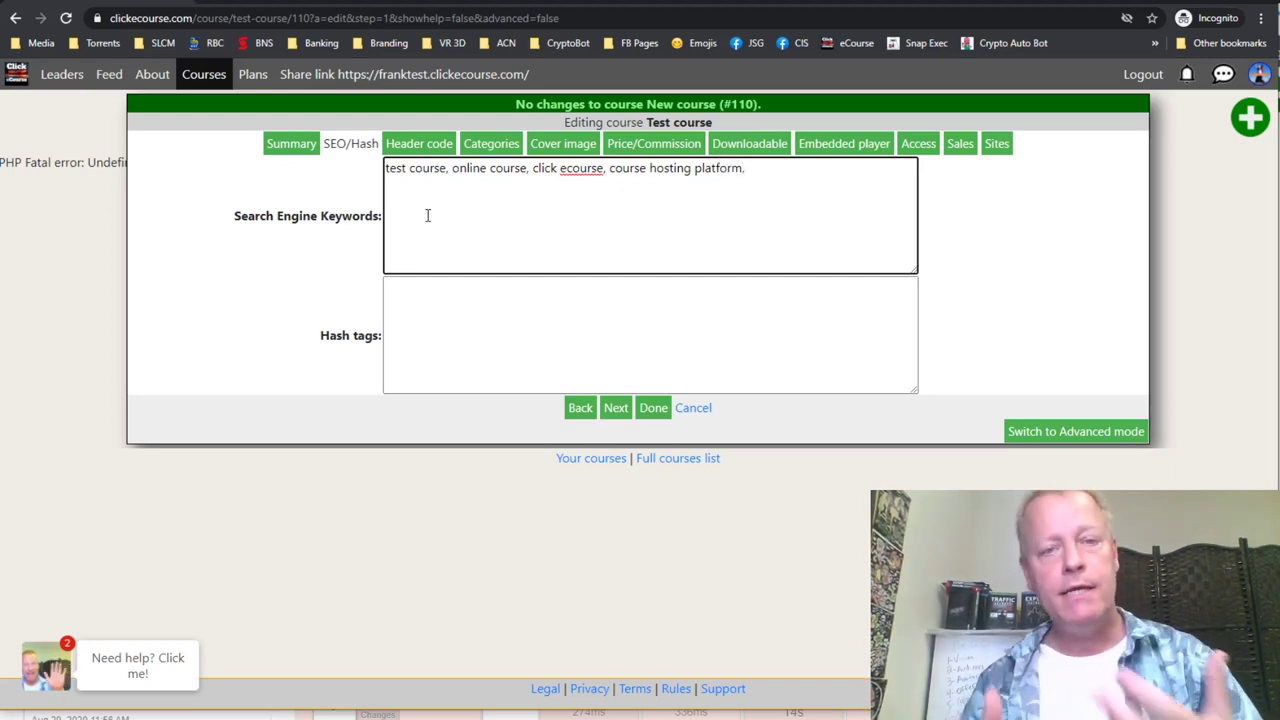
pyautogui.write(',')
pyautogui.press('BackSpace')
pyautogui.press('Return')
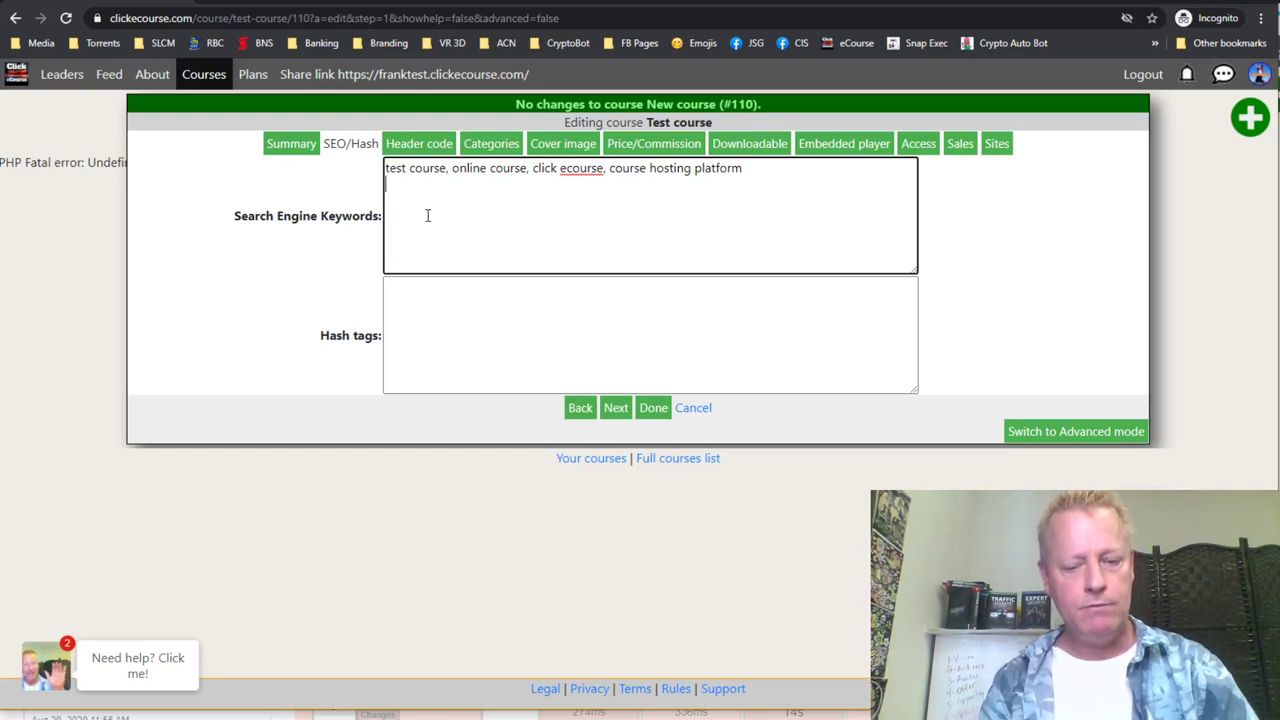
pyautogui.write('course')
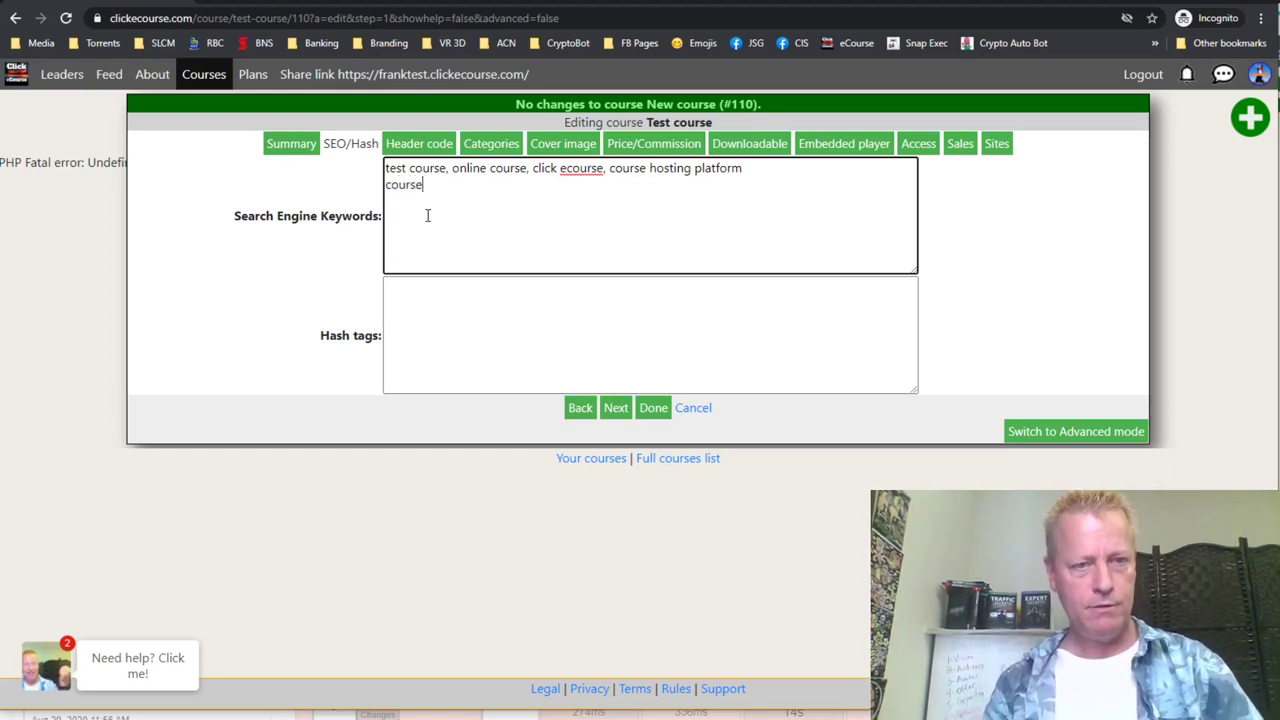
pyautogui.write(' hosting e')
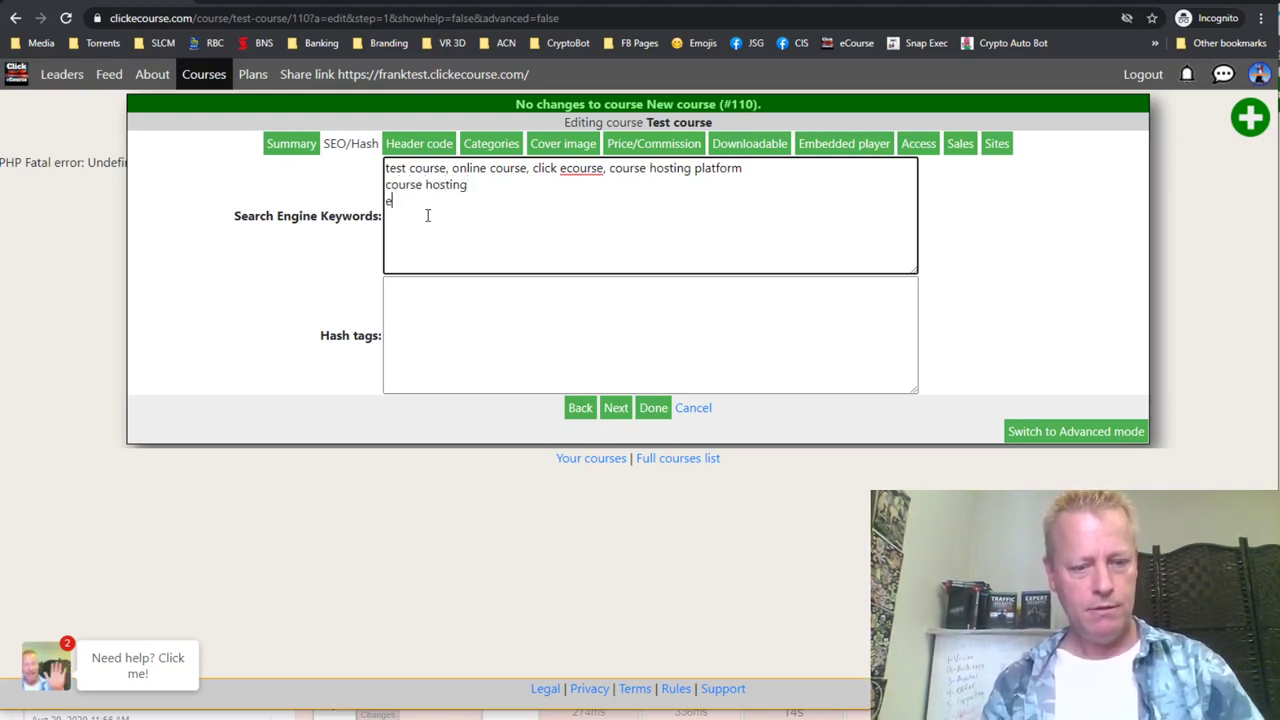
pyautogui.write('learning')
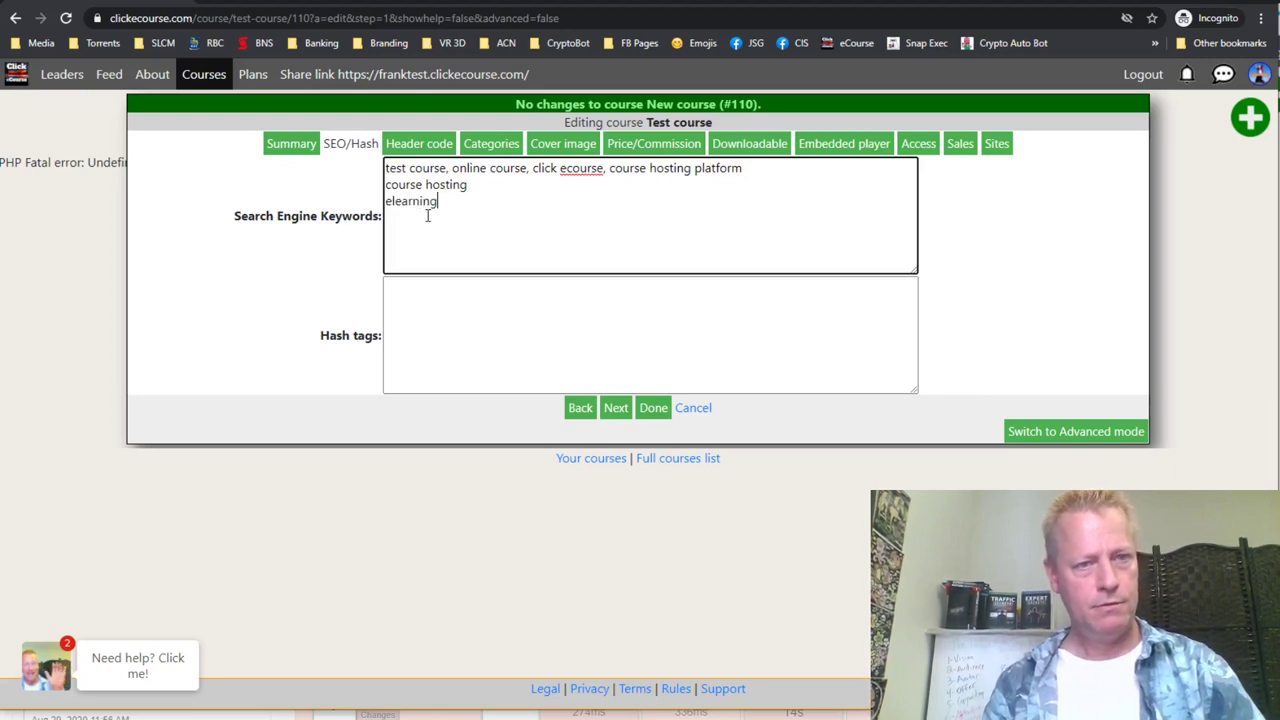
pyautogui.write(' courses')
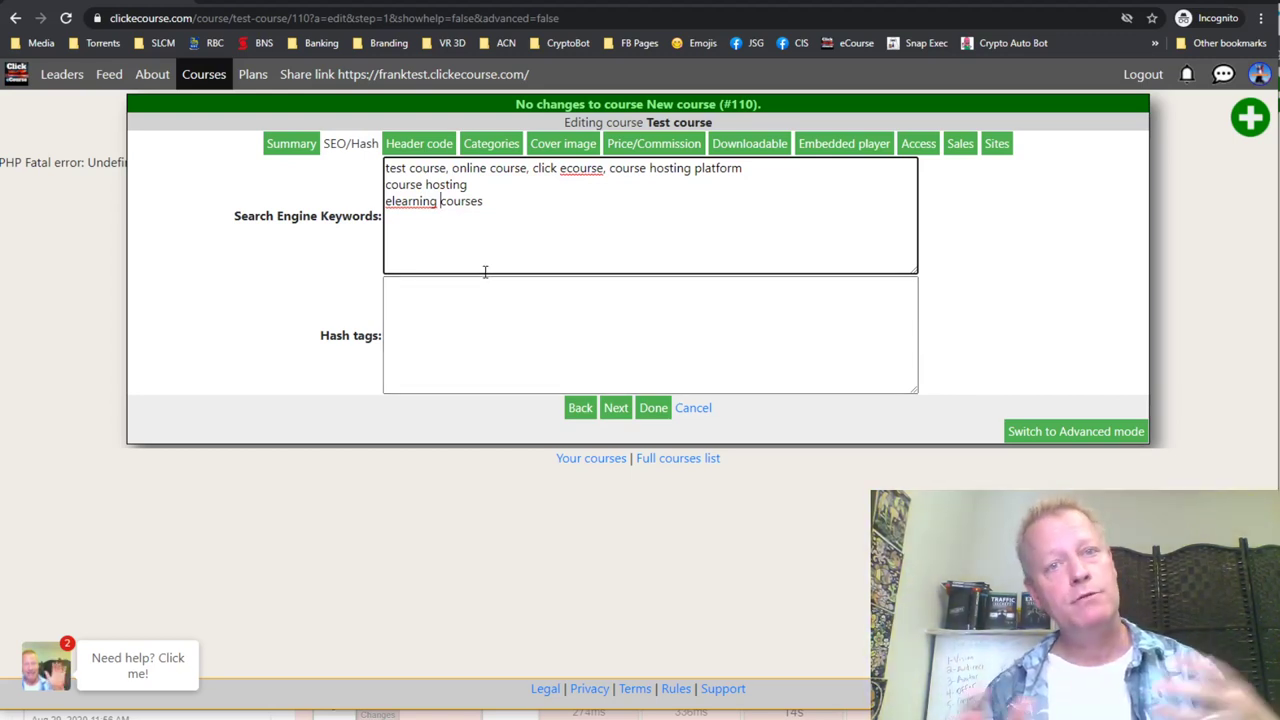
# - Add hashtags #onlinecourse and #clicklecourse and save the SEO settings
pyautogui.click(527, 316)
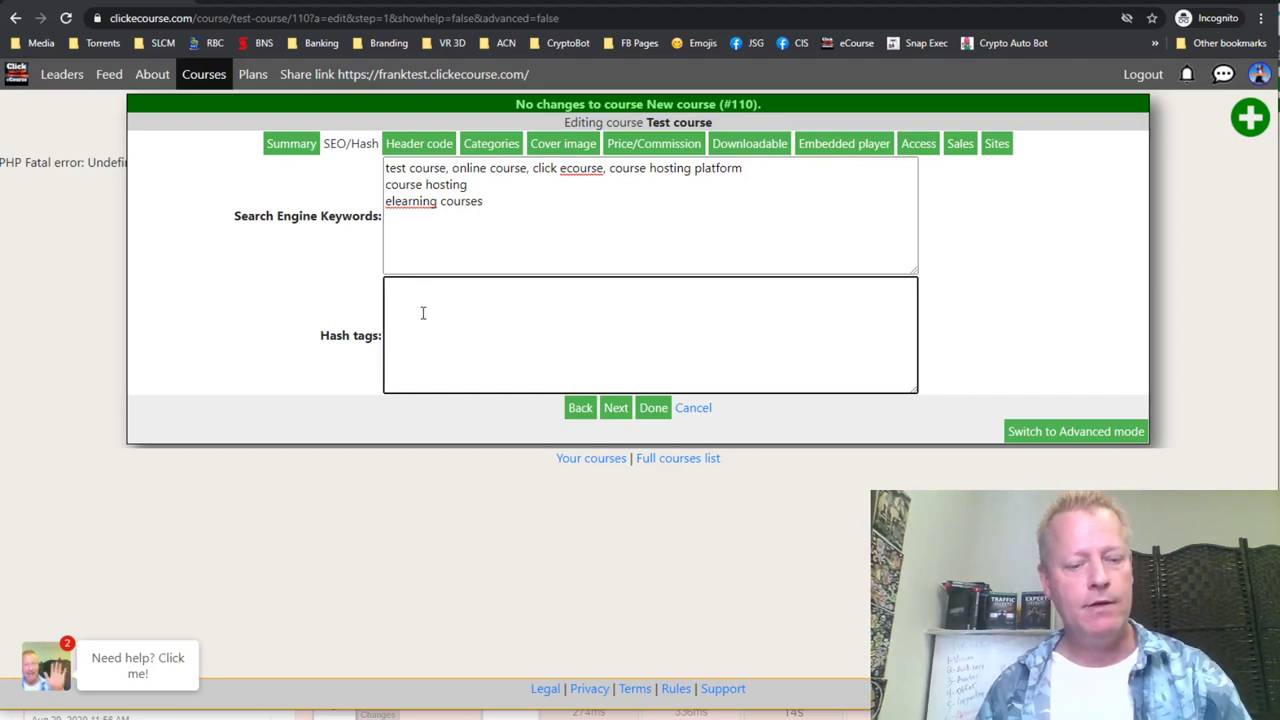
pyautogui.write('#onlinecourse')
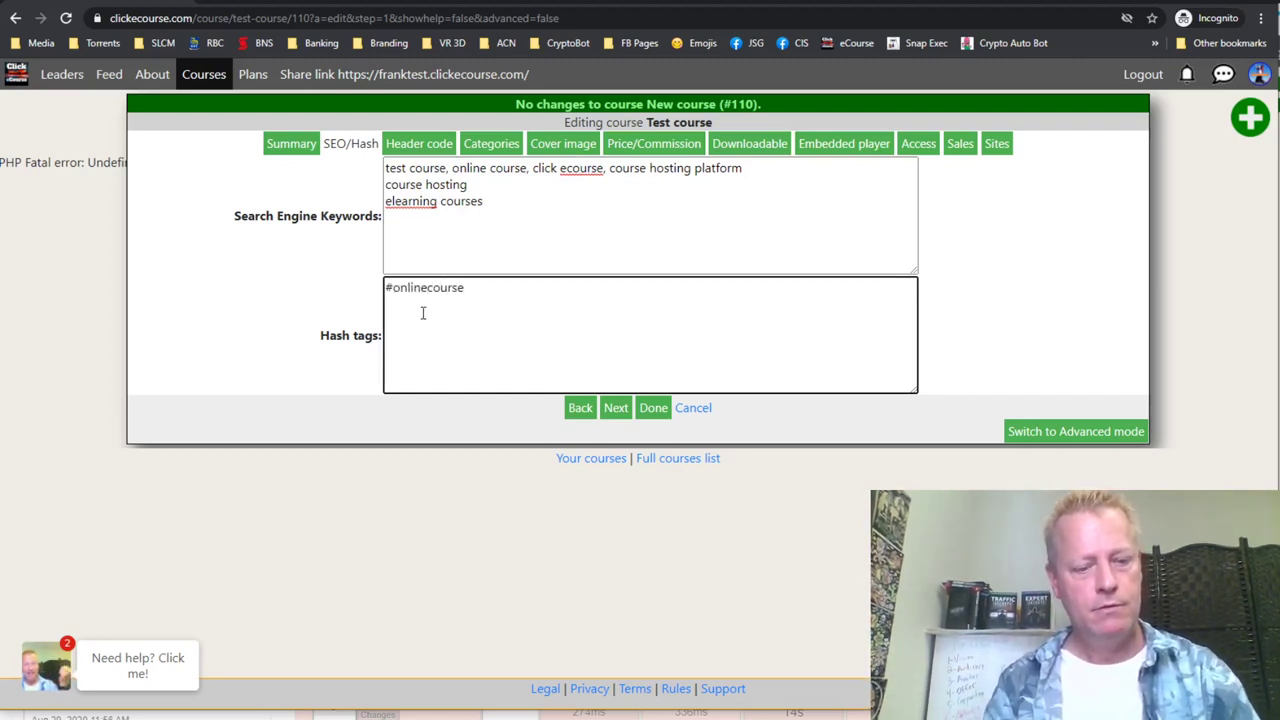
pyautogui.press('Return')
pyautogui.write('#clicklecourse')
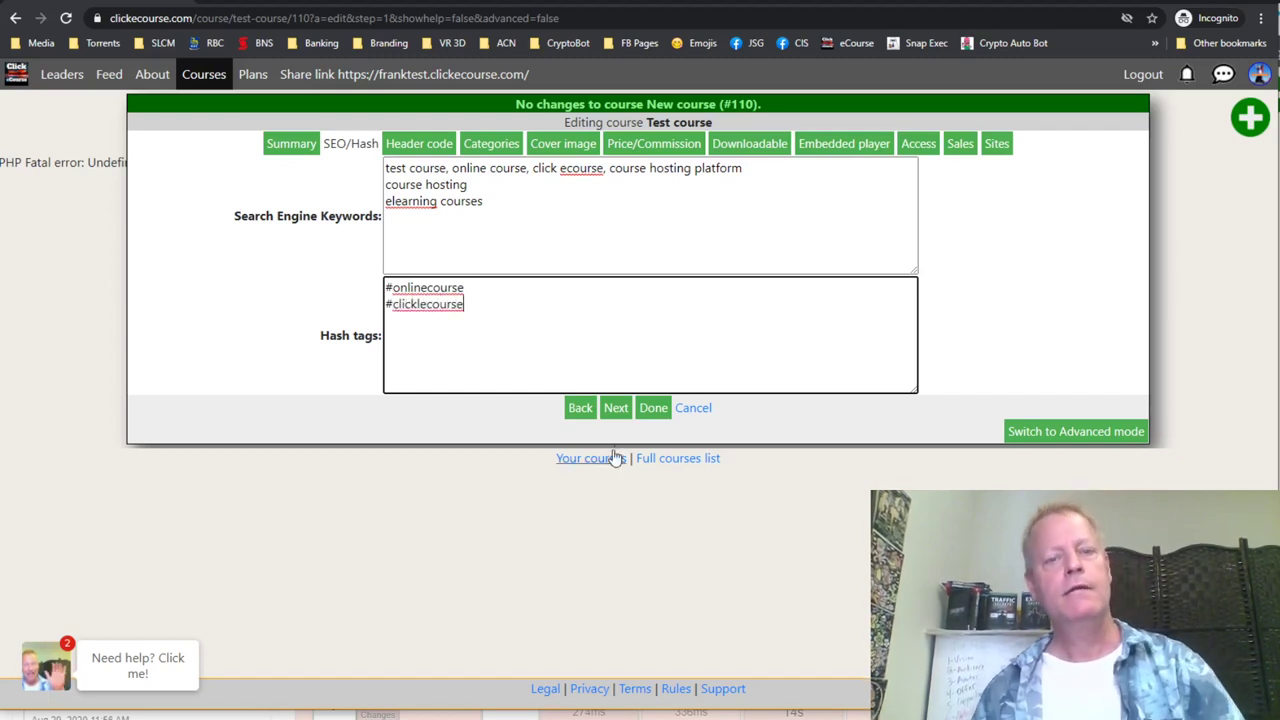
pyautogui.click(615, 407)
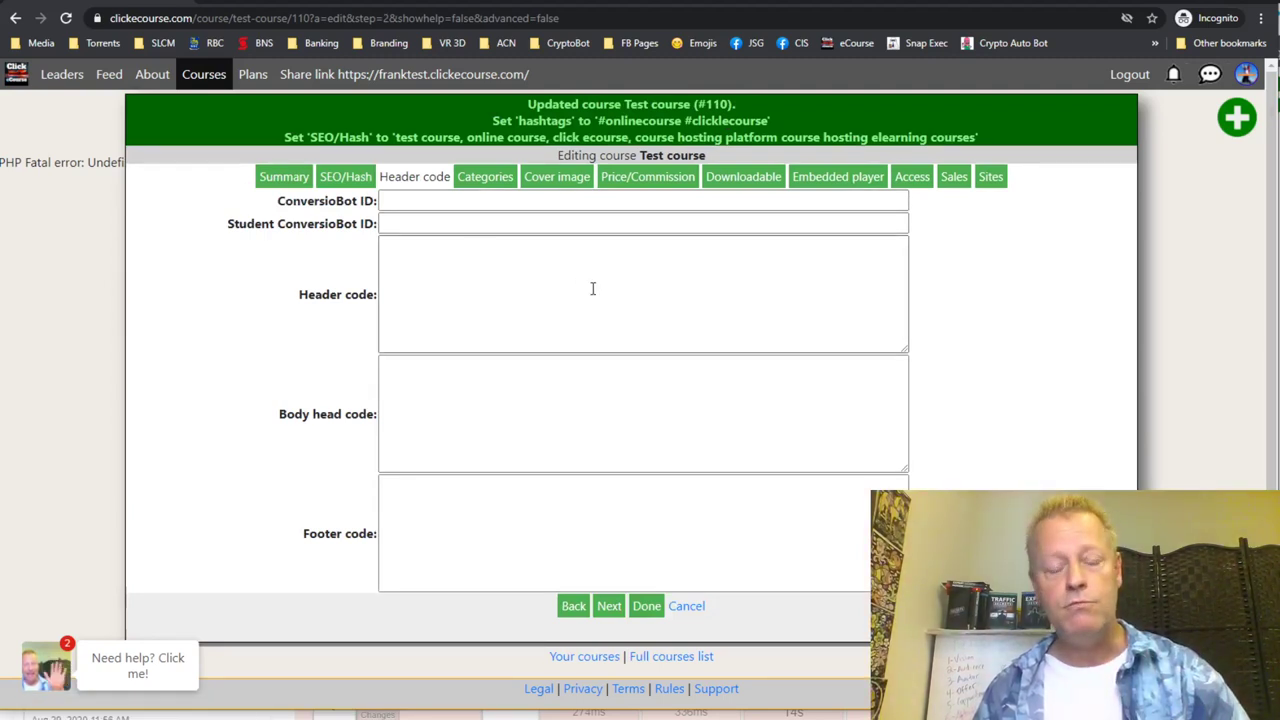
# - View the HTML page source from the SEO/Hash tab
pyautogui.click(345, 178)
pyautogui.rightClick(278, 244)
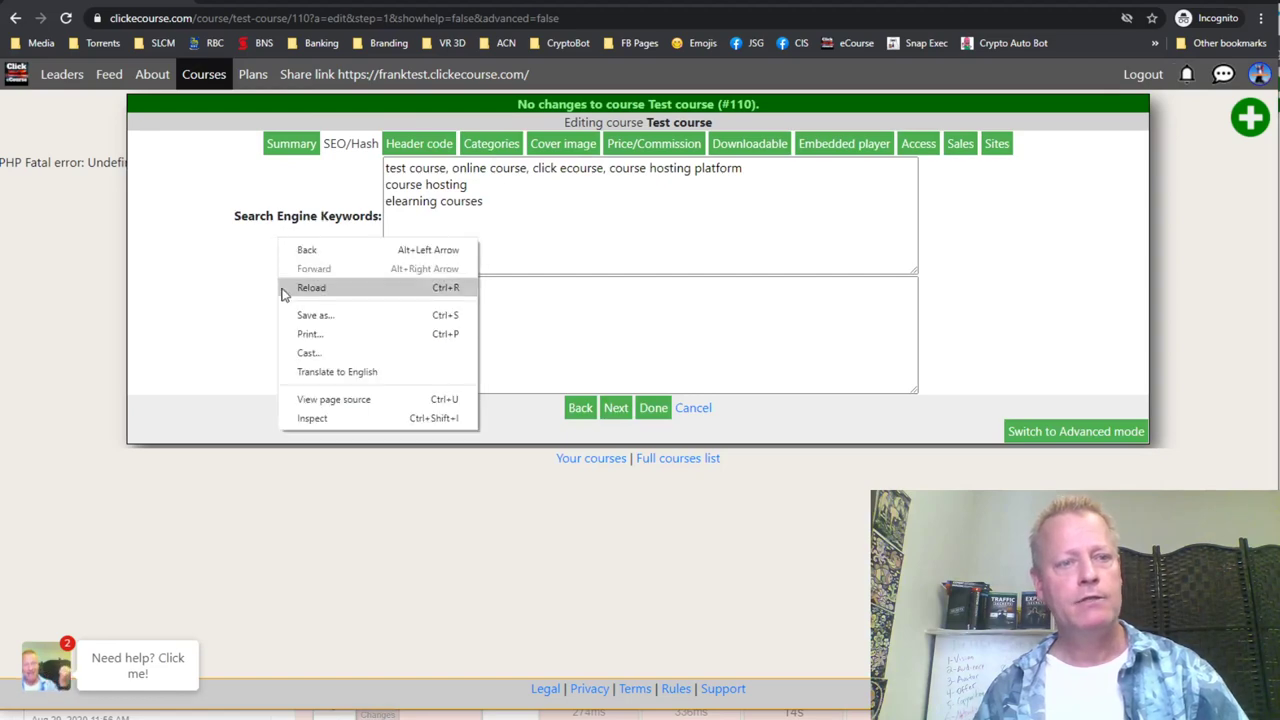
pyautogui.click(311, 398)
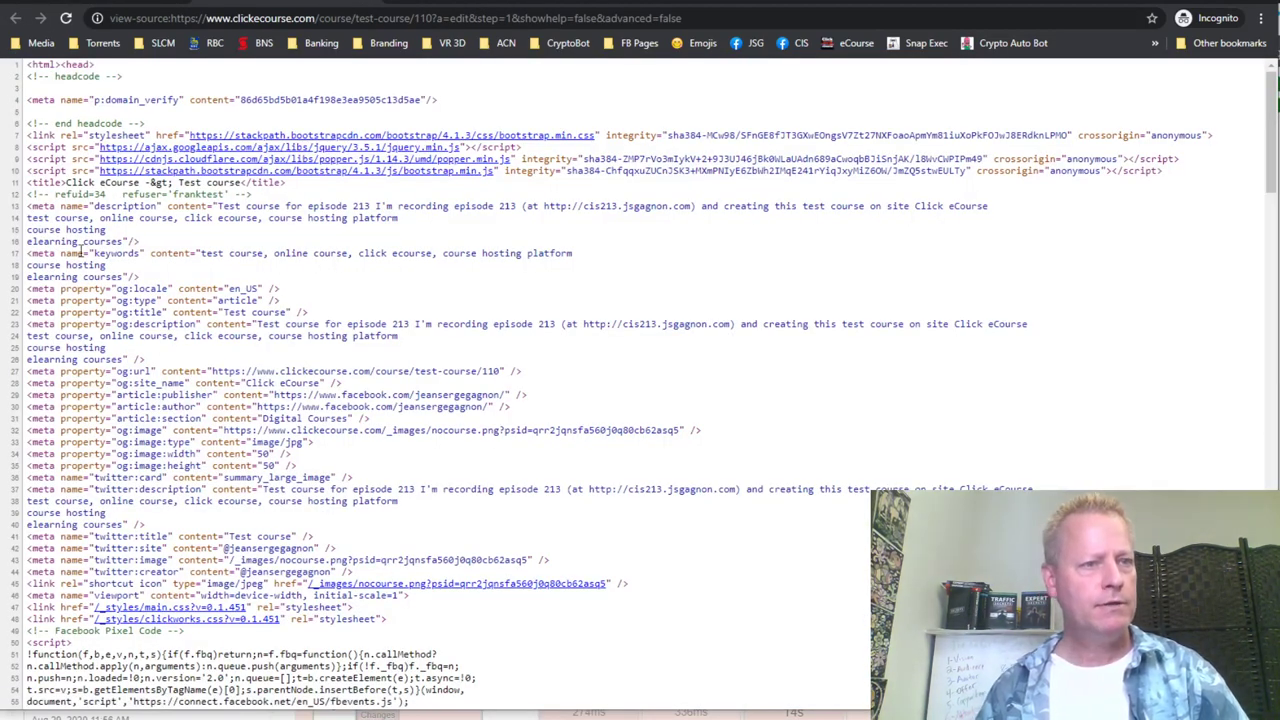
# - Inspect the description and keywords meta tags for the newly added keywords
pyautogui.moveTo(60, 206); pyautogui.dragTo(158, 206)
pyautogui.click(284, 207)
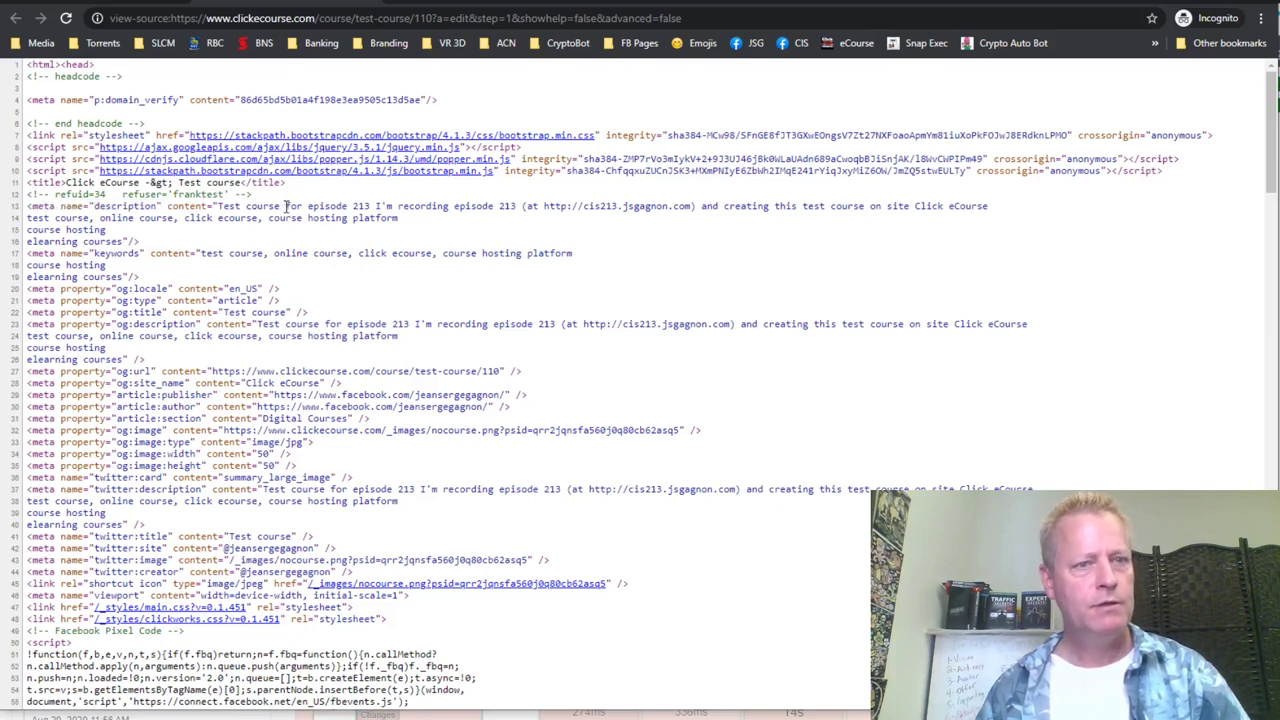
pyautogui.moveTo(287, 203); pyautogui.dragTo(760, 205)
pyautogui.click(285, 278)
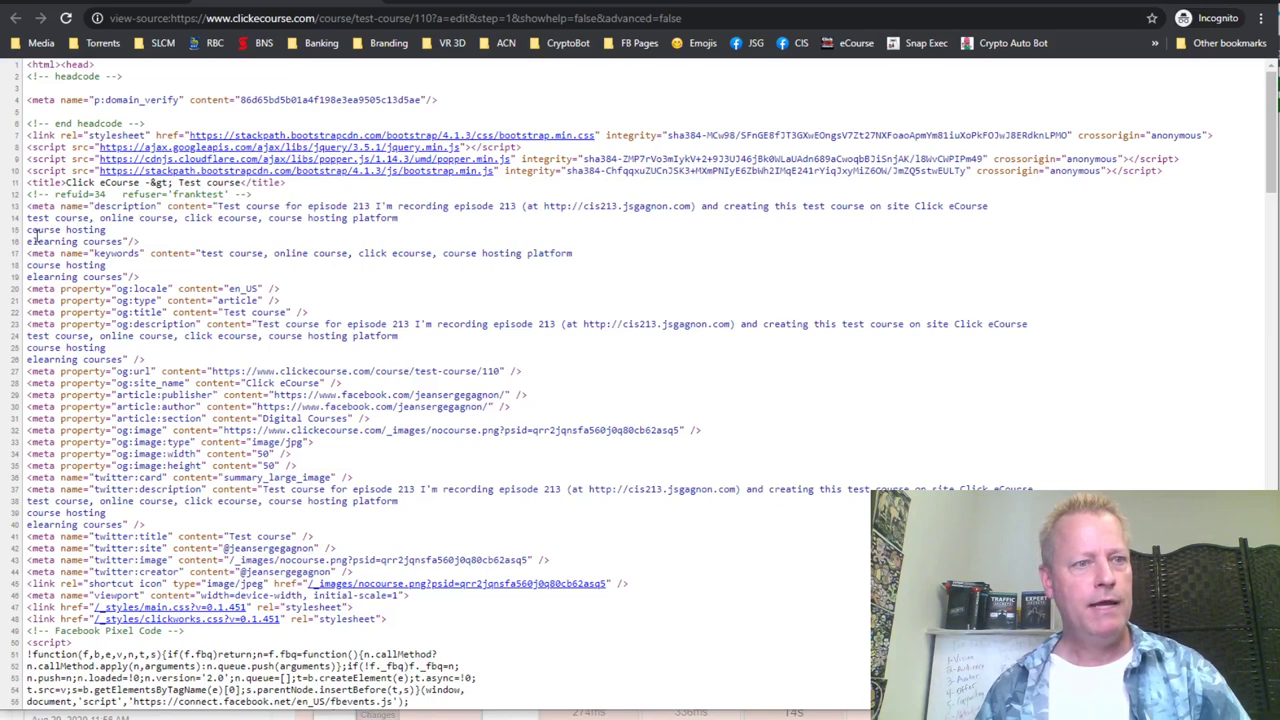
pyautogui.moveTo(28, 218); pyautogui.dragTo(124, 241)
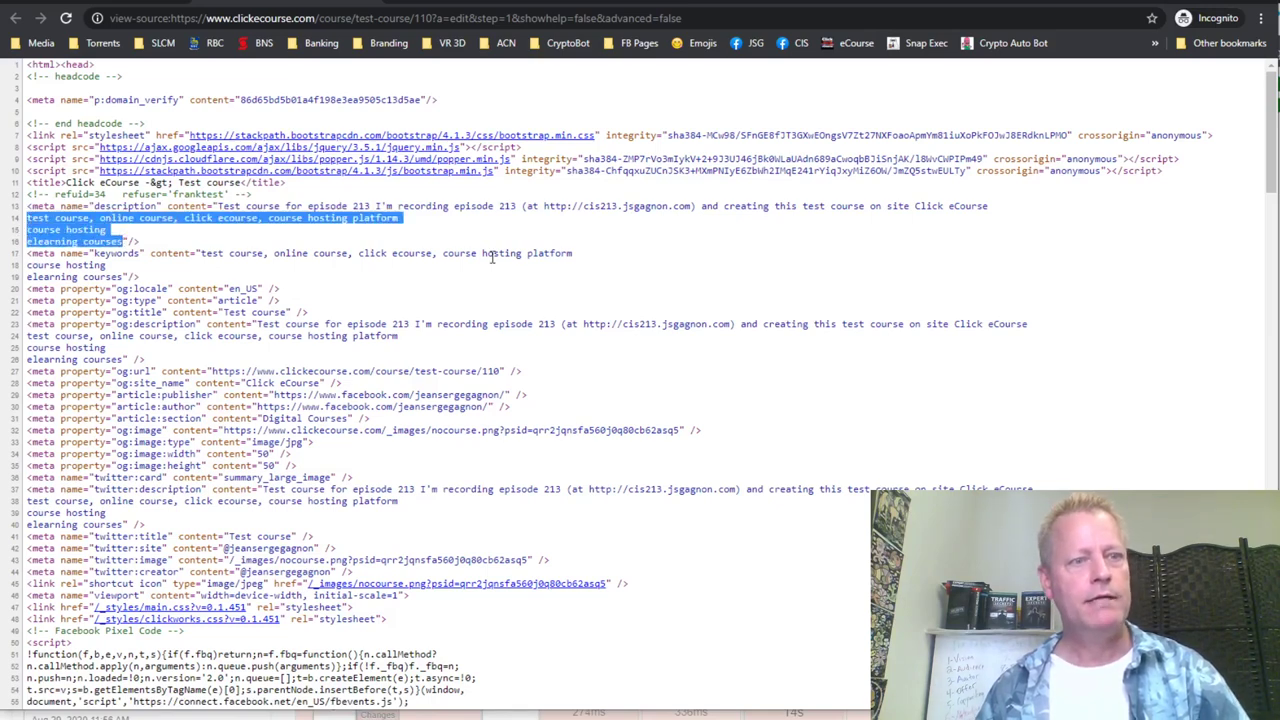
pyautogui.click(85, 230)
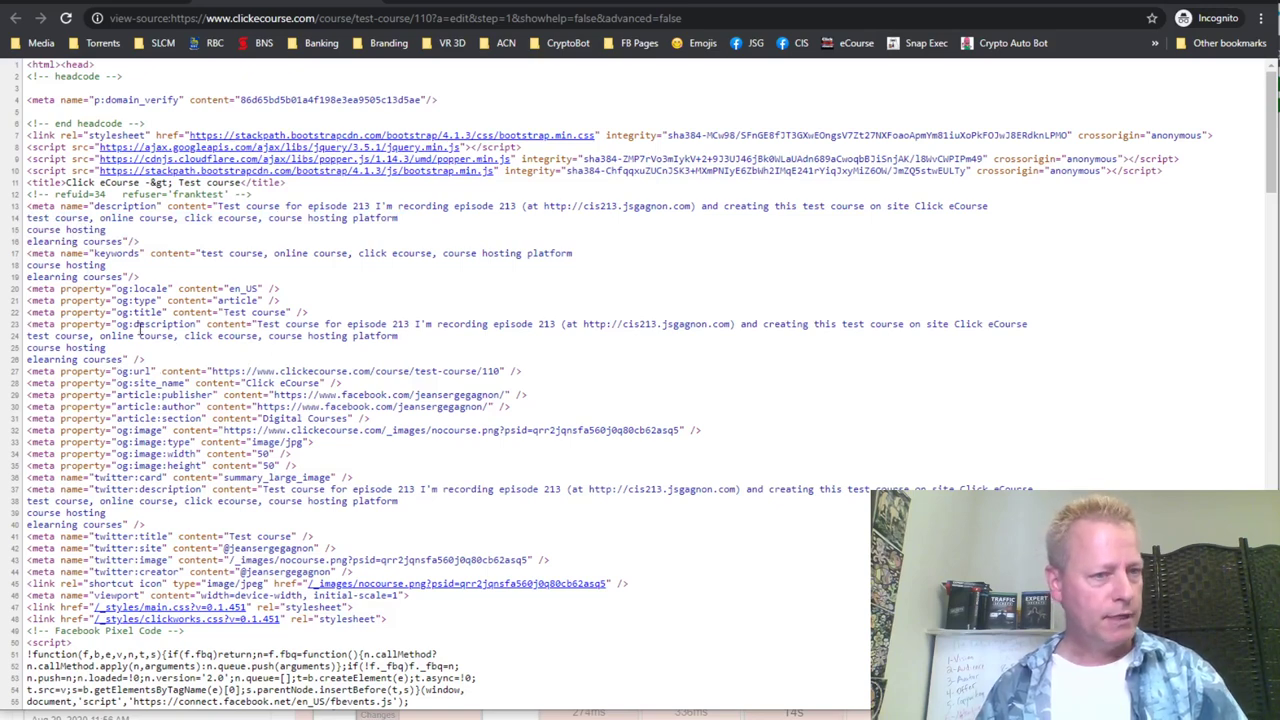
pyautogui.scroll(-3, 162, 425)
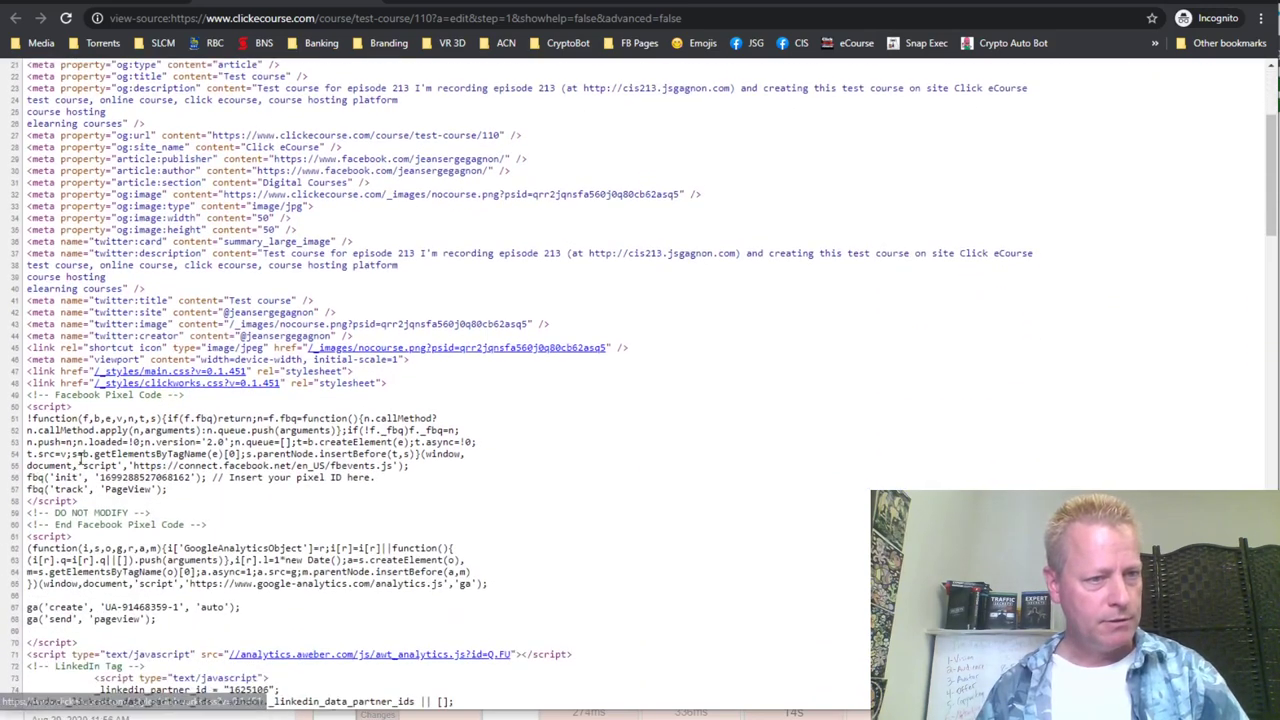
pyautogui.scroll(2, 147, 355)
pyautogui.moveTo(67, 341); pyautogui.dragTo(182, 370)
pyautogui.click(318, 322)
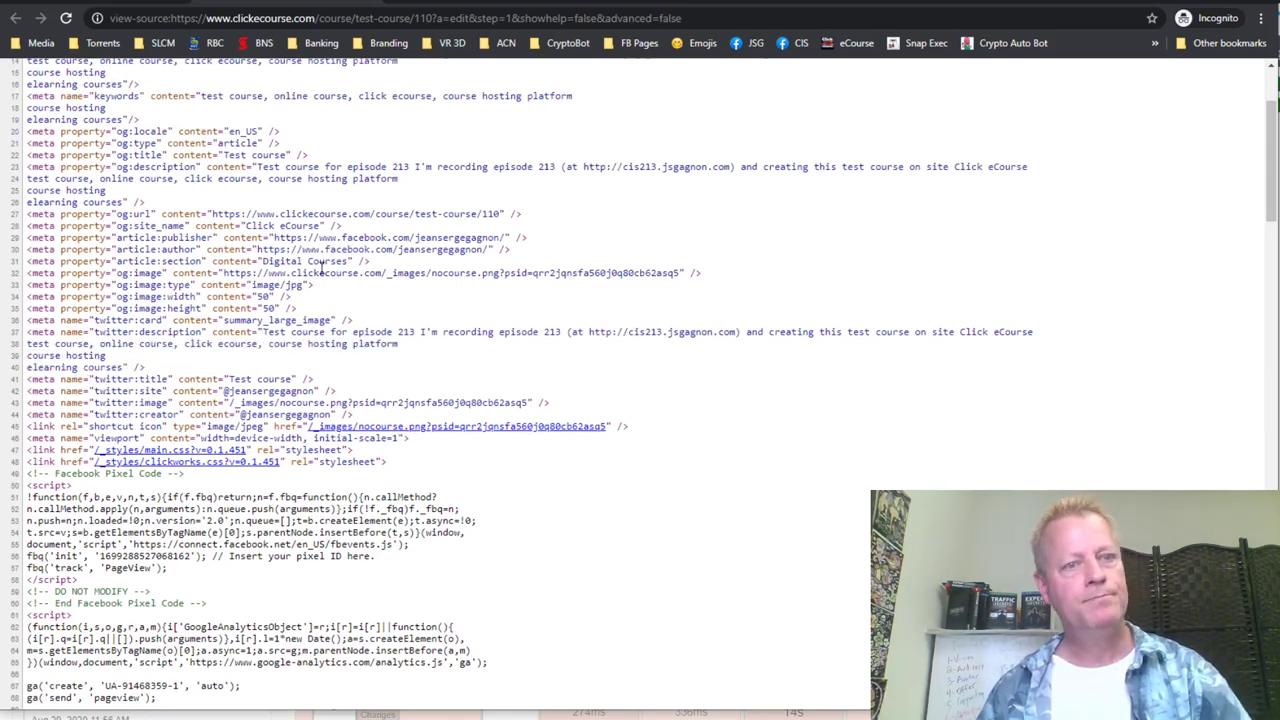
pyautogui.scroll(2, 321, 268)
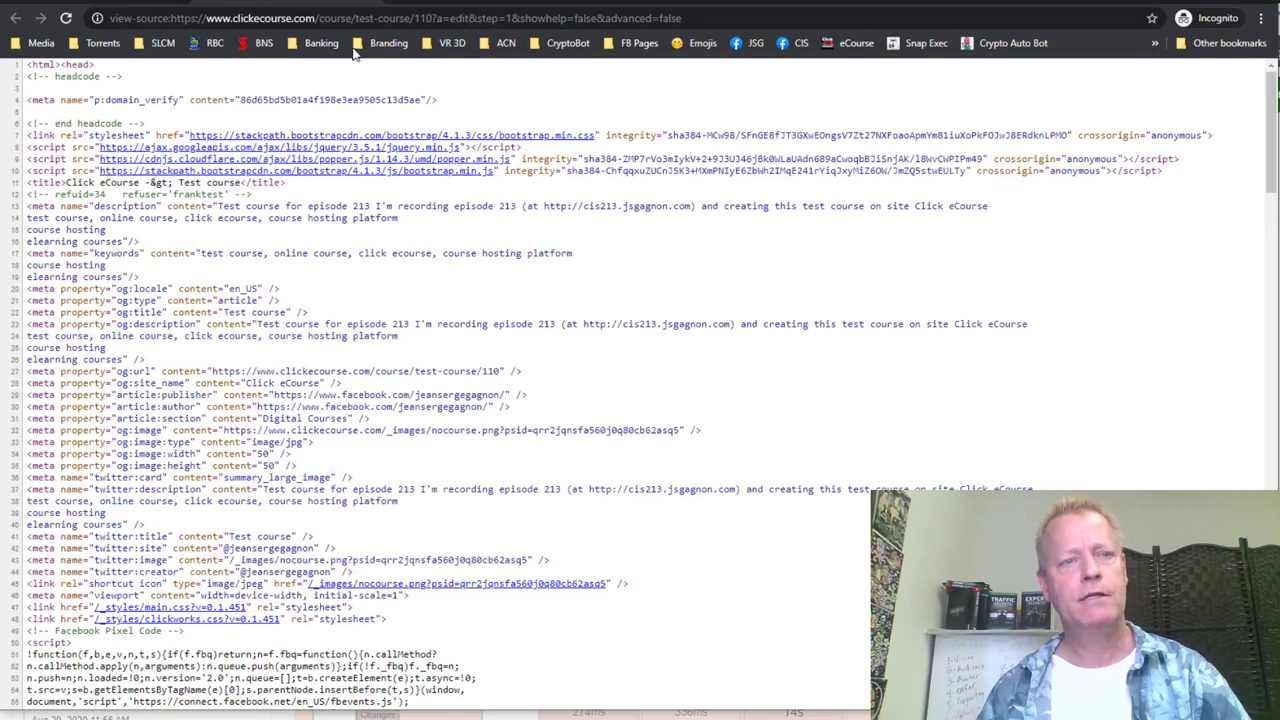
# - Return to the course editor and step through its tabs to the Cover image placeholder 'C'
pyautogui.click(368, 2)
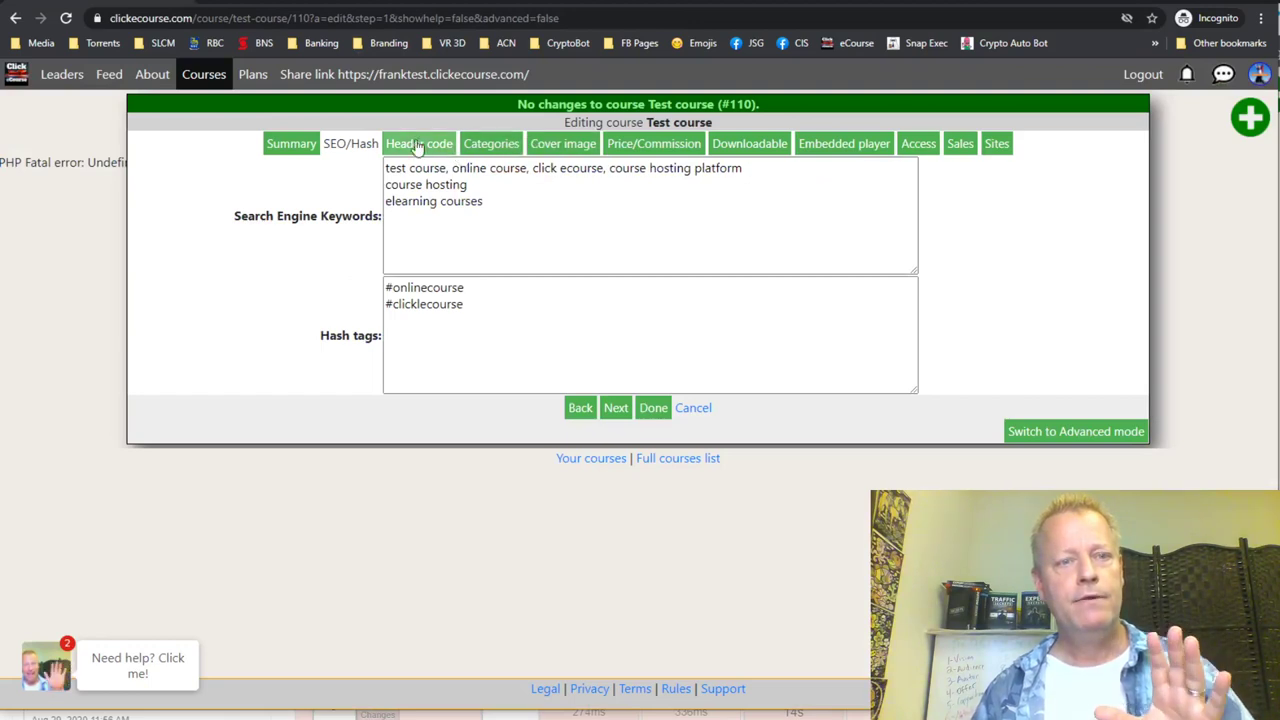
pyautogui.click(843, 143)
pyautogui.click(652, 145)
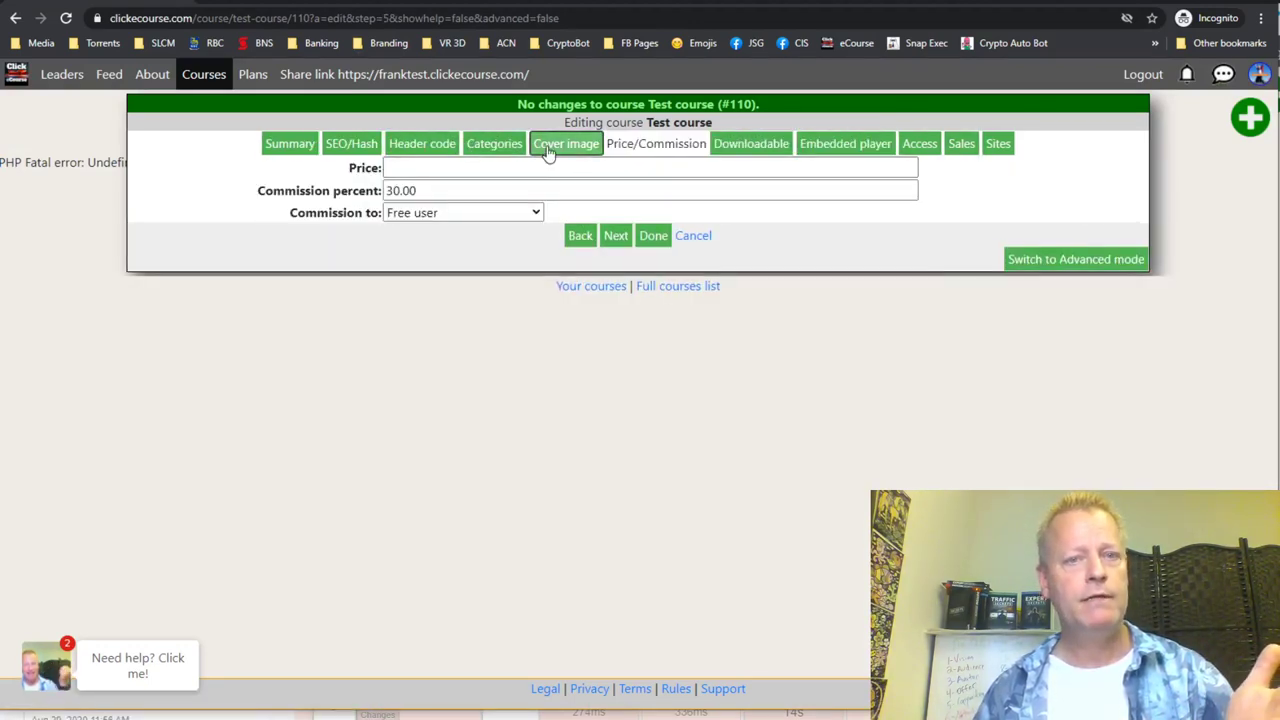
pyautogui.click(549, 150)
pyautogui.click(491, 150)
pyautogui.click(437, 149)
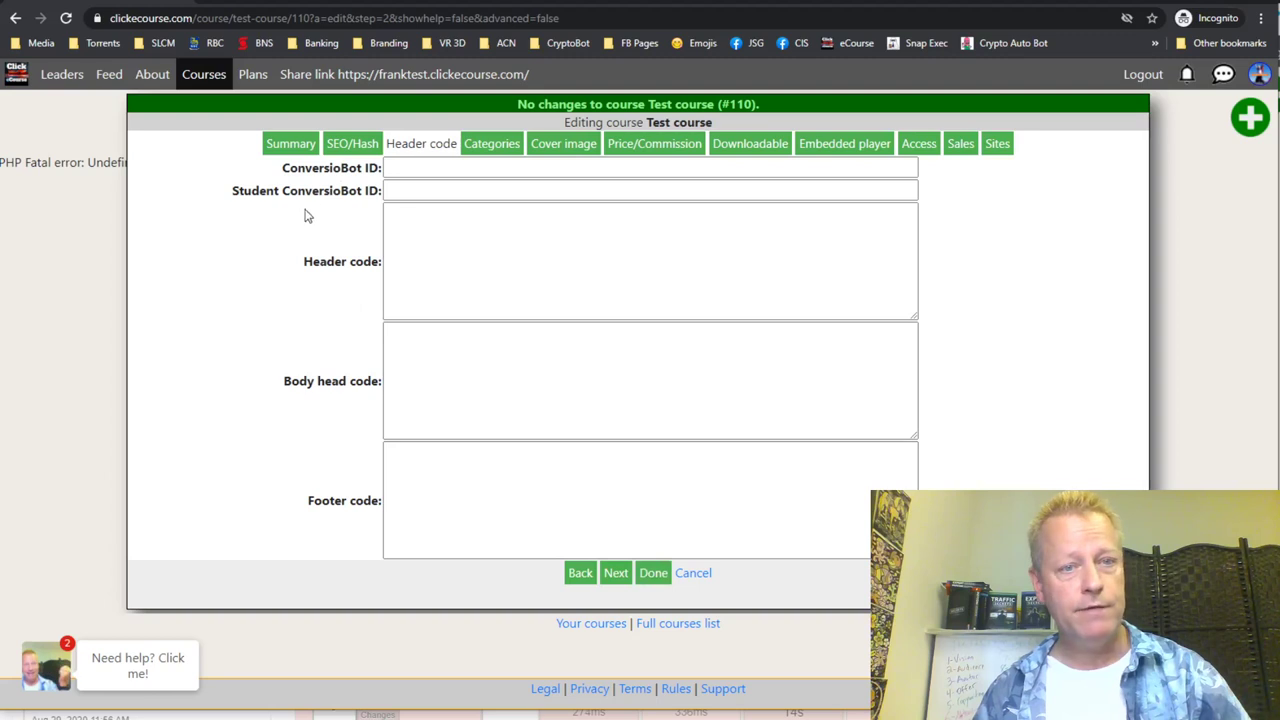
pyautogui.click(289, 146)
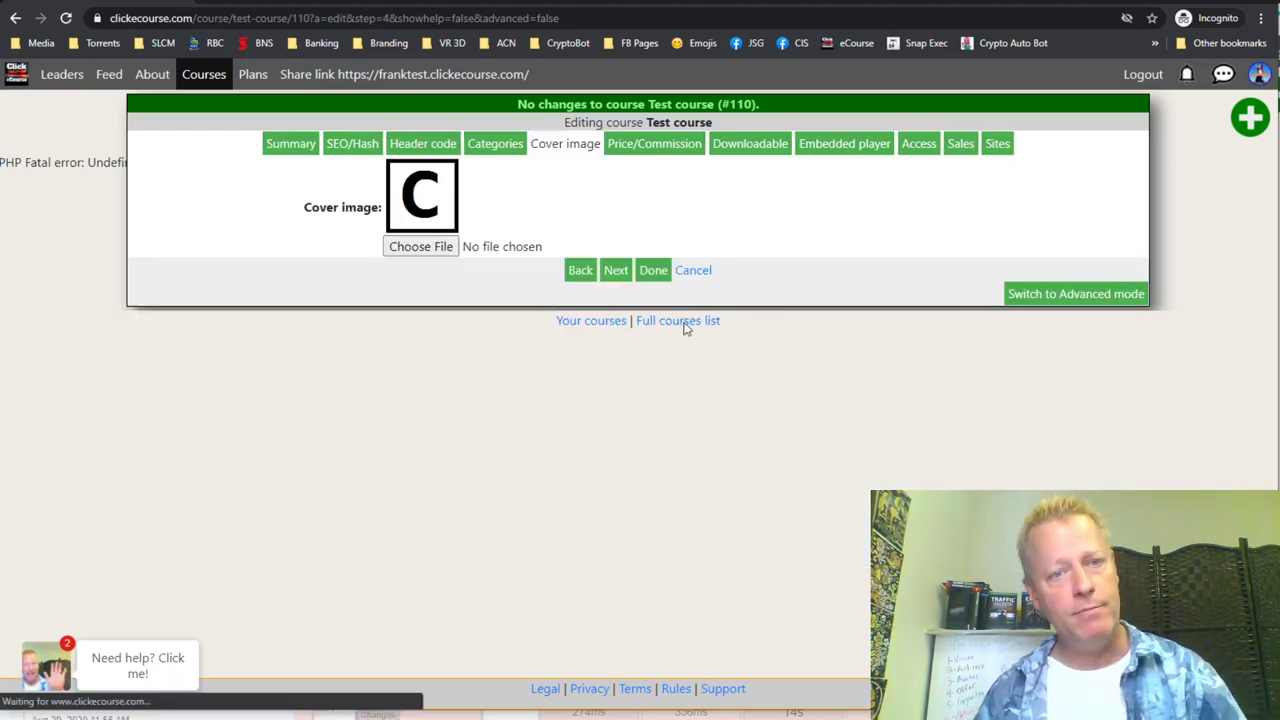
# - Upload 'I CRACKED THE CODE!.png' as the course cover image and save it
pyautogui.click(421, 246)
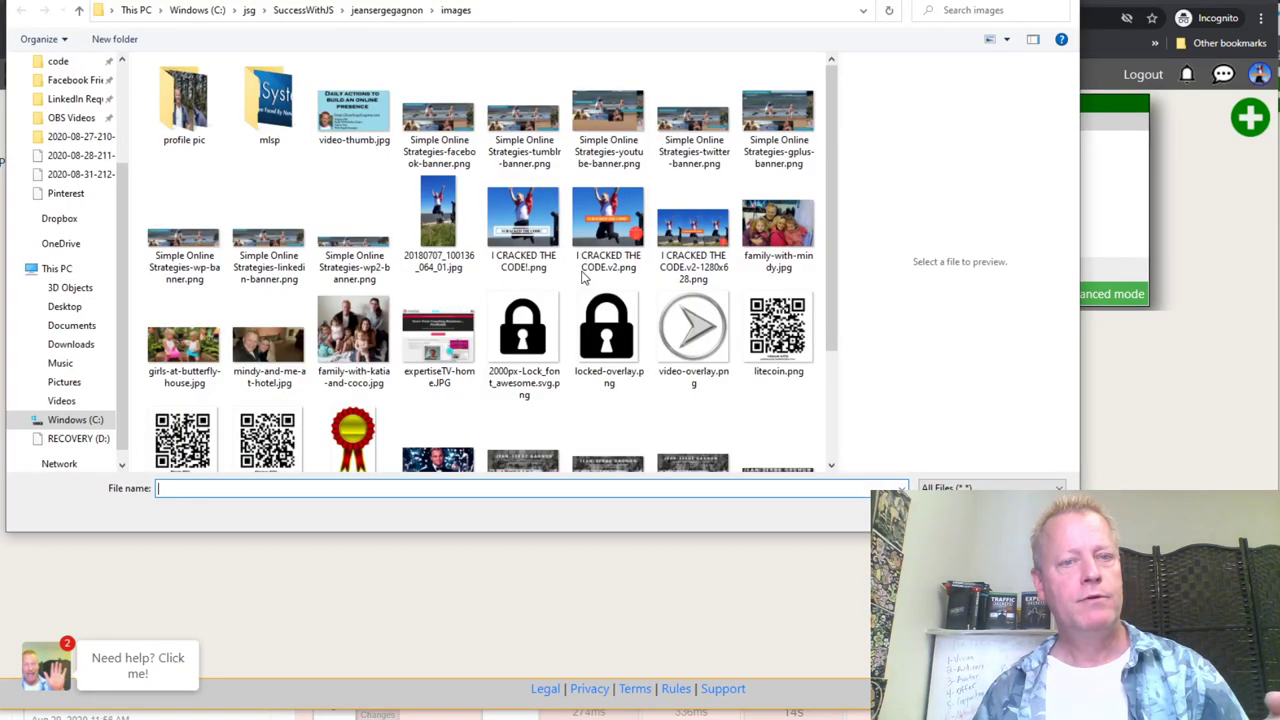
pyautogui.click(523, 225)
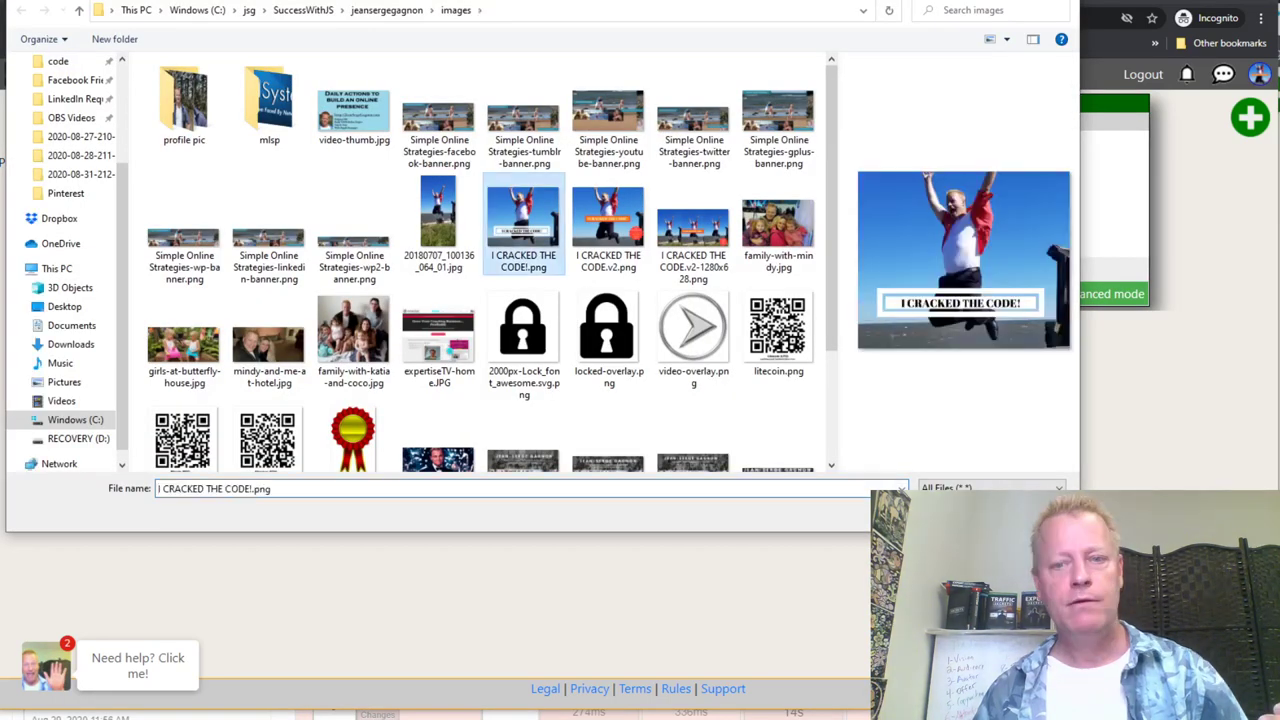
pyautogui.press('Return')
pyautogui.click(618, 272)
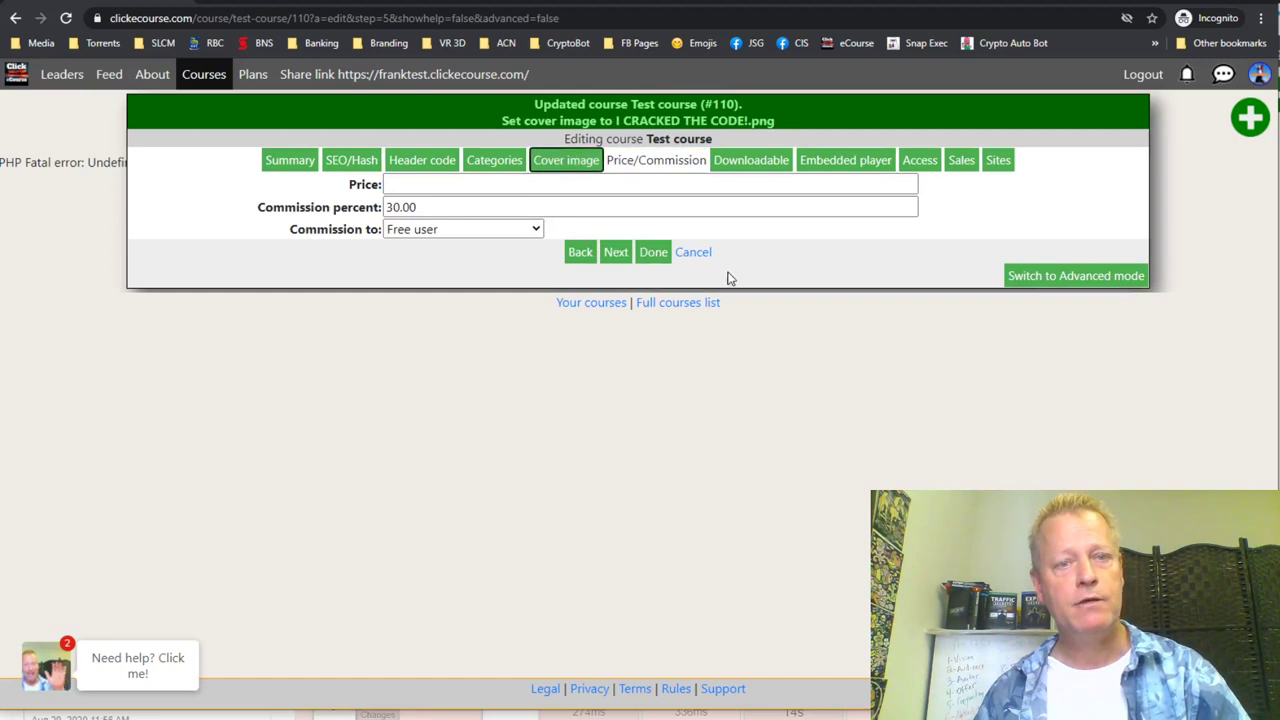
pyautogui.hotkey('alt', 'Left')
# - Set the price to 4999.00 and commission to 95 percent, save, and reopen Price/Commission
pyautogui.click(645, 147)
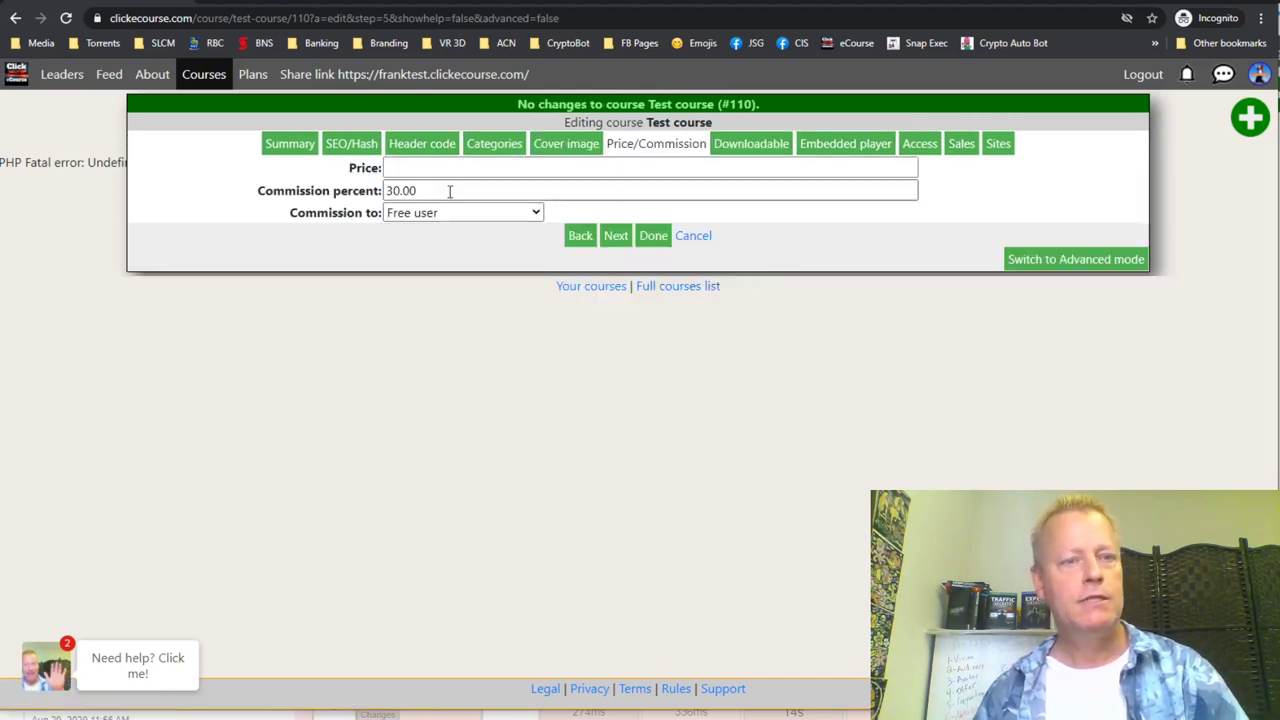
pyautogui.click(427, 170)
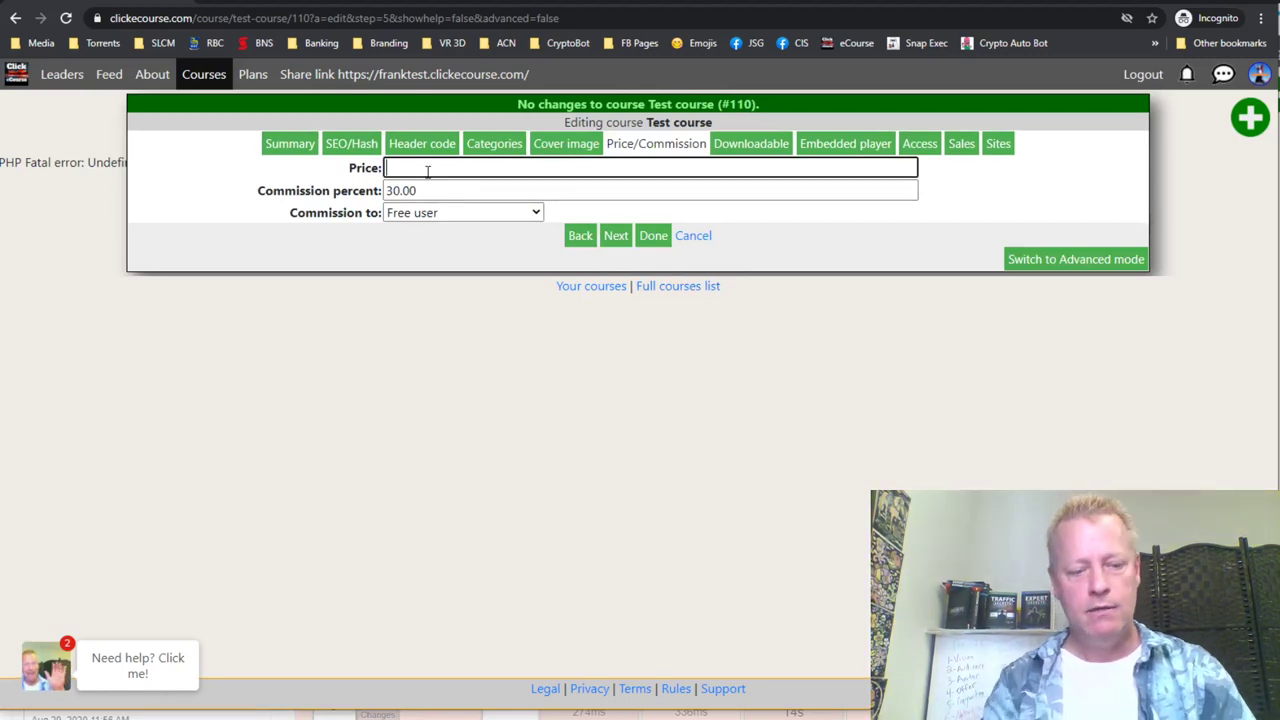
pyautogui.write('4999')
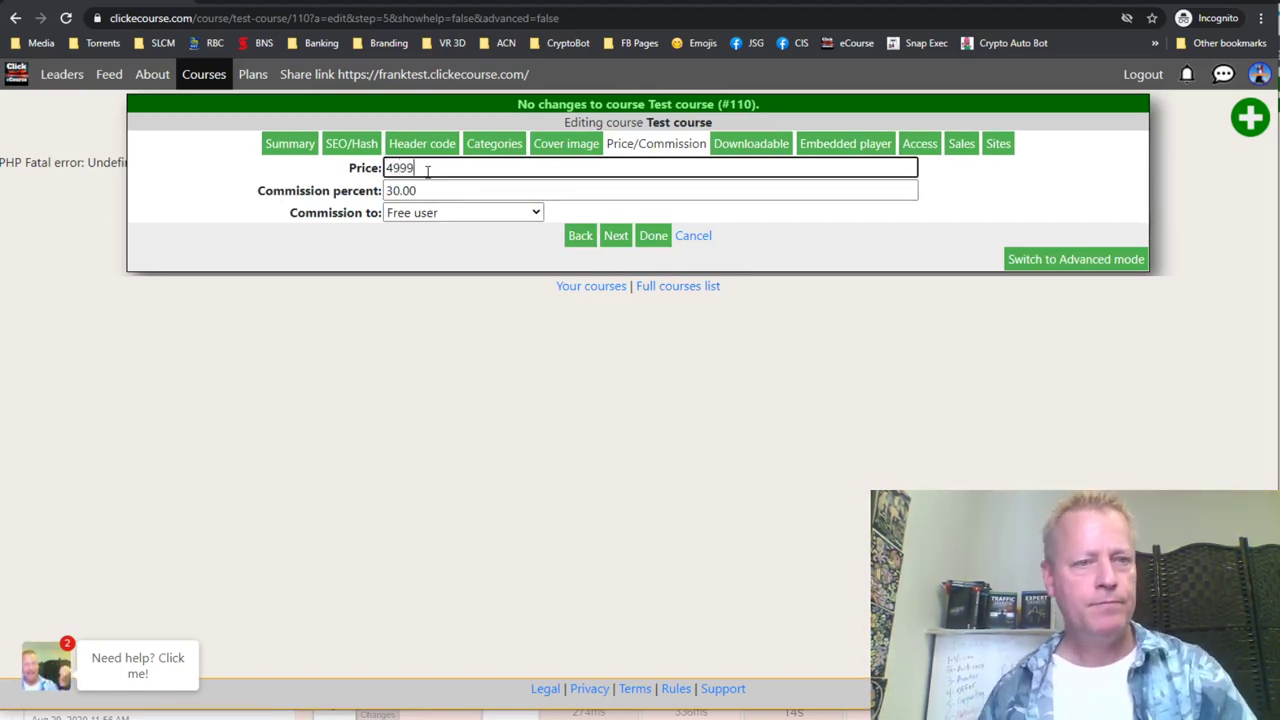
pyautogui.click(452, 190)
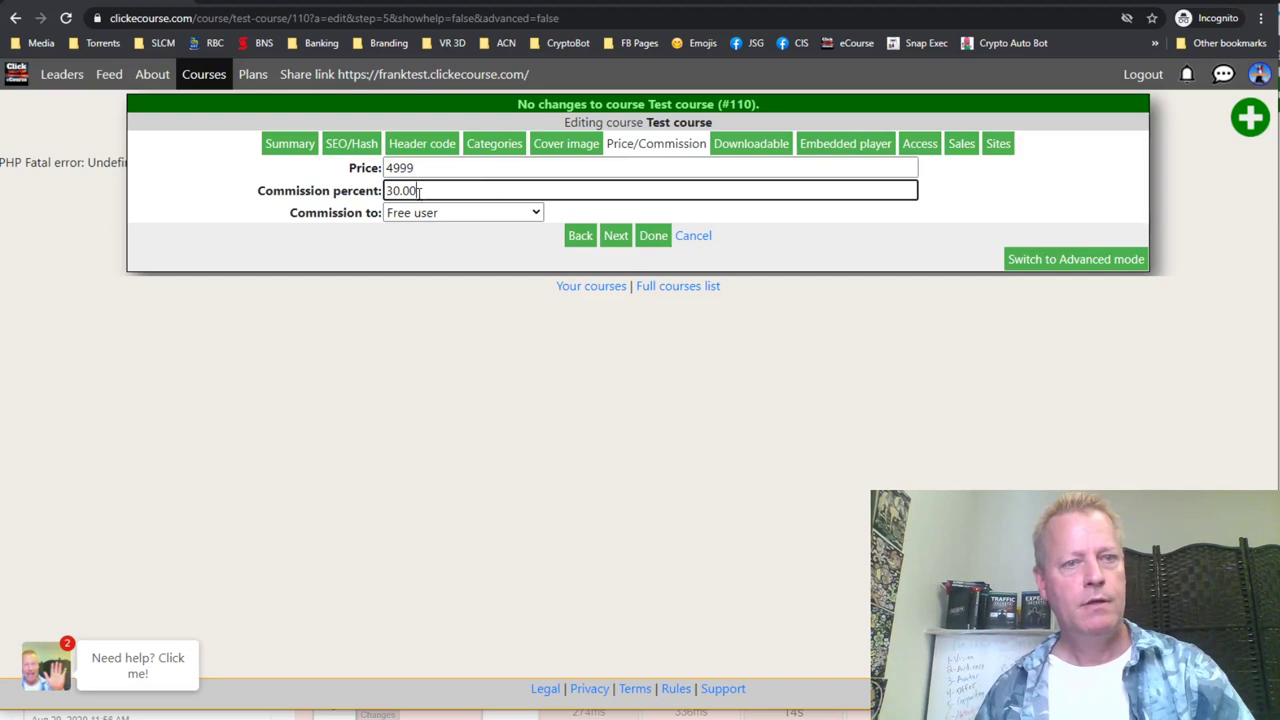
pyautogui.doubleClick(452, 190)
pyautogui.write('95')
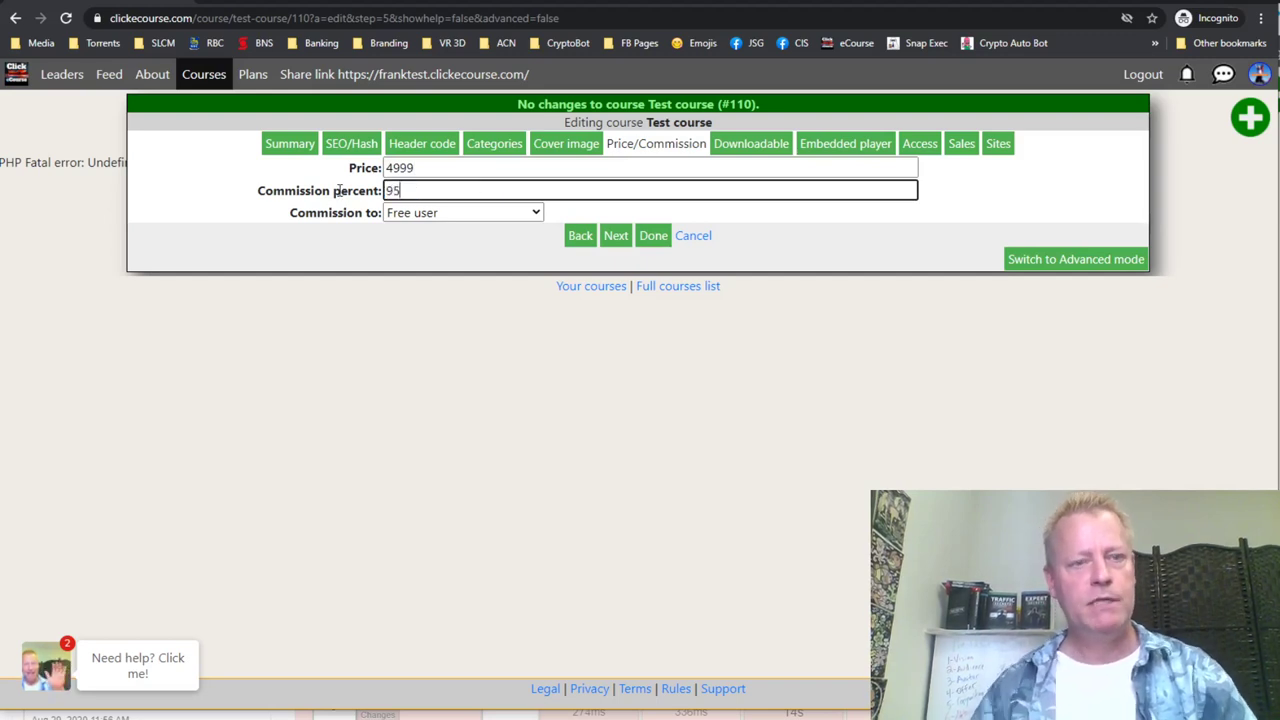
pyautogui.click(608, 236)
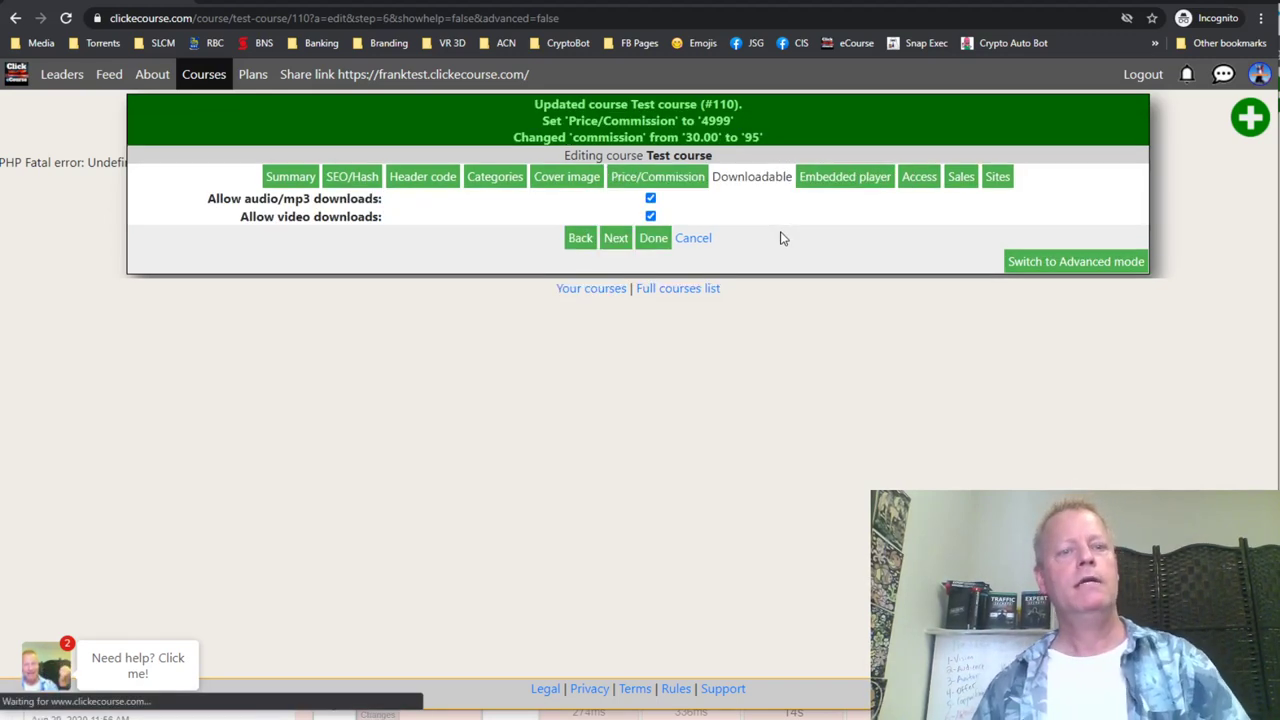
pyautogui.click(657, 176)
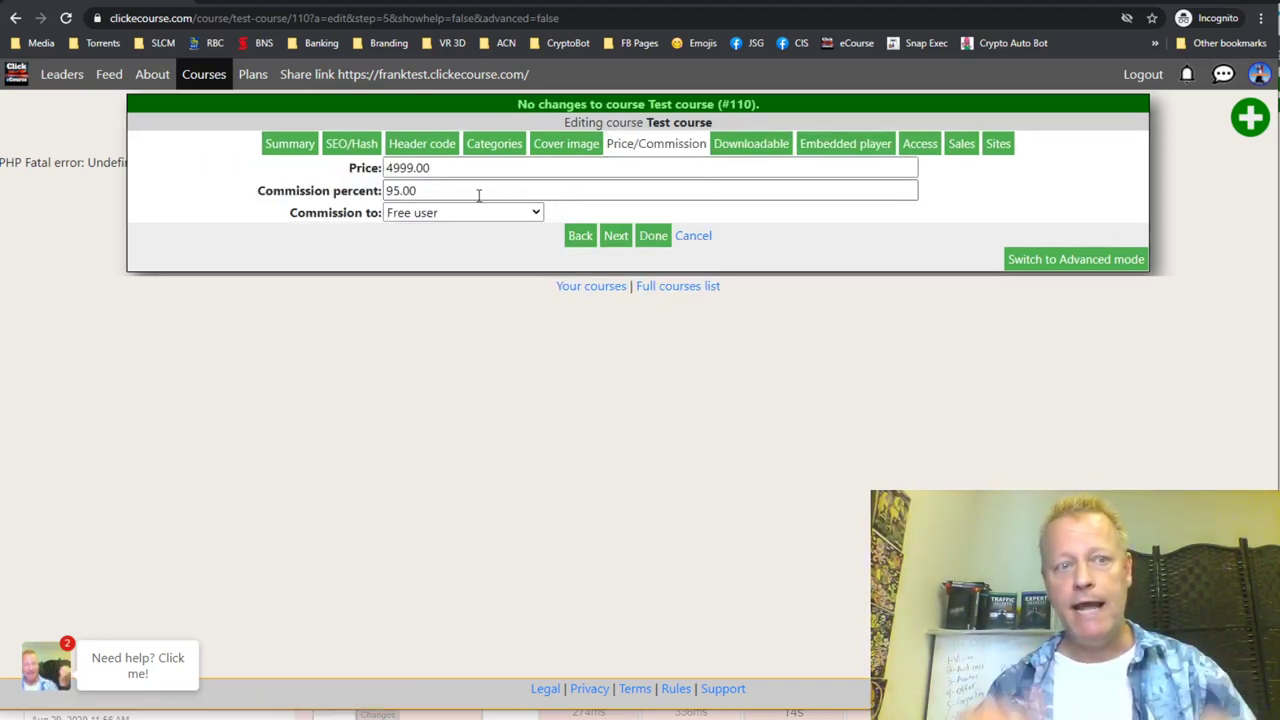
pyautogui.doubleClick(365, 169)
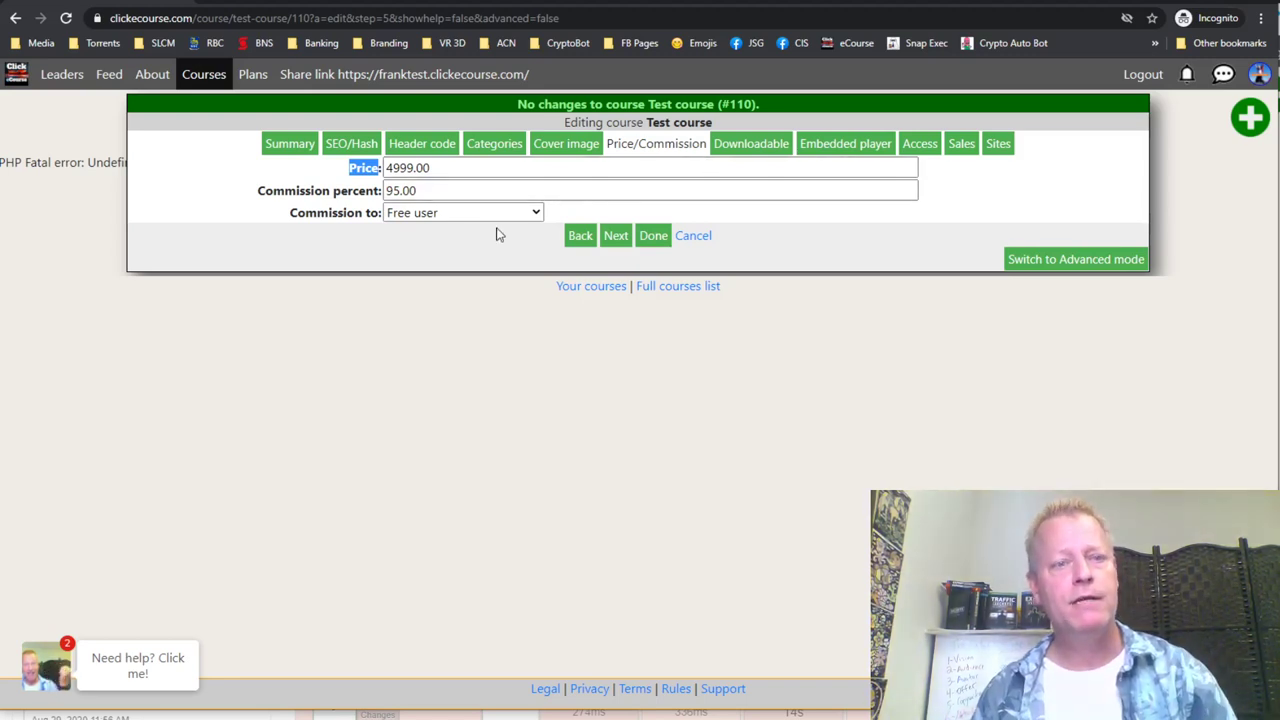
pyautogui.press('Tab')
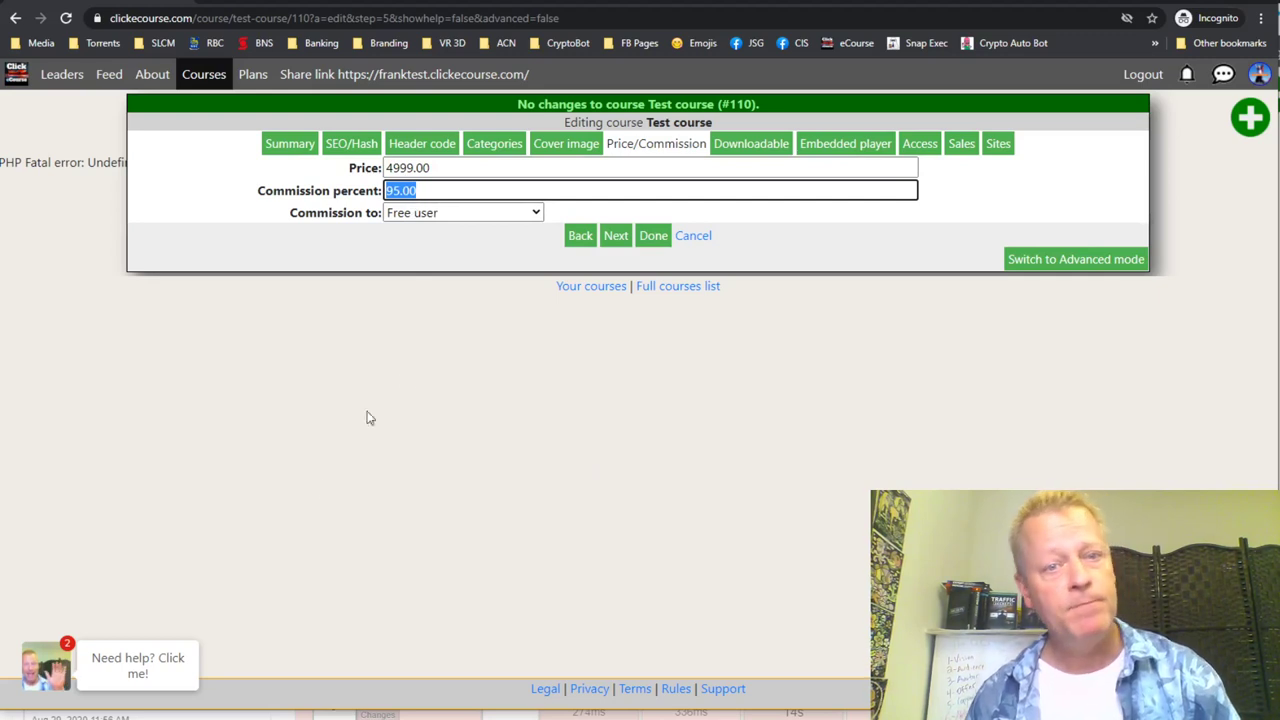
# - Set 'Commission to' to 'Buyers of this course only'
pyautogui.click(398, 212)
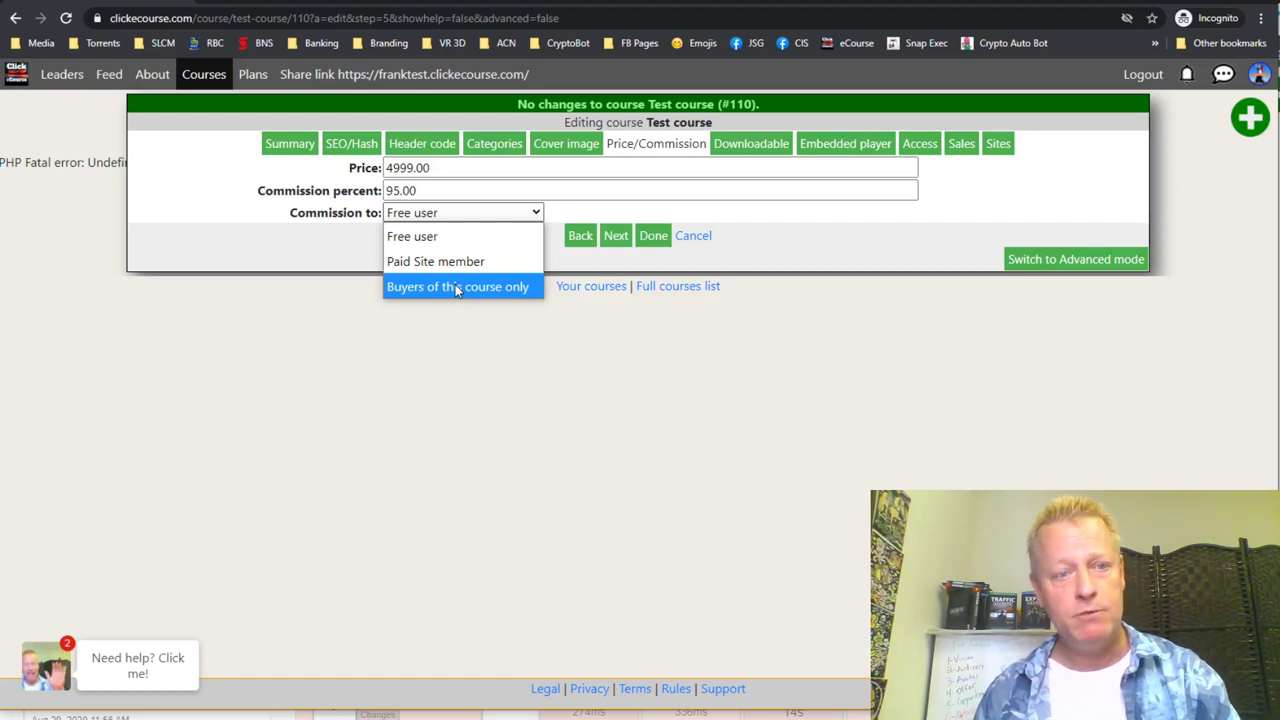
pyautogui.click(455, 287)
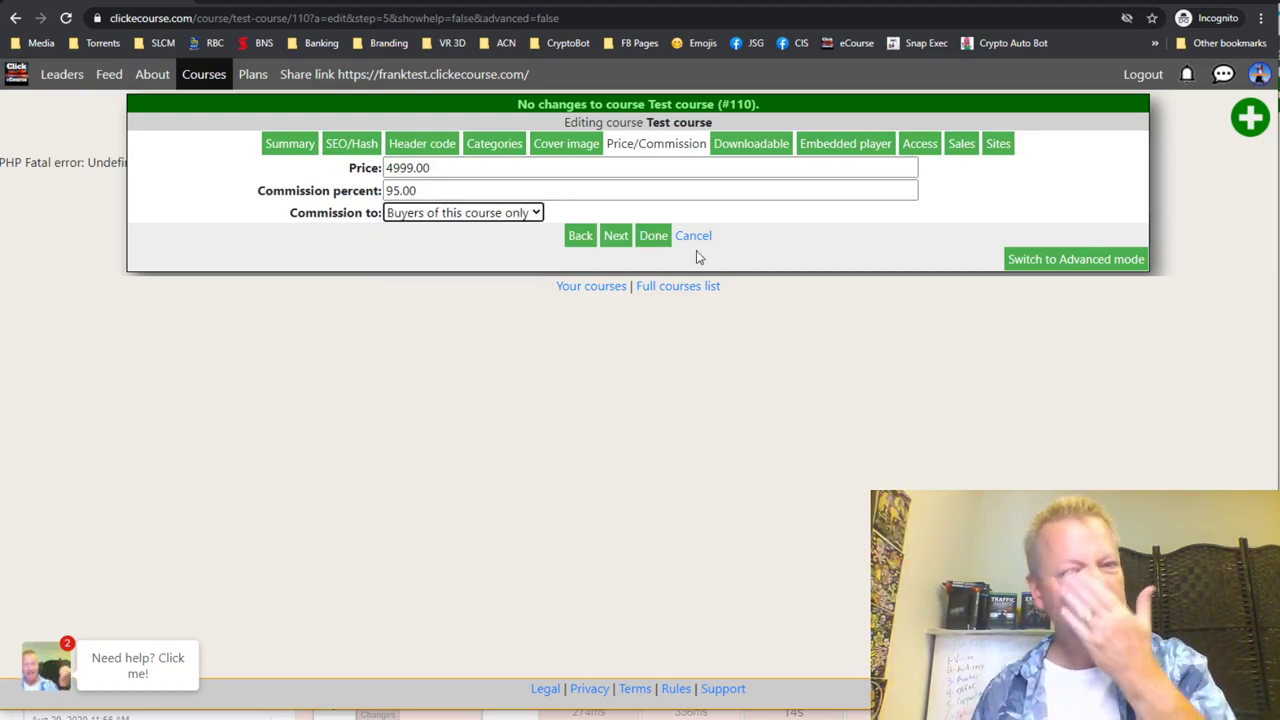
pyautogui.hotkey('shift', 'Tab')
pyautogui.hotkey('shift', 'Tab')
pyautogui.hotkey('shift', 'Tab')
pyautogui.hotkey('shift', 'Tab')
pyautogui.hotkey('shift', 'Tab')
pyautogui.hotkey('shift', 'Tab')
pyautogui.hotkey('shift', 'Tab')
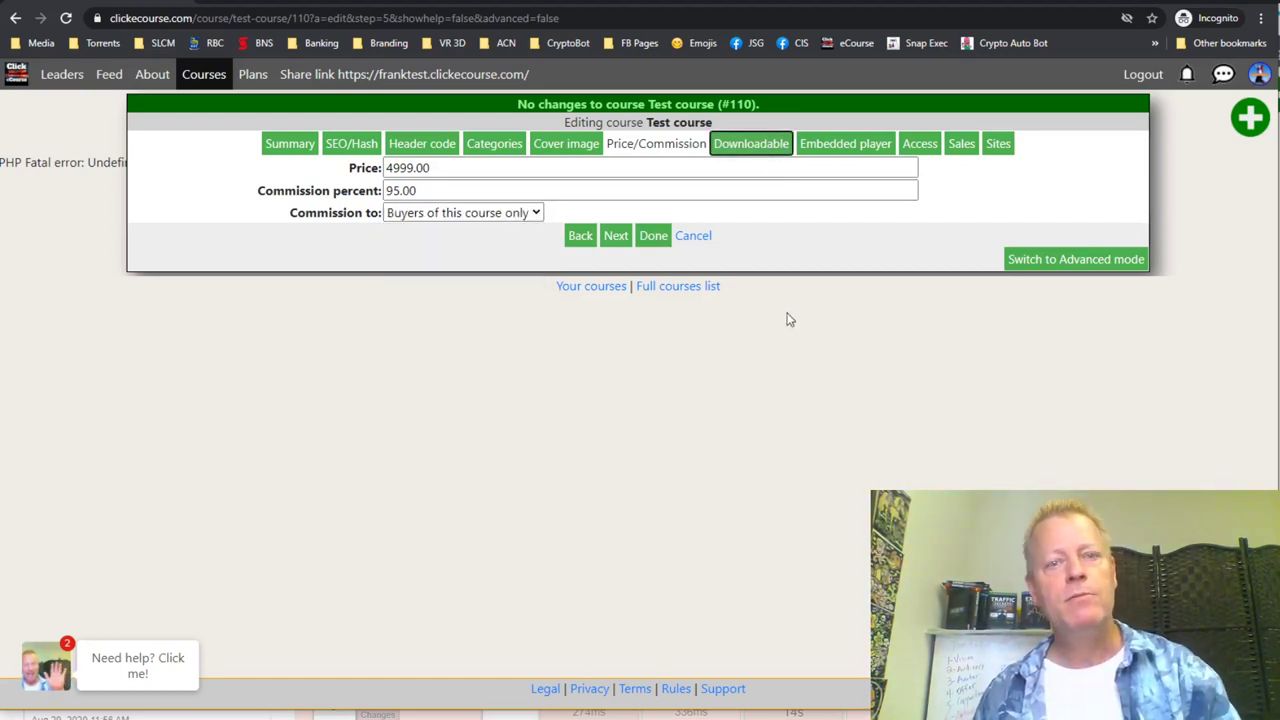
# - Save the buyers-only commission and go to the audio and video download permissions
pyautogui.press('Return')
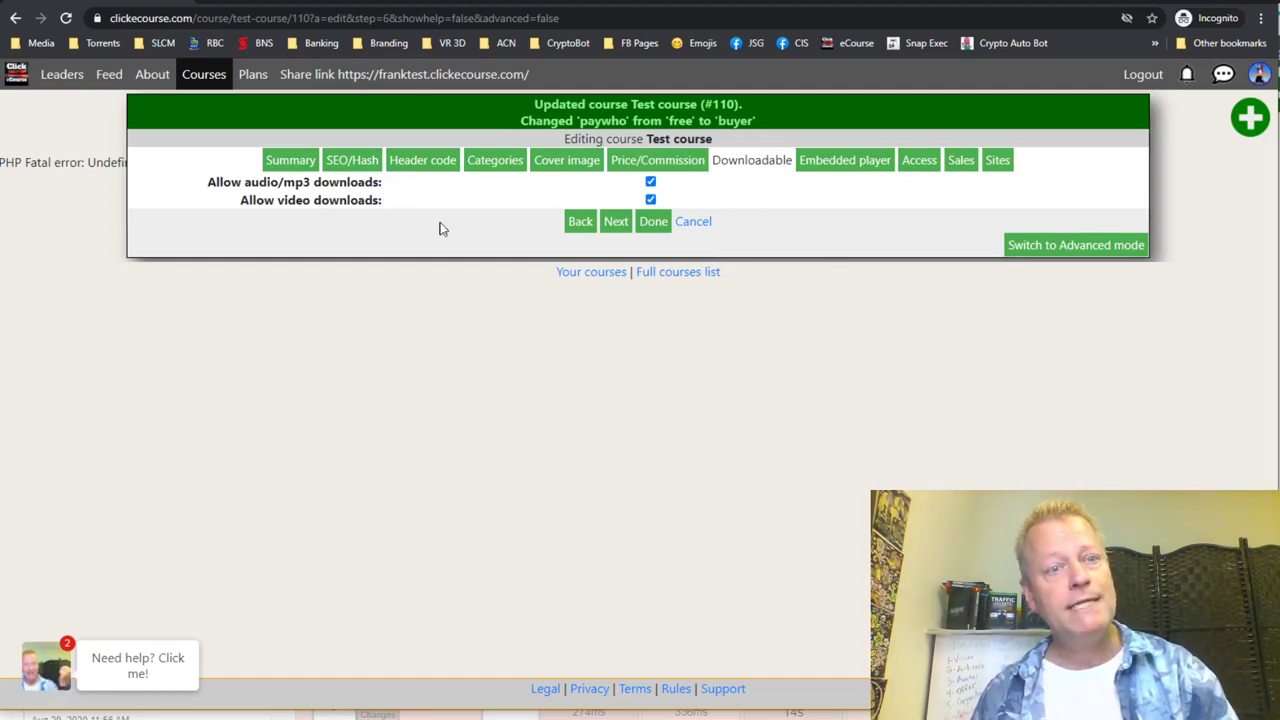
pyautogui.moveTo(245, 182); pyautogui.dragTo(400, 220)
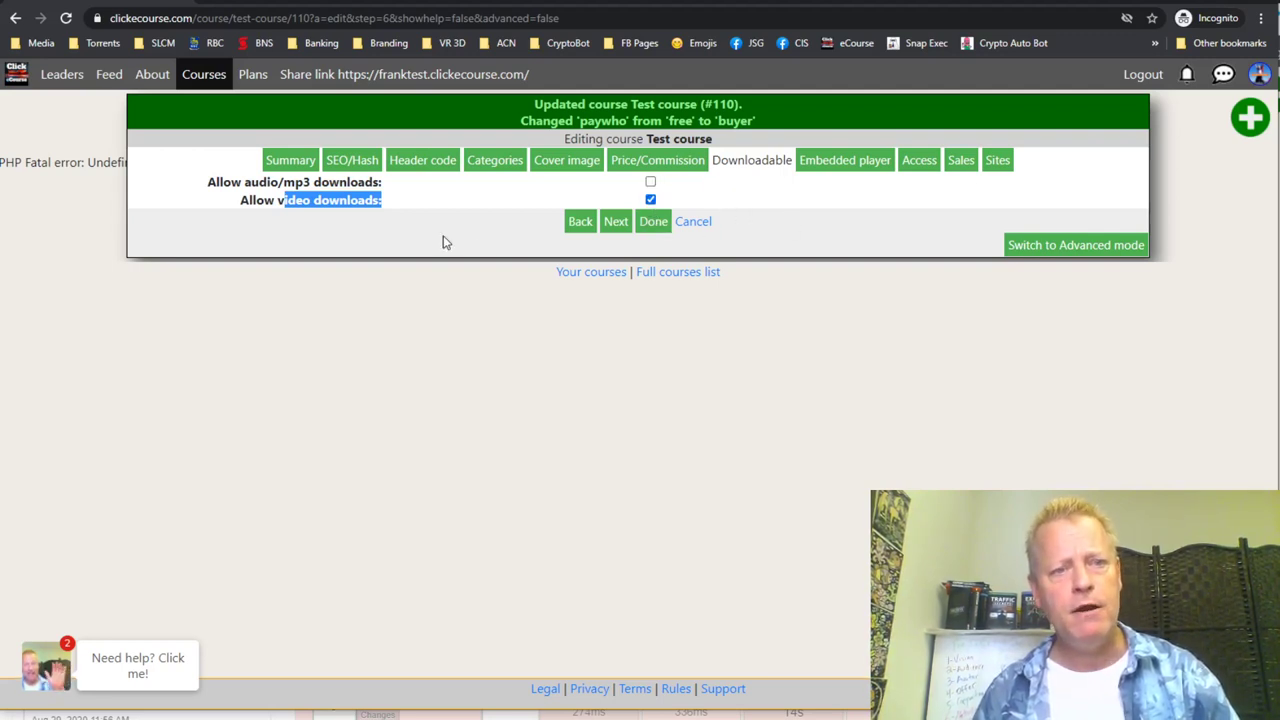
pyautogui.click(420, 217)
# - Toggle audio/mp3 and video downloads off and back on so both stay allowed, then continue to the embedded player settings
pyautogui.click(650, 181)
pyautogui.click(650, 197)
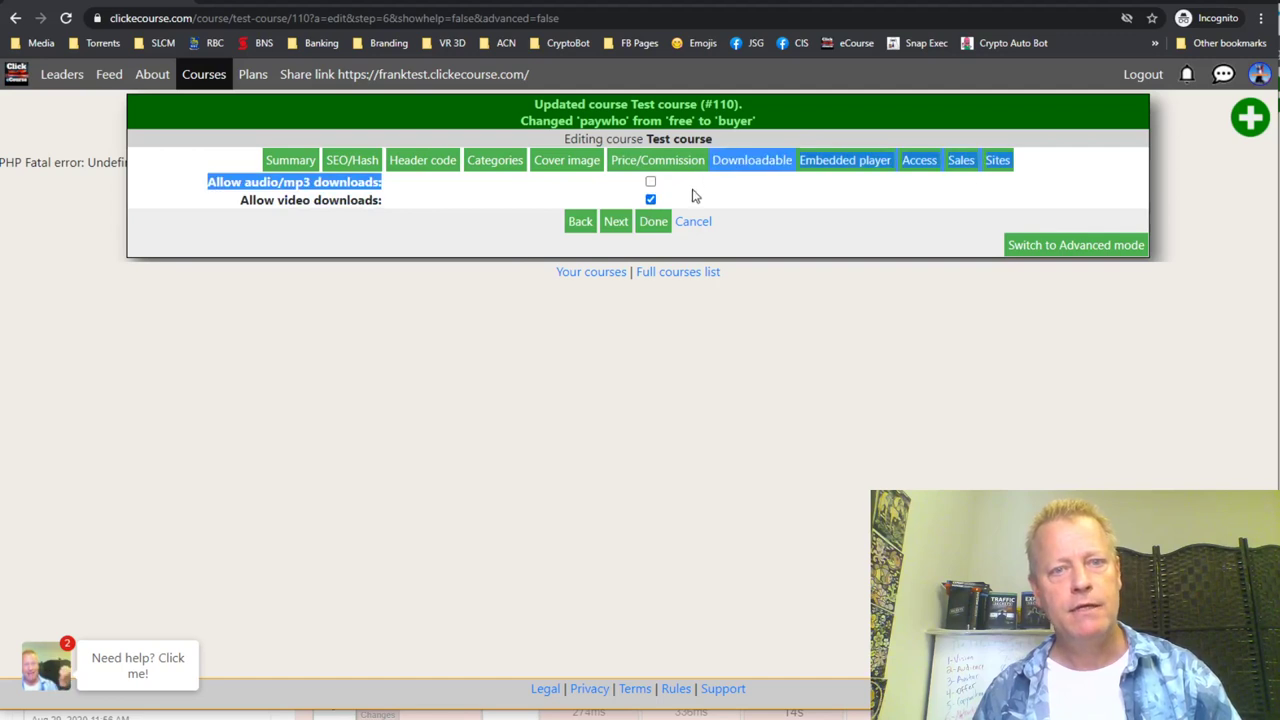
pyautogui.click(650, 199)
pyautogui.click(650, 181)
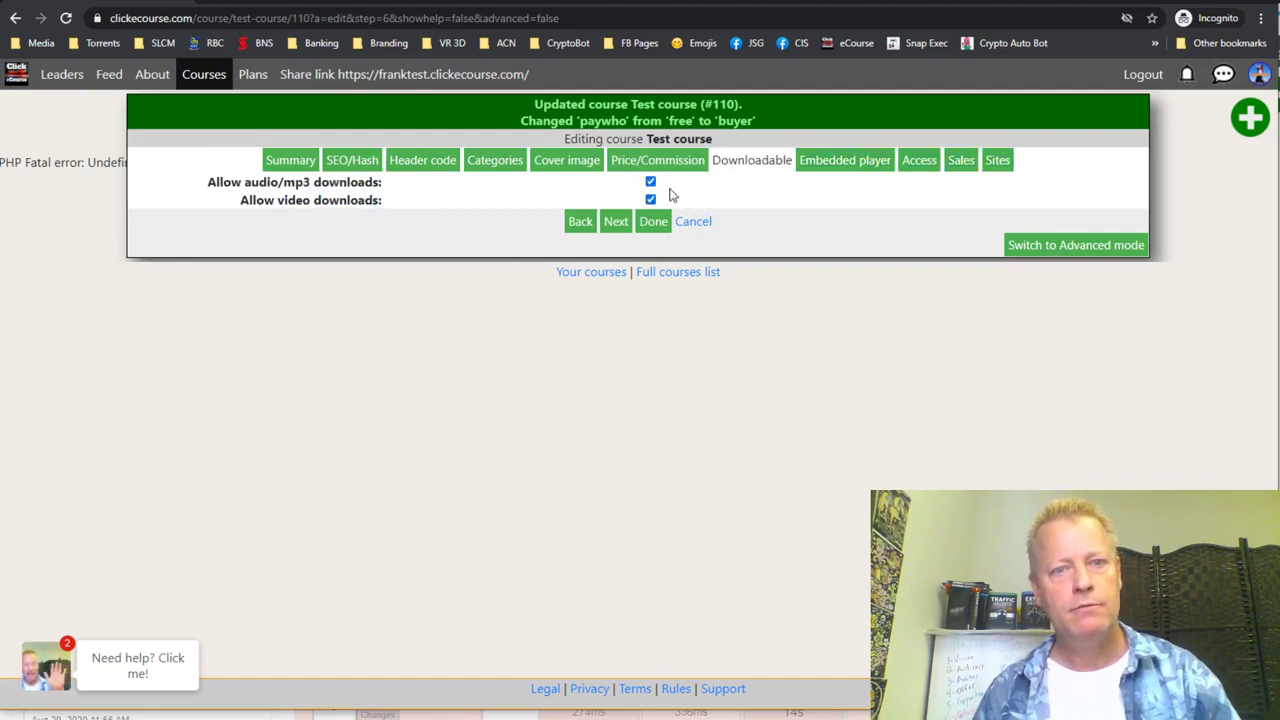
pyautogui.click(845, 162)
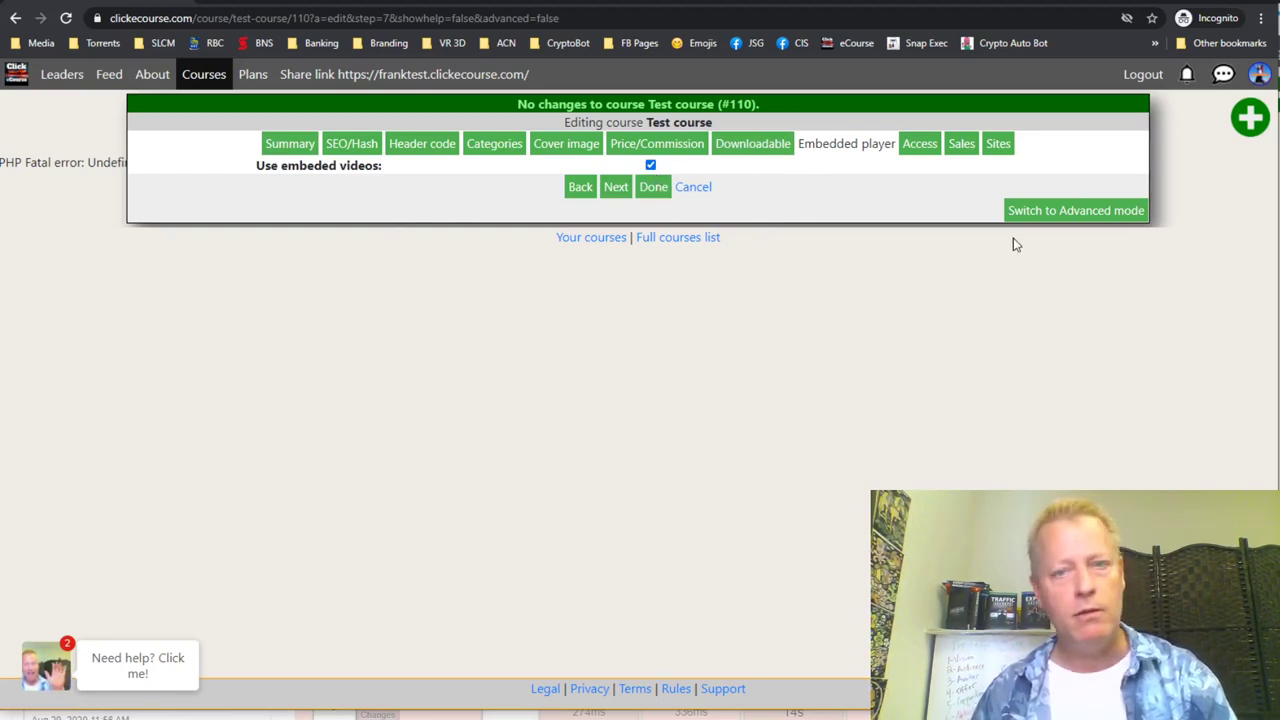
# - Keep access at 'New: Course still not ready' and finish editing to show the $4999 Test course page
pyautogui.click(920, 148)
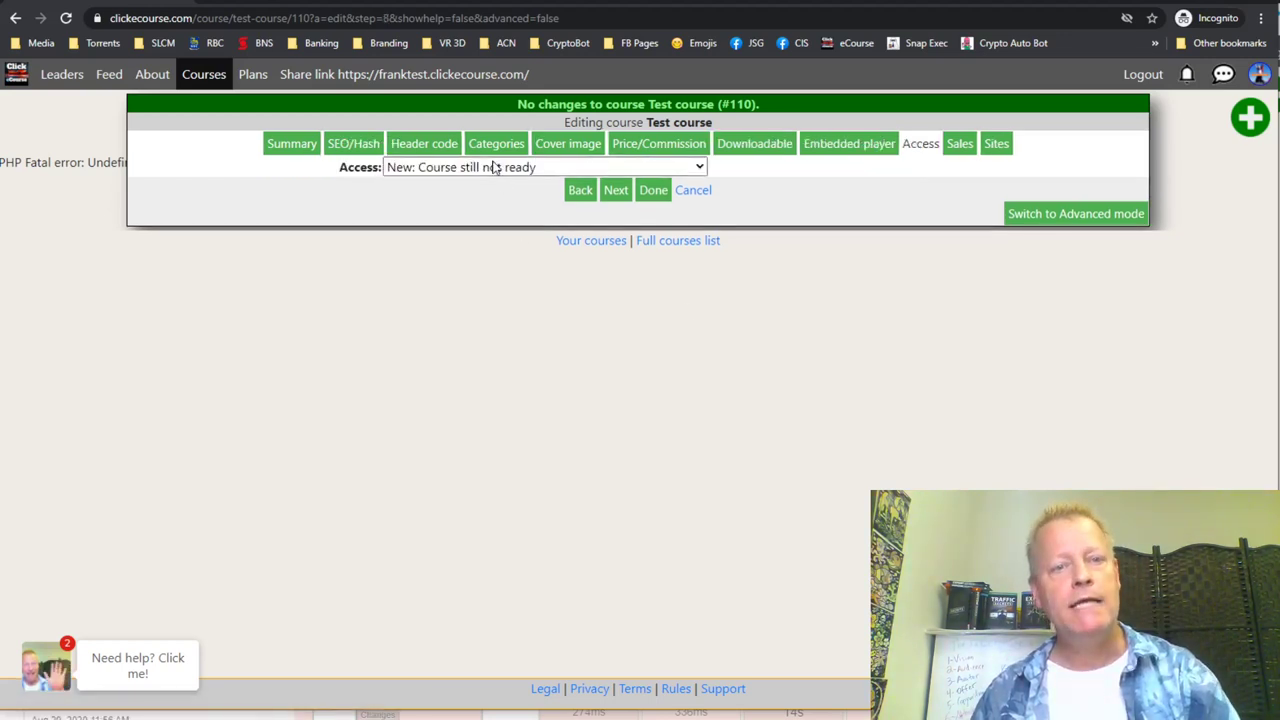
pyautogui.click(494, 168)
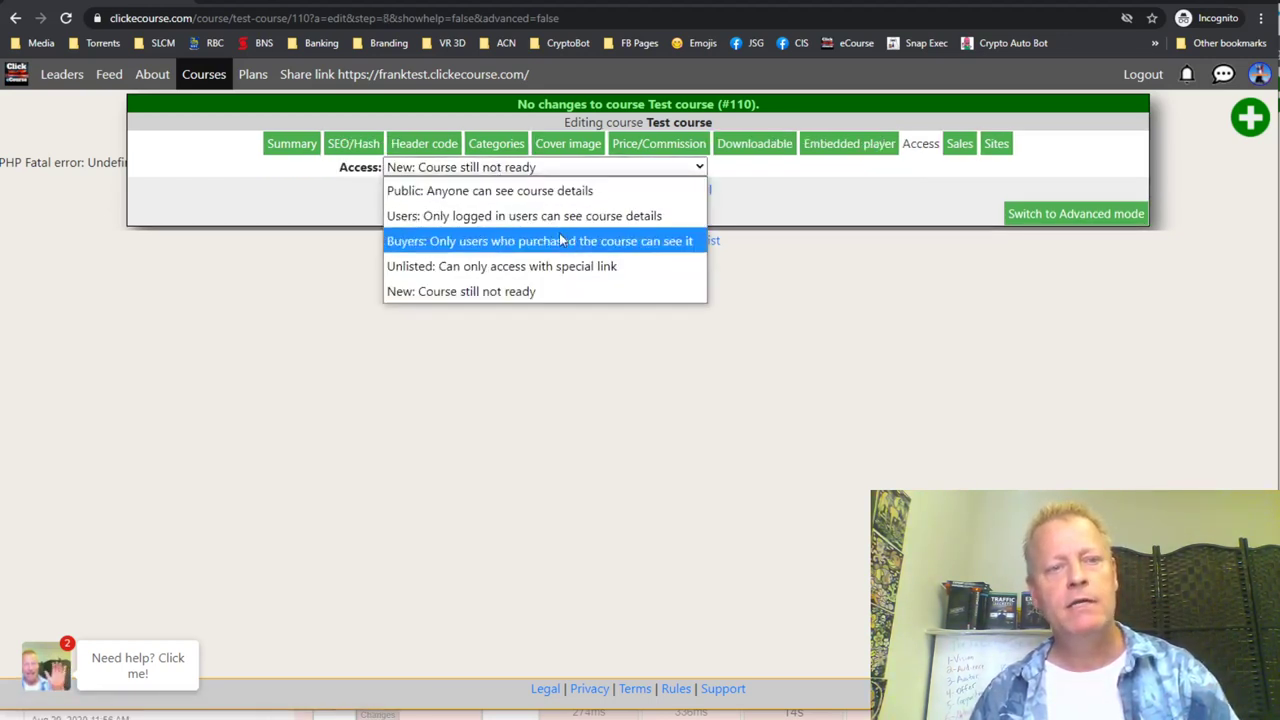
pyautogui.click(433, 174)
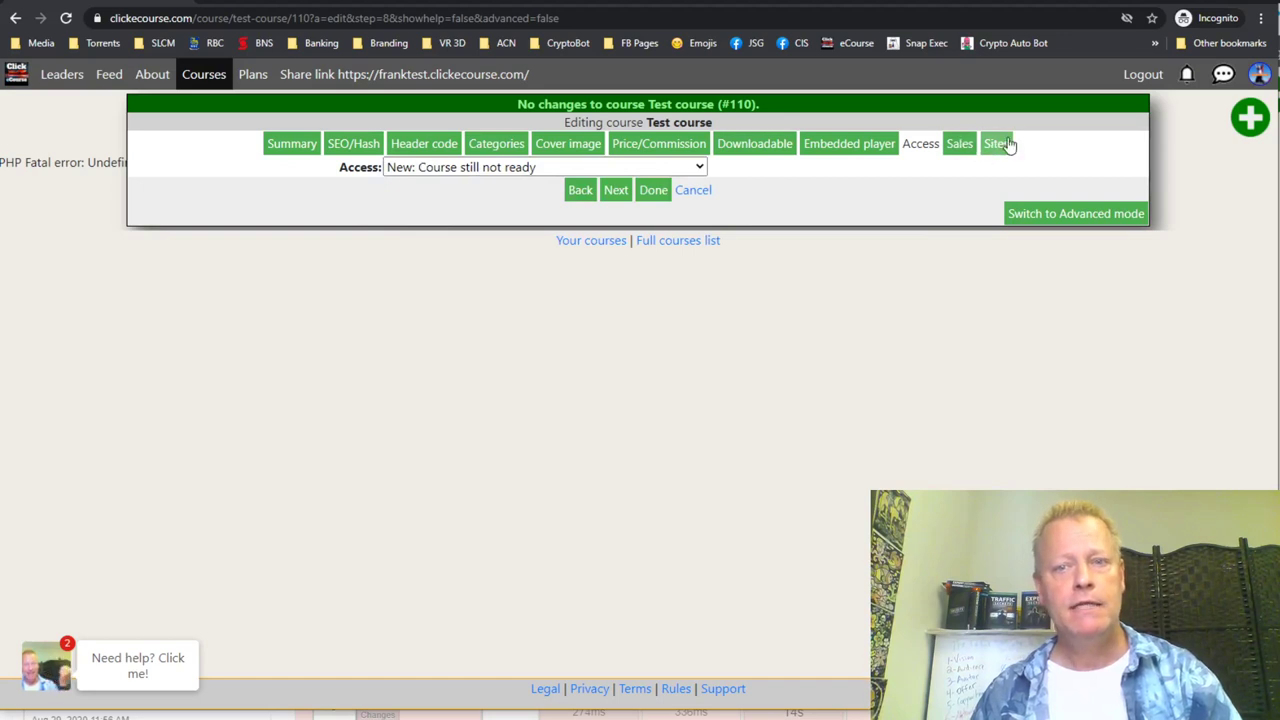
pyautogui.click(652, 190)
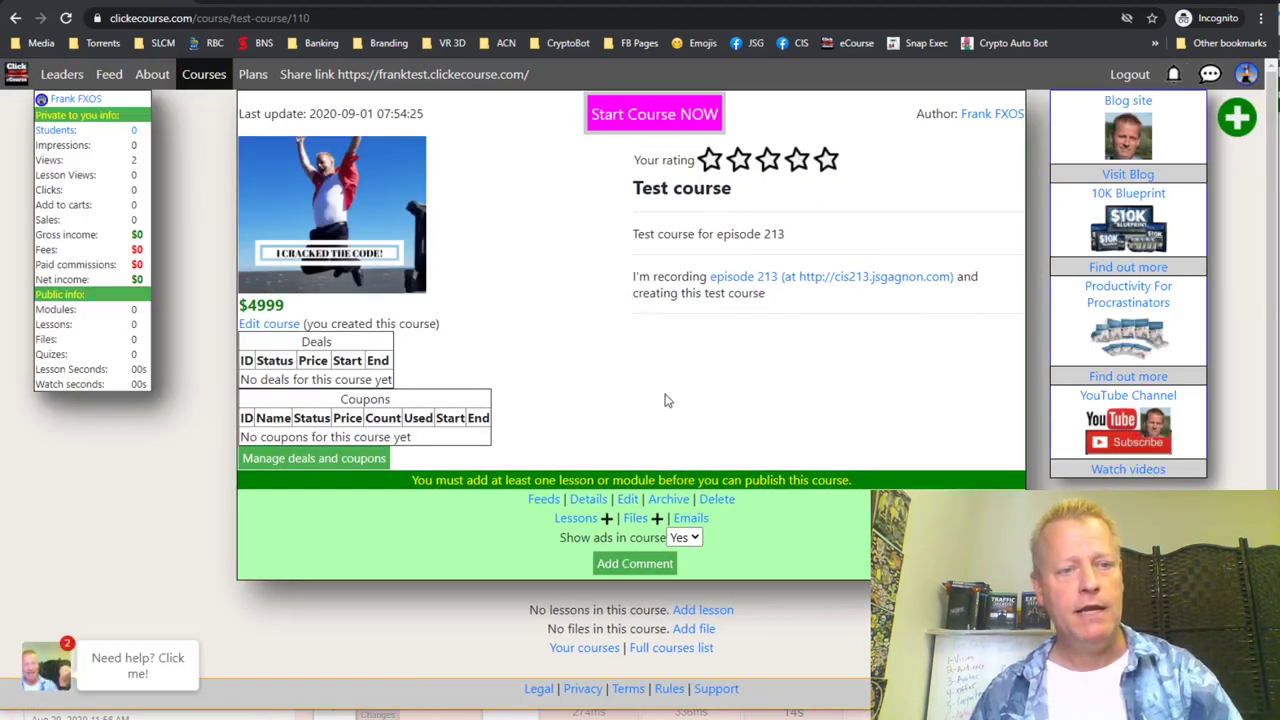
# - Create a $1995 deal starting 2020-09-01 and ending 2020-09-30
pyautogui.click(310, 462)
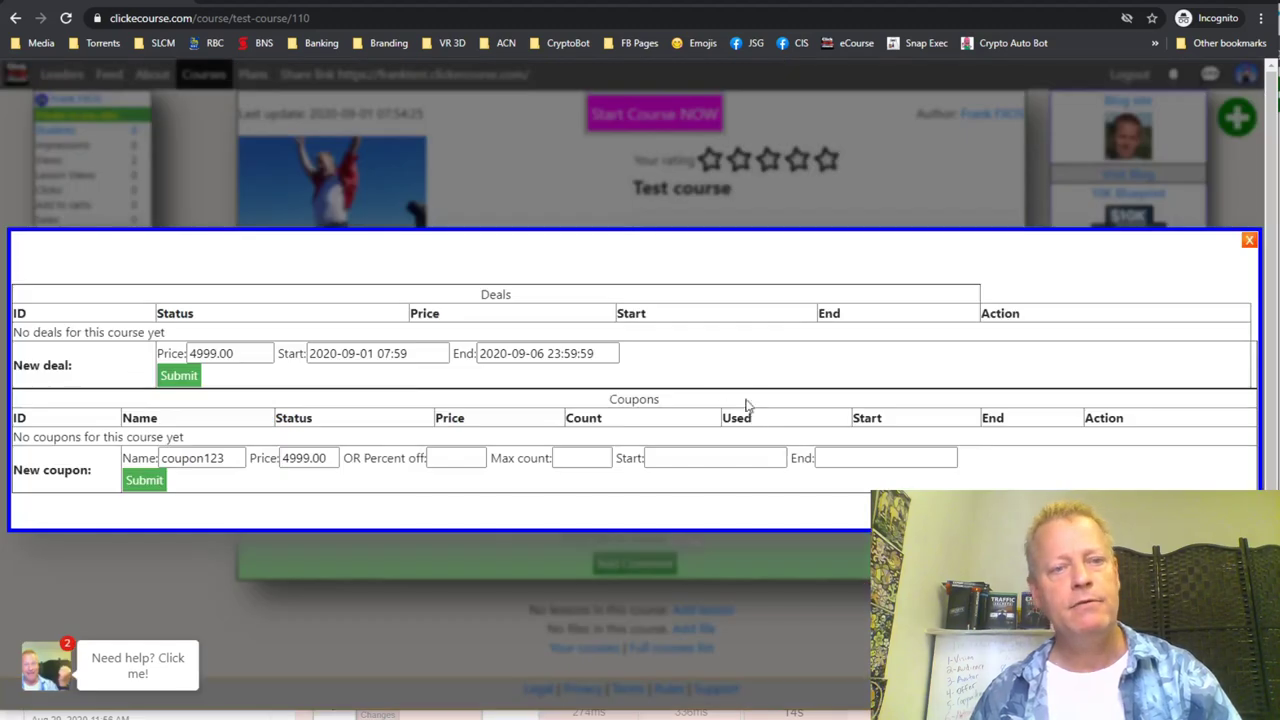
pyautogui.moveTo(241, 358); pyautogui.dragTo(141, 371)
pyautogui.write('1995')
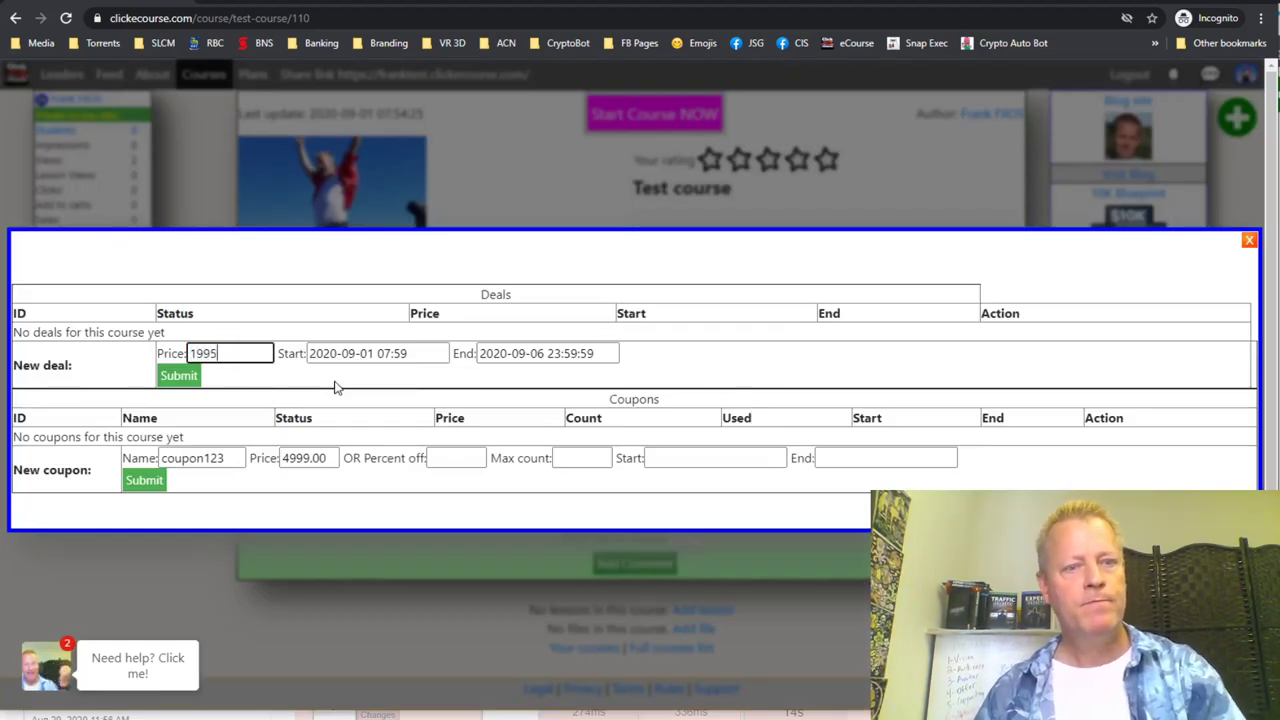
pyautogui.moveTo(381, 354); pyautogui.dragTo(410, 354)
pyautogui.press('BackSpace')
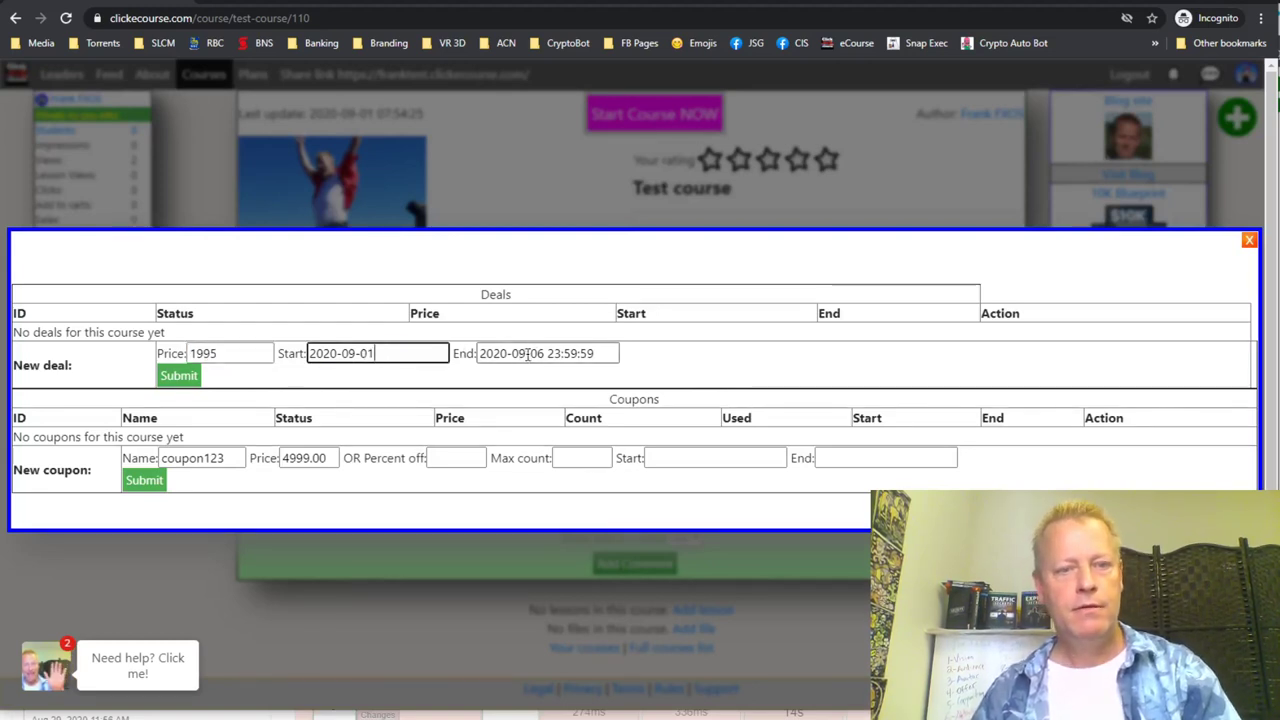
pyautogui.moveTo(530, 353); pyautogui.dragTo(643, 351)
pyautogui.write('30')
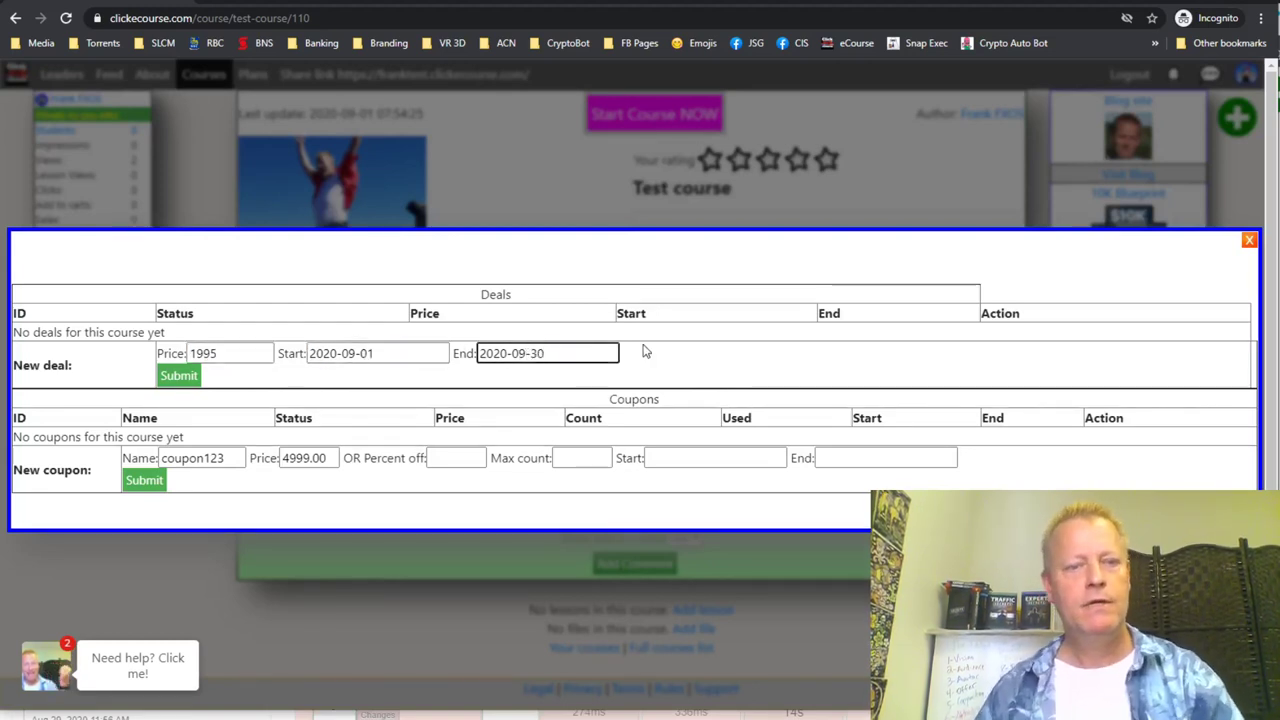
pyautogui.click(179, 375)
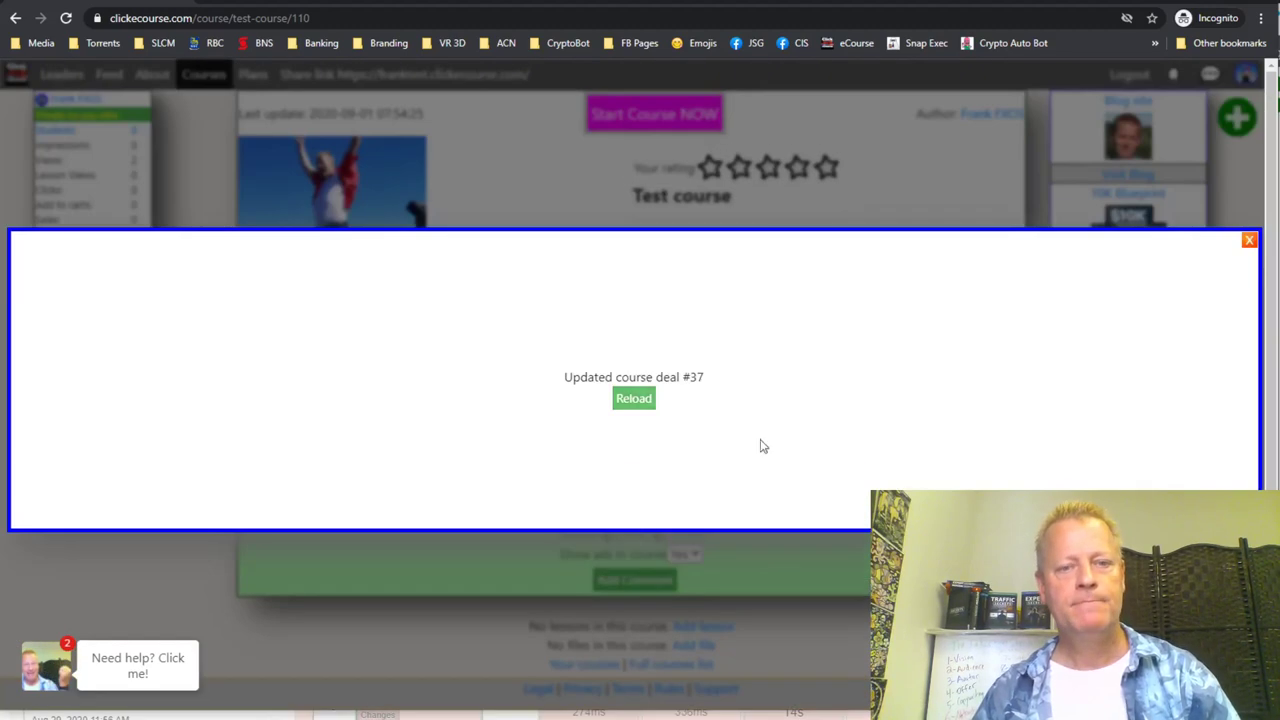
# - Reload the course page so it shows 60% off at $1995 until 2020-09-30
pyautogui.click(1248, 243)
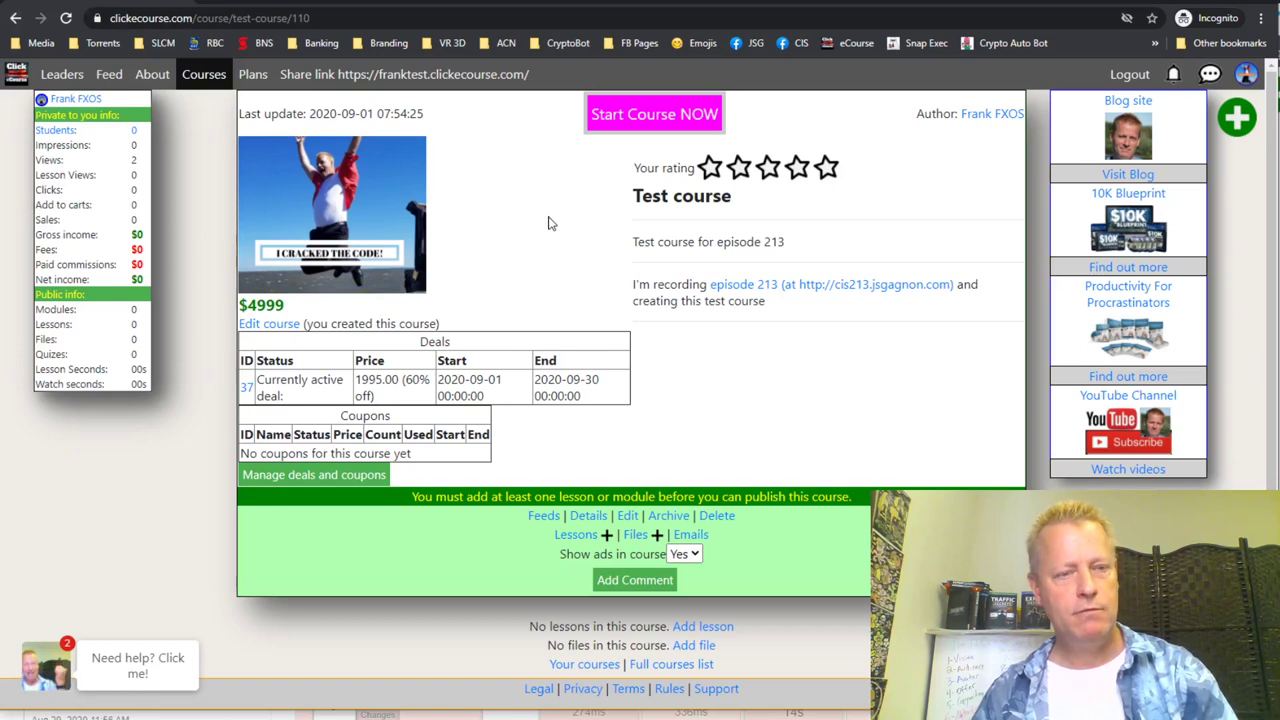
pyautogui.click(66, 19)
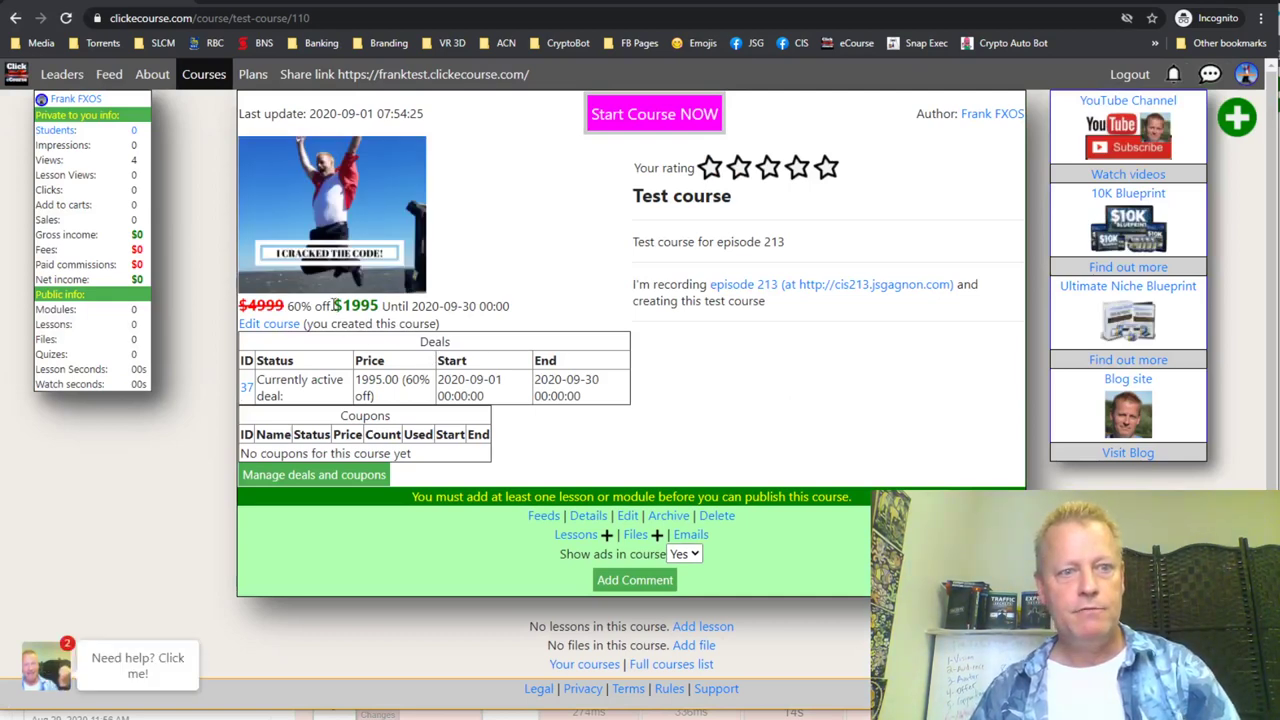
pyautogui.moveTo(455, 312); pyautogui.dragTo(552, 311)
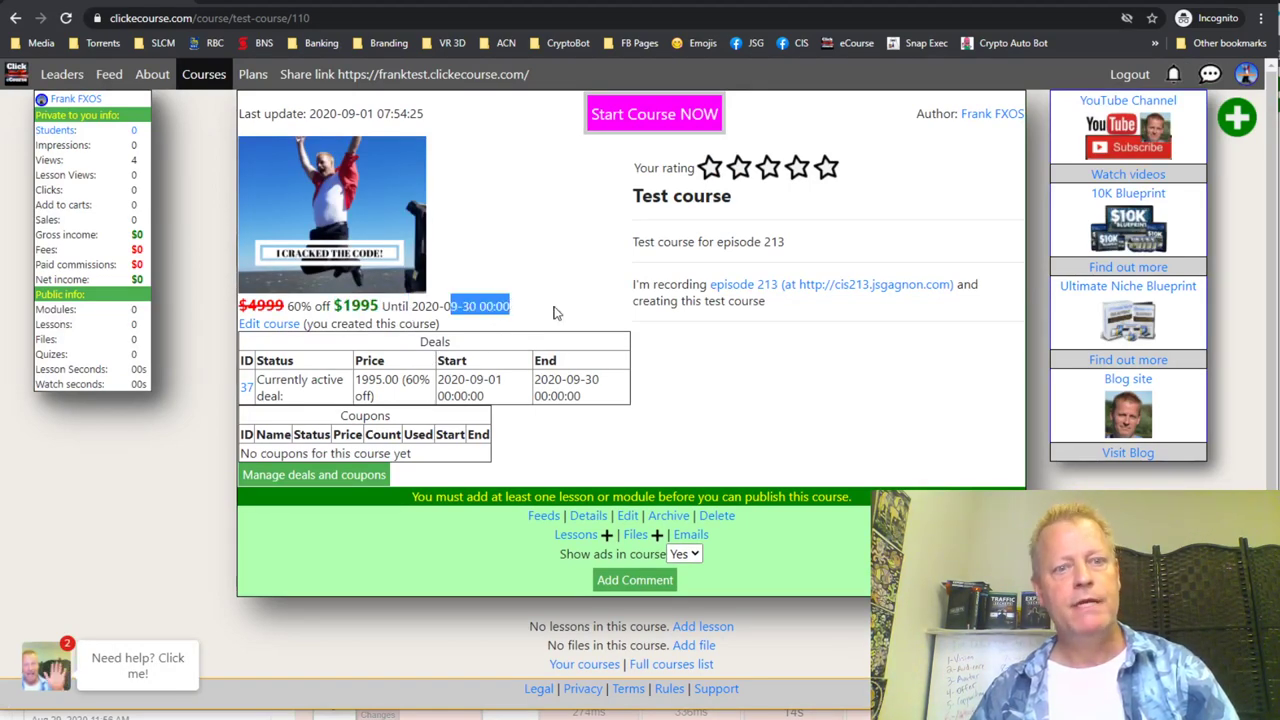
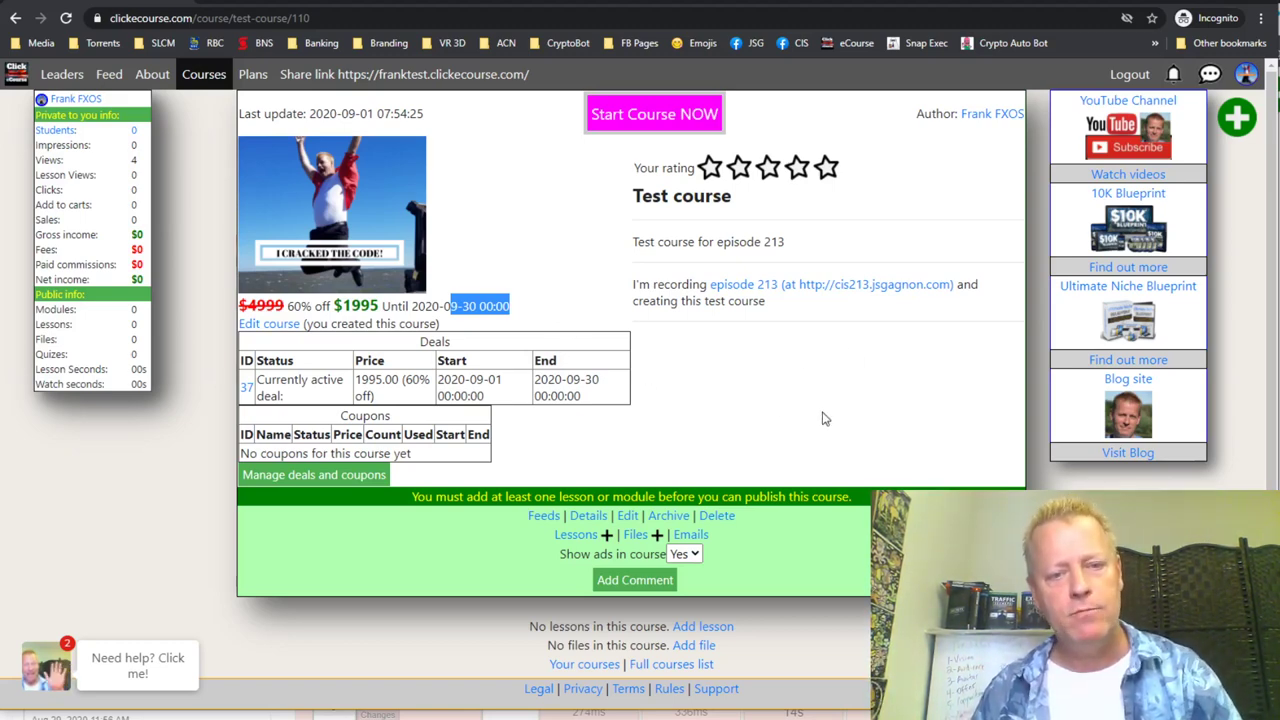
# - Start a new lesson in Test course and copy the unlisted Sinclair ZX81 video's share link in YouTube Studio
pyautogui.scroll(-1, 890, 468)
pyautogui.moveTo(455, 477); pyautogui.dragTo(870, 483)
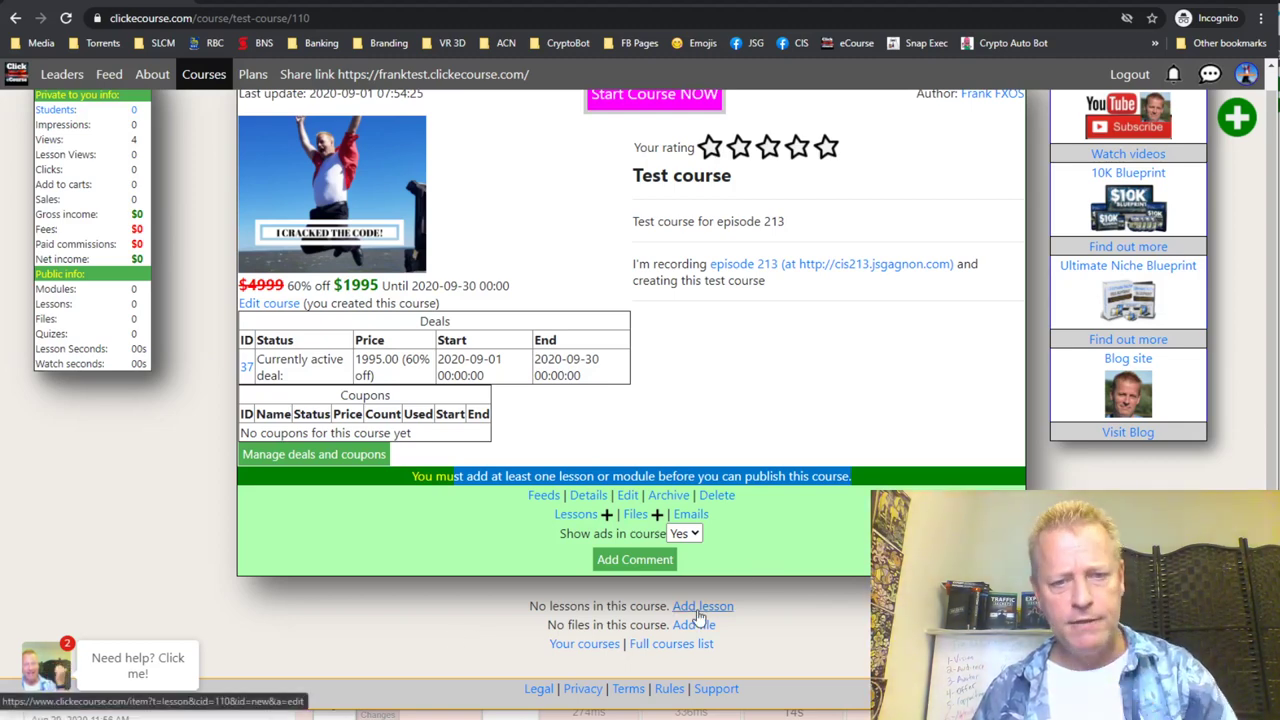
pyautogui.click(699, 614)
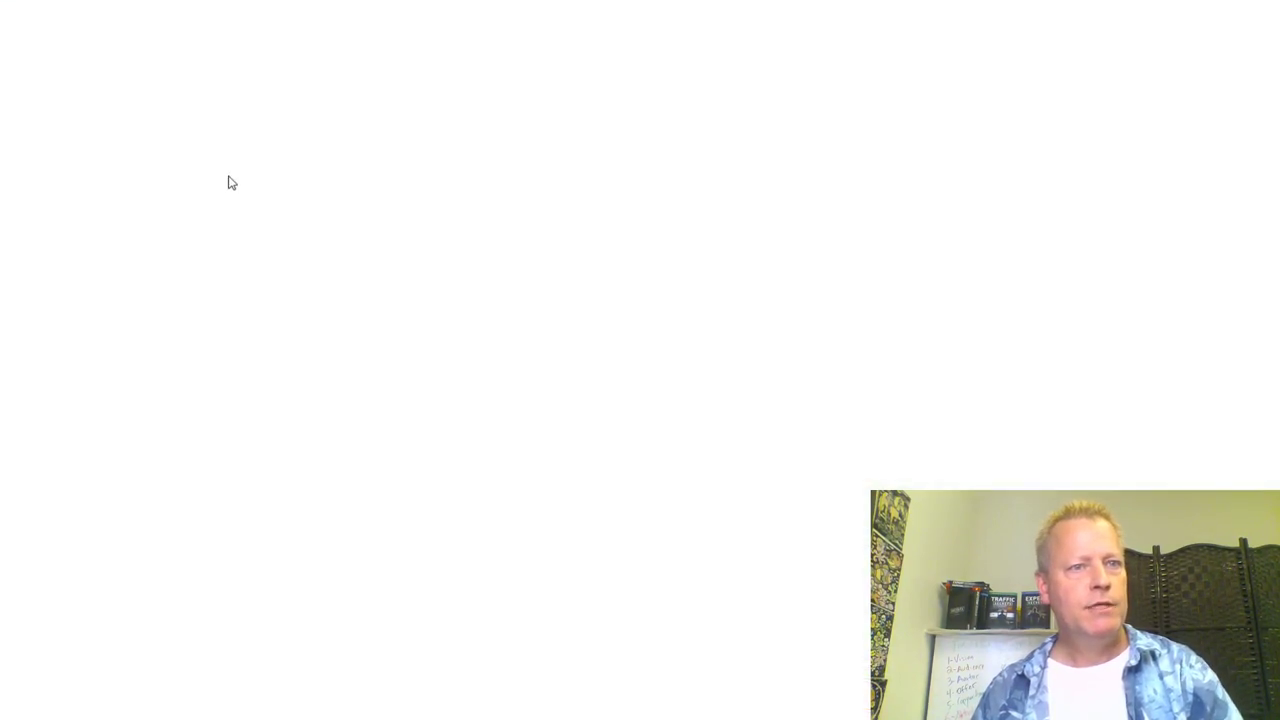
pyautogui.scroll(-13, 520, 410)
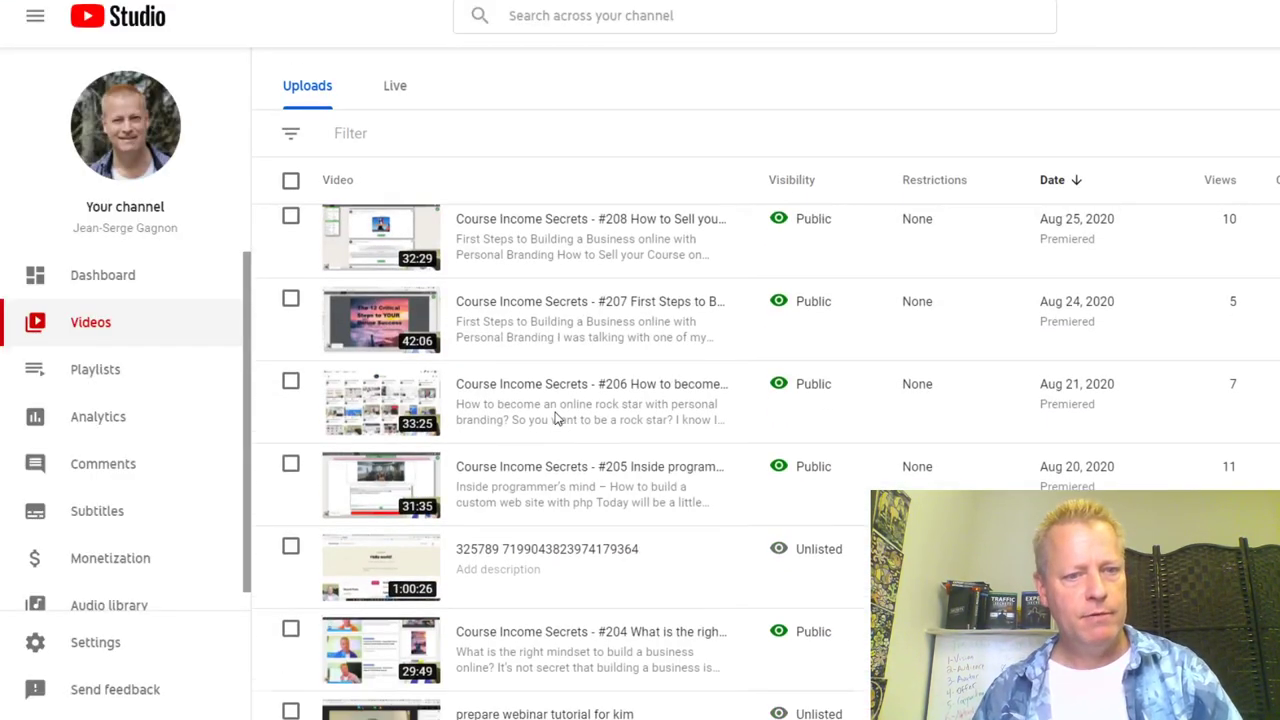
pyautogui.scroll(-10, 556, 416)
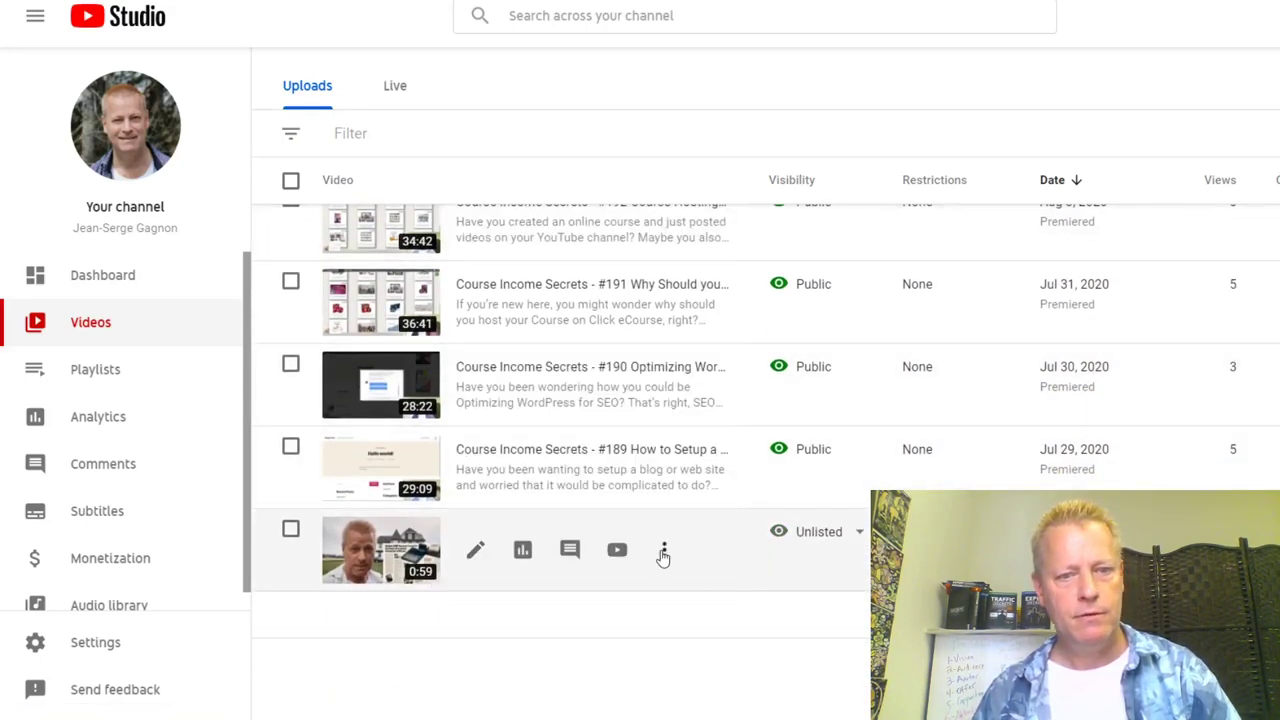
pyautogui.click(664, 550)
pyautogui.click(529, 406)
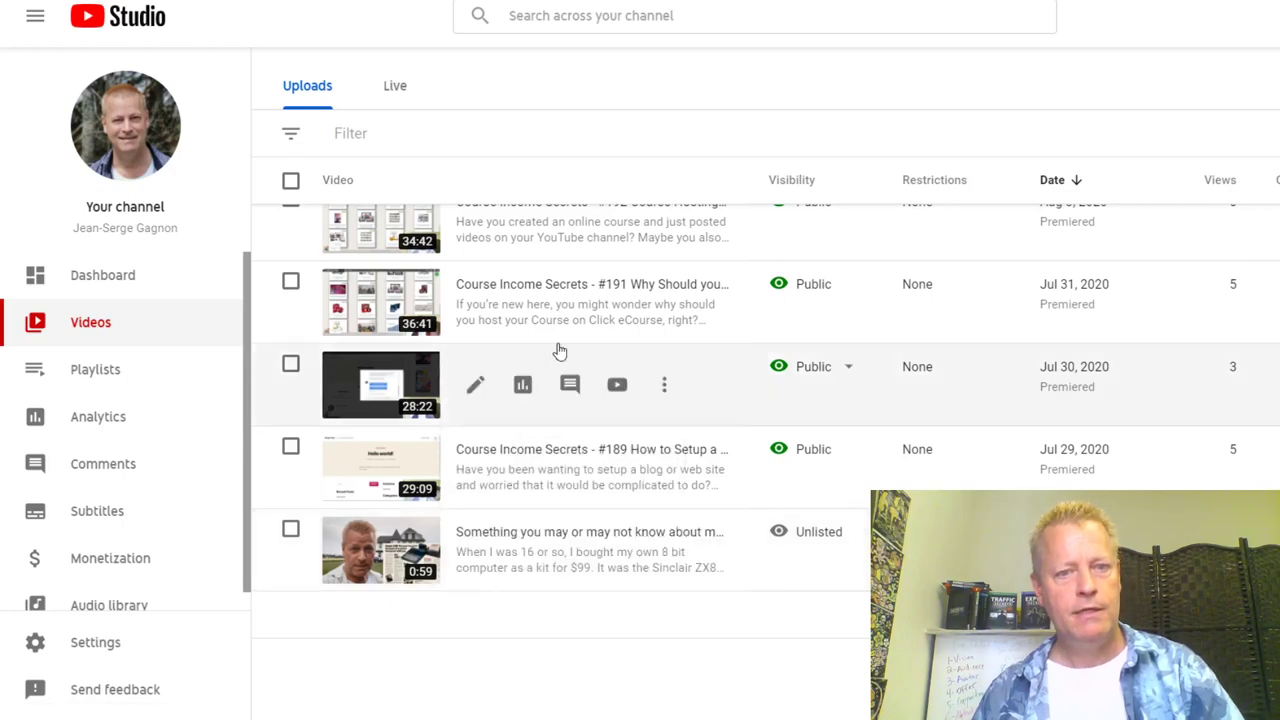
# - Paste the ZX81 video link into the lesson's URI field and save the lesson
pyautogui.hotkey('alt', 'Tab')
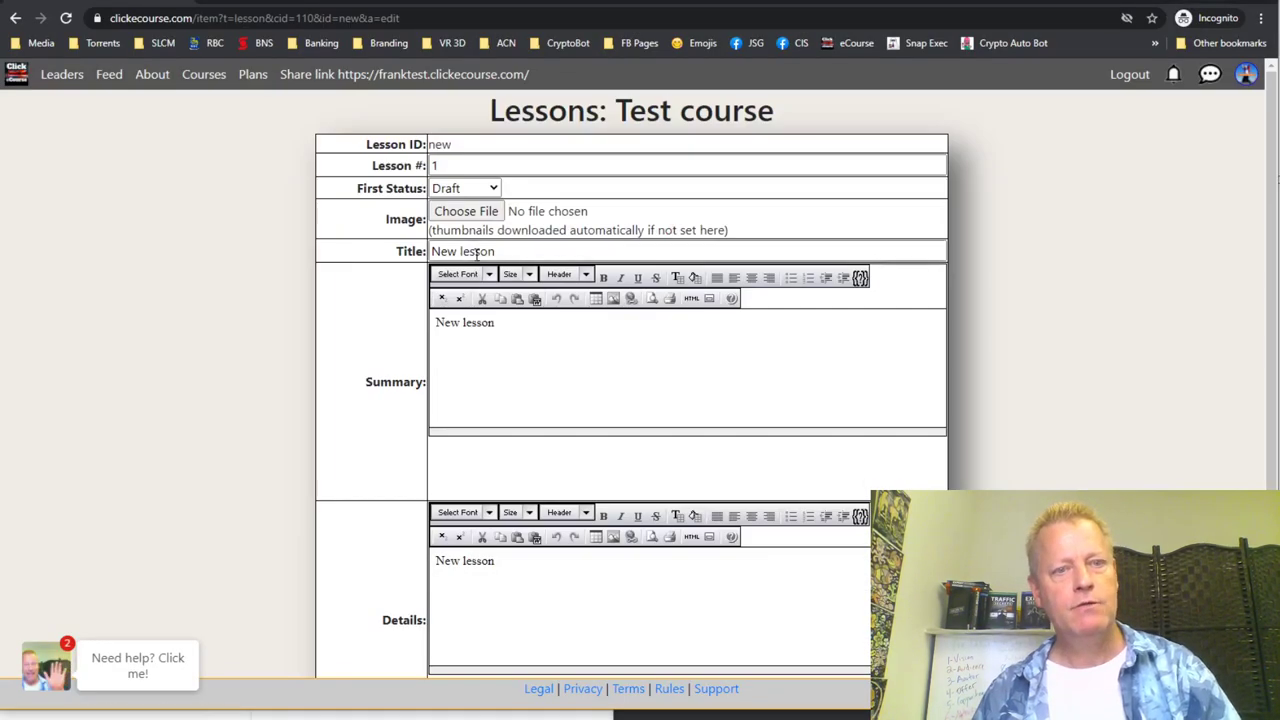
pyautogui.scroll(-3, 450, 537)
pyautogui.click(448, 471)
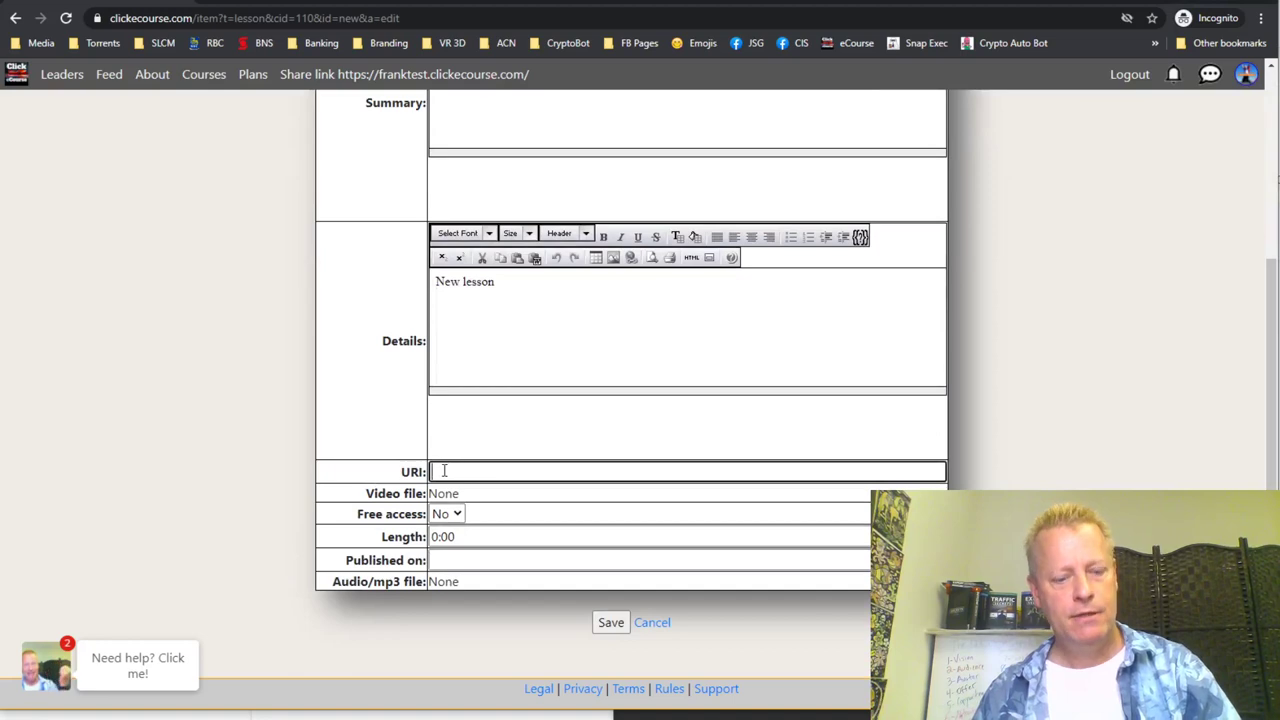
pyautogui.hotkey('ctrl', 'v')
pyautogui.scroll(1, 434, 466)
pyautogui.scroll(3, 434, 466)
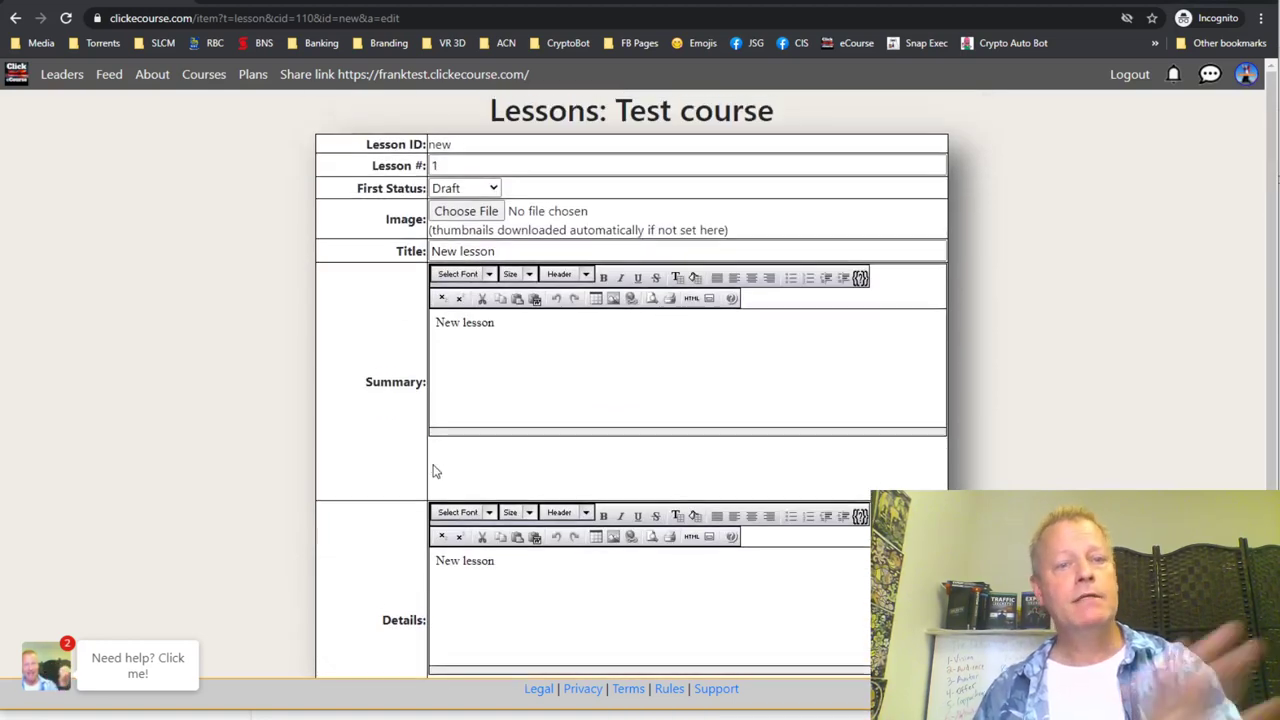
pyautogui.scroll(-3, 435, 471)
pyautogui.click(611, 623)
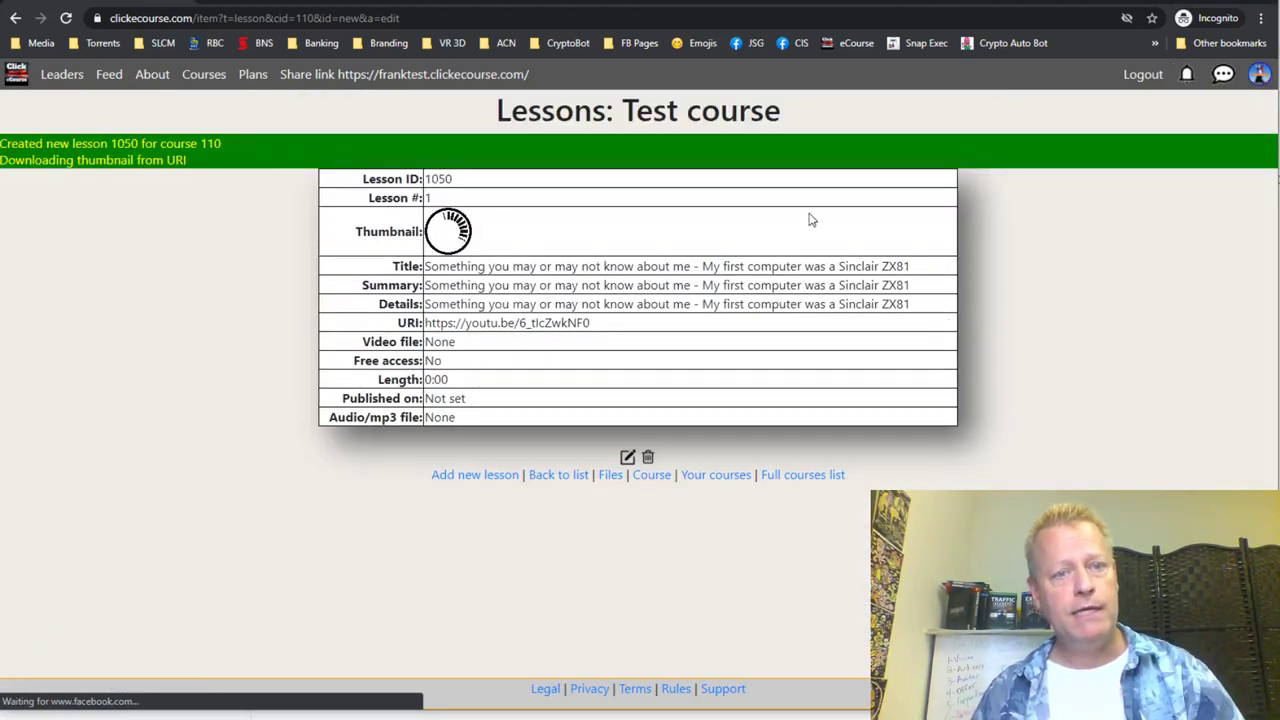
# - Review the lesson title and summary auto-imported from the ZX81 video
pyautogui.moveTo(438, 266); pyautogui.dragTo(394, 267)
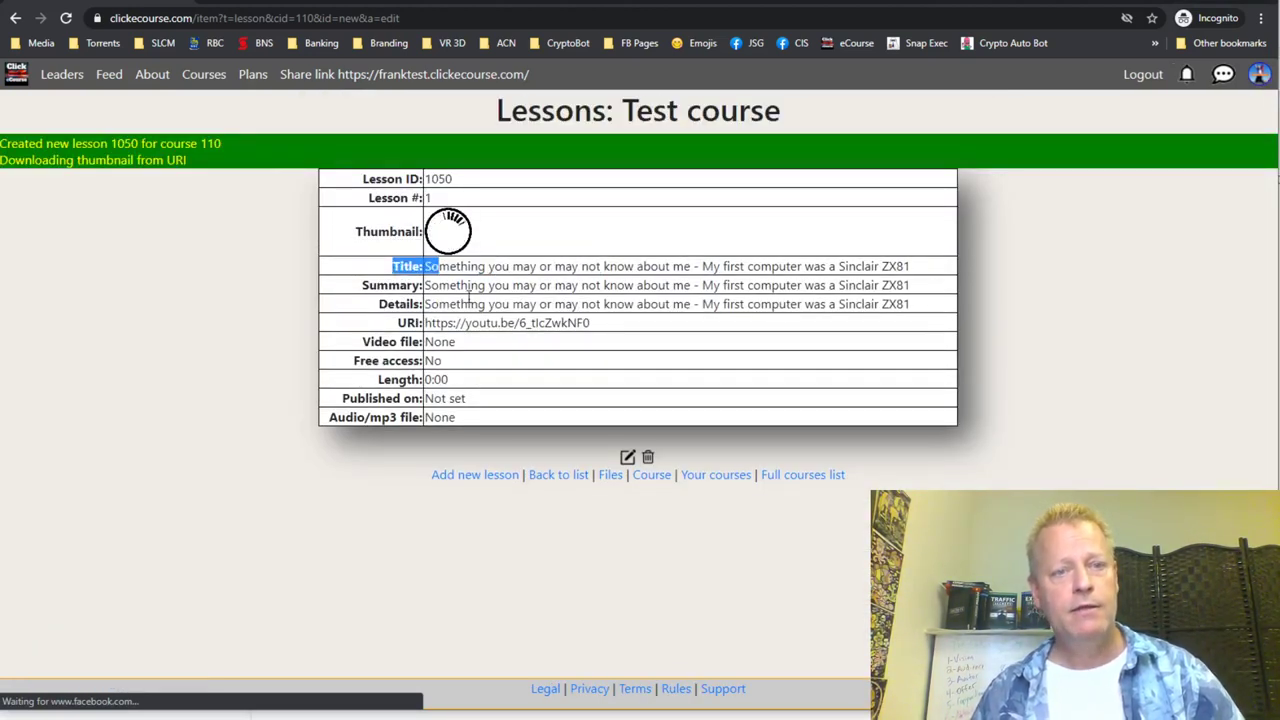
pyautogui.click(455, 228)
pyautogui.moveTo(465, 284); pyautogui.dragTo(458, 304)
pyautogui.click(456, 306)
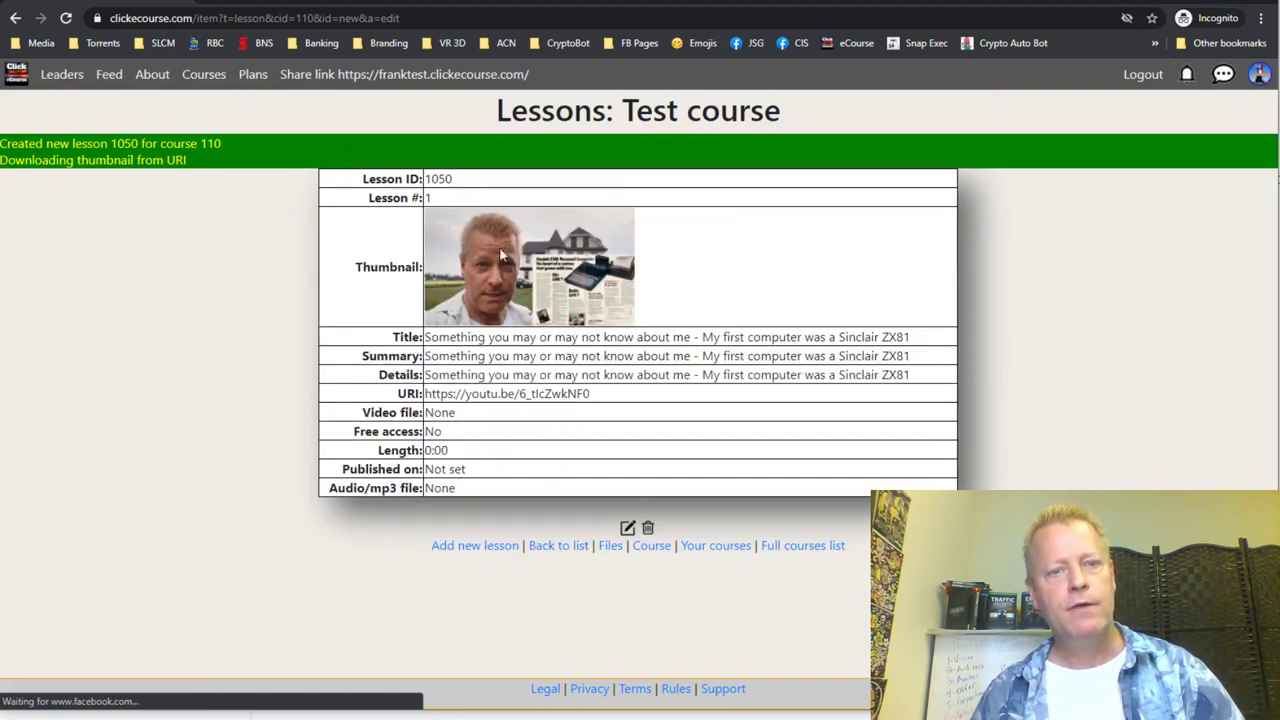
# - Return to the Test course page and scroll to the new Lesson #1 card
pyautogui.click(657, 550)
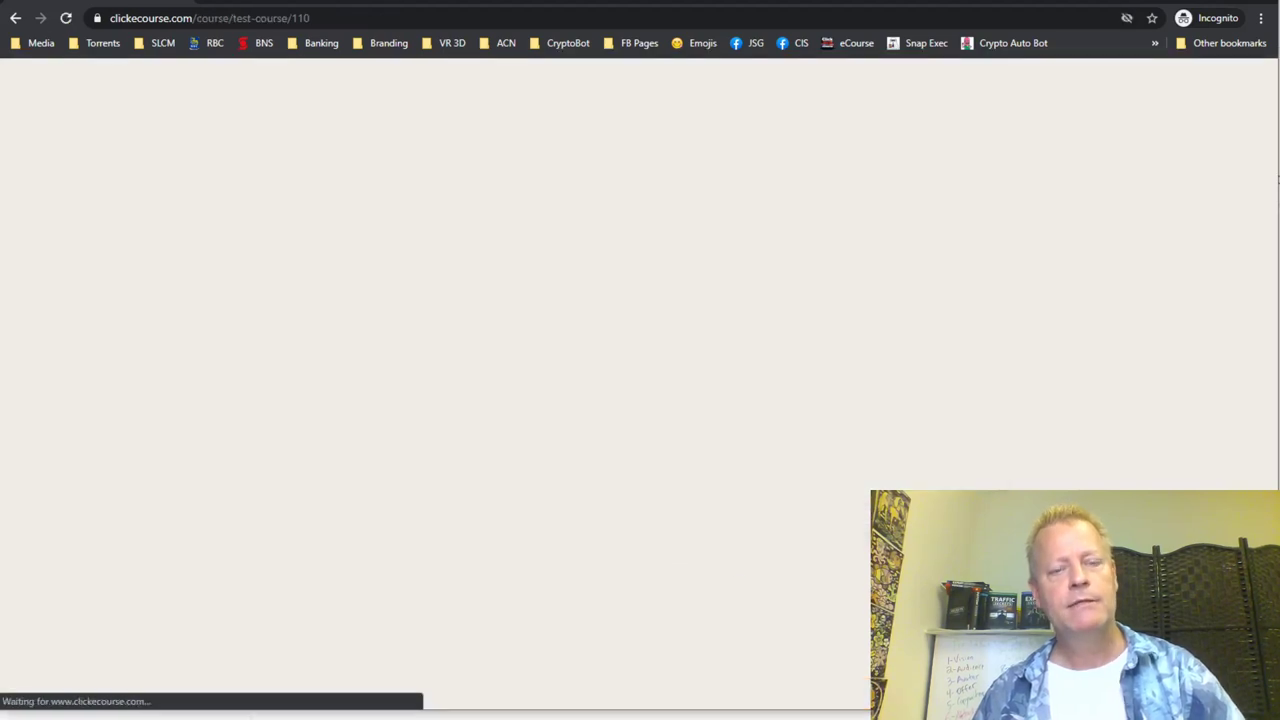
pyautogui.scroll(-2, 371, 463)
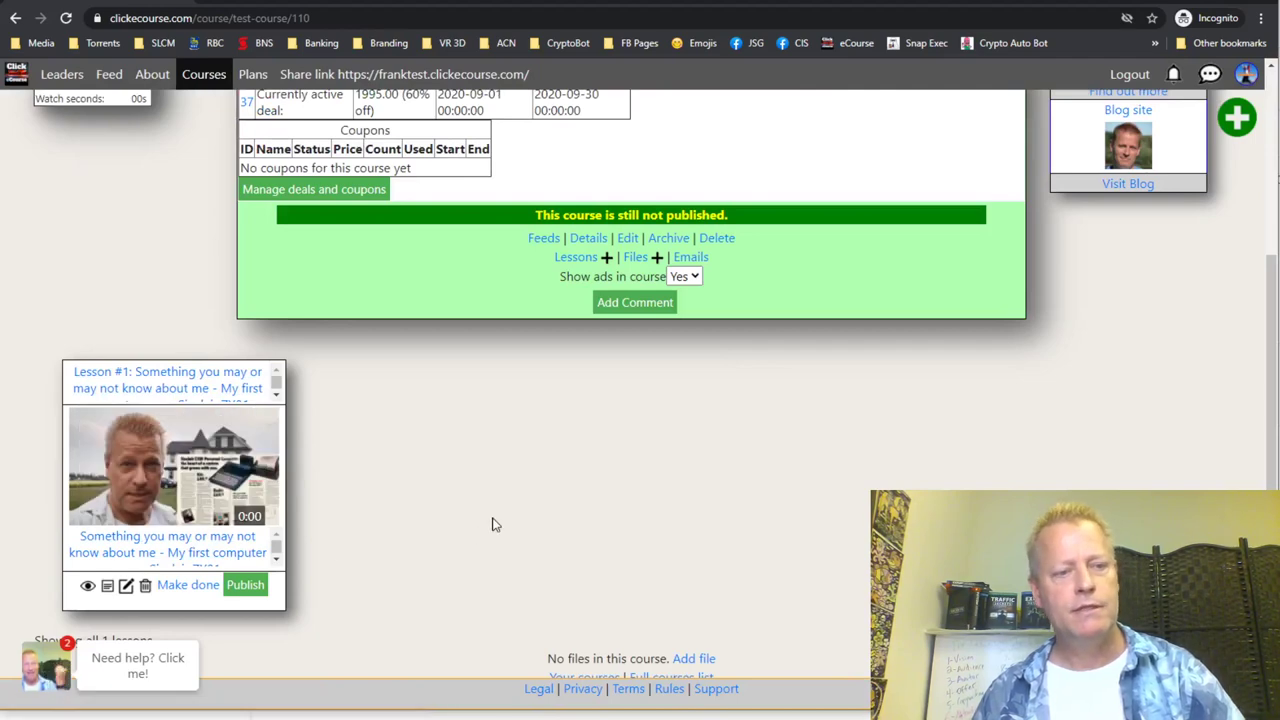
pyautogui.scroll(3, 492, 524)
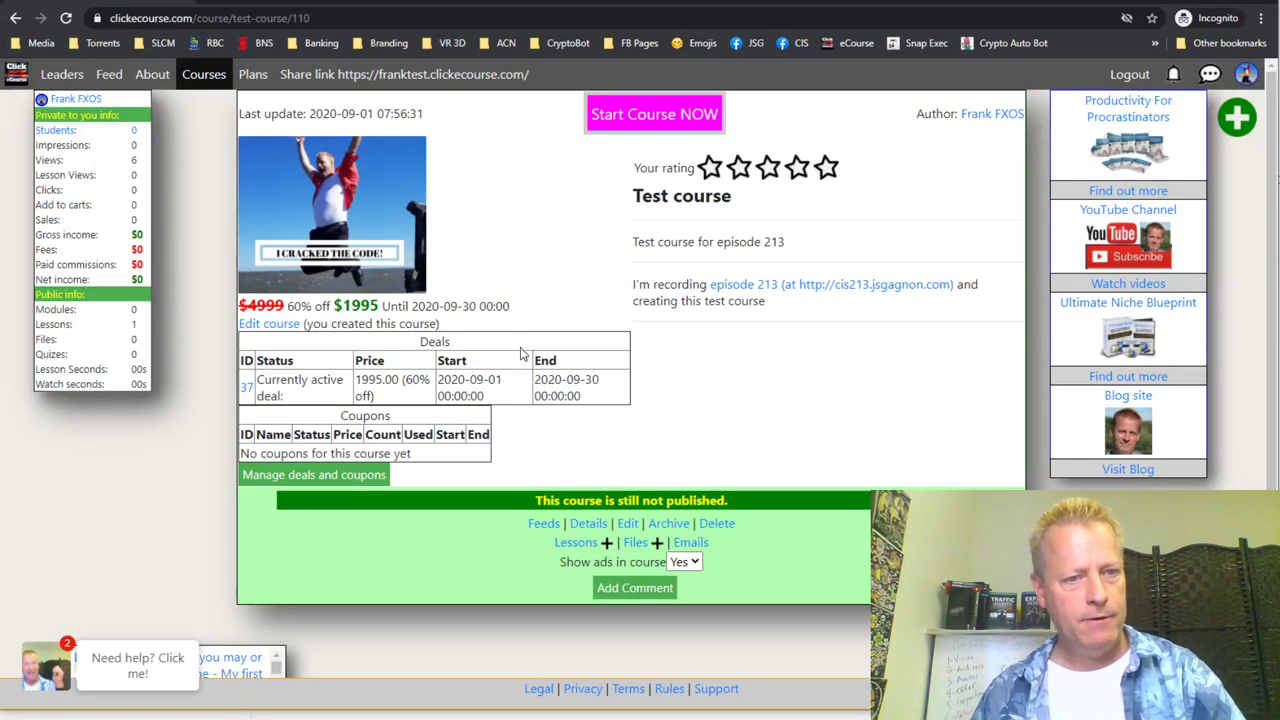
pyautogui.scroll(-1, 350, 458)
pyautogui.scroll(-3, 350, 458)
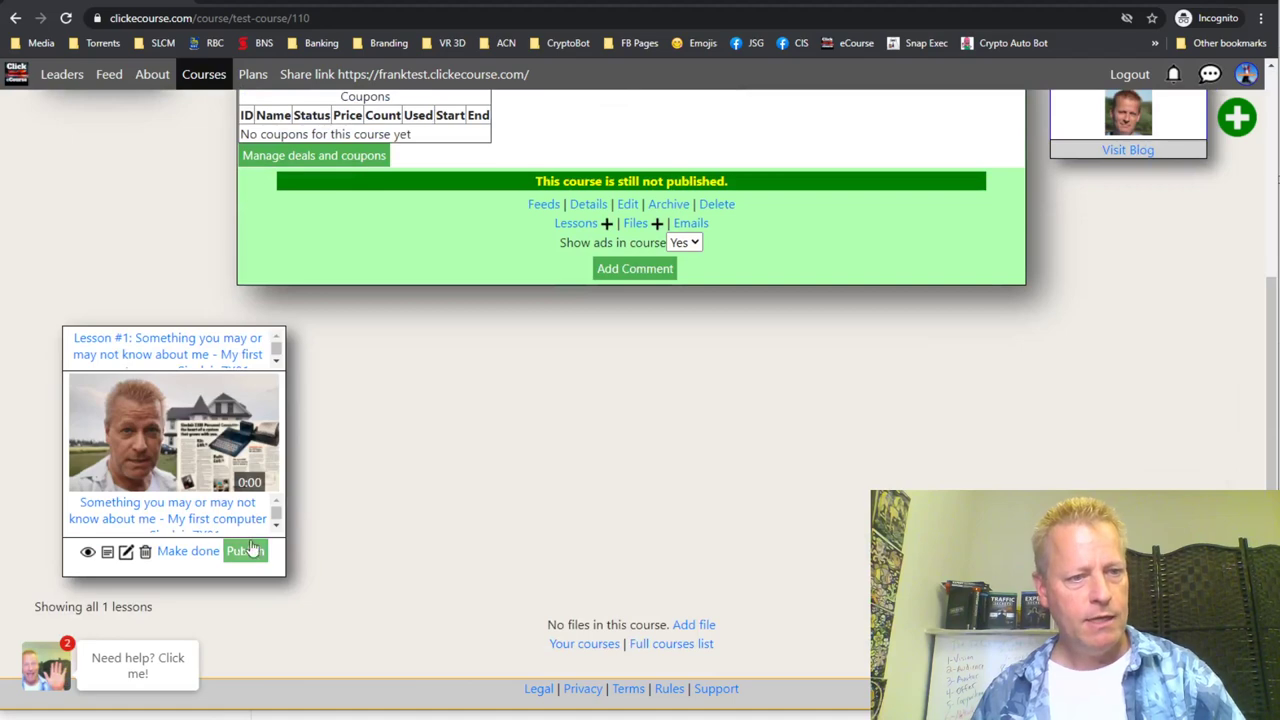
# - Edit Lesson #1: set its length to 0:59 and its status to Published
pyautogui.click(124, 555)
pyautogui.scroll(-4, 370, 392)
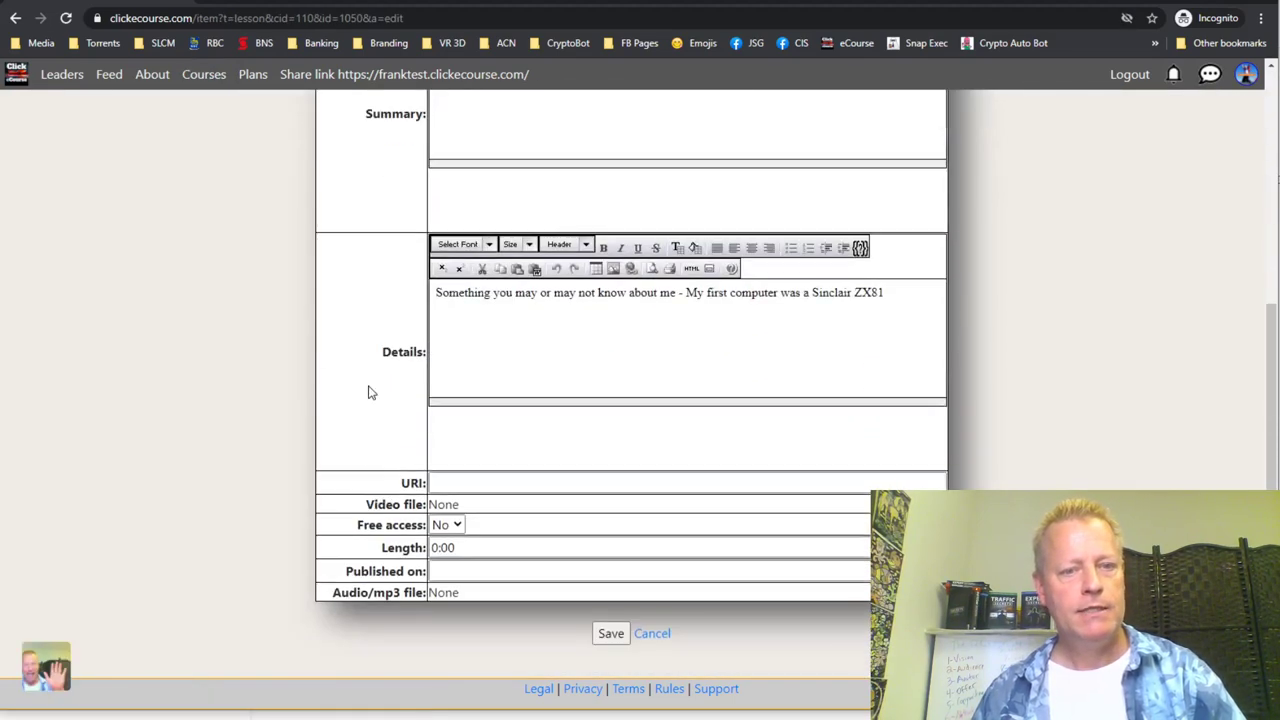
pyautogui.click(396, 543)
pyautogui.write('0')
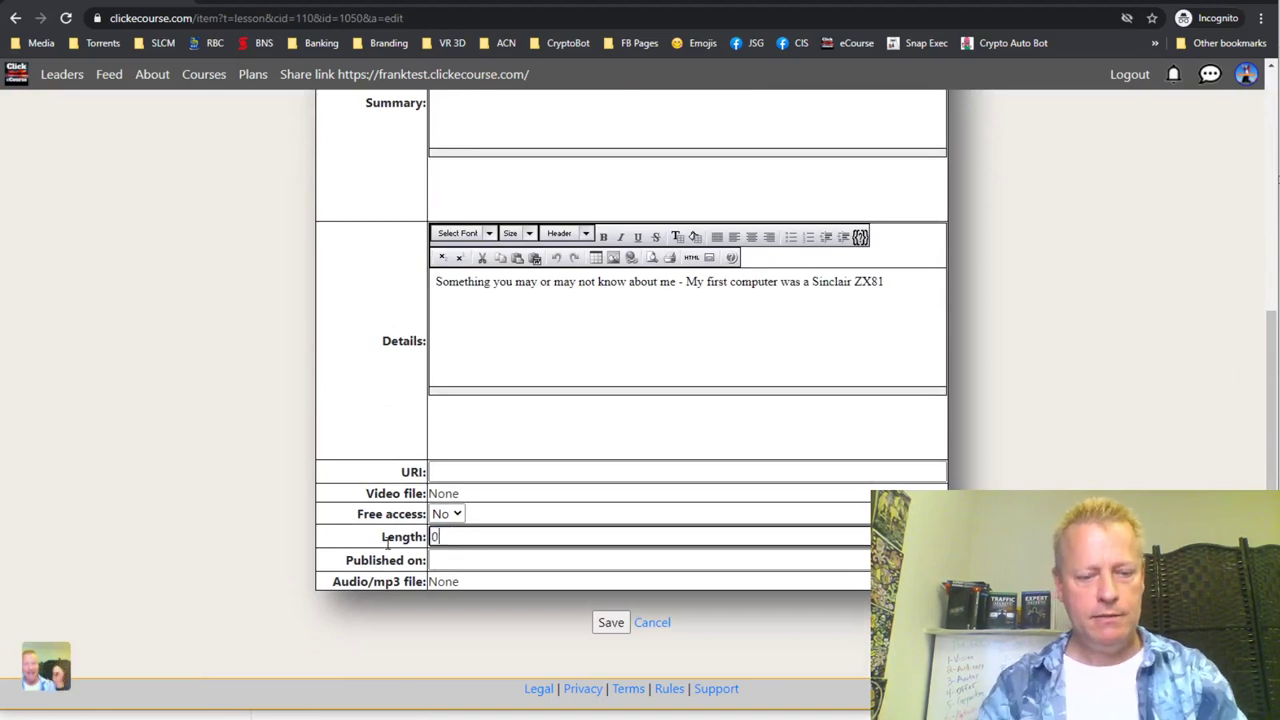
pyautogui.write(':59')
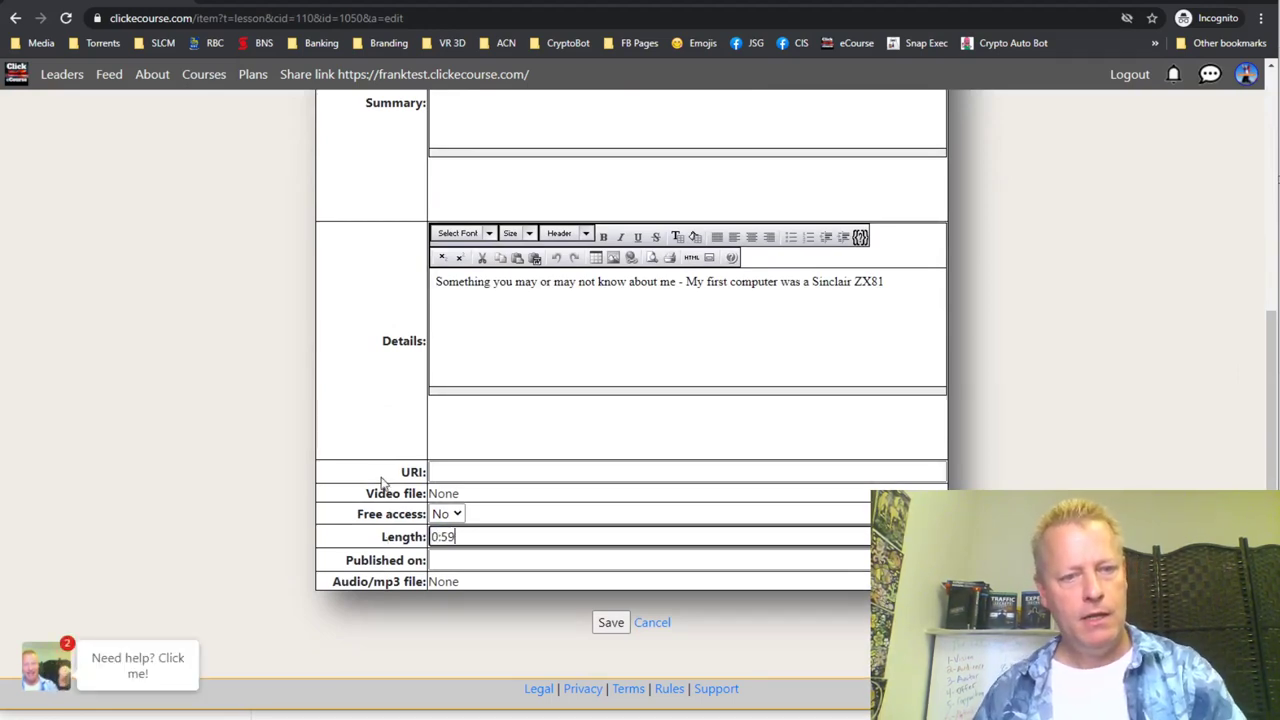
pyautogui.scroll(4, 360, 488)
pyautogui.click(486, 188)
pyautogui.click(468, 228)
pyautogui.scroll(-4, 373, 383)
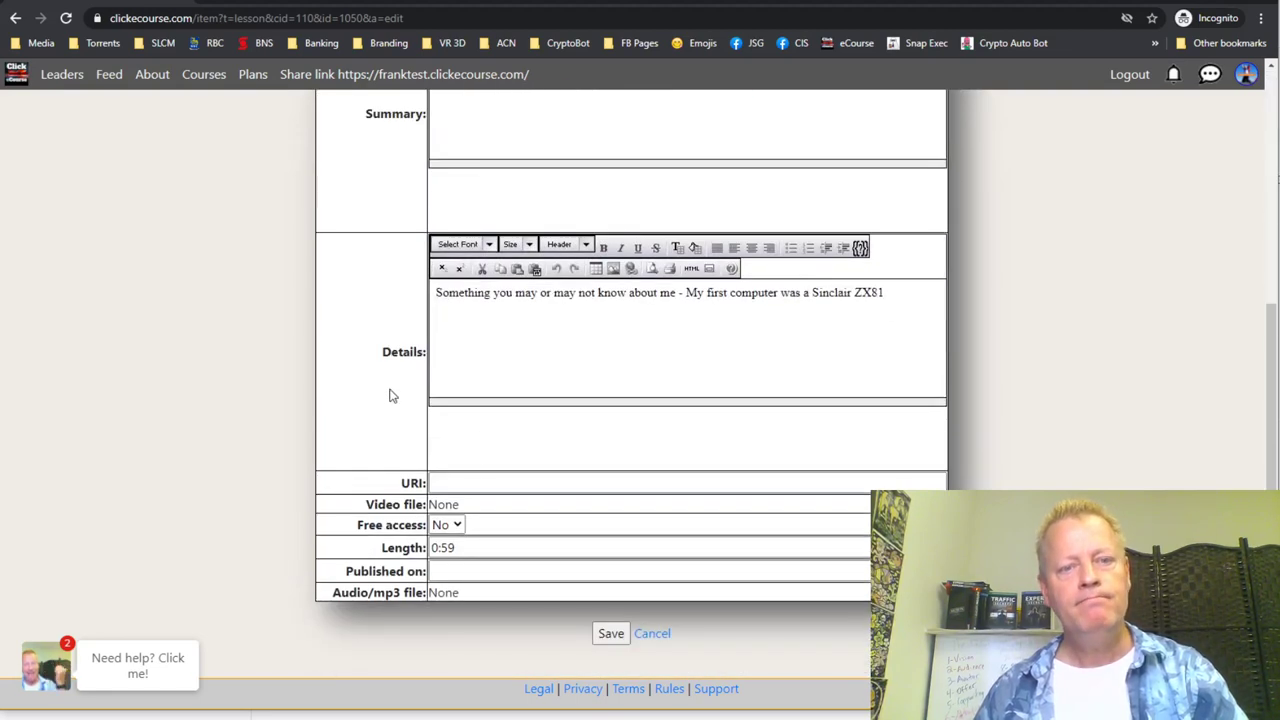
pyautogui.scroll(4, 490, 470)
# - Trim the title to 'My first computer was a Sinclair ZX81' and start replacing the details text
pyautogui.click(486, 448)
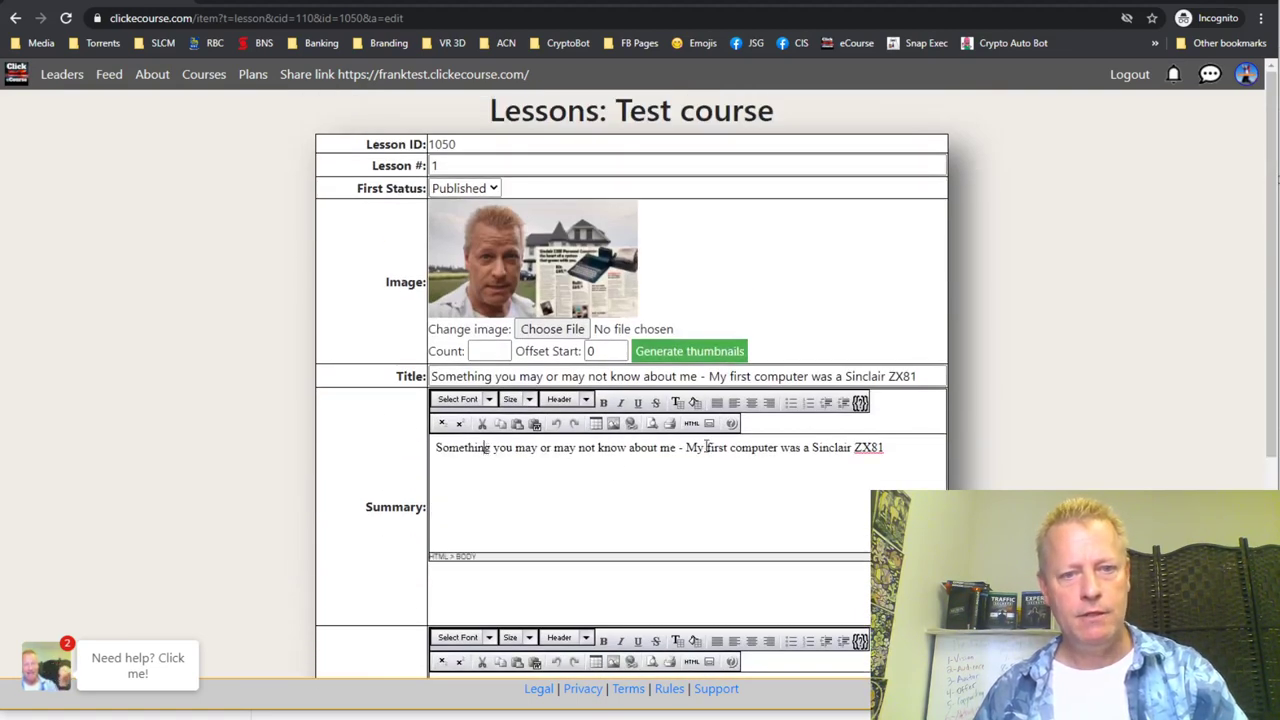
pyautogui.moveTo(708, 376); pyautogui.dragTo(430, 377)
pyautogui.press('BackSpace')
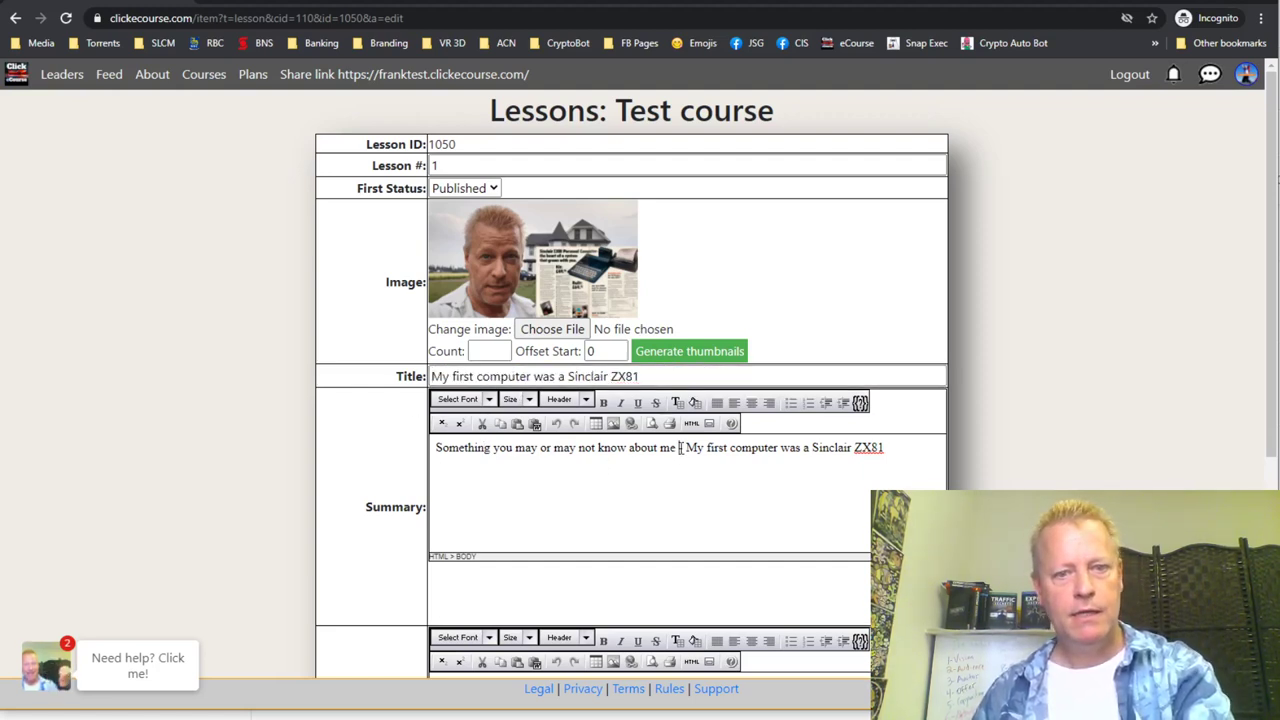
pyautogui.moveTo(680, 448); pyautogui.dragTo(860, 452)
pyautogui.click(846, 483)
pyautogui.scroll(-4, 517, 540)
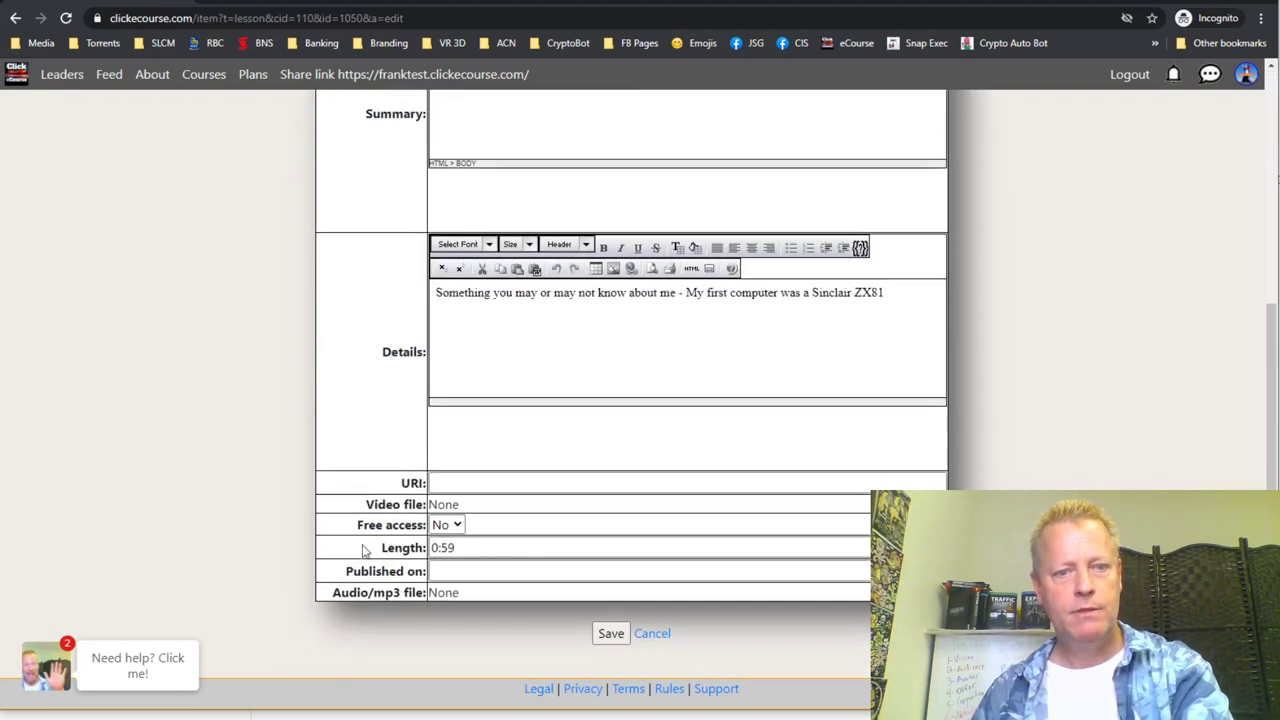
pyautogui.moveTo(435, 305); pyautogui.dragTo(958, 281)
pyautogui.write('I ha')
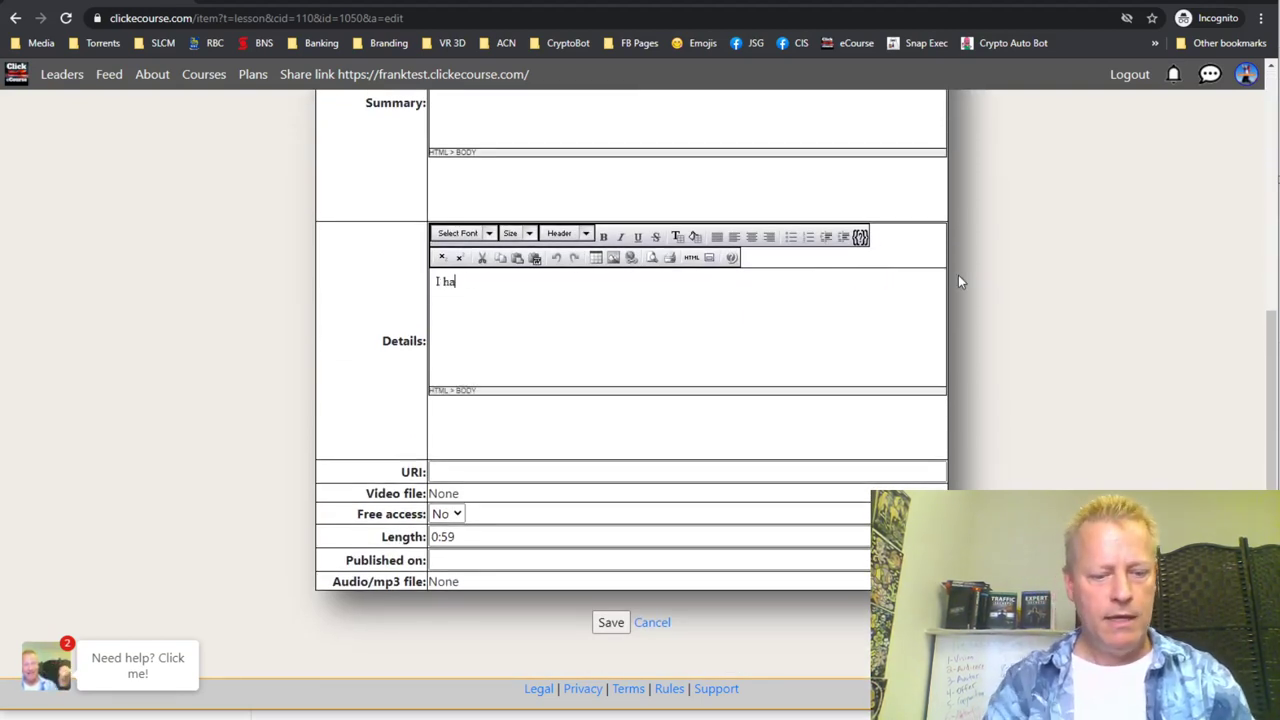
pyautogui.write('d my first comput')
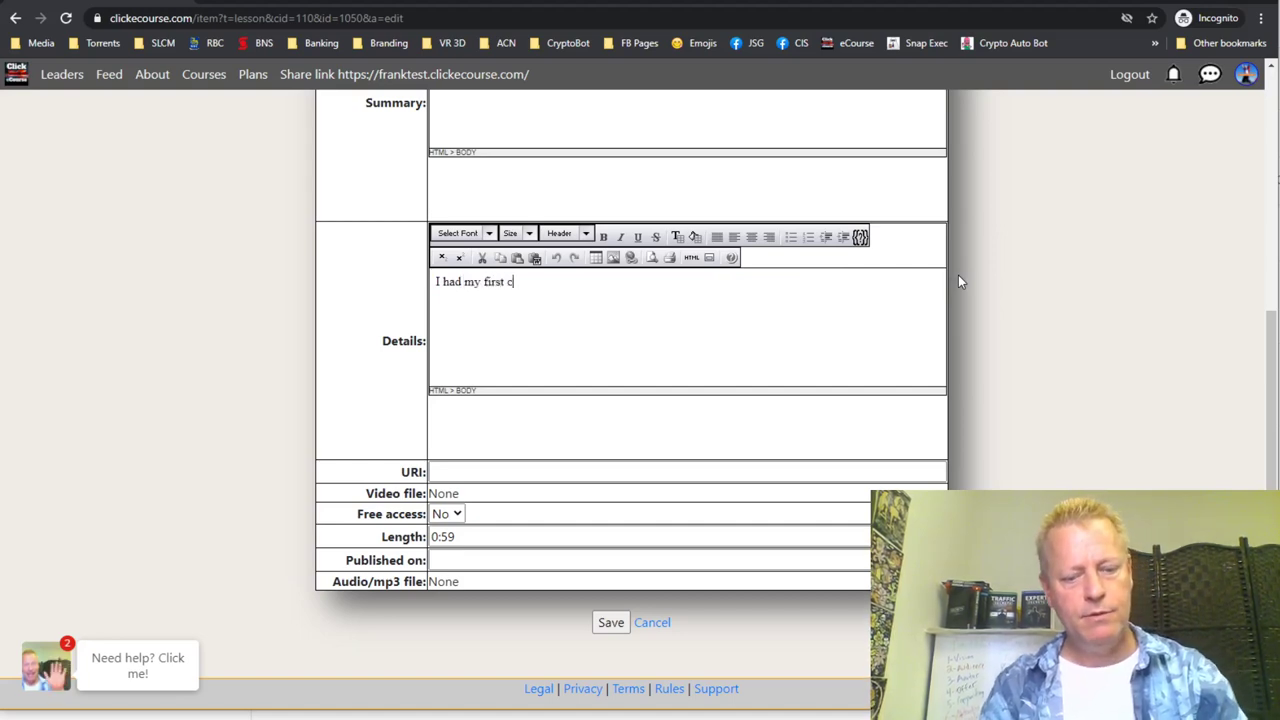
pyautogui.write('er')
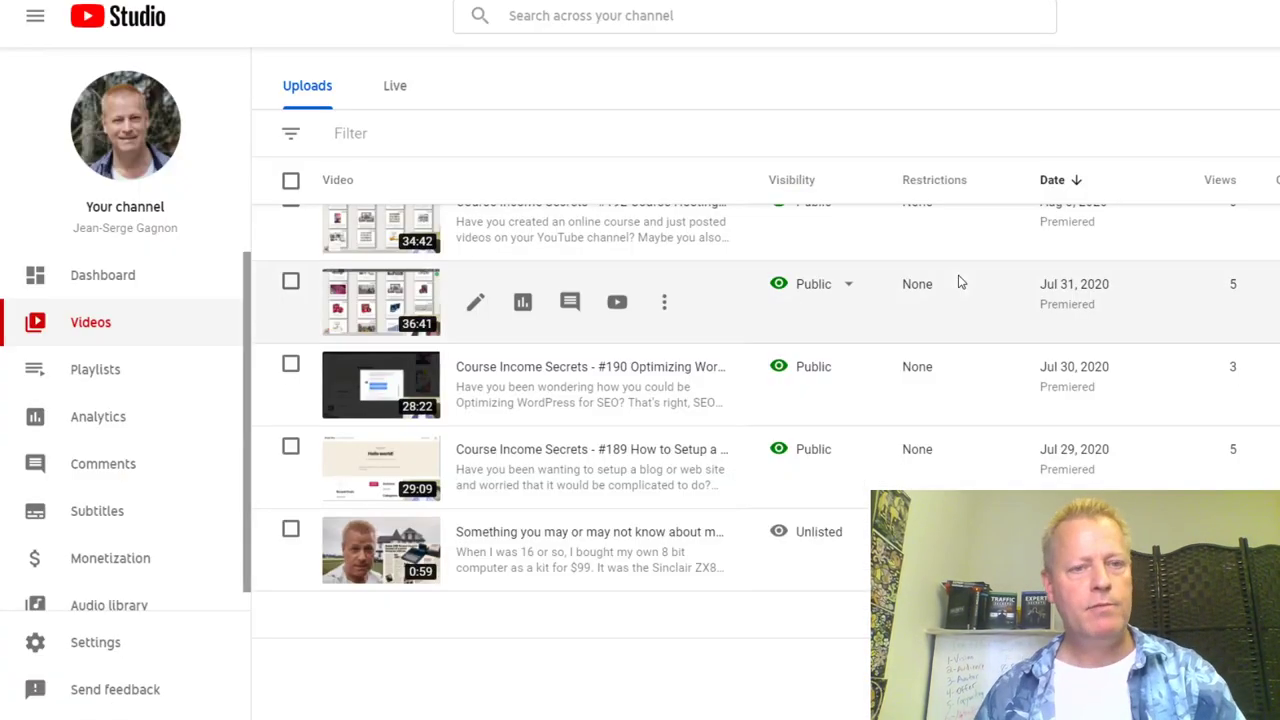
# - Copy the ZX81 video's full YouTube description into the lesson's Details
pyautogui.click(476, 551)
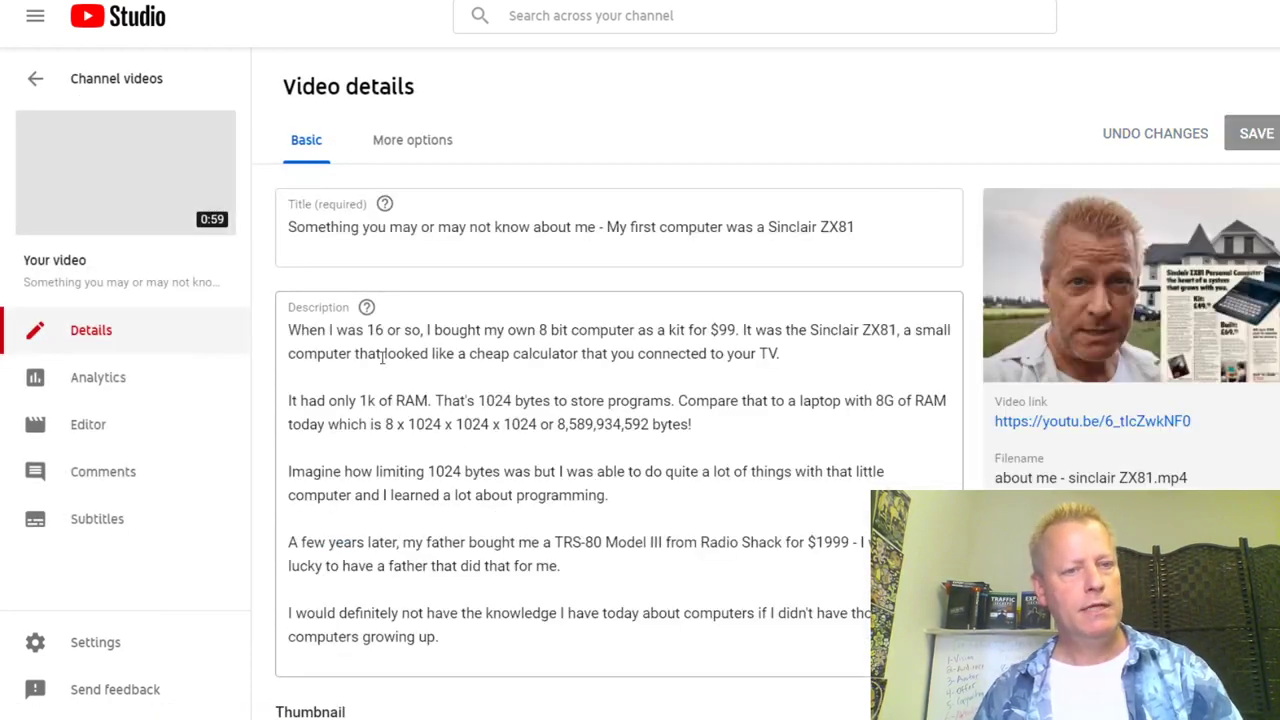
pyautogui.click(294, 331)
pyautogui.hotkey('ctrl', 'a')
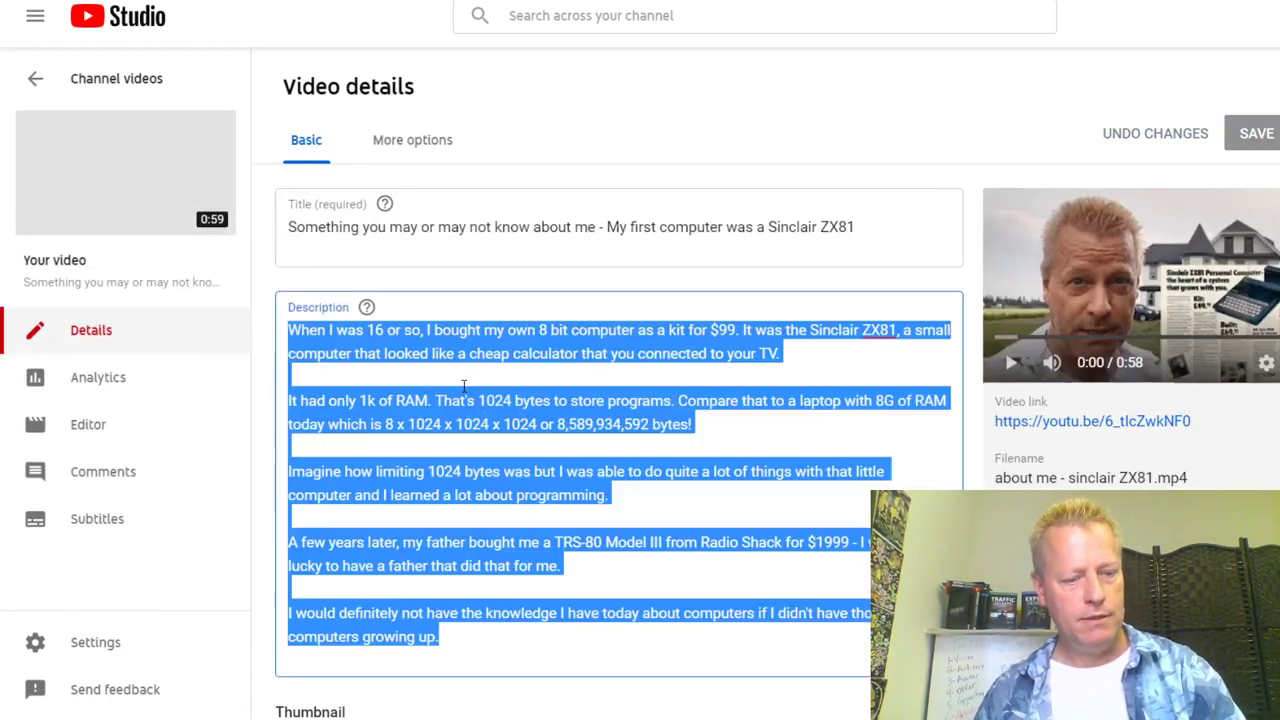
pyautogui.hotkey('alt', 'Tab')
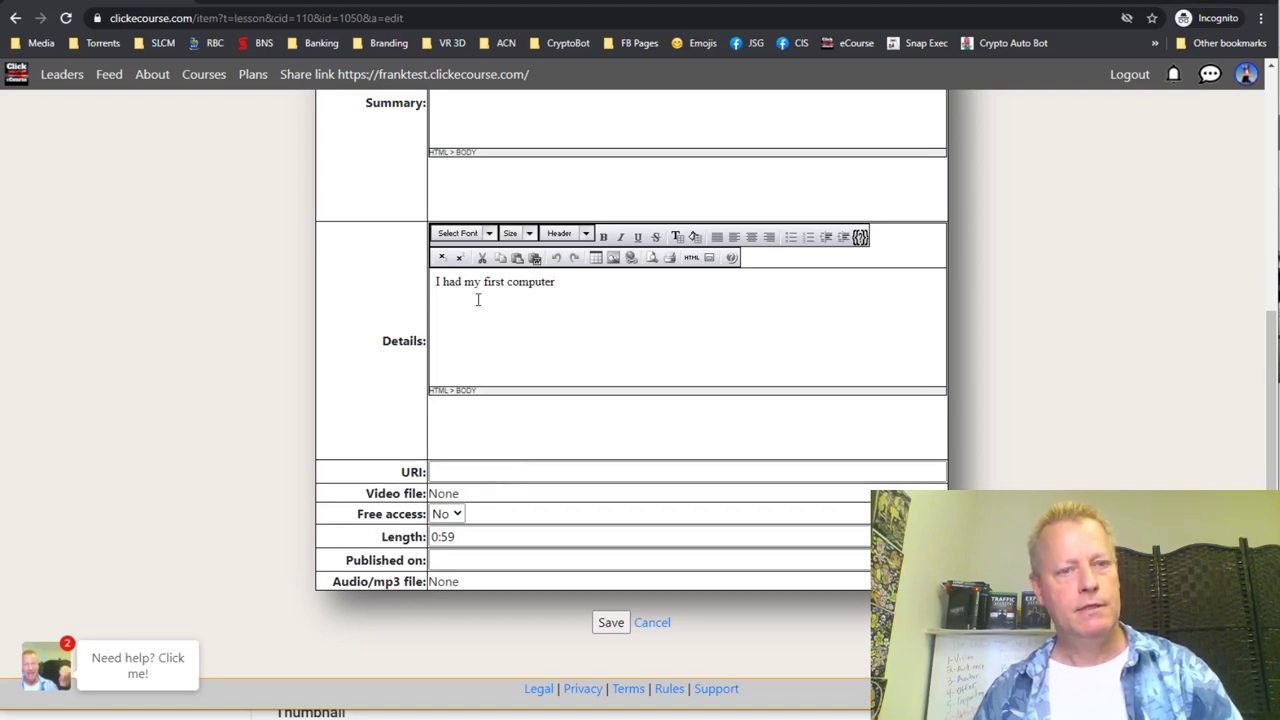
pyautogui.click(478, 300)
pyautogui.hotkey('ctrl', 'a')
pyautogui.hotkey('ctrl', 'v')
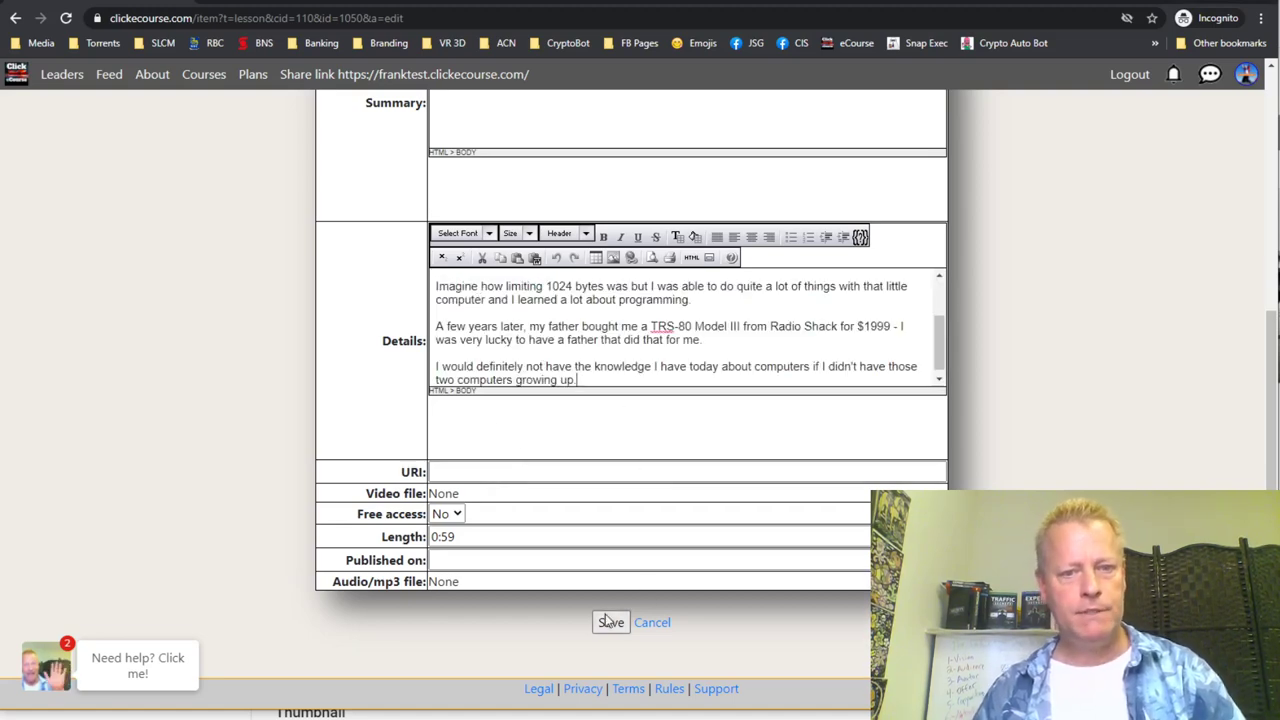
# - Save the lesson and go back to the Test course page
pyautogui.click(611, 622)
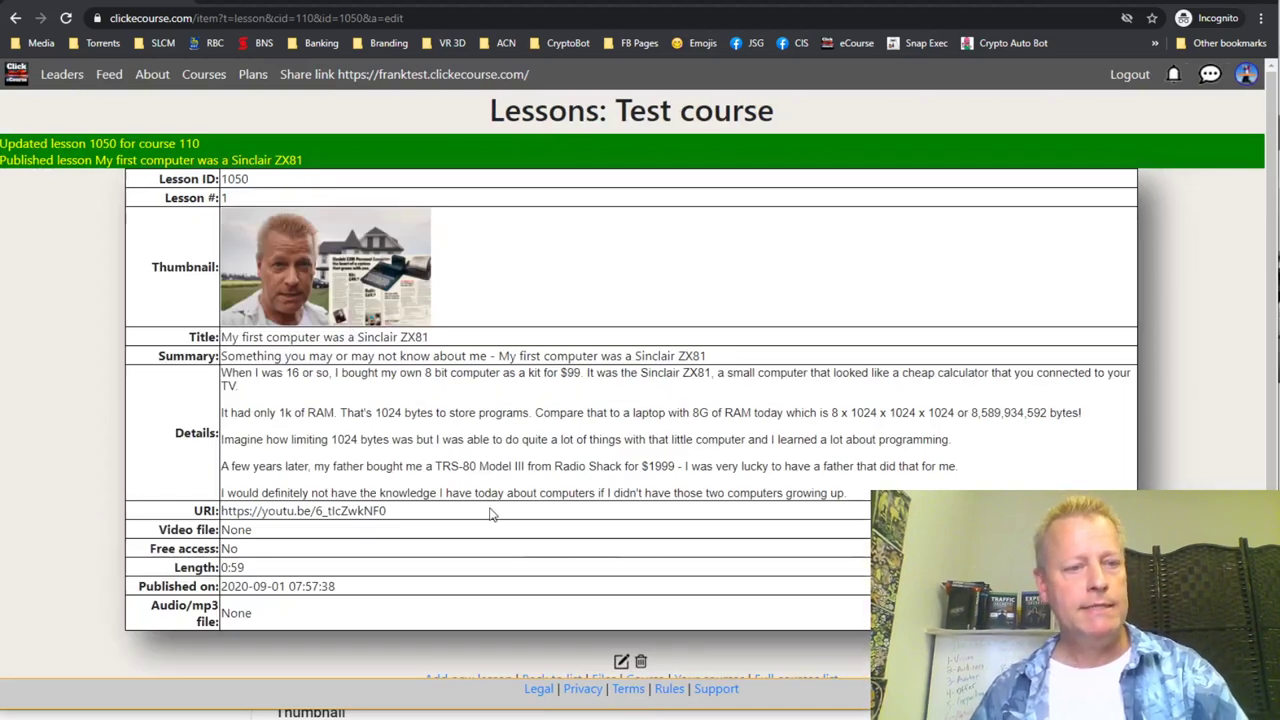
pyautogui.scroll(-1, 495, 510)
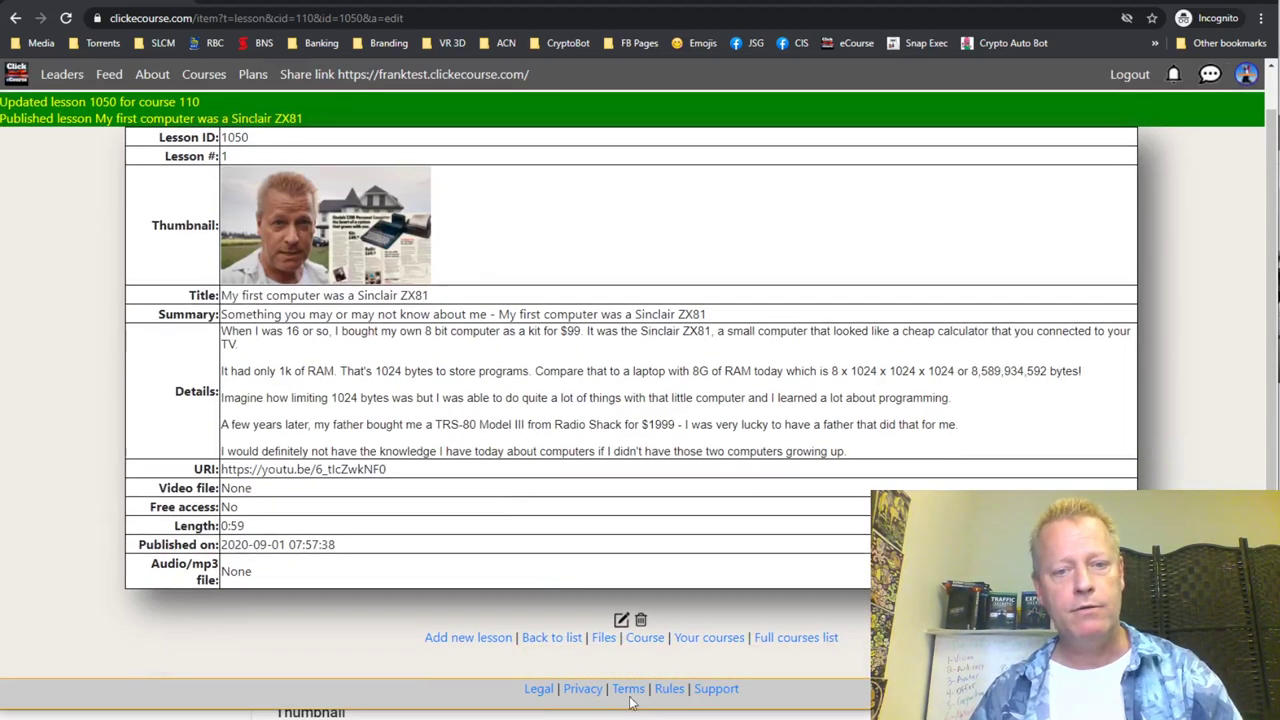
pyautogui.click(645, 637)
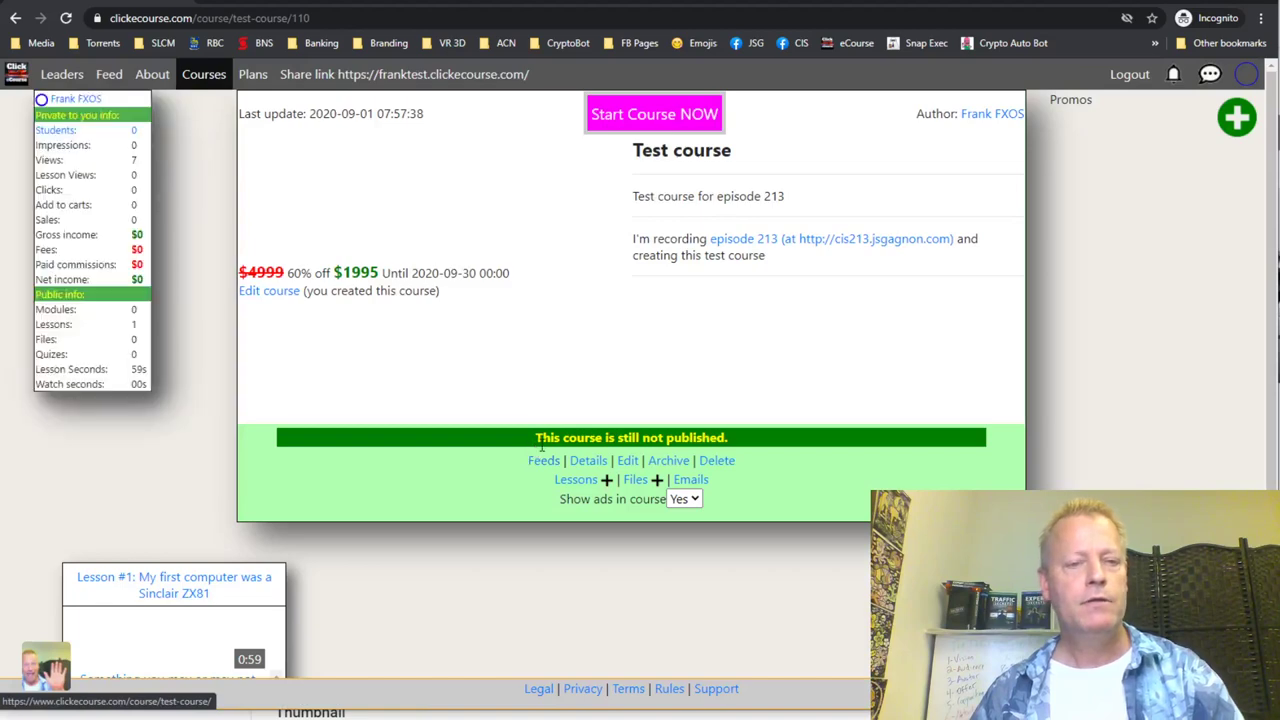
# - Start a second lesson from the green plus menu and copy the amateur-photographer video's share link
pyautogui.scroll(-3, 390, 500)
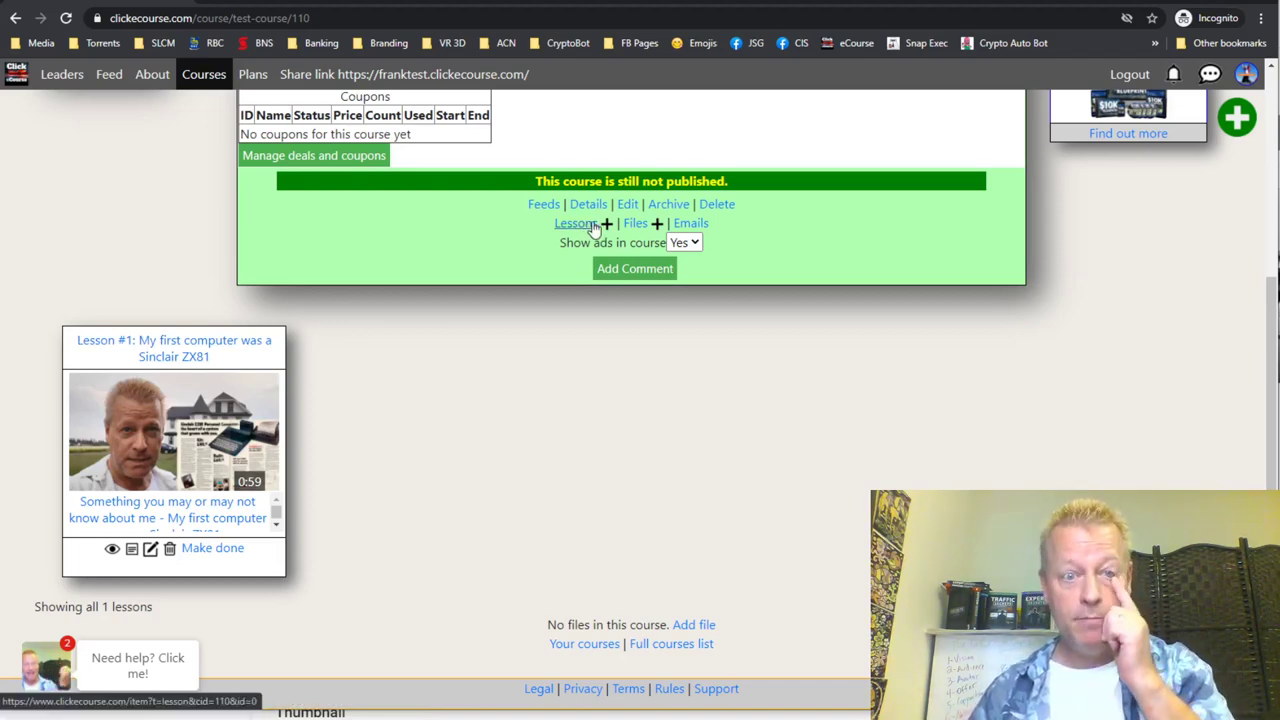
pyautogui.scroll(3, 606, 228)
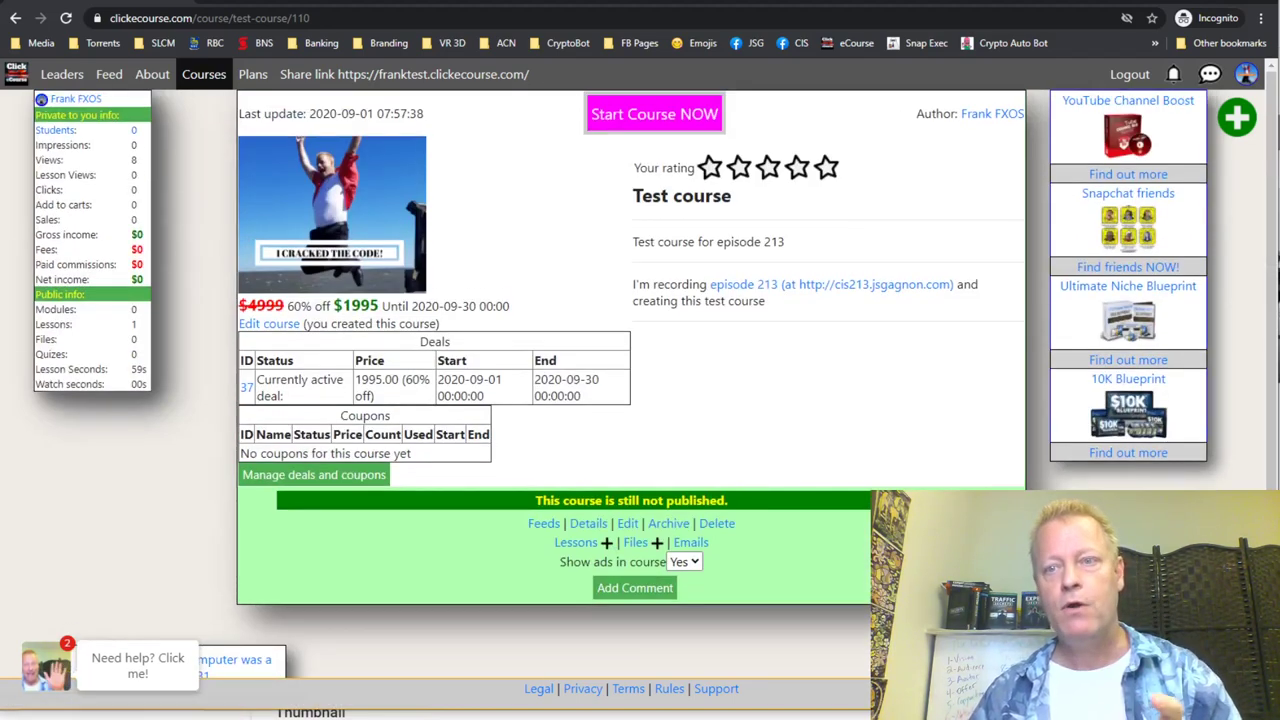
pyautogui.click(1236, 118)
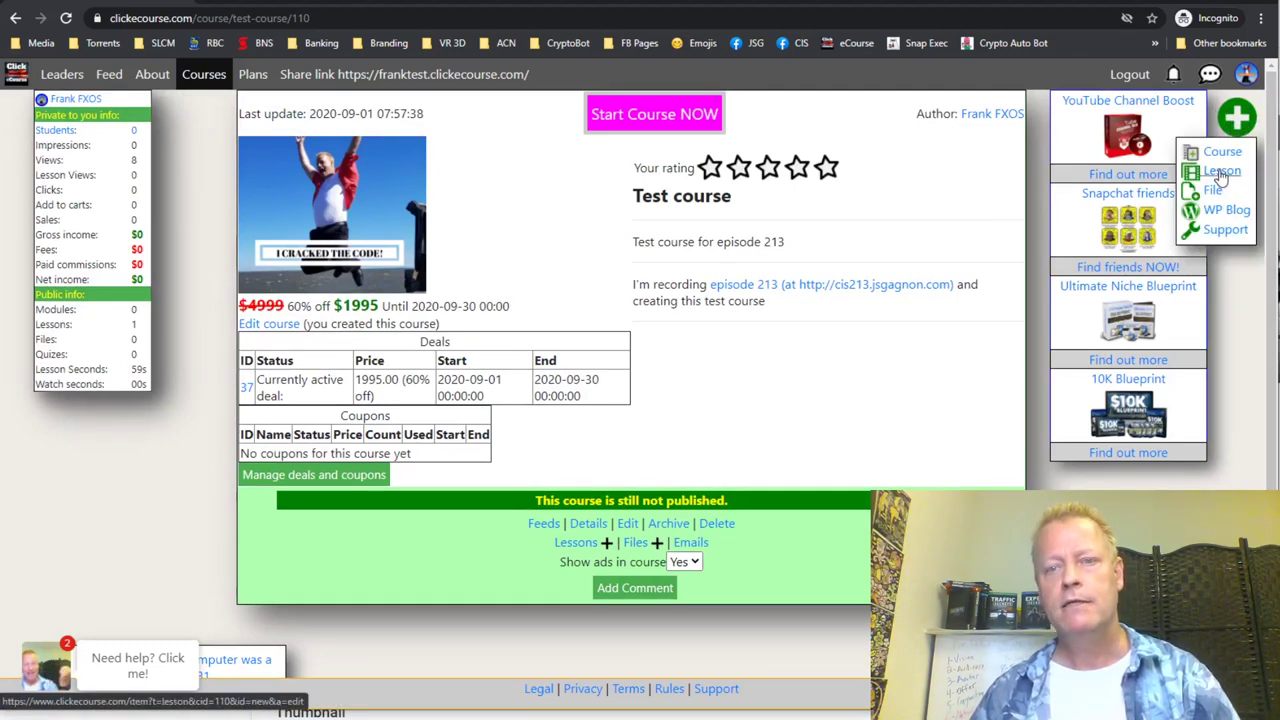
pyautogui.click(1221, 172)
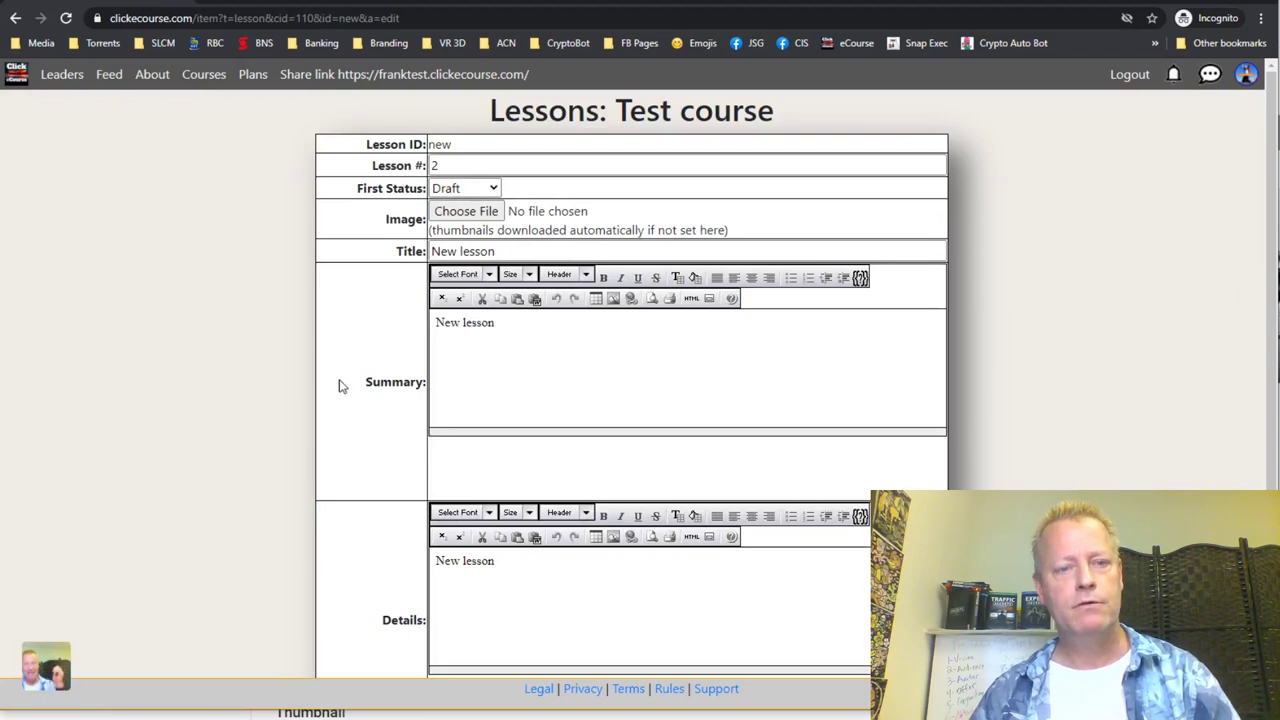
pyautogui.scroll(-3, 340, 383)
pyautogui.scroll(3, 340, 383)
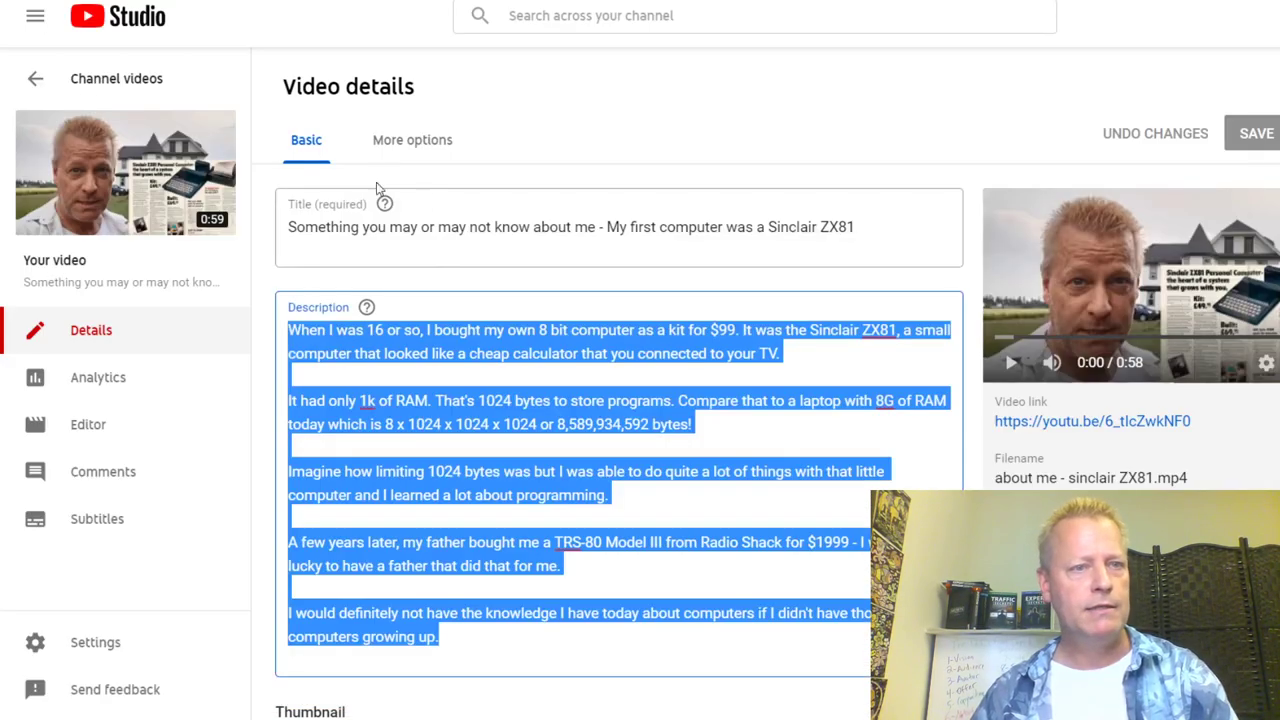
pyautogui.hotkey('alt', 'Left')
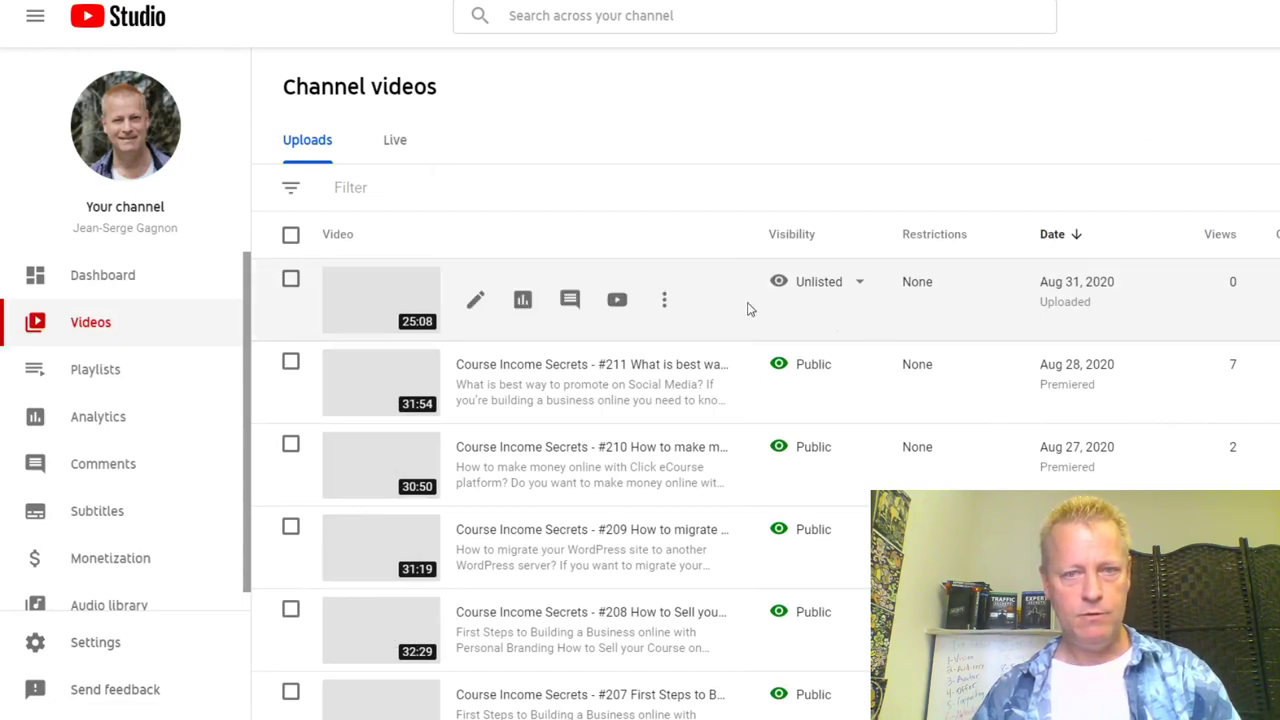
pyautogui.scroll(-15, 929, 306)
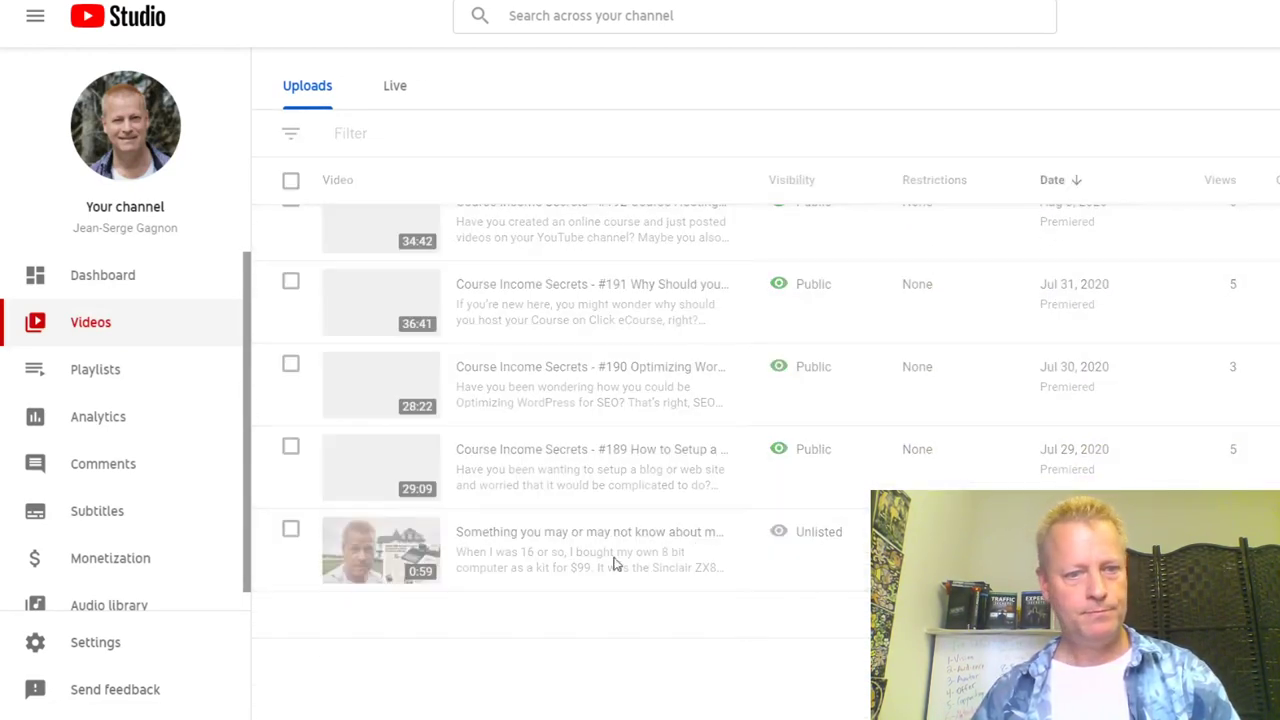
pyautogui.scroll(-1, 530, 548)
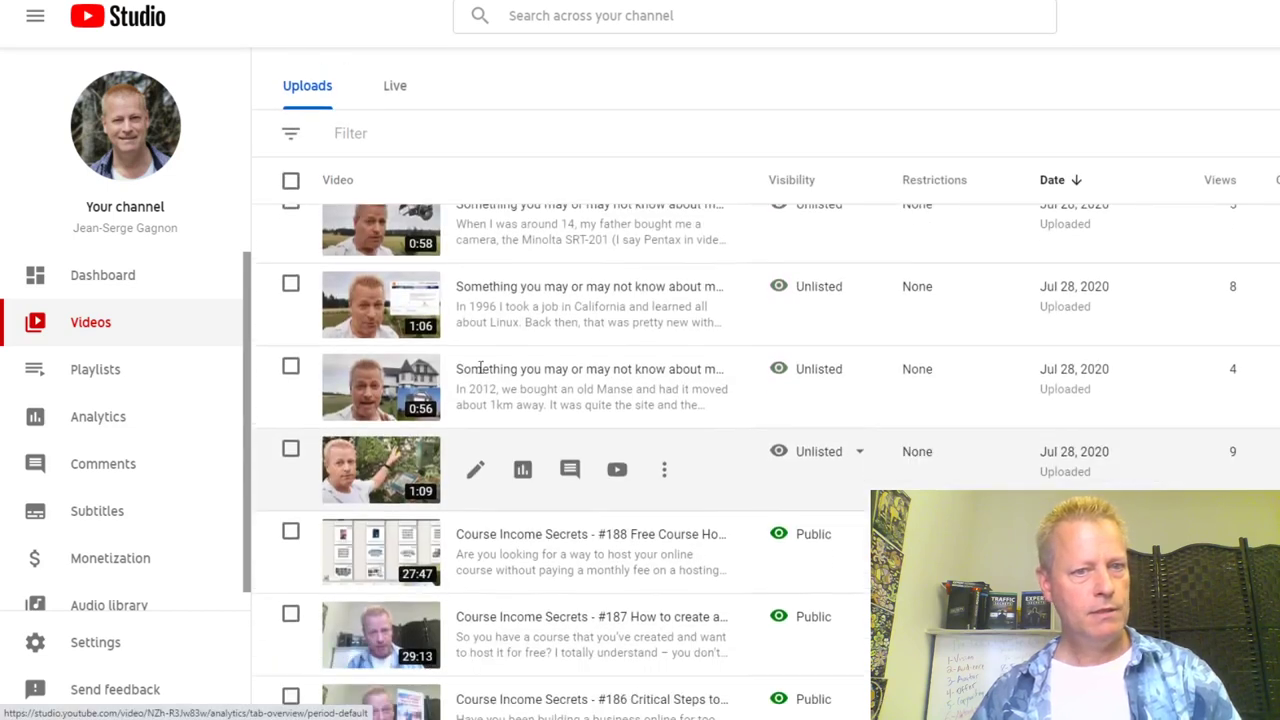
pyautogui.scroll(1, 543, 289)
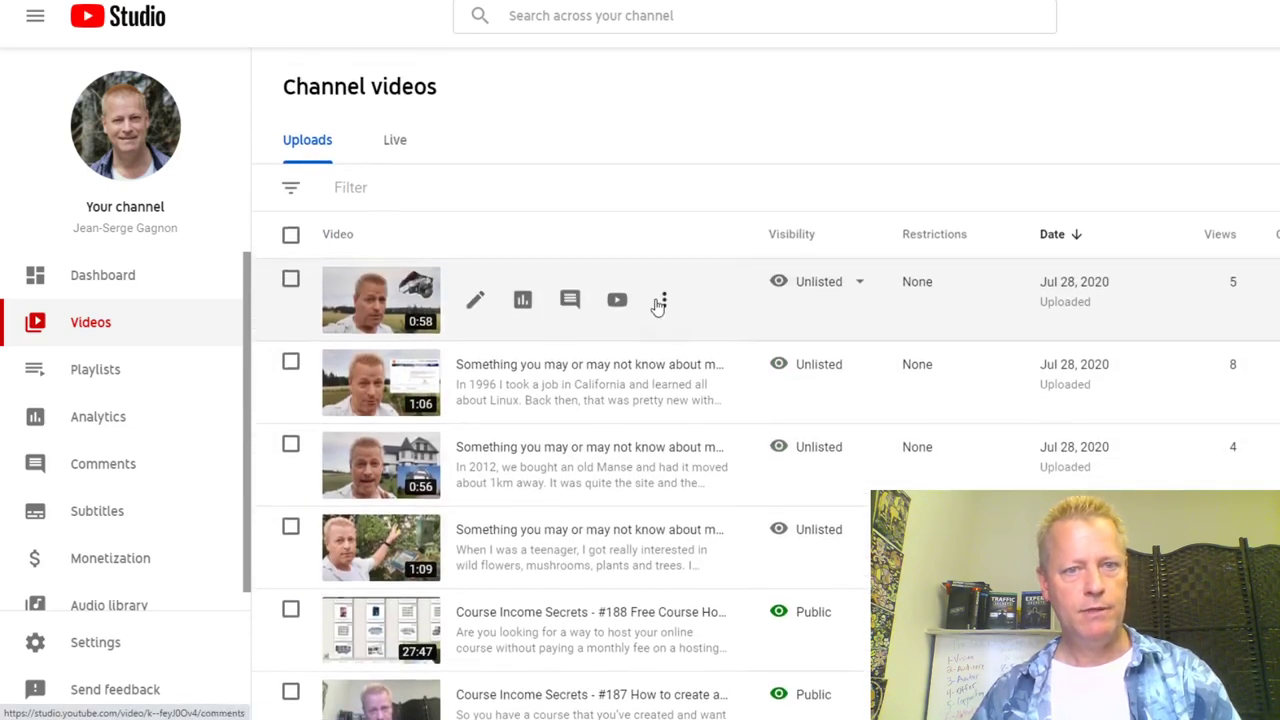
pyautogui.click(664, 300)
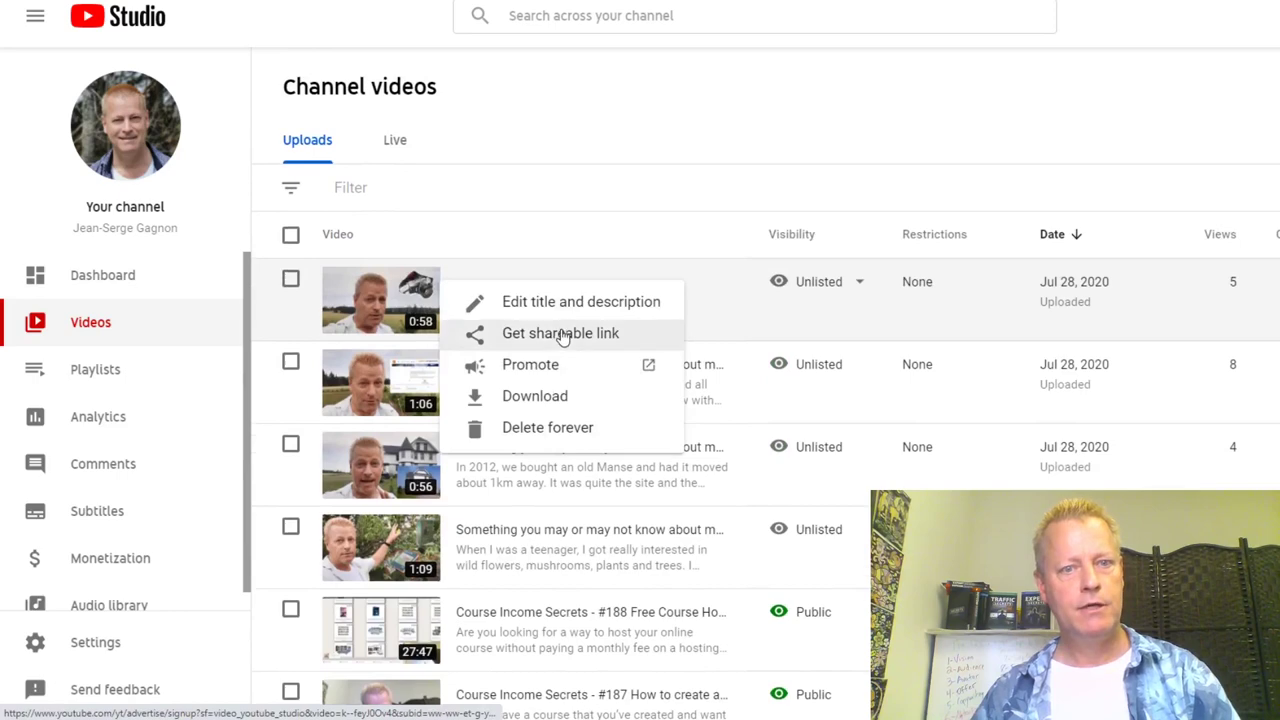
pyautogui.click(560, 334)
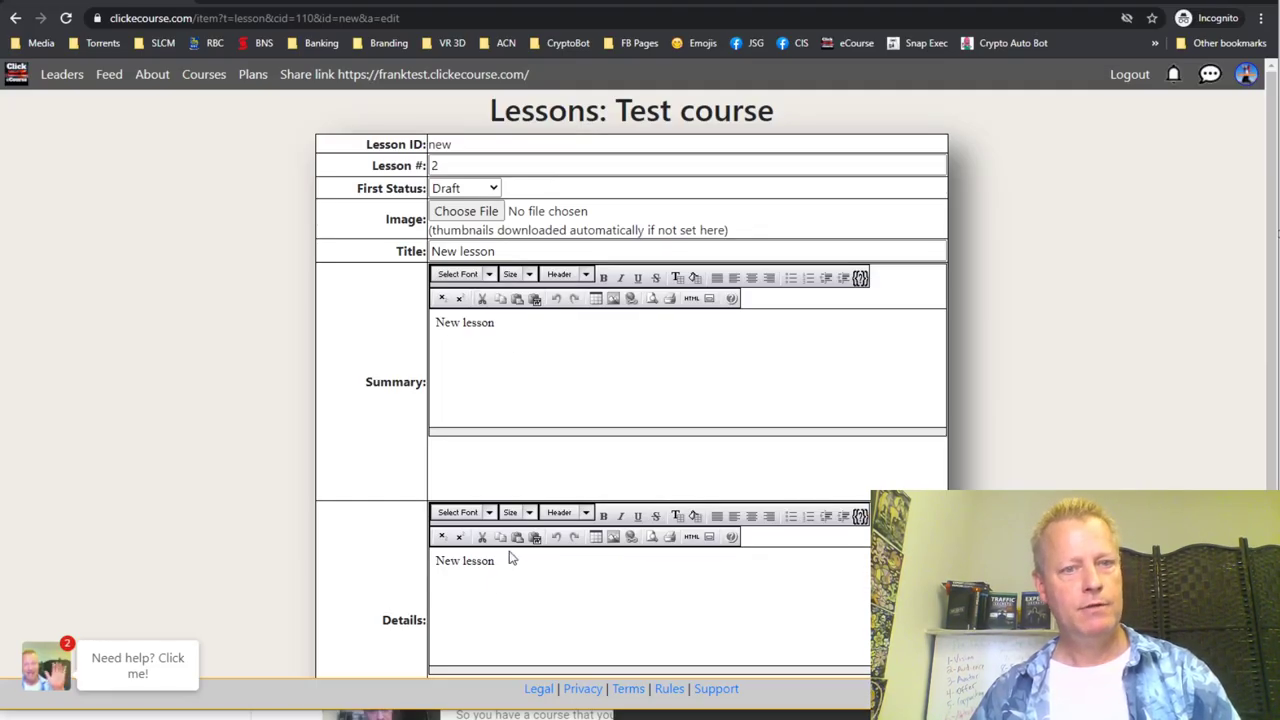
# - Paste the photographer video link into the URI field and save the new lesson
pyautogui.scroll(-3, 494, 540)
pyautogui.click(448, 472)
pyautogui.hotkey('ctrl', 'v')
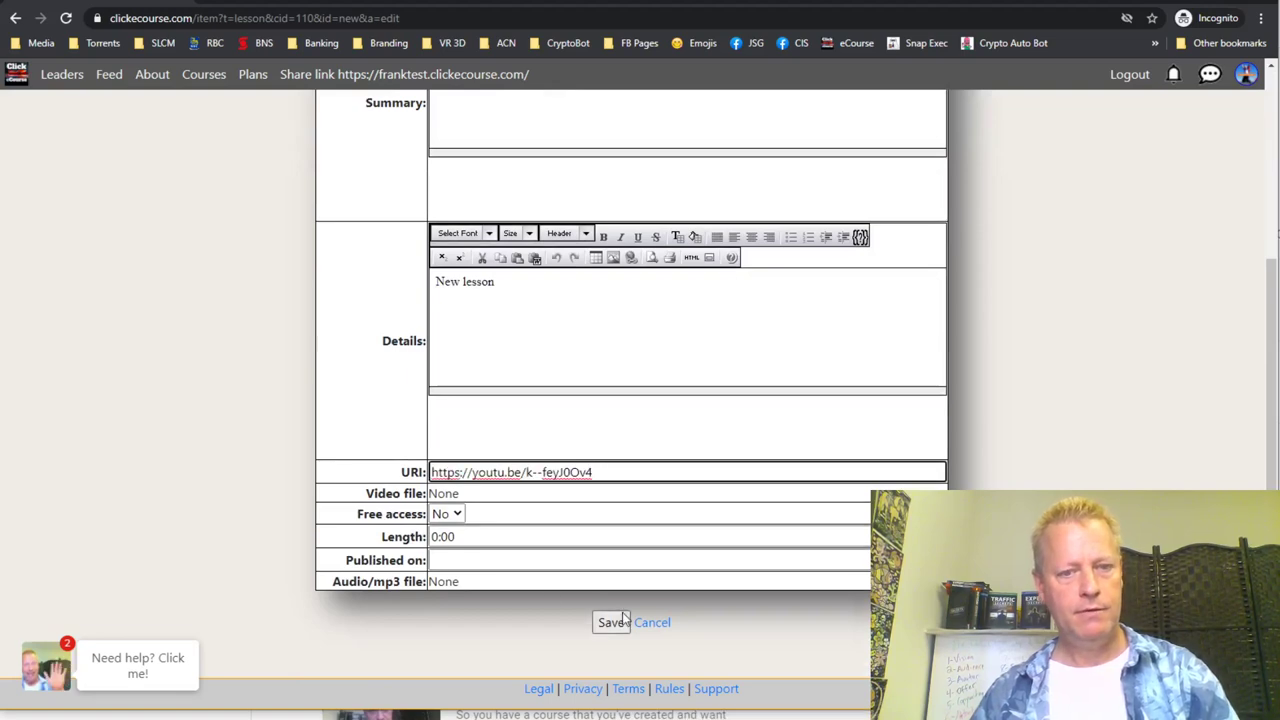
pyautogui.click(610, 622)
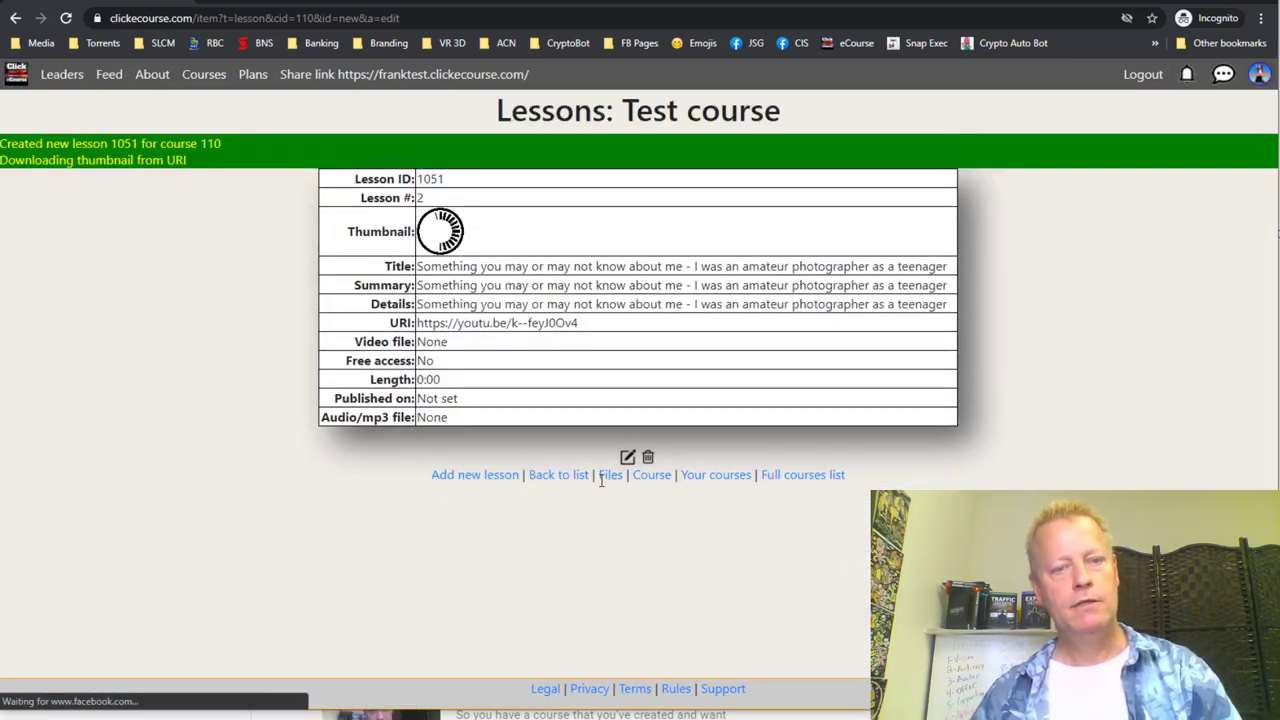
pyautogui.click(627, 458)
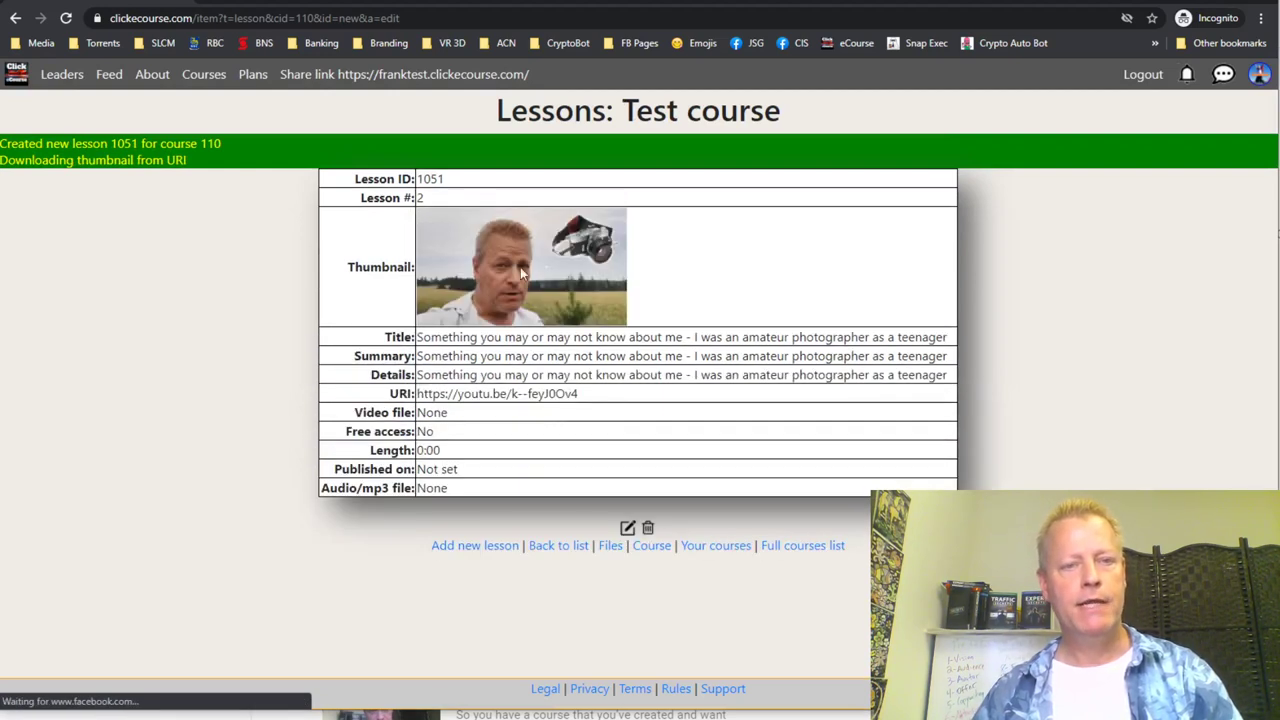
# - Edit Lesson #2: remove the repeated title prefix and paste the video's full description into Details
pyautogui.click(627, 527)
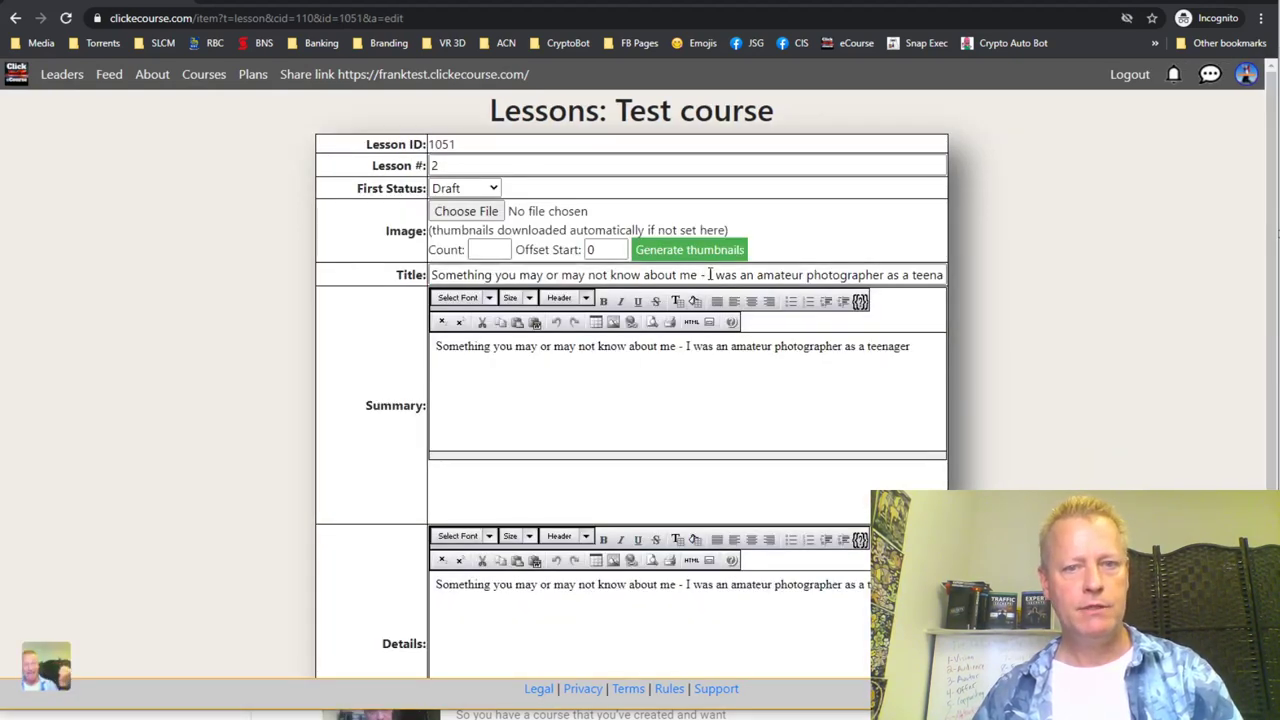
pyautogui.moveTo(709, 274); pyautogui.dragTo(362, 290)
pyautogui.press('BackSpace')
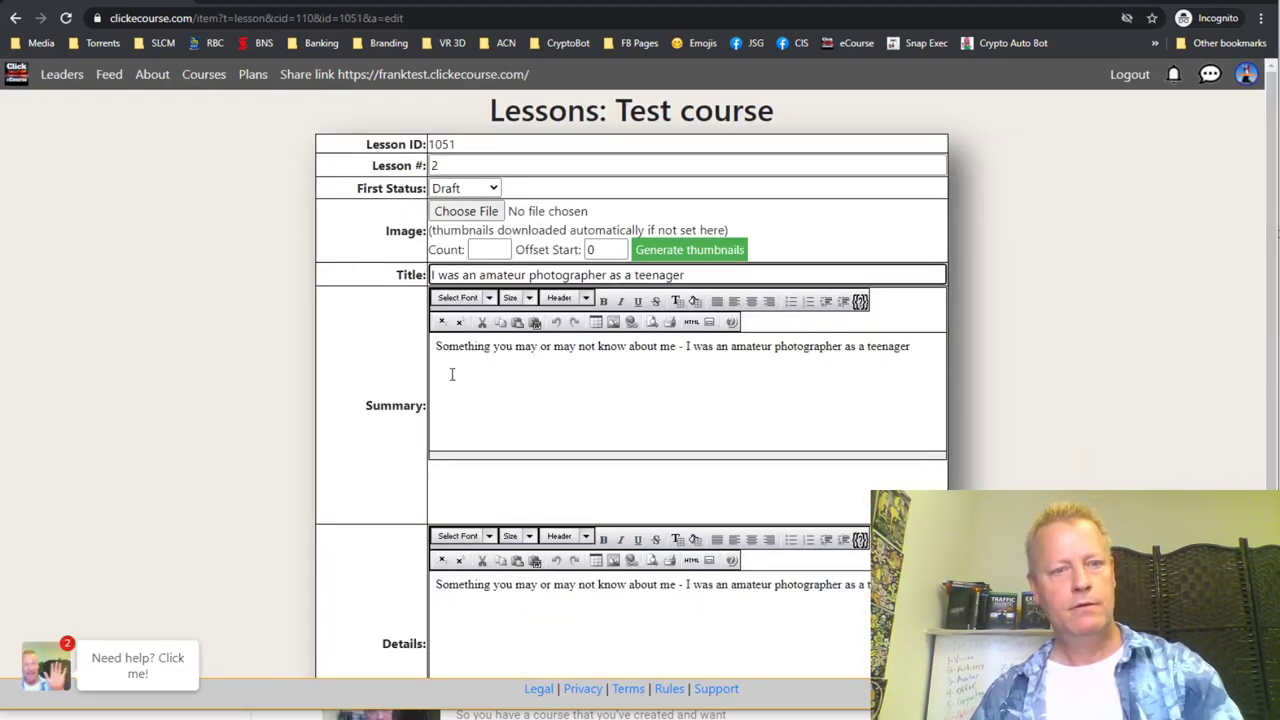
pyautogui.scroll(-2, 374, 465)
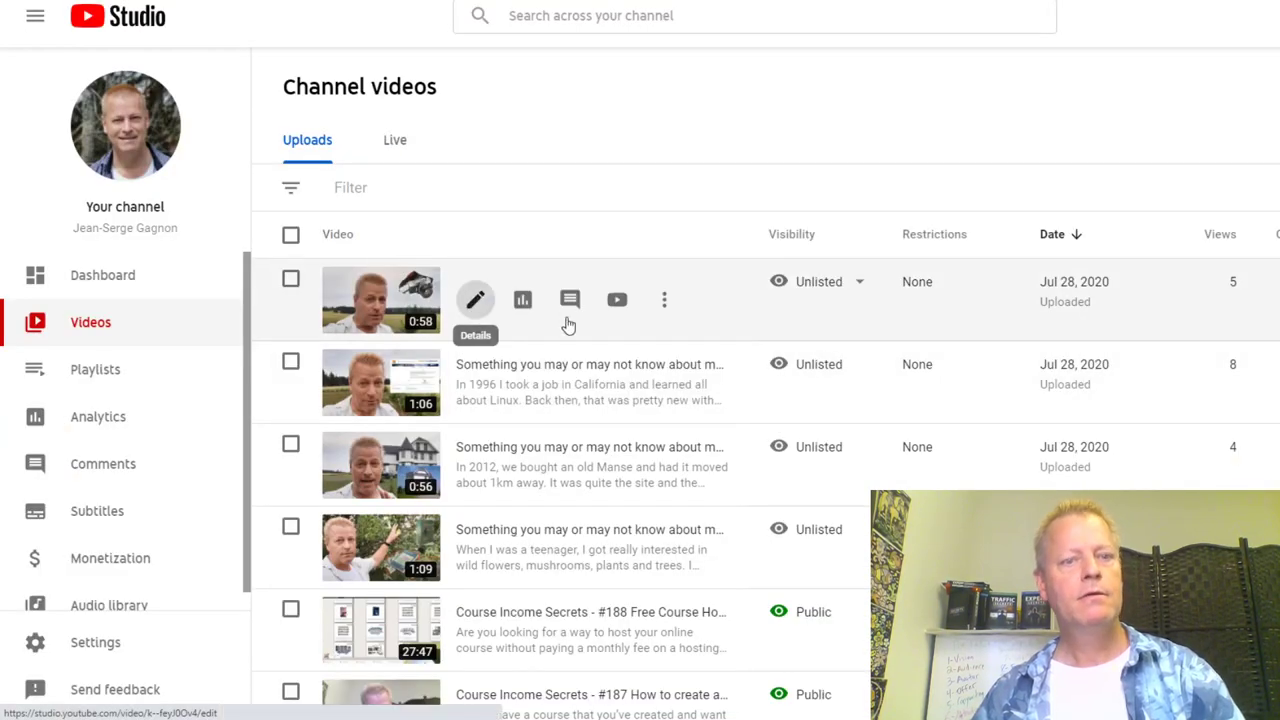
pyautogui.click(567, 325)
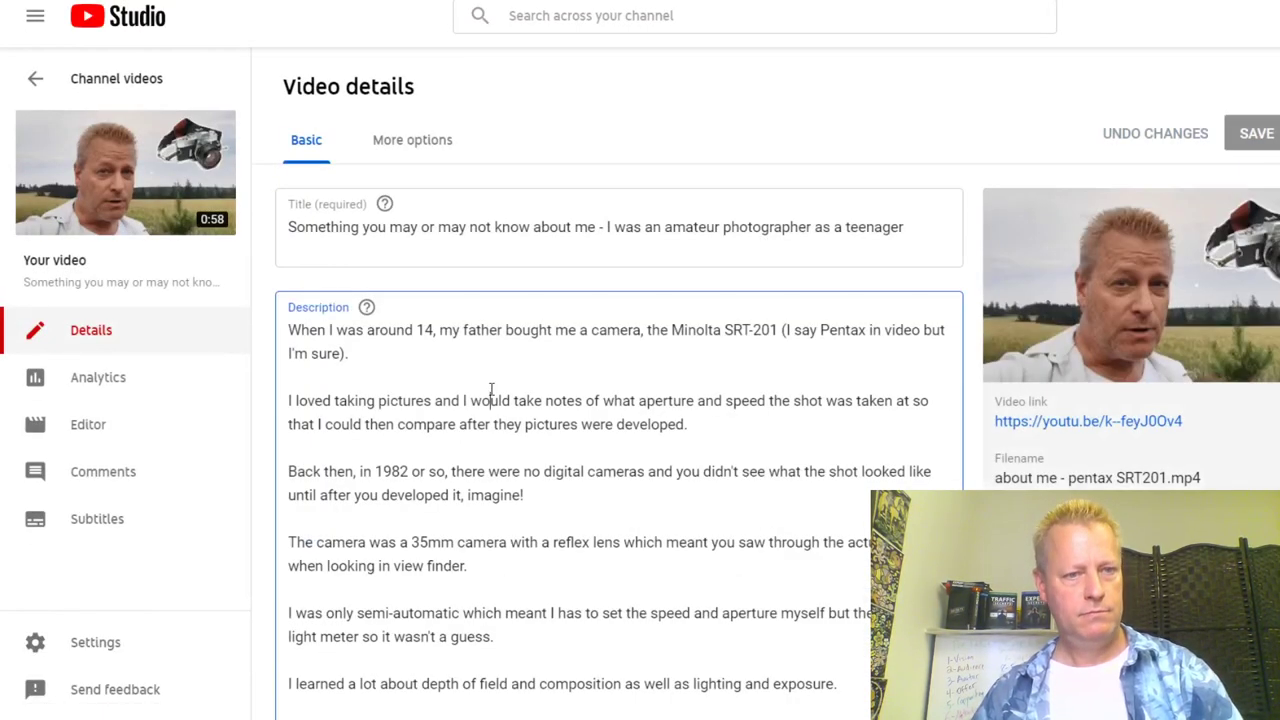
pyautogui.hotkey('ctrl', 'a')
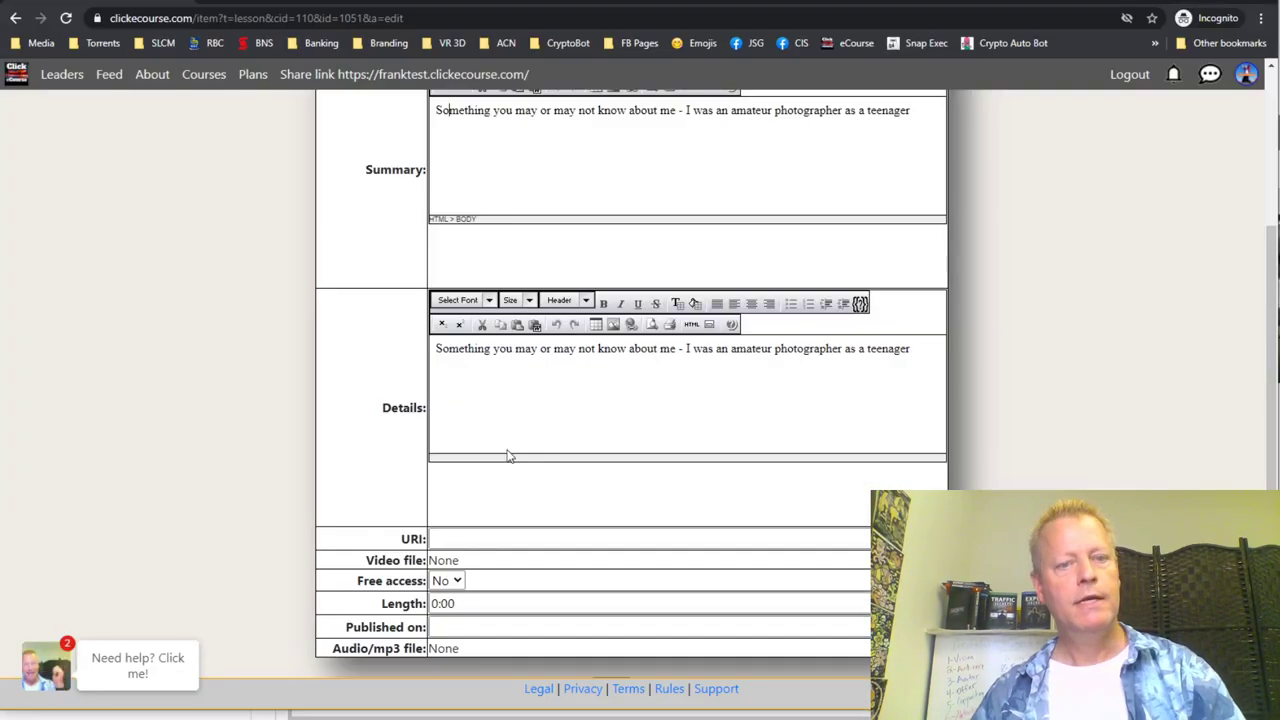
pyautogui.hotkey('ctrl', 'v')
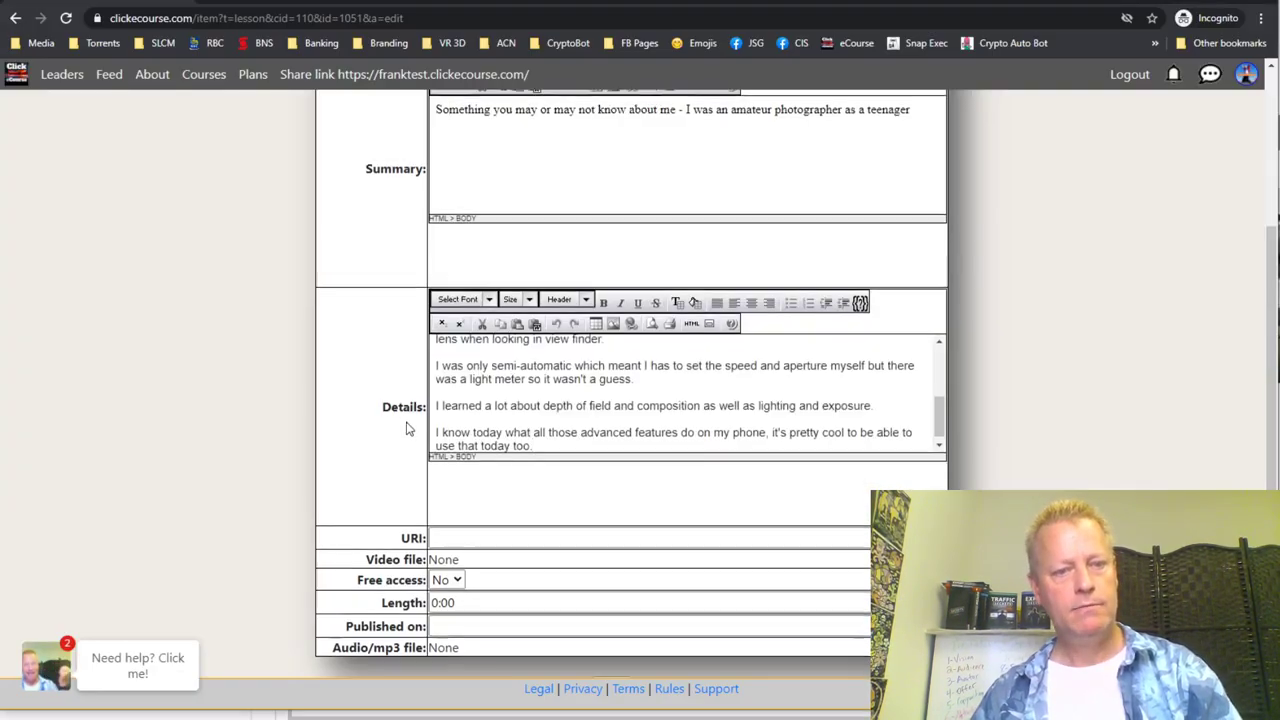
# - Set the lesson length to 0:58 and save Lesson #2
pyautogui.scroll(-1, 409, 429)
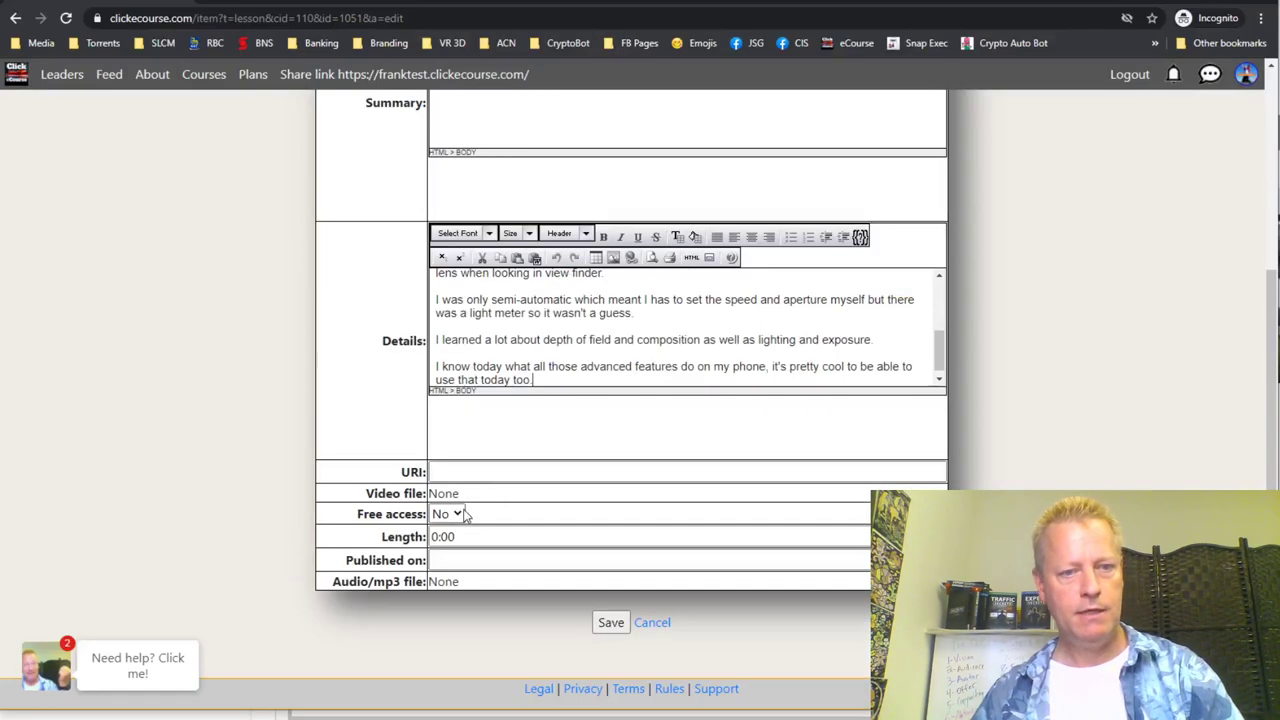
pyautogui.moveTo(462, 536); pyautogui.dragTo(422, 532)
pyautogui.write('0')
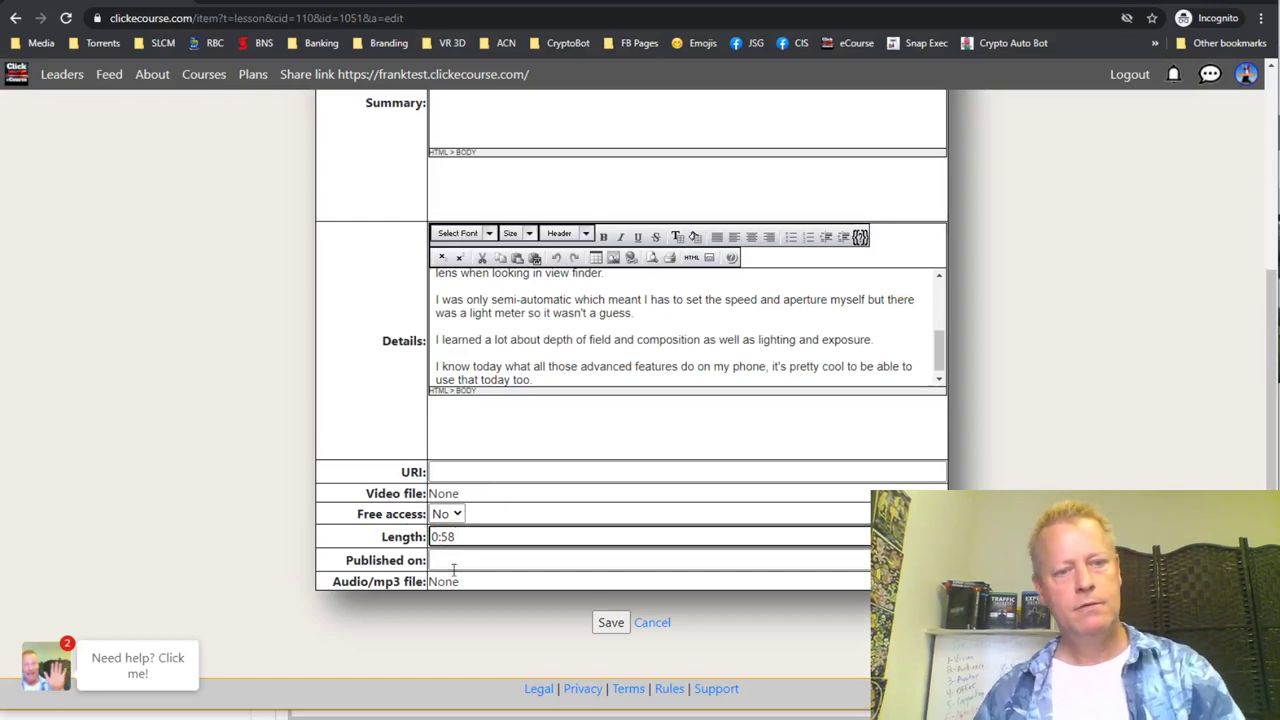
pyautogui.click(612, 622)
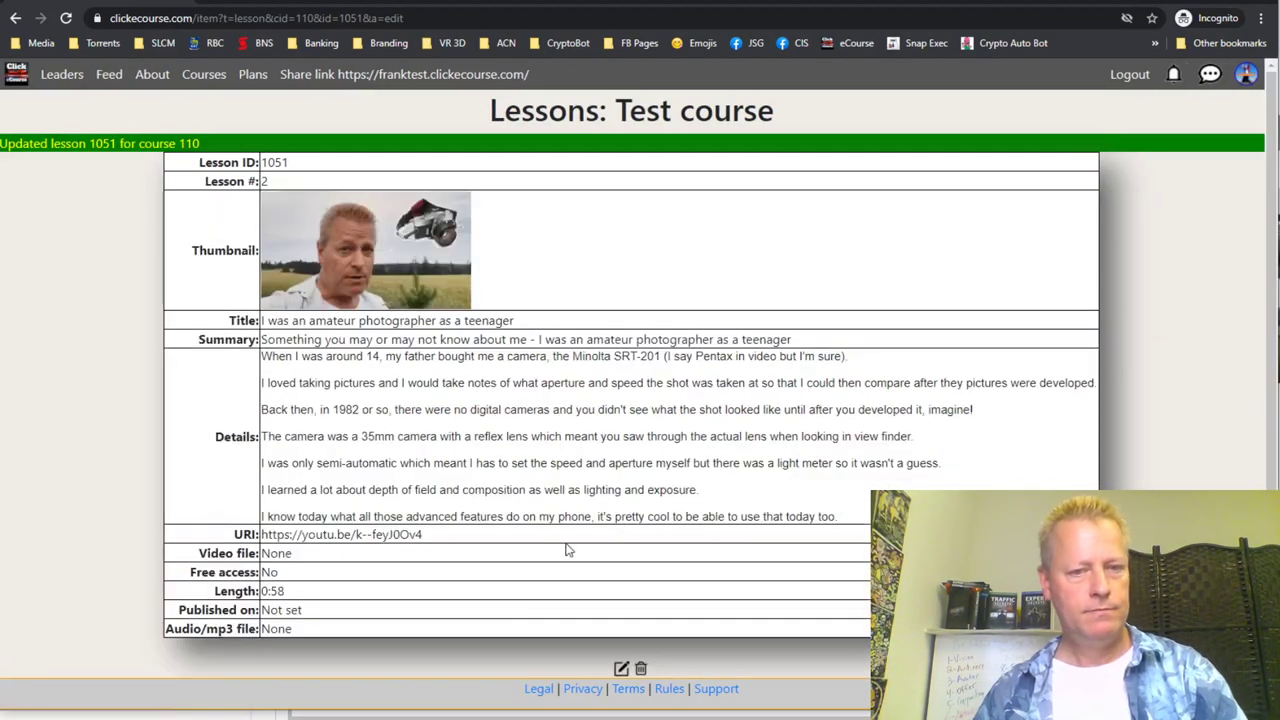
pyautogui.scroll(-1, 632, 607)
# - Publish the Lesson #2 card and return to the Test course page showing both lessons
pyautogui.click(645, 640)
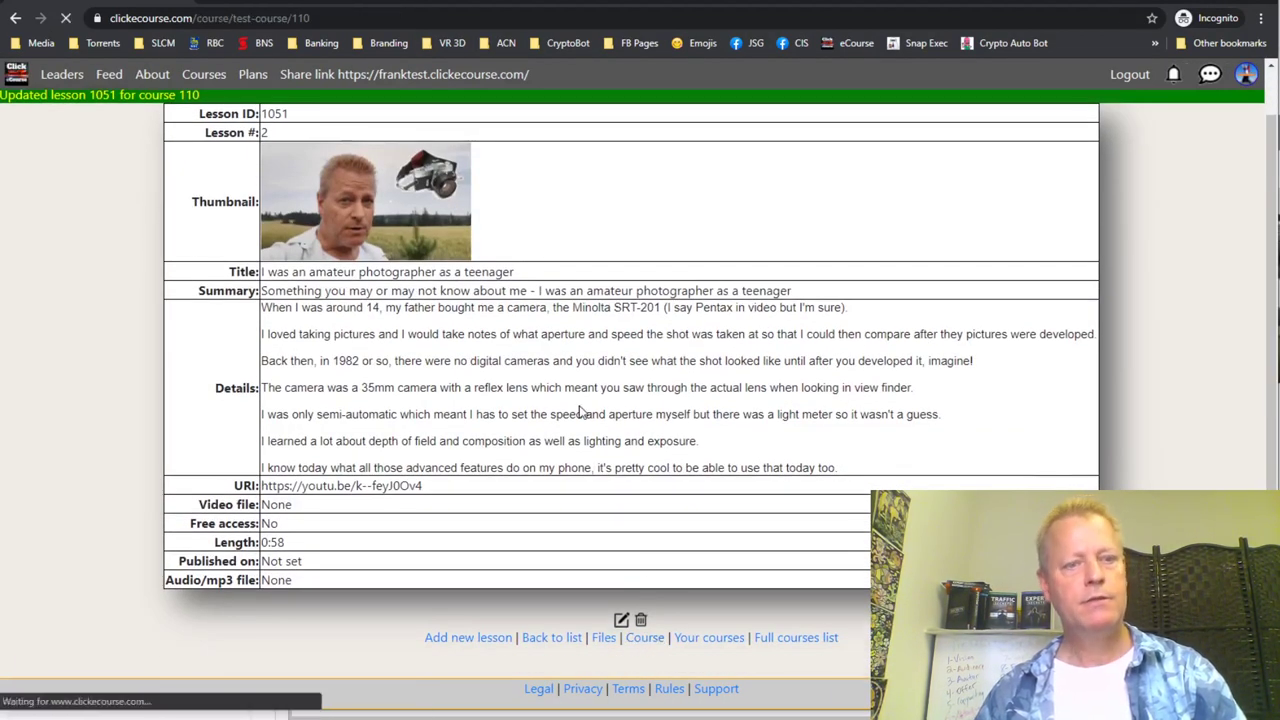
pyautogui.scroll(-2, 645, 490)
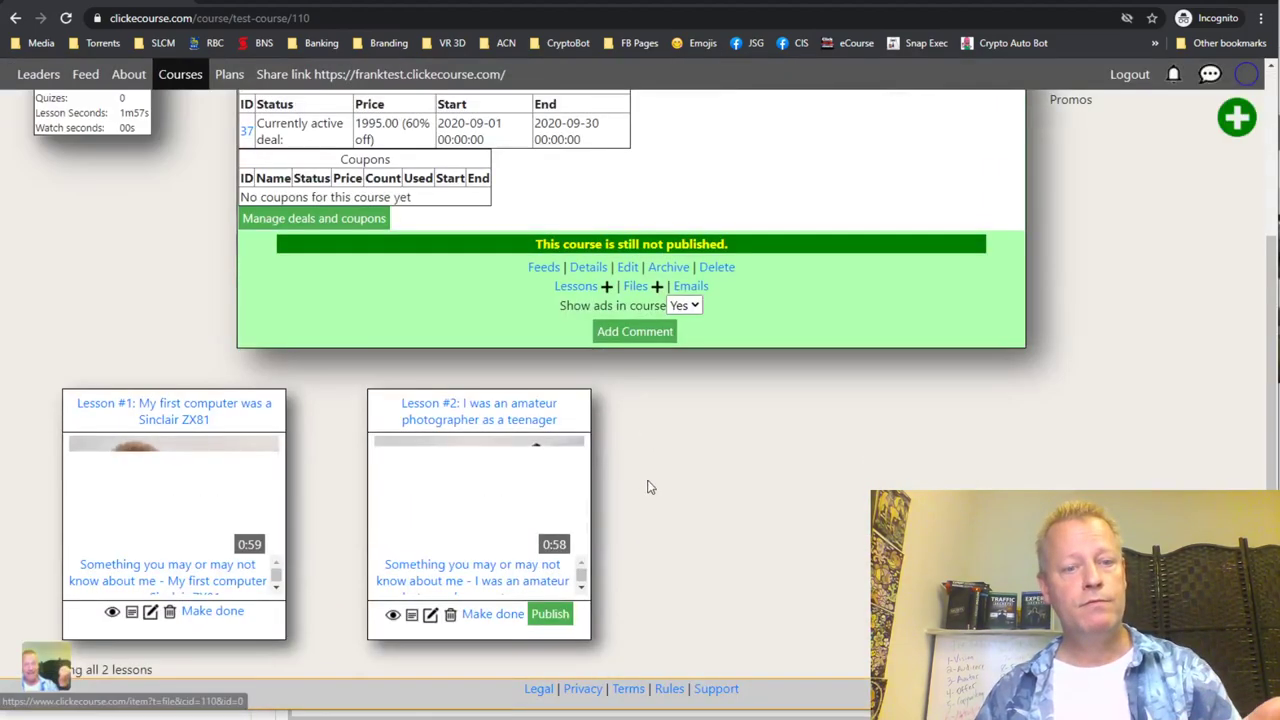
pyautogui.click(550, 614)
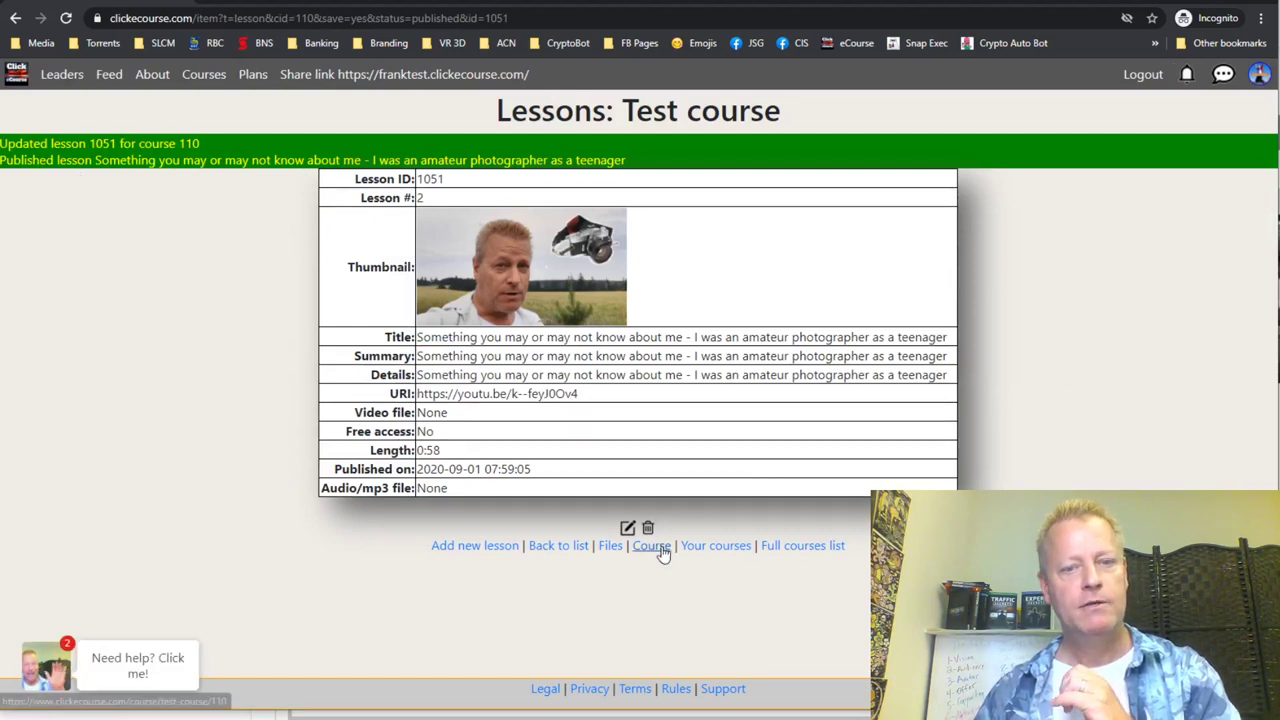
pyautogui.click(650, 548)
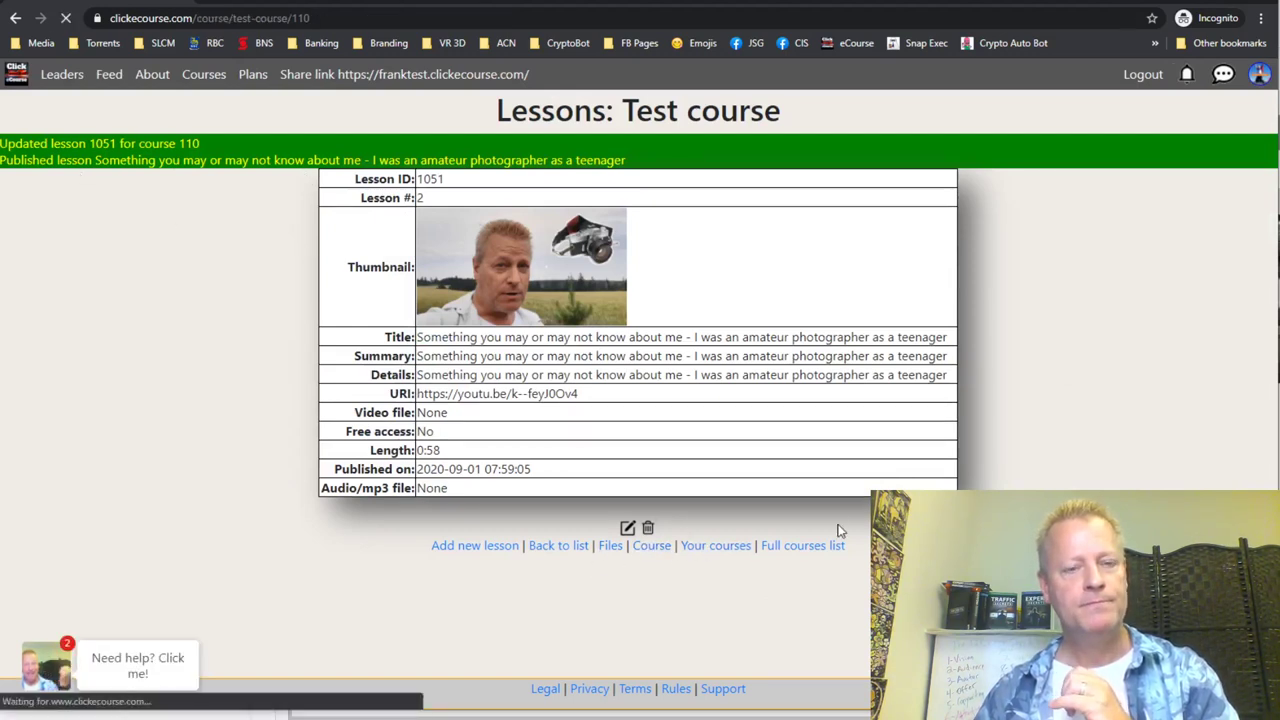
pyautogui.scroll(-3, 740, 451)
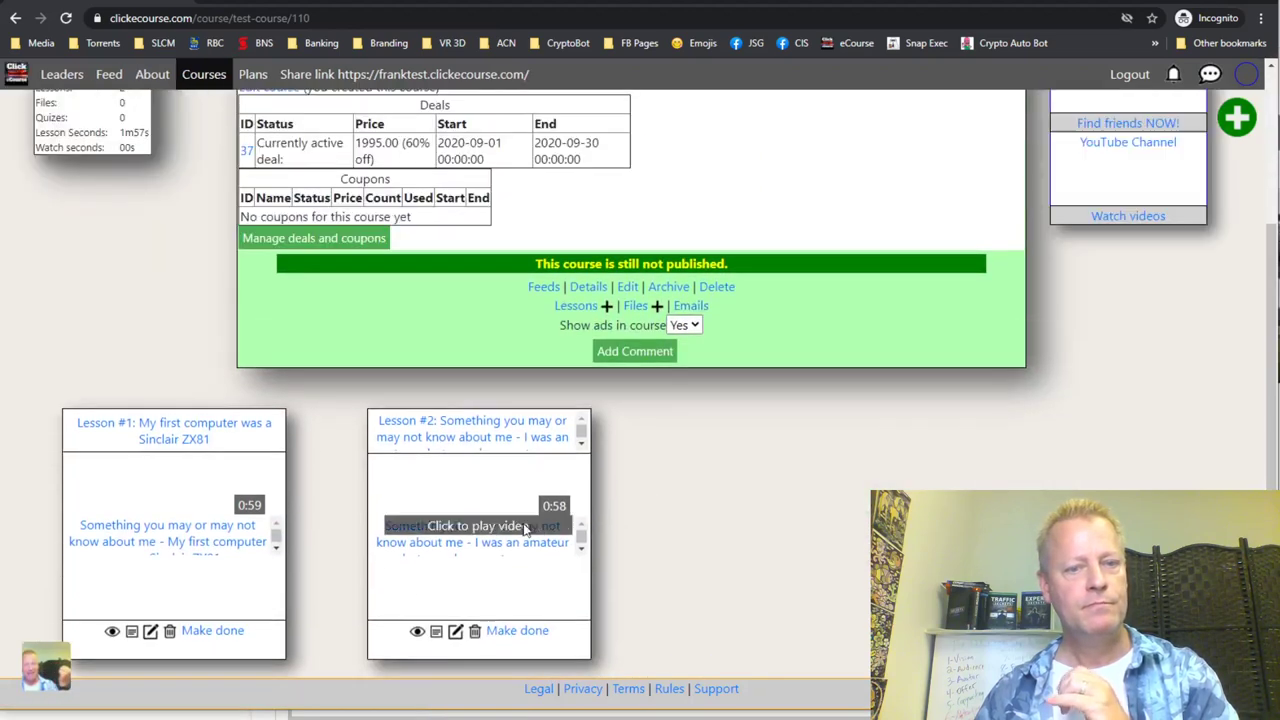
# - Trim Lesson #2's title prefix, replace its details with the full teenage-camera description, and save
pyautogui.click(455, 632)
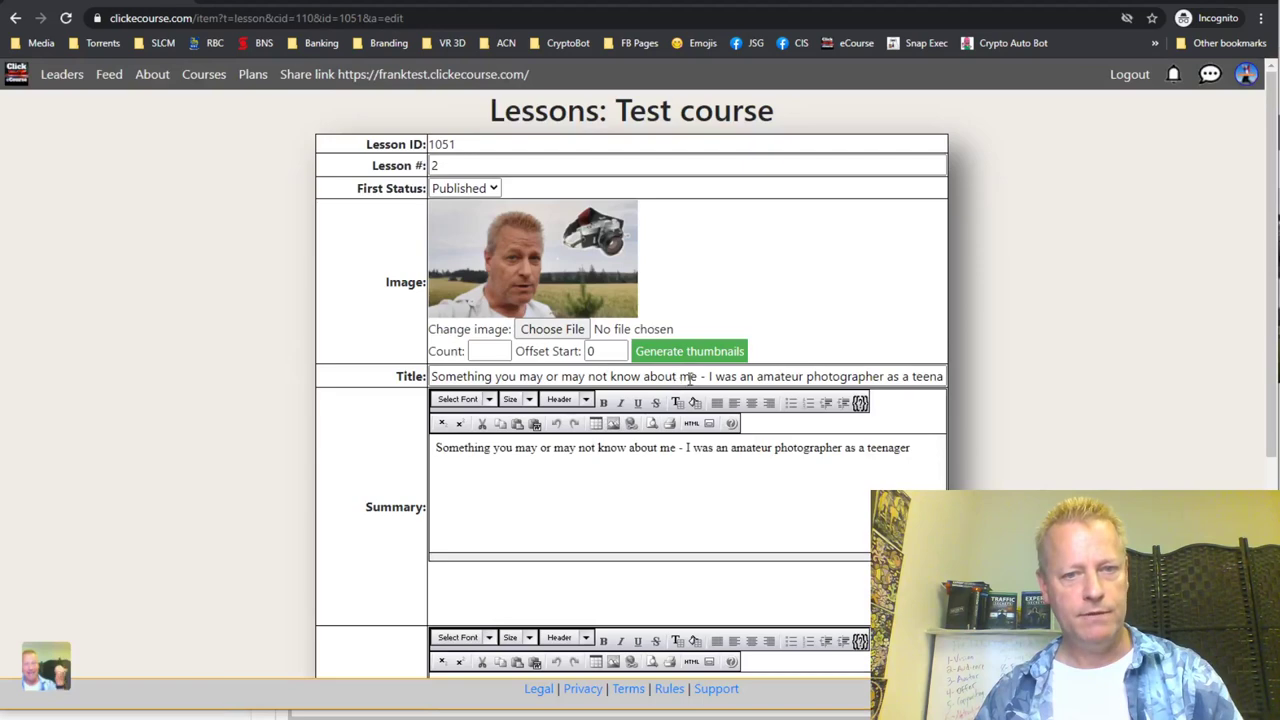
pyautogui.moveTo(710, 376); pyautogui.dragTo(363, 388)
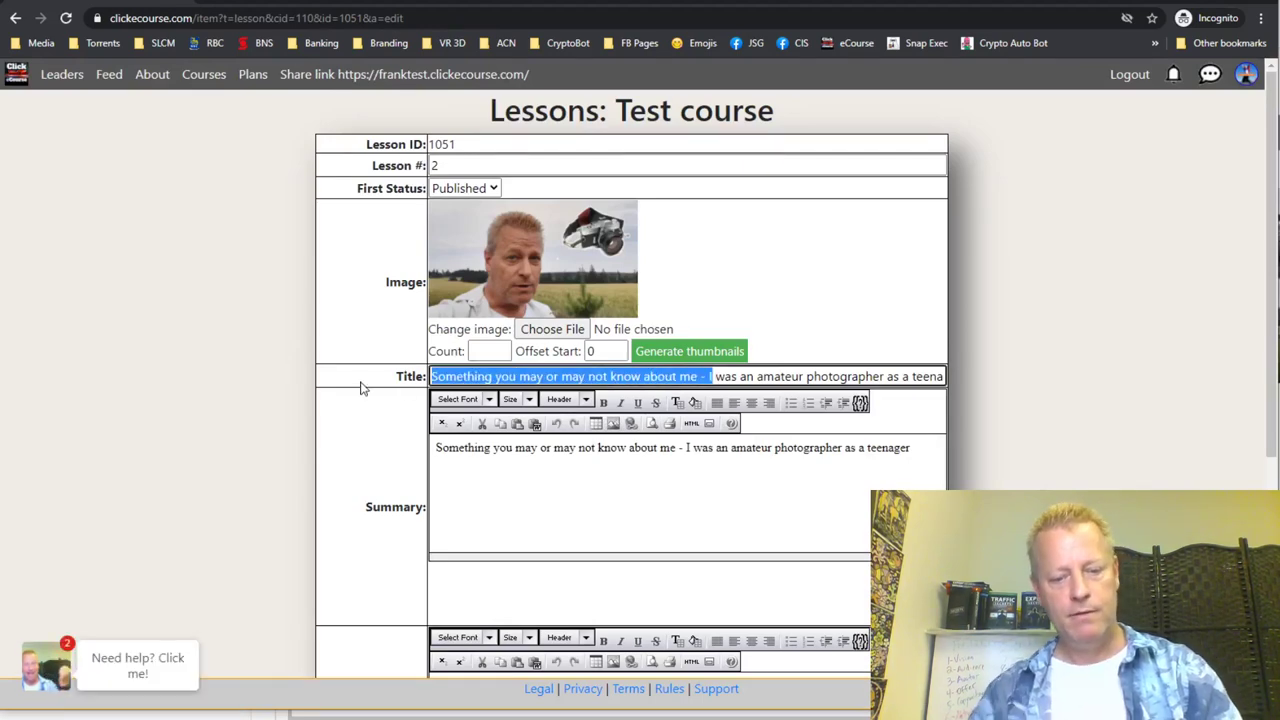
pyautogui.press('BackSpace')
pyautogui.scroll(-4, 497, 442)
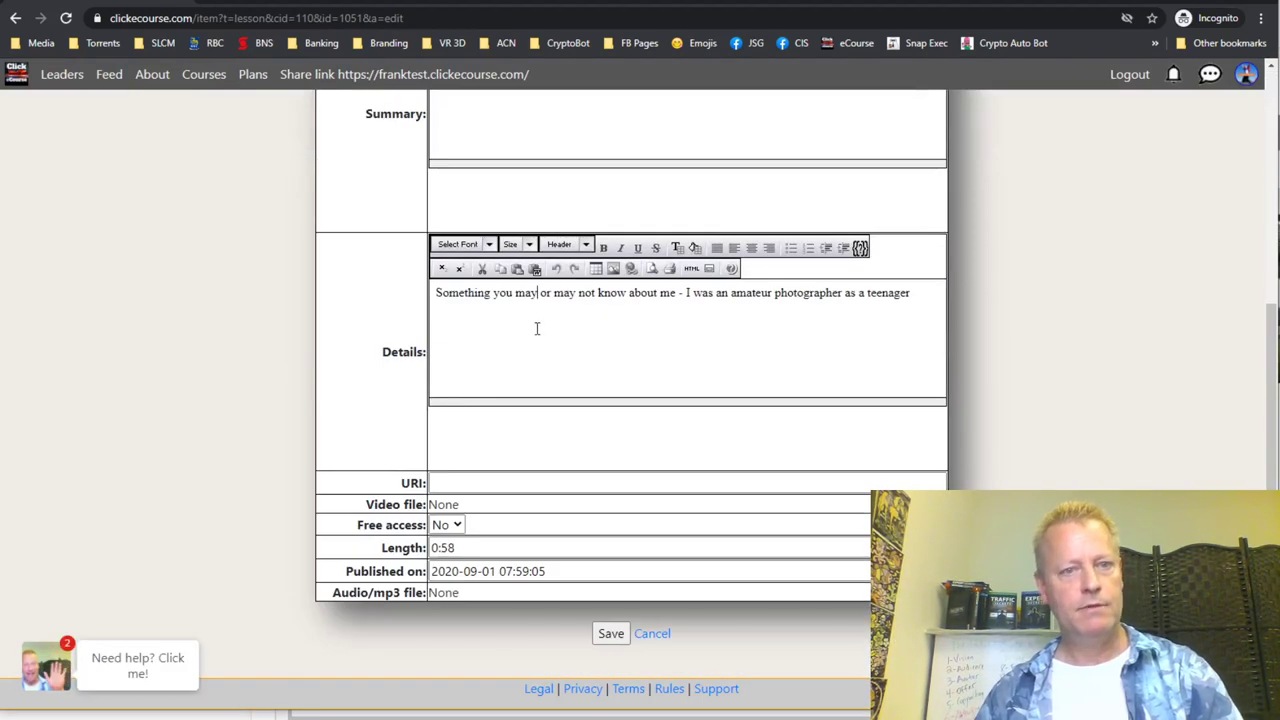
pyautogui.hotkey('alt', 'Tab')
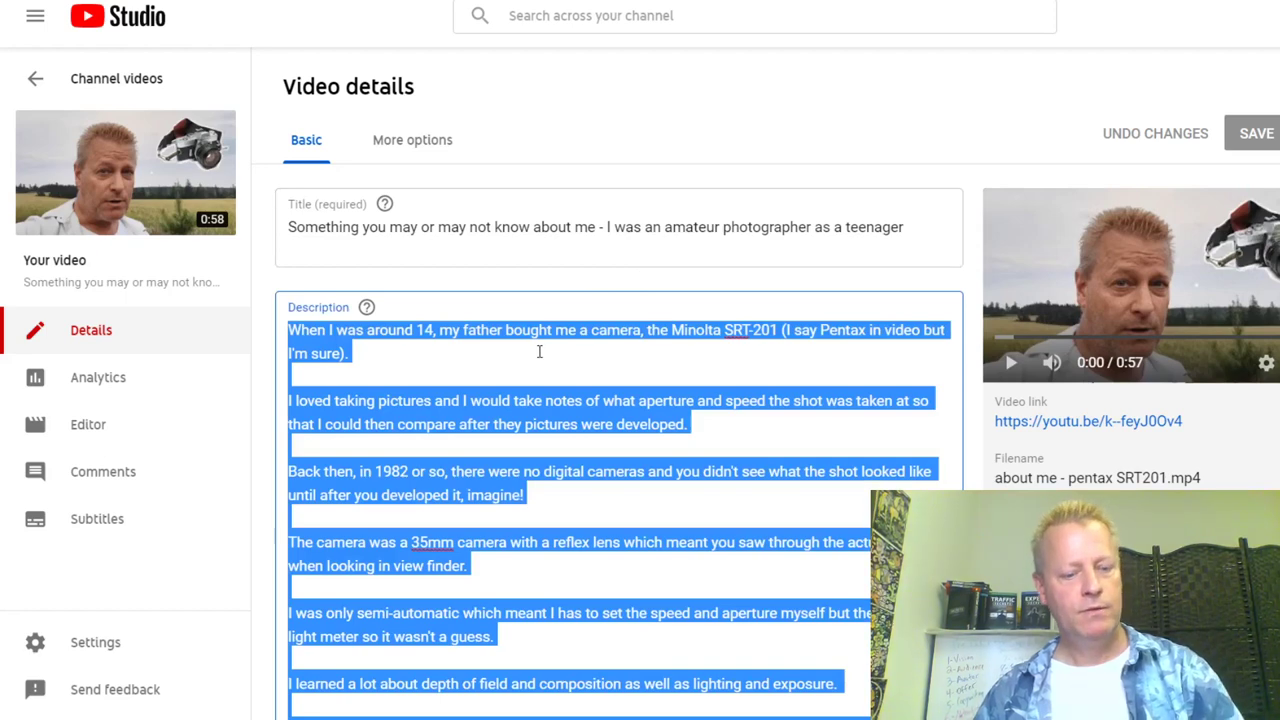
pyautogui.hotkey('alt', 'Tab')
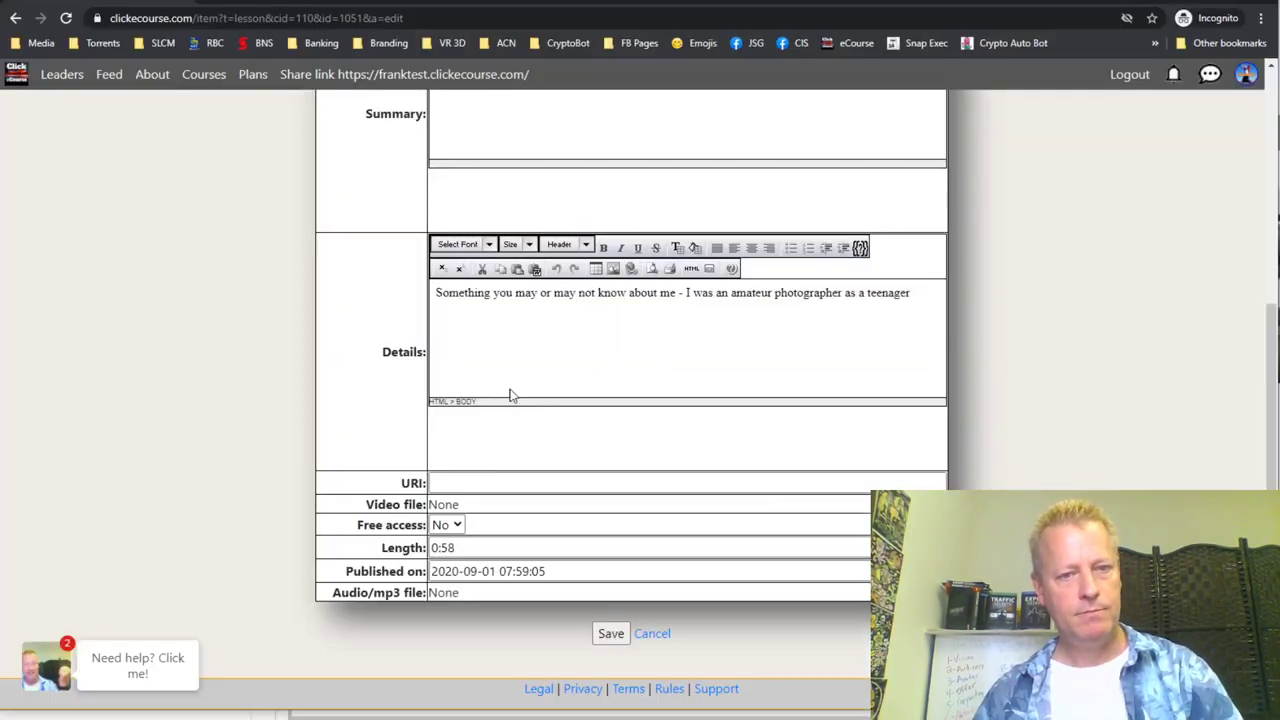
pyautogui.hotkey('ctrl', 'a')
pyautogui.hotkey('ctrl', 'v')
pyautogui.click(611, 631)
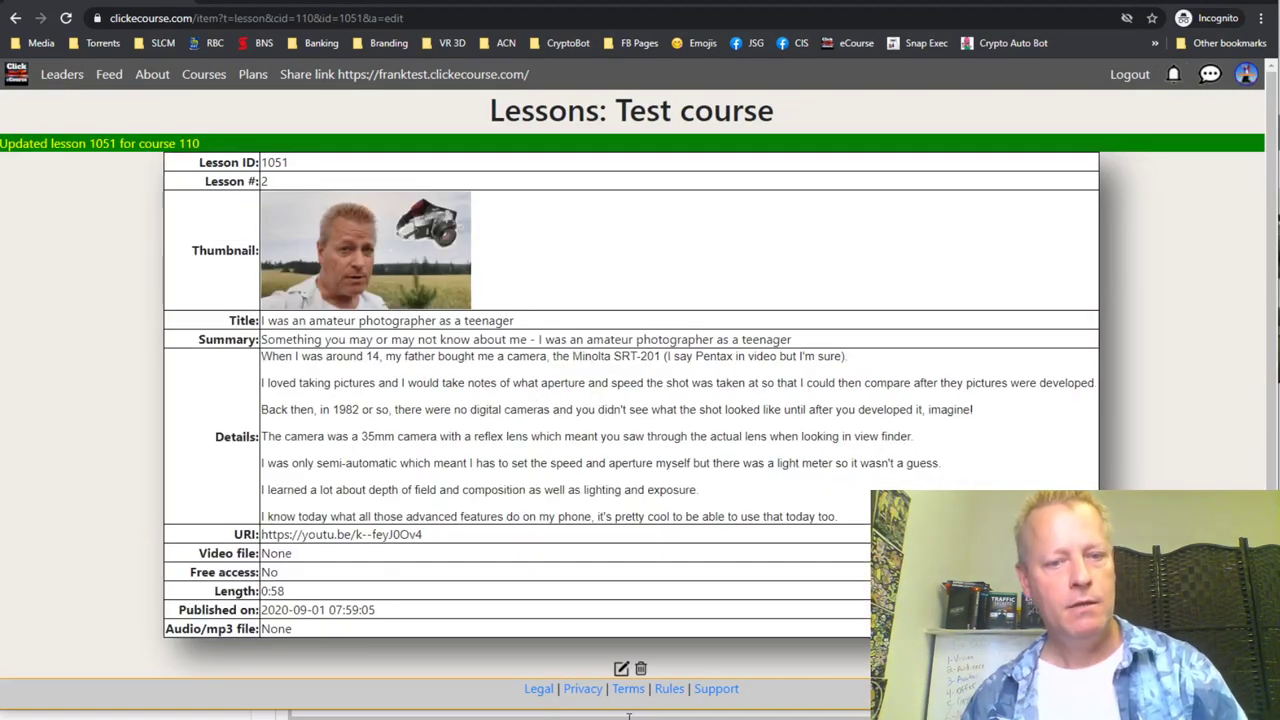
# - Reopen the lesson to check it, then leave without changes for the Test course page
pyautogui.click(621, 669)
pyautogui.scroll(-3, 550, 543)
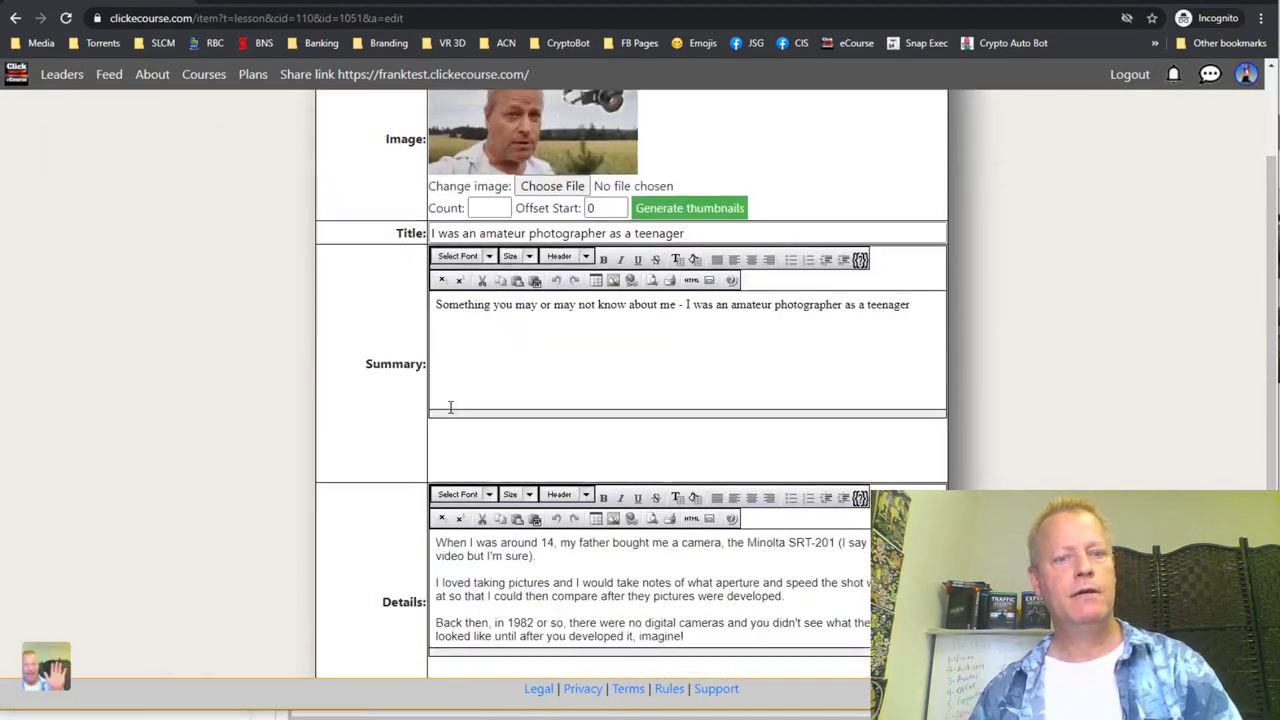
pyautogui.scroll(-2, 550, 543)
pyautogui.scroll(-3, 284, 558)
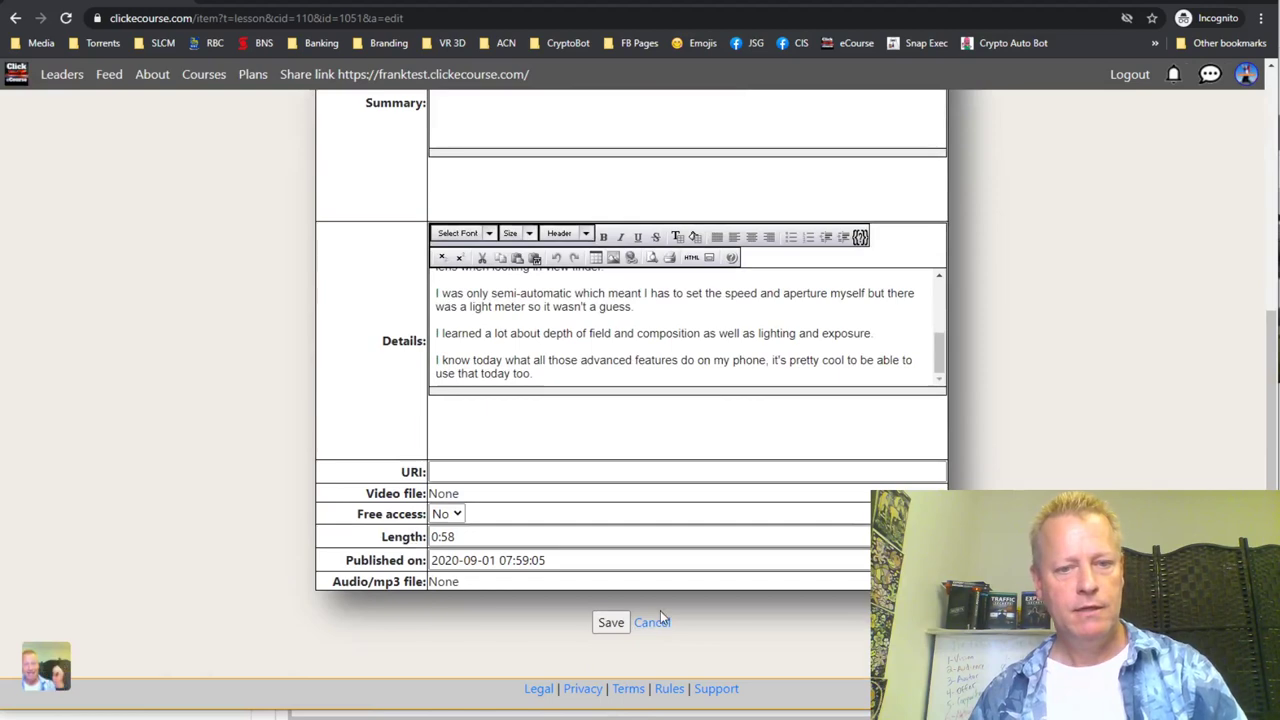
pyautogui.click(652, 621)
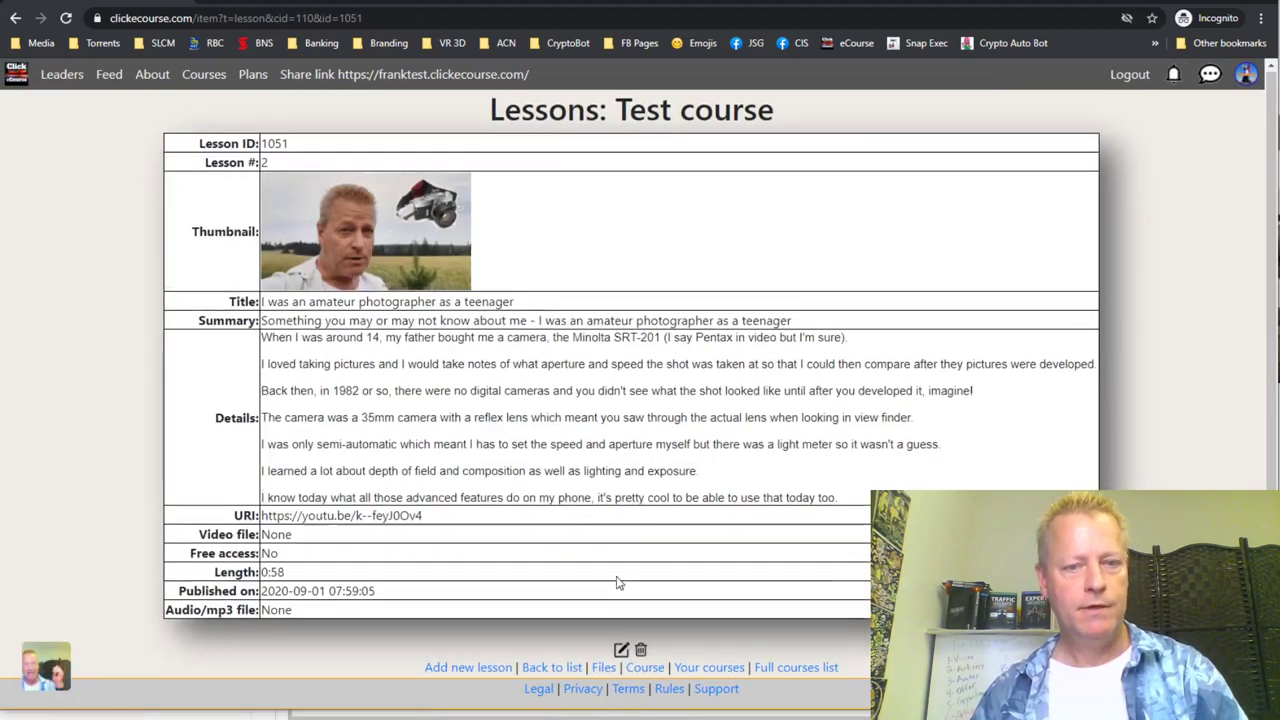
pyautogui.scroll(-1, 619, 590)
pyautogui.click(645, 638)
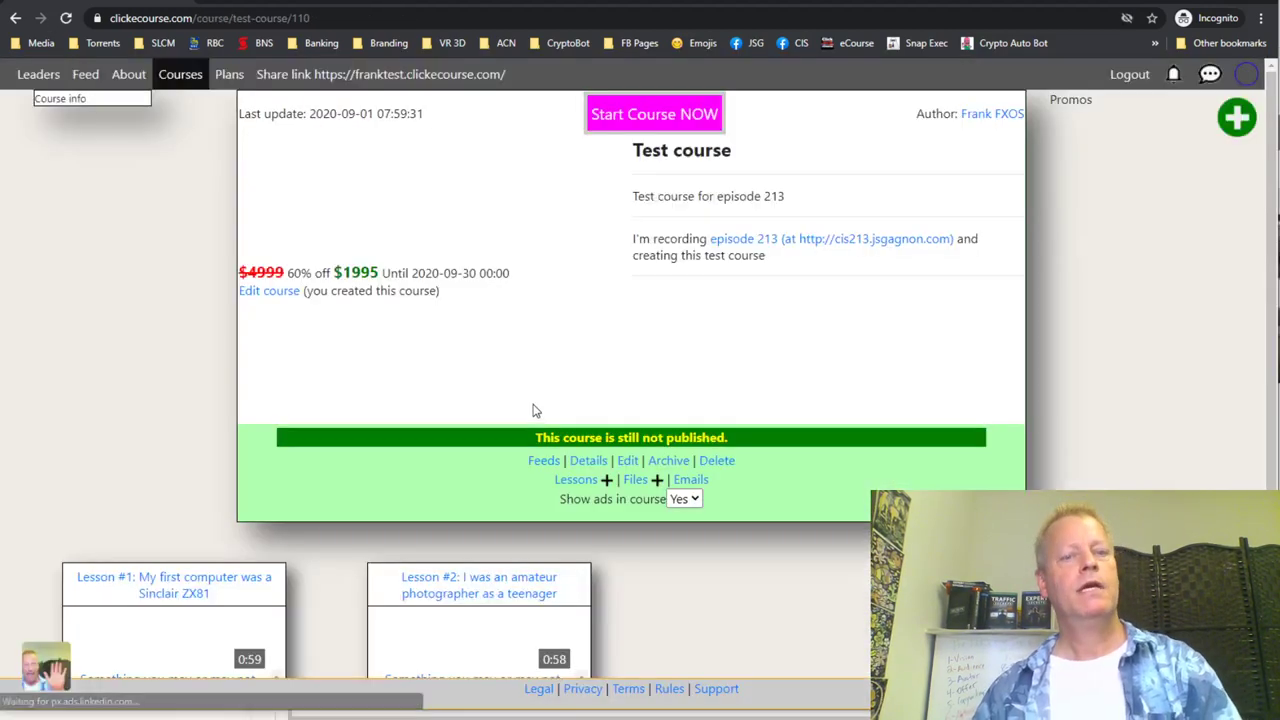
pyautogui.scroll(-3, 560, 415)
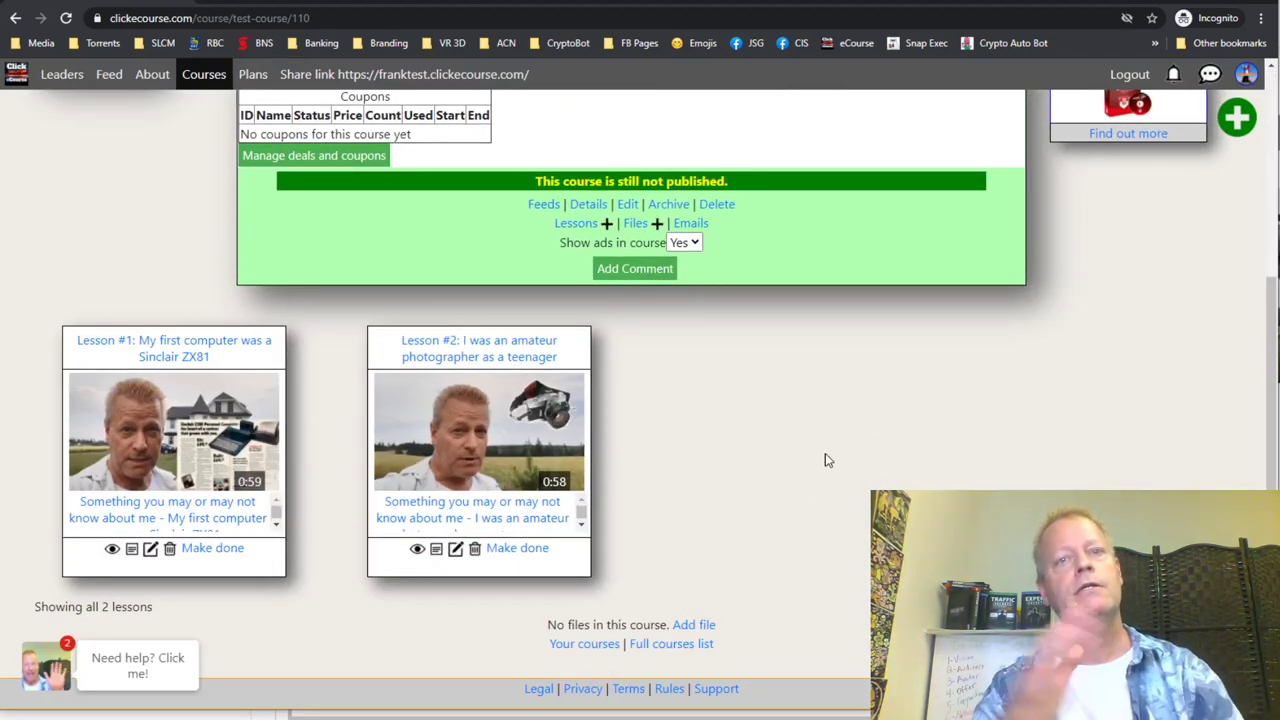
pyautogui.scroll(3, 743, 502)
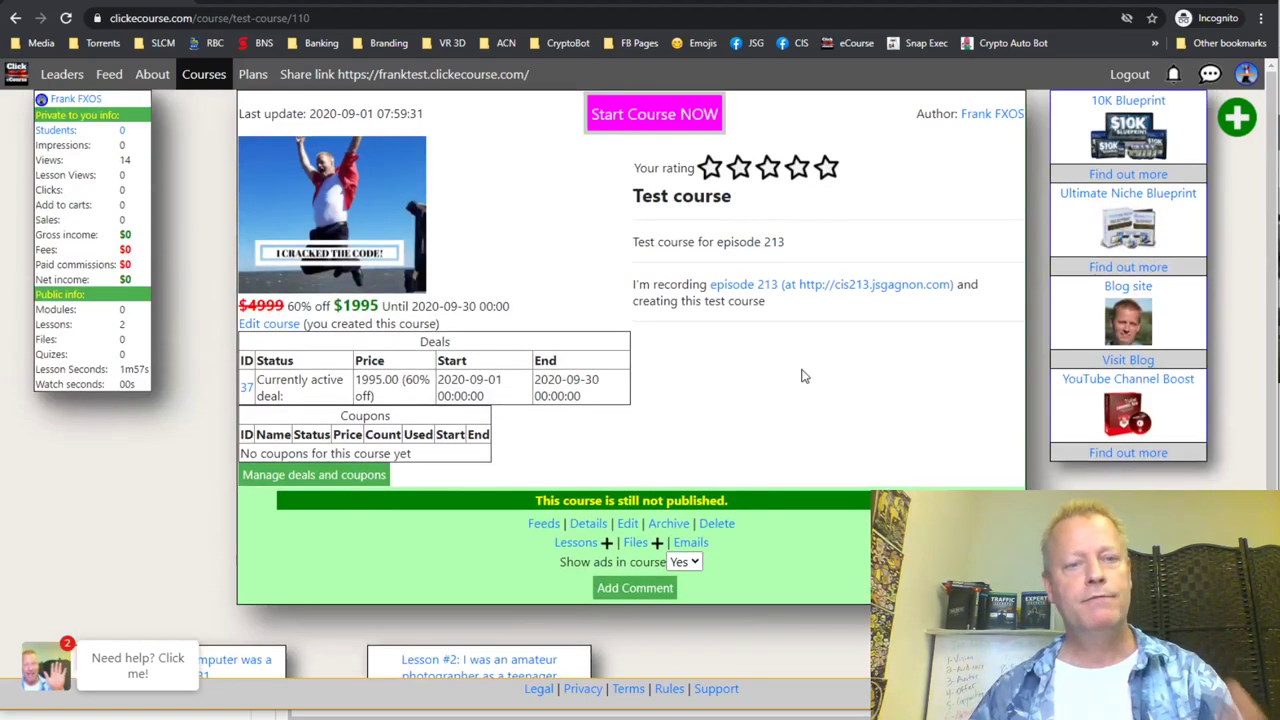
pyautogui.scroll(-3, 803, 375)
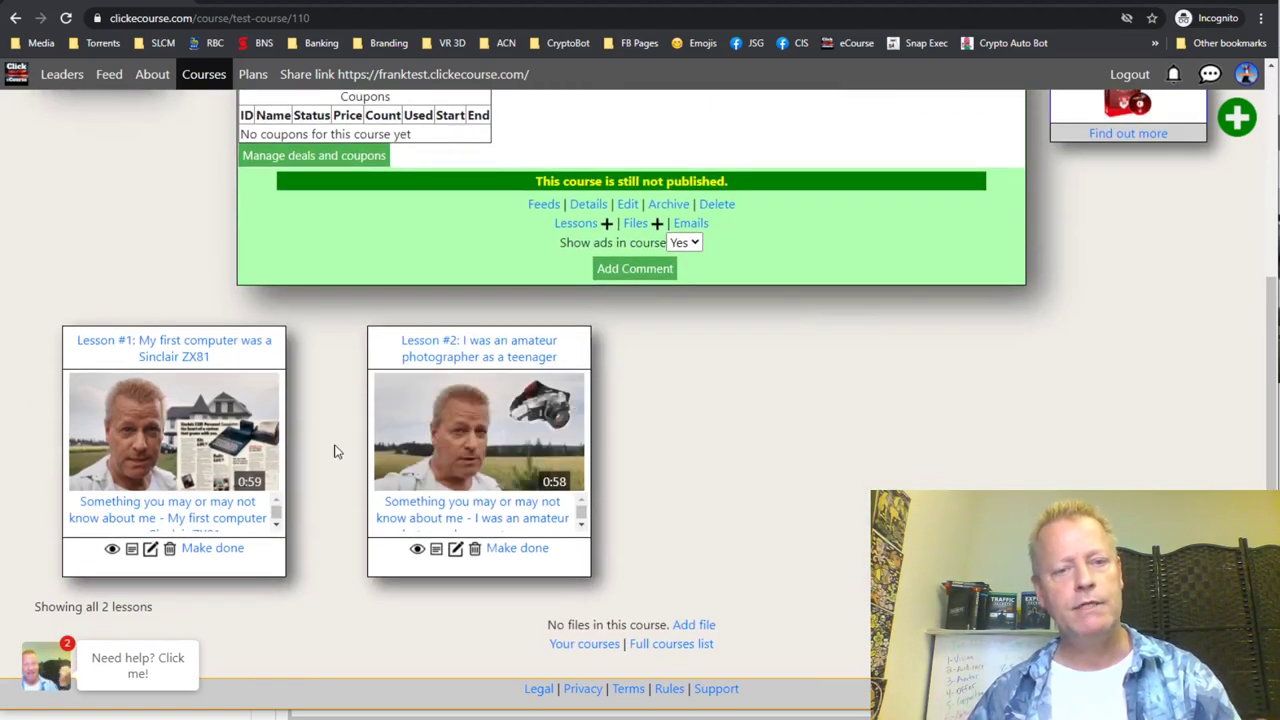
pyautogui.scroll(3, 778, 330)
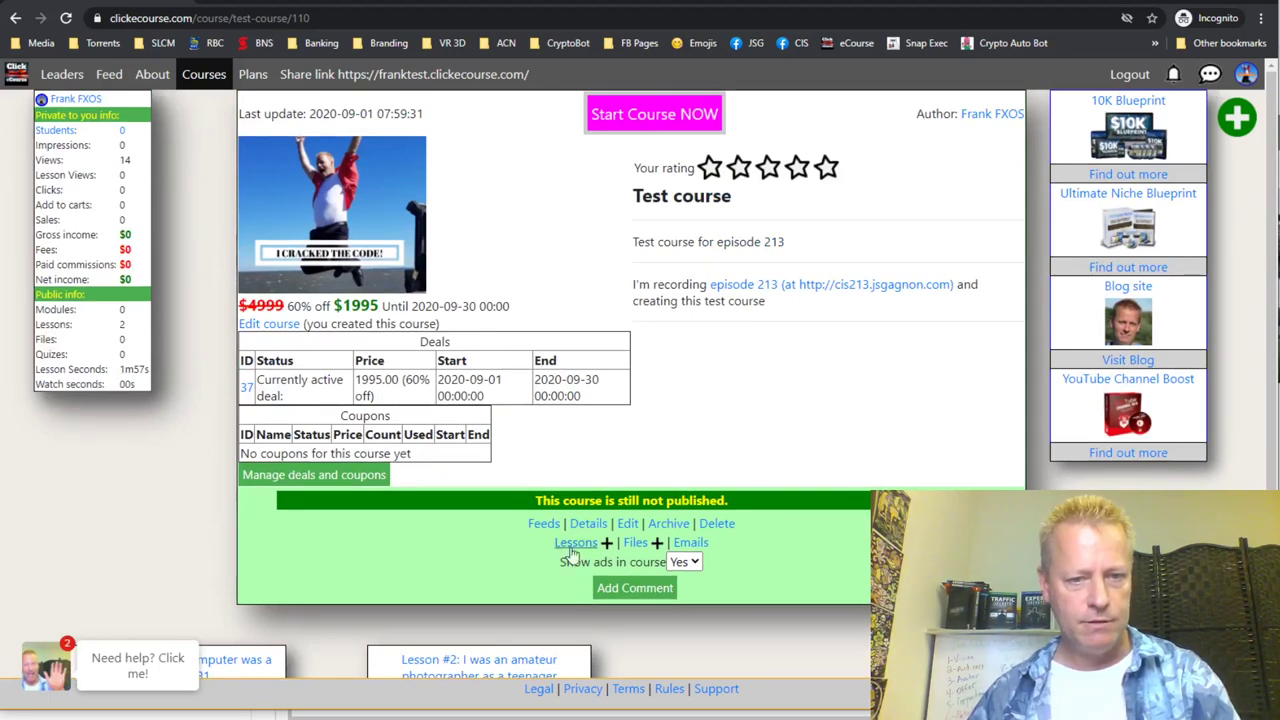
# - Rename Test course to 'Something you might not know bout me', extend the summary about YouTube videos, and save
pyautogui.click(626, 523)
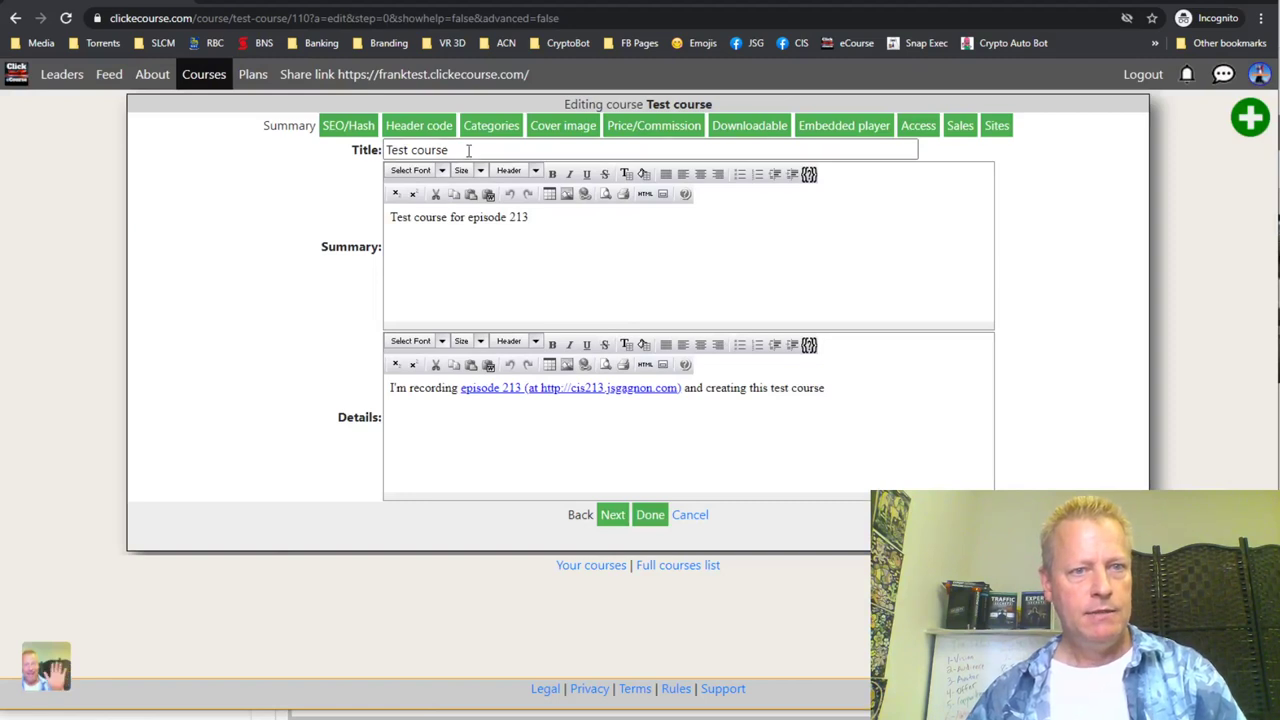
pyautogui.moveTo(448, 150); pyautogui.dragTo(322, 168)
pyautogui.write('Something you might')
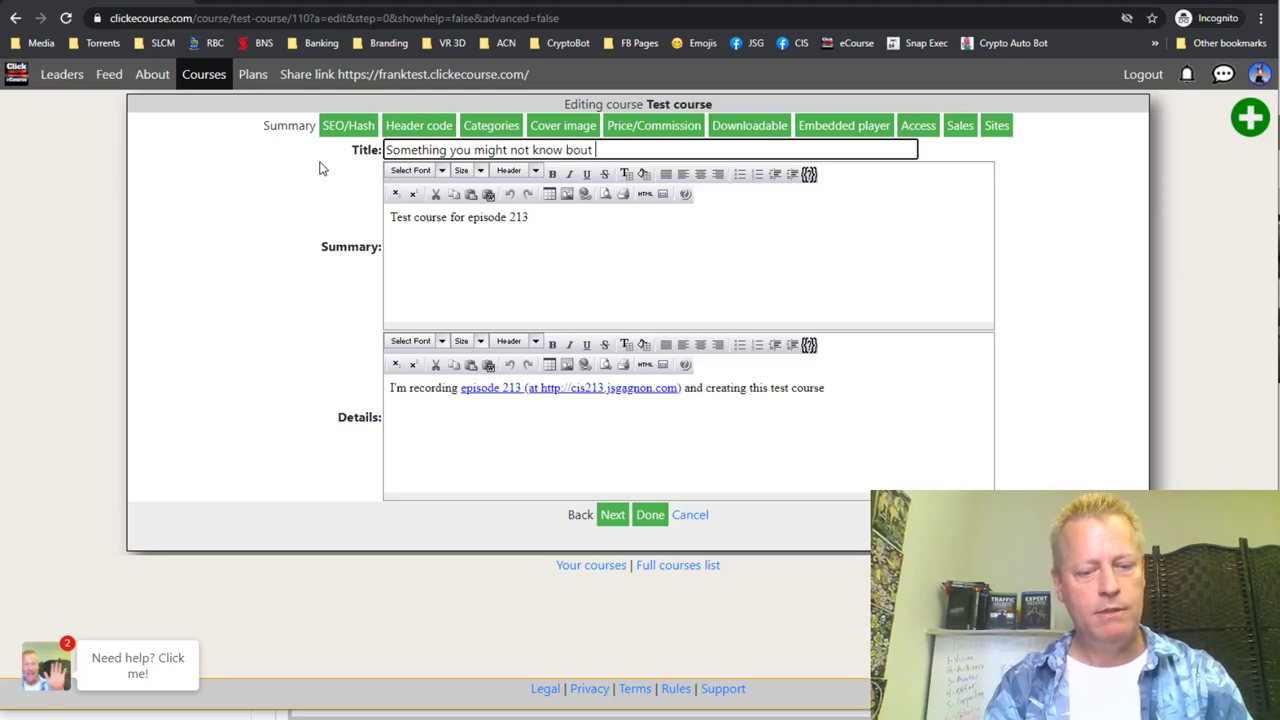
pyautogui.click(484, 217)
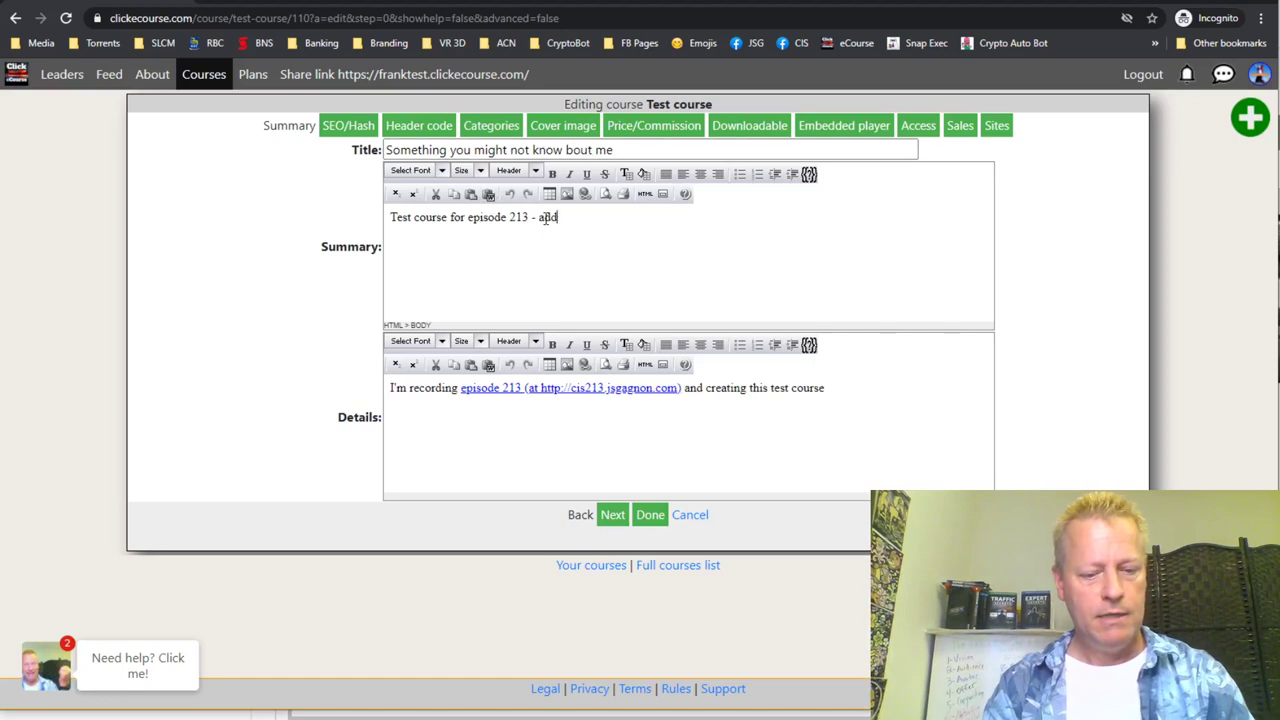
pyautogui.write('from YouTube that are about me')
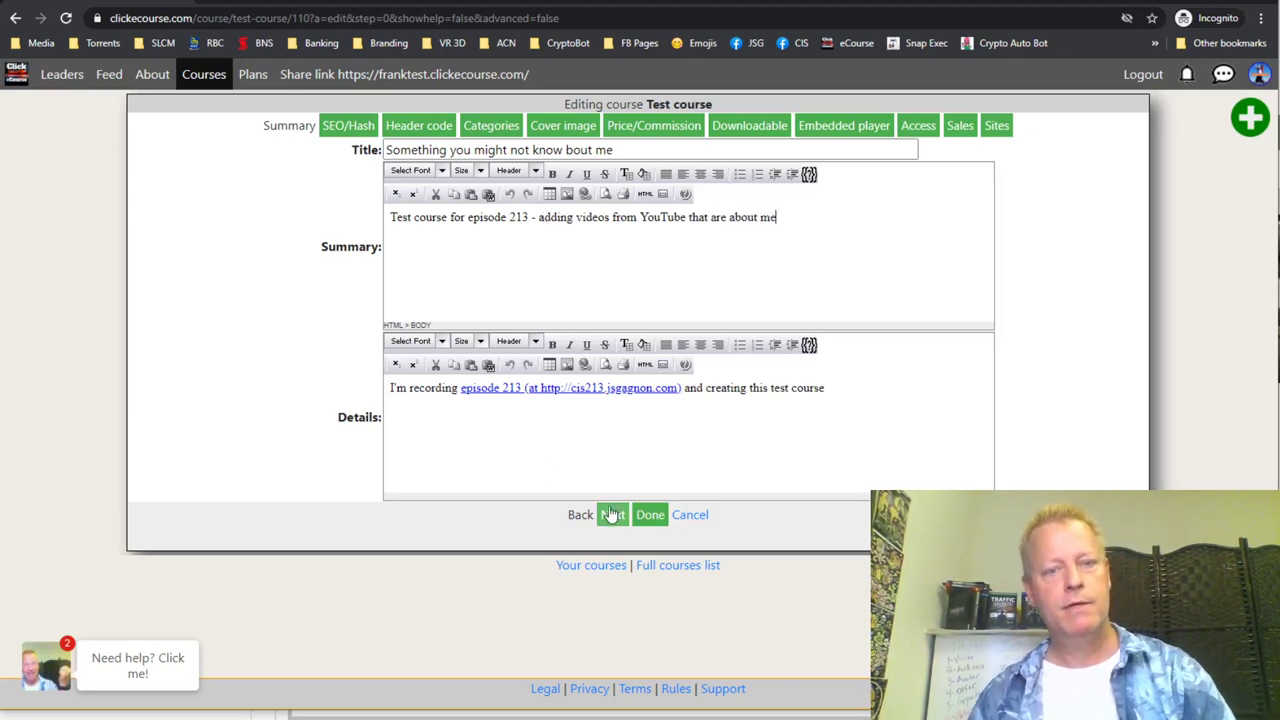
pyautogui.click(612, 516)
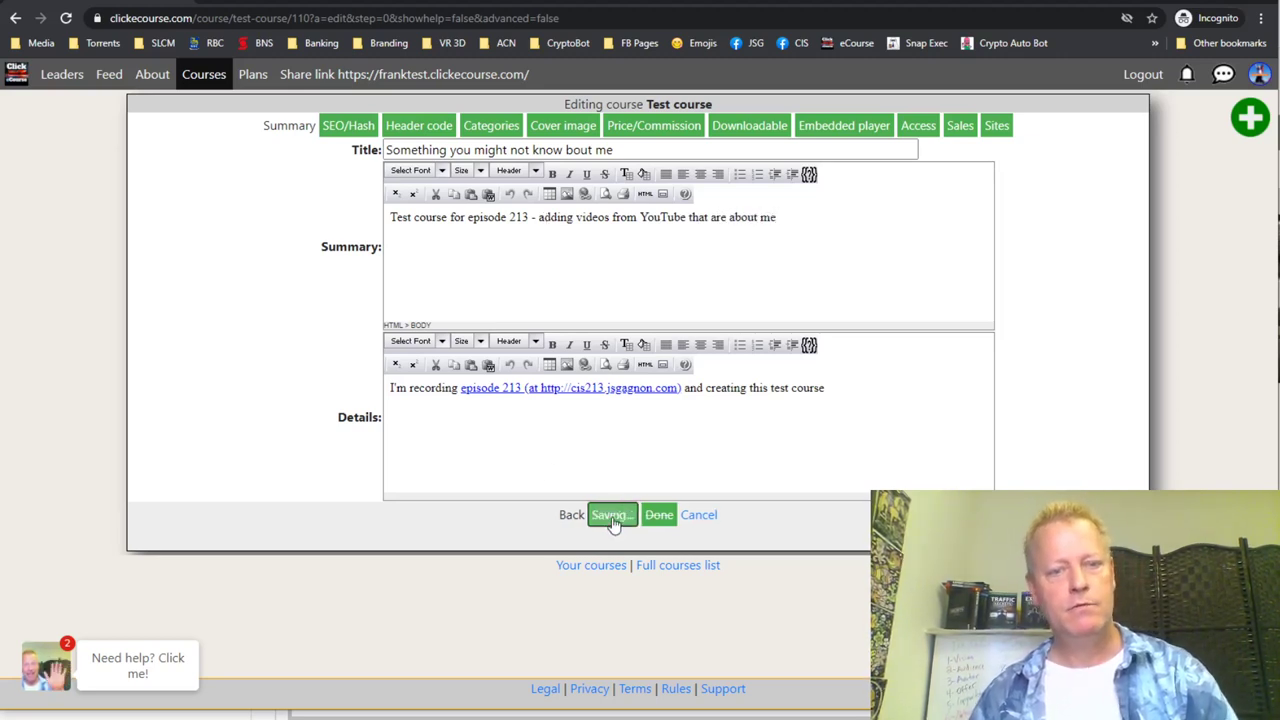
pyautogui.click(651, 419)
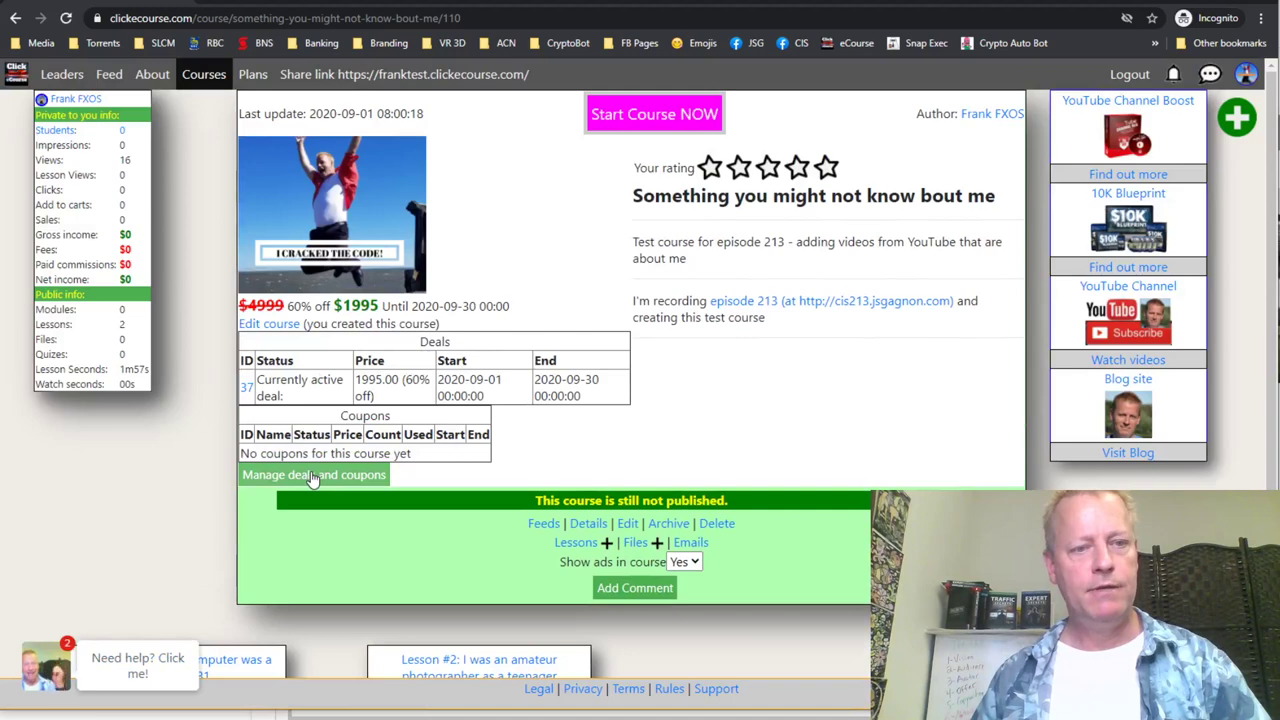
# - Try a new deal with price 0 and the start time removed; dismiss the missing-parameters error
pyautogui.click(314, 474)
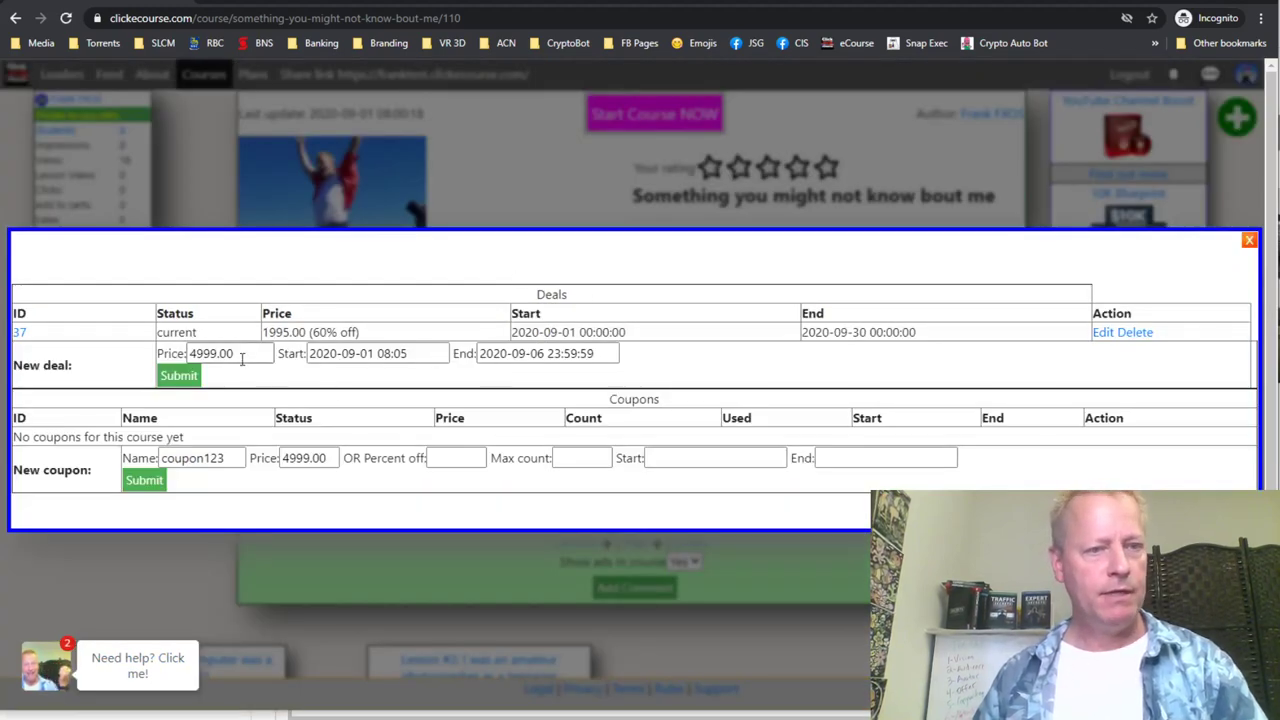
pyautogui.moveTo(241, 360); pyautogui.dragTo(103, 394)
pyautogui.write('0')
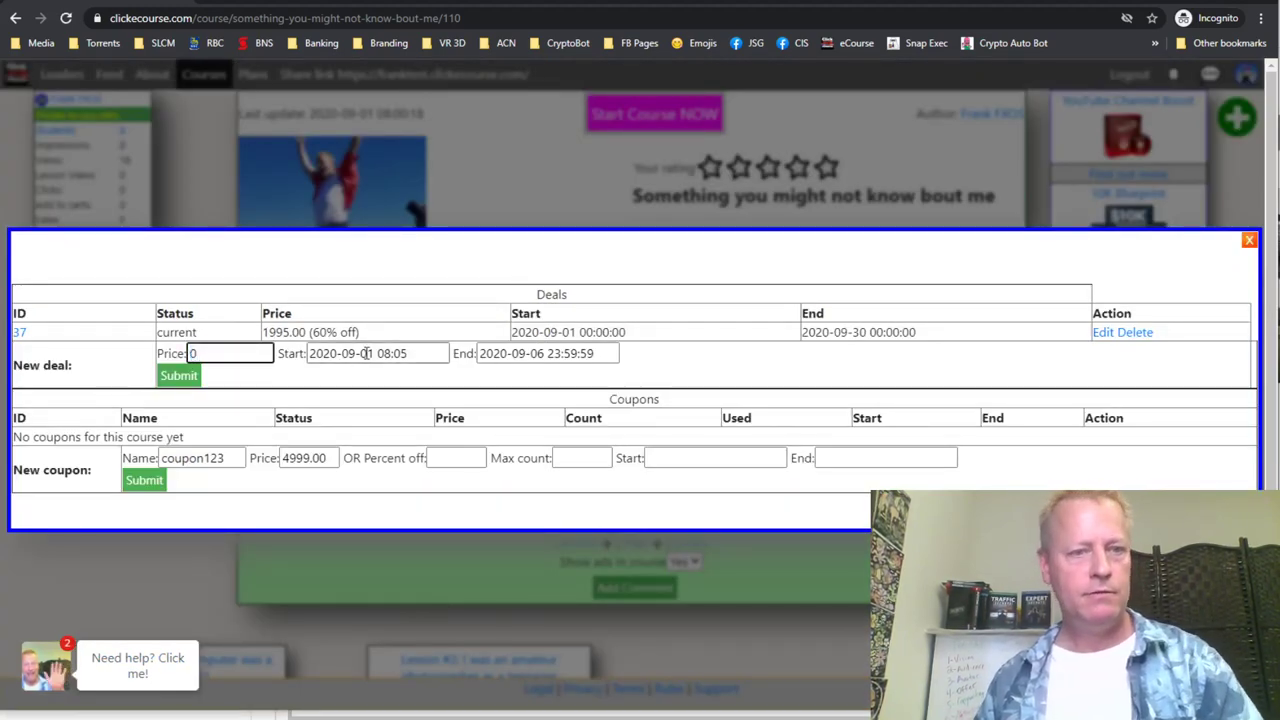
pyautogui.moveTo(374, 353); pyautogui.dragTo(663, 340)
pyautogui.press('BackSpace')
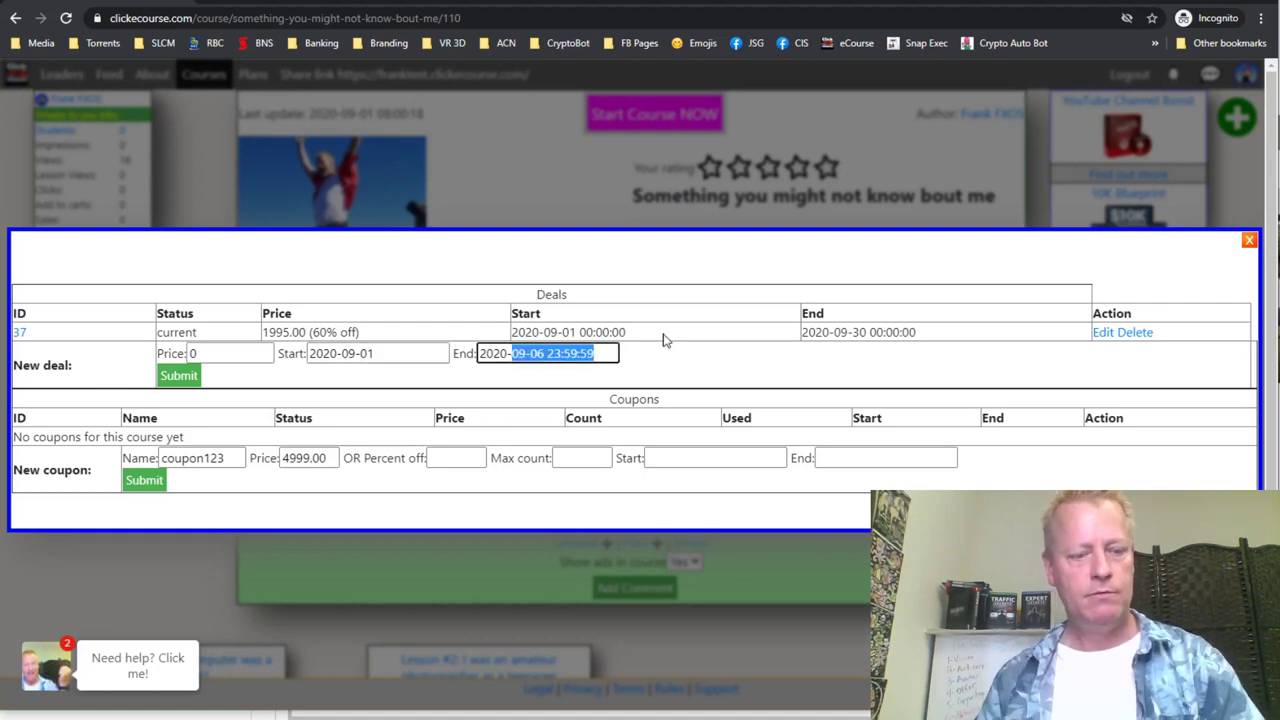
pyautogui.write('12-31')
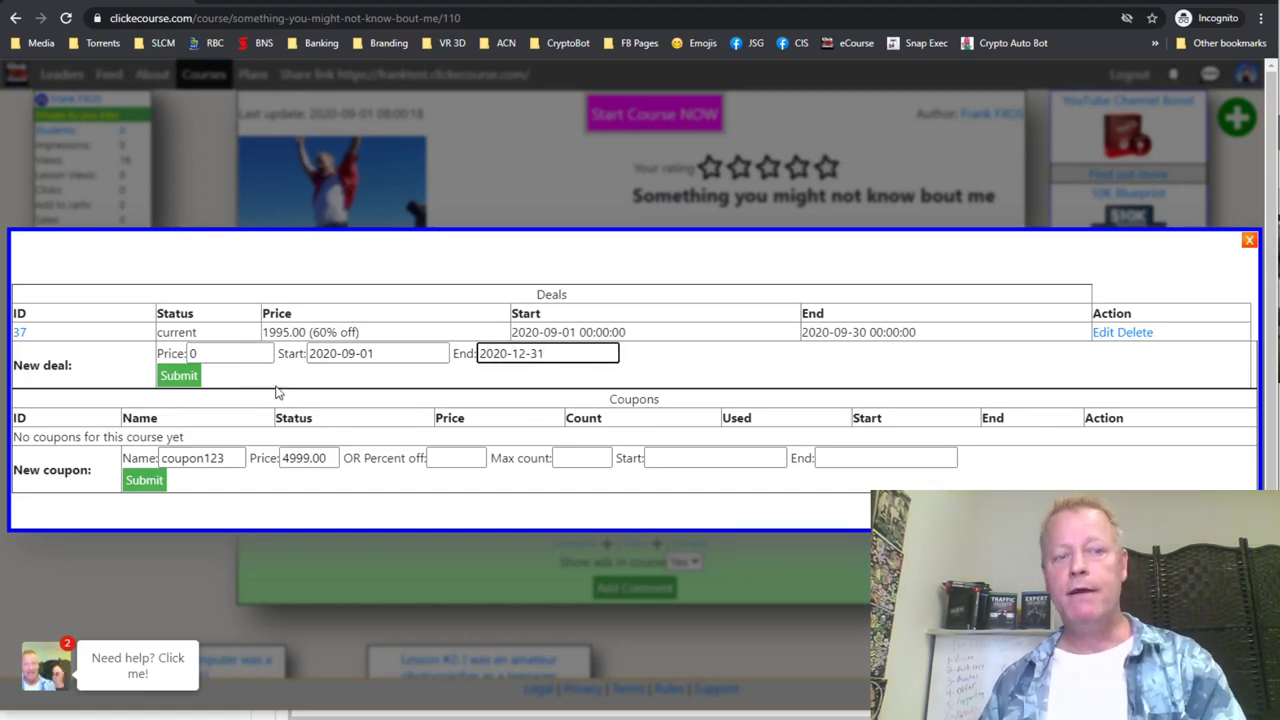
pyautogui.click(178, 375)
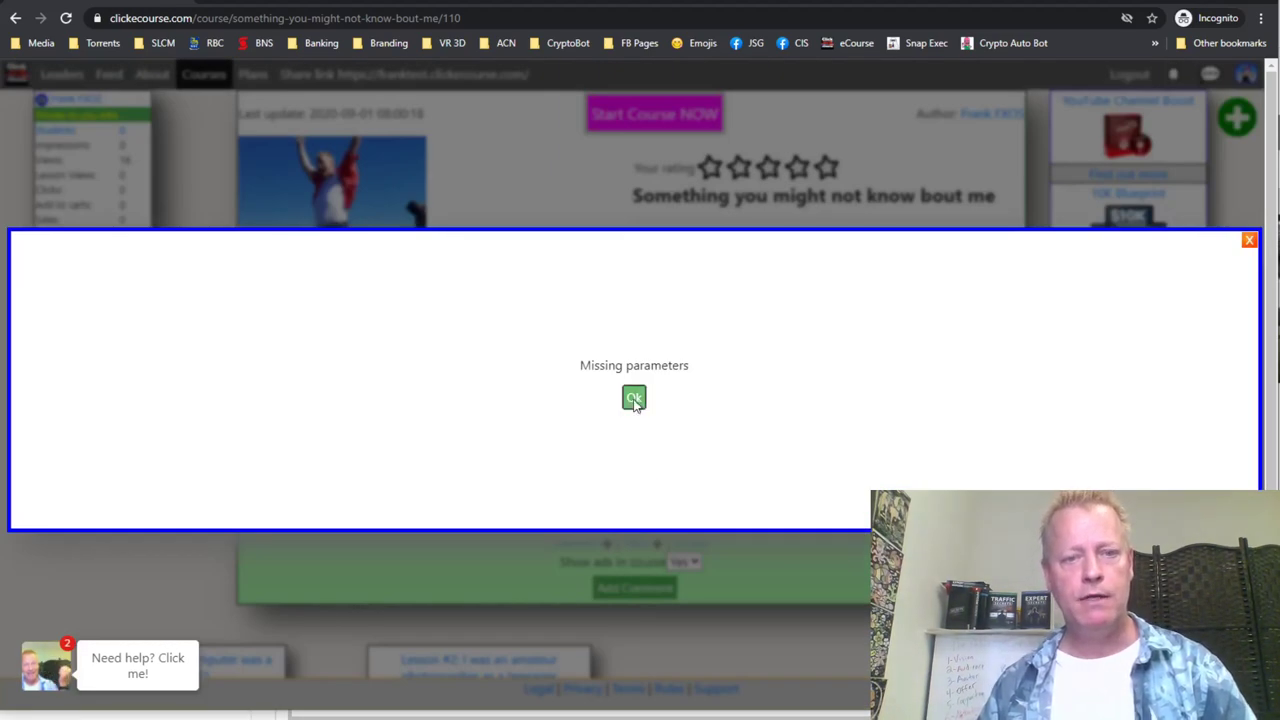
pyautogui.click(634, 399)
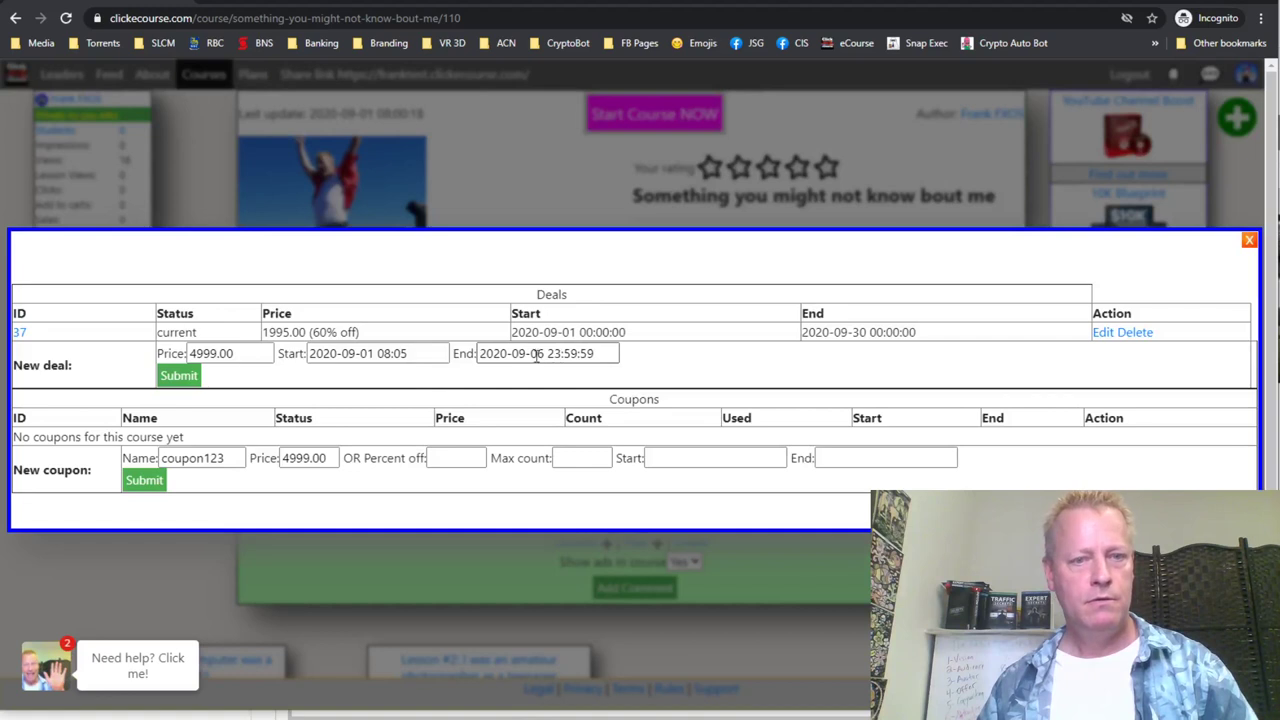
# - Set the end date to 12-31, change the 4999.00 price to 0, resubmit, dismissing the error again
pyautogui.moveTo(514, 357); pyautogui.dragTo(668, 373)
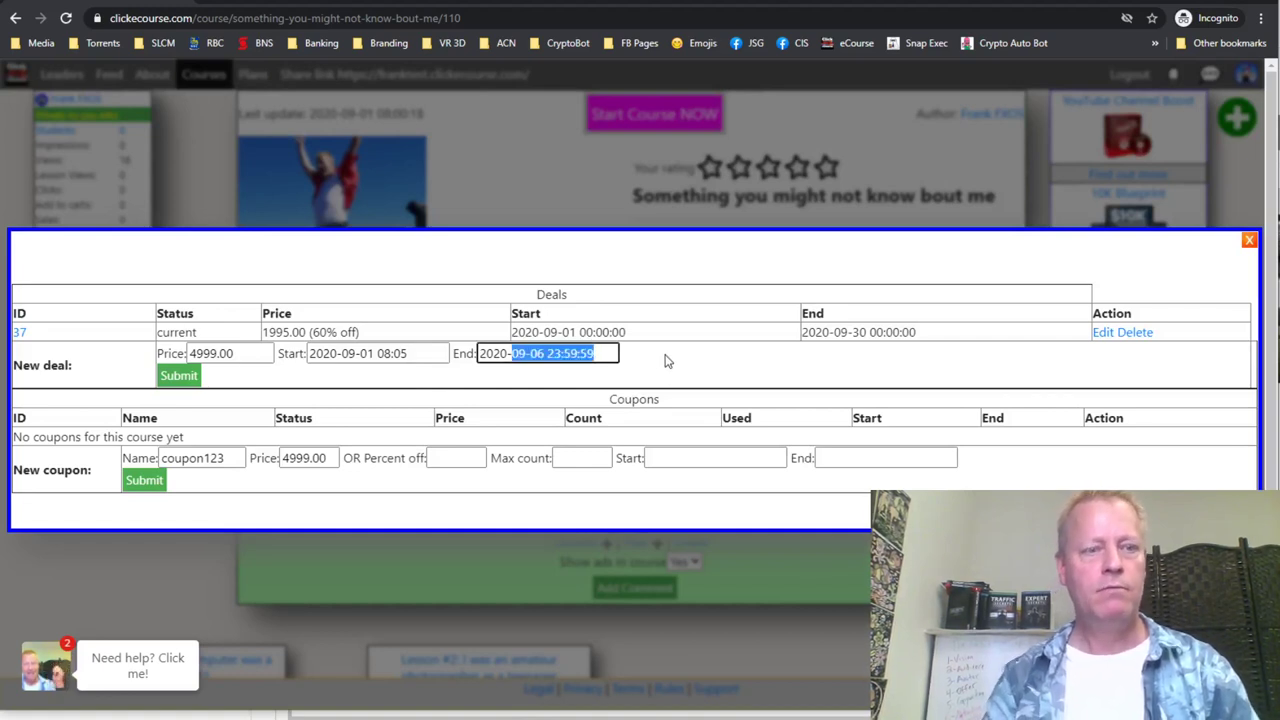
pyautogui.write('12')
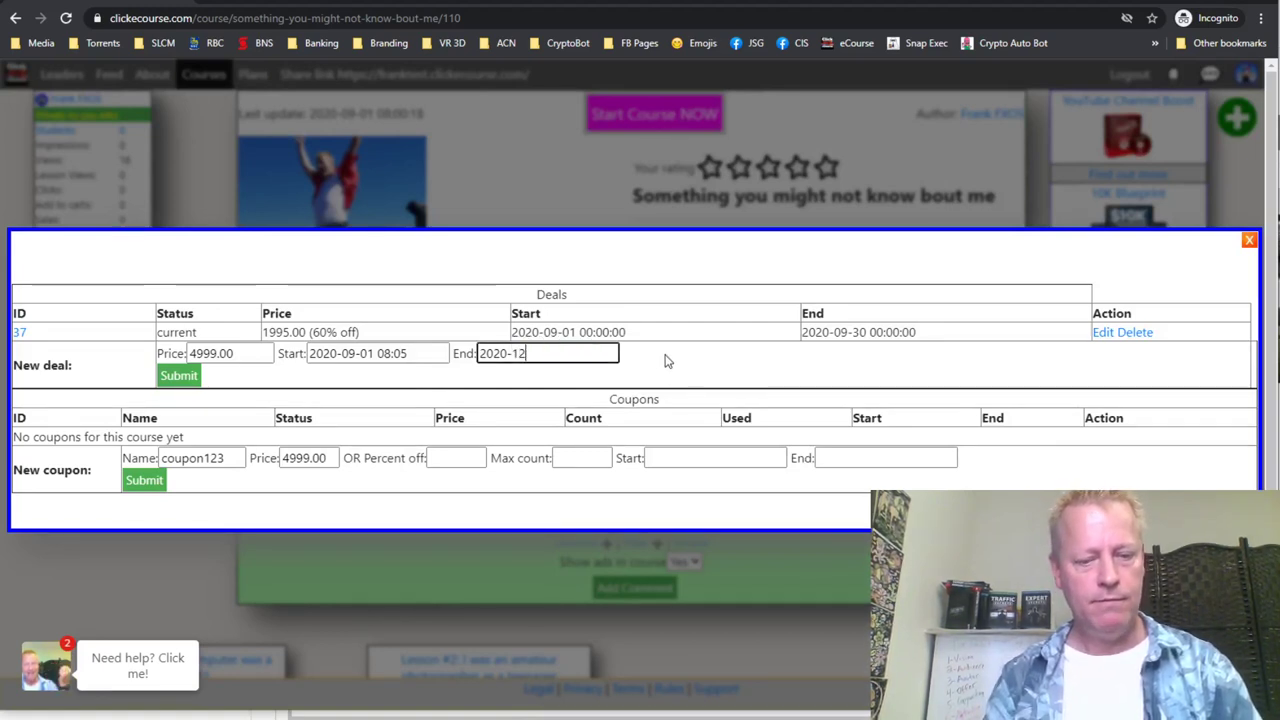
pyautogui.write('-31')
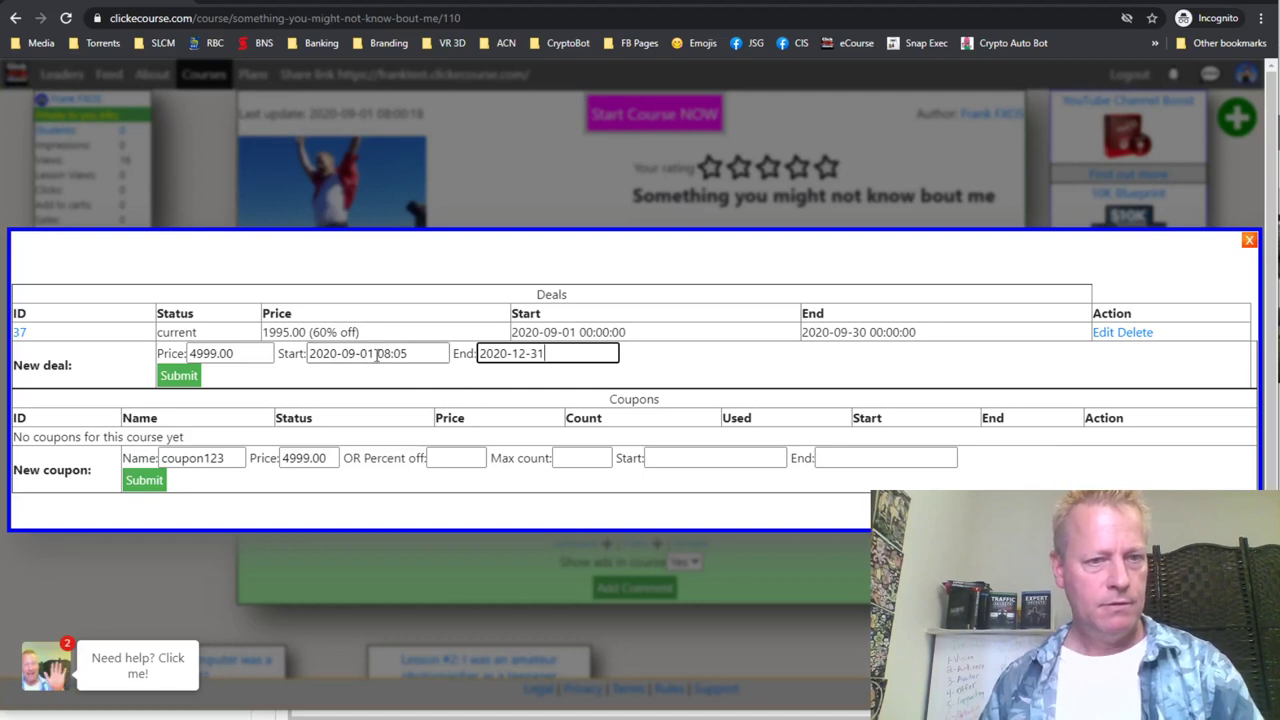
pyautogui.moveTo(373, 356); pyautogui.dragTo(513, 338)
pyautogui.press('BackSpace')
pyautogui.moveTo(236, 360); pyautogui.dragTo(140, 372)
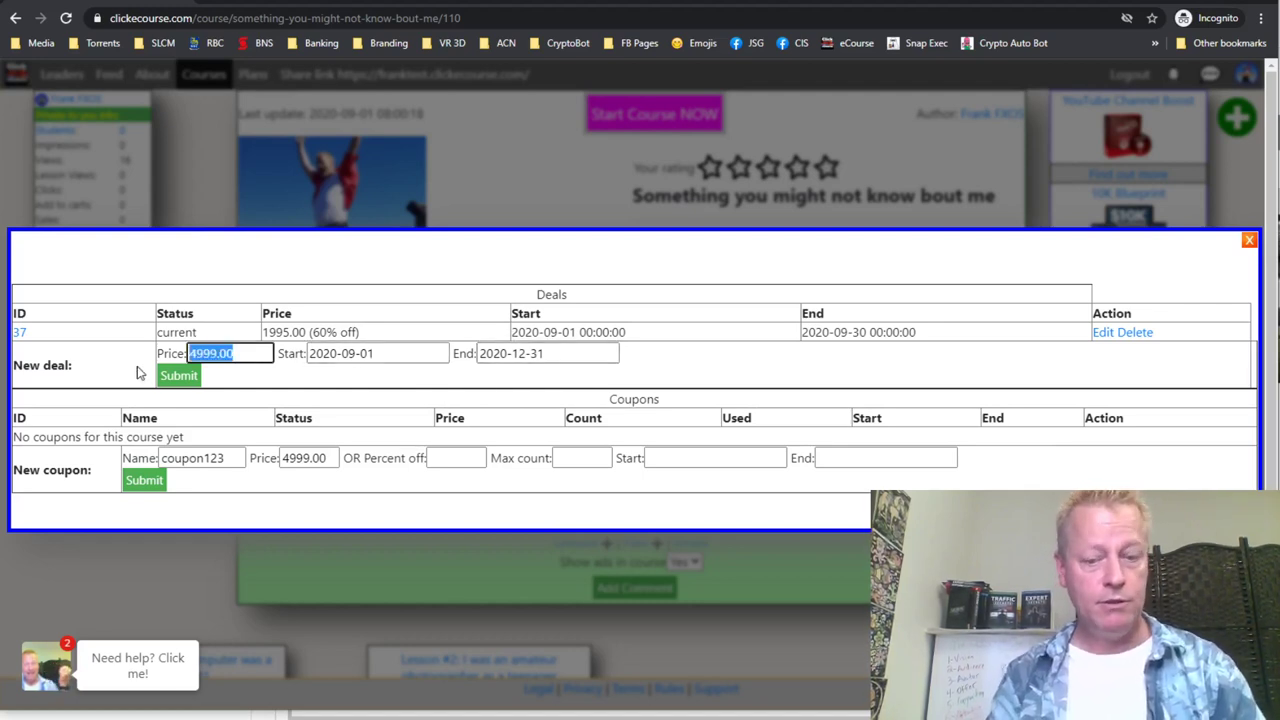
pyautogui.write('0')
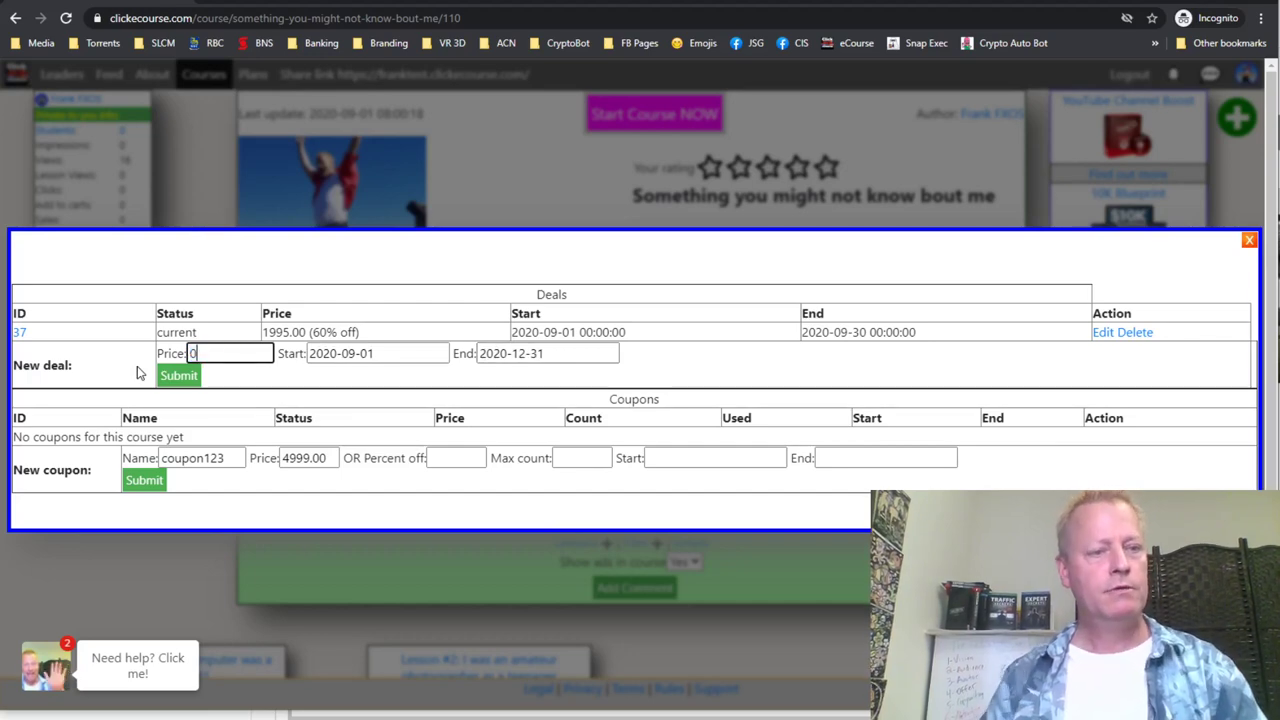
pyautogui.click(181, 376)
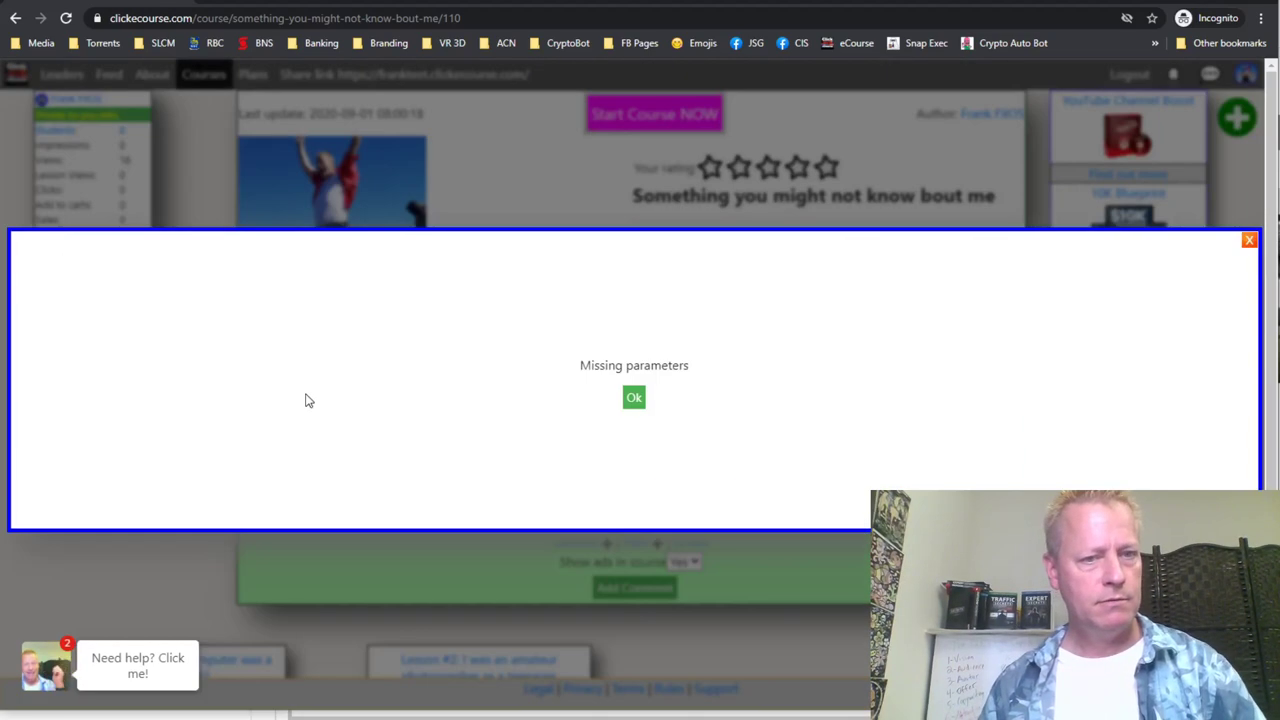
pyautogui.click(634, 397)
# - Re-enter the price, strip the 08:05 start time, correct the end date and submit the free deal
pyautogui.moveTo(258, 353); pyautogui.dragTo(126, 380)
pyautogui.write('1')
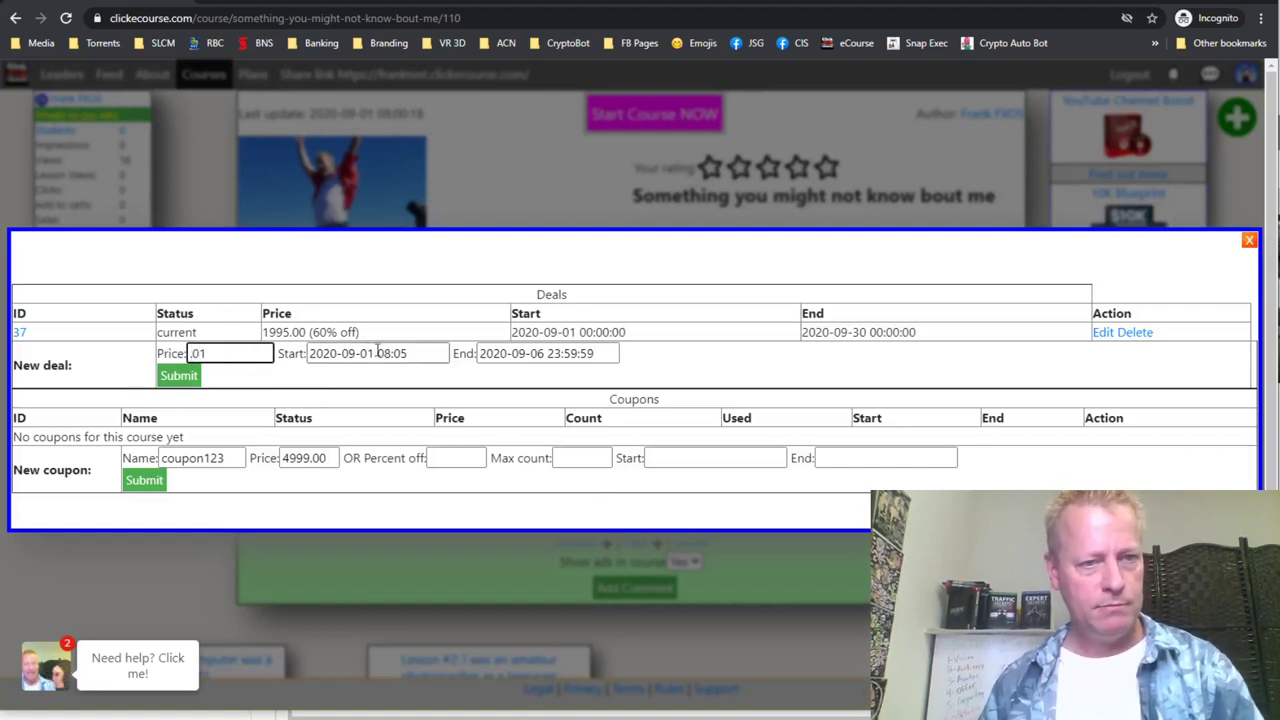
pyautogui.moveTo(377, 353); pyautogui.dragTo(475, 352)
pyautogui.press('BackSpace')
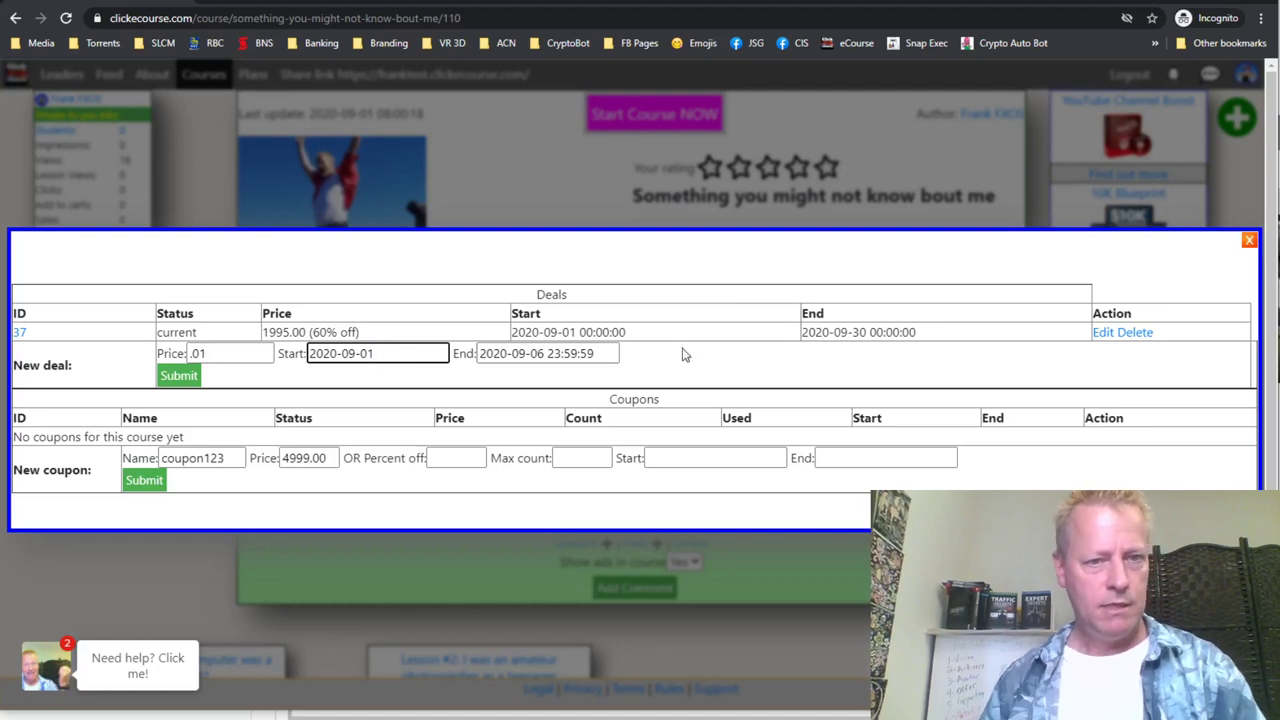
pyautogui.moveTo(512, 353); pyautogui.dragTo(580, 353)
pyautogui.write('12-31')
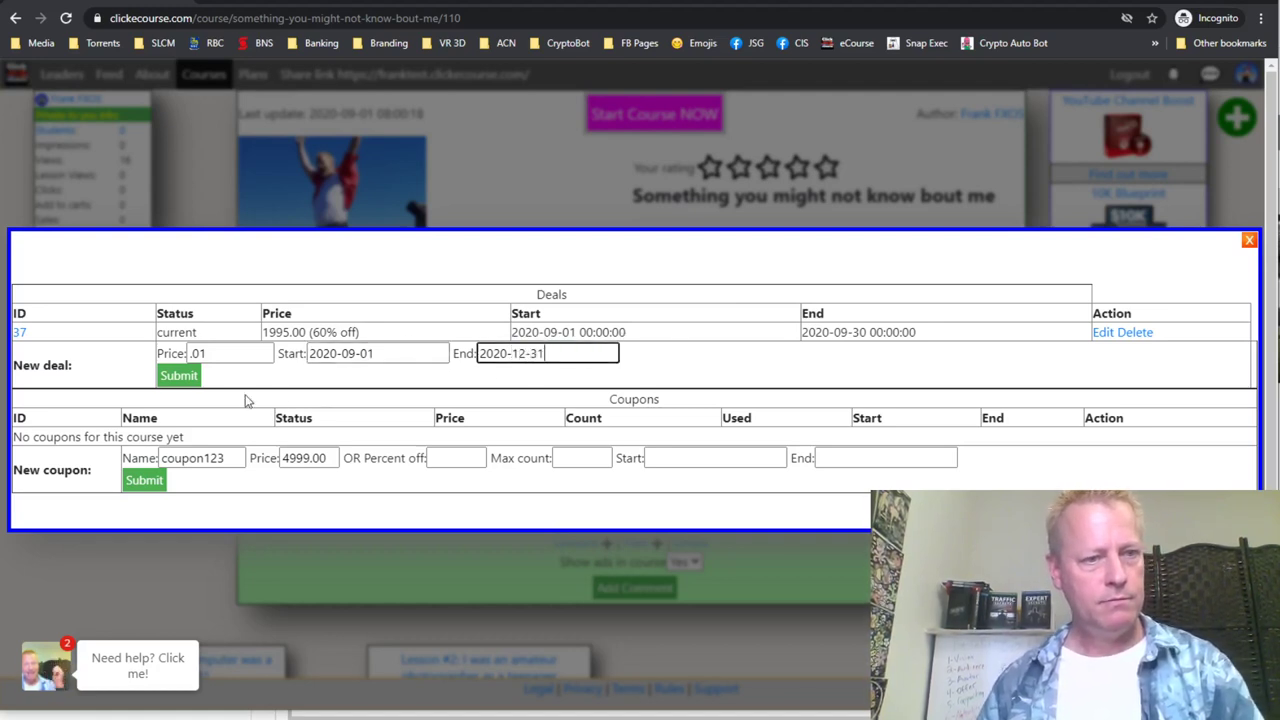
pyautogui.click(200, 355)
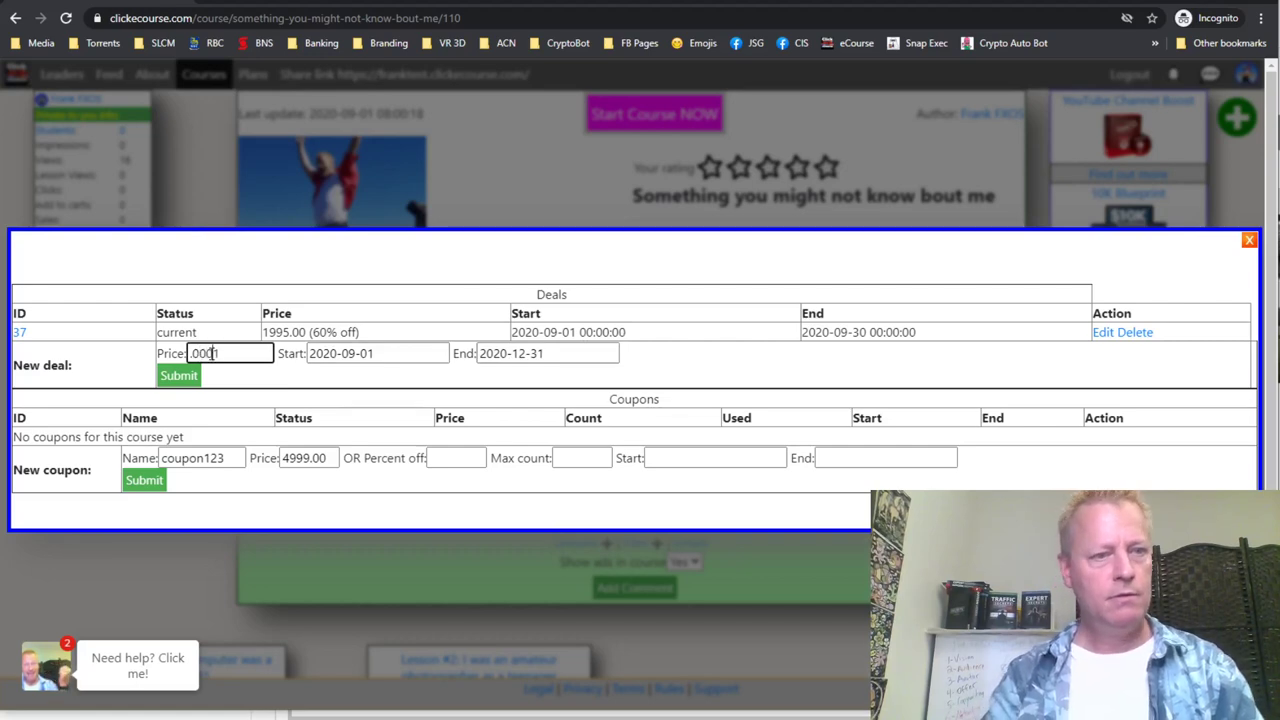
pyautogui.click(180, 376)
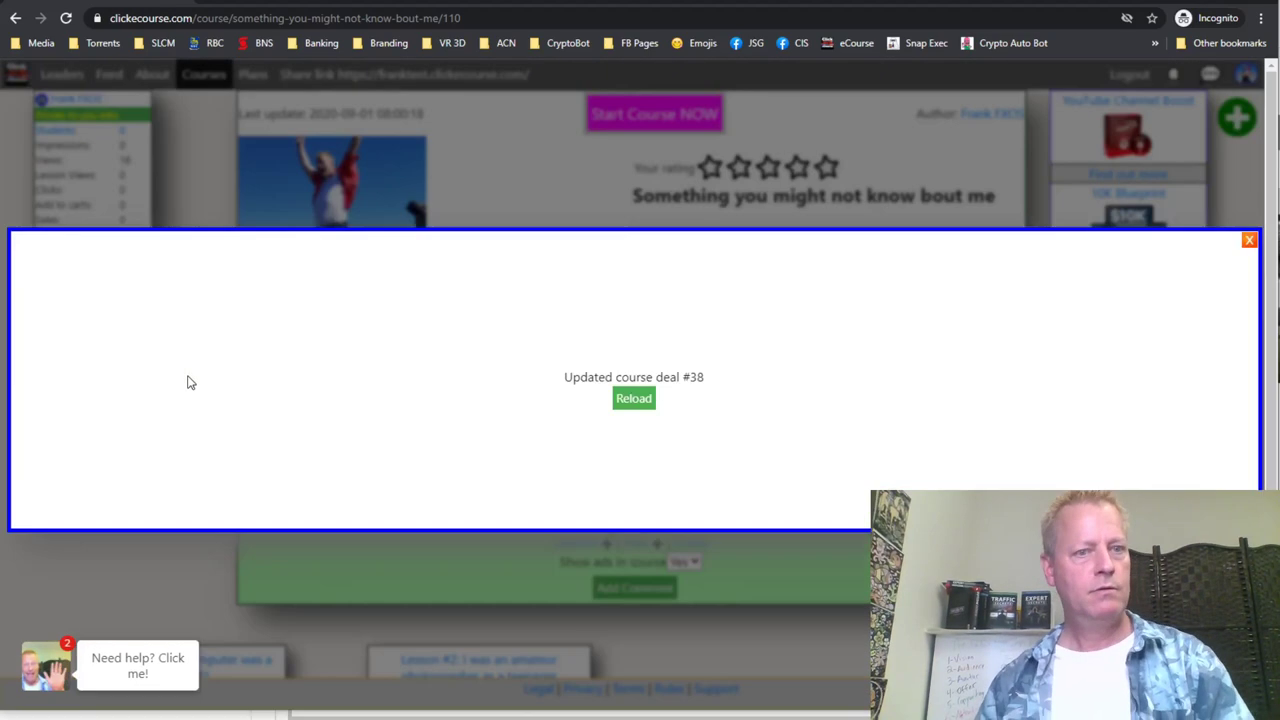
# - Reload the deals list, check deal 38's 2020-09-01 to 2020-12-31 dates, and close the window
pyautogui.click(646, 397)
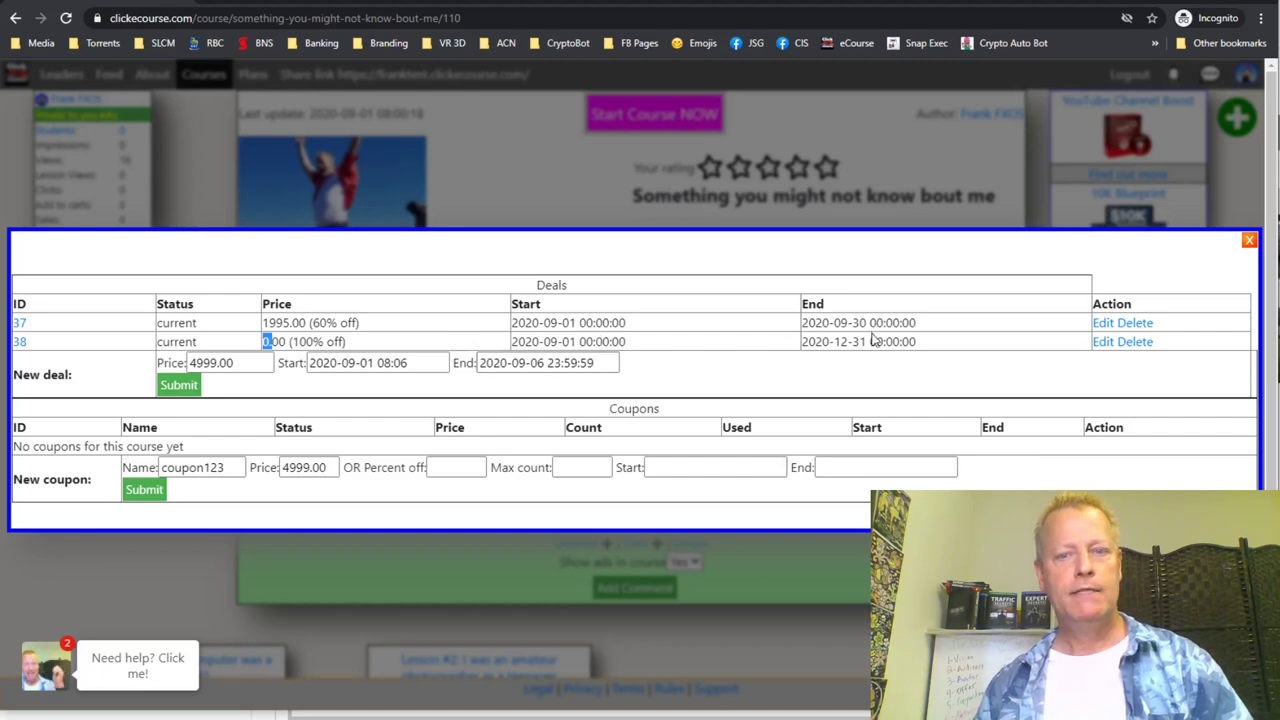
pyautogui.moveTo(866, 341); pyautogui.dragTo(805, 345)
pyautogui.moveTo(549, 341); pyautogui.dragTo(615, 342)
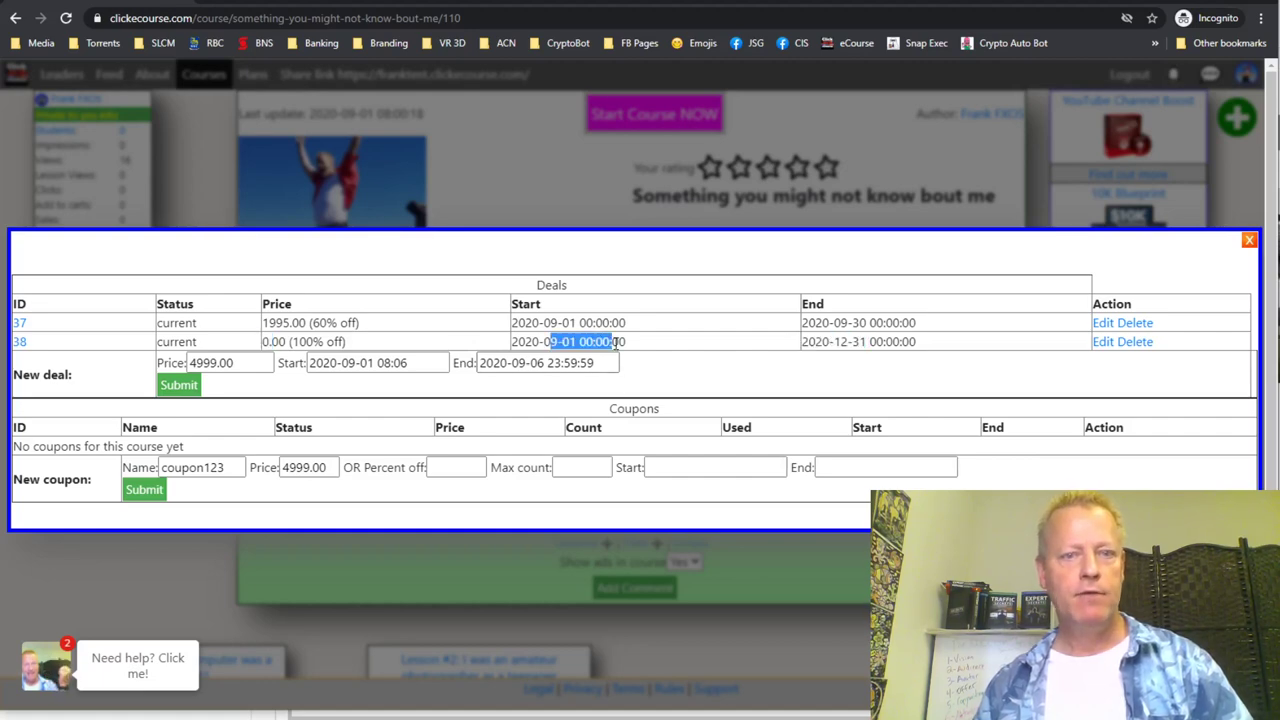
pyautogui.click(1249, 241)
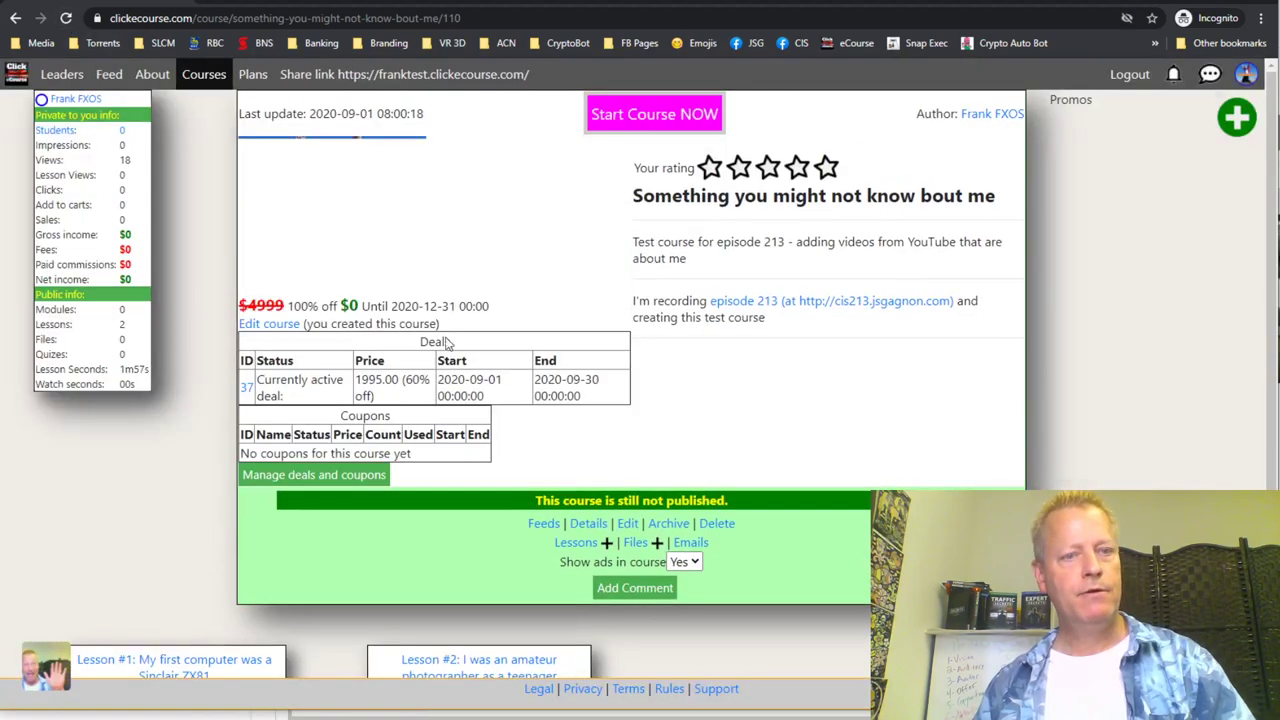
# - Delete the 60%-off deal 37 (1995.00) in Manage deals and coupons, keeping free deal 38
pyautogui.moveTo(341, 302); pyautogui.dragTo(400, 318)
pyautogui.click(518, 349)
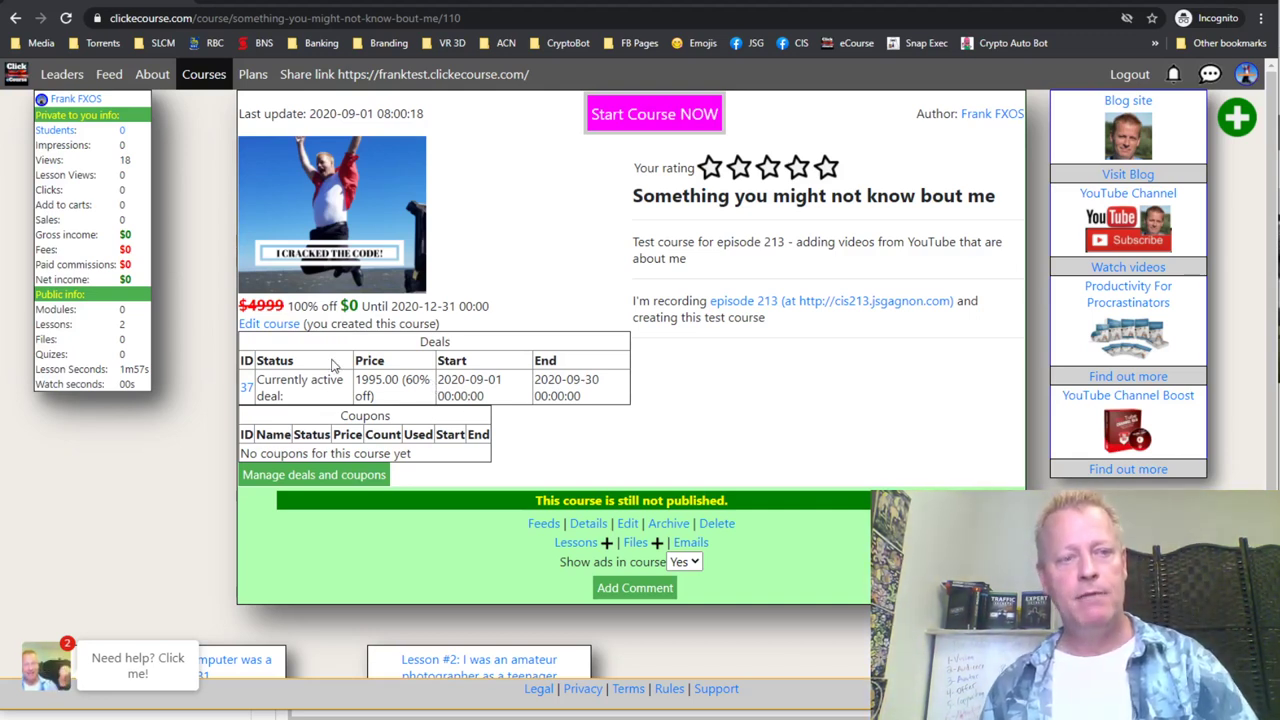
pyautogui.click(331, 480)
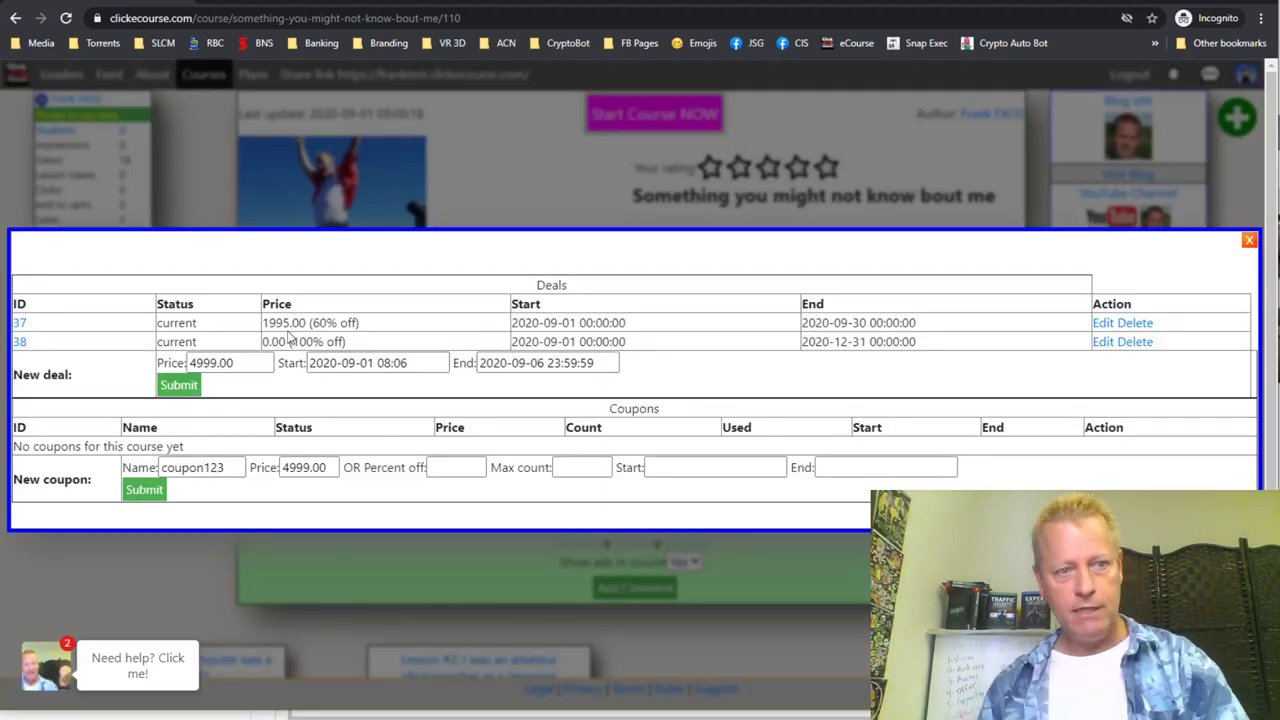
pyautogui.click(1137, 323)
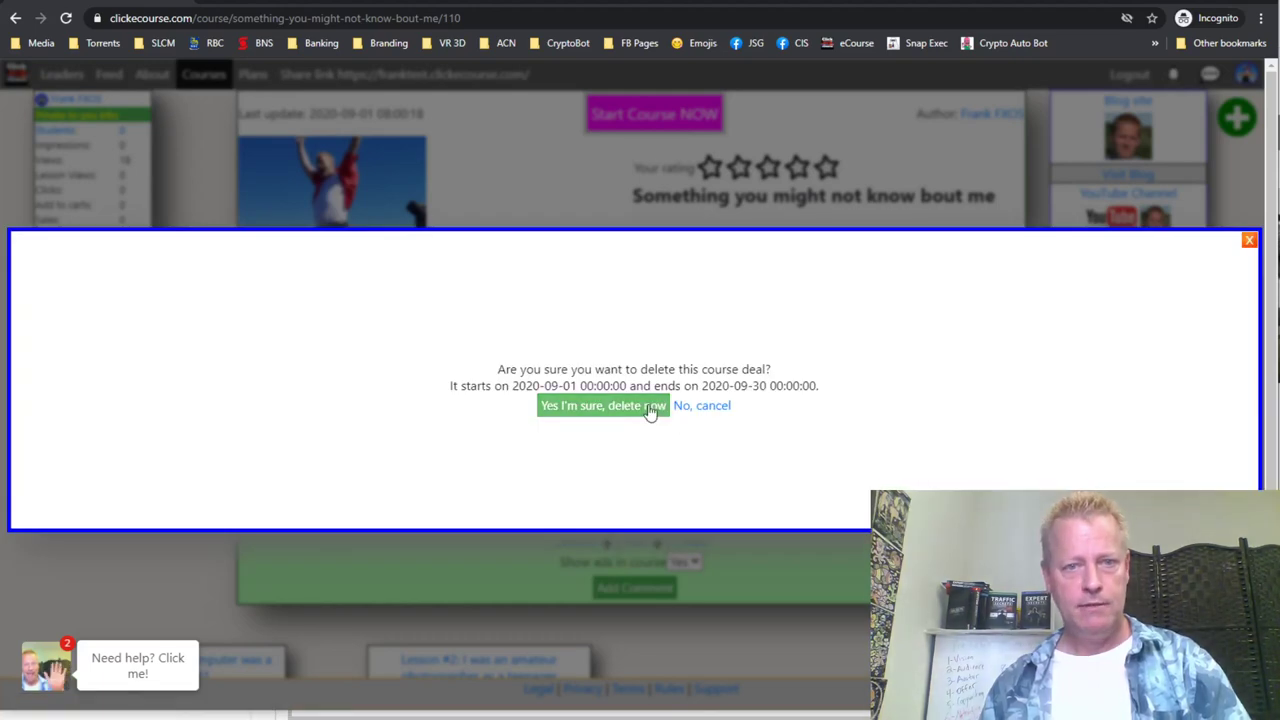
pyautogui.click(652, 408)
pyautogui.click(640, 400)
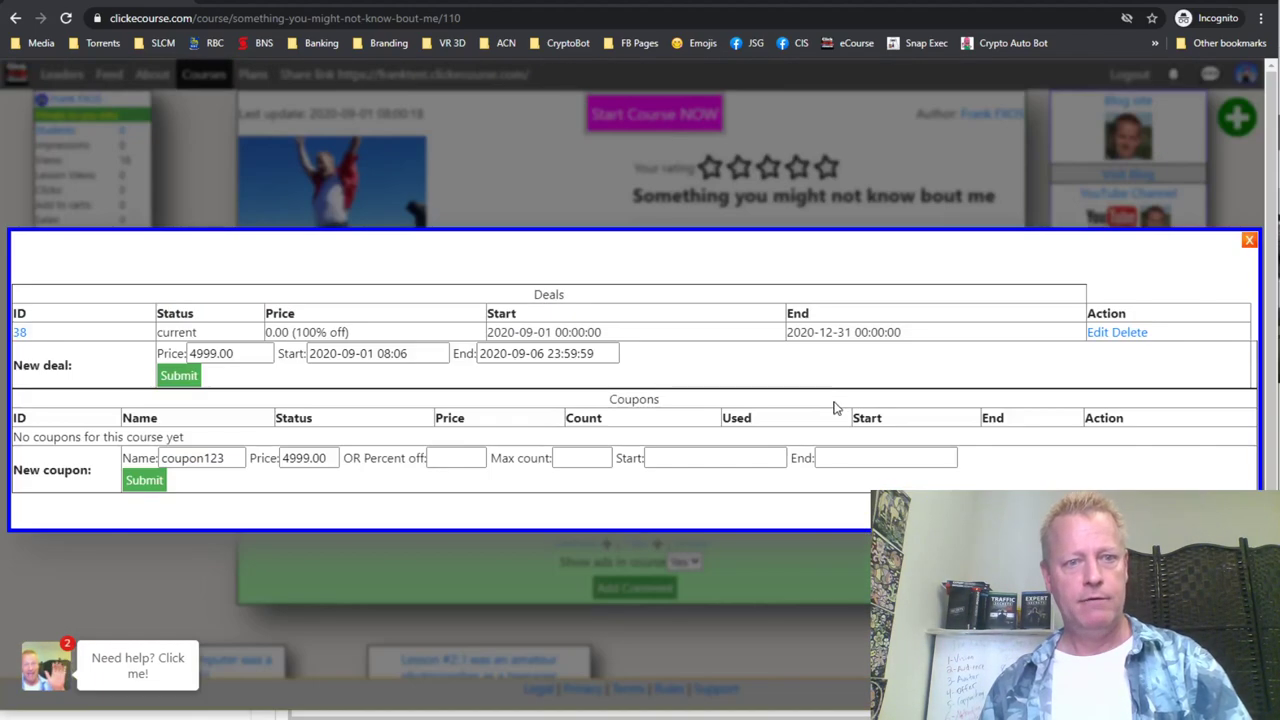
pyautogui.click(1249, 240)
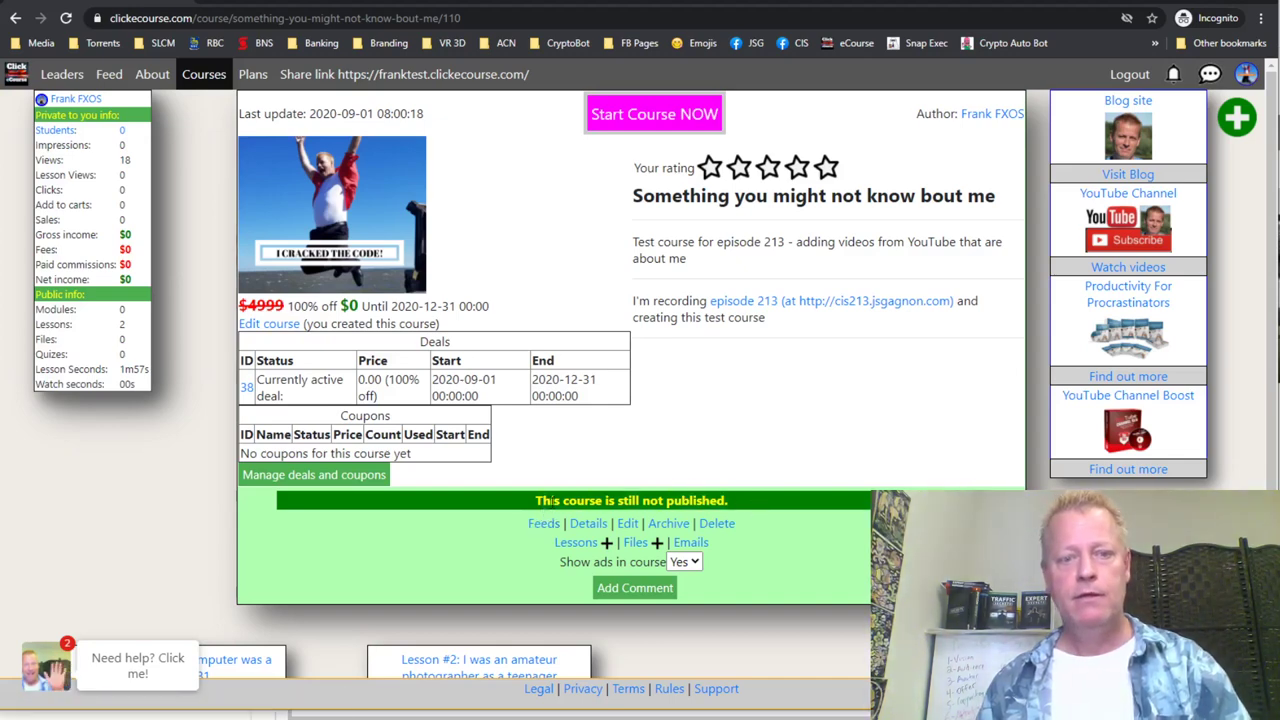
pyautogui.scroll(-3, 651, 401)
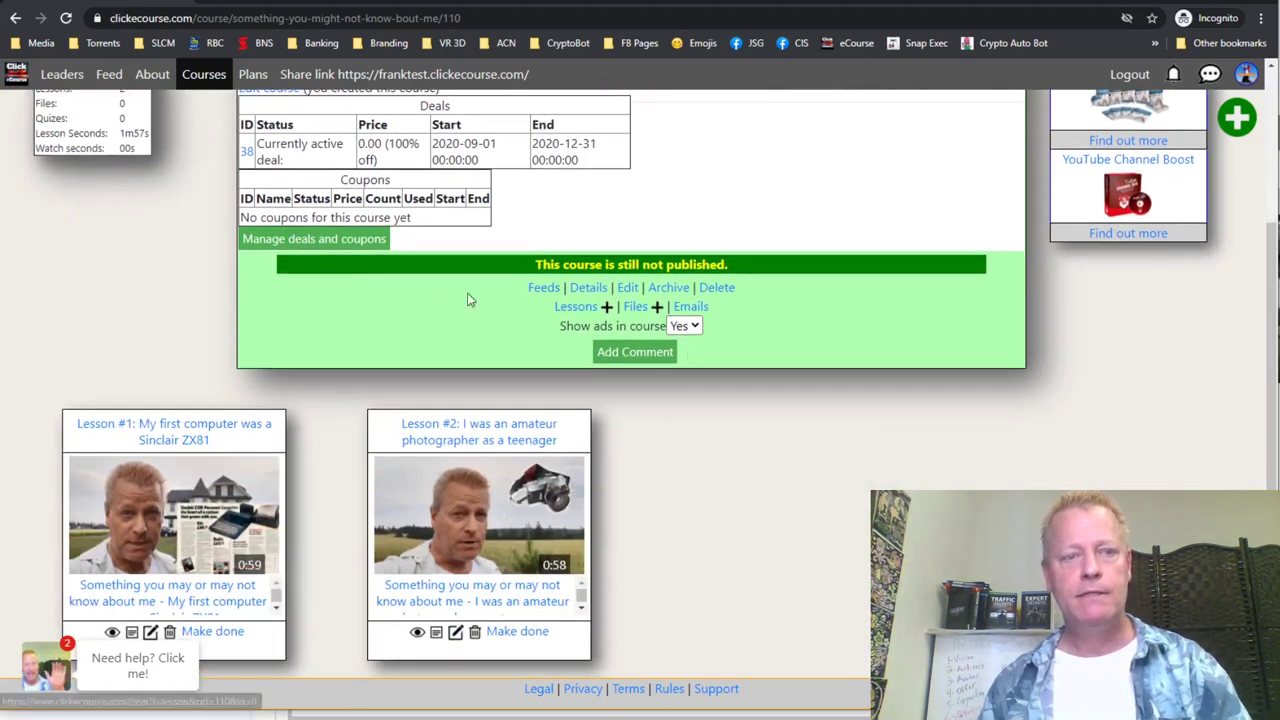
# - Set course access to 'Public: Anyone can see course details', accept the warning, and save
pyautogui.click(627, 288)
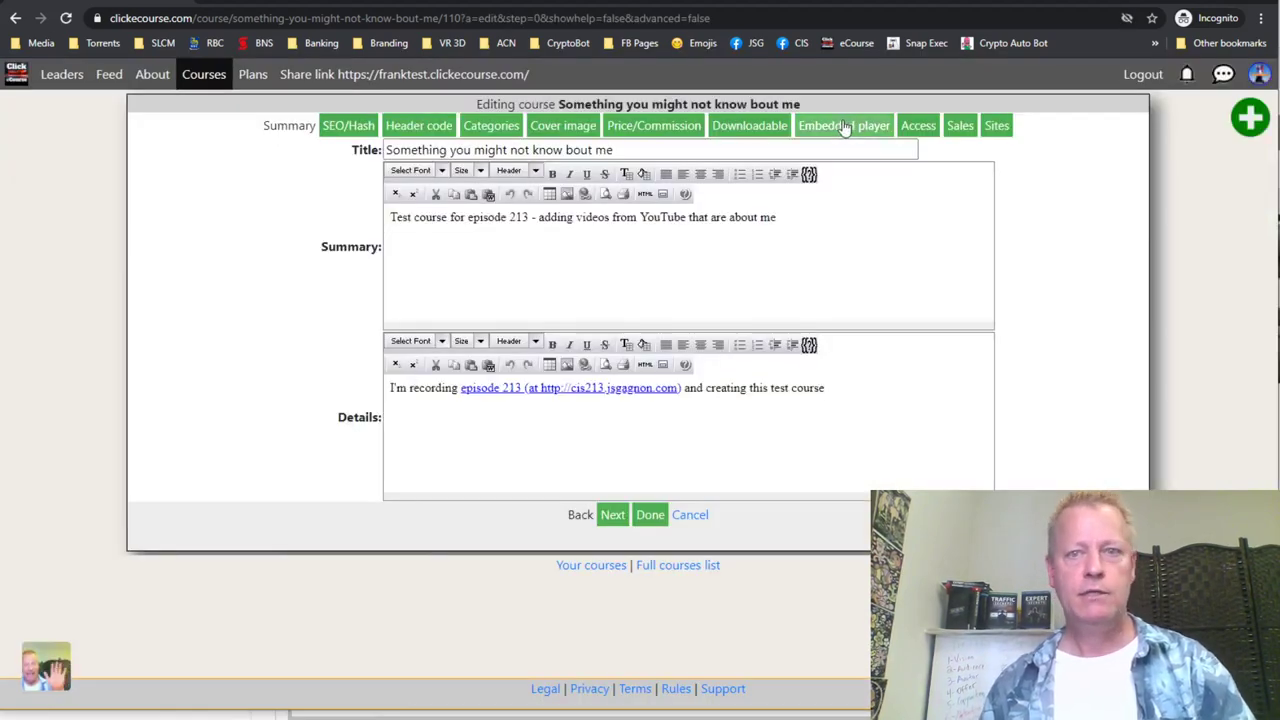
pyautogui.click(918, 126)
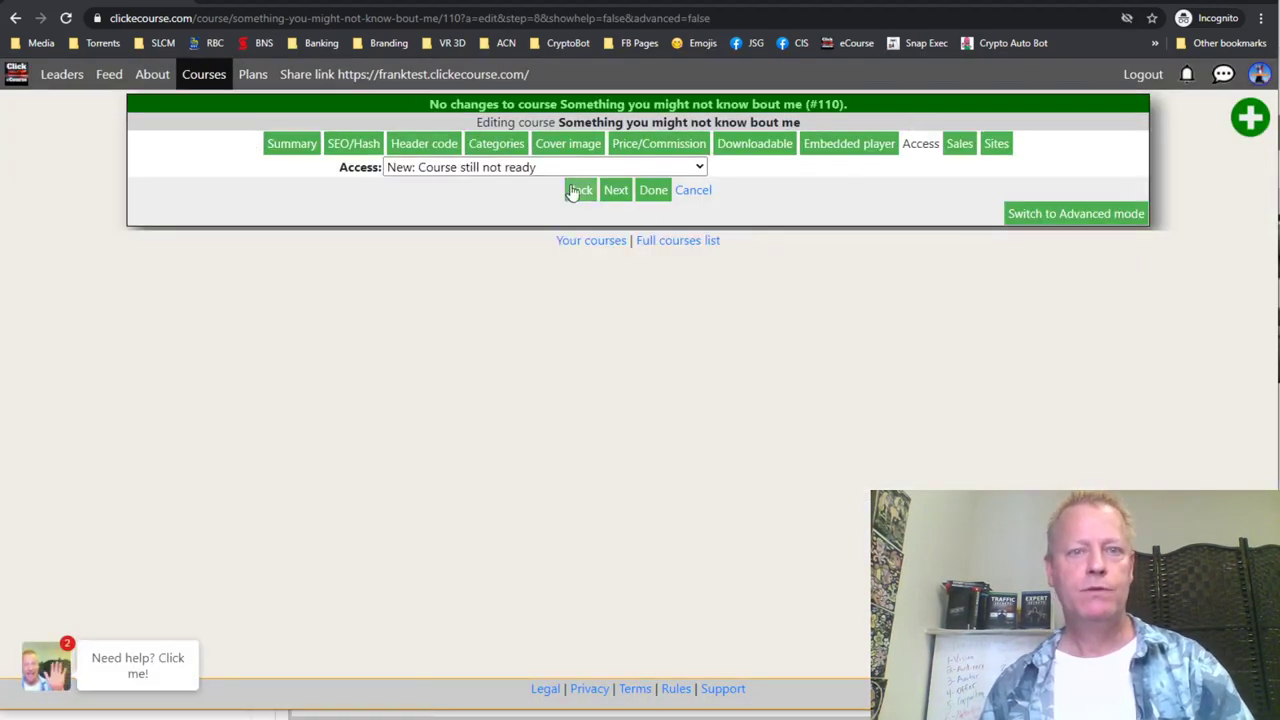
pyautogui.click(600, 167)
pyautogui.click(422, 190)
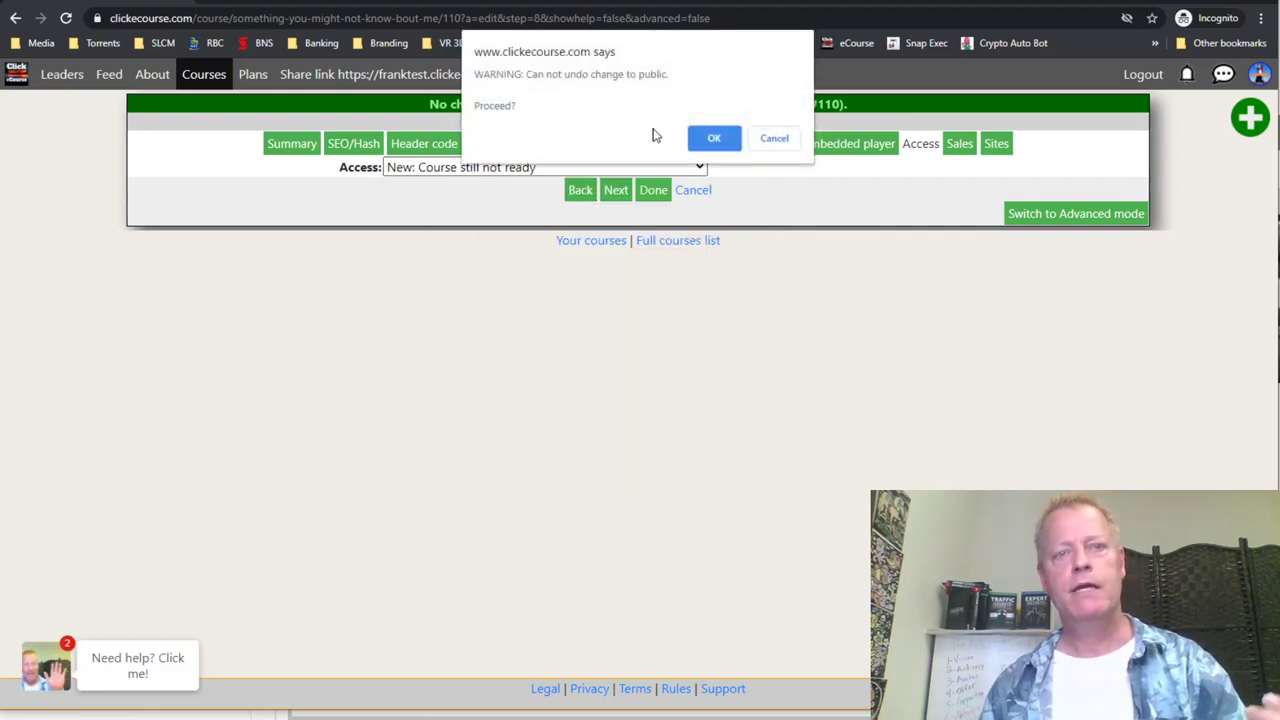
pyautogui.click(712, 139)
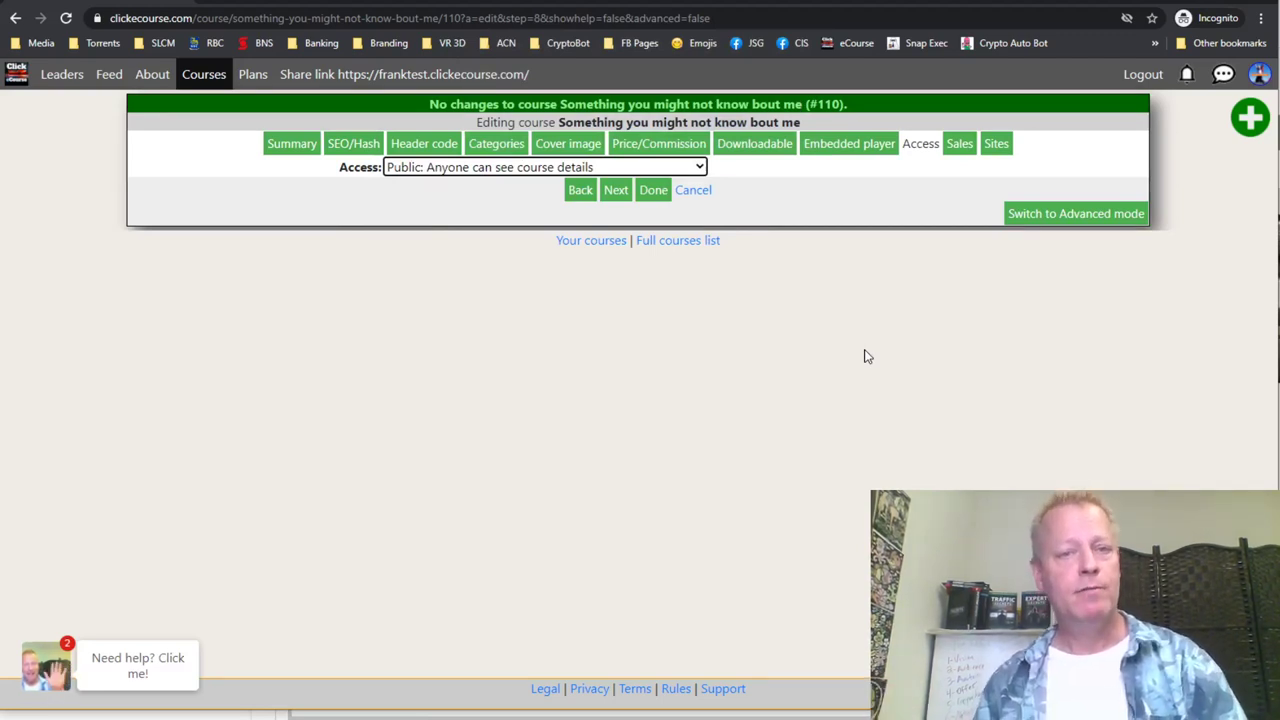
pyautogui.click(648, 196)
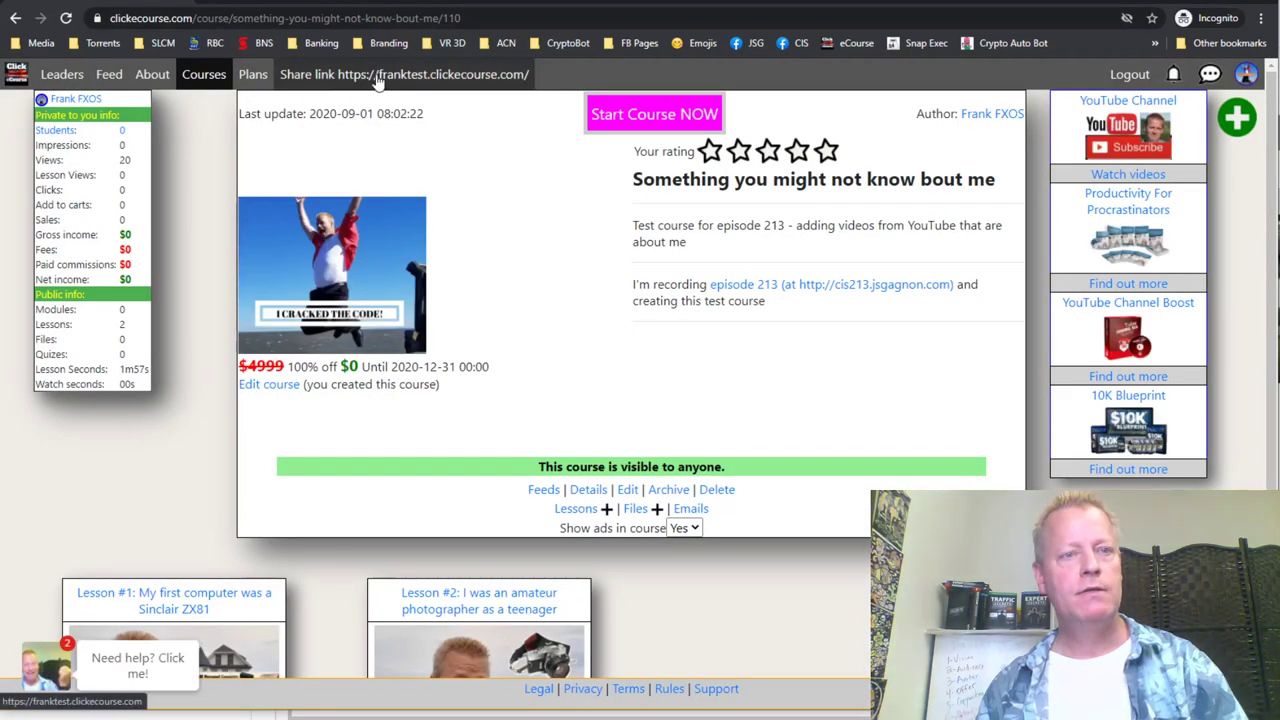
pyautogui.click(378, 22)
pyautogui.hotkey('ctrl', 'c')
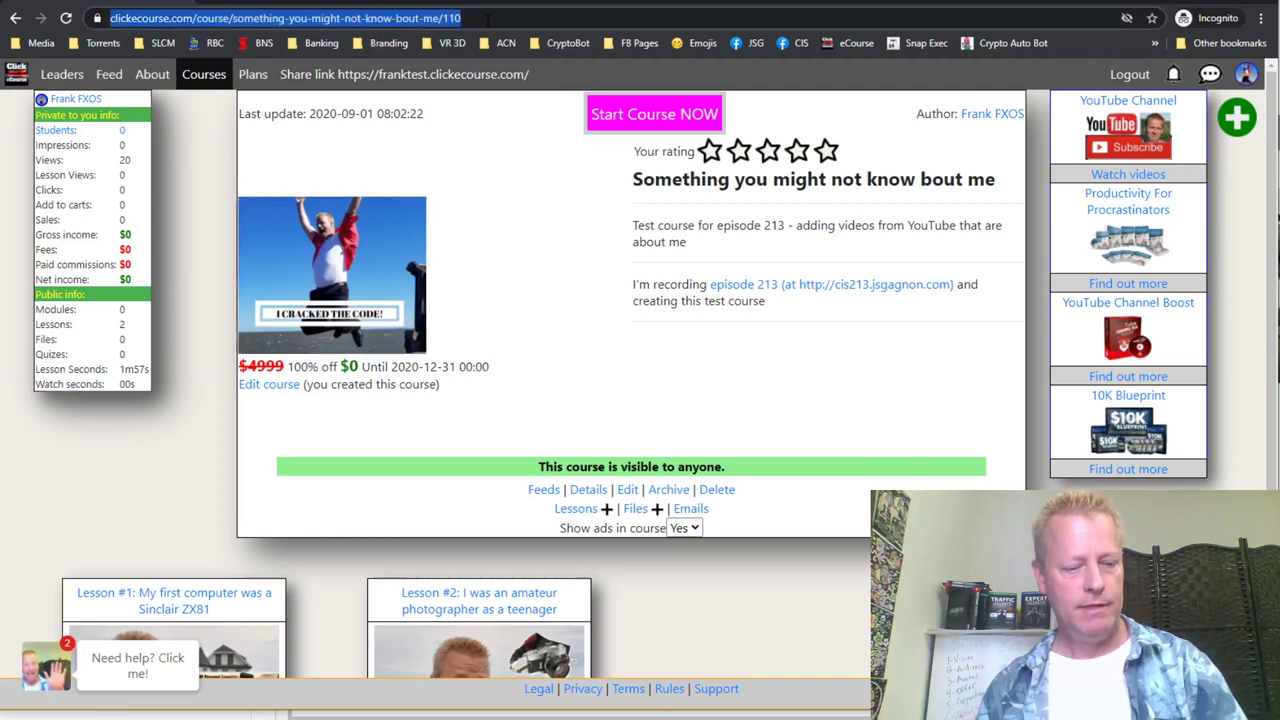
pyautogui.hotkey('alt', 'Tab')
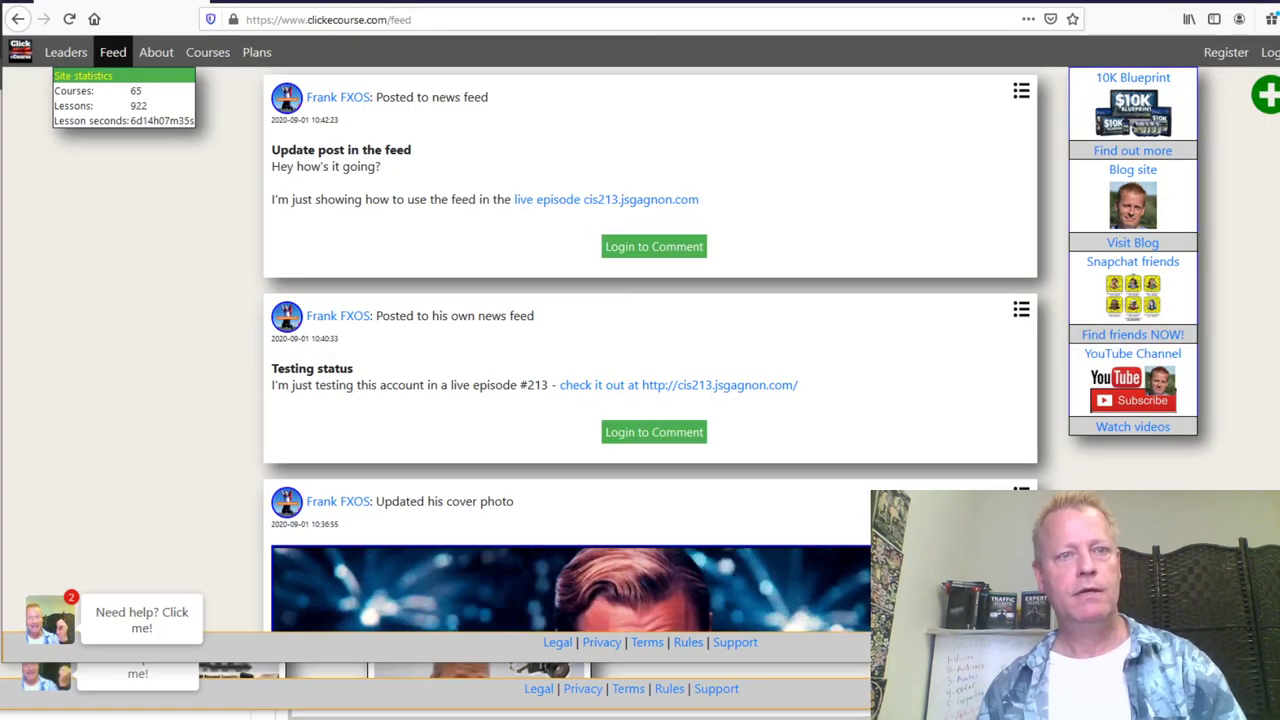
pyautogui.click(461, 22)
pyautogui.hotkey('ctrl', 'v')
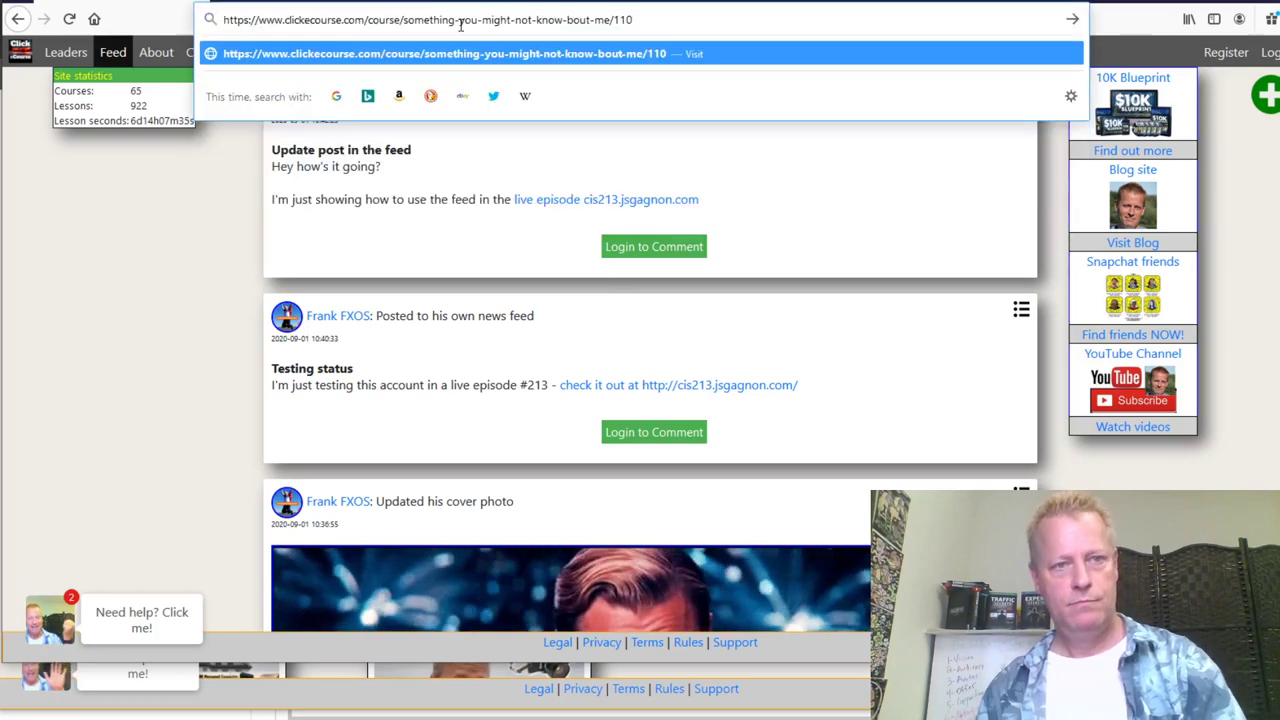
pyautogui.press('Return')
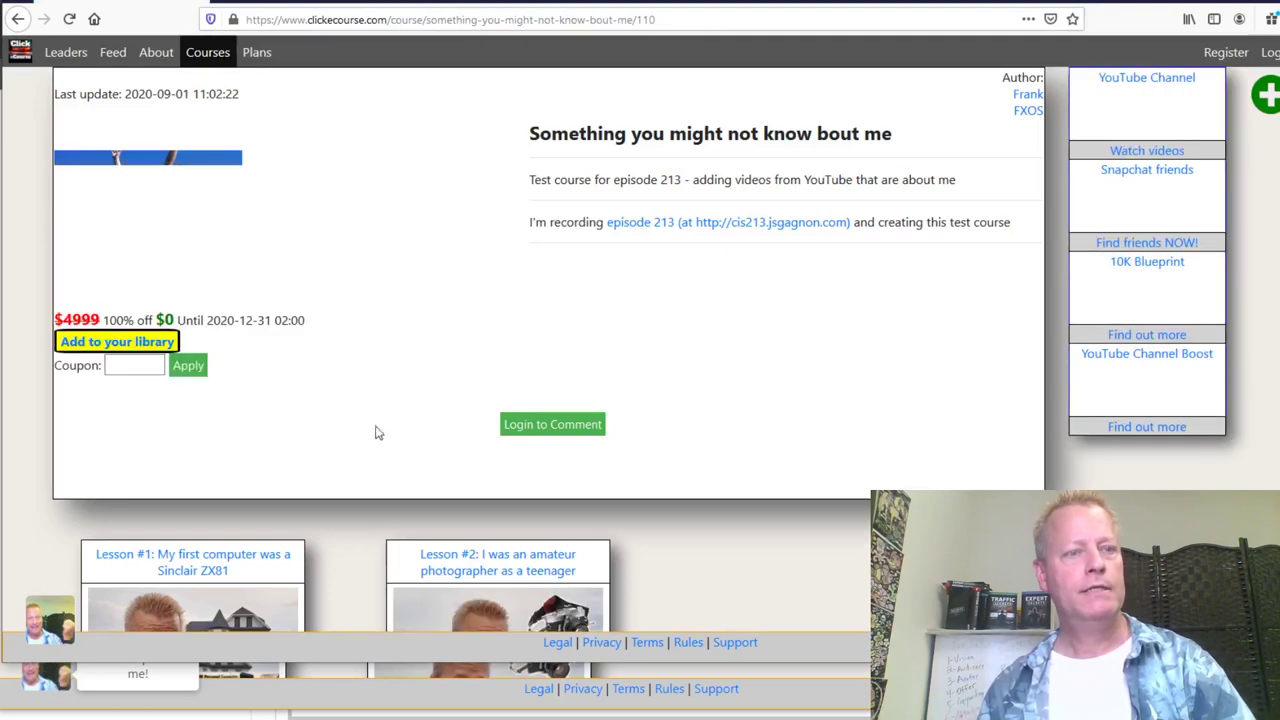
pyautogui.moveTo(155, 320); pyautogui.dragTo(270, 320)
pyautogui.scroll(-3, 586, 346)
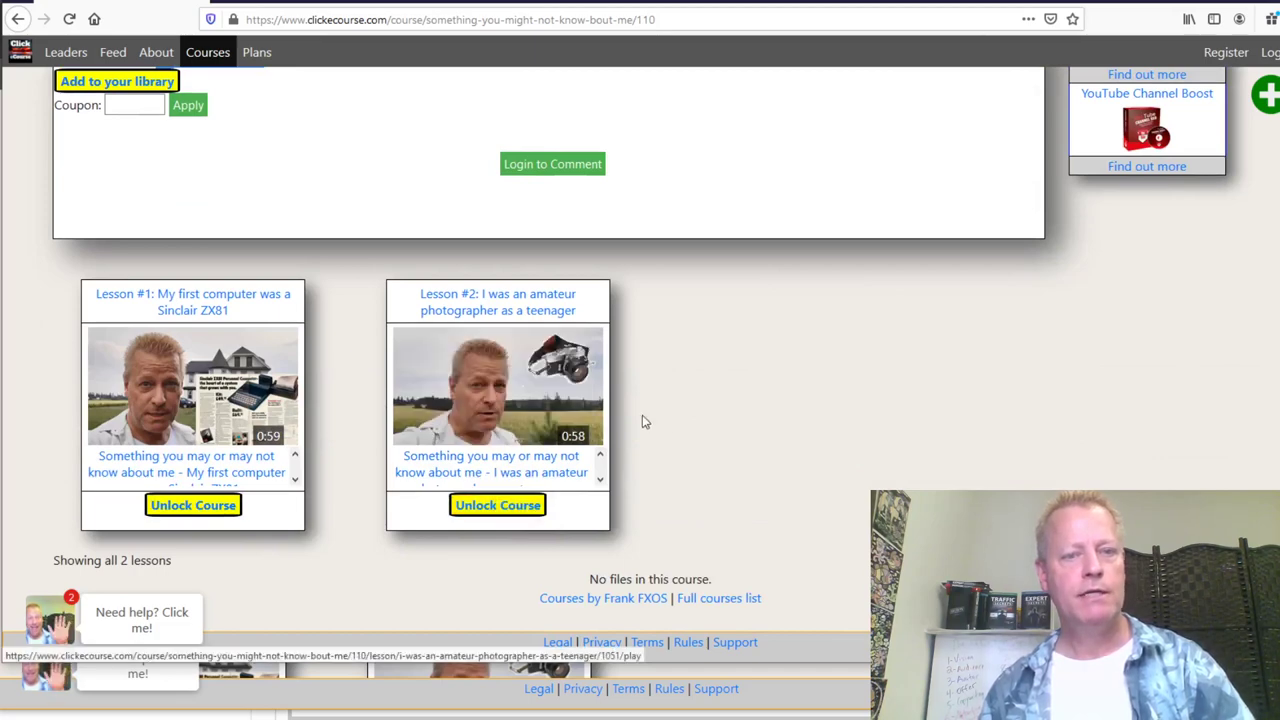
pyautogui.scroll(3, 200, 300)
pyautogui.scroll(-3, 363, 380)
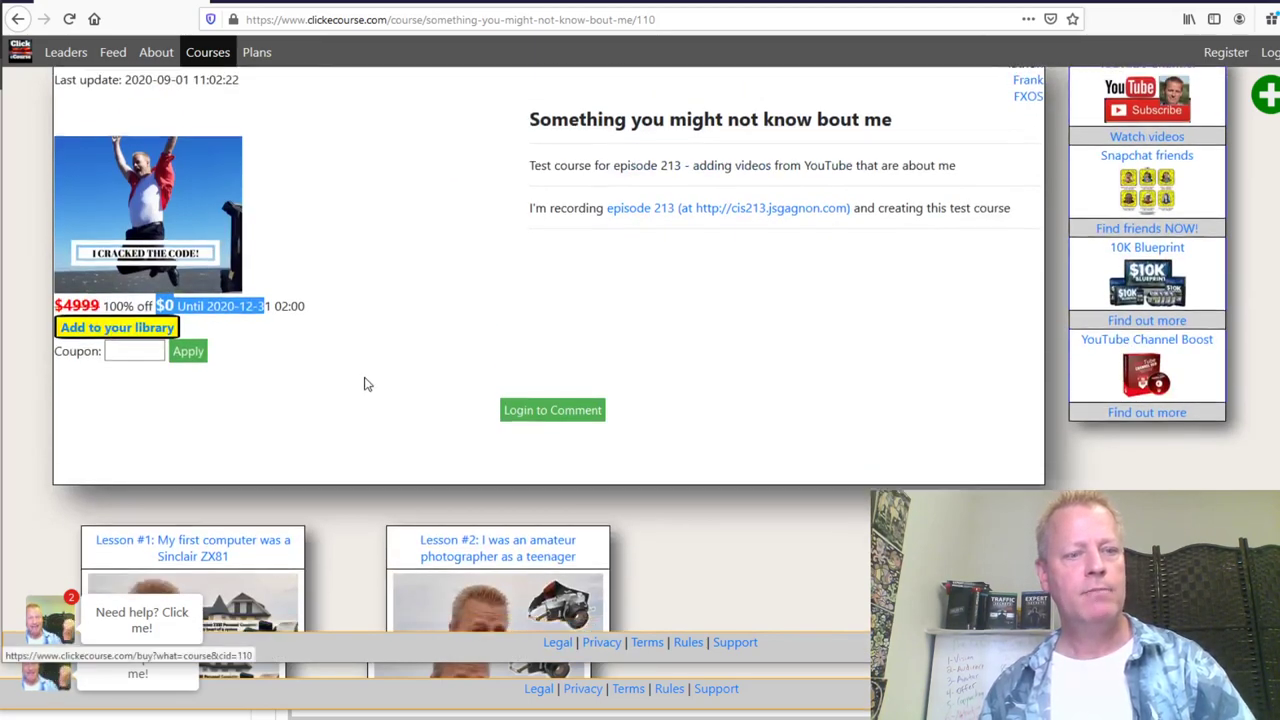
pyautogui.click(195, 506)
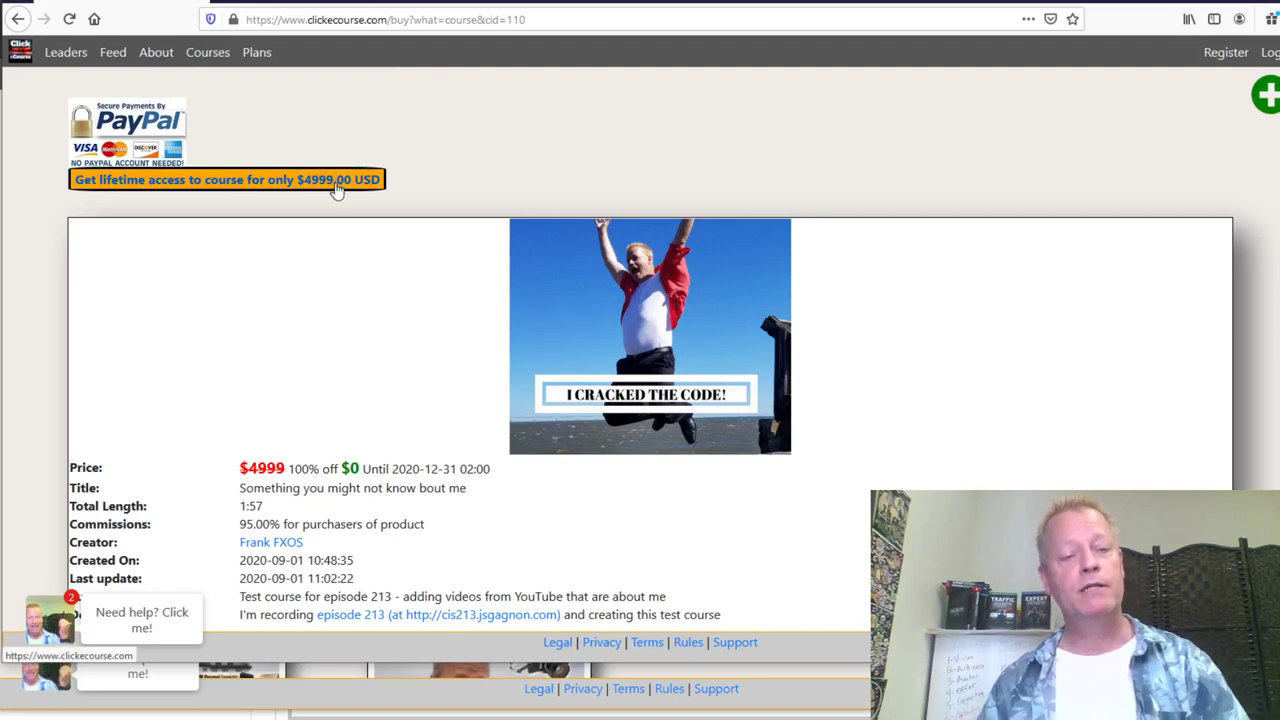
pyautogui.scroll(-2, 418, 364)
pyautogui.moveTo(329, 371); pyautogui.dragTo(402, 367)
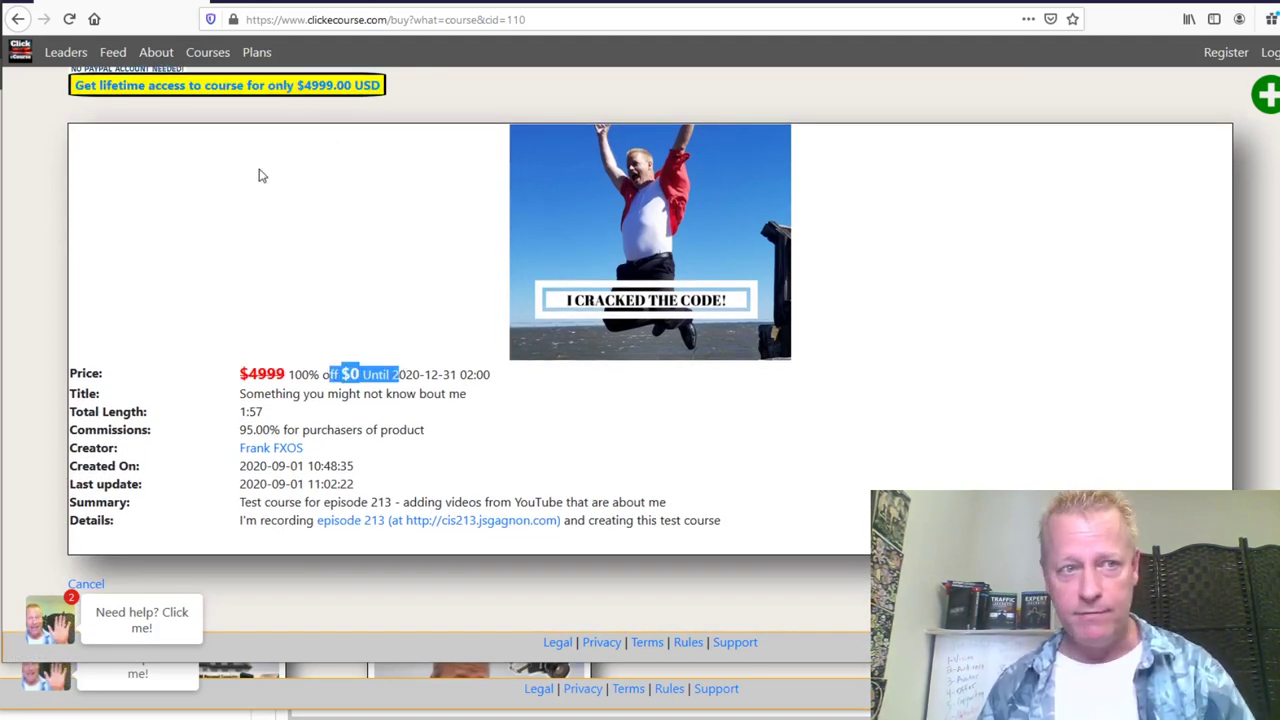
pyautogui.scroll(2, 220, 206)
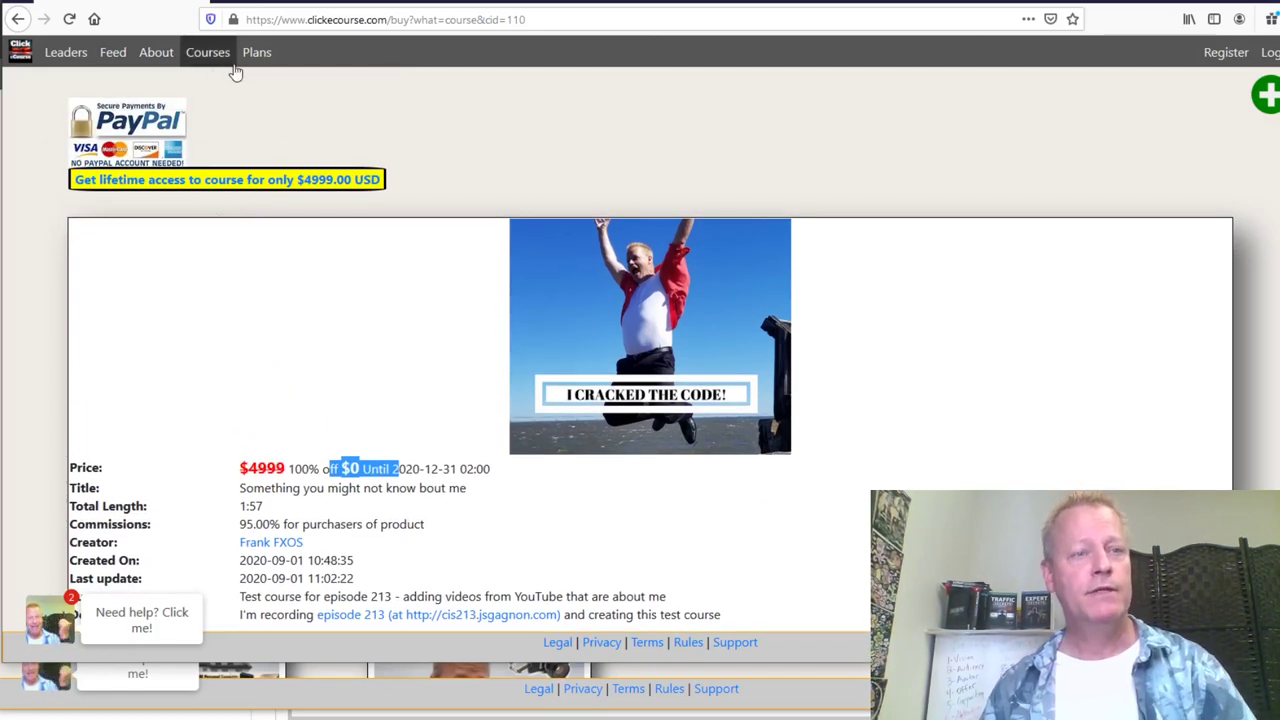
pyautogui.click(21, 26)
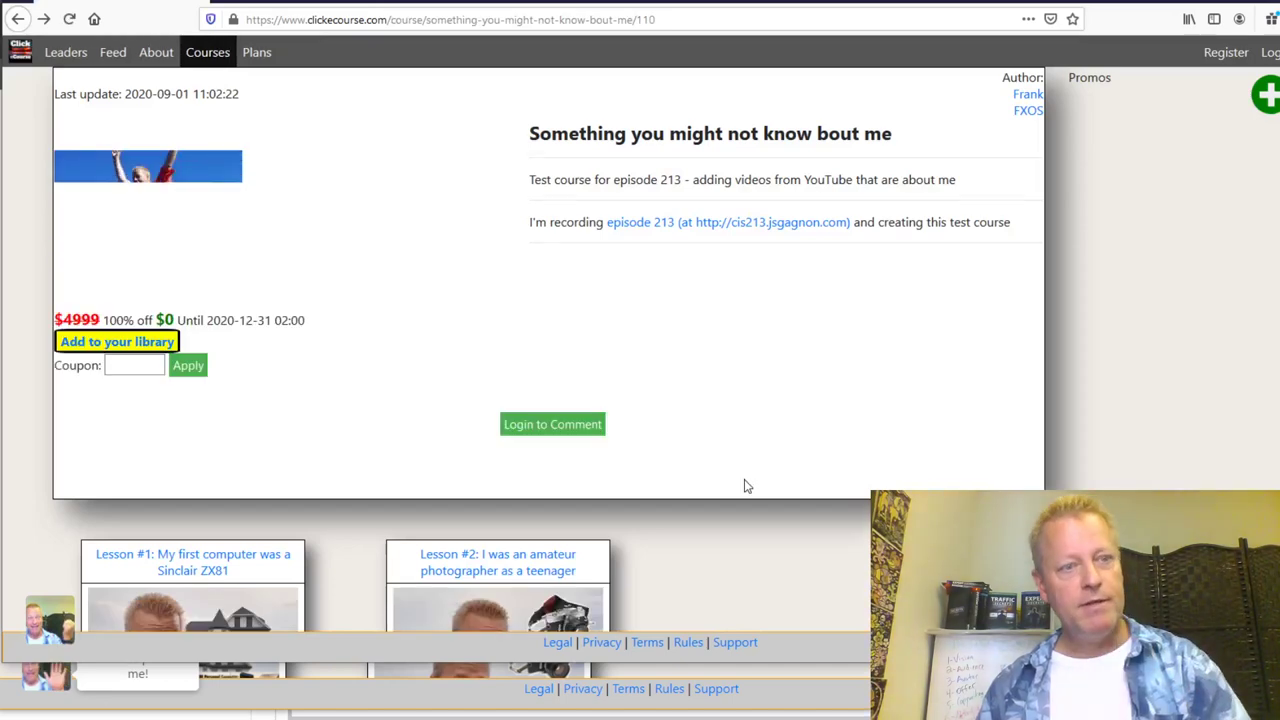
pyautogui.scroll(-5, 743, 486)
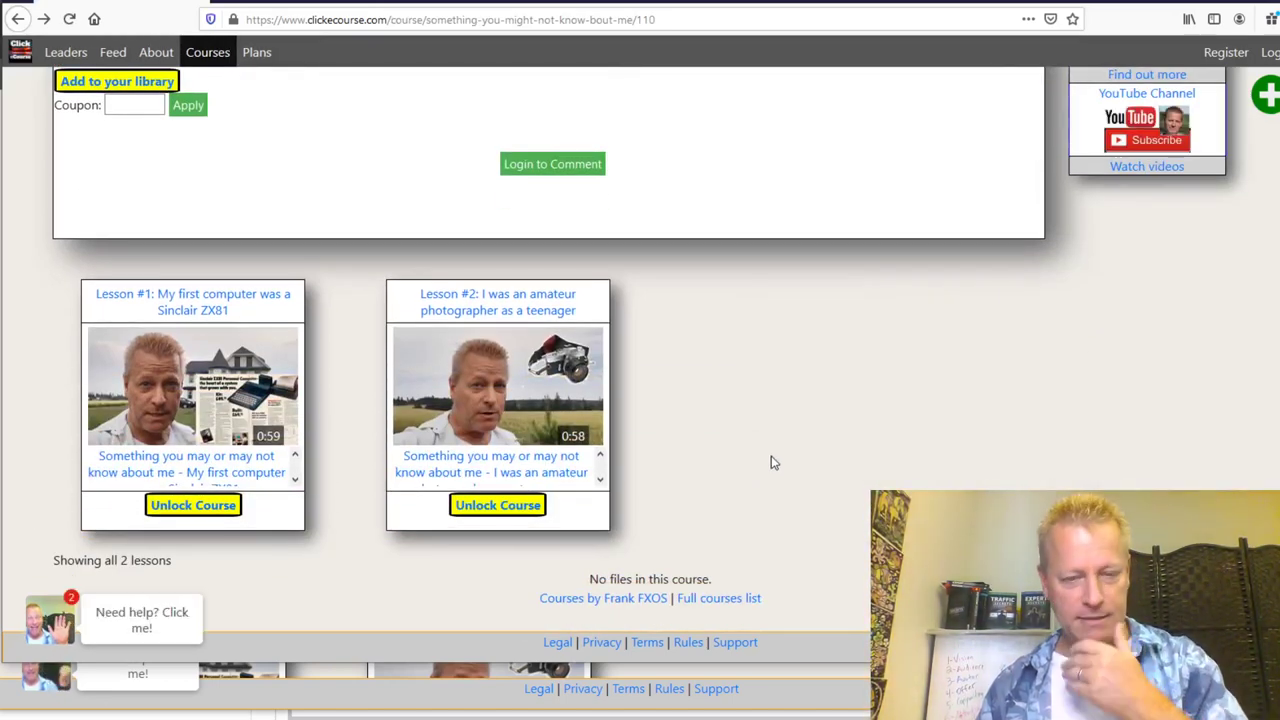
pyautogui.scroll(3, 720, 520)
pyautogui.scroll(-3, 600, 564)
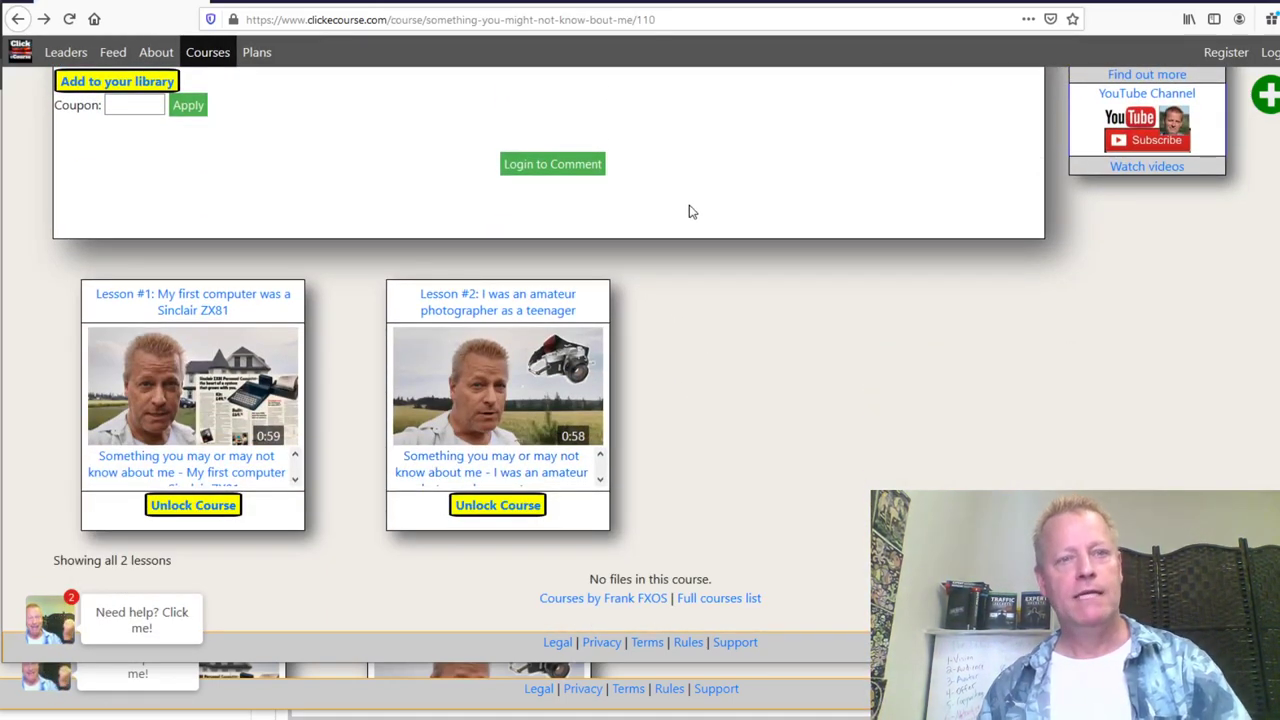
pyautogui.hotkey('alt', 'Tab')
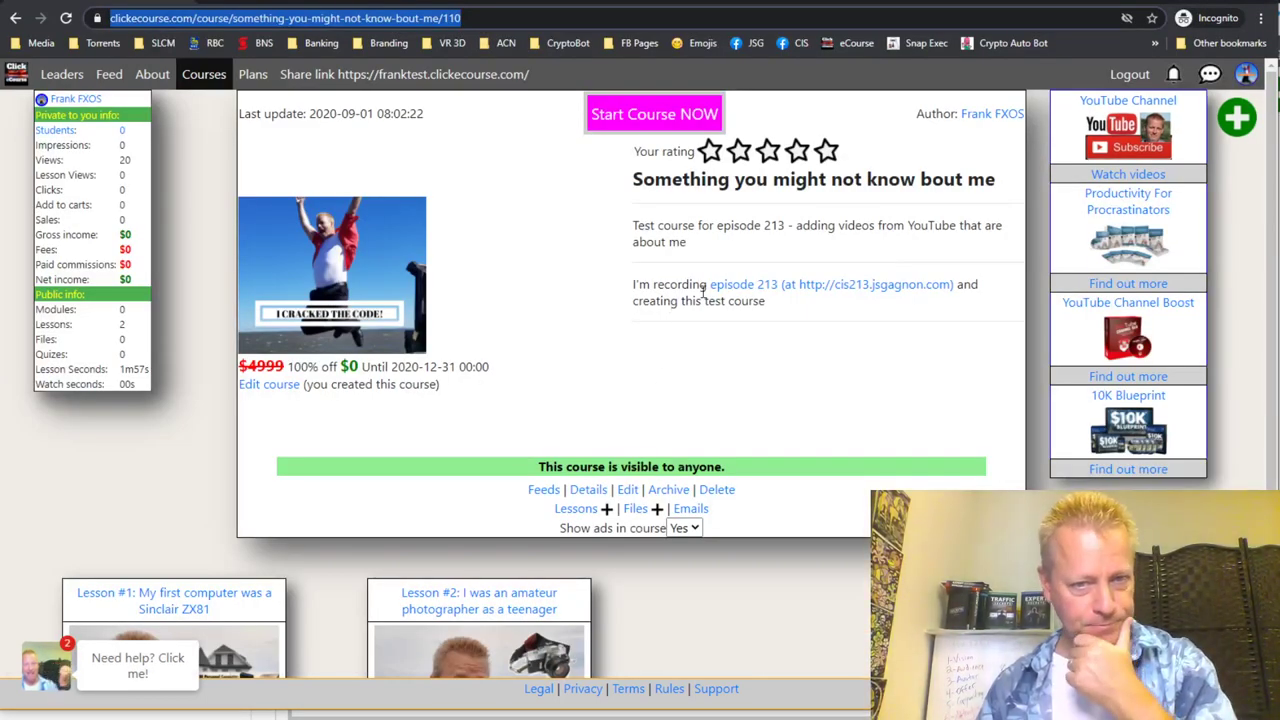
# - Open Lesson #2 and briefly play, then pause, its video
pyautogui.moveTo(808, 228); pyautogui.dragTo(960, 228)
pyautogui.click(904, 378)
pyautogui.scroll(-3, 786, 394)
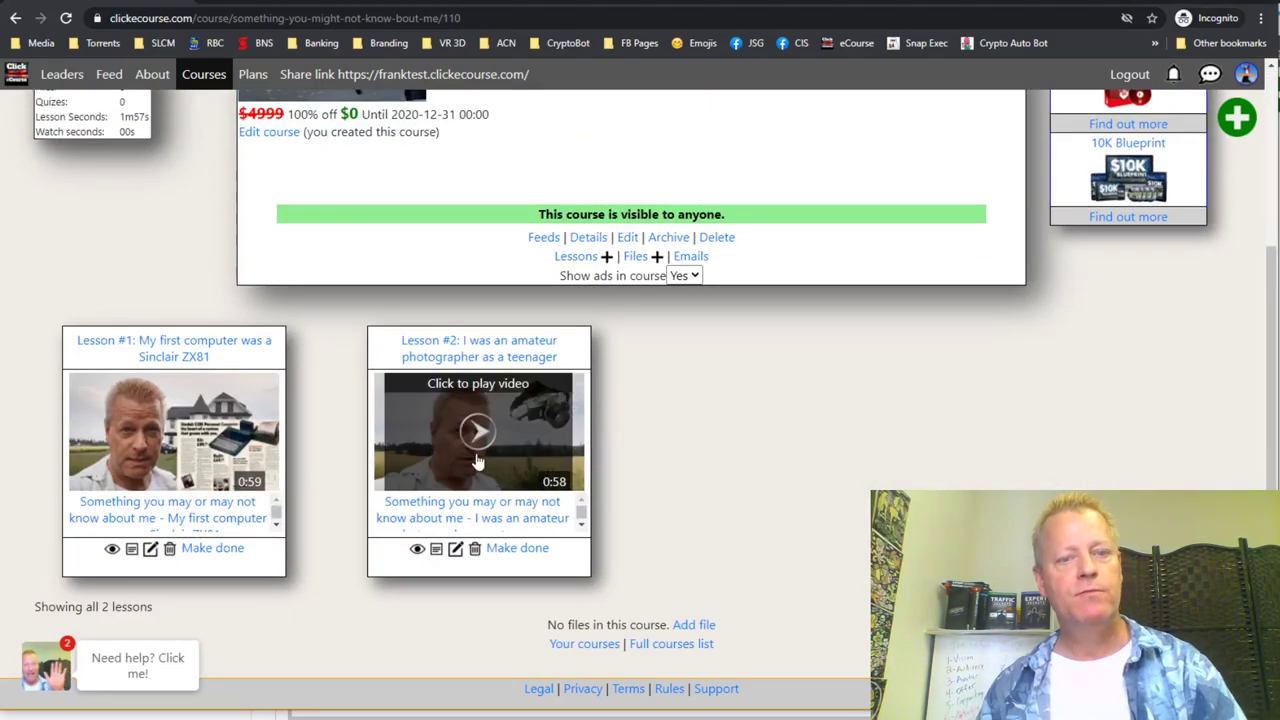
pyautogui.click(480, 440)
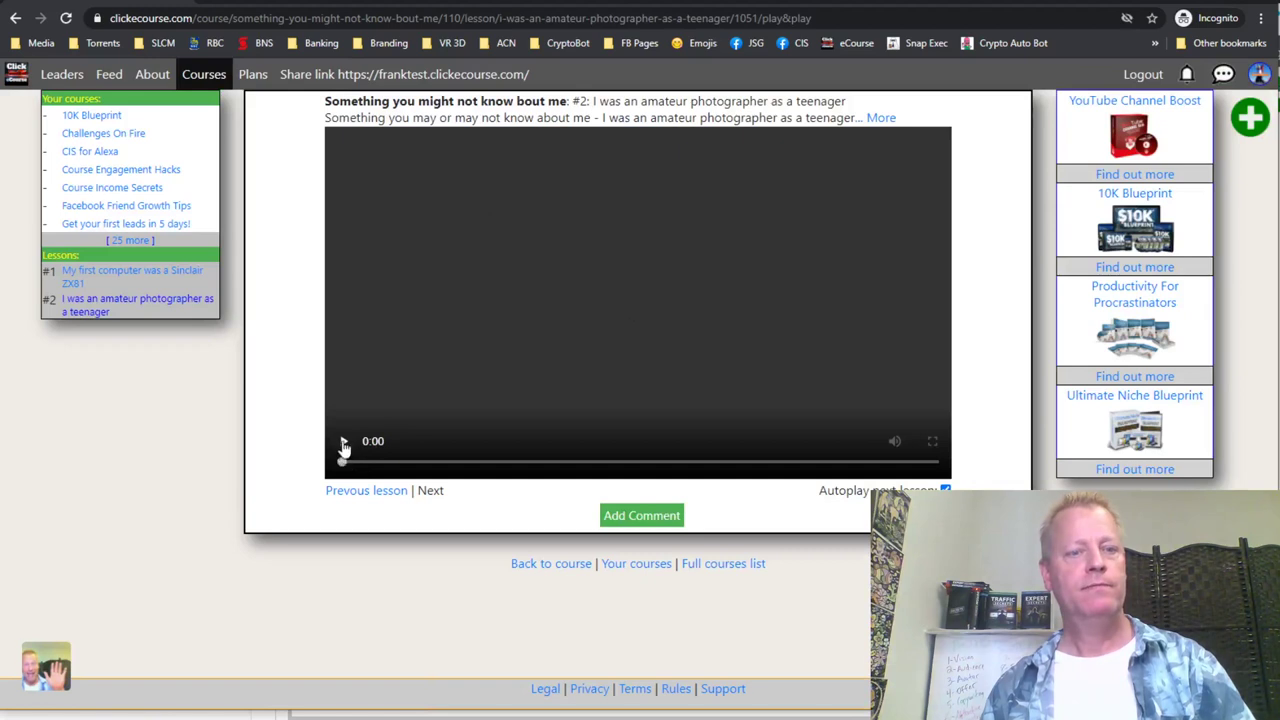
pyautogui.click(343, 443)
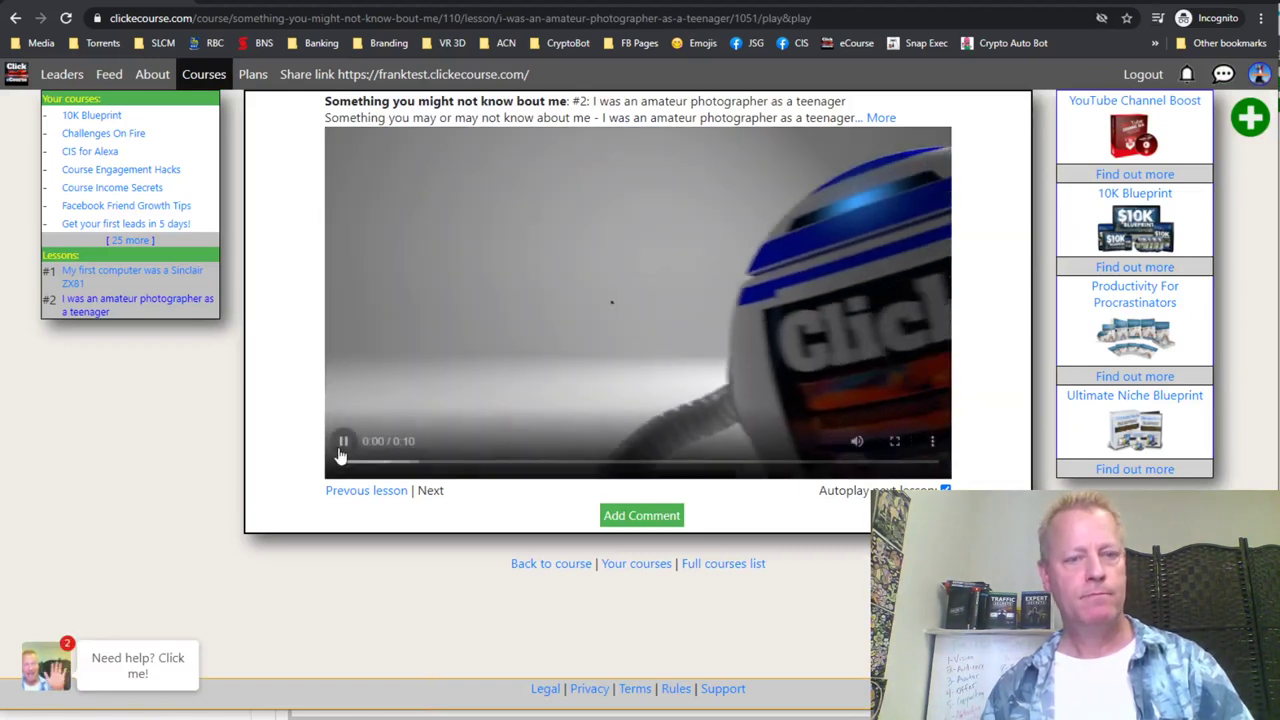
pyautogui.click(735, 345)
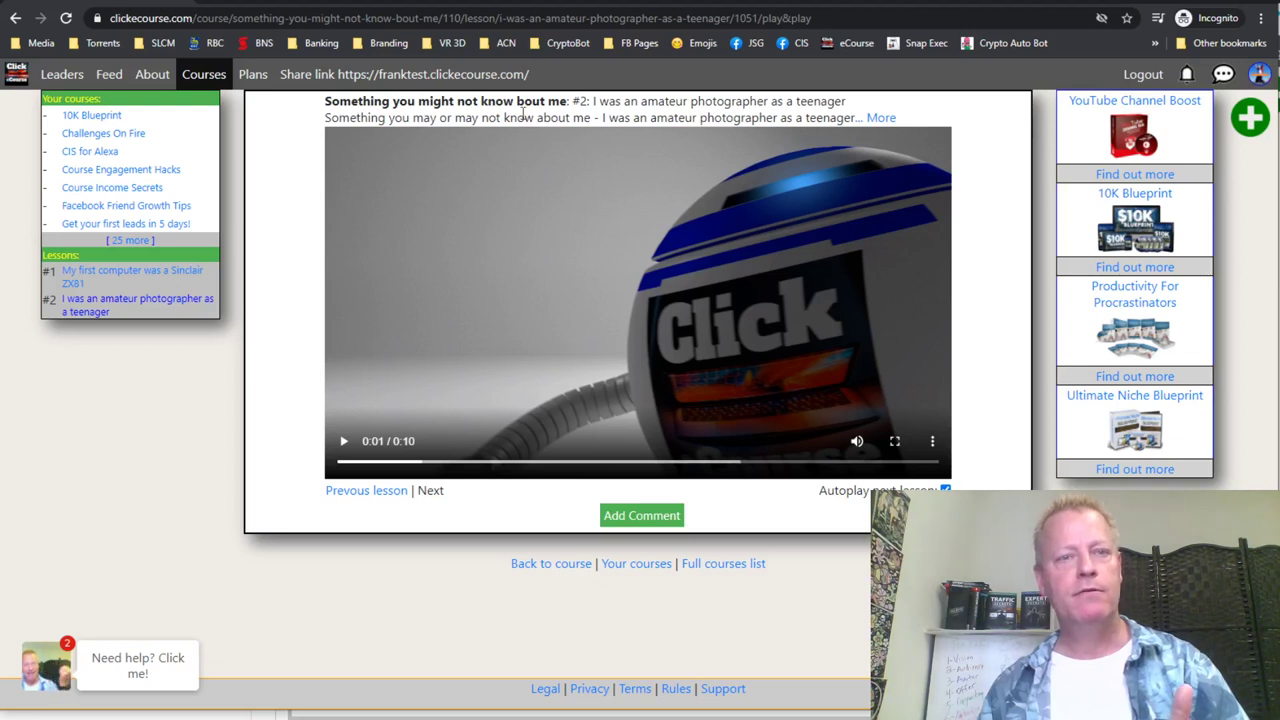
# - Expand Lesson #2's full description, collapsing and re-expanding it a few times
pyautogui.moveTo(589, 107); pyautogui.dragTo(685, 150)
pyautogui.click(756, 118)
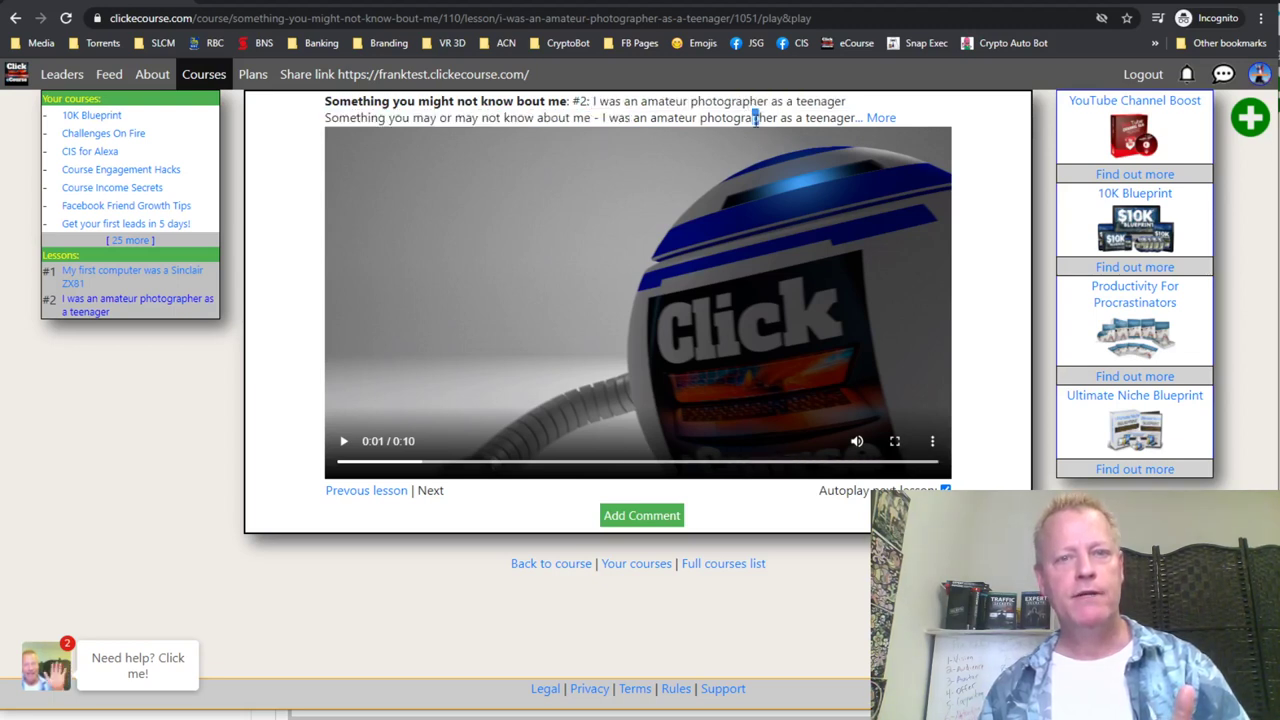
pyautogui.moveTo(401, 120); pyautogui.dragTo(663, 118)
pyautogui.click(680, 125)
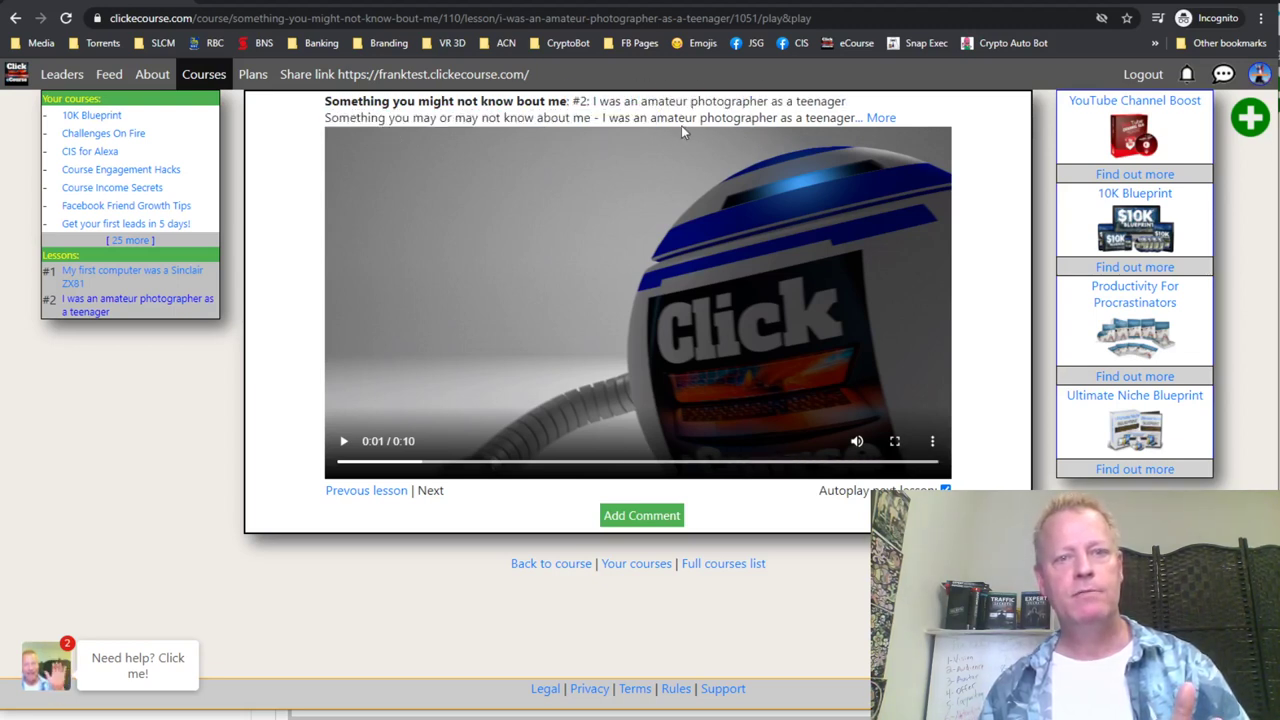
pyautogui.click(880, 118)
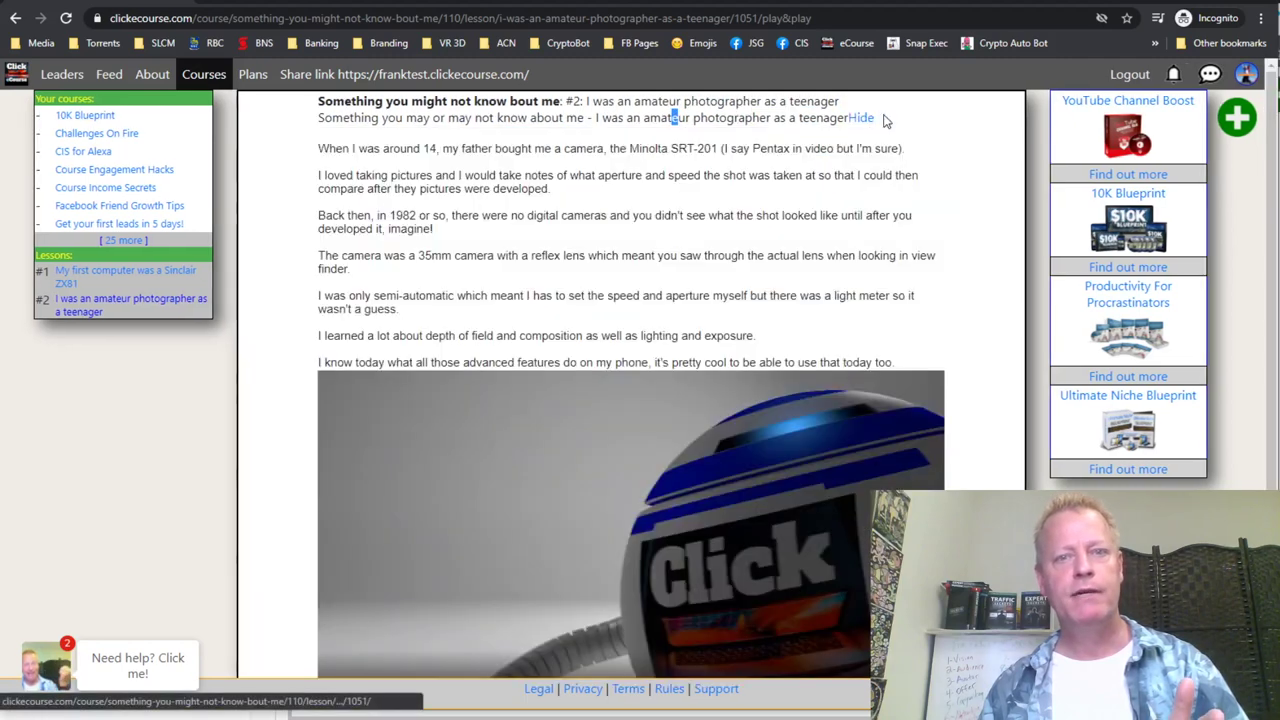
pyautogui.moveTo(318, 131); pyautogui.dragTo(492, 345)
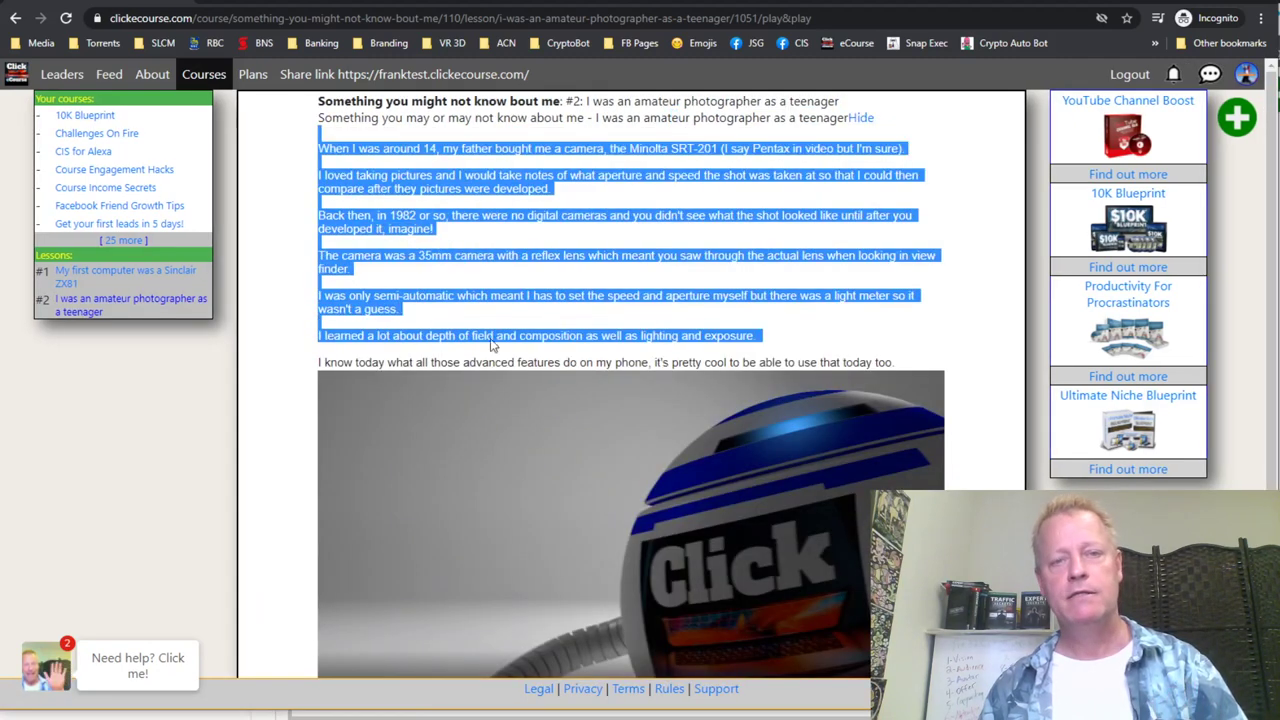
pyautogui.click(762, 163)
pyautogui.click(862, 119)
pyautogui.click(877, 118)
pyautogui.click(877, 118)
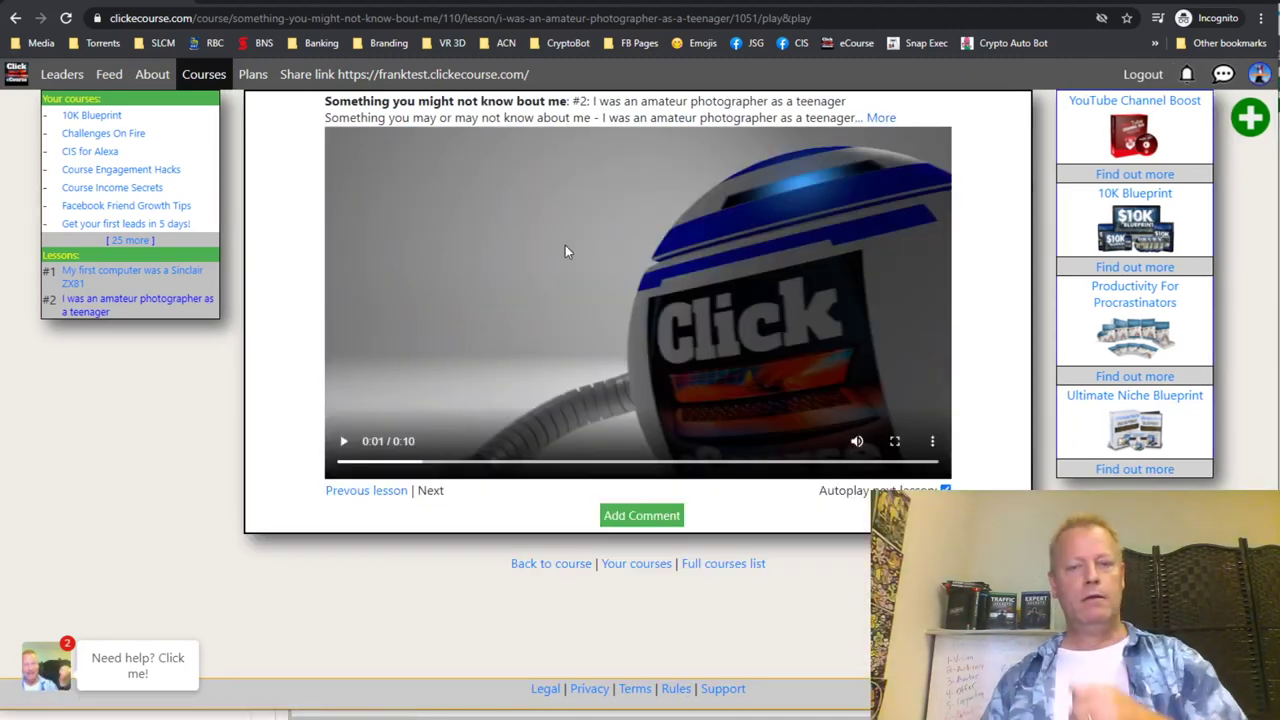
pyautogui.click(881, 118)
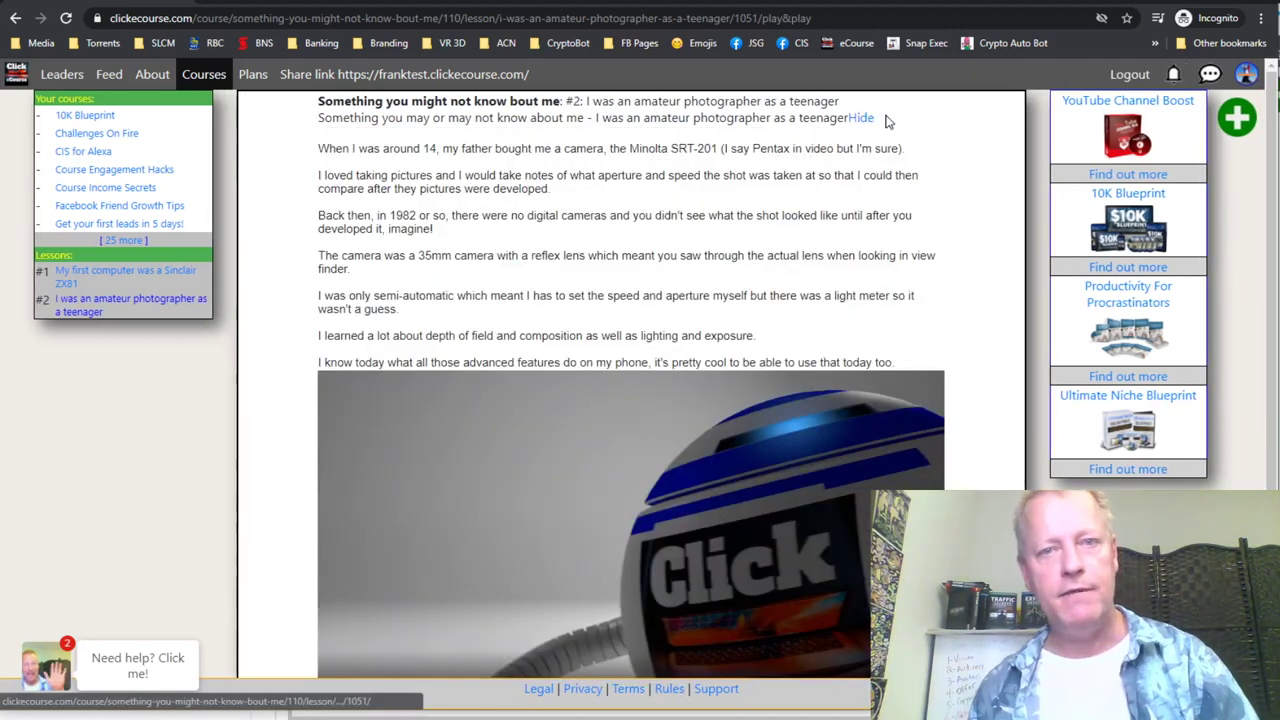
# - Read the camera story paragraphs, then go back to the course overview
pyautogui.moveTo(445, 150); pyautogui.dragTo(485, 306)
pyautogui.click(487, 310)
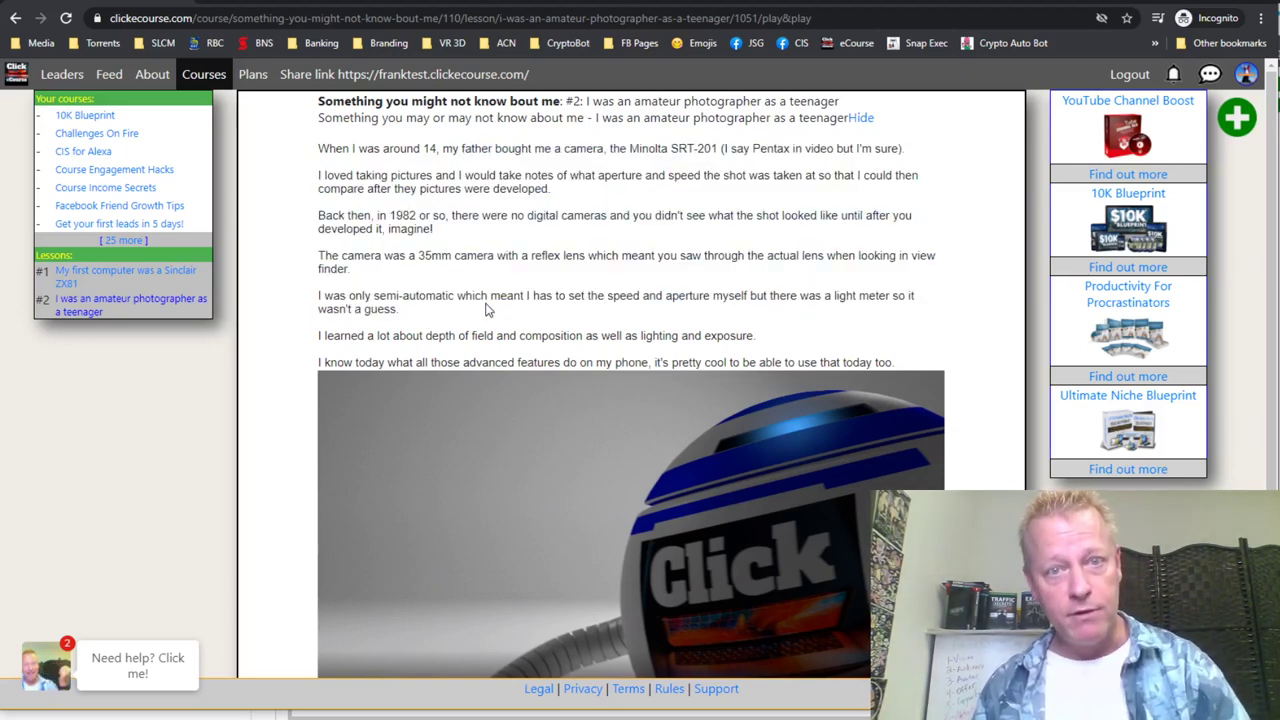
pyautogui.scroll(-3, 487, 310)
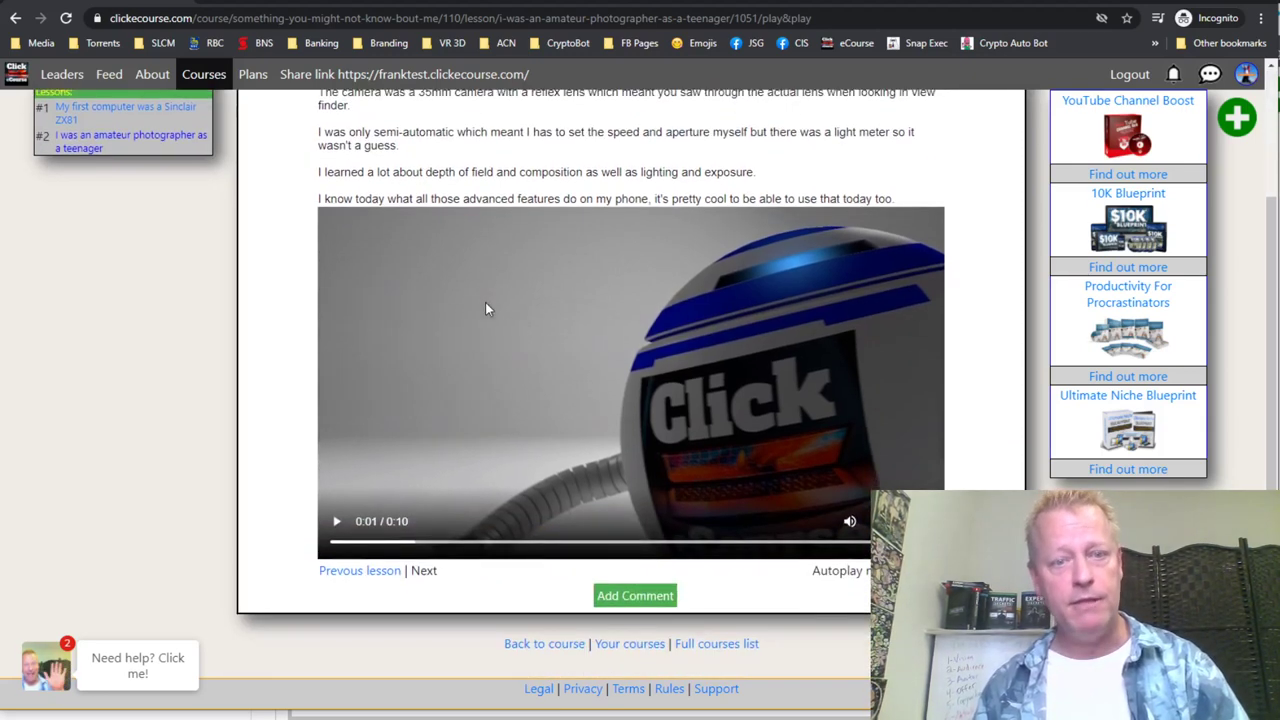
pyautogui.click(548, 645)
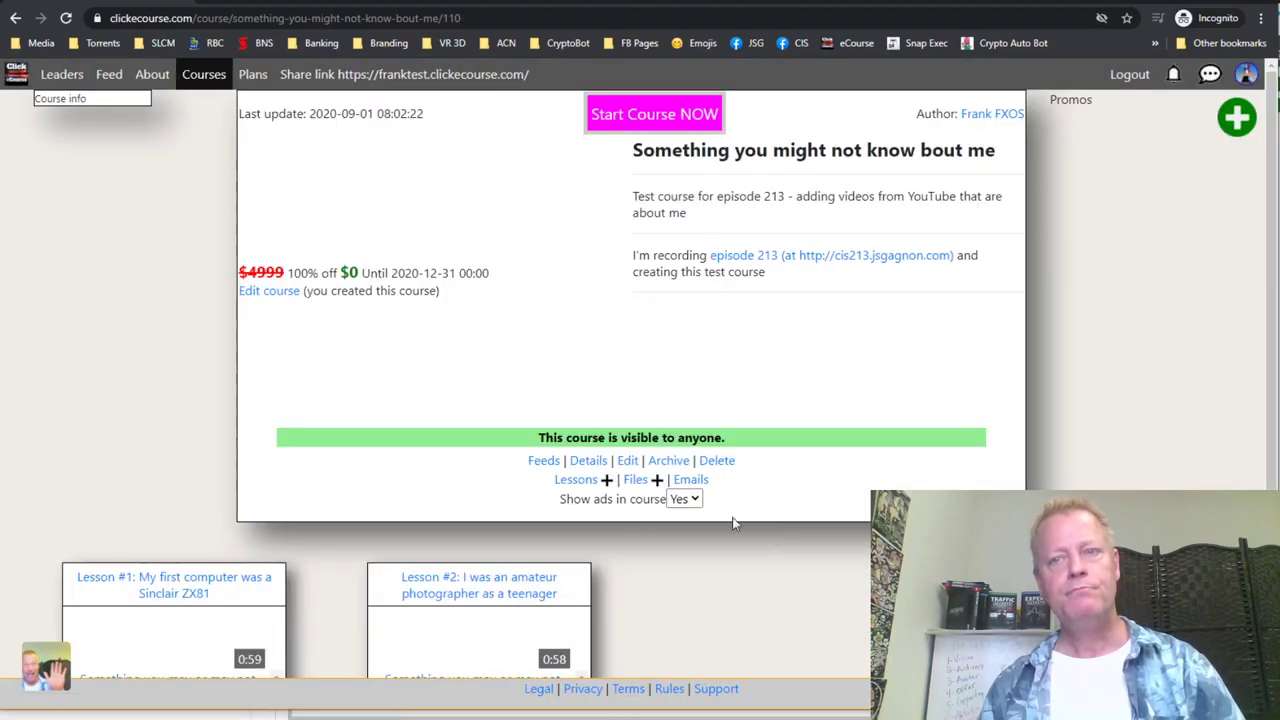
# - Start a new course file and attach DotComSecrets/TheCloses.pdf as the upload
pyautogui.scroll(-4, 750, 470)
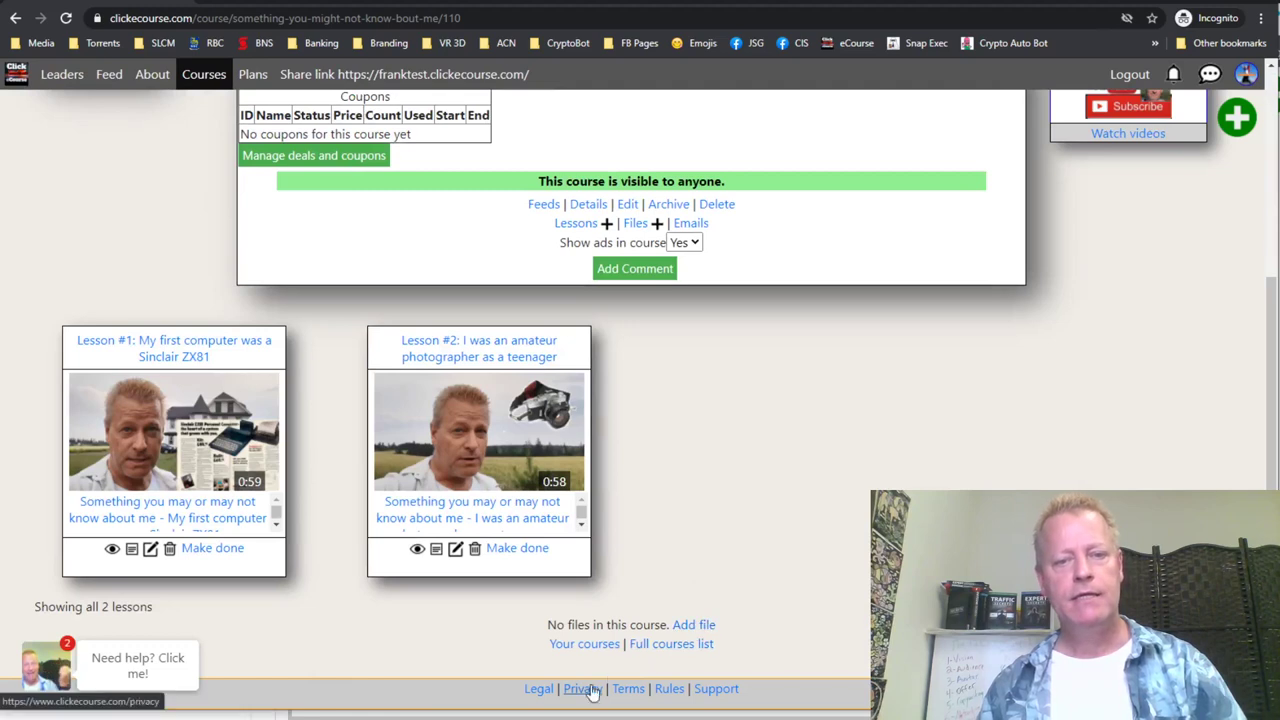
pyautogui.click(700, 624)
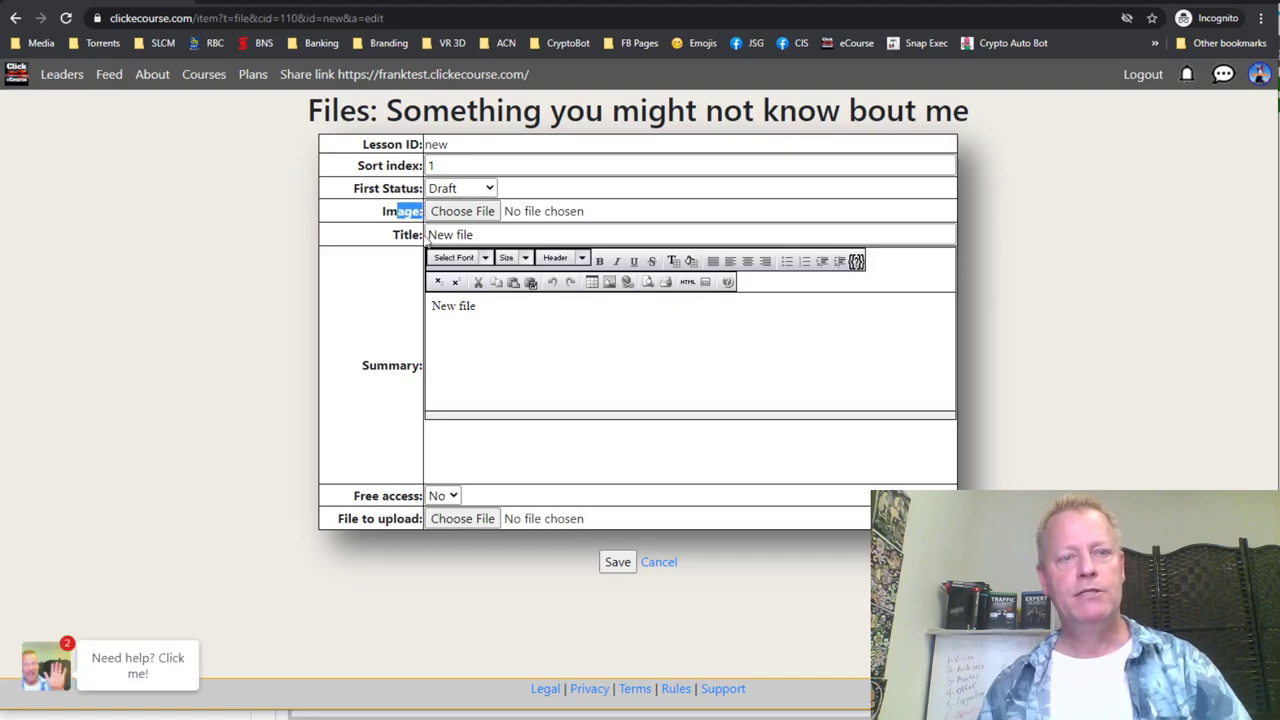
pyautogui.moveTo(335, 519); pyautogui.dragTo(430, 522)
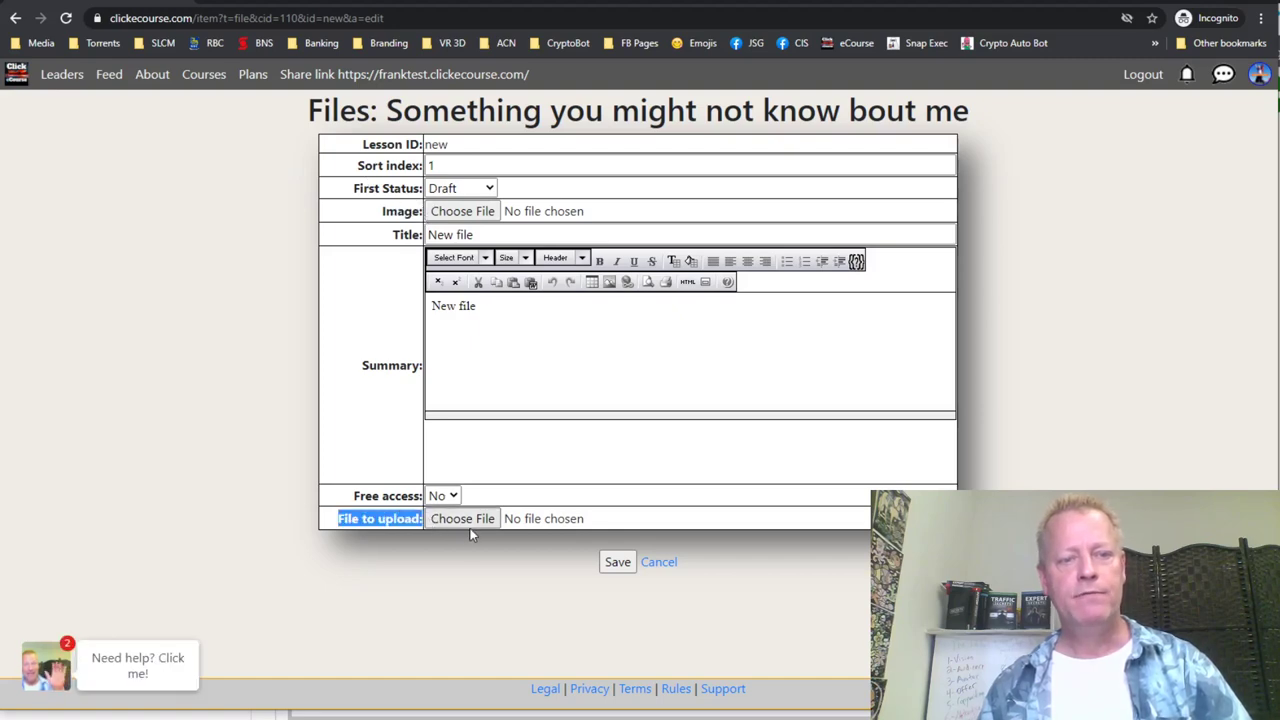
pyautogui.click(468, 519)
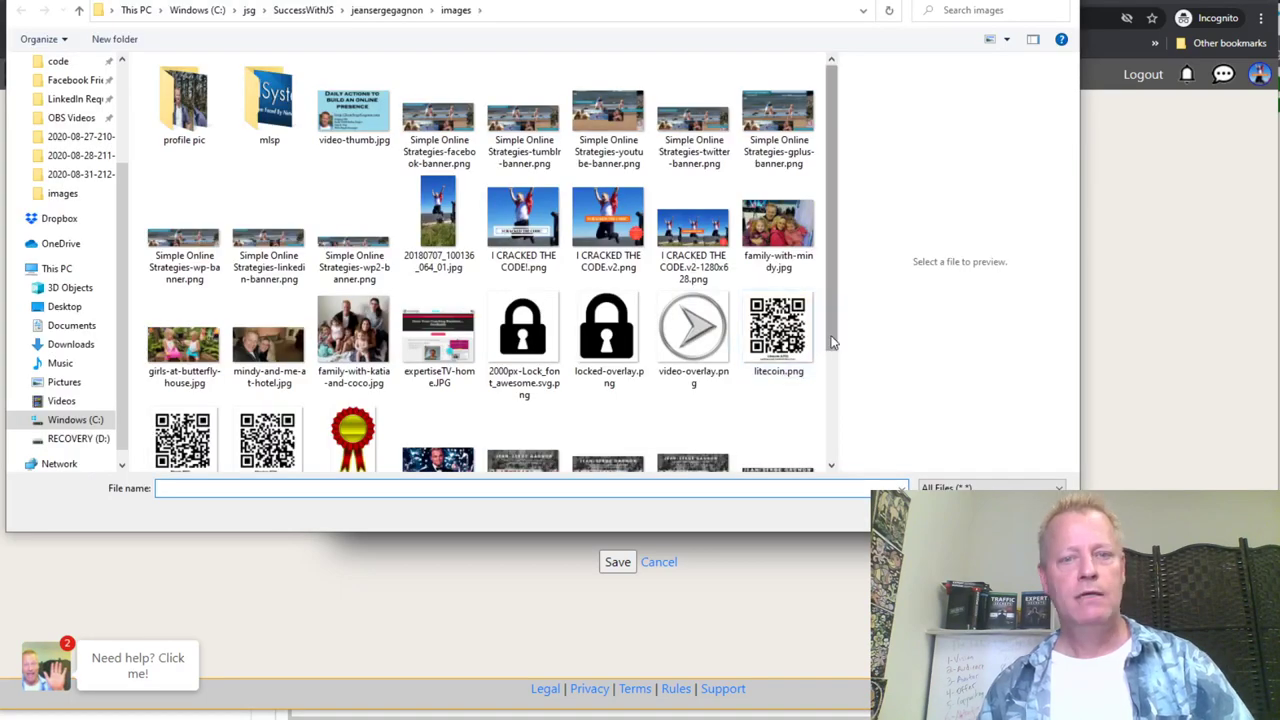
pyautogui.moveTo(830, 342); pyautogui.dragTo(825, 420)
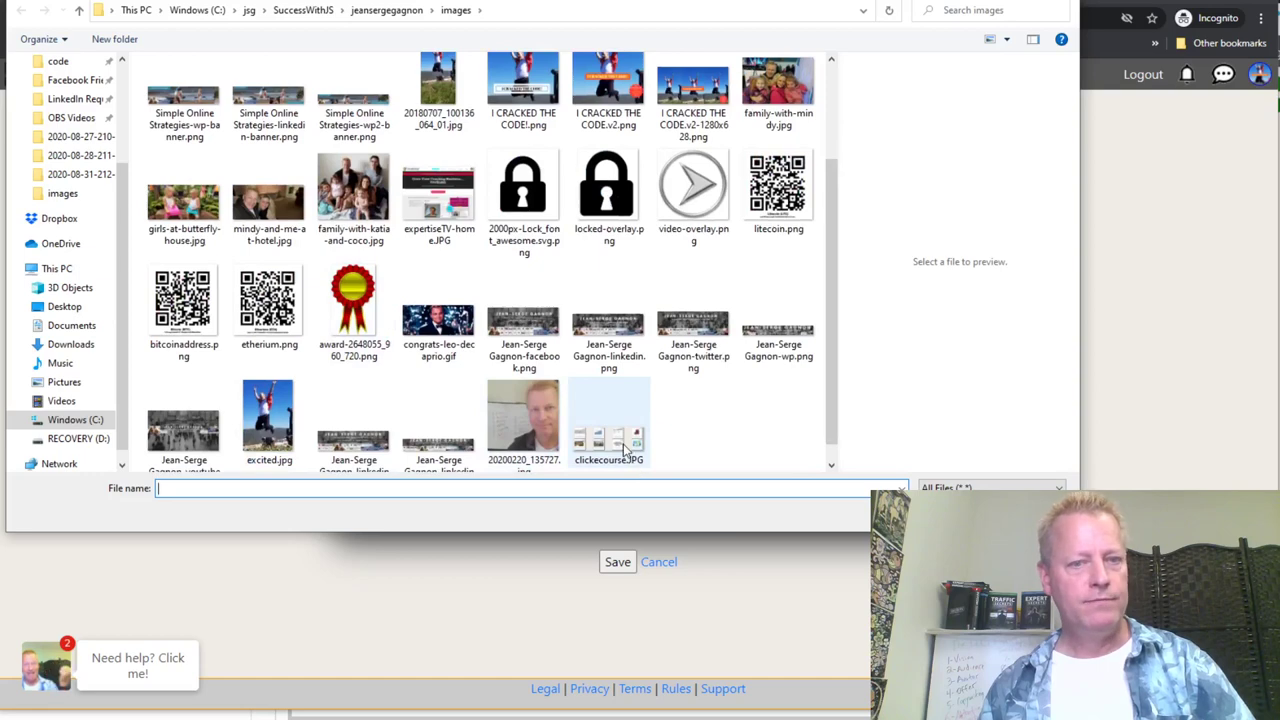
pyautogui.scroll(-1, 500, 410)
pyautogui.scroll(3, 408, 405)
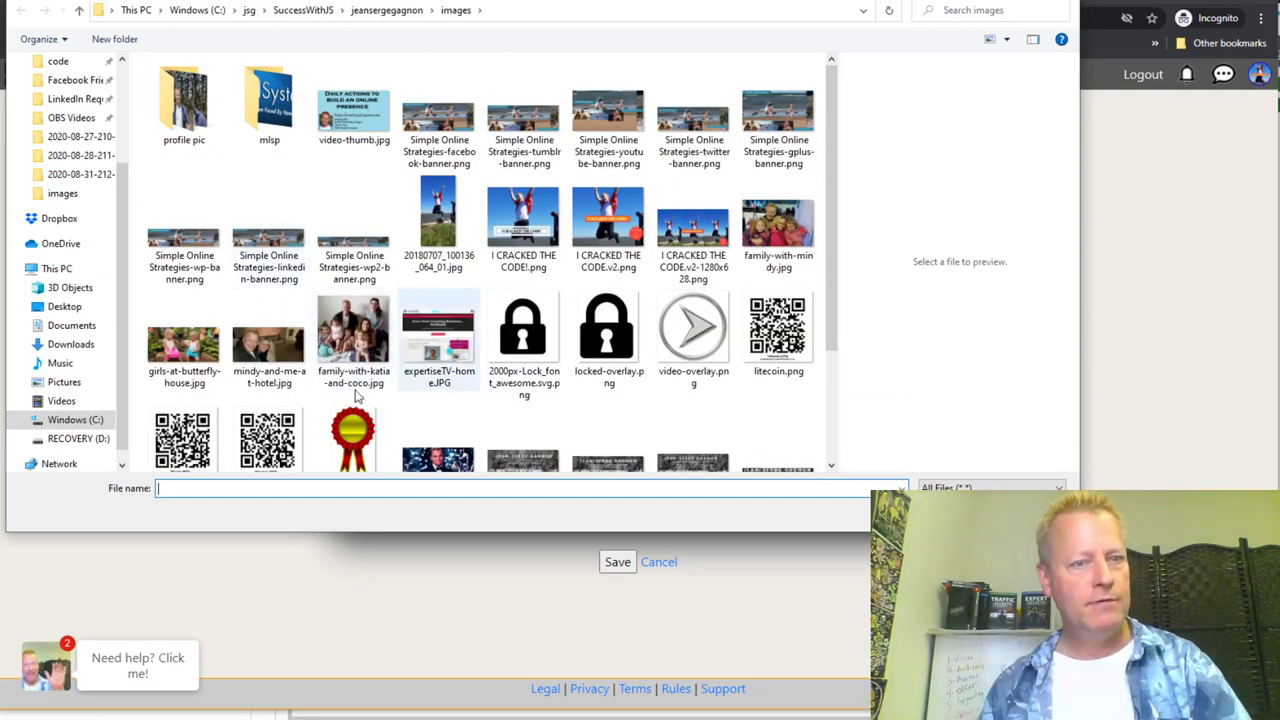
pyautogui.click(384, 12)
pyautogui.scroll(-1, 300, 348)
pyautogui.scroll(1, 232, 340)
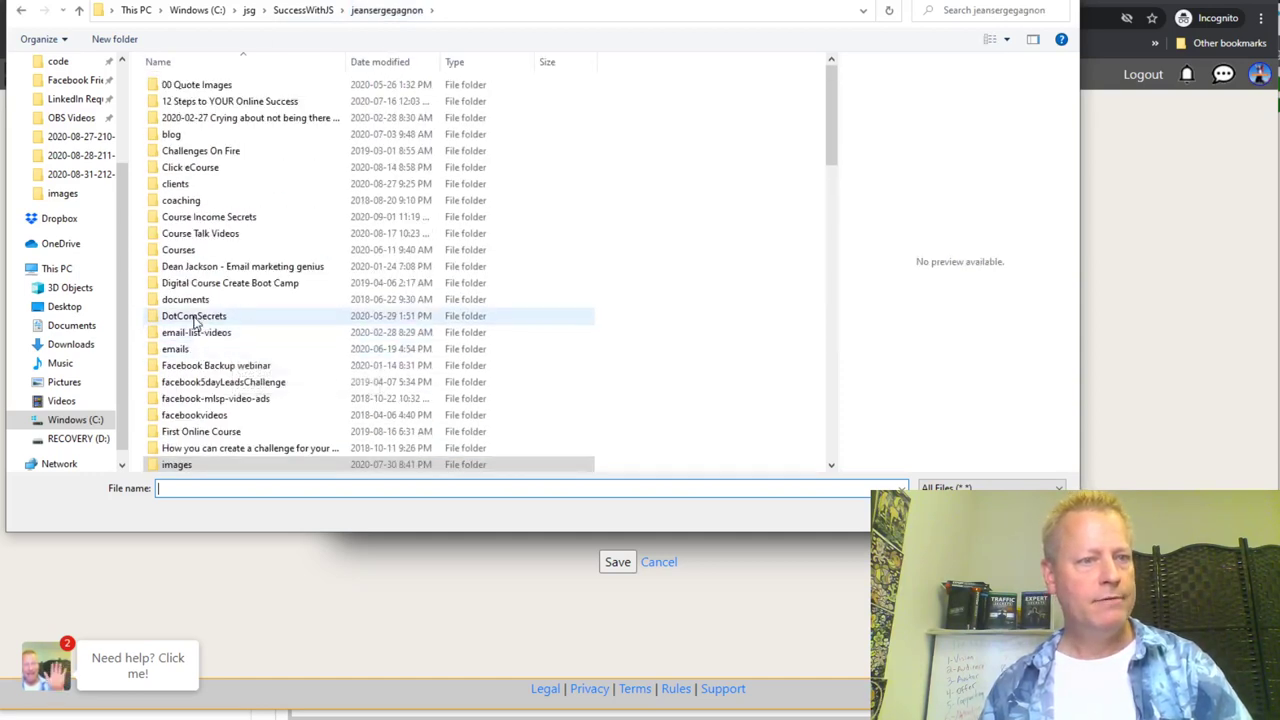
pyautogui.doubleClick(196, 317)
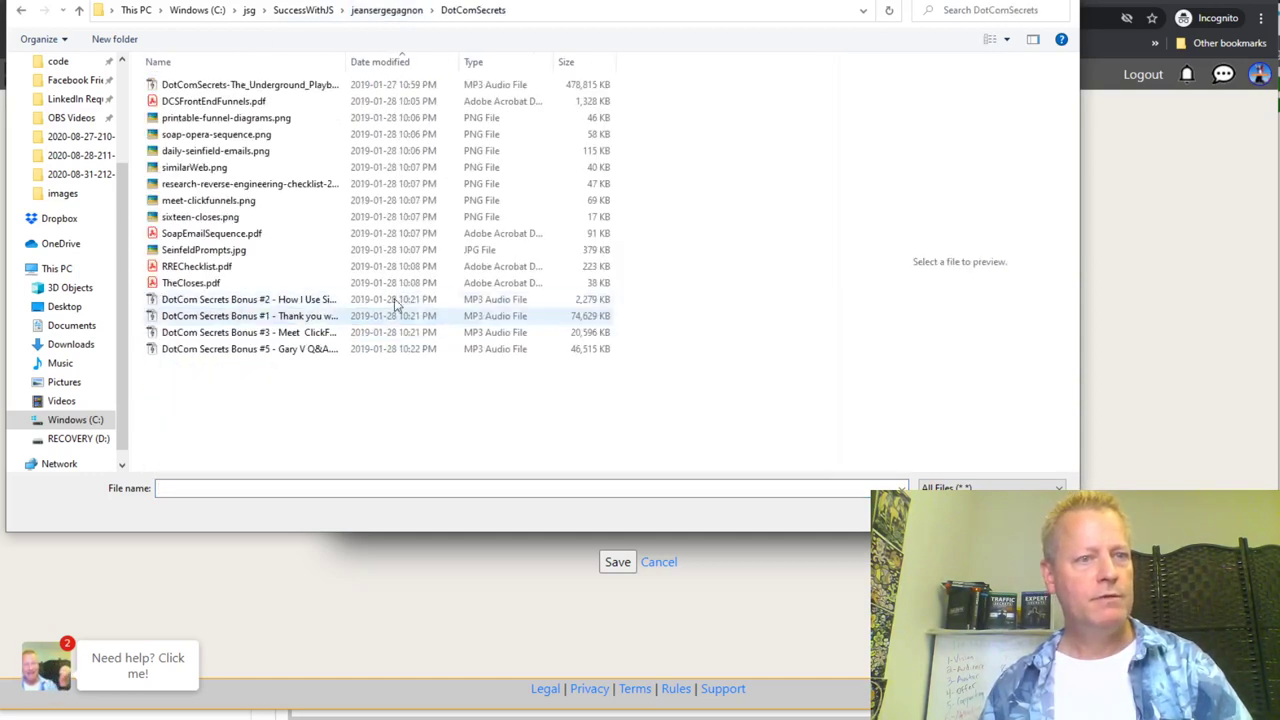
pyautogui.click(216, 238)
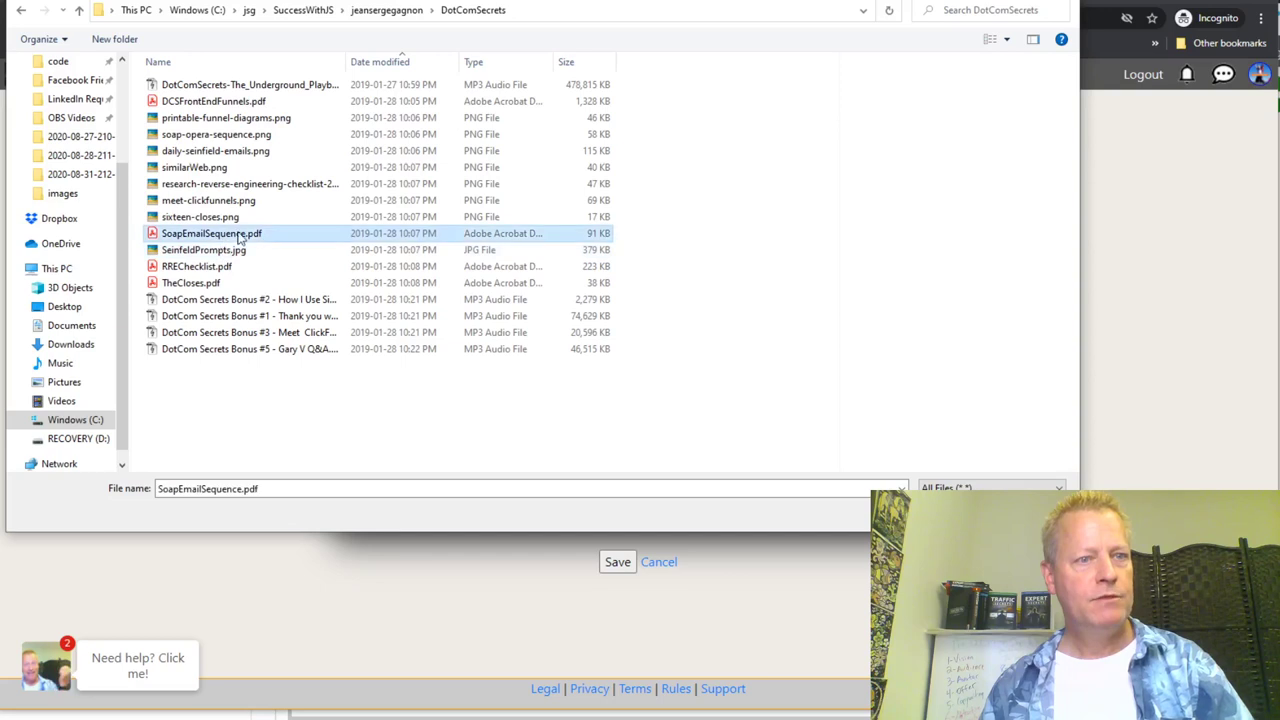
pyautogui.click(197, 285)
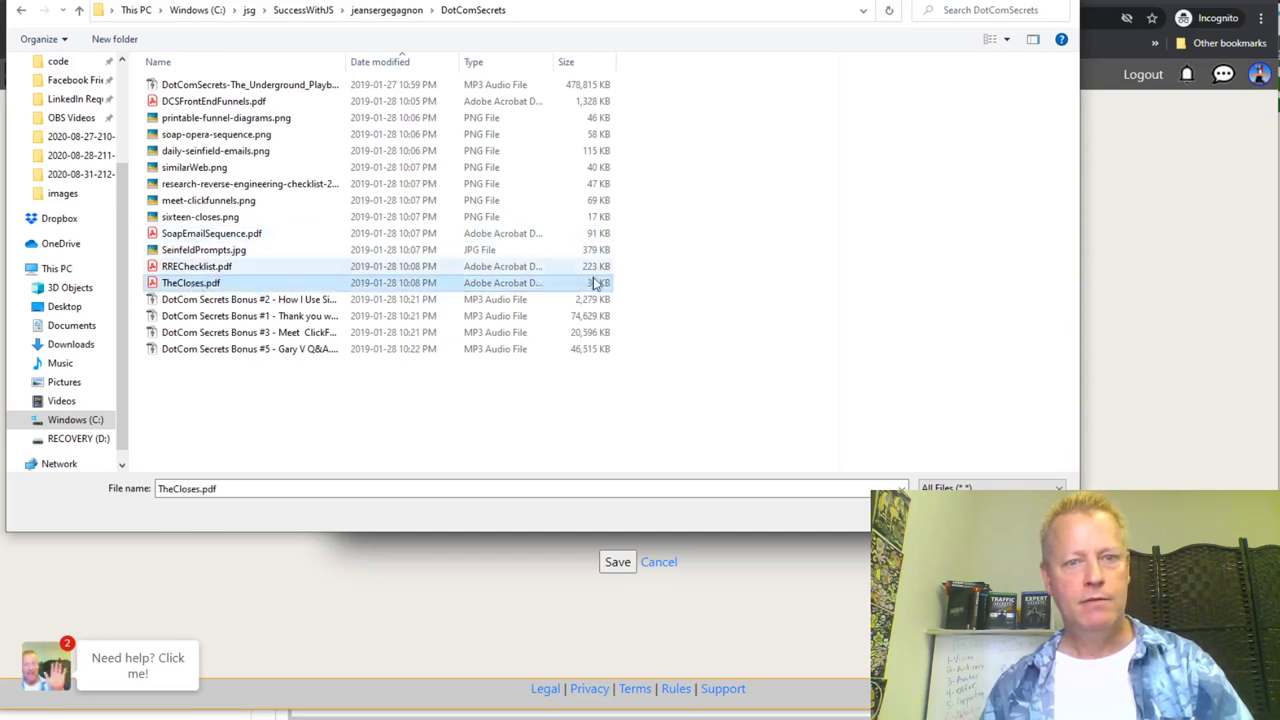
pyautogui.doubleClick(190, 283)
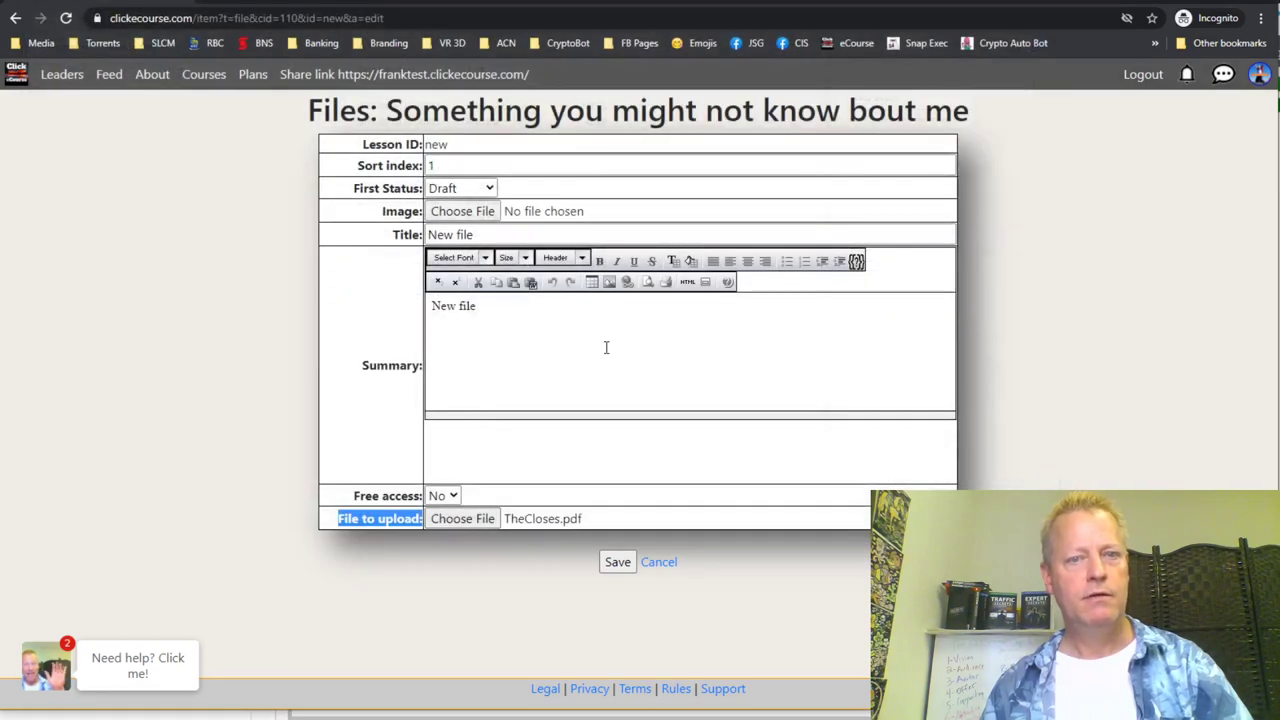
# - Title the file 'The closes' with summary 'From DotCom secrets' and save it
pyautogui.moveTo(480, 234); pyautogui.dragTo(349, 263)
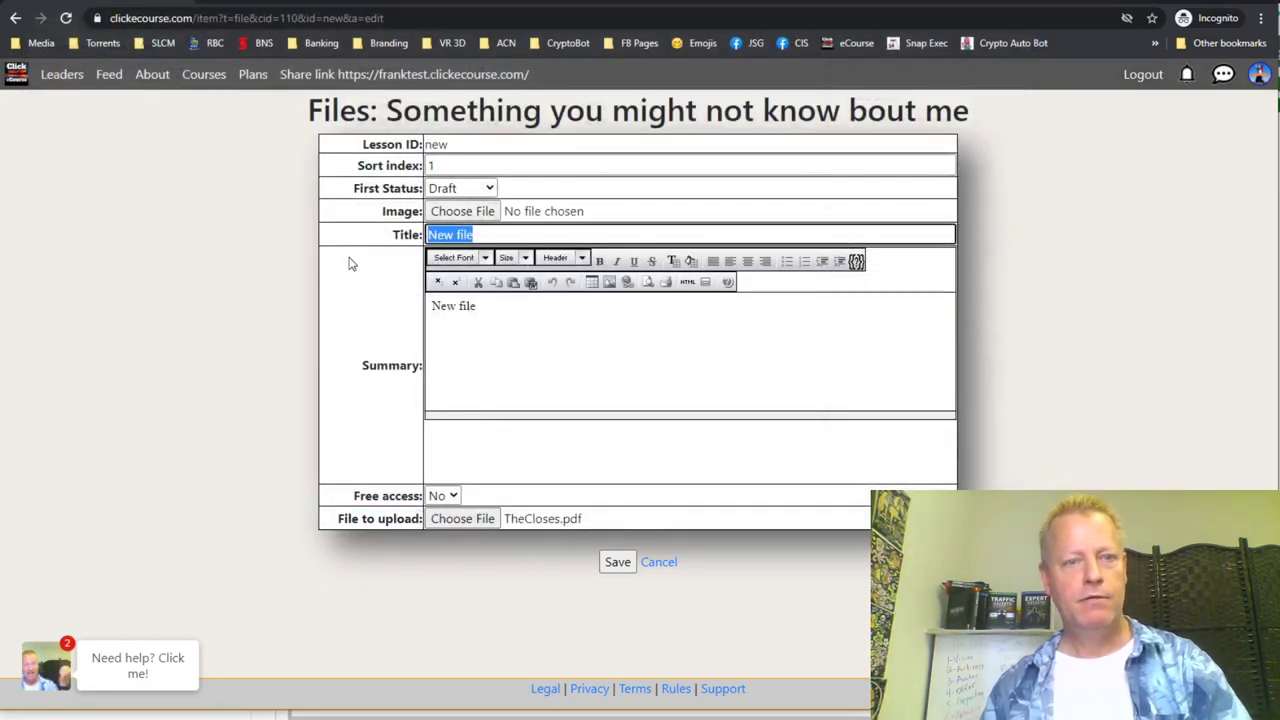
pyautogui.write('The closes from Dot Com')
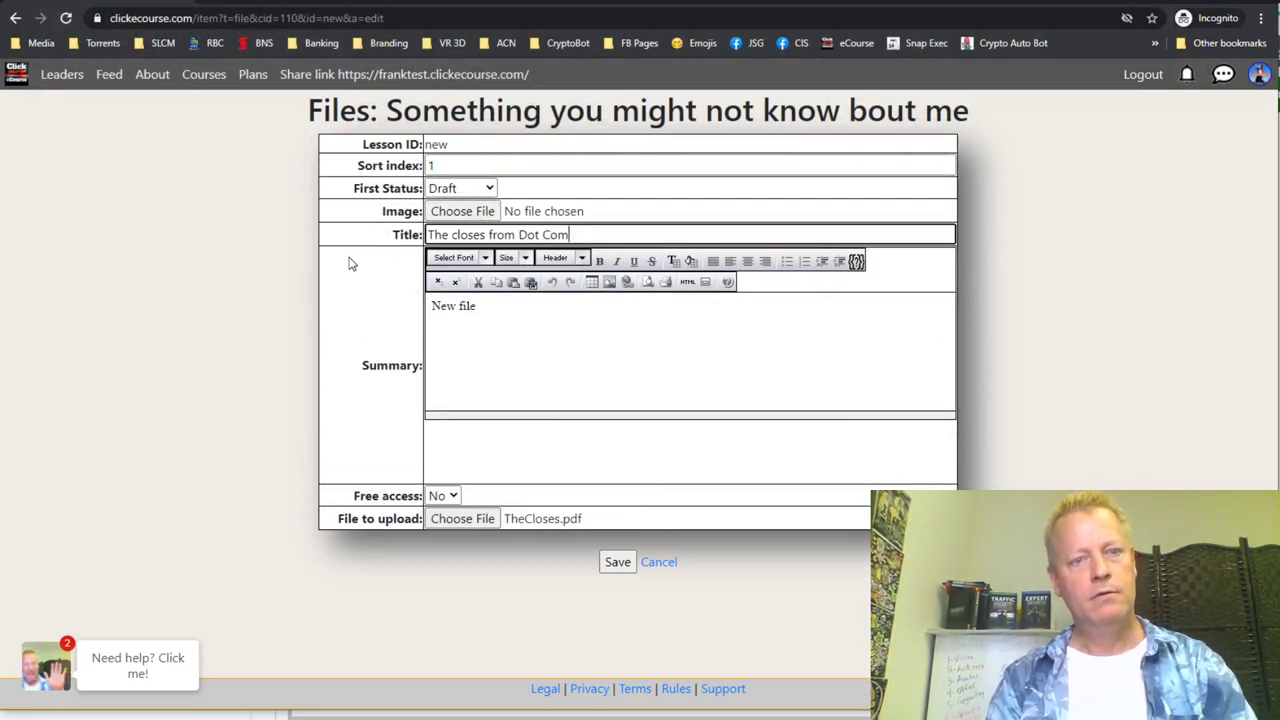
pyautogui.press('BackSpace')
pyautogui.moveTo(500, 308); pyautogui.dragTo(332, 321)
pyautogui.write('From Dot')
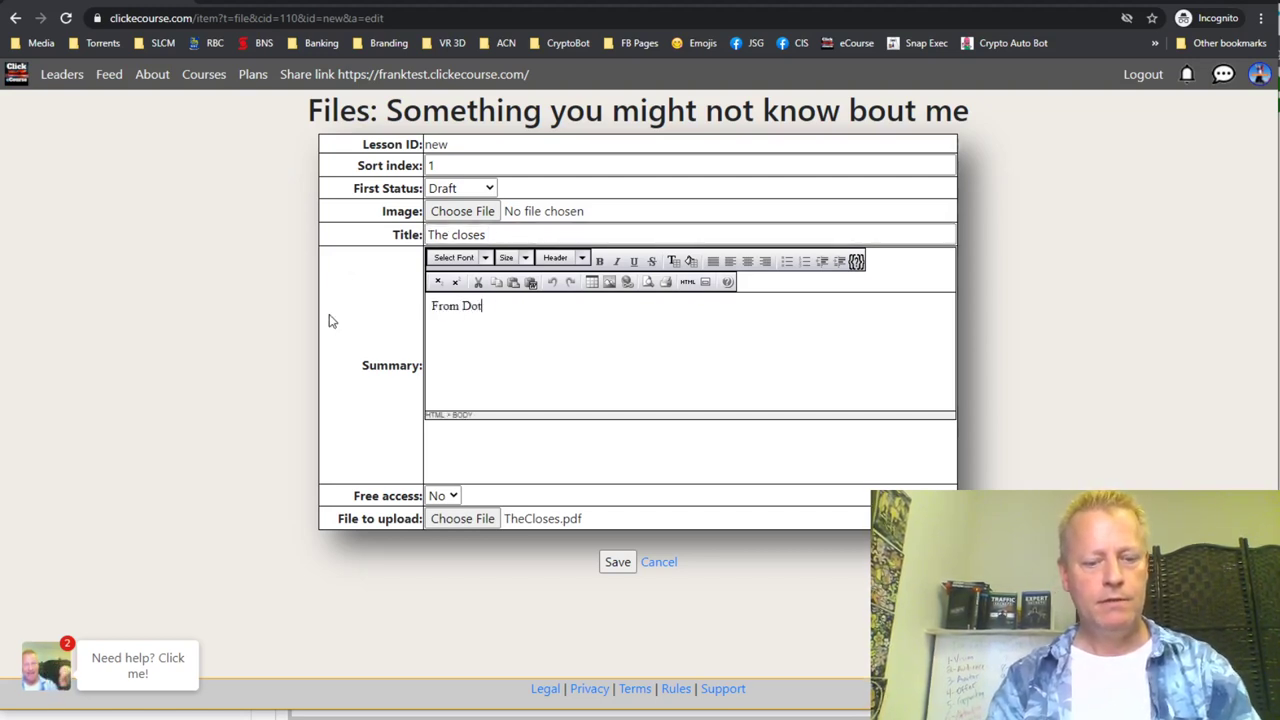
pyautogui.write('Com secrets')
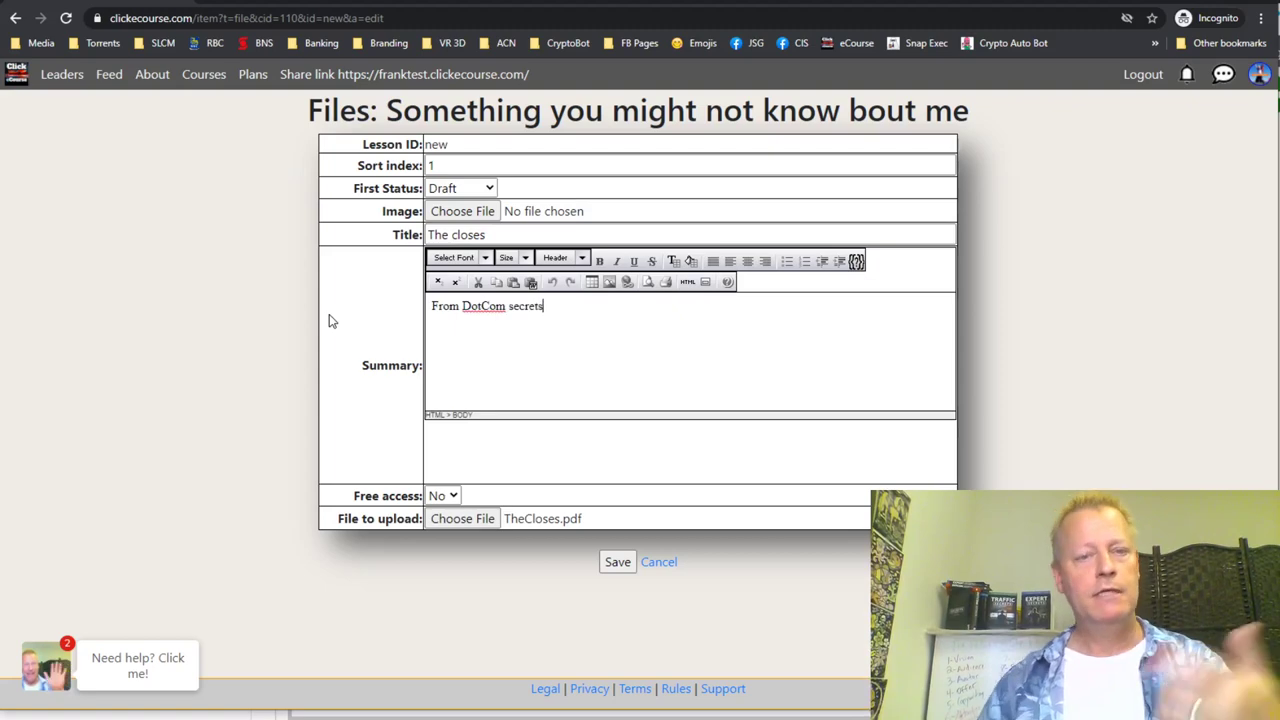
pyautogui.click(630, 568)
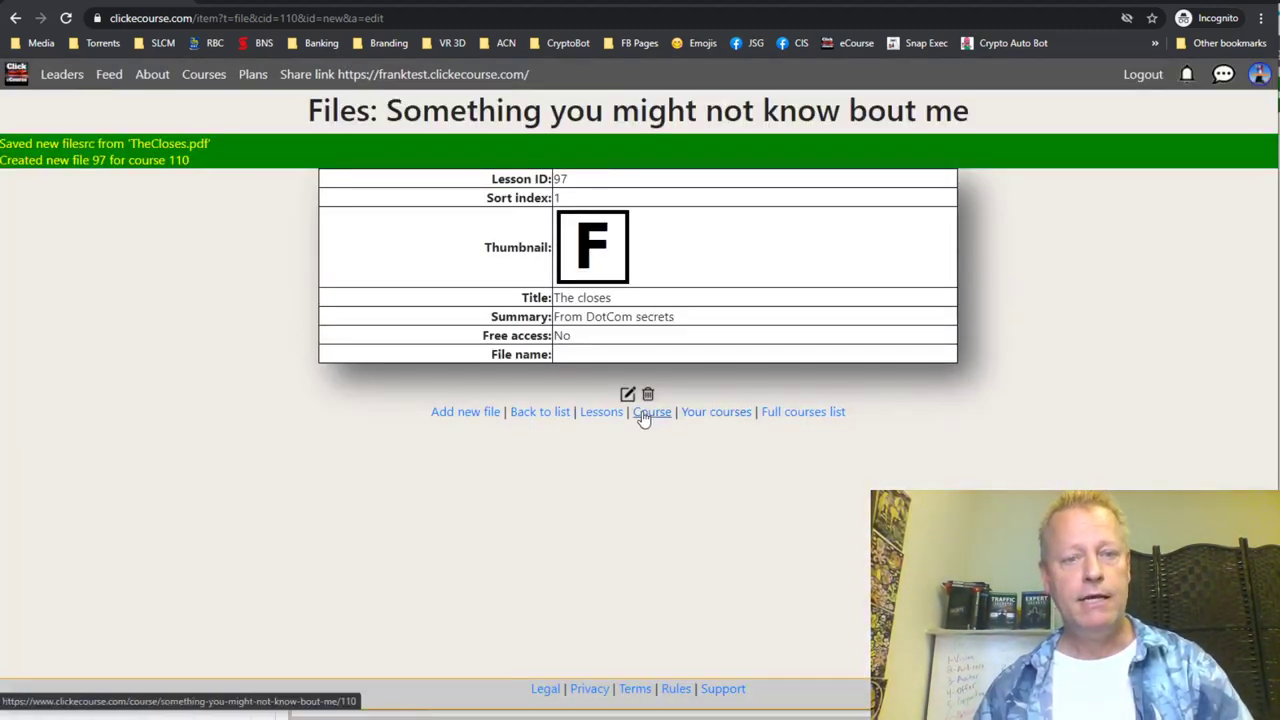
# - Change The closes file's image to daily-seinfield-emails.png and save the upload
pyautogui.click(726, 418)
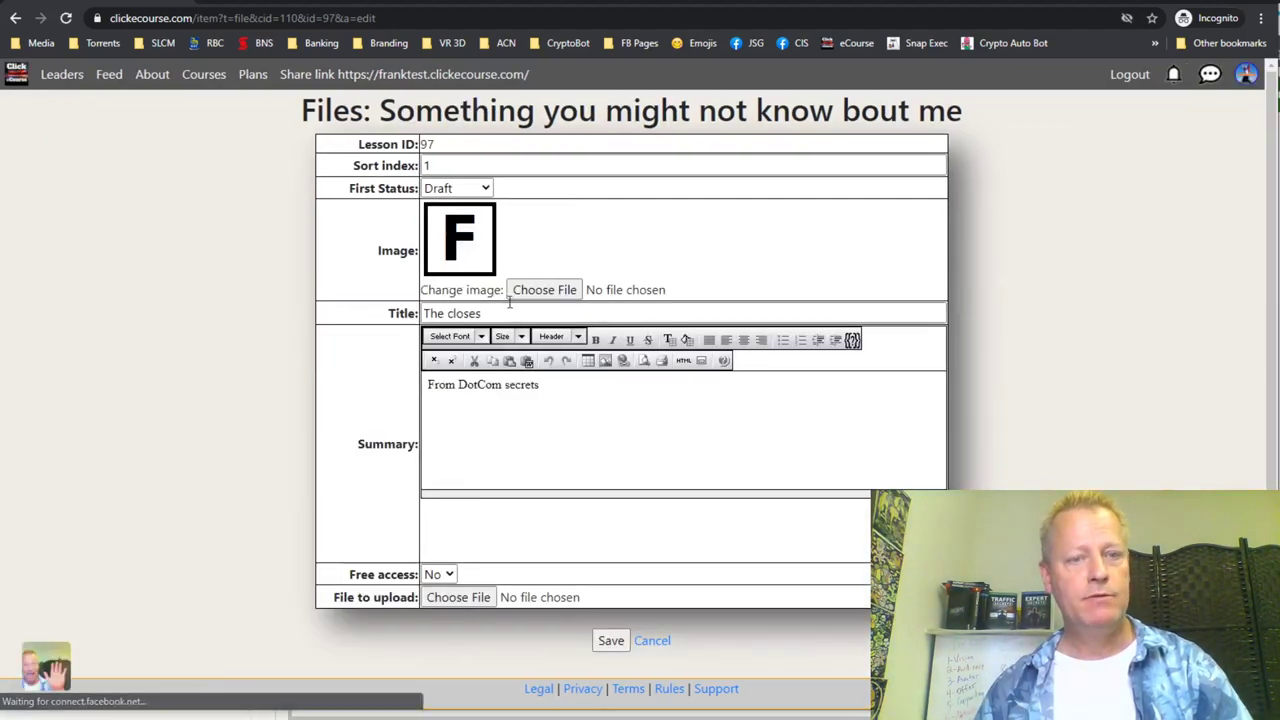
pyautogui.click(610, 292)
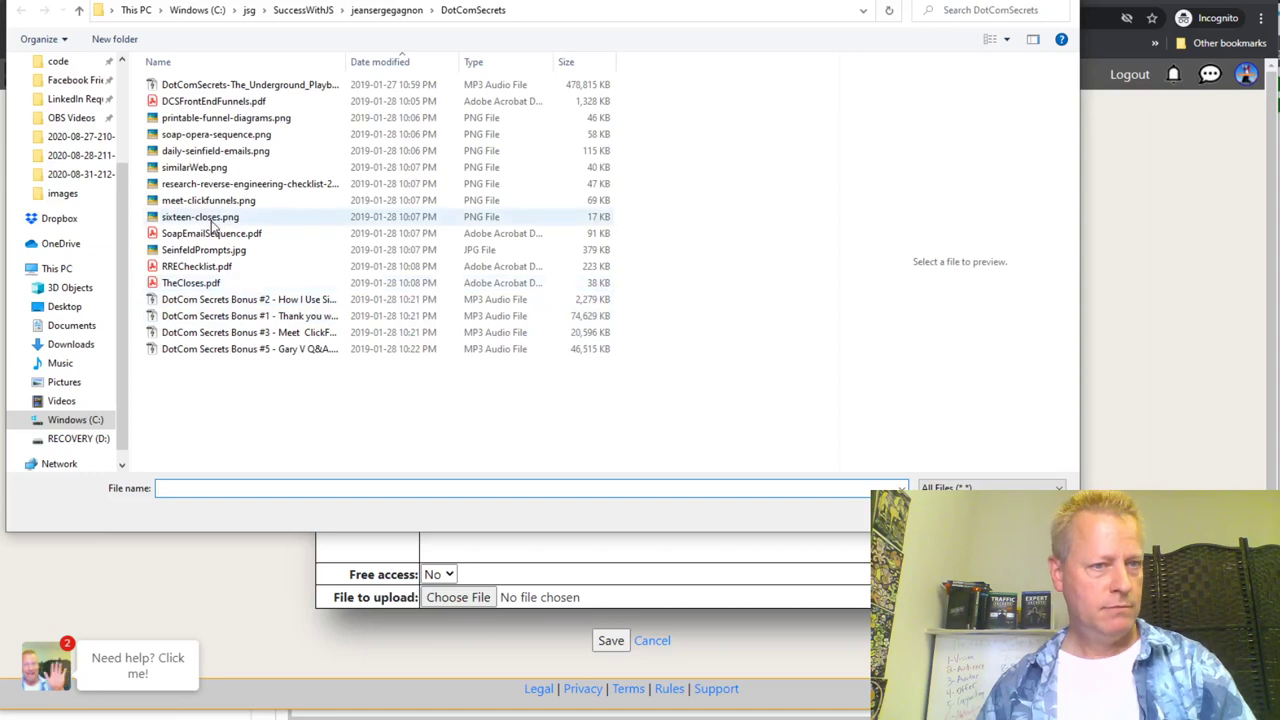
pyautogui.click(194, 168)
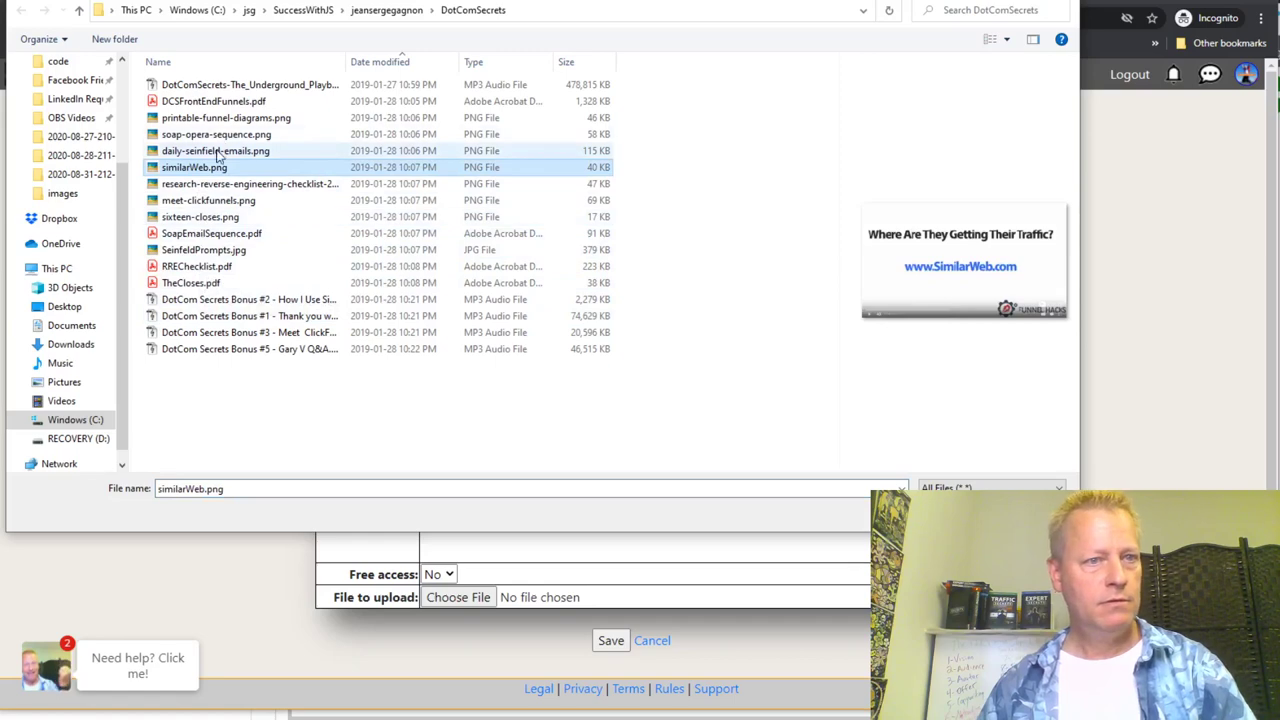
pyautogui.click(210, 151)
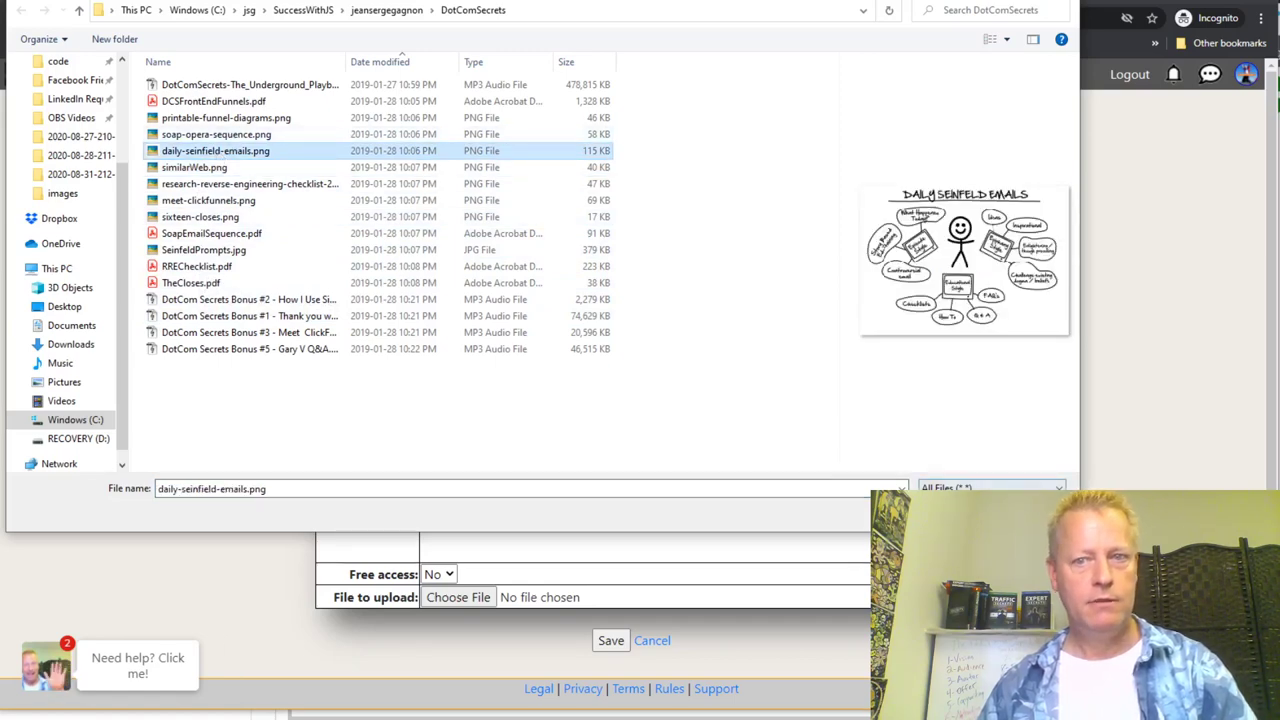
pyautogui.press('Return')
pyautogui.click(611, 641)
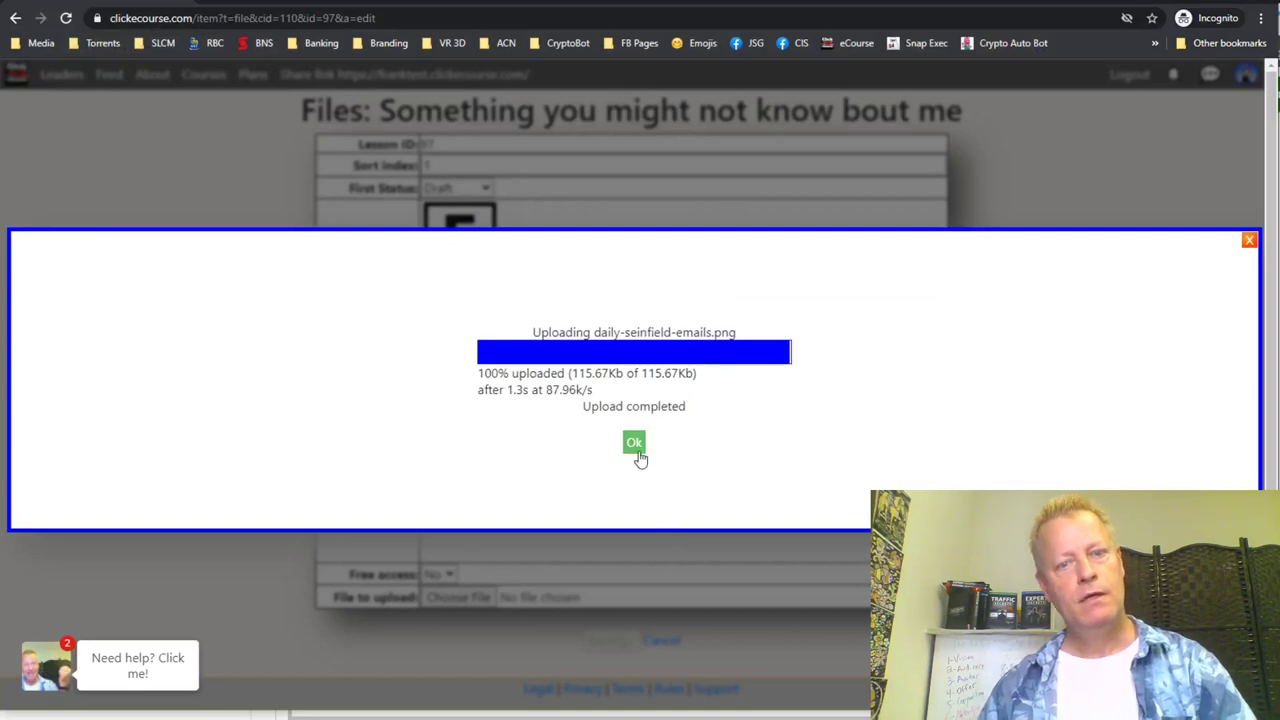
pyautogui.click(634, 443)
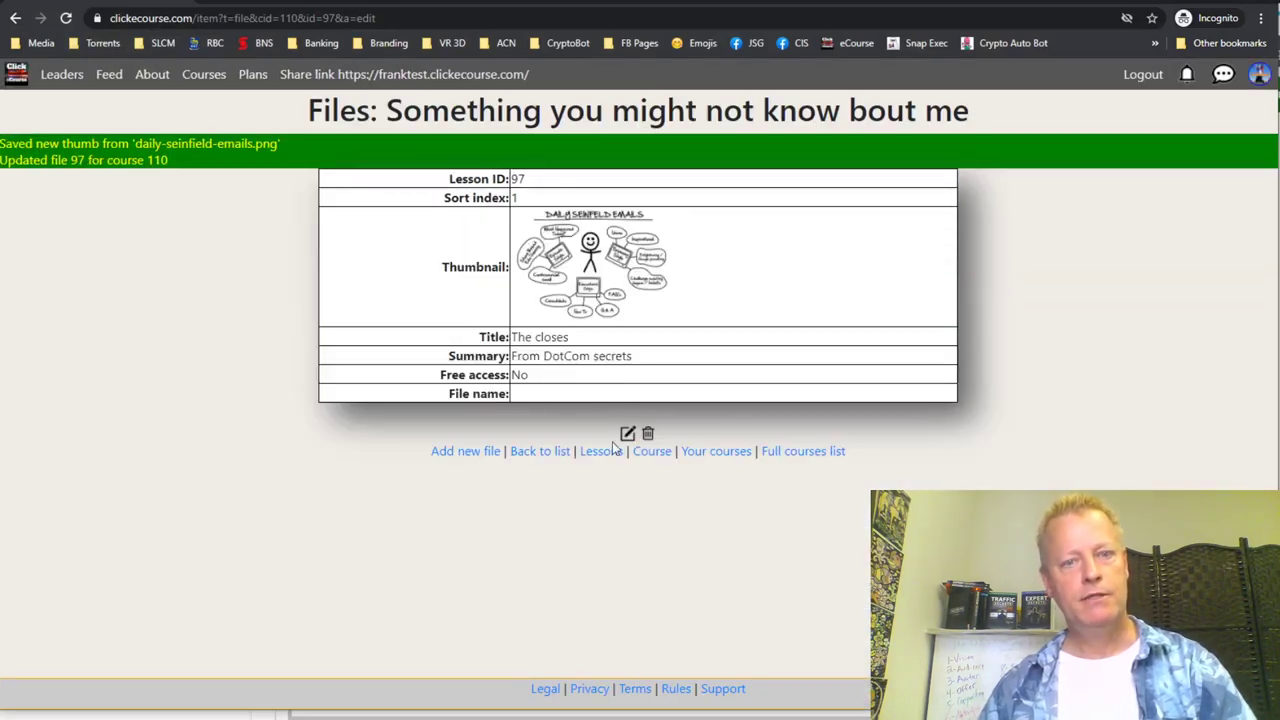
# - Publish the file The closes from the course page
pyautogui.click(652, 452)
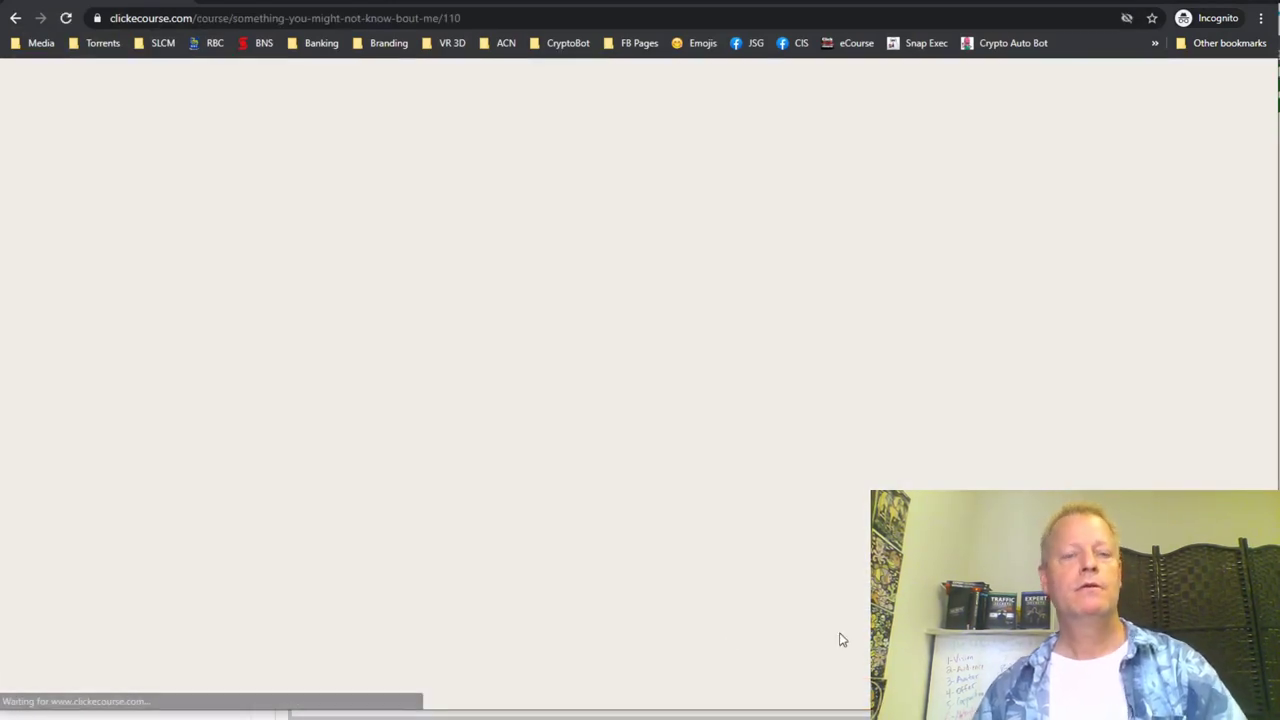
pyautogui.scroll(-5, 513, 516)
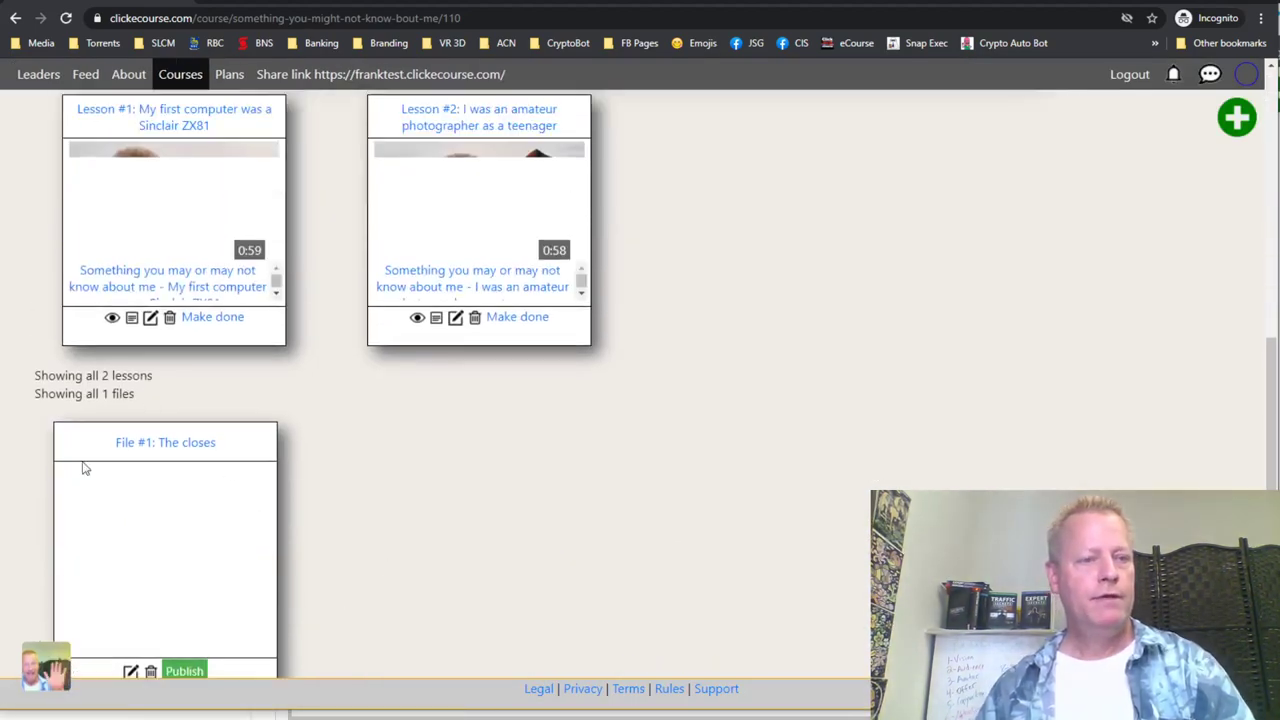
pyautogui.scroll(-1, 251, 509)
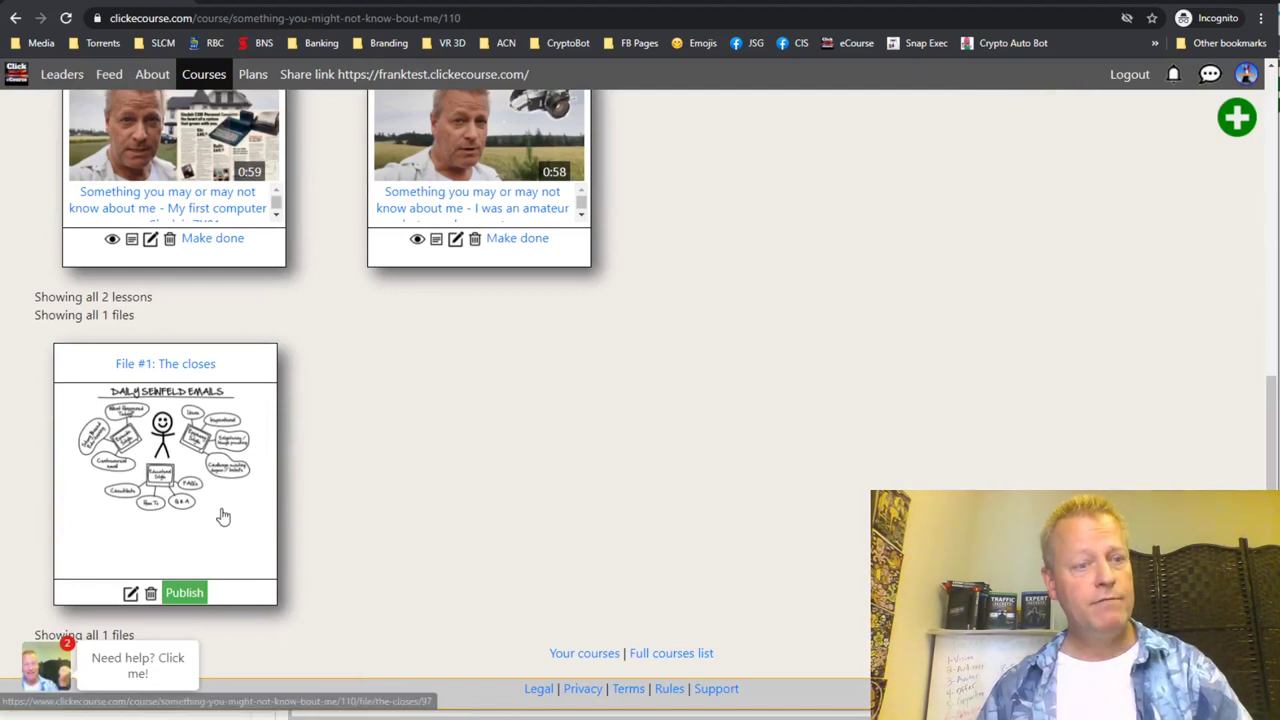
pyautogui.click(186, 594)
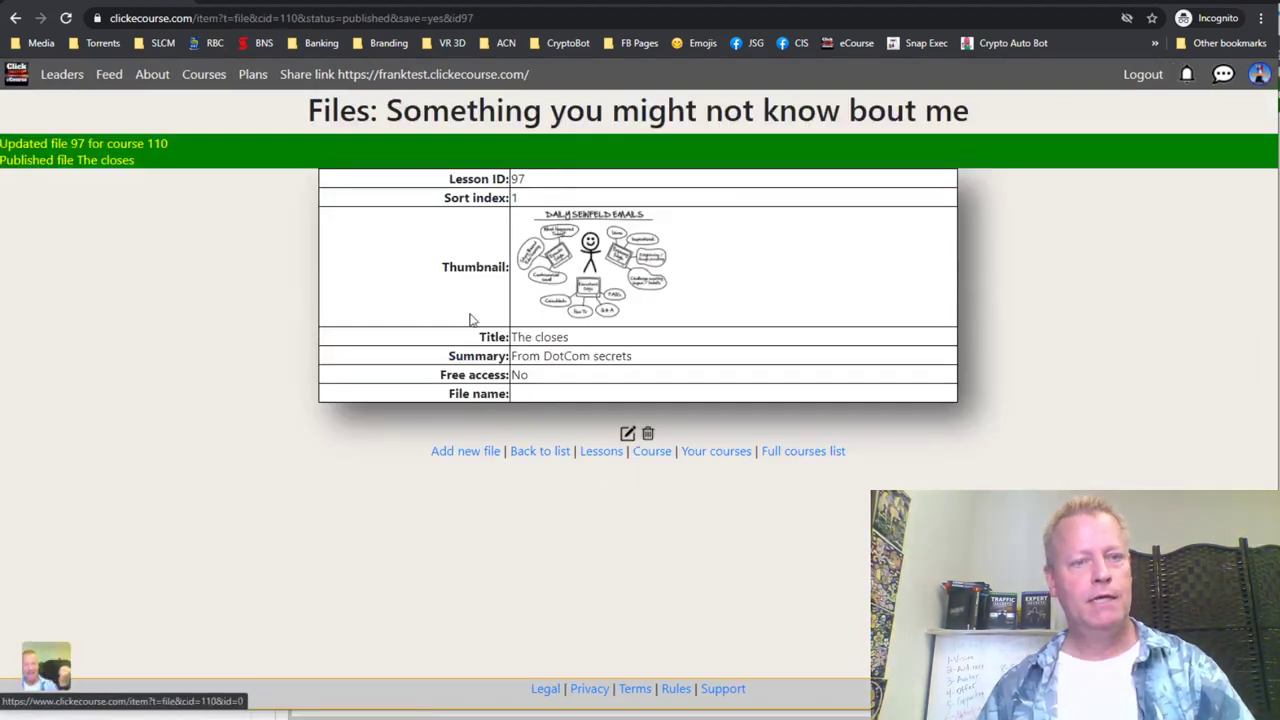
# - Return to the course page and switch to the logged-out Firefox window
pyautogui.click(651, 451)
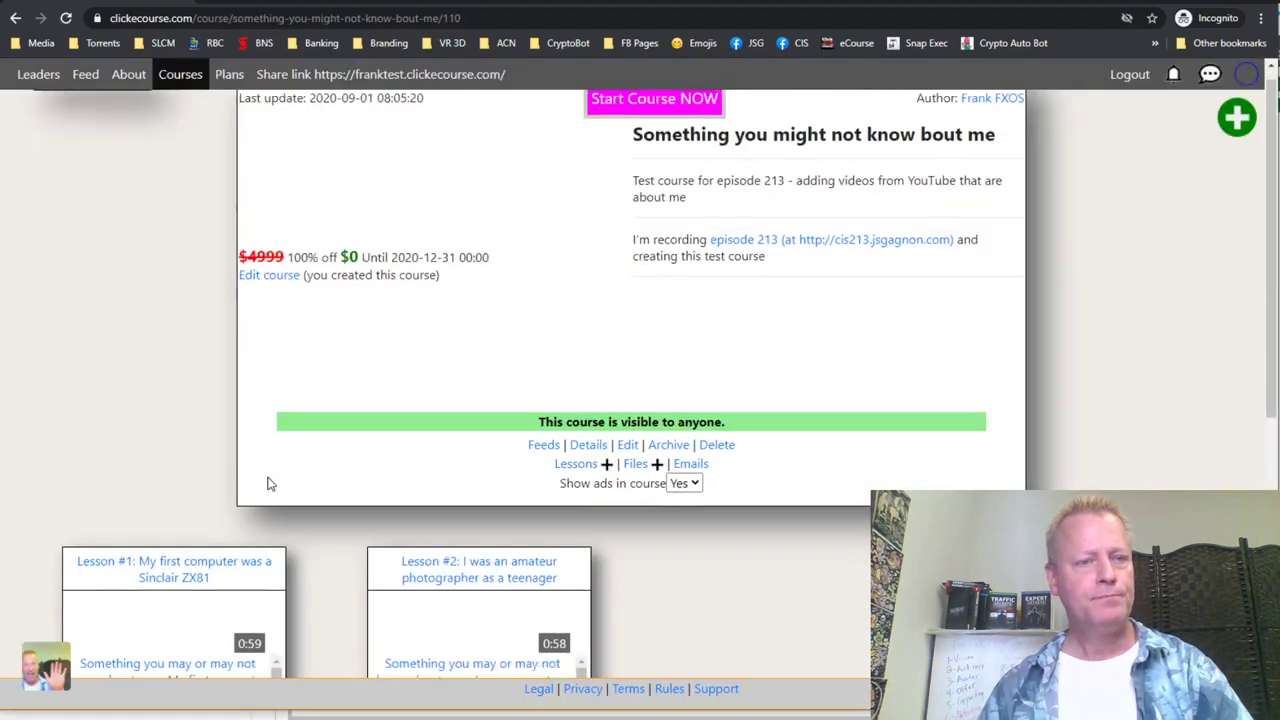
pyautogui.scroll(-4, 267, 484)
pyautogui.scroll(4, 460, 590)
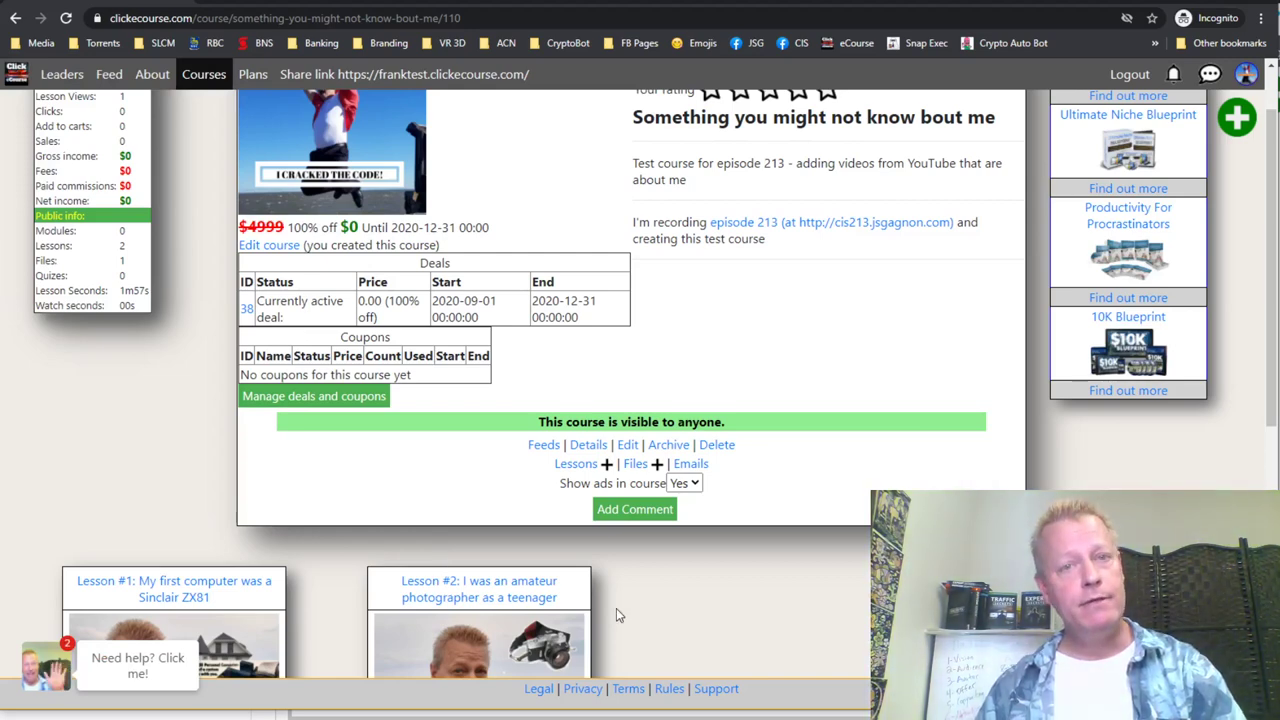
pyautogui.scroll(-3, 645, 619)
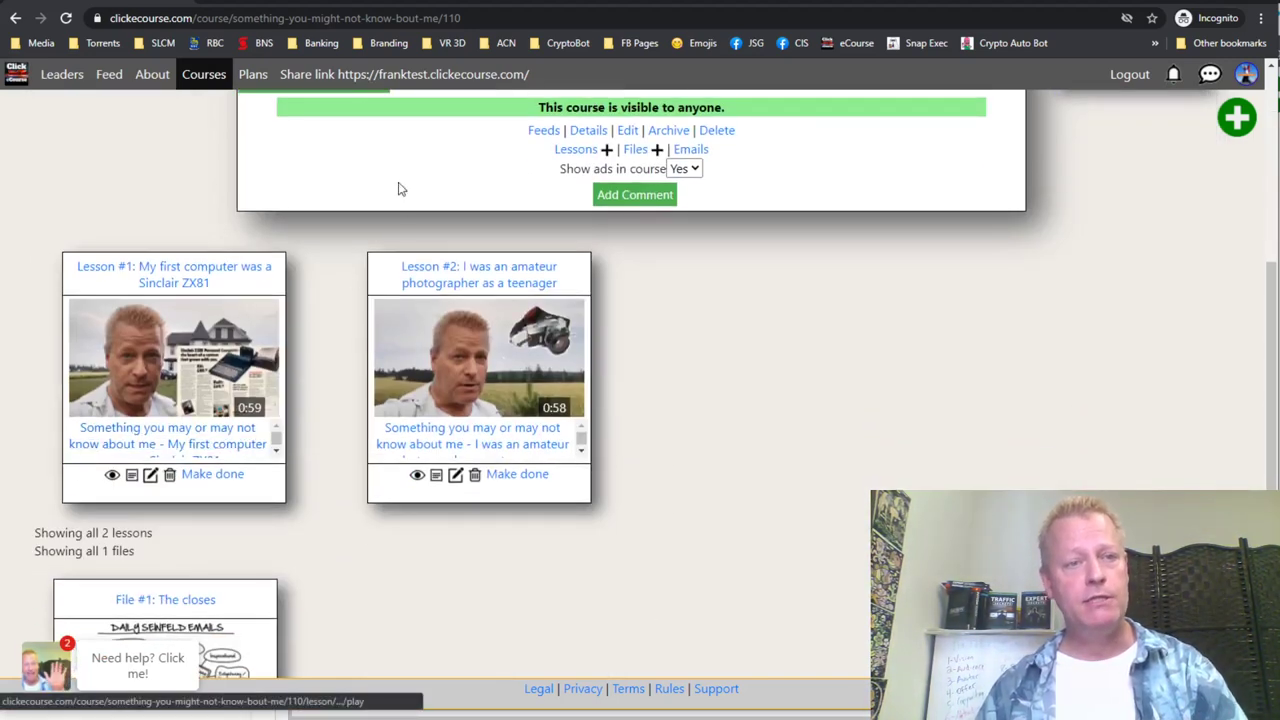
pyautogui.scroll(4, 398, 189)
pyautogui.hotkey('alt', 'Tab')
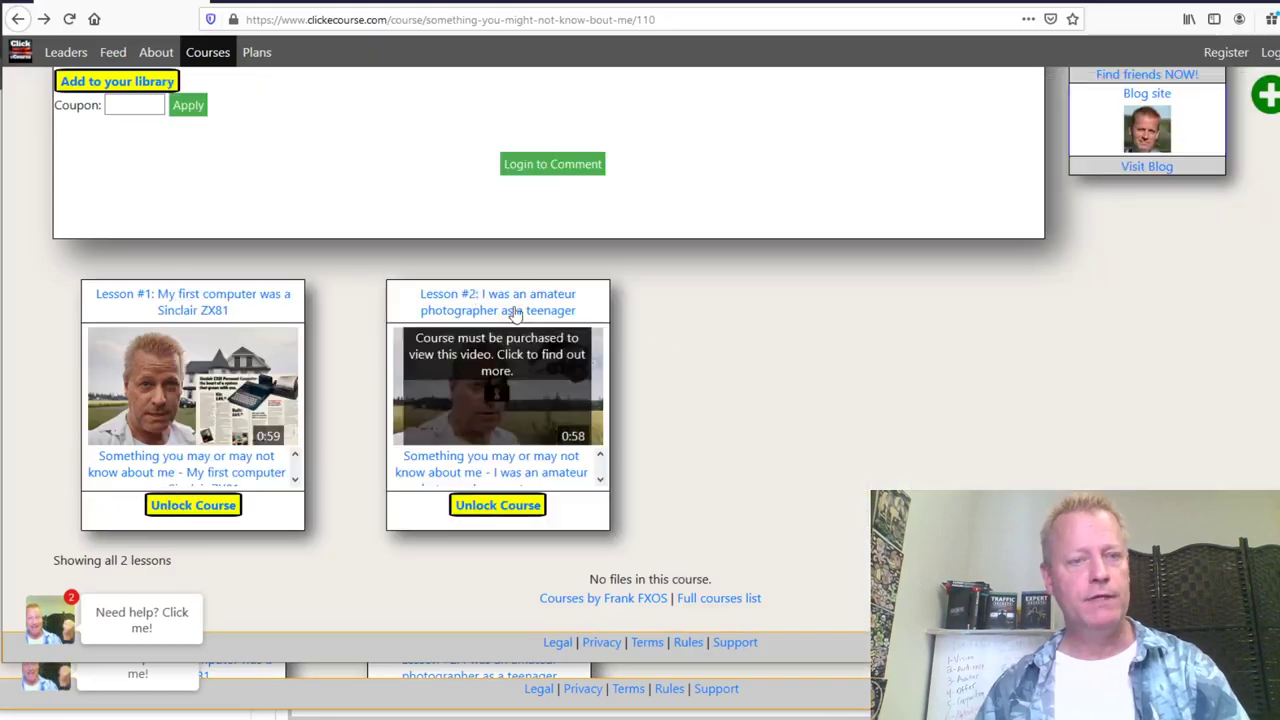
# - Open the site's Feed, note the new public course post, and refresh with F5
pyautogui.scroll(3, 314, 171)
pyautogui.click(113, 52)
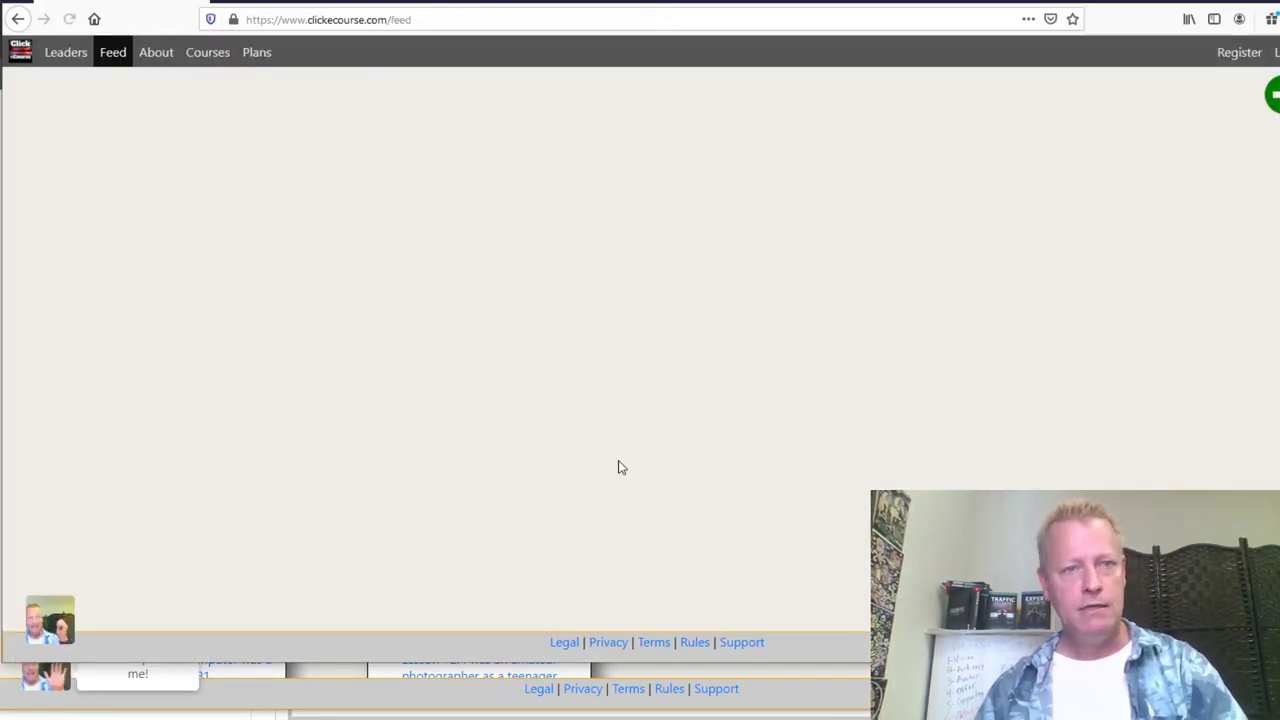
pyautogui.scroll(-5, 760, 391)
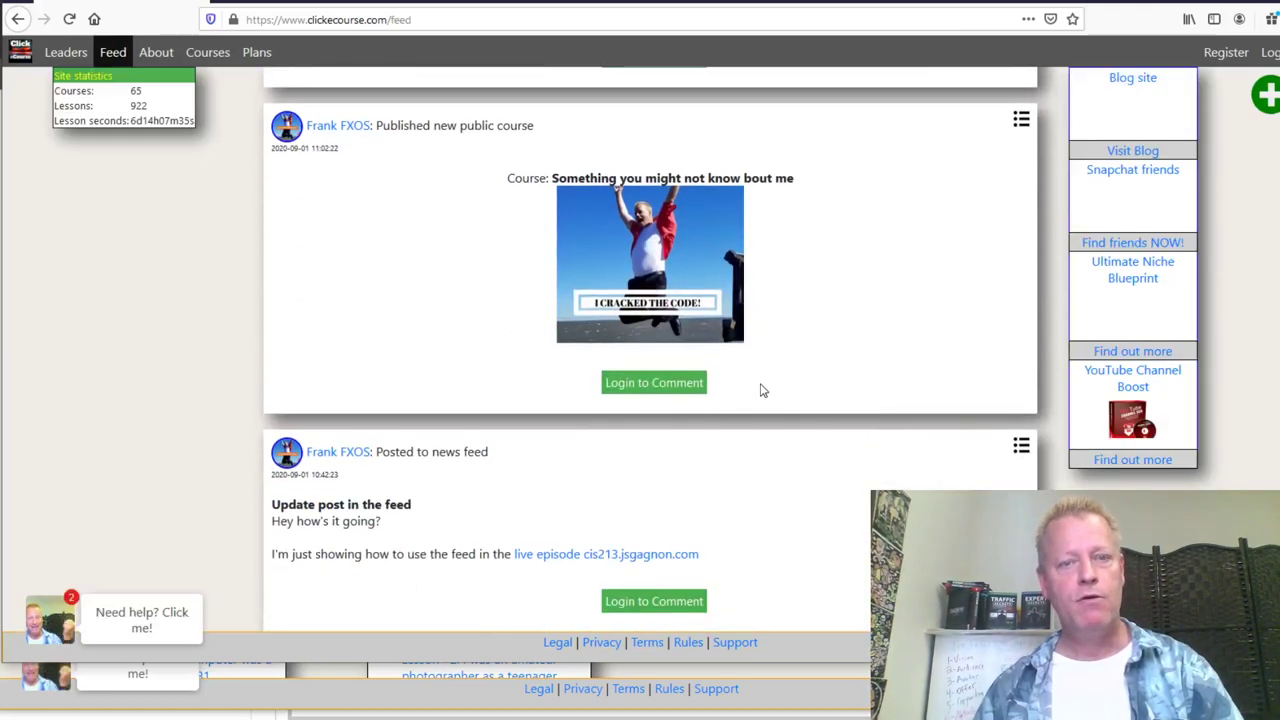
pyautogui.scroll(3, 592, 382)
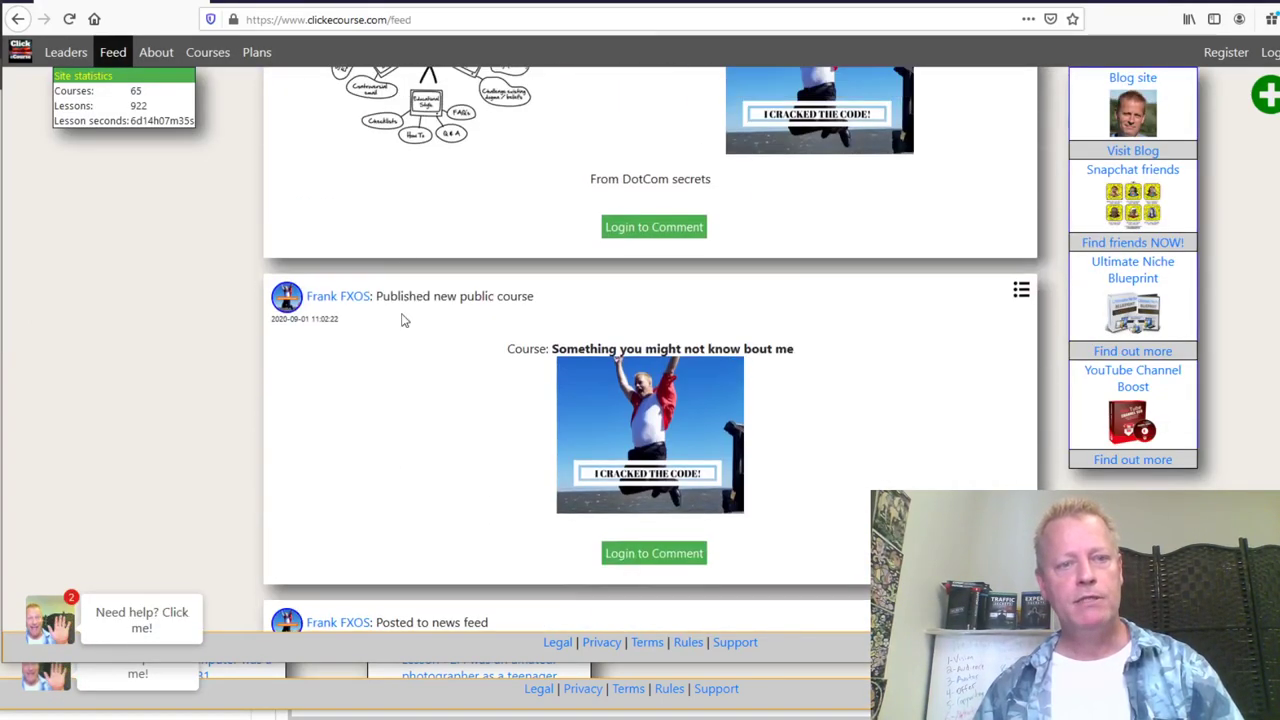
pyautogui.moveTo(418, 295); pyautogui.dragTo(528, 328)
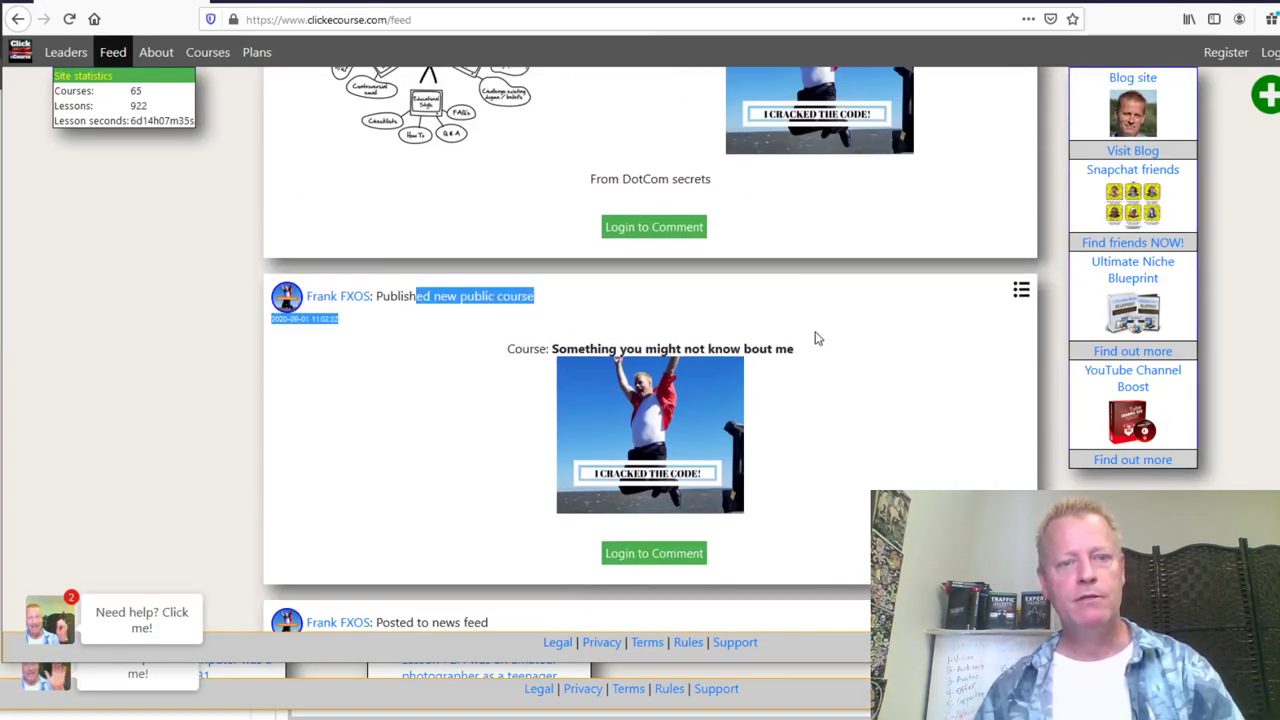
pyautogui.scroll(-2, 829, 466)
pyautogui.scroll(4, 829, 411)
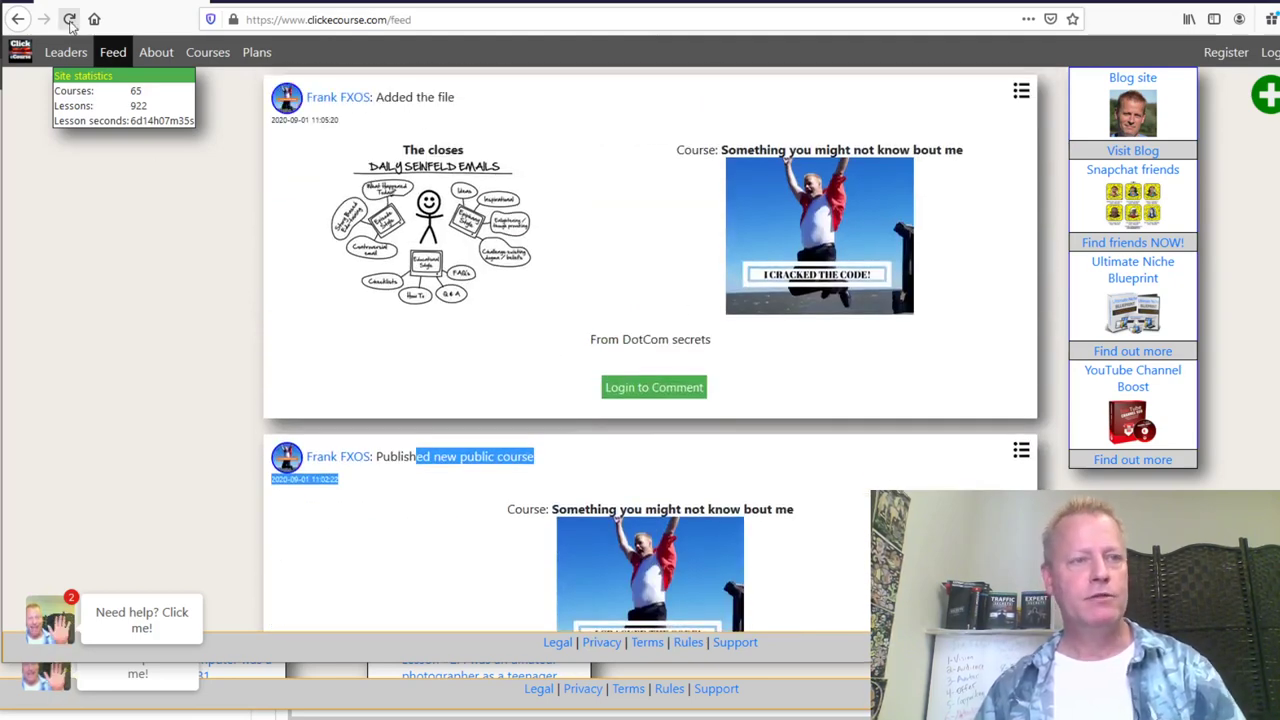
pyautogui.press('F5')
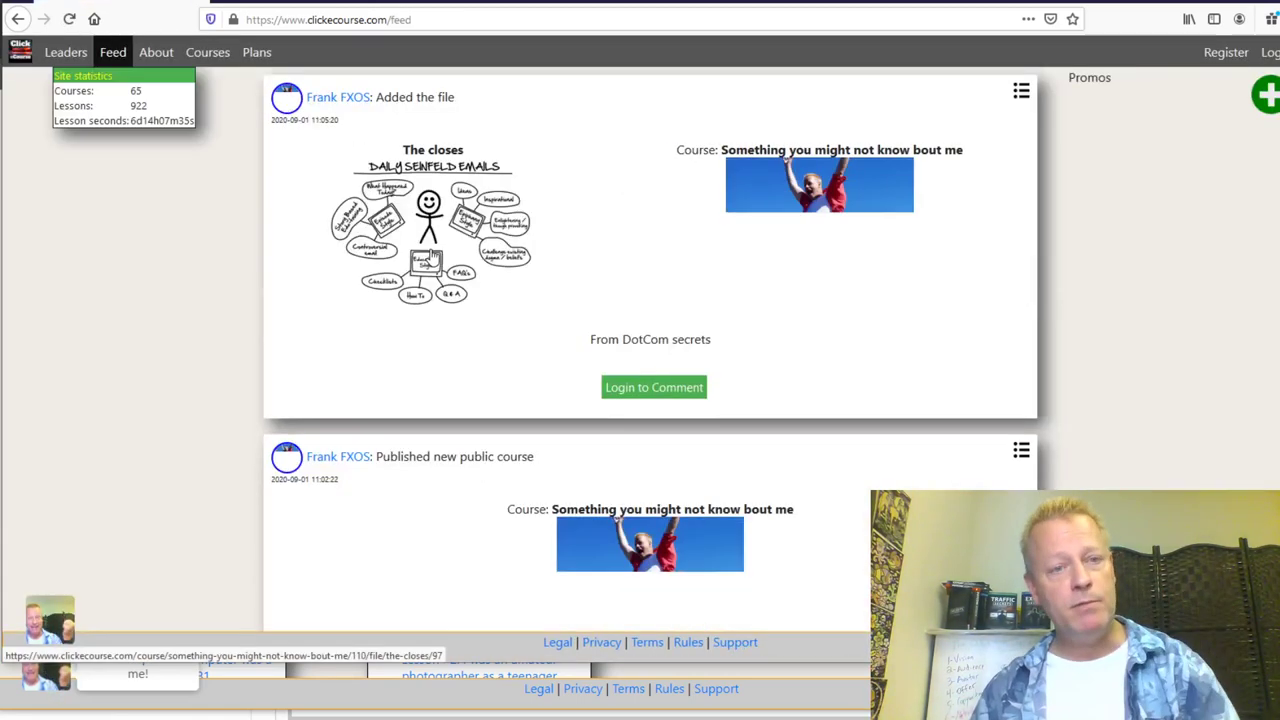
# - Find the 'Added the file' post for The closes and open the file from it
pyautogui.scroll(-3, 758, 420)
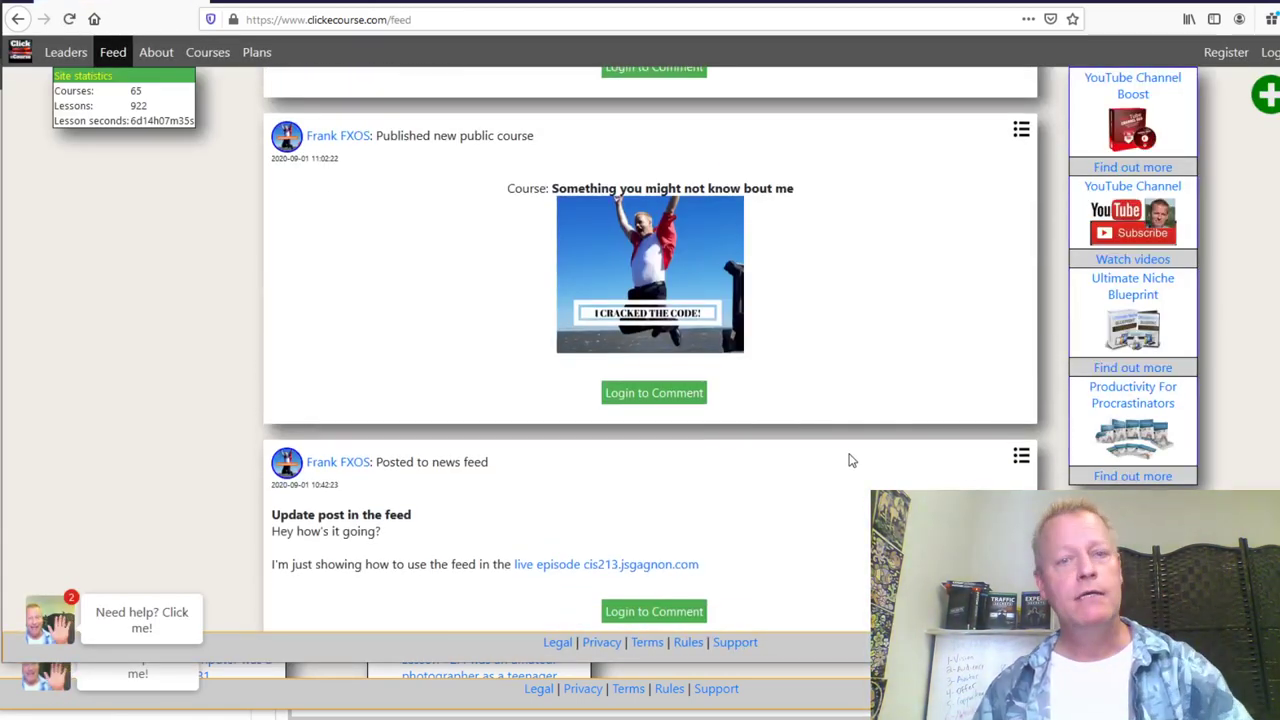
pyautogui.scroll(3, 866, 363)
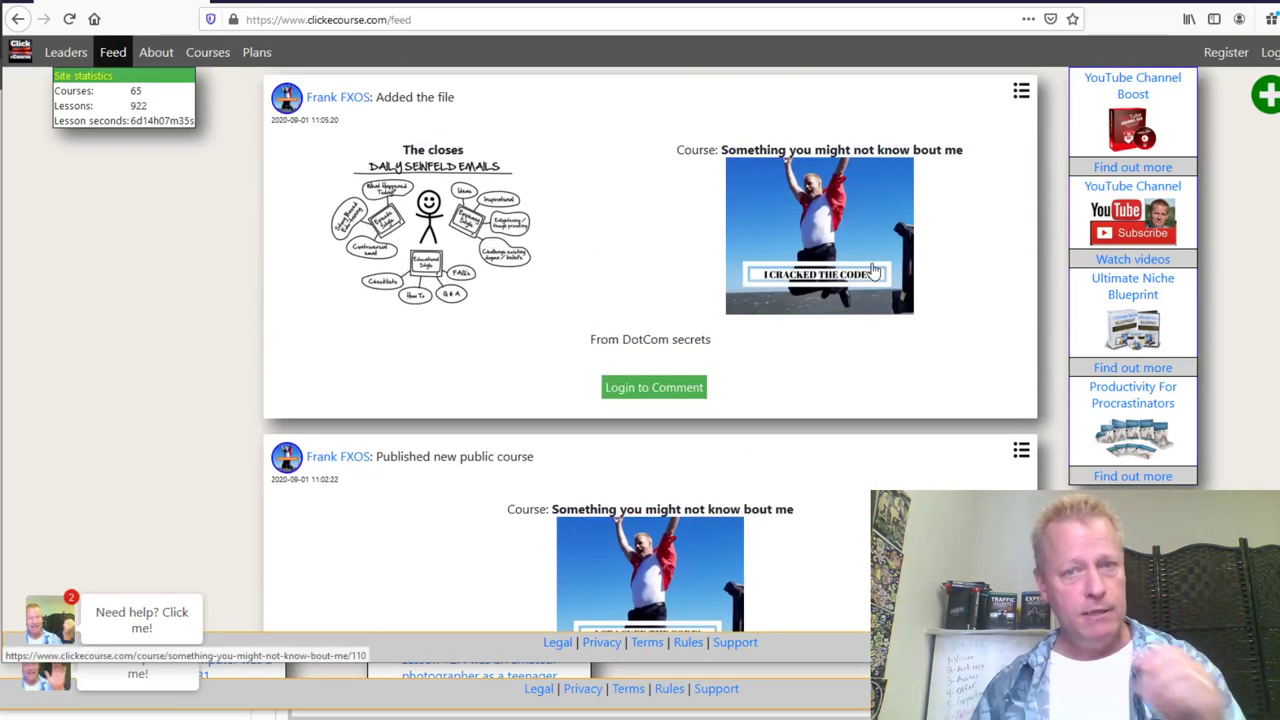
pyautogui.scroll(-3, 622, 435)
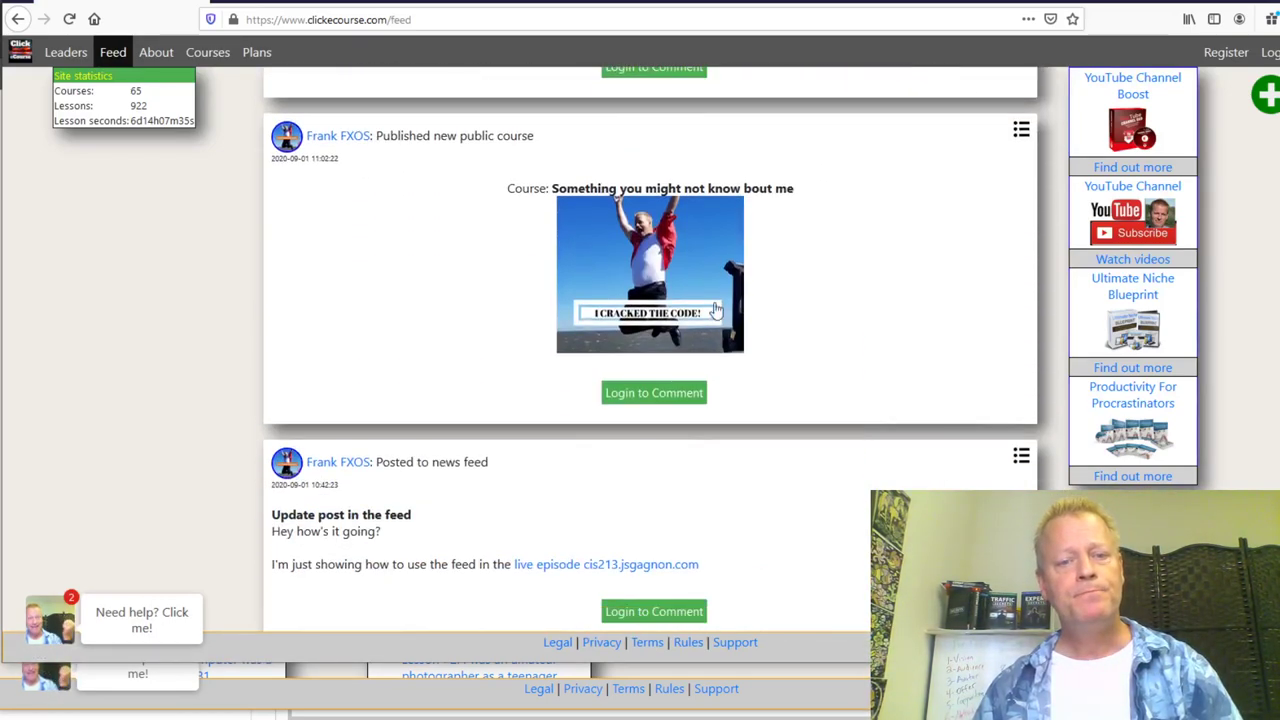
pyautogui.scroll(2, 578, 424)
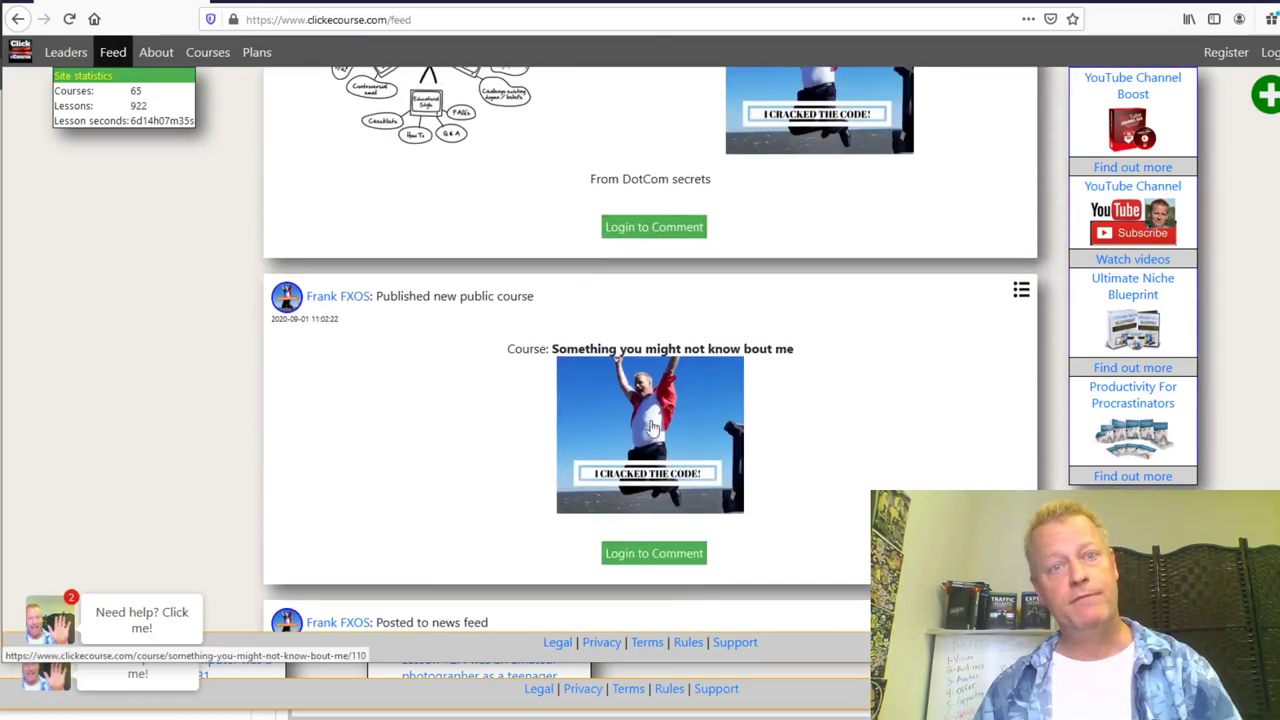
pyautogui.scroll(2, 654, 430)
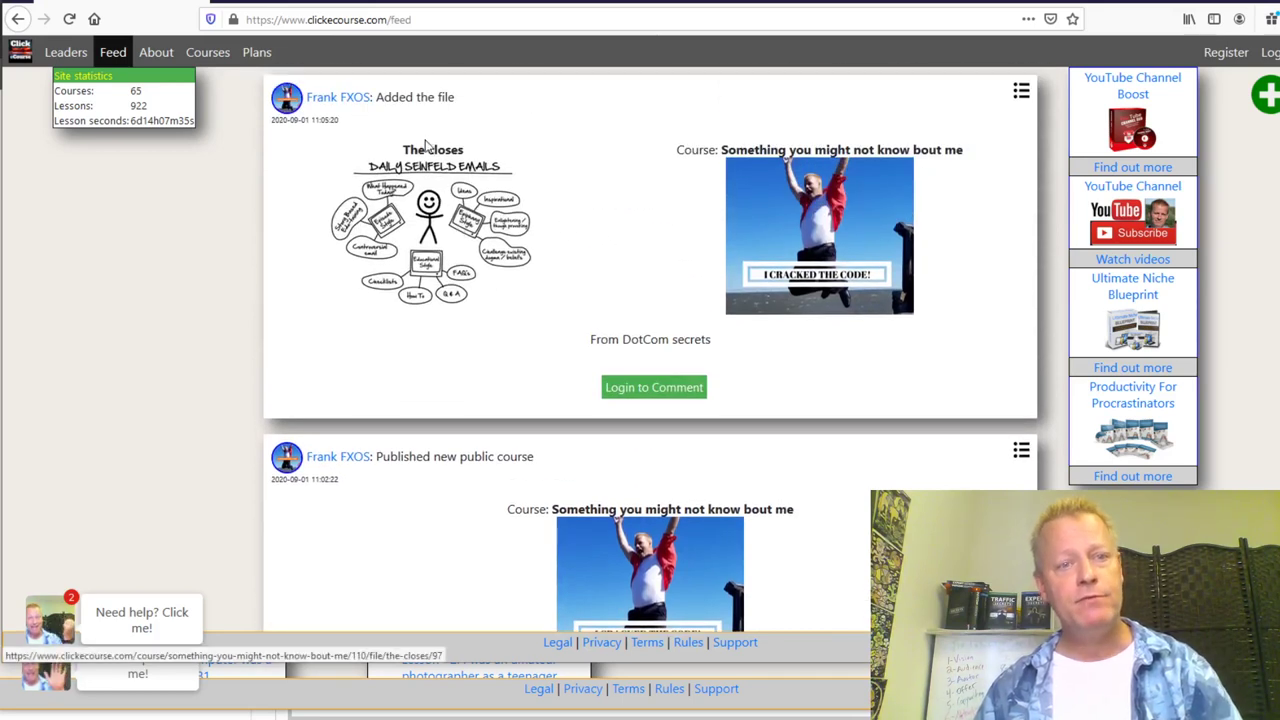
pyautogui.moveTo(384, 97); pyautogui.dragTo(481, 125)
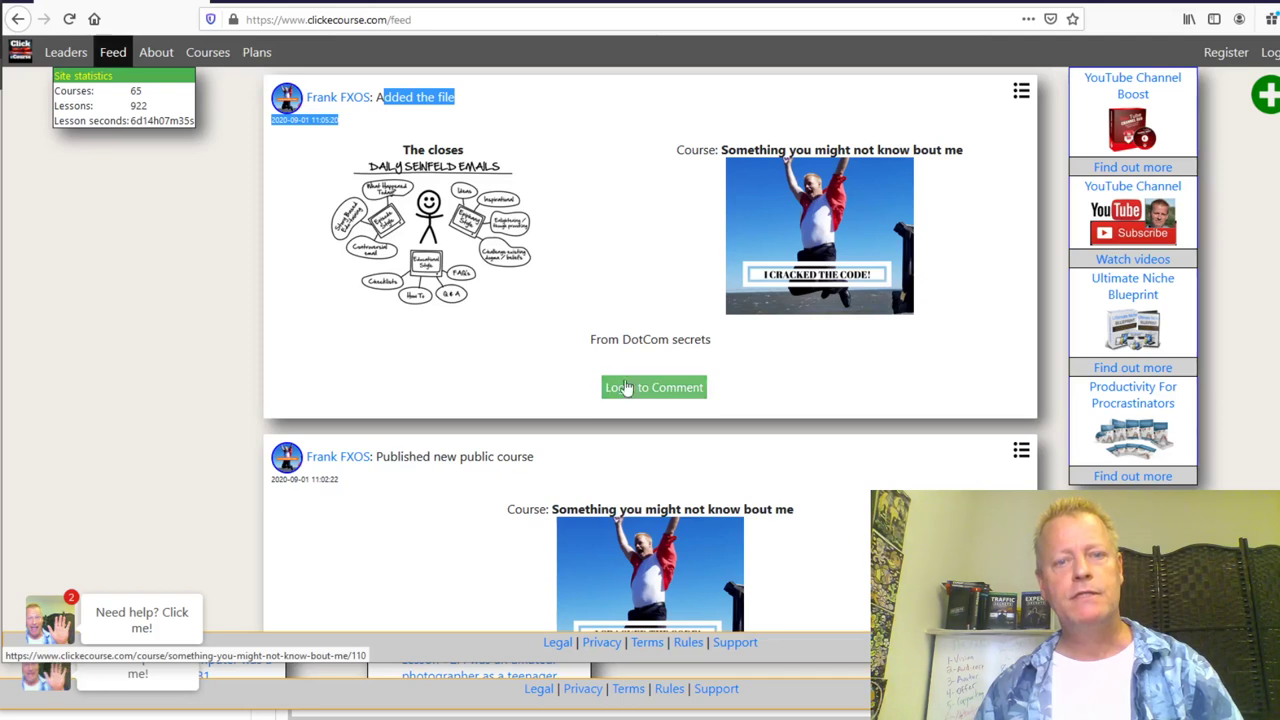
pyautogui.moveTo(690, 339); pyautogui.dragTo(572, 338)
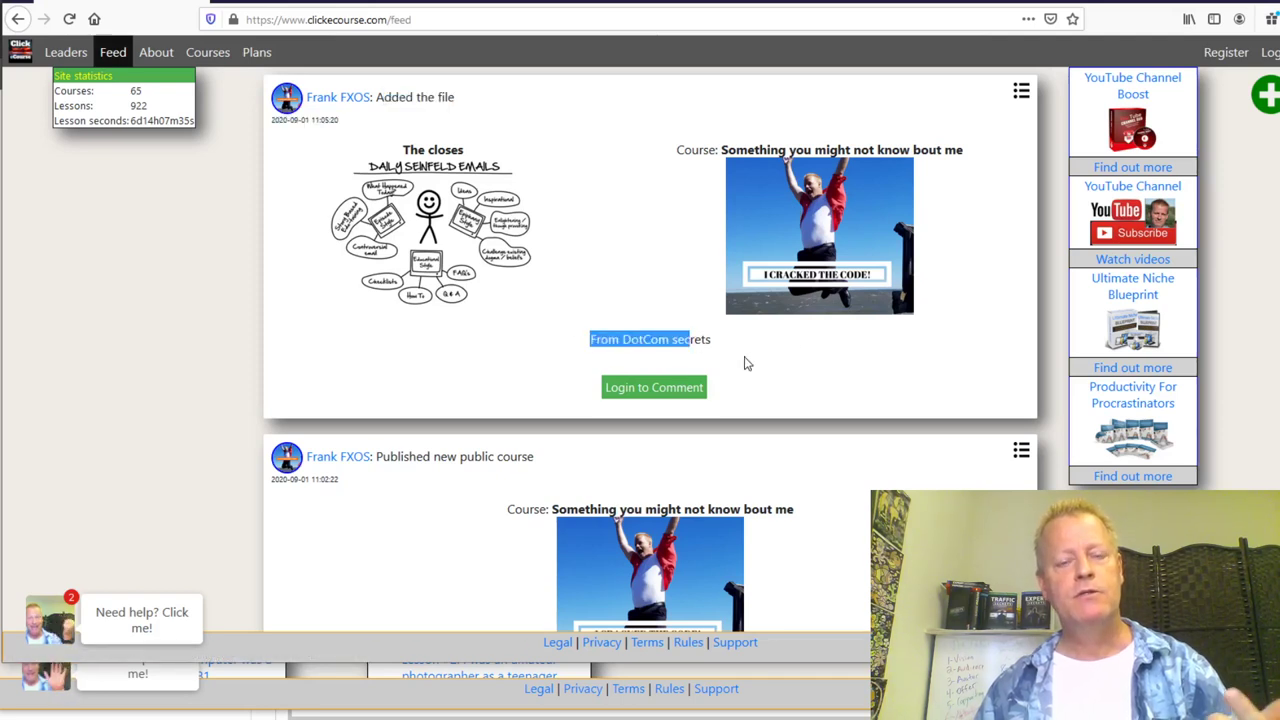
pyautogui.click(745, 363)
pyautogui.click(433, 245)
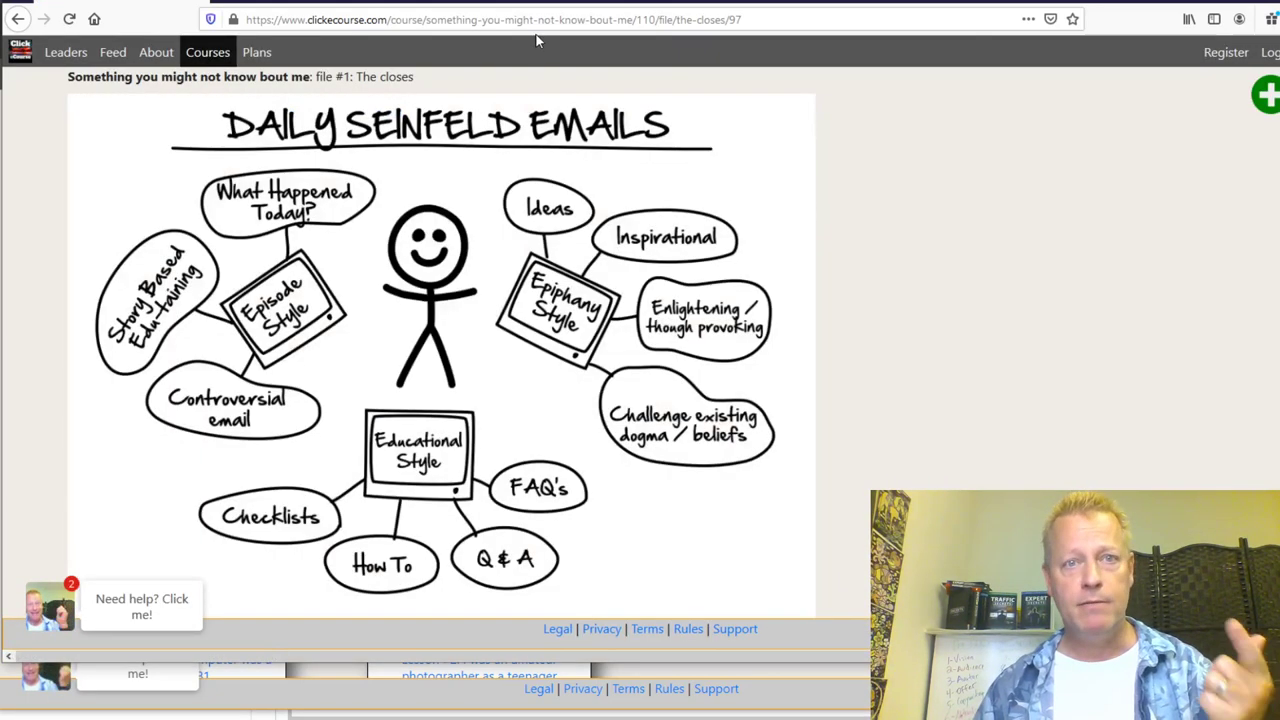
# - Scroll through the visitor's locked file page for The closes
pyautogui.scroll(-3, 403, 374)
pyautogui.scroll(3, 597, 285)
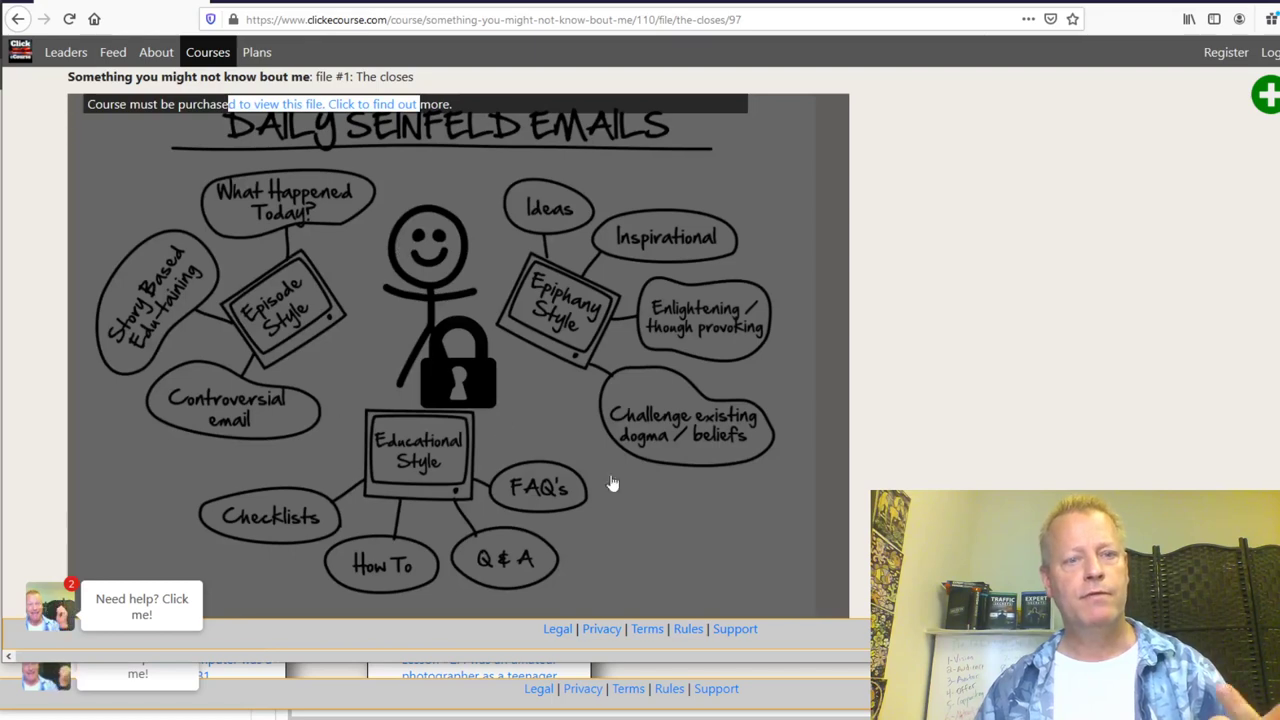
pyautogui.scroll(-3, 594, 390)
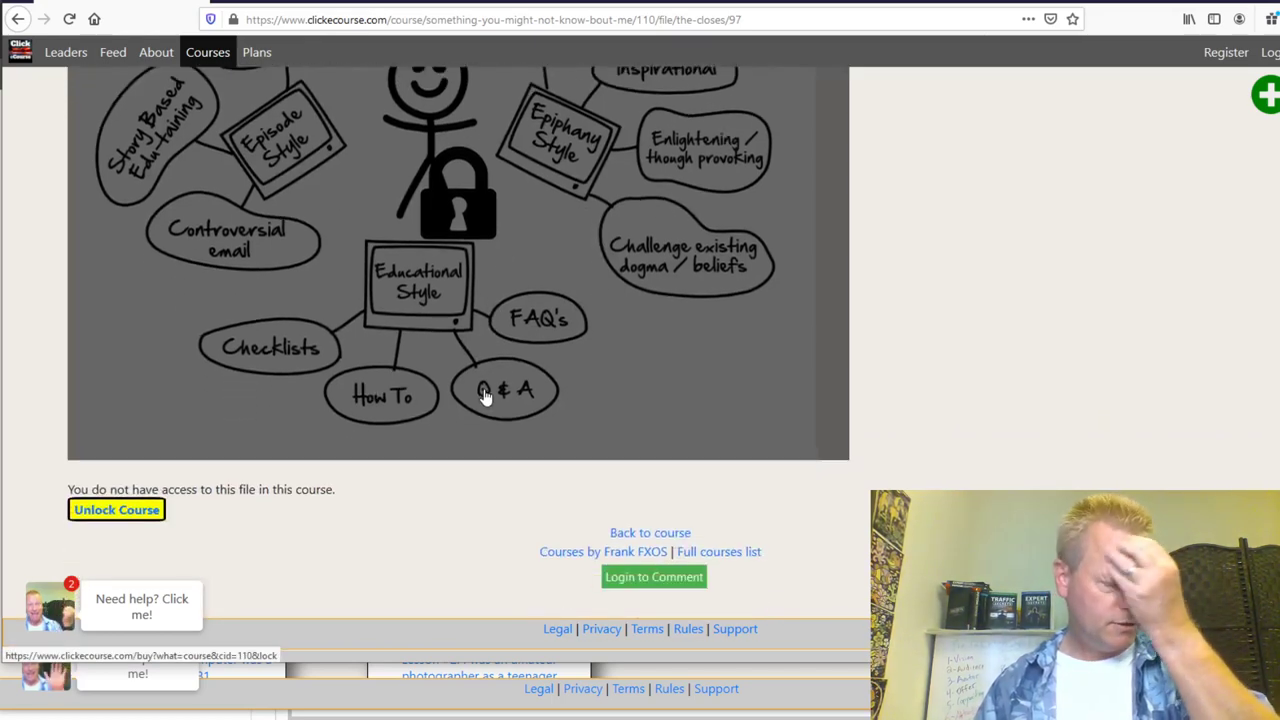
pyautogui.scroll(3, 930, 430)
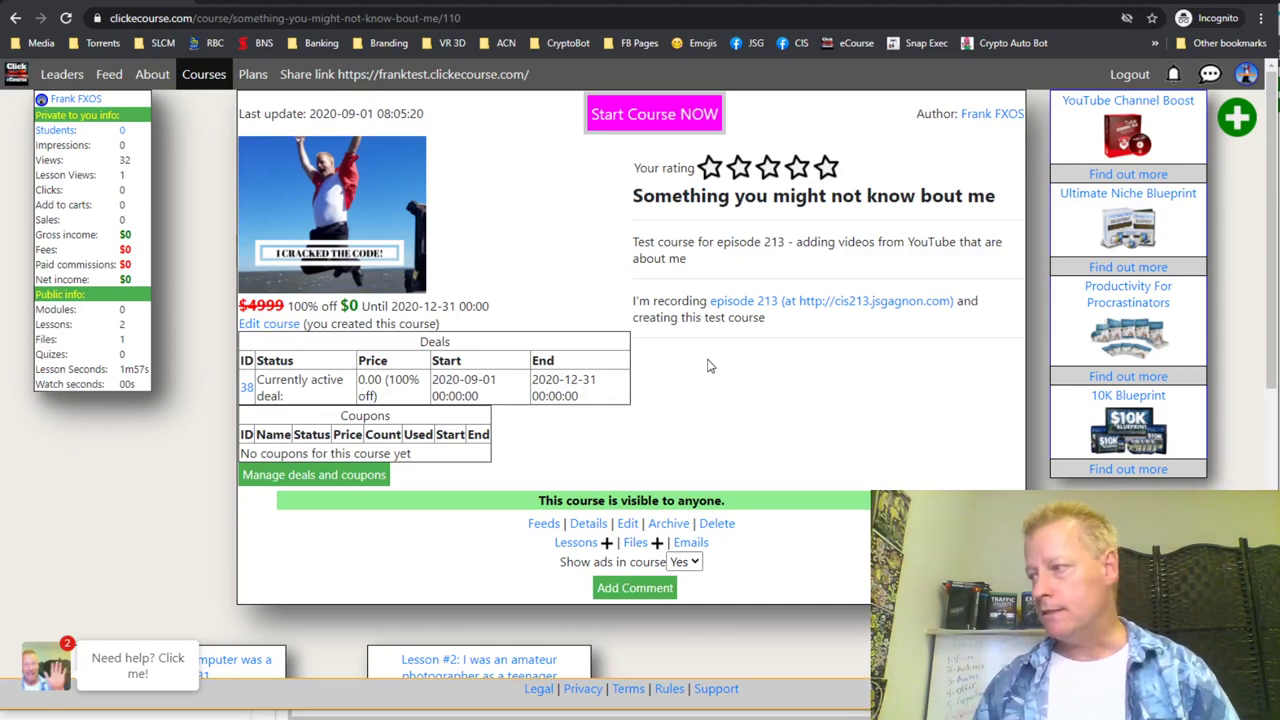
# - Begin a new Lesson #3 from the course's green plus menu
pyautogui.scroll(-7, 707, 366)
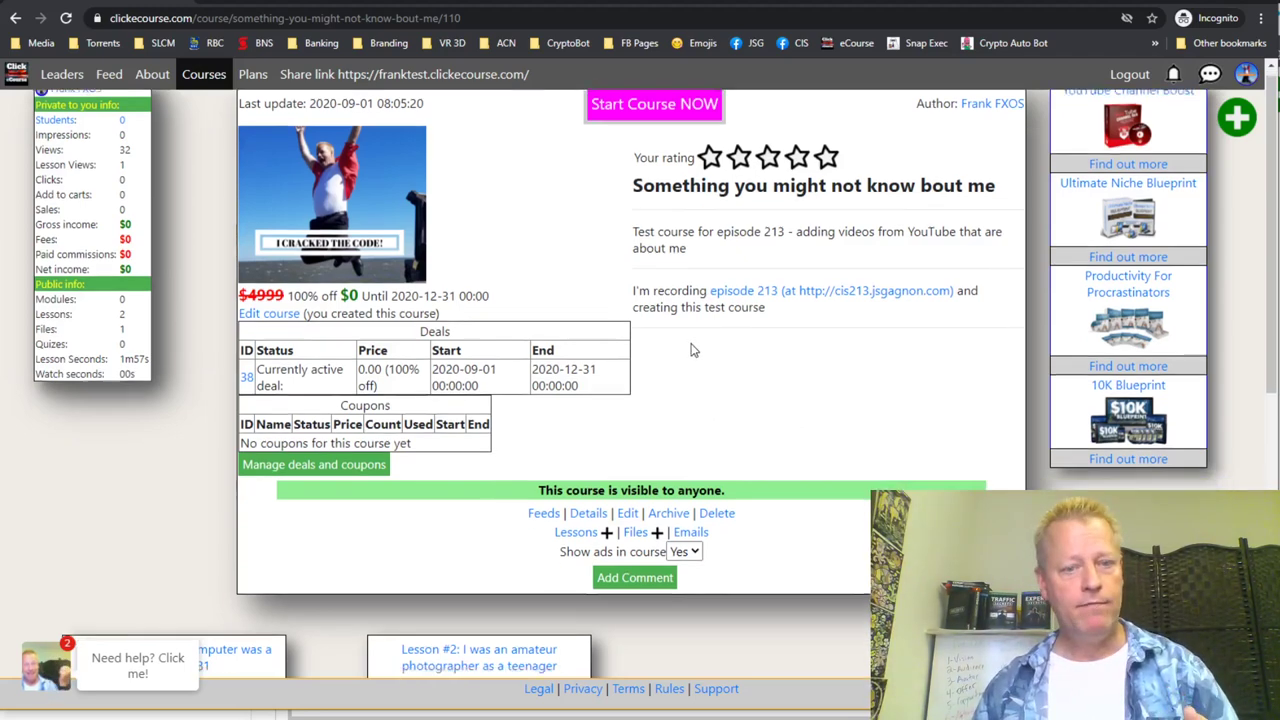
pyautogui.scroll(4, 646, 363)
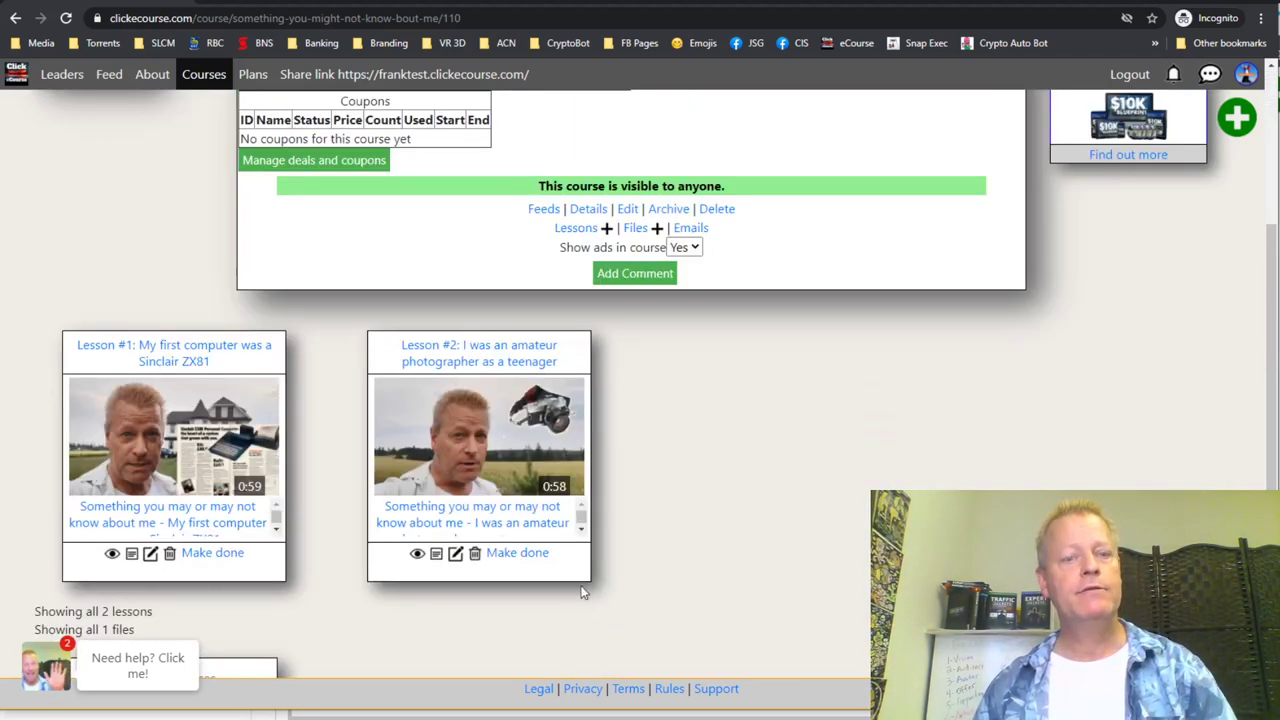
pyautogui.scroll(-3, 451, 503)
pyautogui.scroll(5, 165, 316)
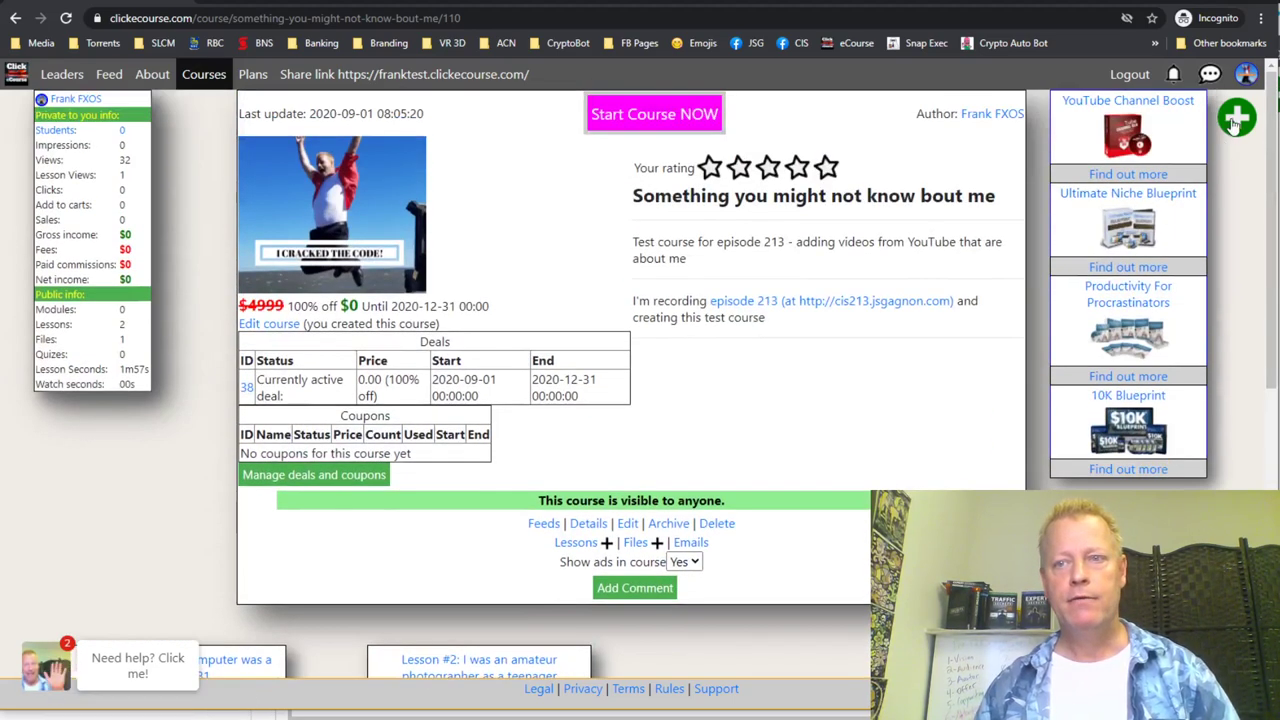
pyautogui.click(1234, 120)
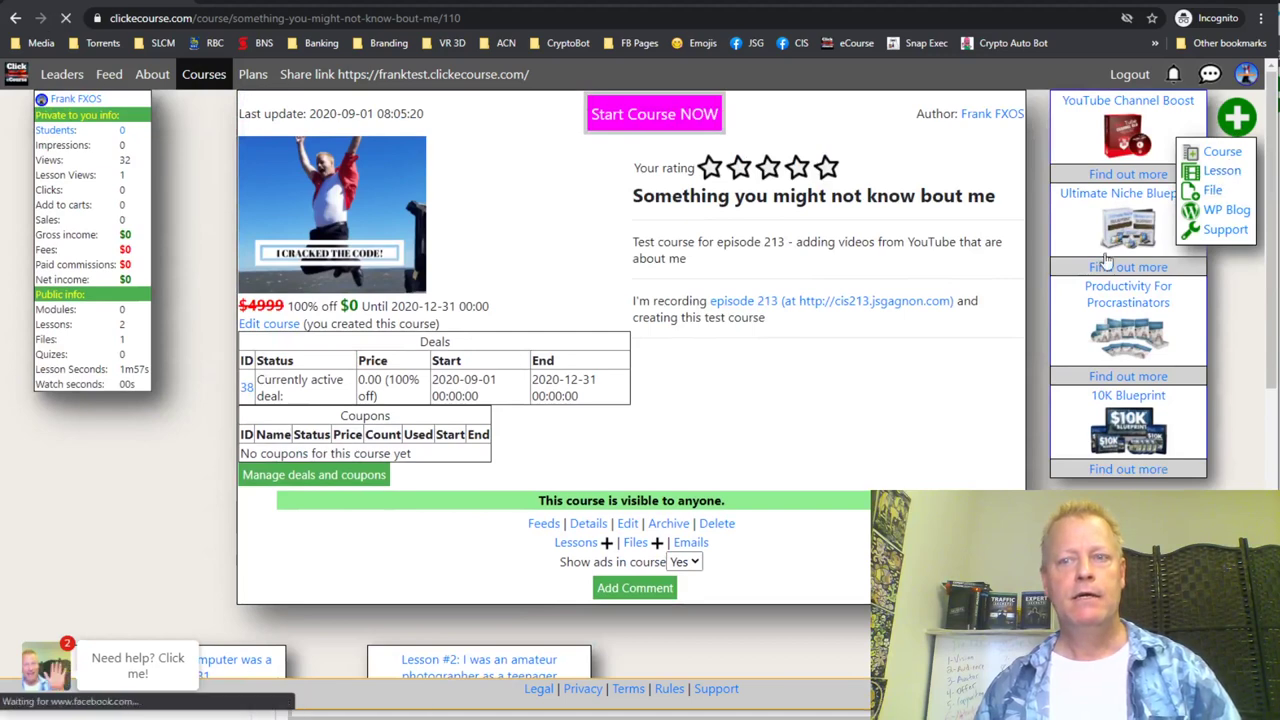
pyautogui.click(1220, 171)
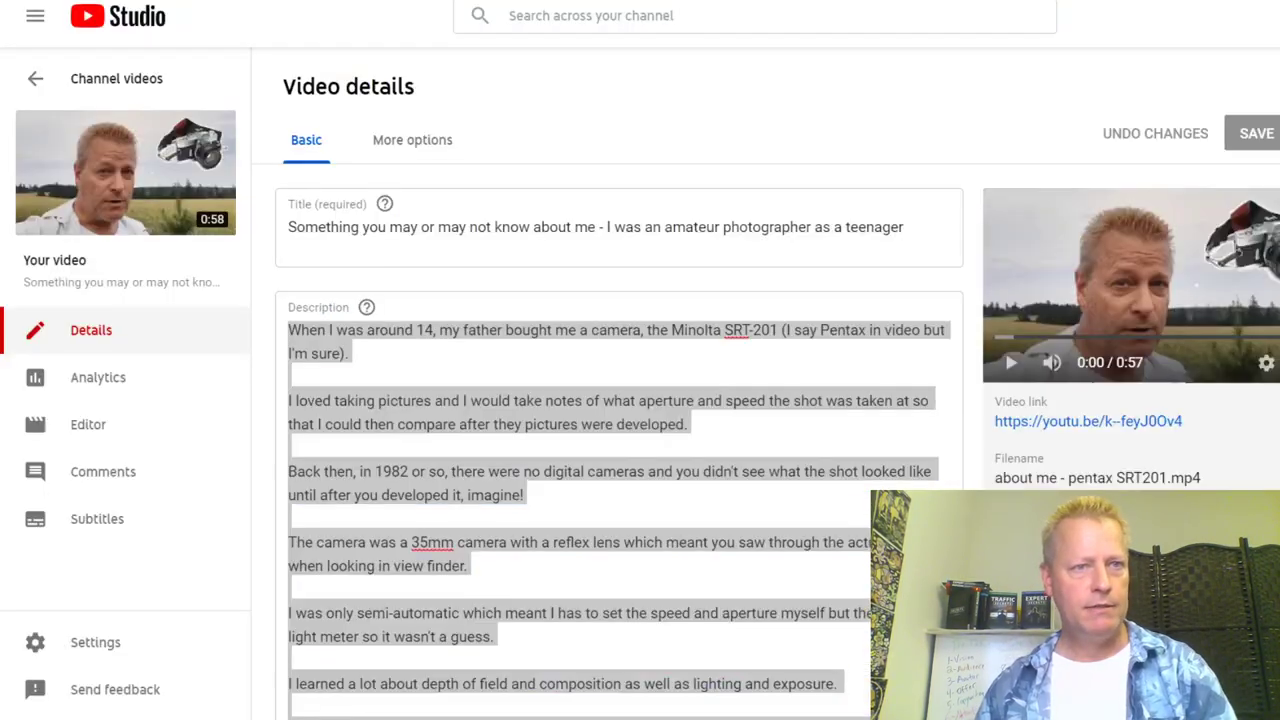
pyautogui.hotkey('alt', 'Tab')
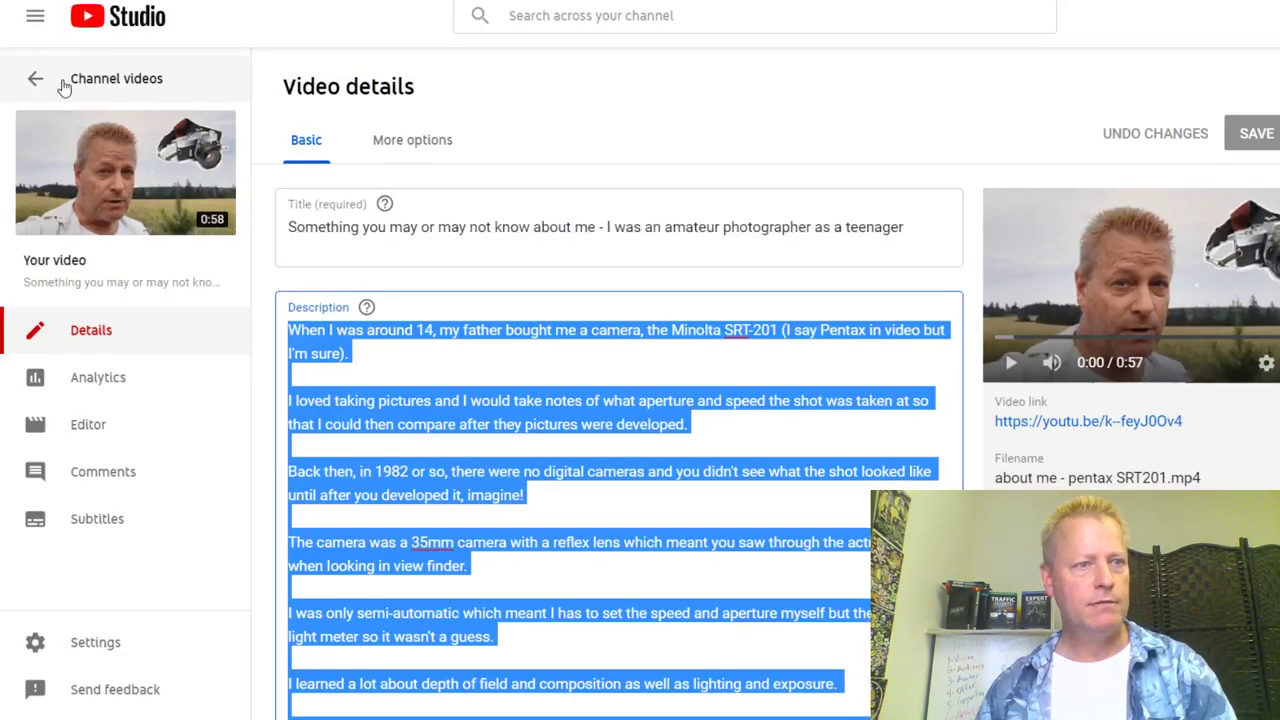
pyautogui.hotkey('alt', 'Left')
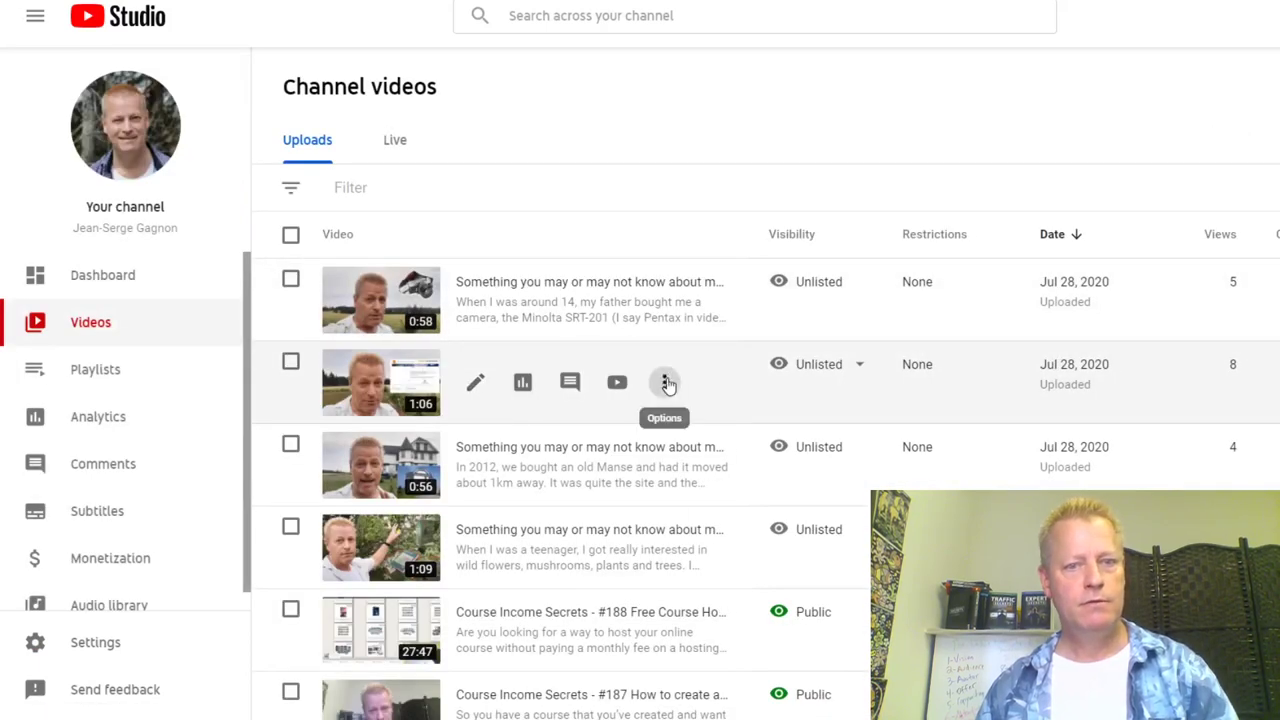
pyautogui.click(663, 384)
# - Paste the 1:06 YouTube video's shareable link into Lesson #3's URI field and save
pyautogui.click(592, 415)
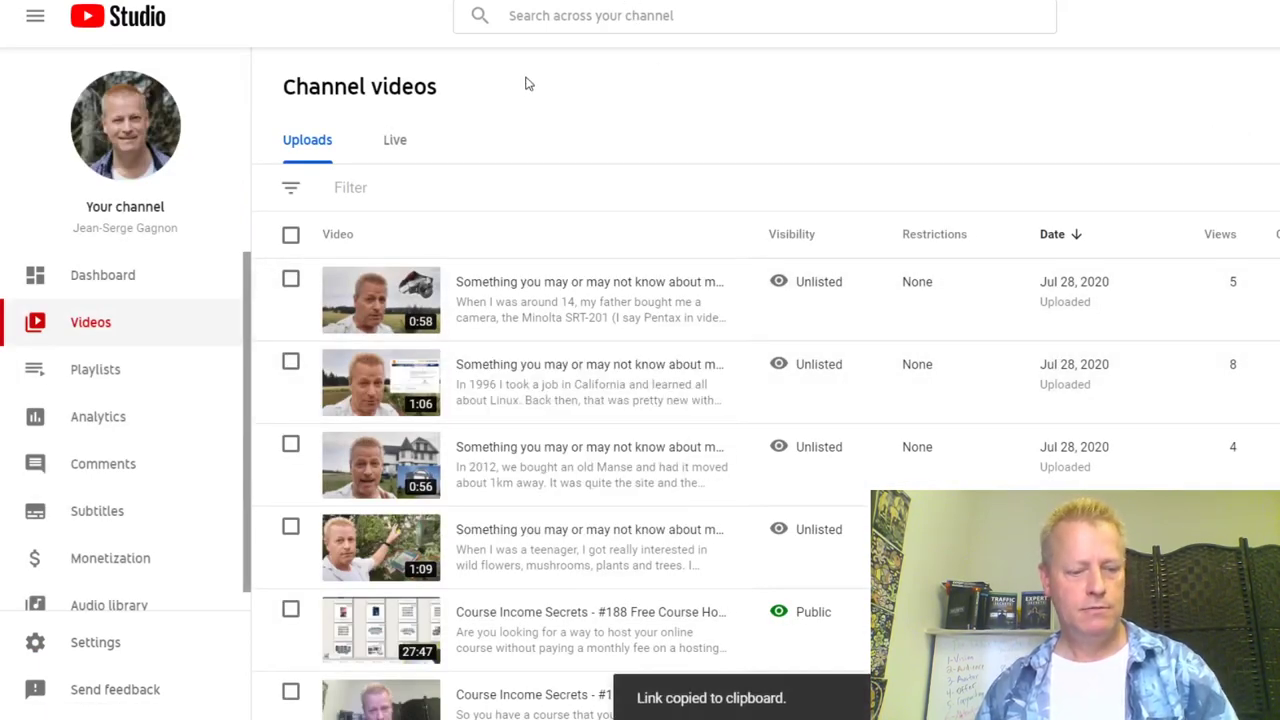
pyautogui.hotkey('alt', 'Tab')
pyautogui.scroll(-3, 390, 360)
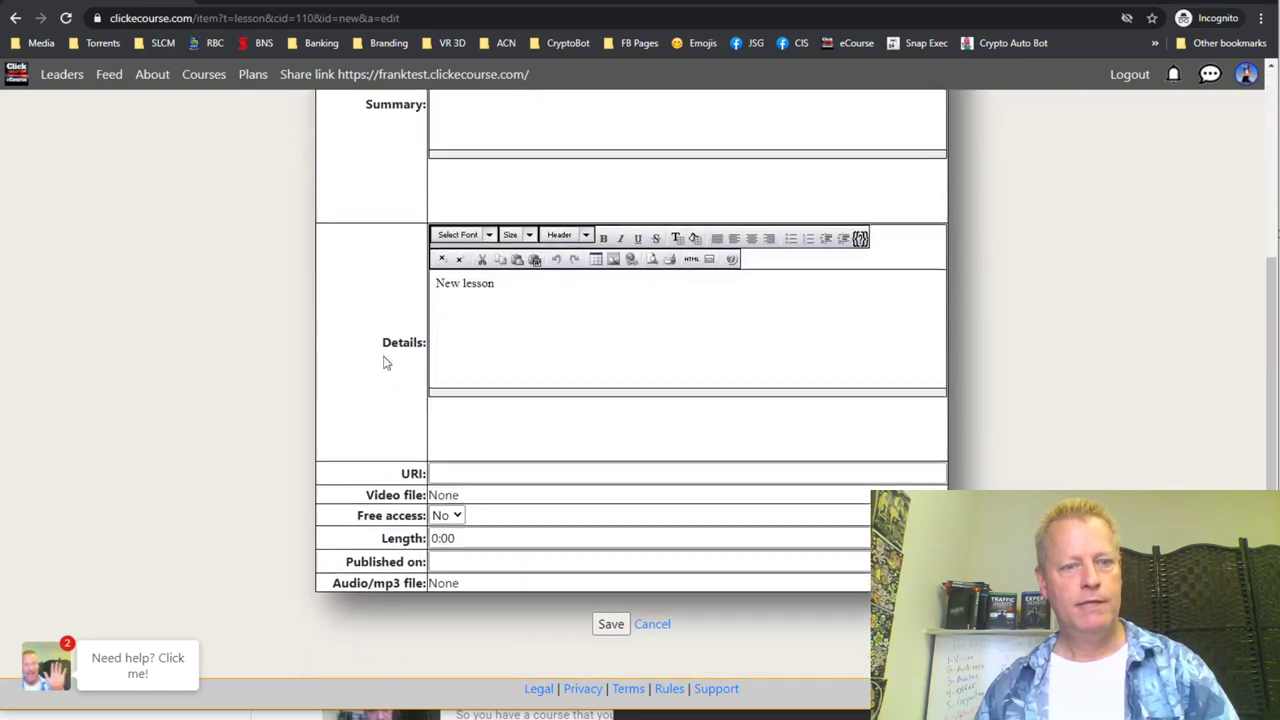
pyautogui.click(461, 474)
pyautogui.hotkey('ctrl', 'v')
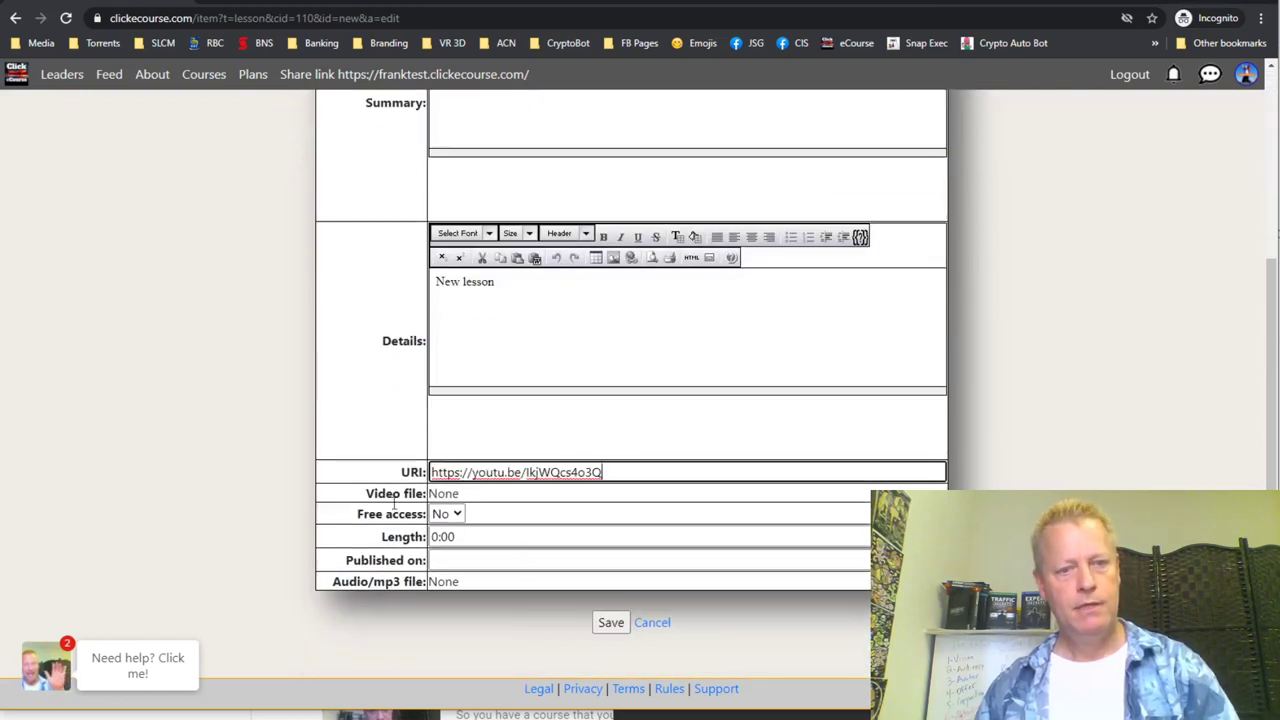
pyautogui.click(610, 622)
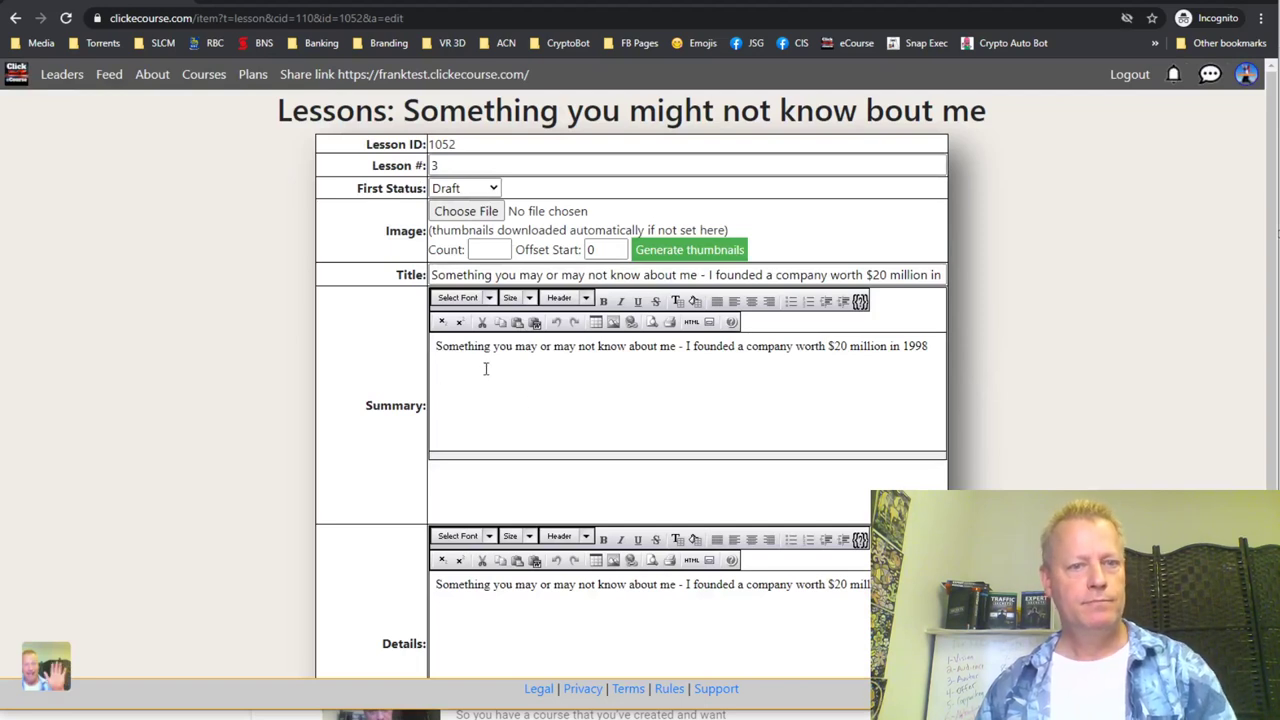
# - Trim the lesson title to 'I founded a company worth $20 million in 1998'
pyautogui.moveTo(707, 274); pyautogui.dragTo(360, 276)
pyautogui.press('BackSpace')
pyautogui.click(550, 367)
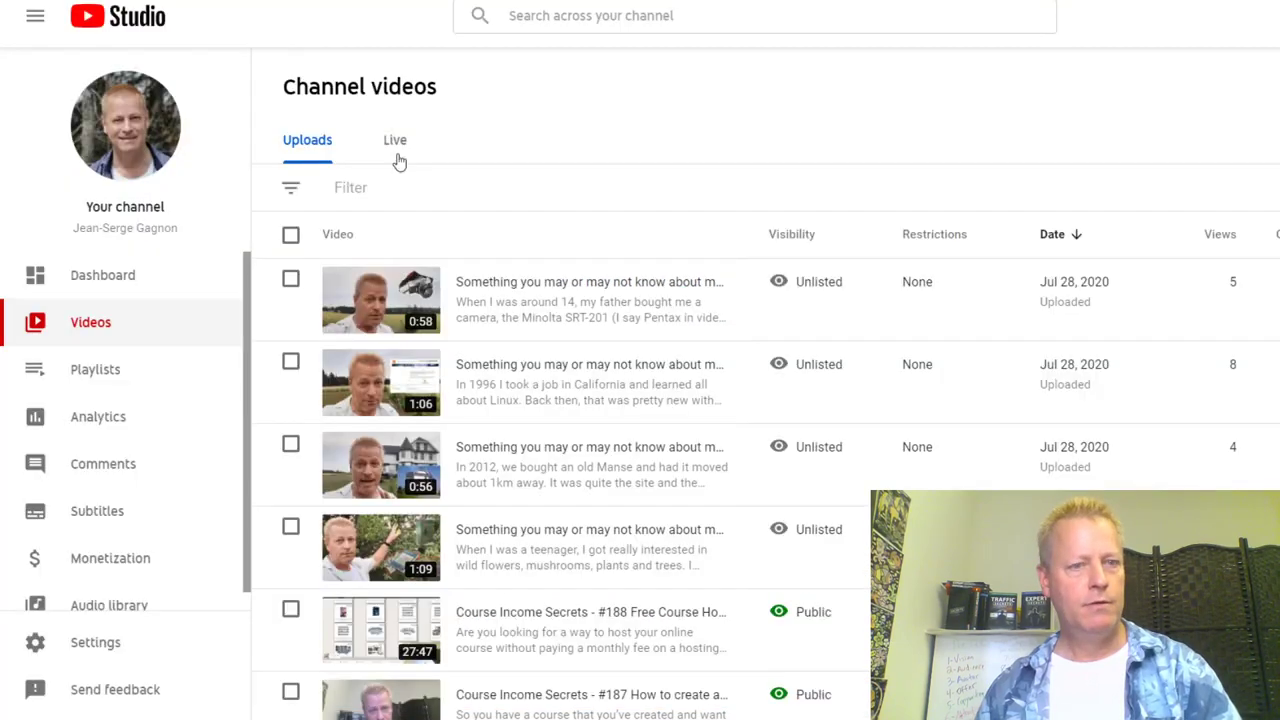
# - Copy the full description of the '$20 million company' YouTube video, undoing an accidental paste
pyautogui.click(472, 302)
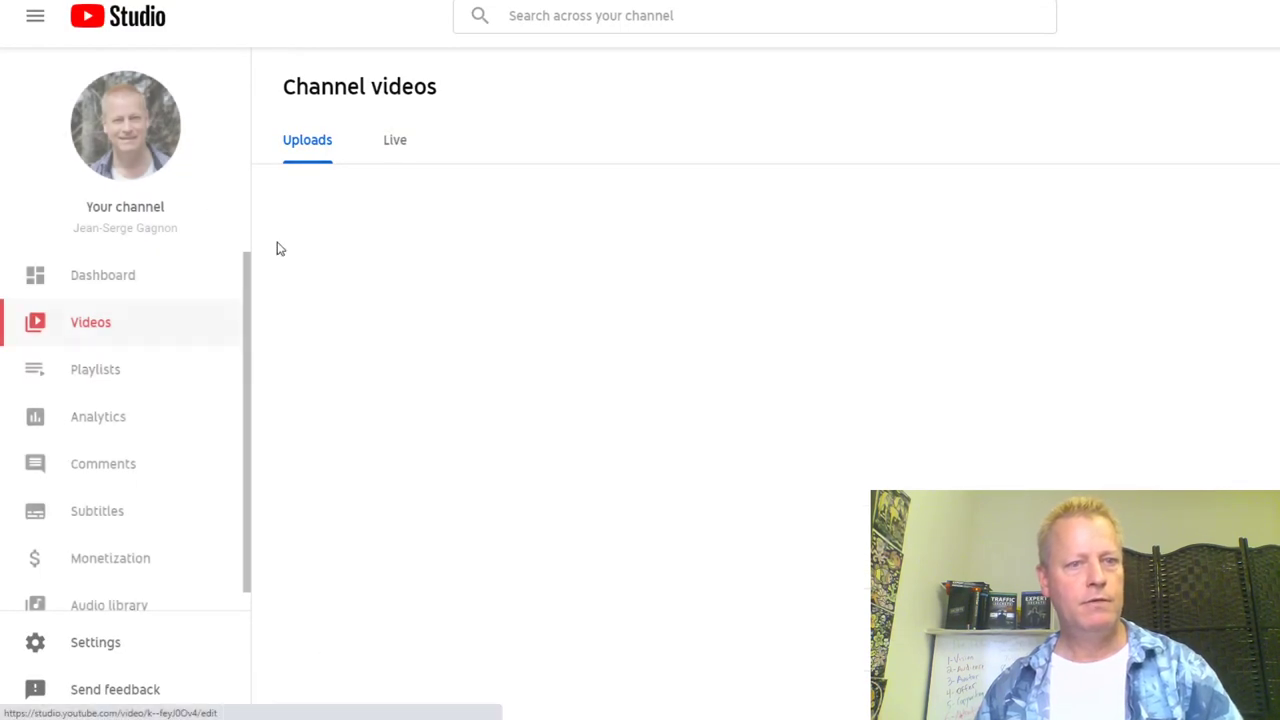
pyautogui.click(37, 85)
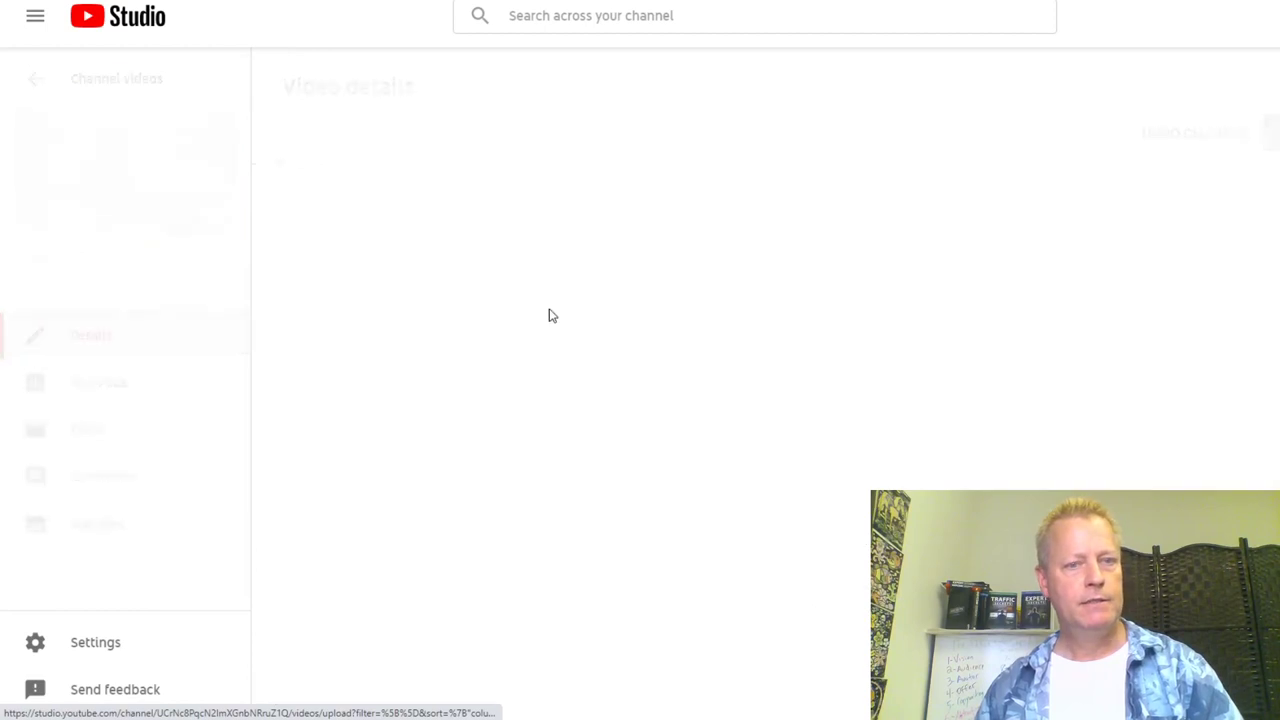
pyautogui.click(475, 382)
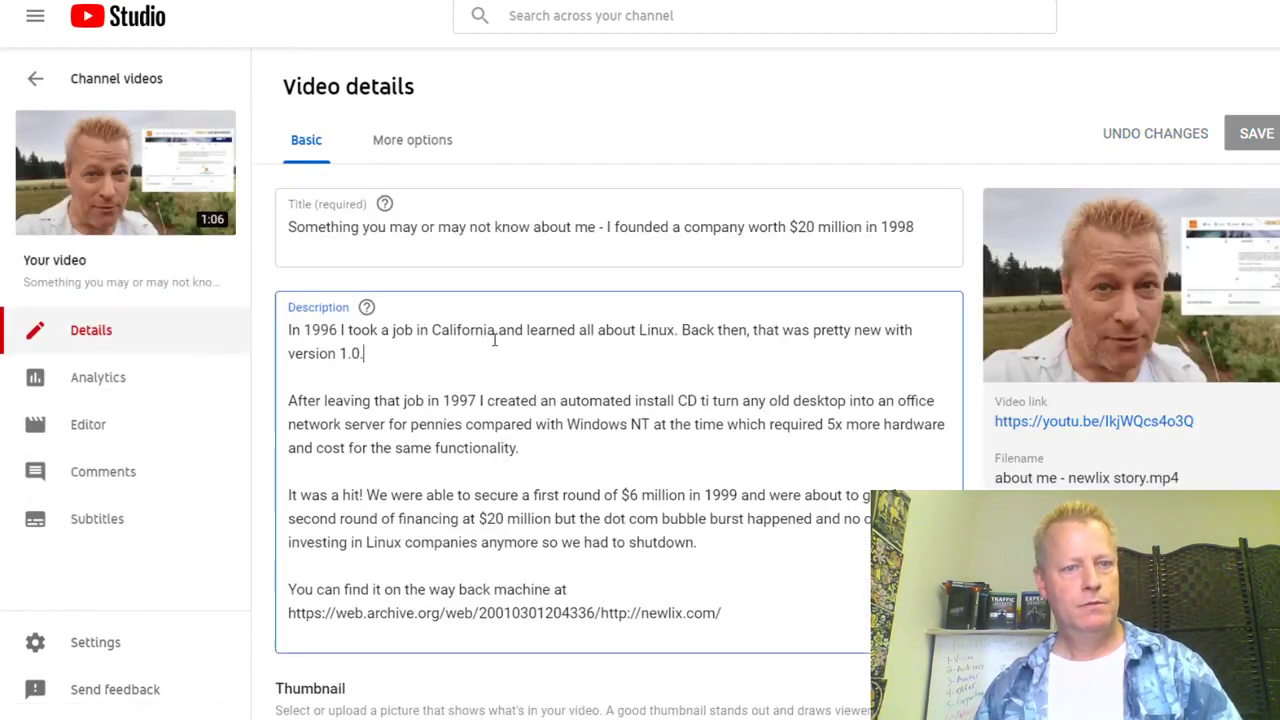
pyautogui.hotkey('ctrl', 'a')
pyautogui.hotkey('ctrl', 'v')
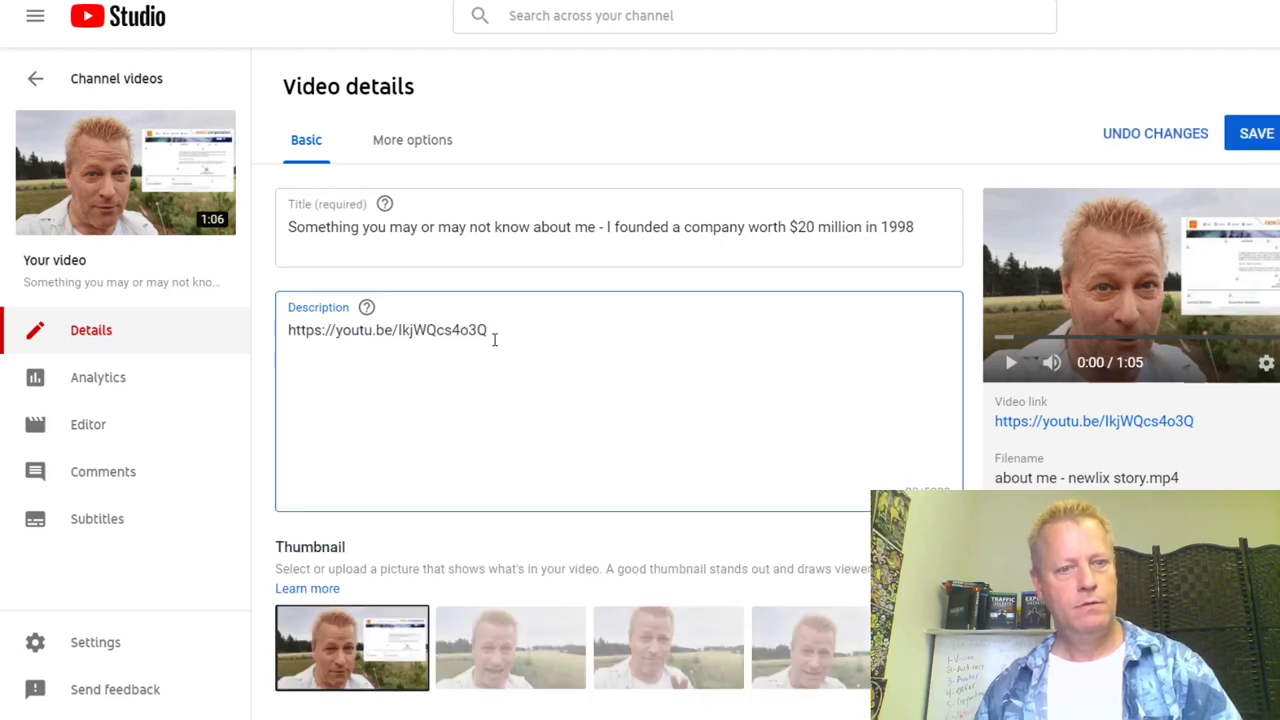
pyautogui.hotkey('ctrl', 'z')
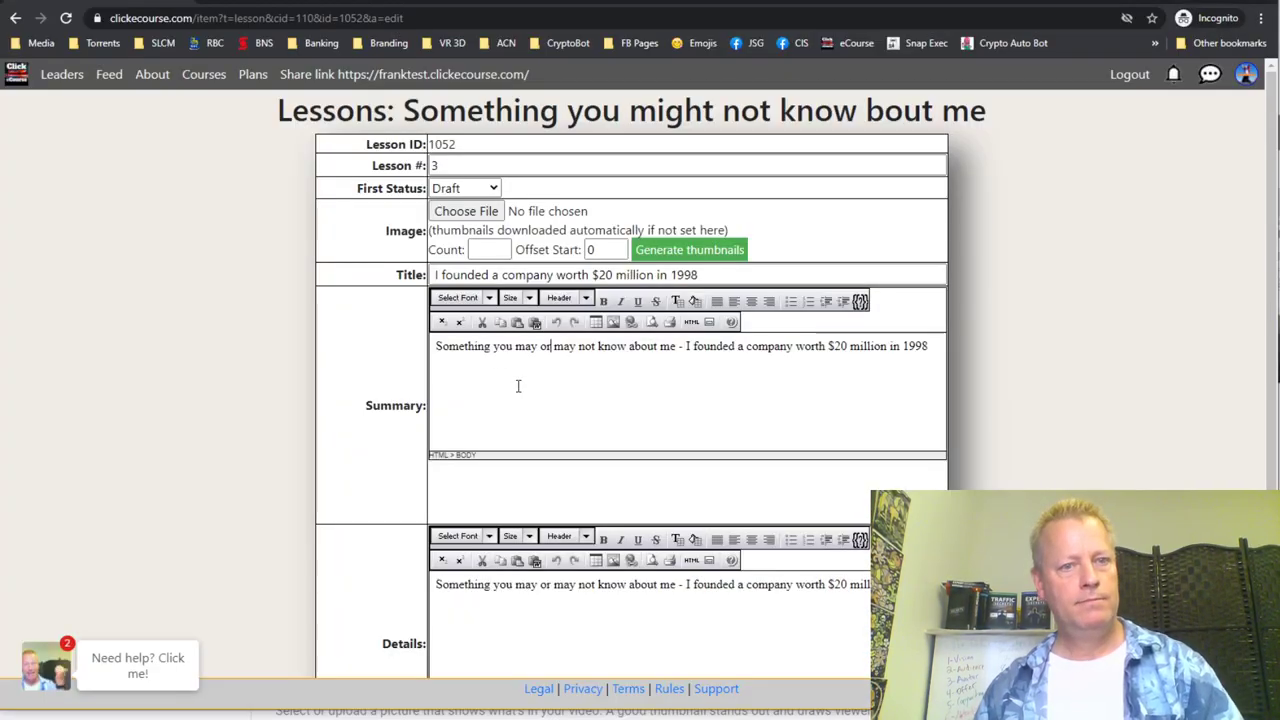
# - Replace lesson #3's details with the copied video description and save
pyautogui.scroll(-3, 447, 394)
pyautogui.hotkey('ctrl', 'a')
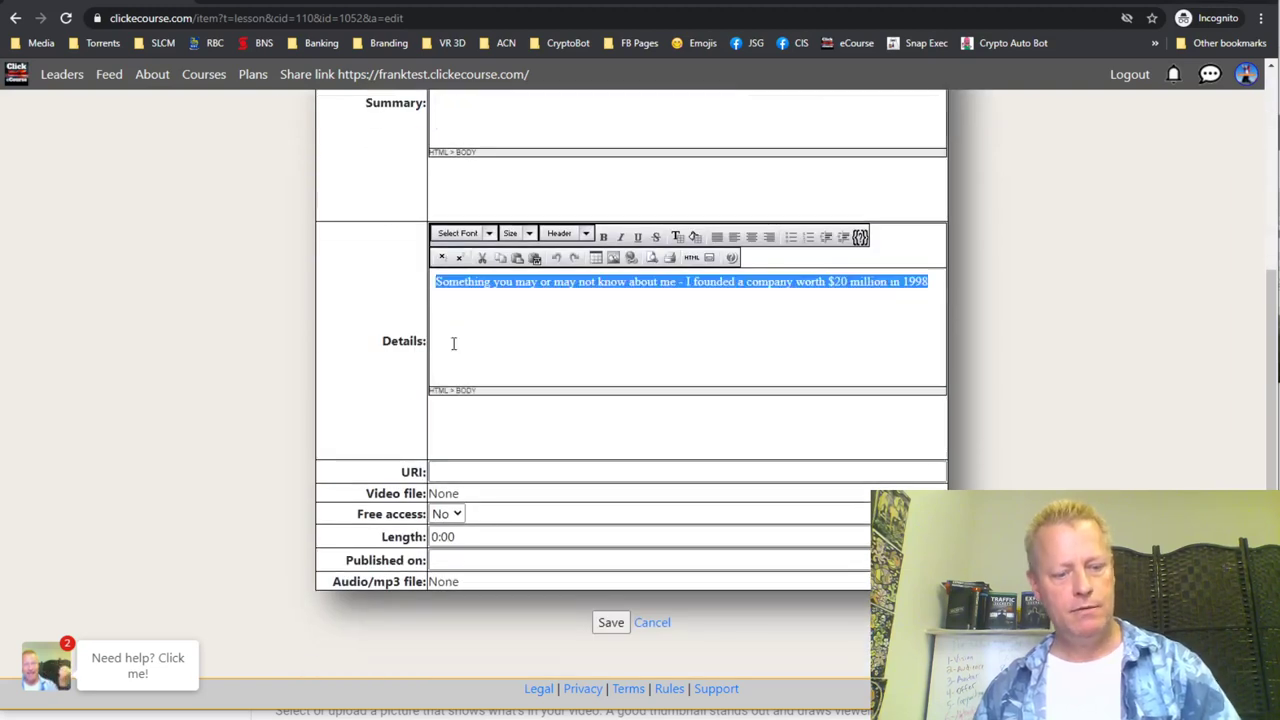
pyautogui.hotkey('ctrl', 'v')
pyautogui.click(609, 622)
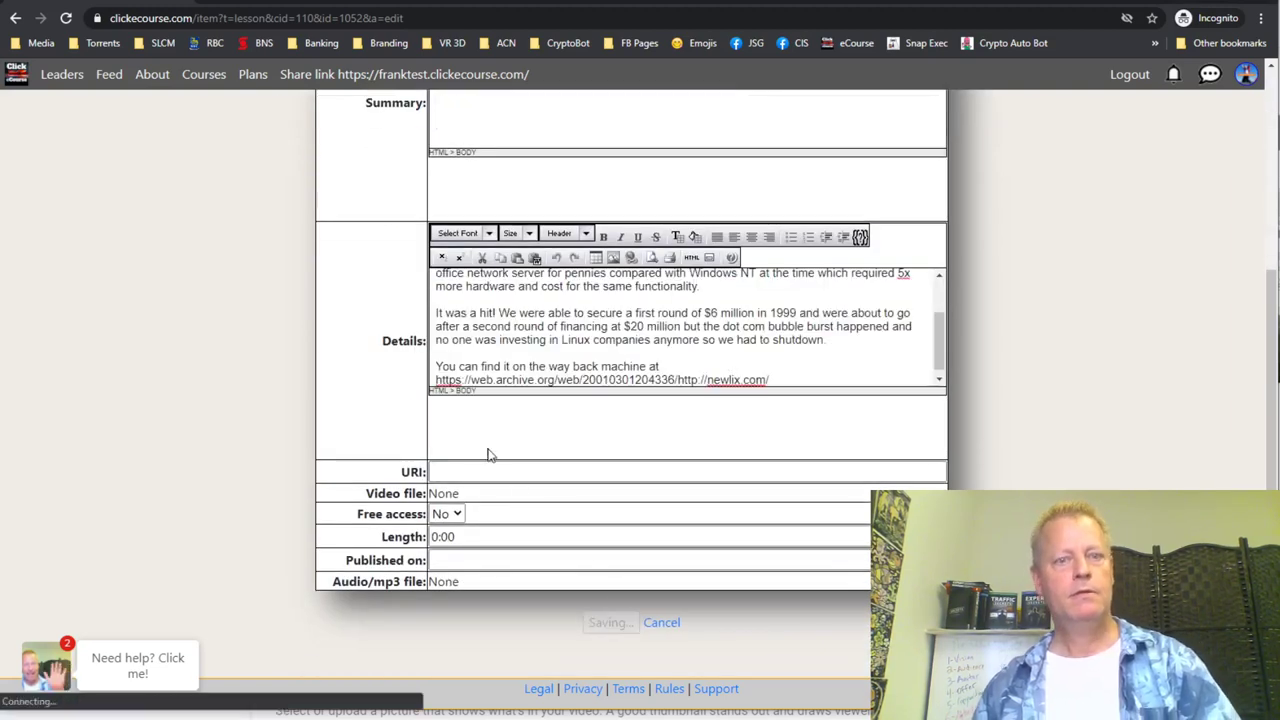
# - Change the lesson length from 0:00 to 1:06, keeping the status as Draft
pyautogui.scroll(-1, 463, 525)
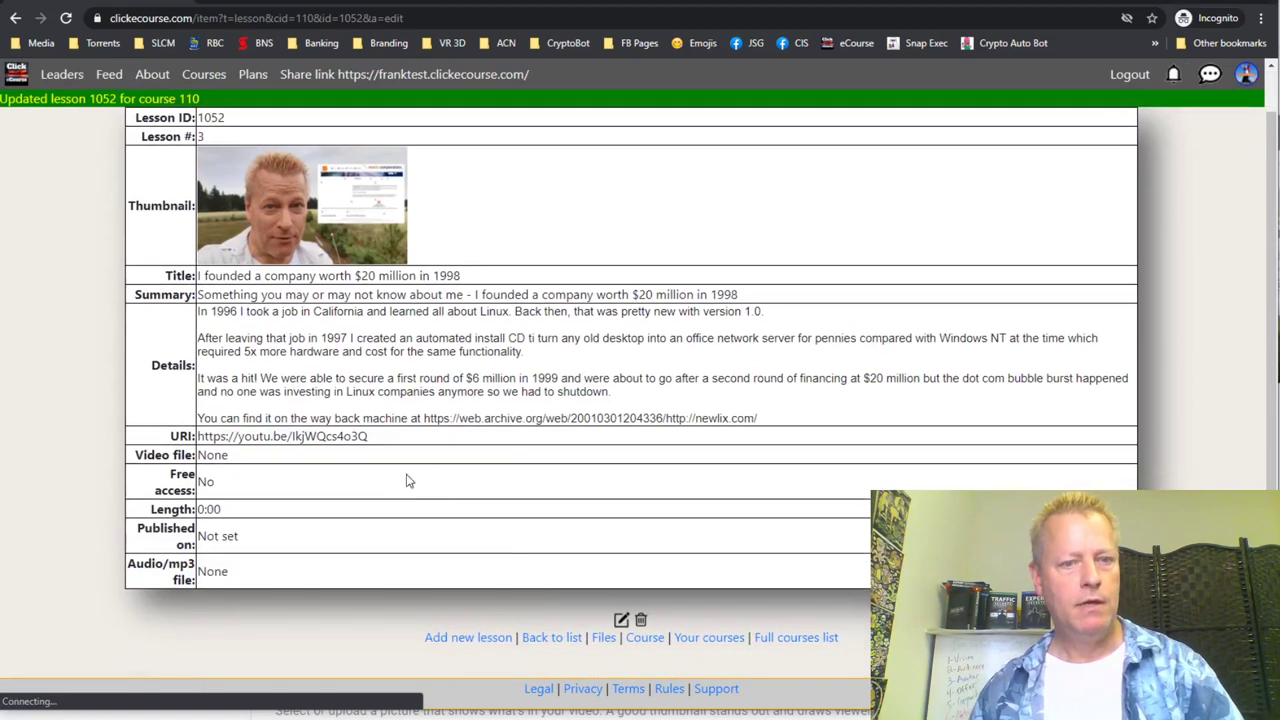
pyautogui.click(621, 620)
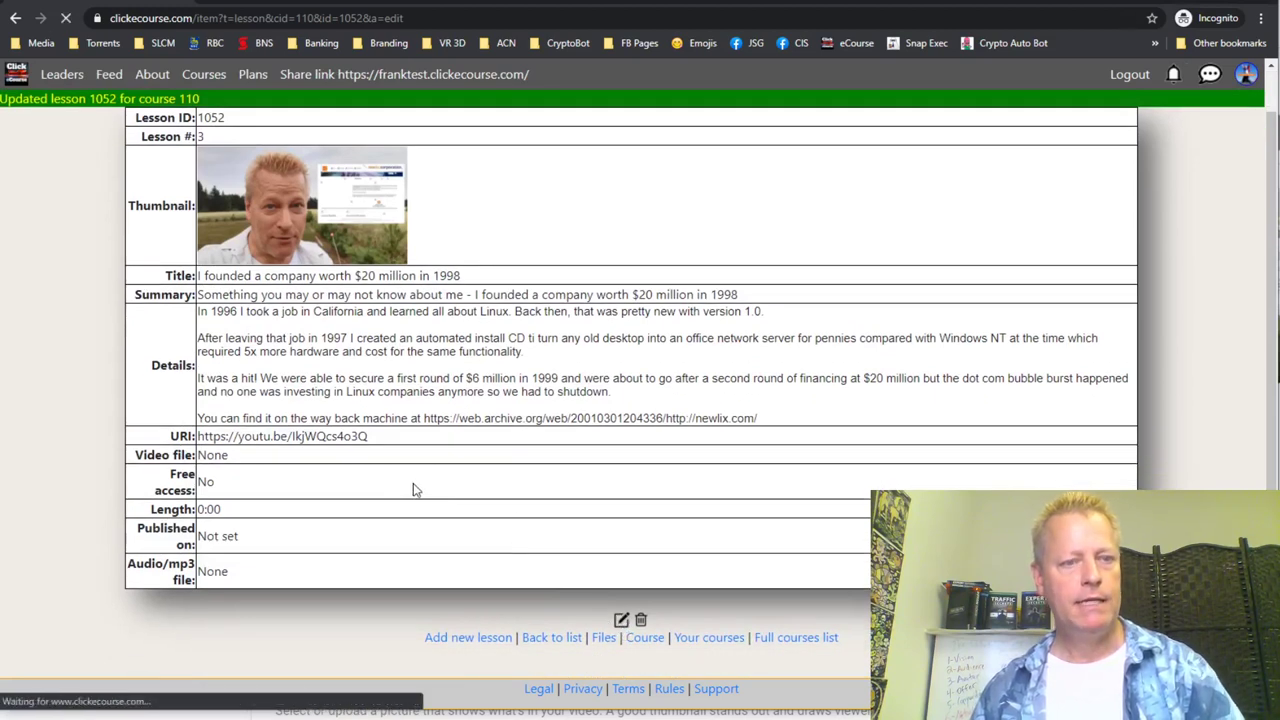
pyautogui.scroll(-3, 330, 481)
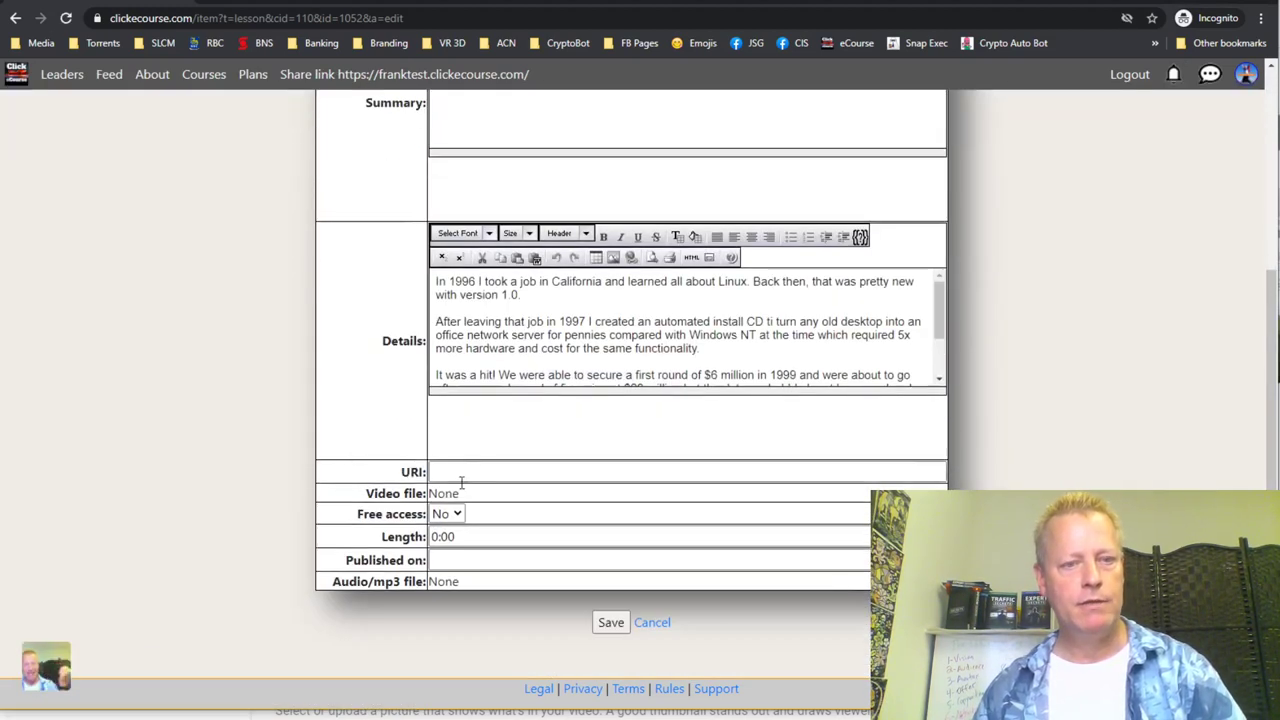
pyautogui.moveTo(457, 536); pyautogui.dragTo(363, 546)
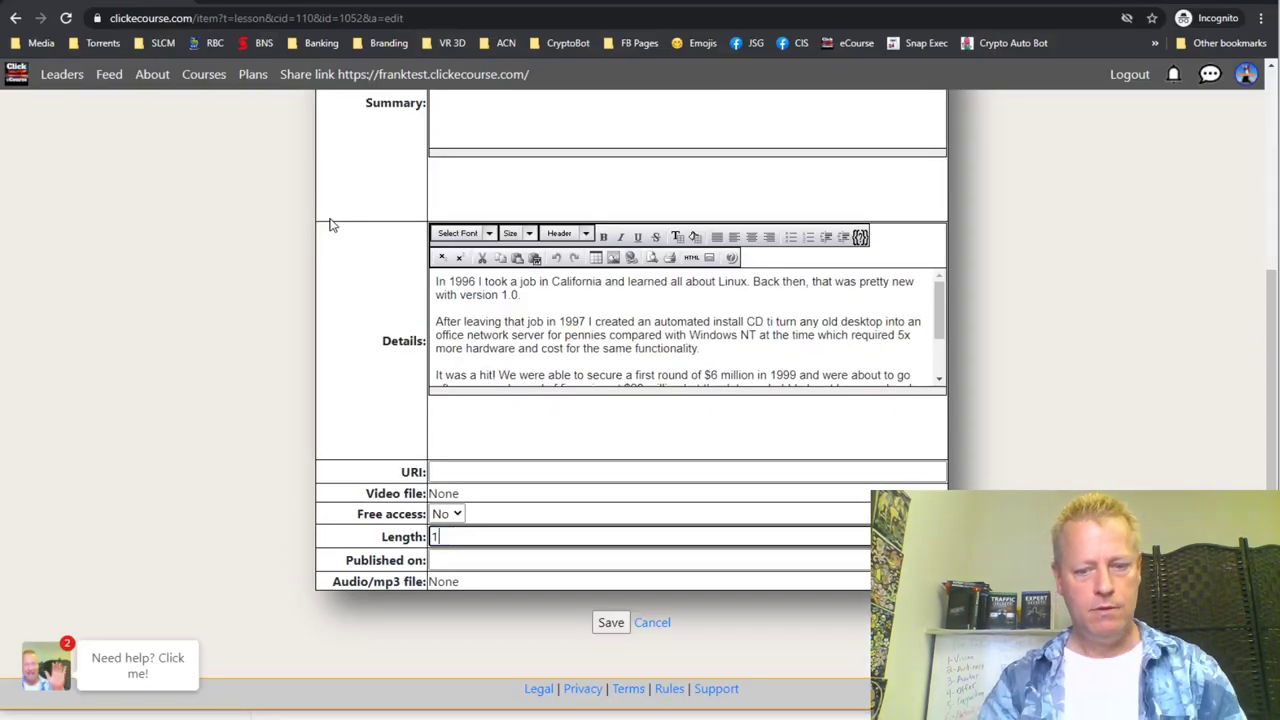
pyautogui.write(':06')
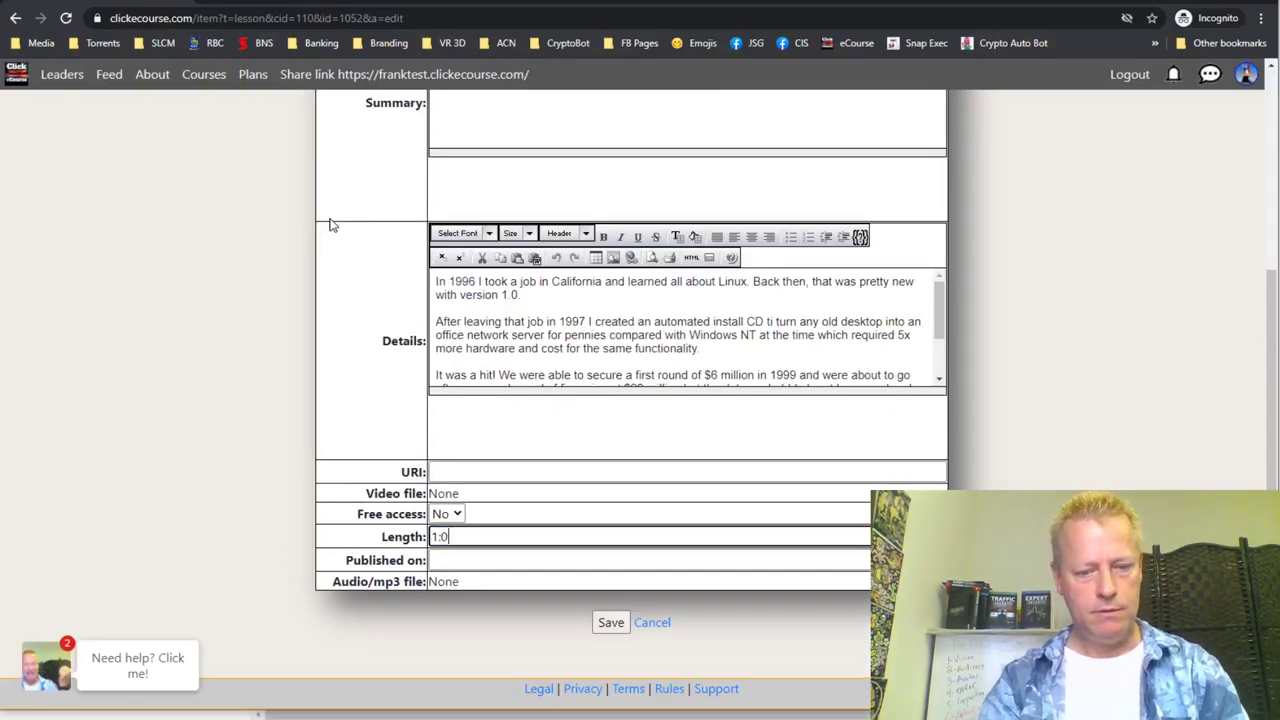
pyautogui.click(602, 335)
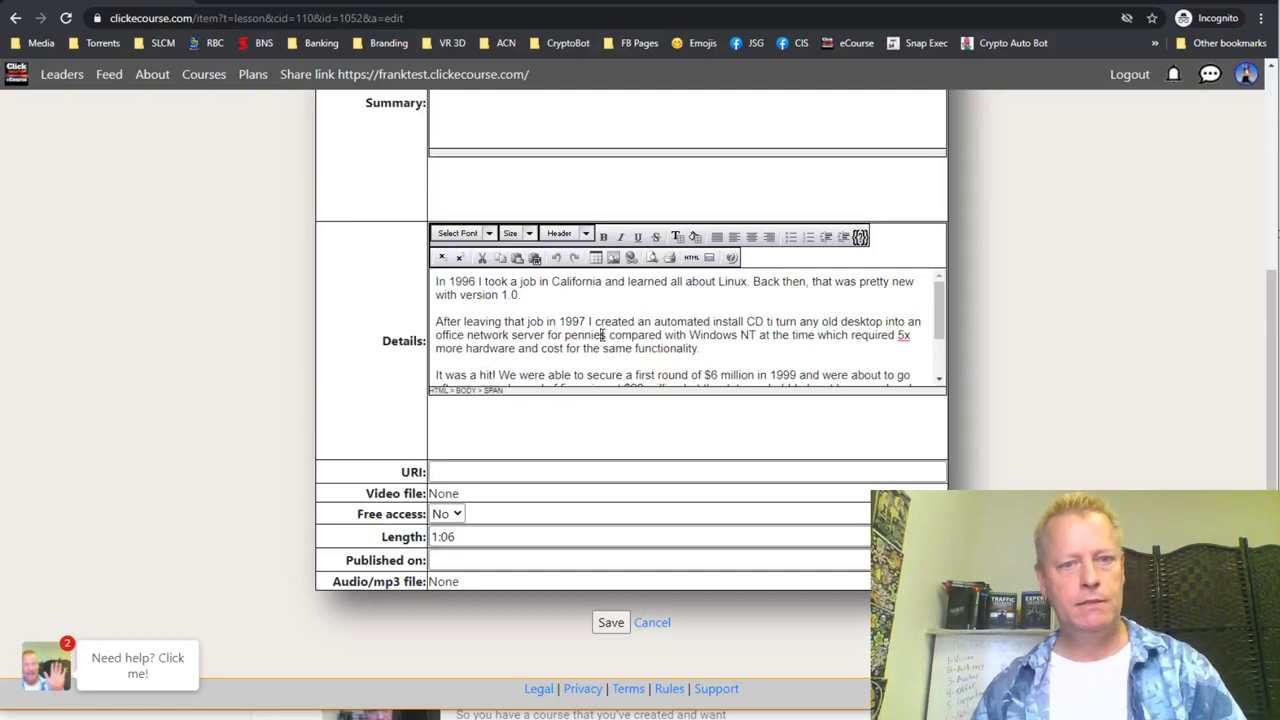
pyautogui.scroll(3, 390, 344)
pyautogui.click(462, 190)
pyautogui.click(445, 210)
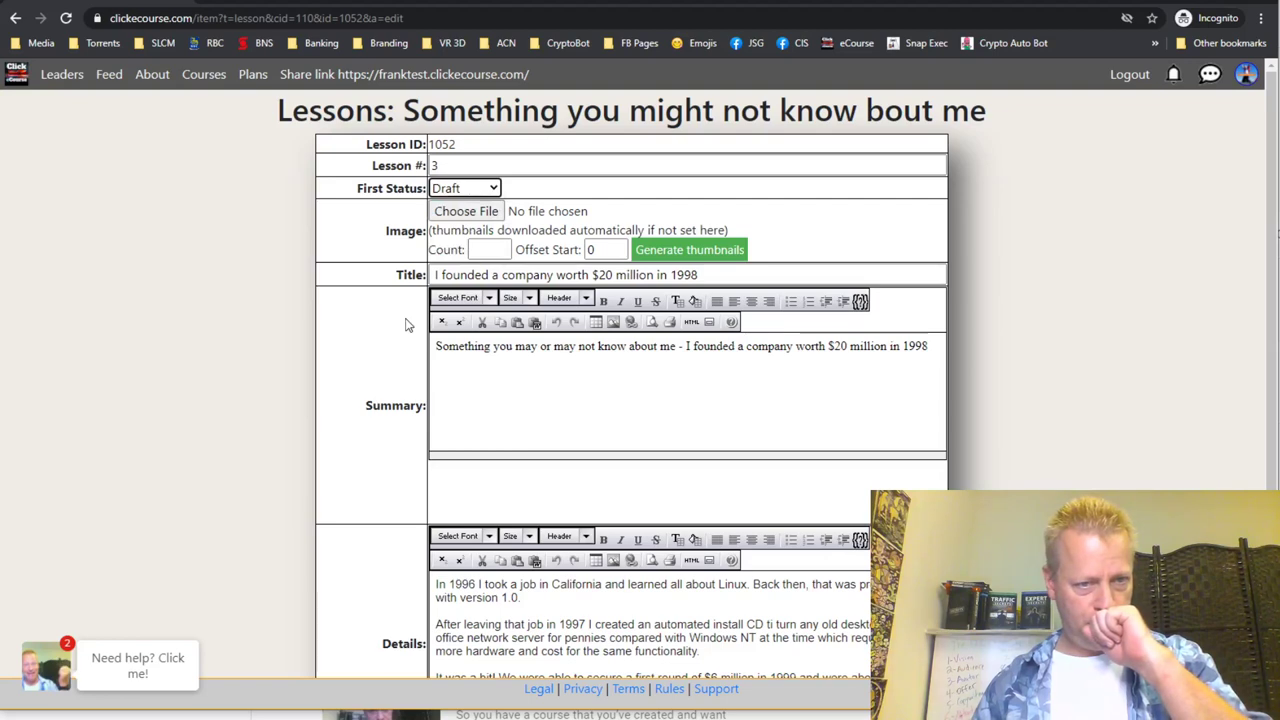
pyautogui.scroll(-3, 390, 405)
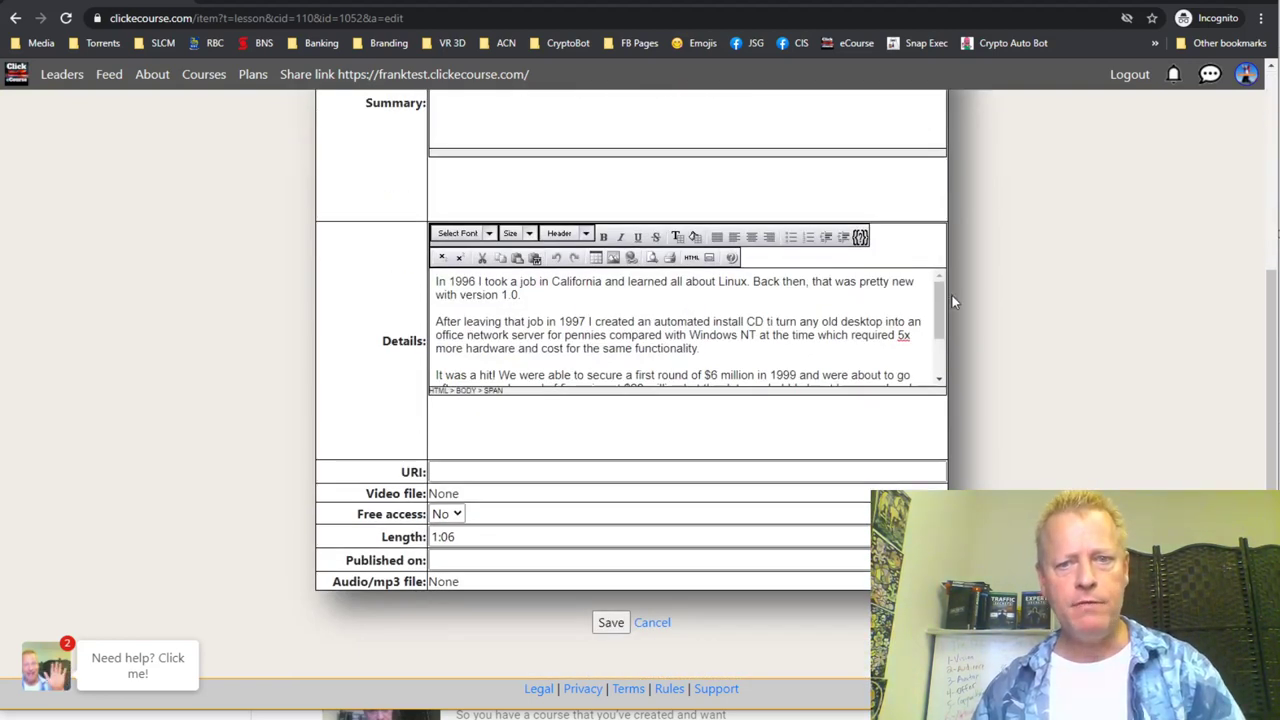
pyautogui.scroll(-3, 941, 310)
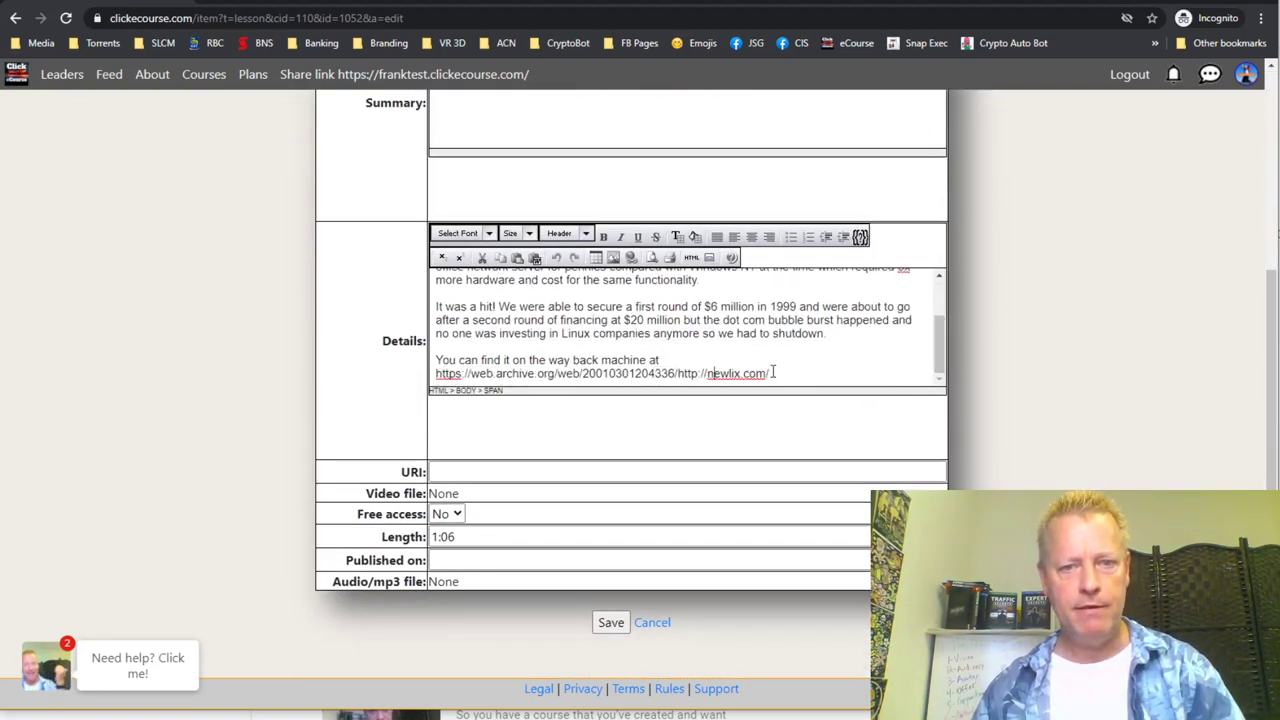
# - Link the Wayback Machine sentence to the archive.org address and save the lesson
pyautogui.moveTo(737, 377); pyautogui.dragTo(441, 377)
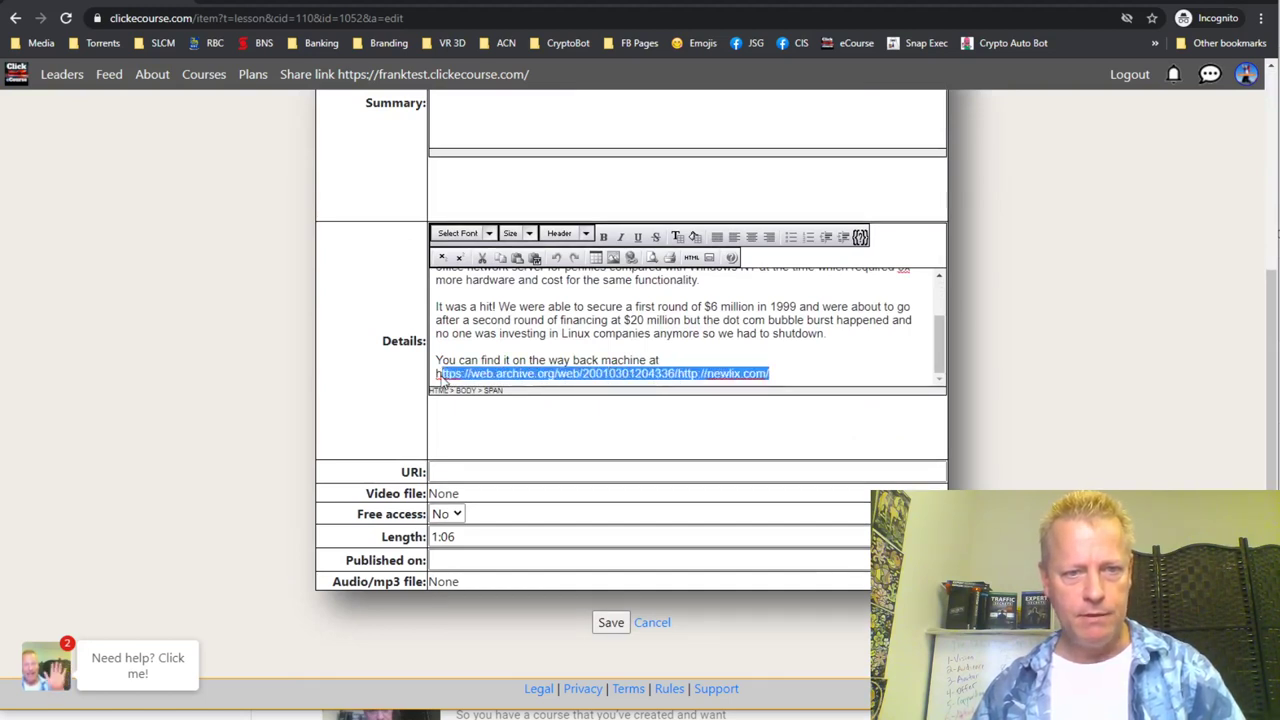
pyautogui.click(571, 364)
pyautogui.moveTo(783, 369); pyautogui.dragTo(435, 367)
pyautogui.click(631, 257)
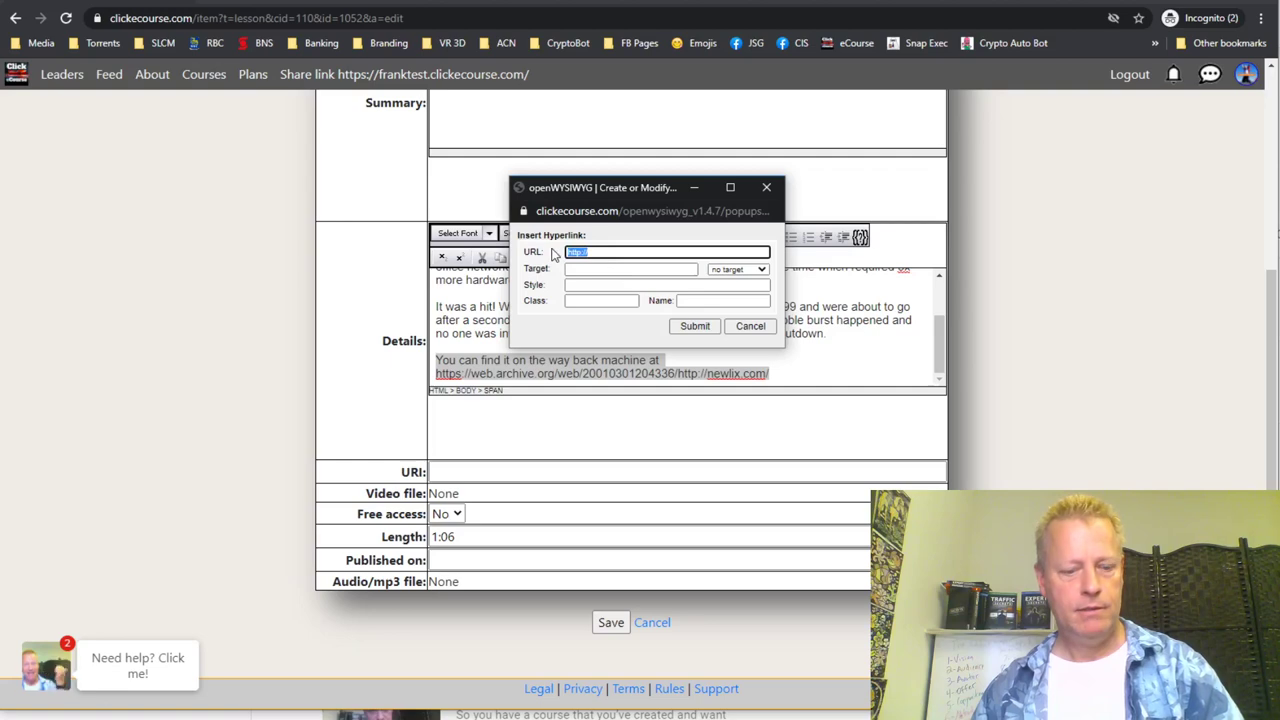
pyautogui.hotkey('ctrl', 'v')
pyautogui.click(730, 277)
pyautogui.click(738, 310)
pyautogui.click(695, 326)
pyautogui.click(611, 622)
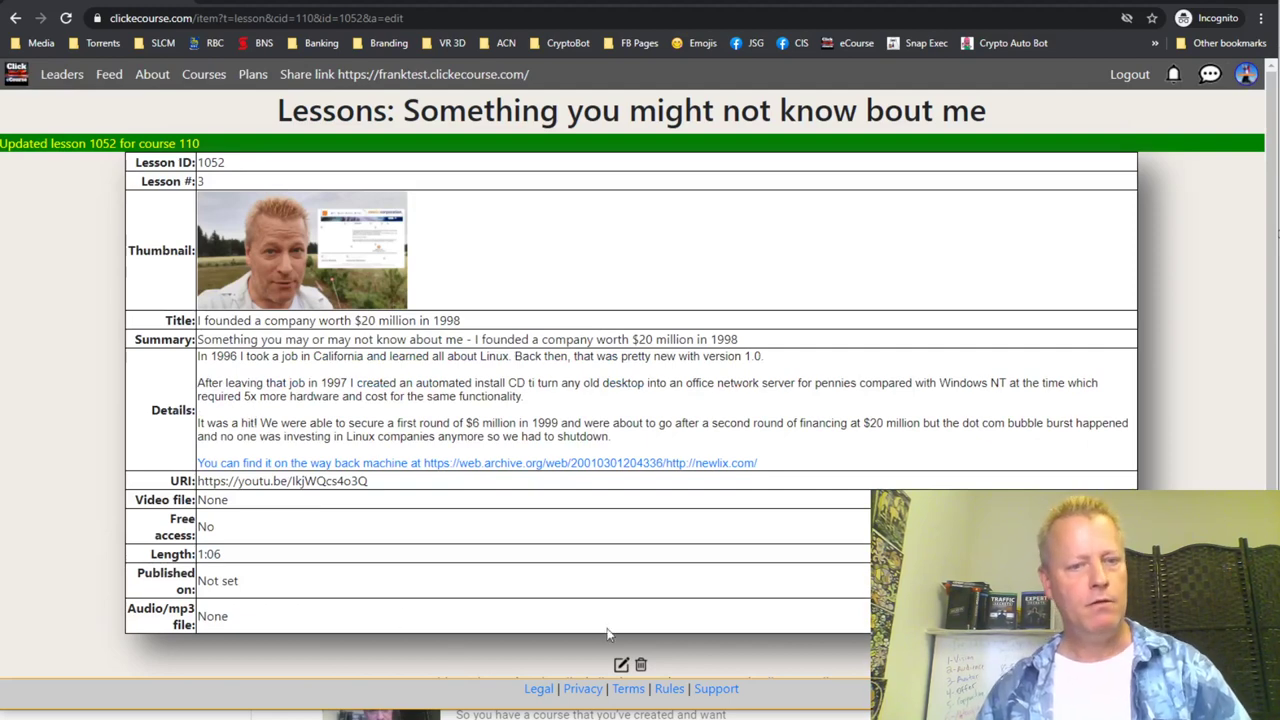
# - Cancel the unchanged lesson edit, review the course page's three lesson cards, and switch to Firefox
pyautogui.click(621, 665)
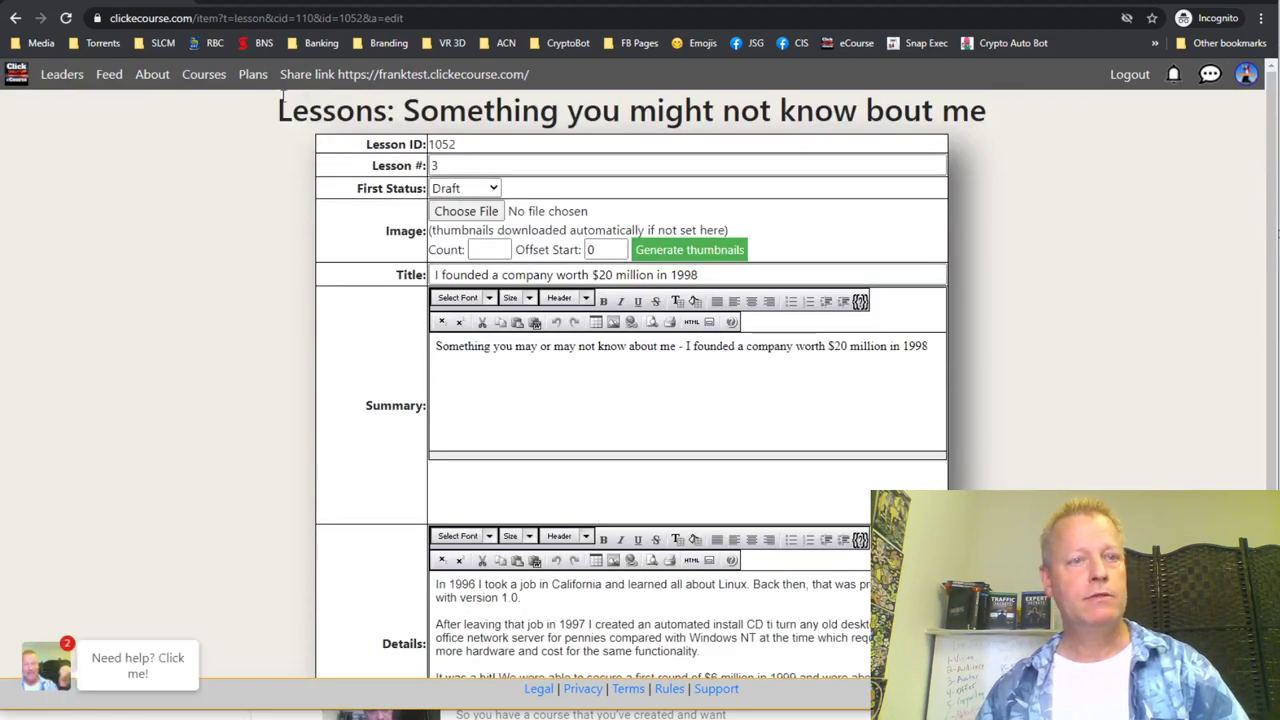
pyautogui.scroll(-3, 443, 648)
pyautogui.click(655, 628)
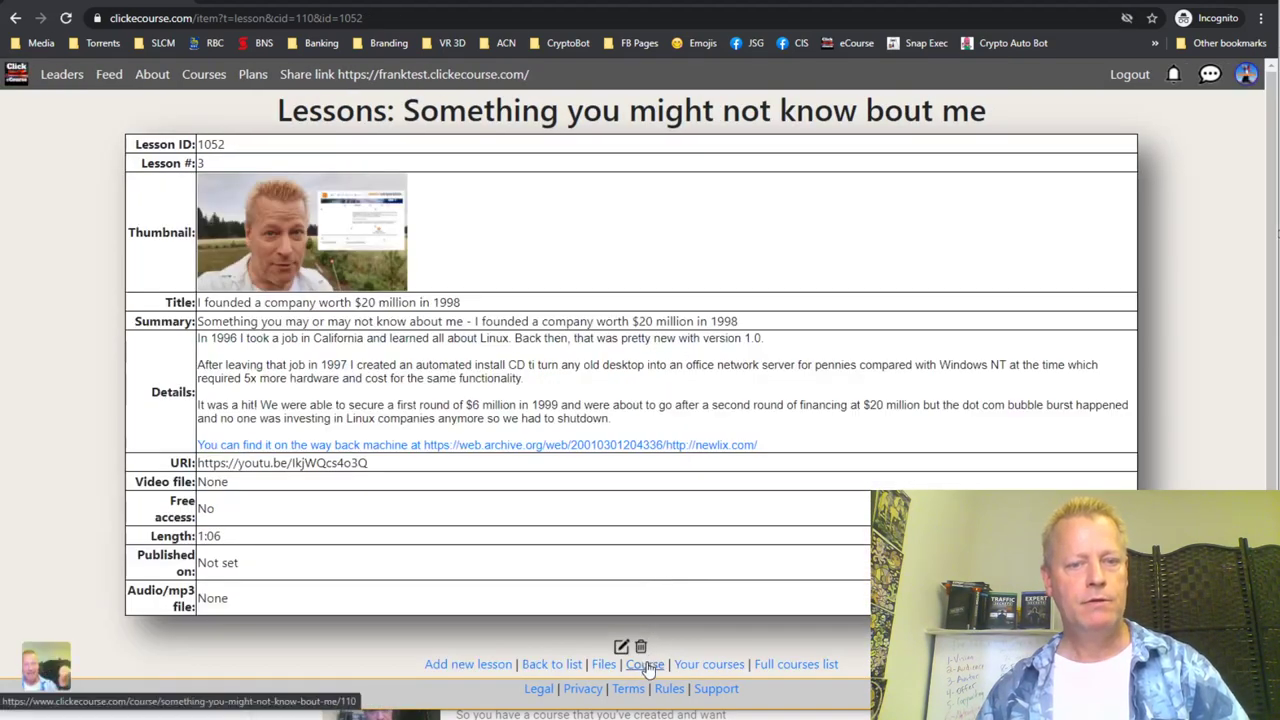
pyautogui.click(645, 665)
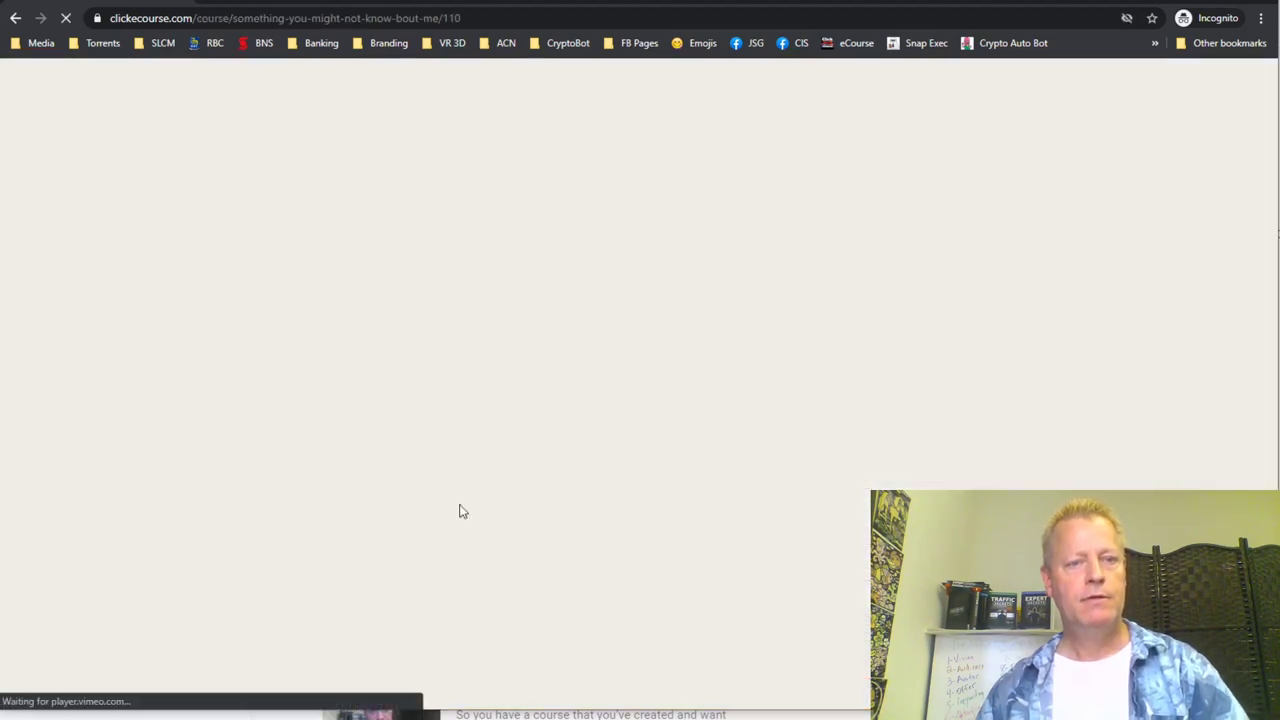
pyautogui.scroll(-3, 478, 497)
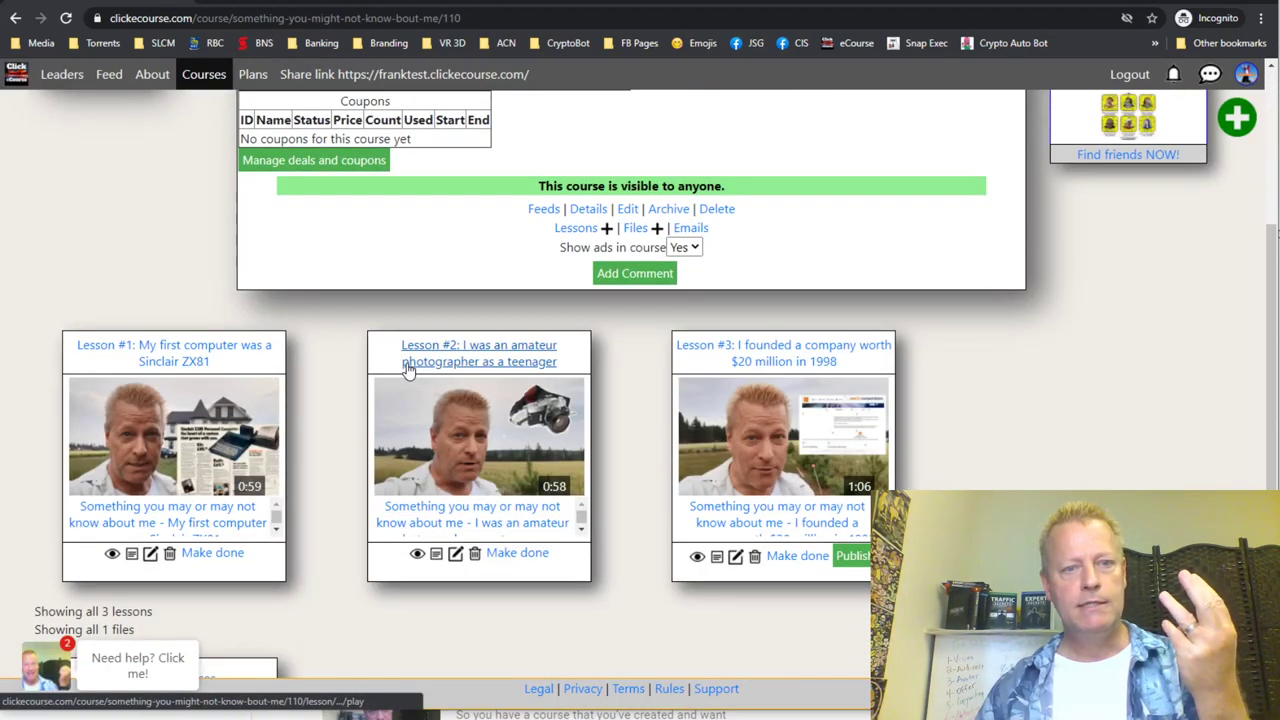
pyautogui.scroll(-2, 1118, 434)
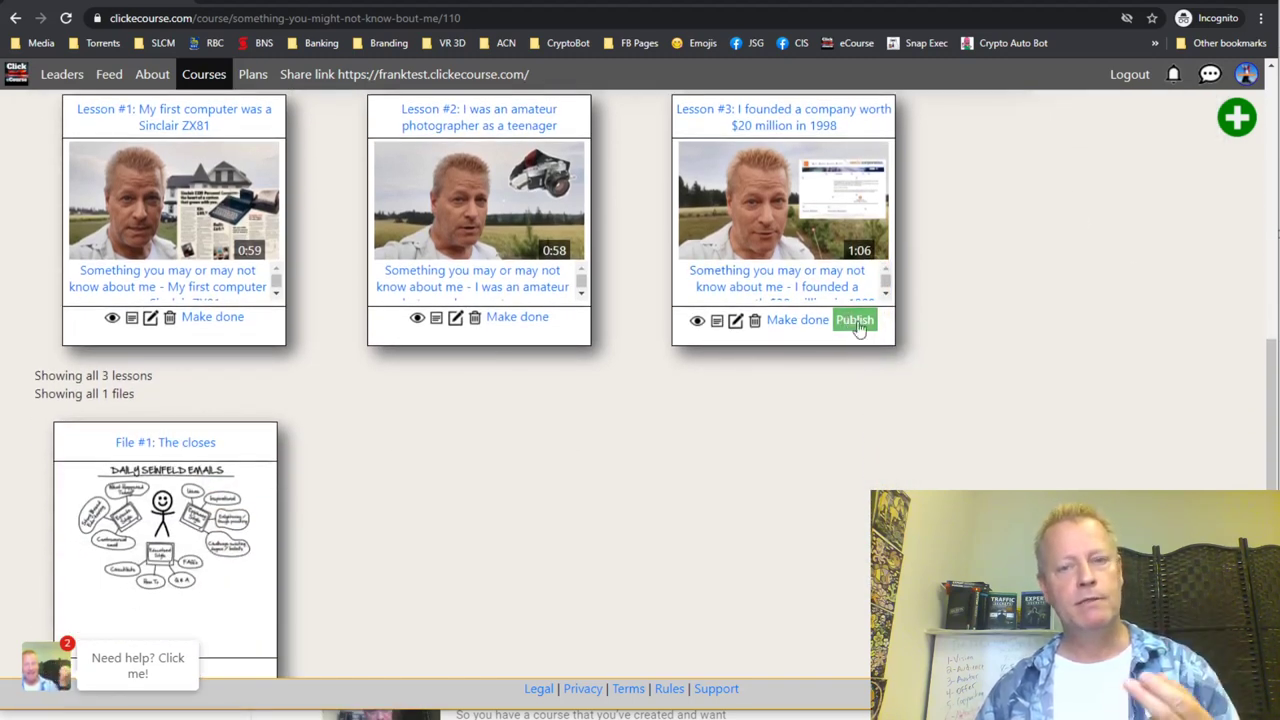
pyautogui.scroll(-1, 830, 458)
pyautogui.scroll(4, 832, 452)
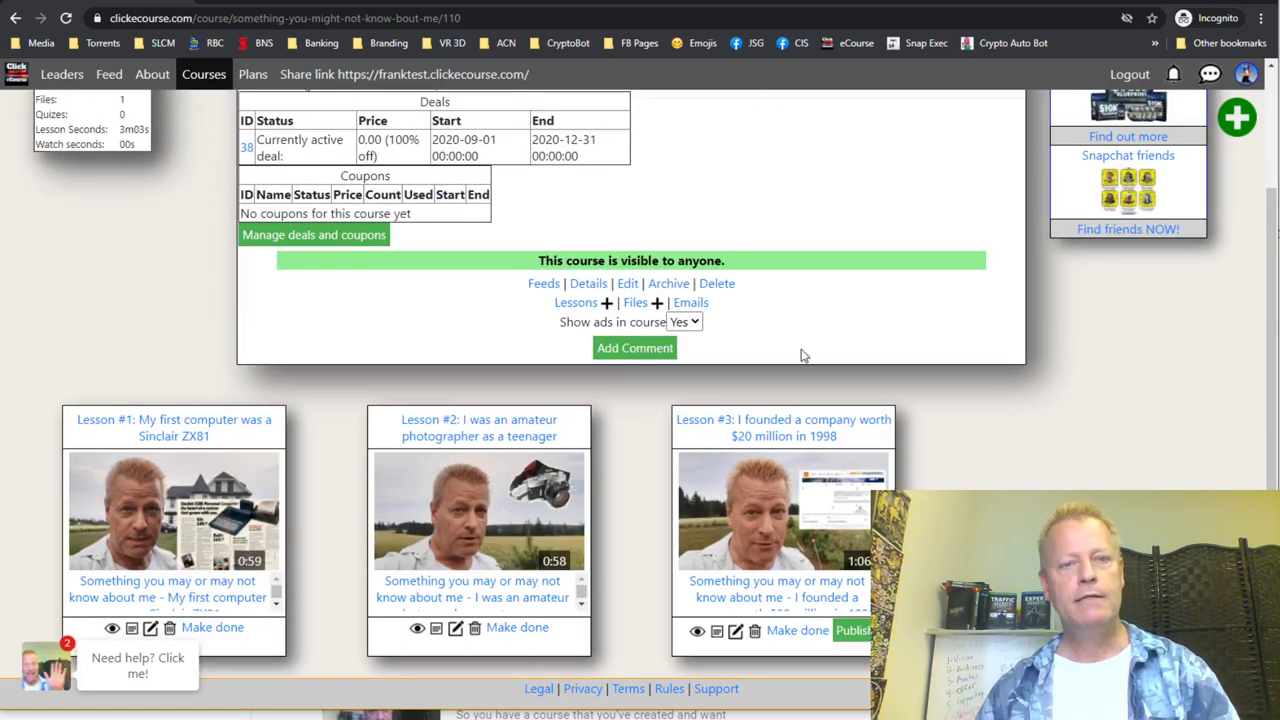
pyautogui.hotkey('alt', 'Tab')
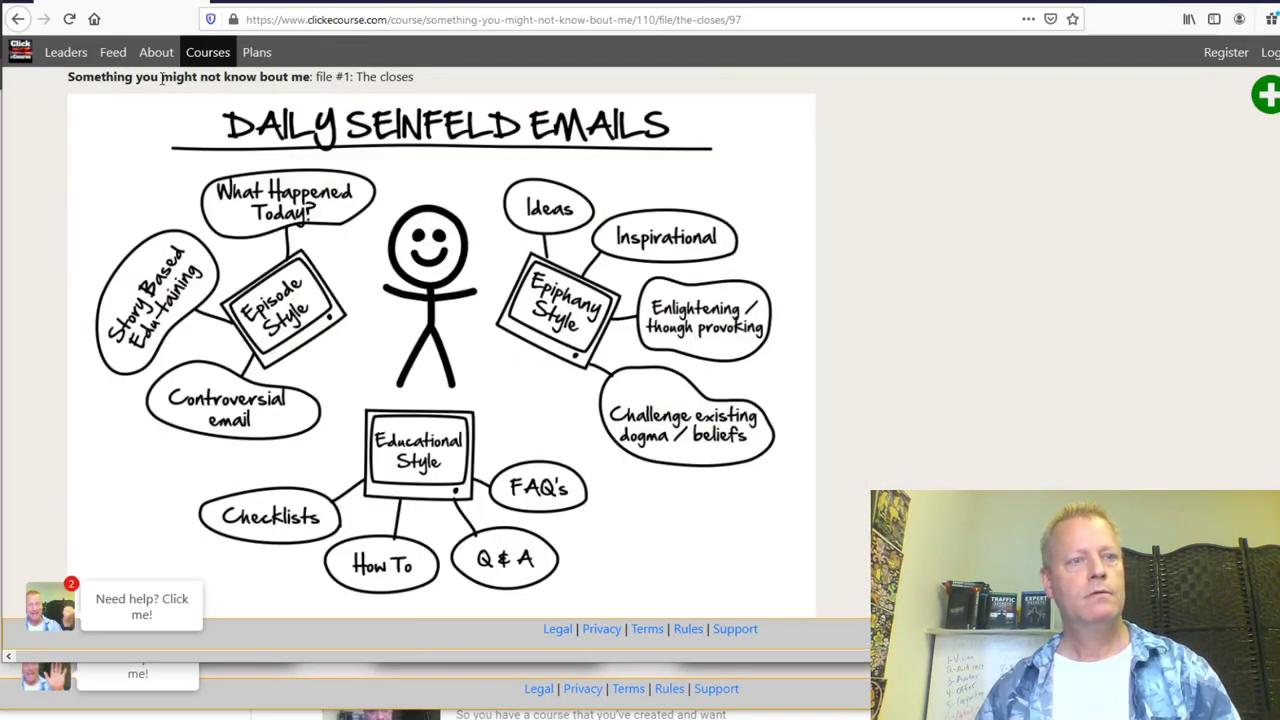
pyautogui.click(112, 52)
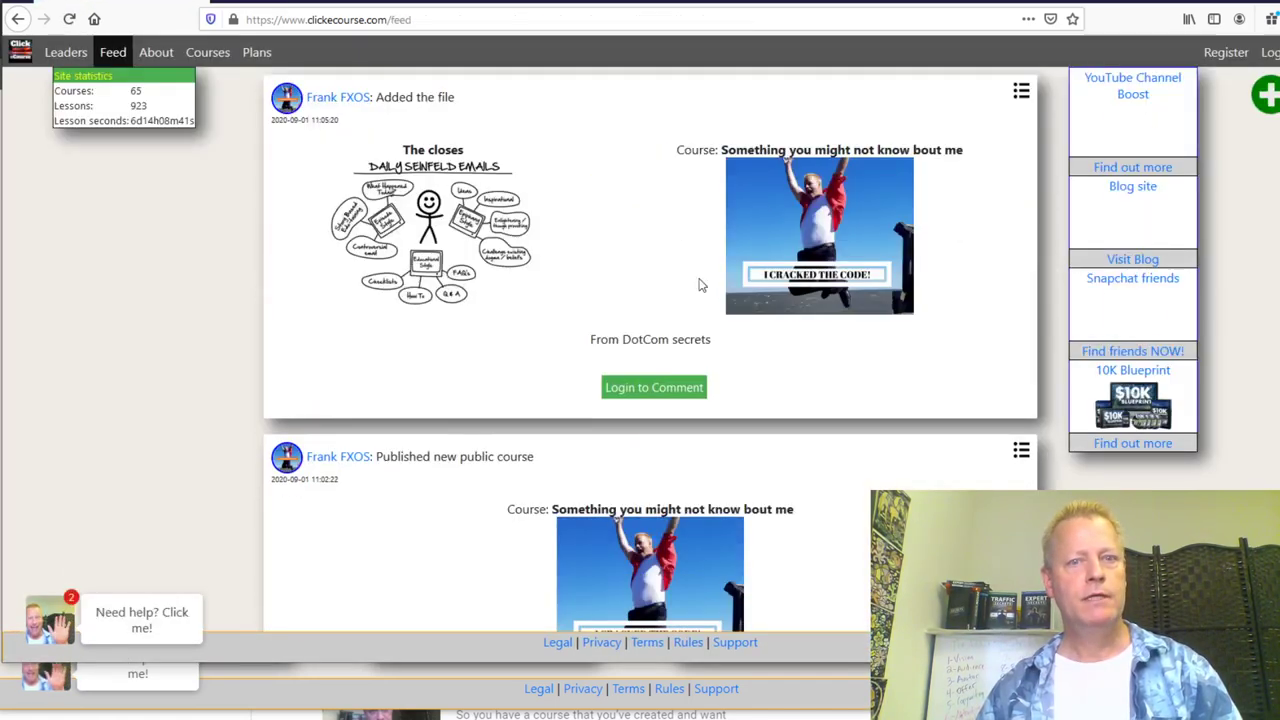
pyautogui.scroll(-2, 880, 303)
pyautogui.scroll(2, 860, 295)
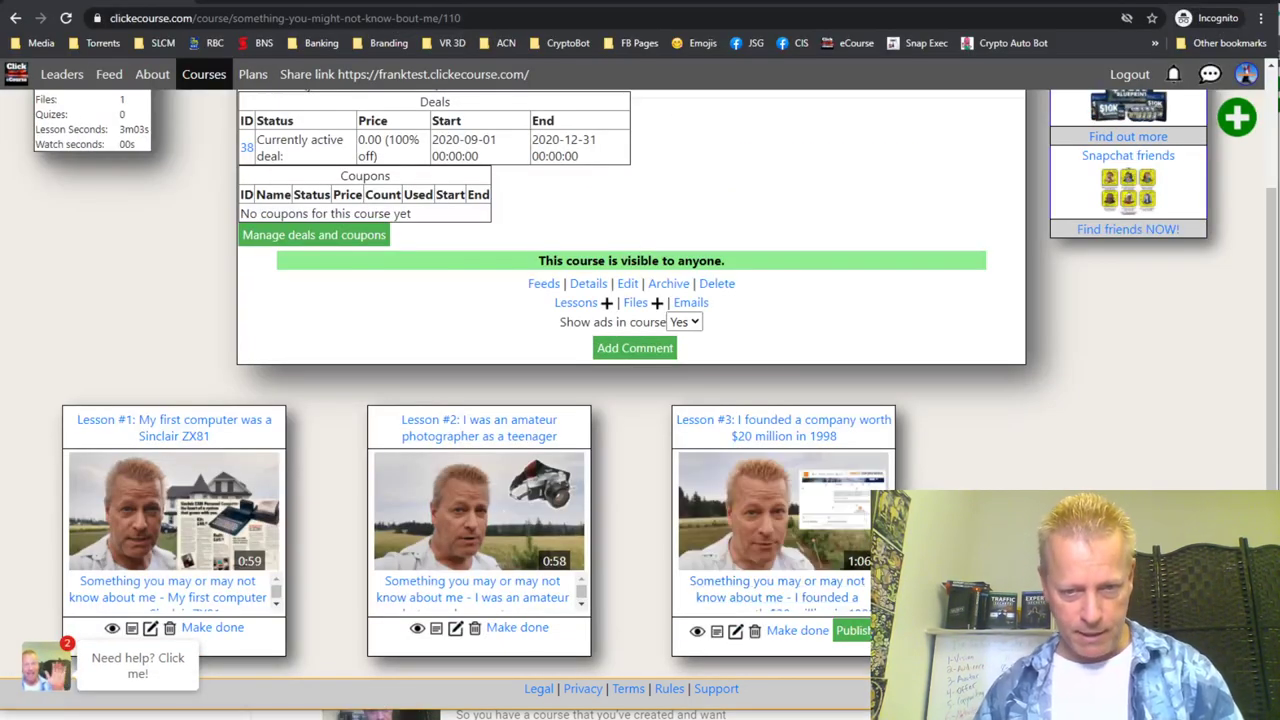
# - Publish lesson #3 and check its confirmation, publish date and 6:00 length
pyautogui.click(858, 631)
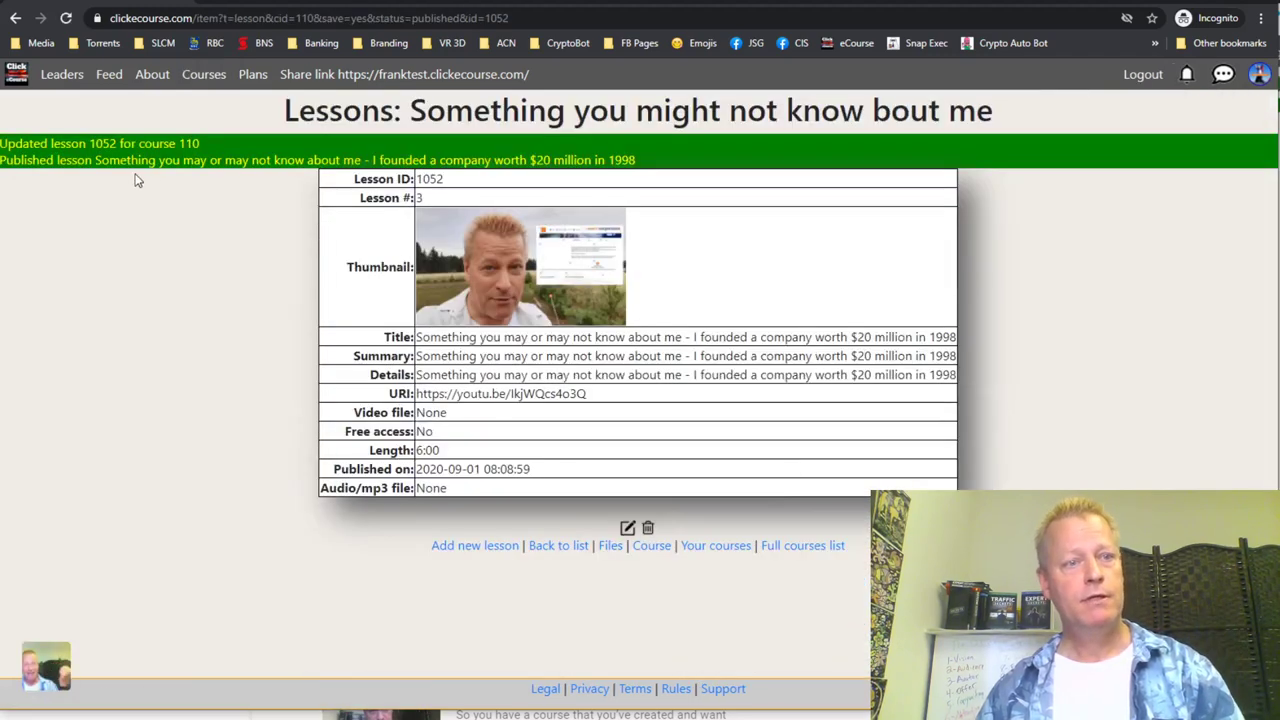
pyautogui.doubleClick(72, 162)
pyautogui.moveTo(72, 162); pyautogui.dragTo(131, 220)
pyautogui.click(138, 226)
pyautogui.moveTo(420, 468); pyautogui.dragTo(530, 467)
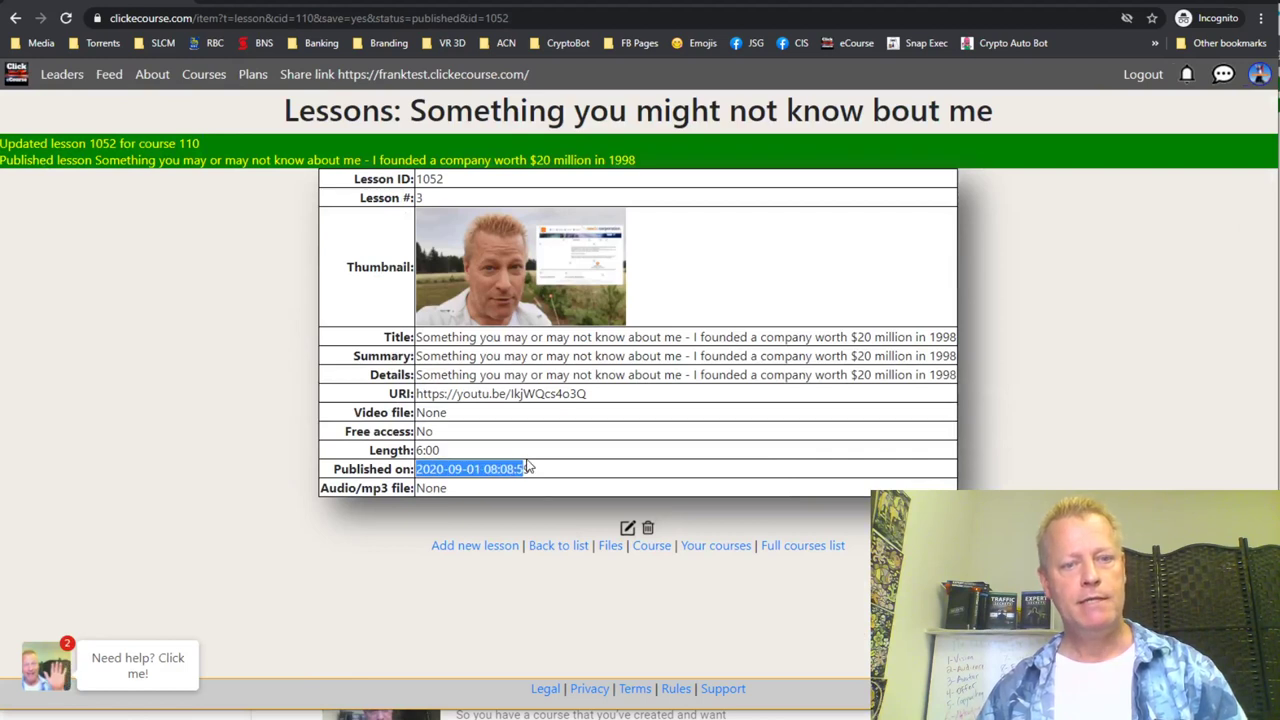
pyautogui.click(540, 433)
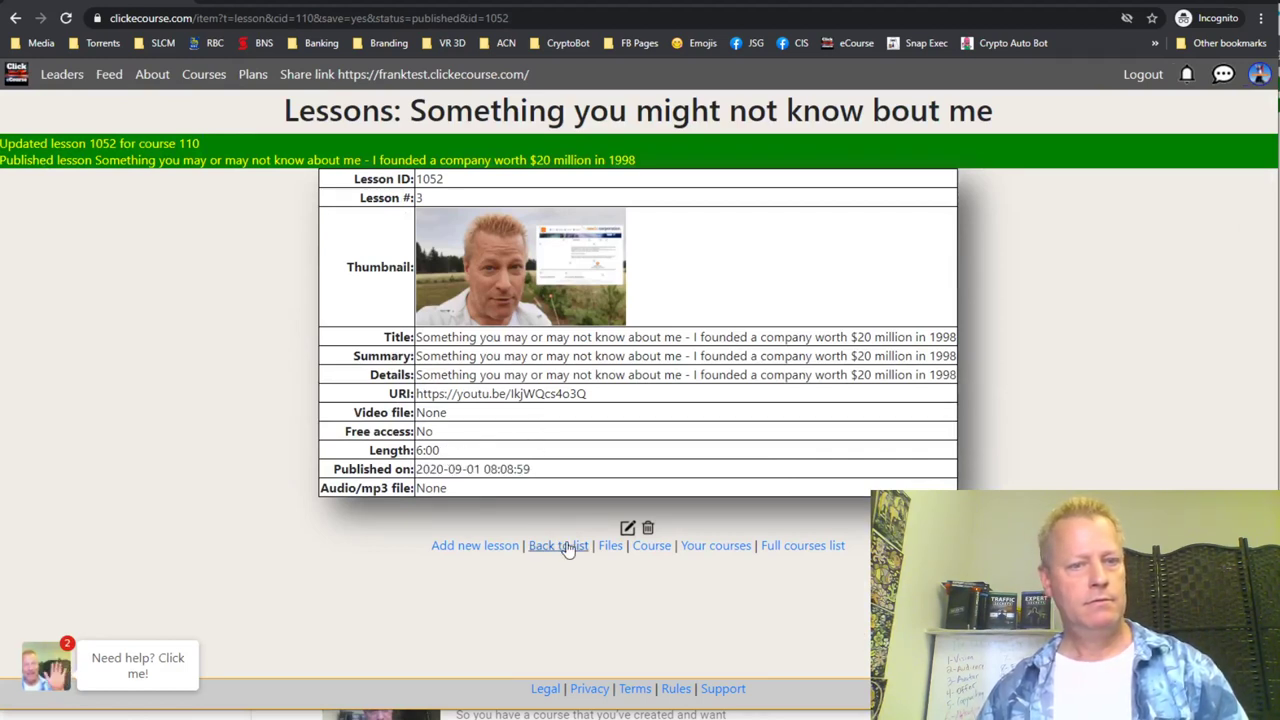
pyautogui.tripleClick(433, 452)
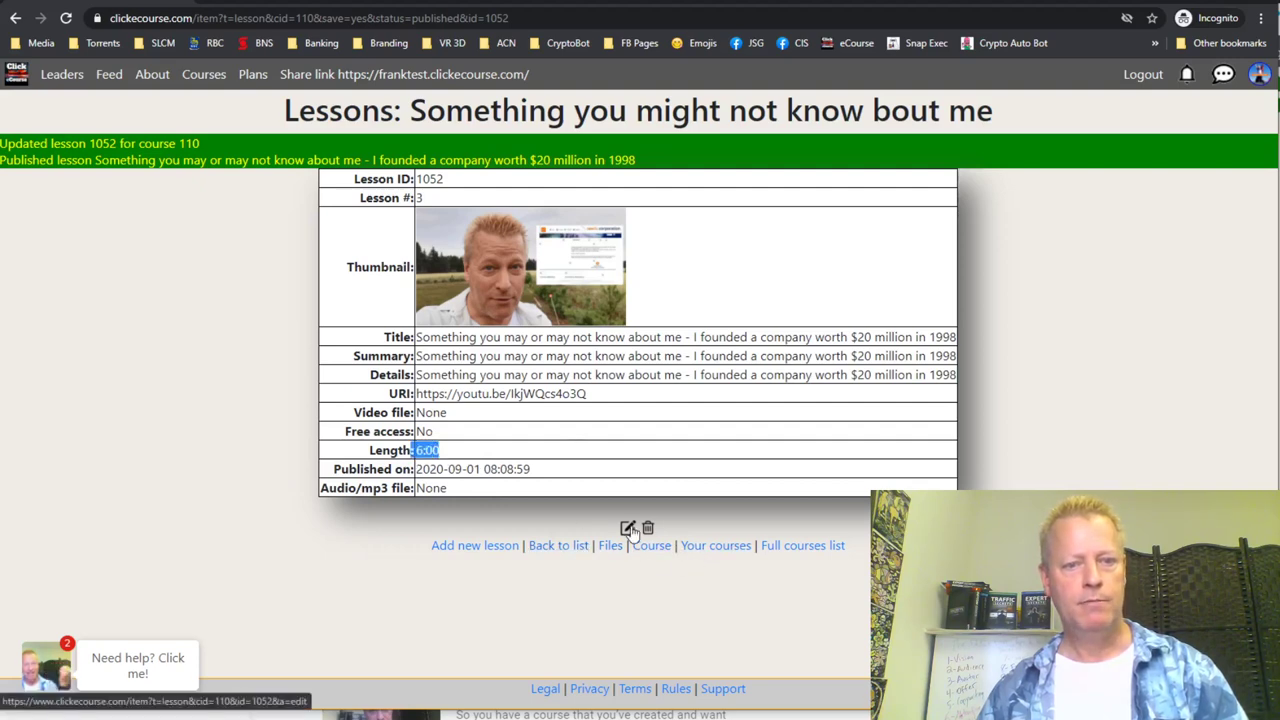
# - Correct lesson #3's length from 6:00 to 1:06, save, and return to the course page
pyautogui.click(628, 527)
pyautogui.scroll(-4, 390, 421)
pyautogui.click(471, 530)
pyautogui.moveTo(456, 537); pyautogui.dragTo(399, 535)
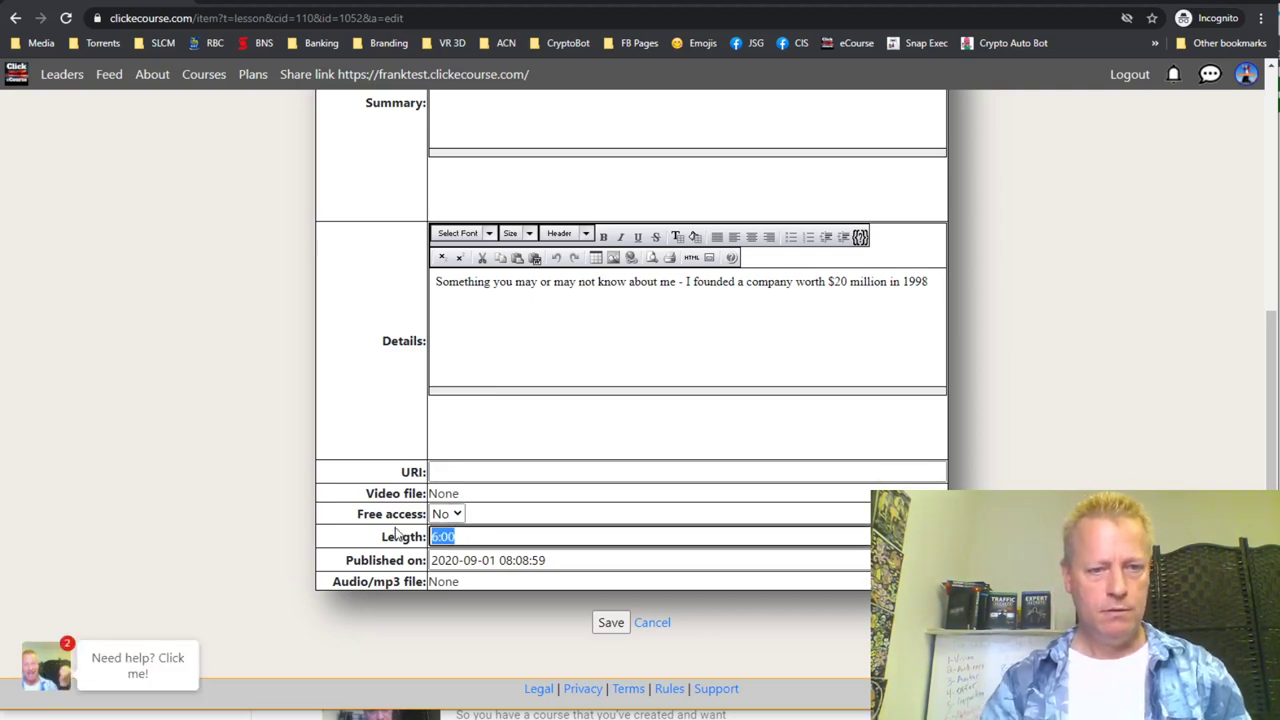
pyautogui.write('1:06')
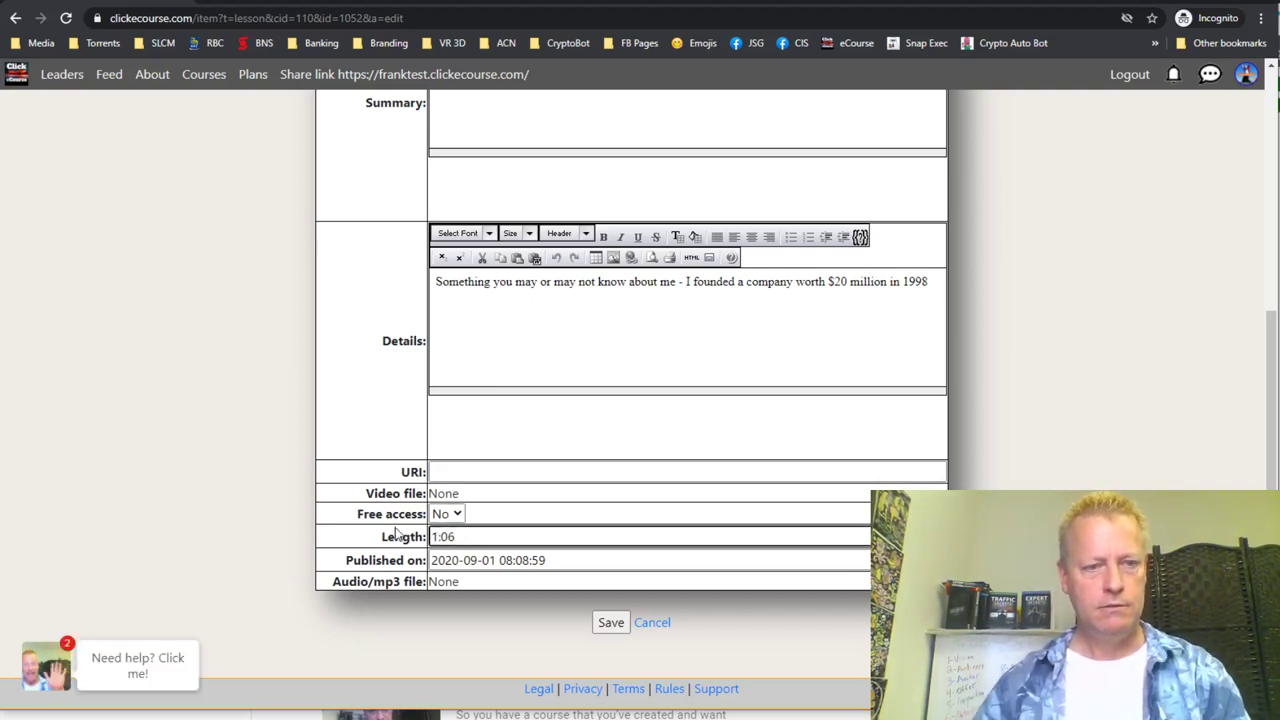
pyautogui.click(620, 627)
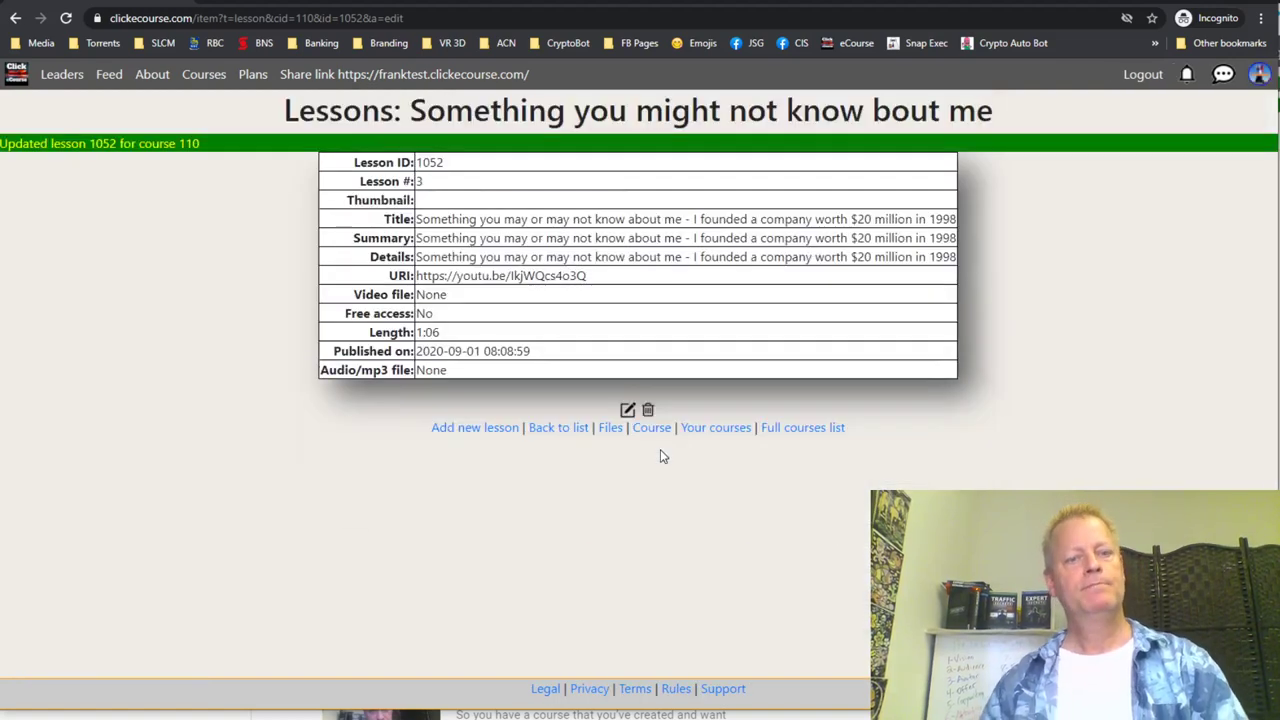
pyautogui.click(654, 530)
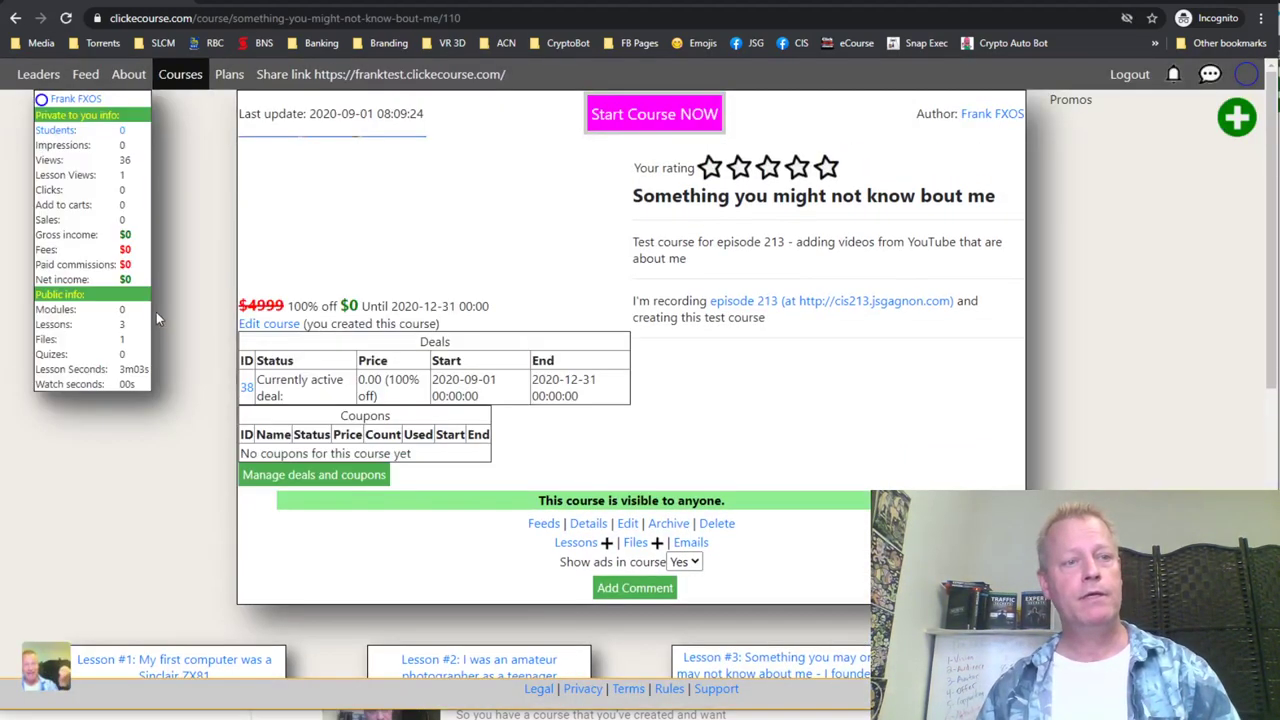
pyautogui.moveTo(70, 158); pyautogui.dragTo(75, 232)
pyautogui.click(92, 228)
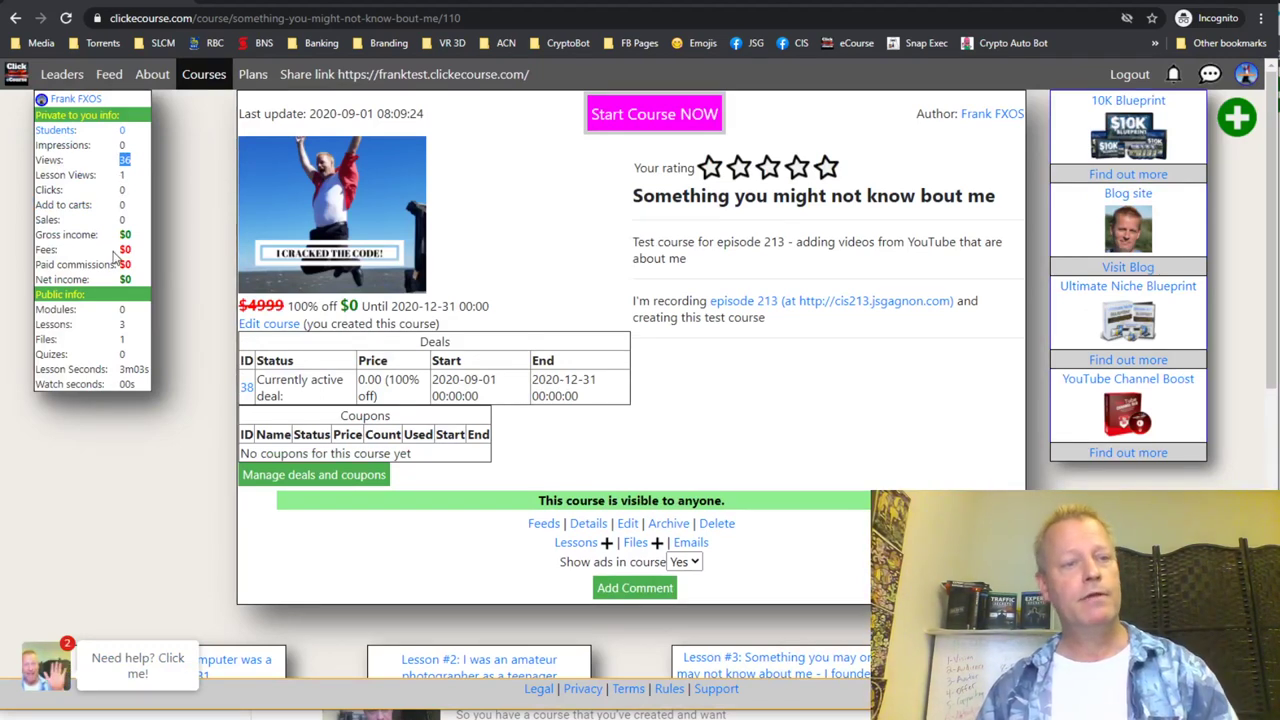
pyautogui.moveTo(127, 347); pyautogui.dragTo(155, 378)
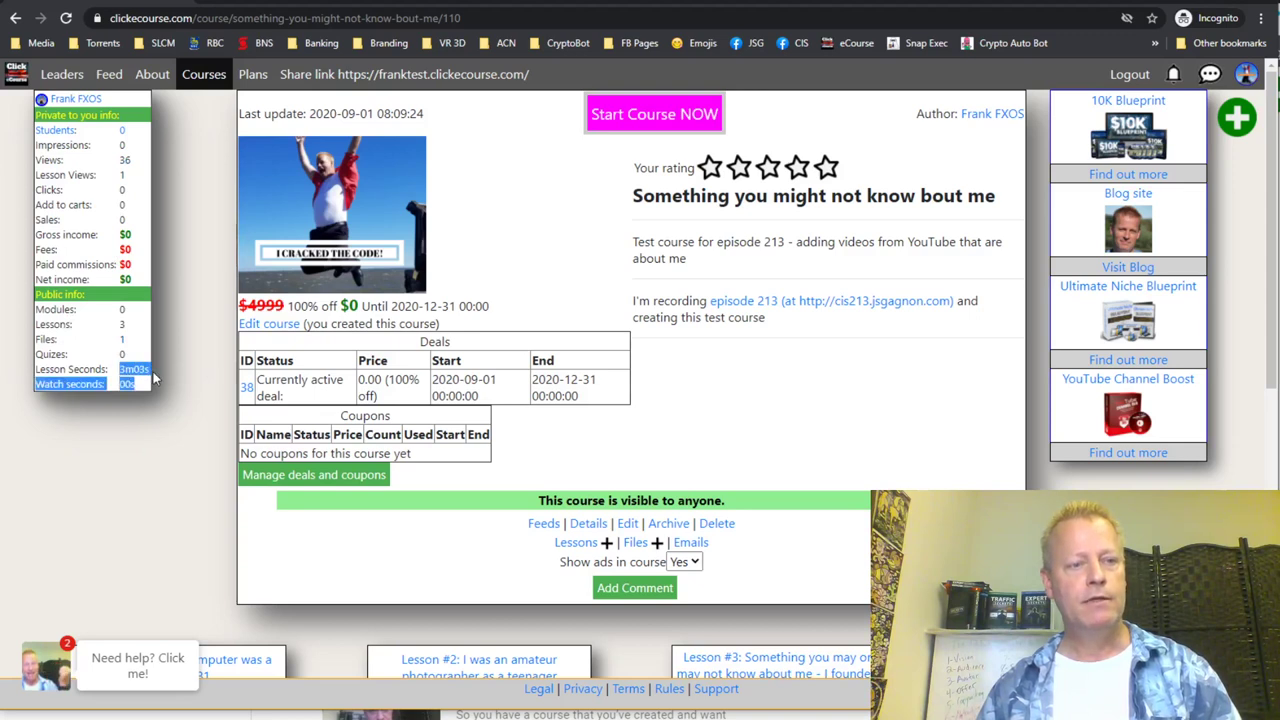
pyautogui.click(146, 386)
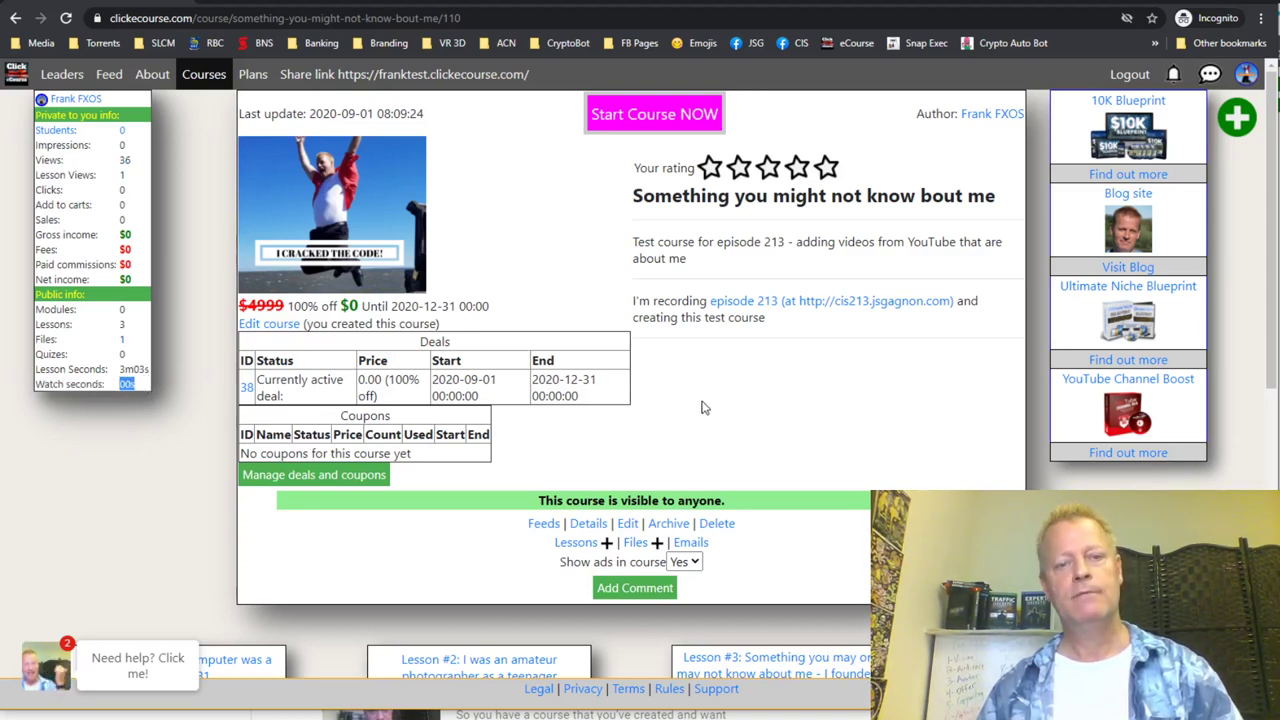
pyautogui.scroll(-4, 746, 386)
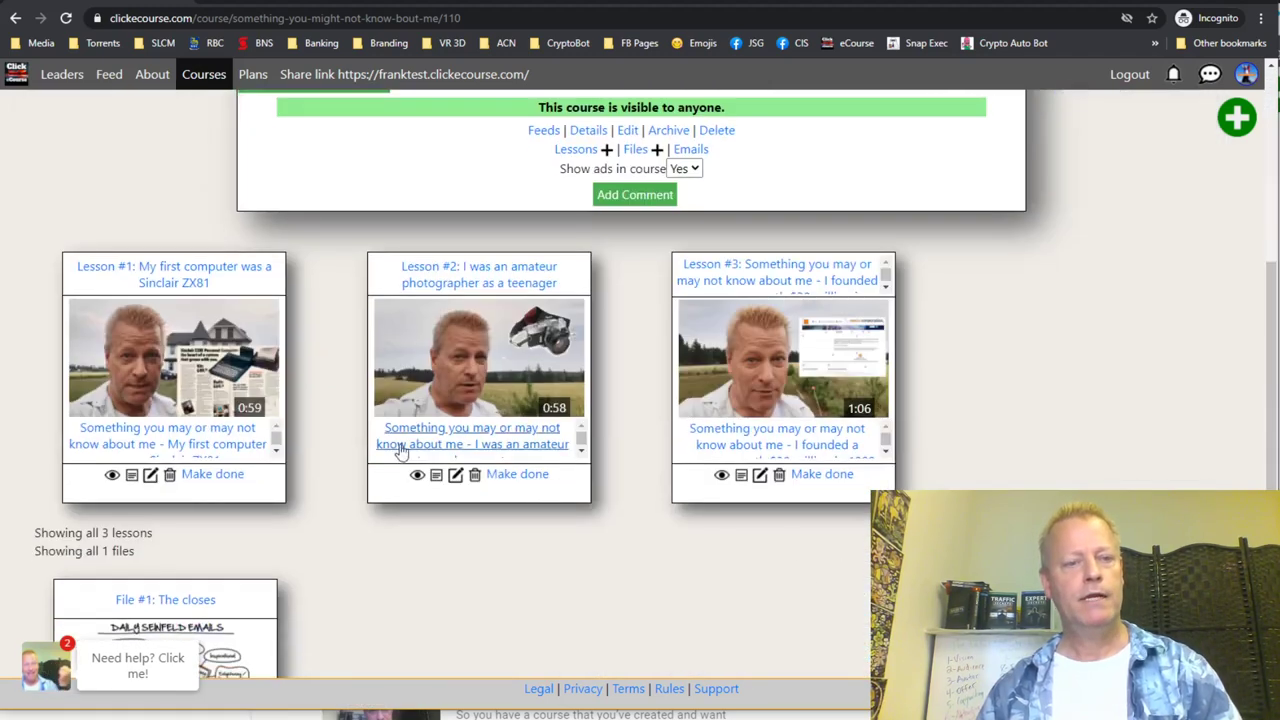
# - Play the Sinclair ZX81 lesson #1 video muted, toggling its description, then return to the course
pyautogui.moveTo(232, 397)
pyautogui.click(174, 355)
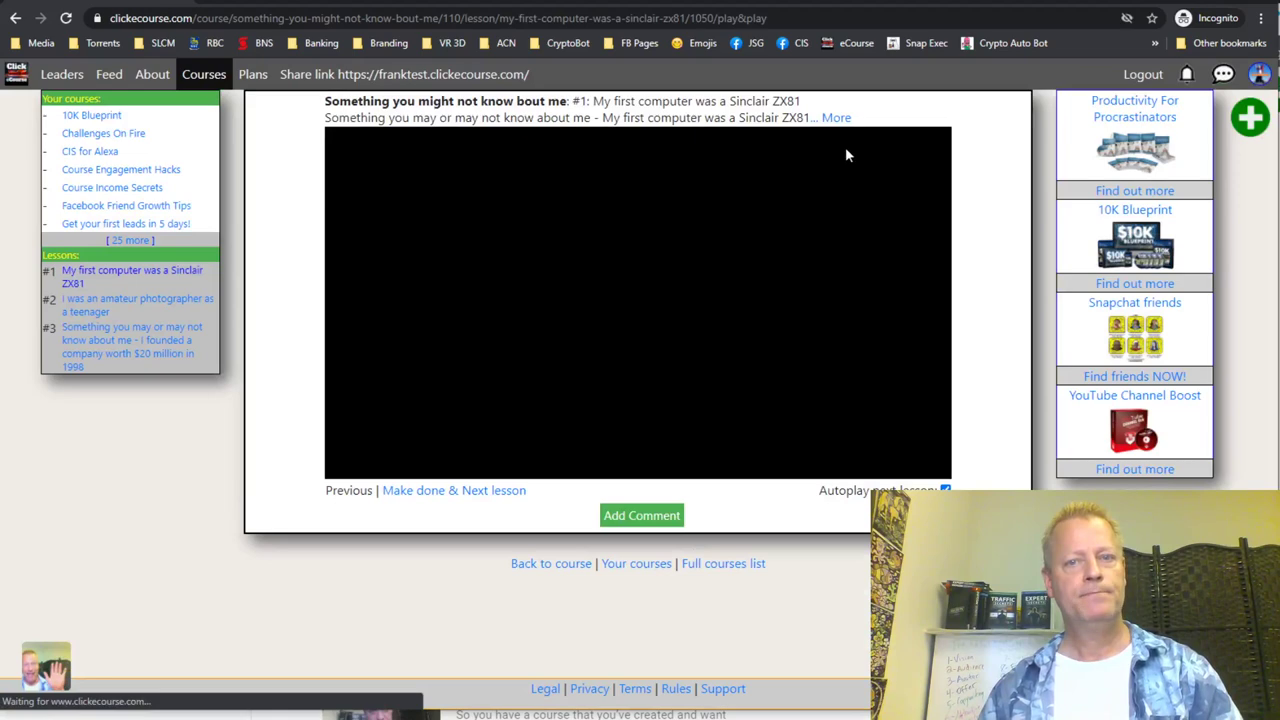
pyautogui.click(842, 119)
pyautogui.click(818, 118)
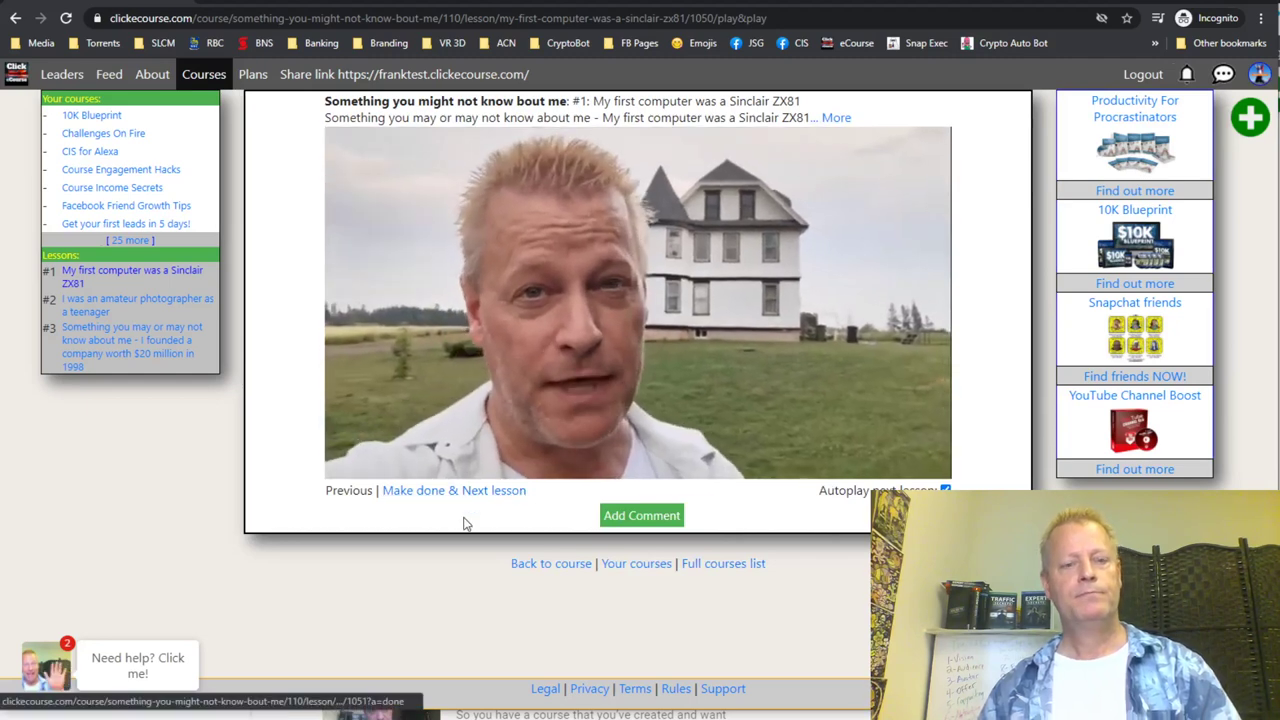
pyautogui.click(384, 464)
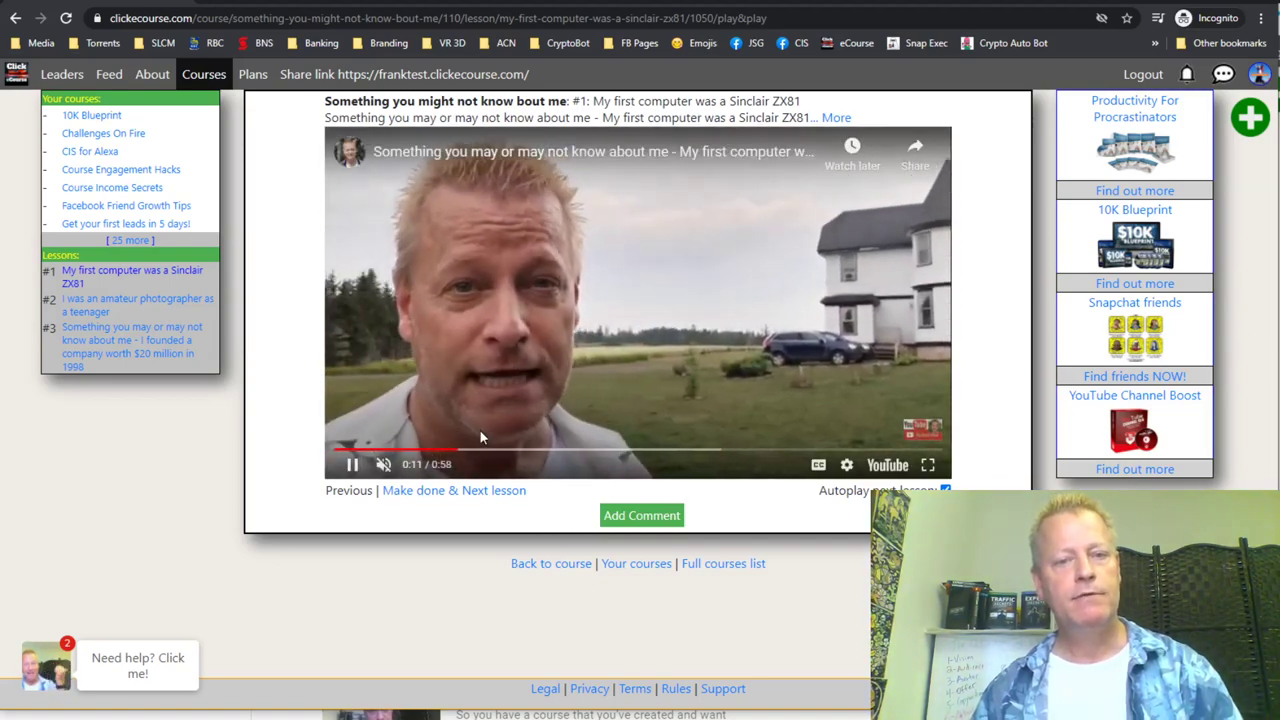
pyautogui.click(553, 563)
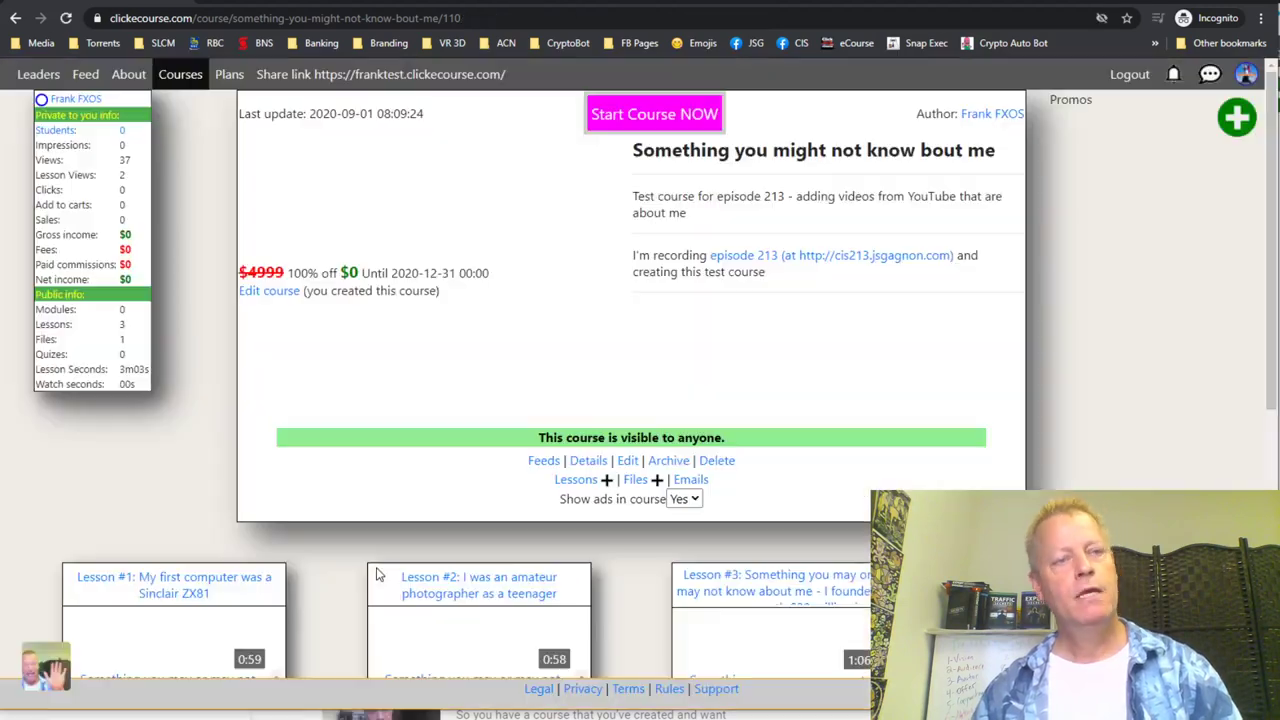
# - Highlight the watch seconds value, then switch to the logged-out Firefox window
pyautogui.moveTo(136, 384); pyautogui.dragTo(118, 384)
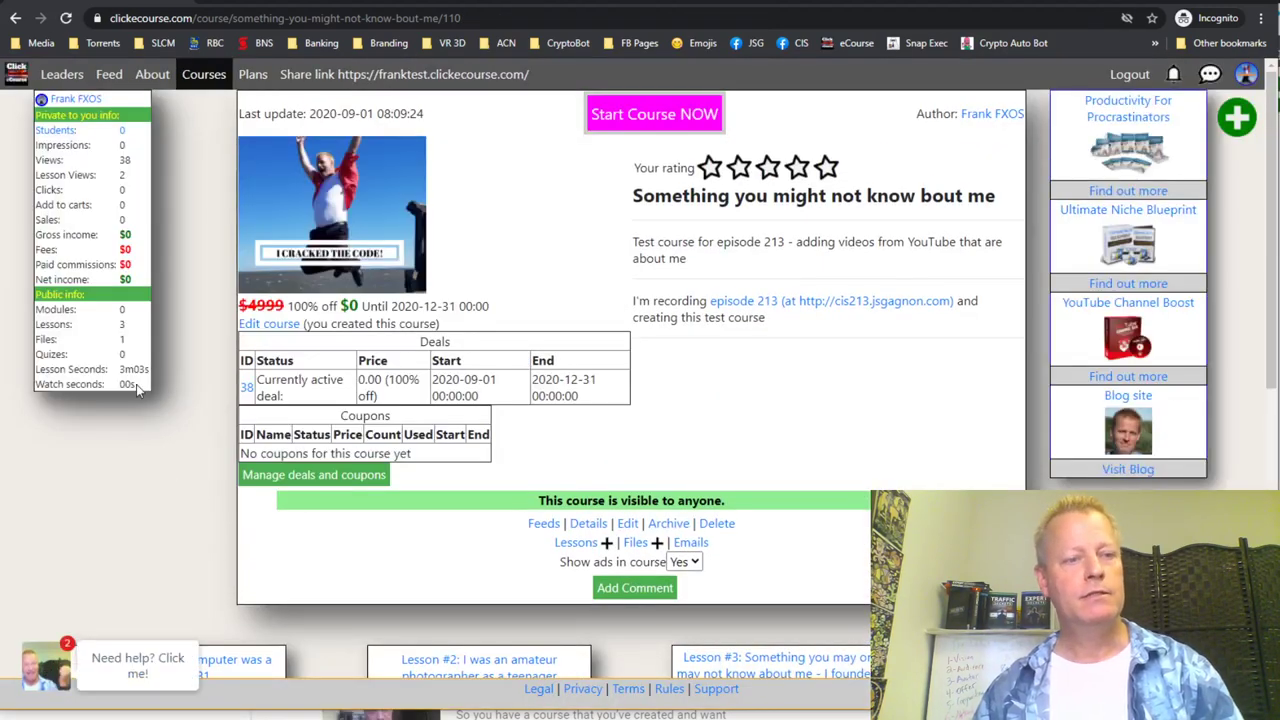
pyautogui.click(129, 392)
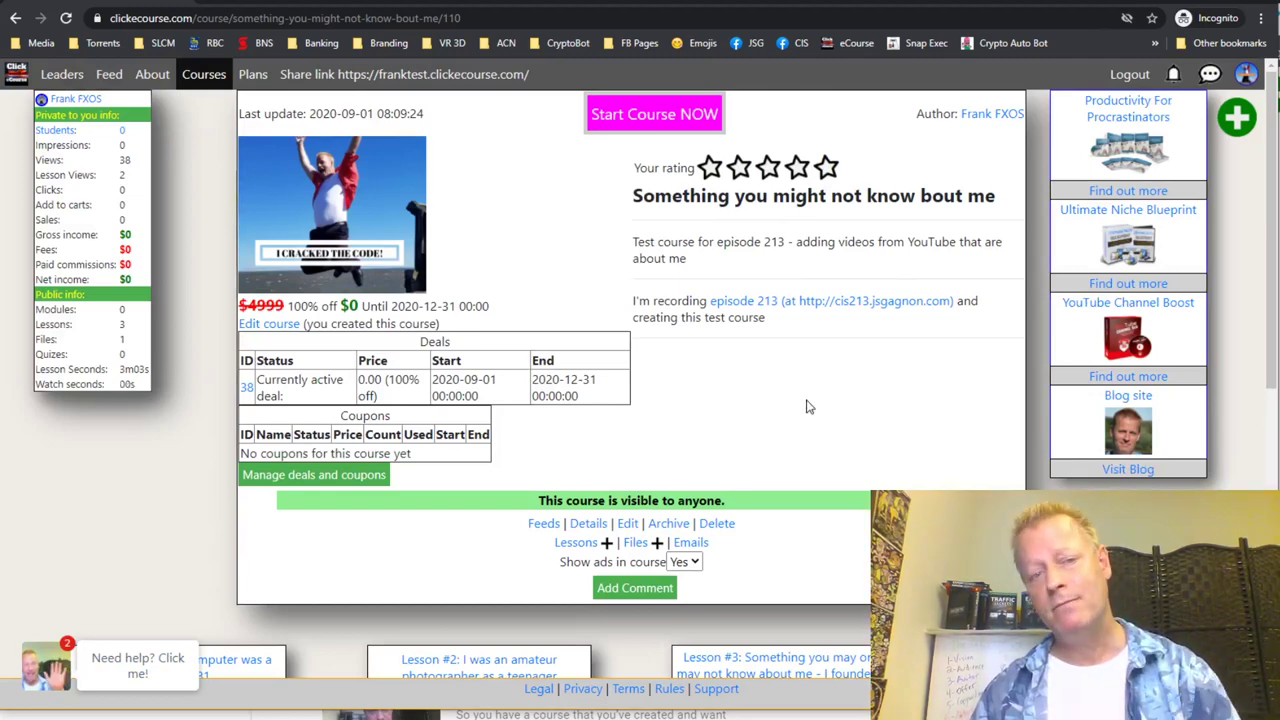
pyautogui.hotkey('alt', 'Tab')
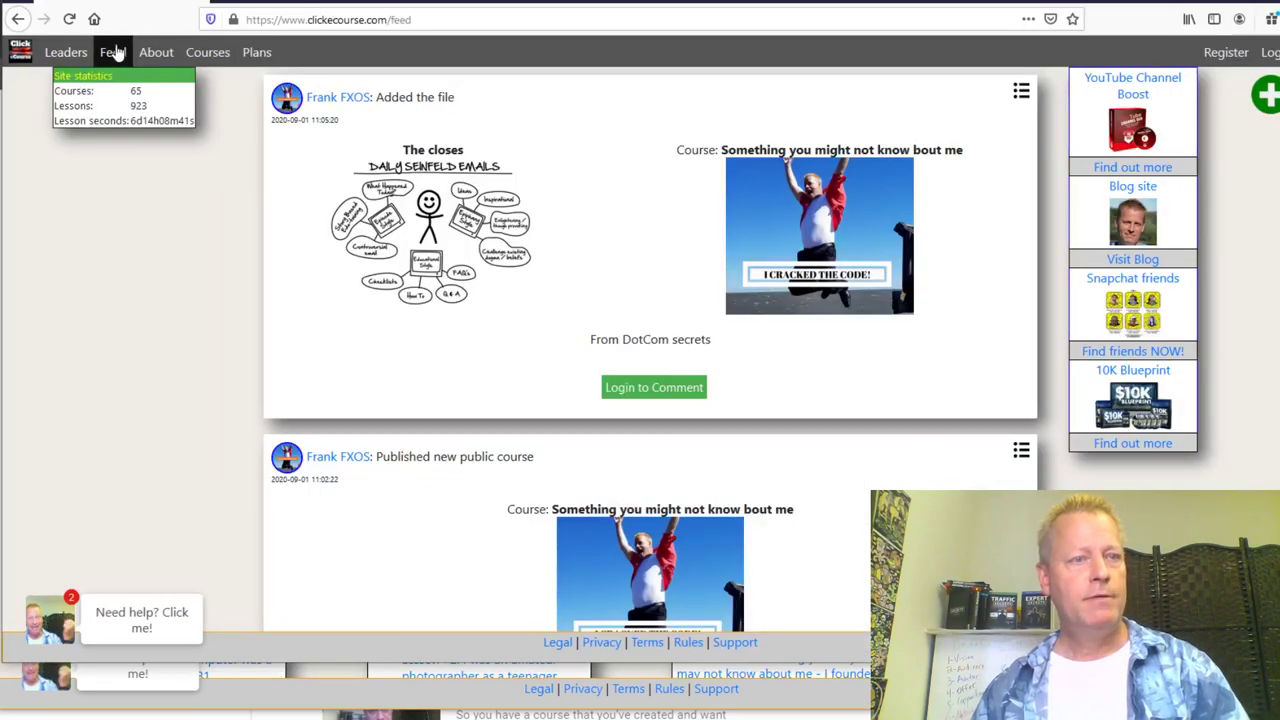
# - Reload the public feed and highlight the new 'Added the lesson' post's title, course and description
pyautogui.click(70, 14)
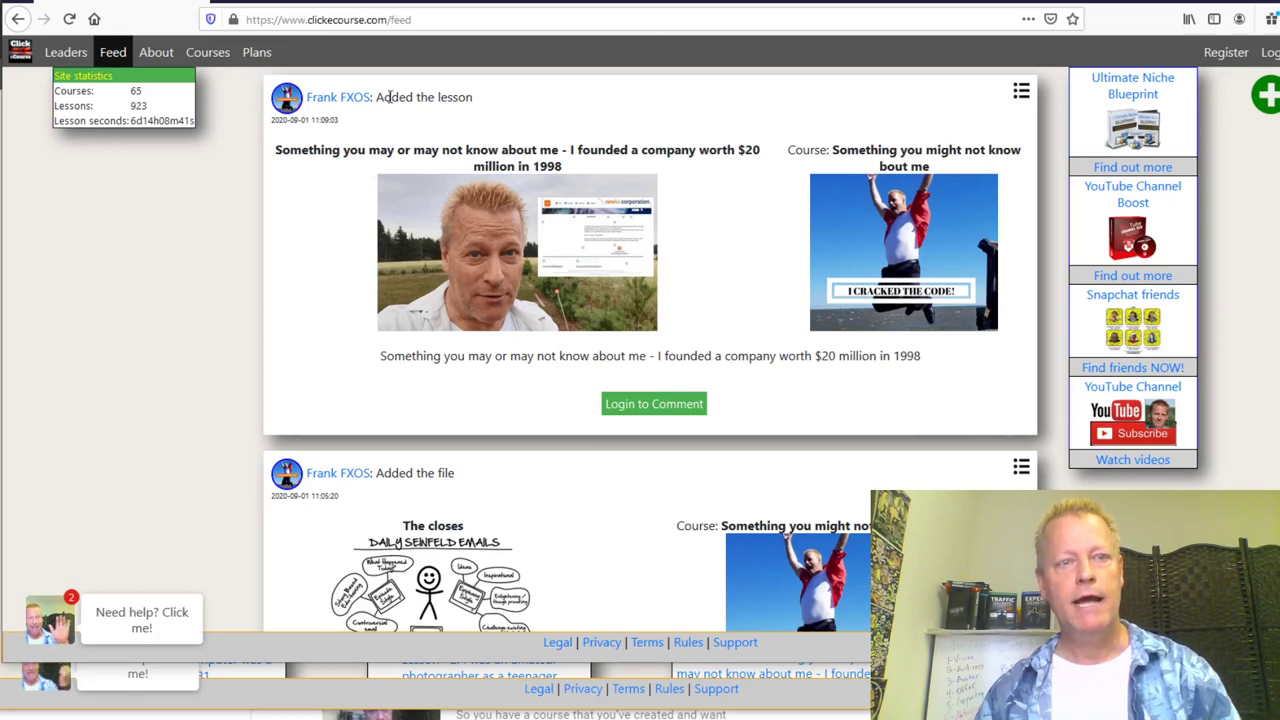
pyautogui.moveTo(389, 97); pyautogui.dragTo(487, 106)
pyautogui.moveTo(301, 150); pyautogui.dragTo(660, 176)
pyautogui.moveTo(866, 150); pyautogui.dragTo(920, 203)
pyautogui.moveTo(394, 356); pyautogui.dragTo(813, 357)
pyautogui.click(728, 318)
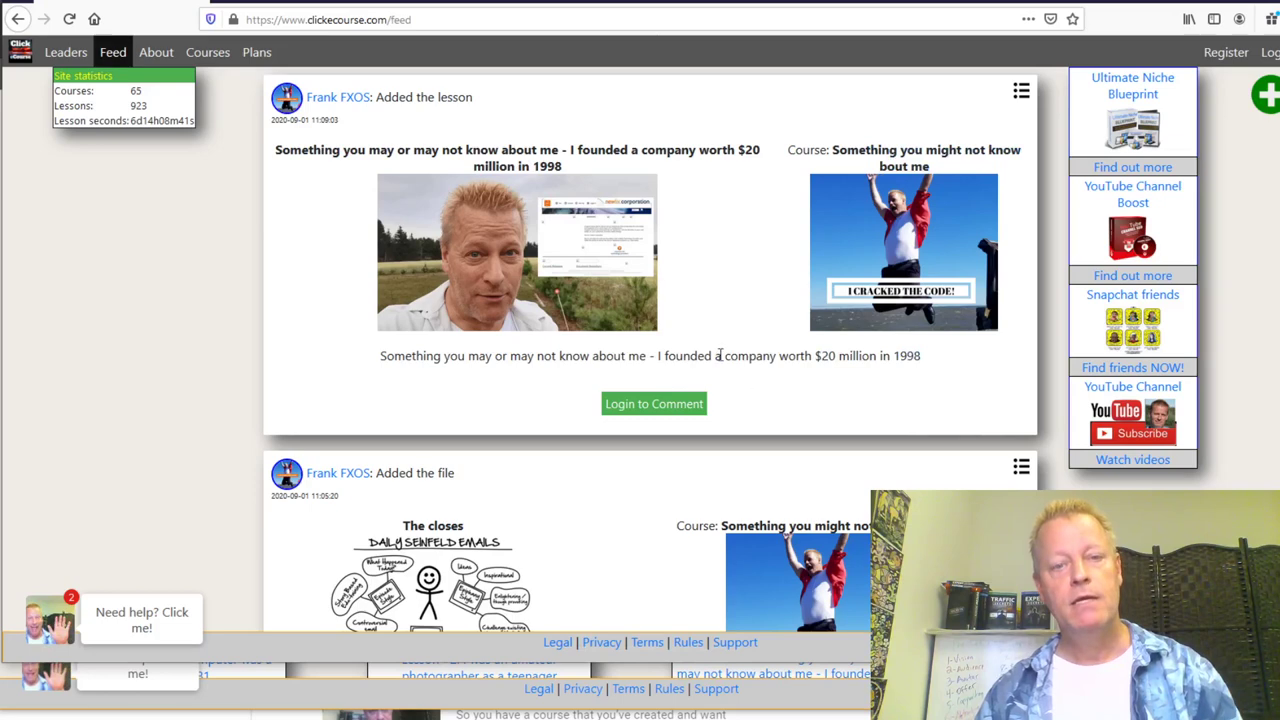
pyautogui.moveTo(921, 356); pyautogui.dragTo(694, 363)
pyautogui.click(771, 361)
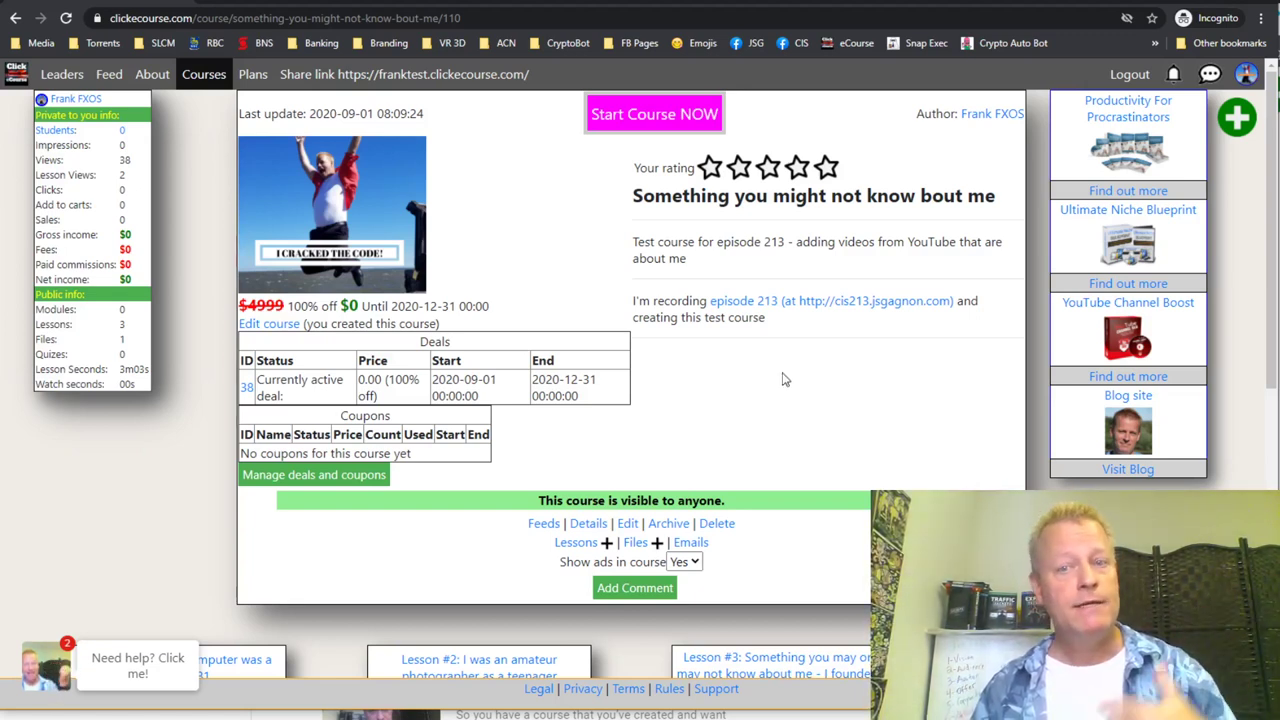
# - Create a support ticket with summary 'Question:' and details 'How do you do X?'
pyautogui.click(1237, 118)
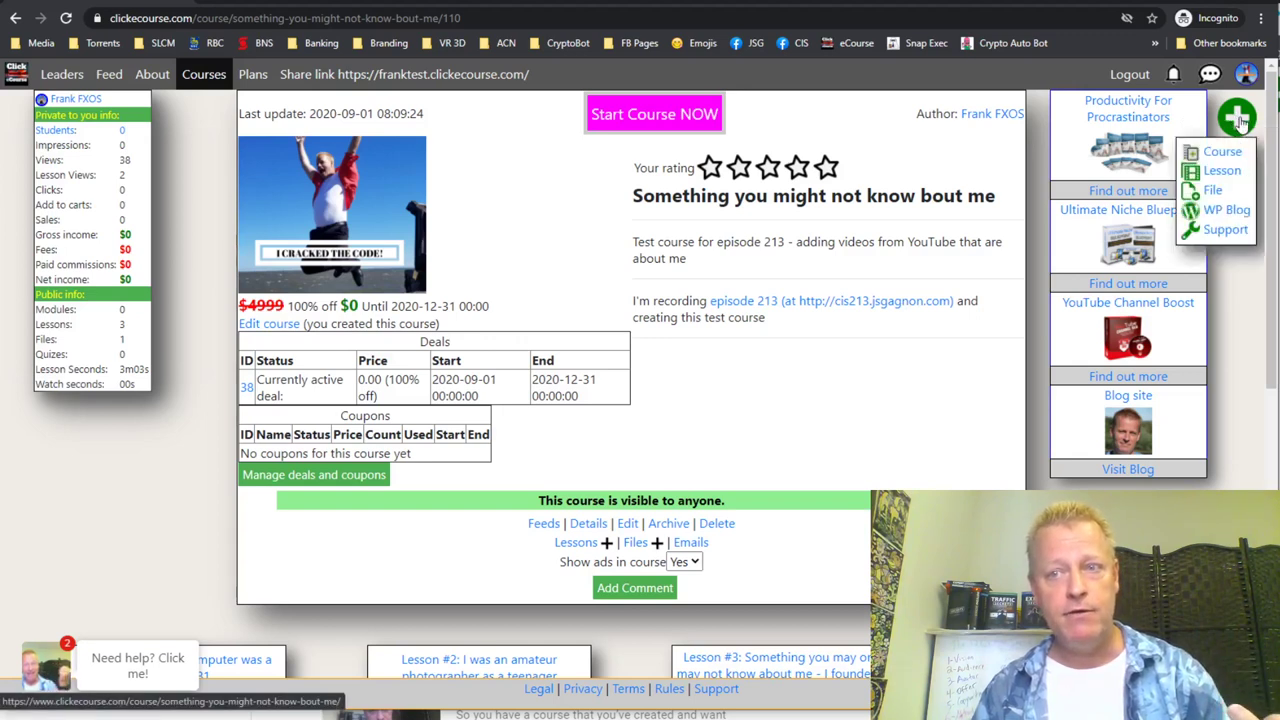
pyautogui.click(1222, 232)
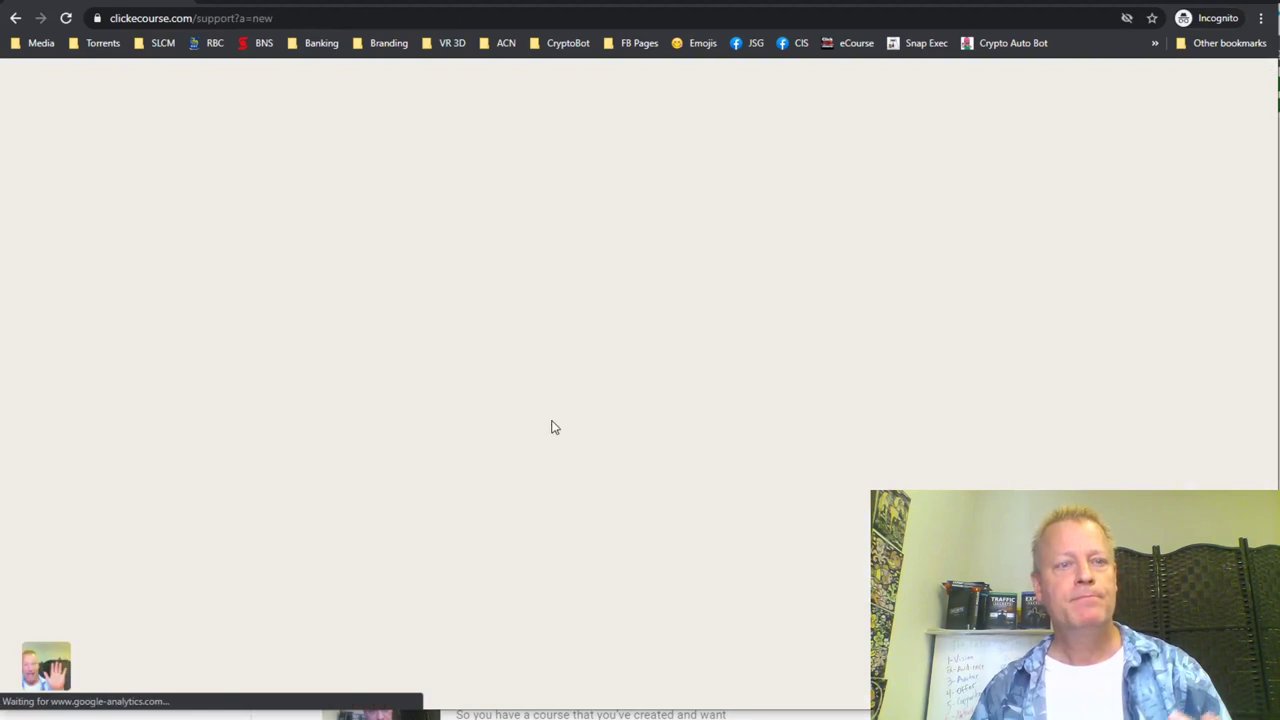
pyautogui.click(333, 204)
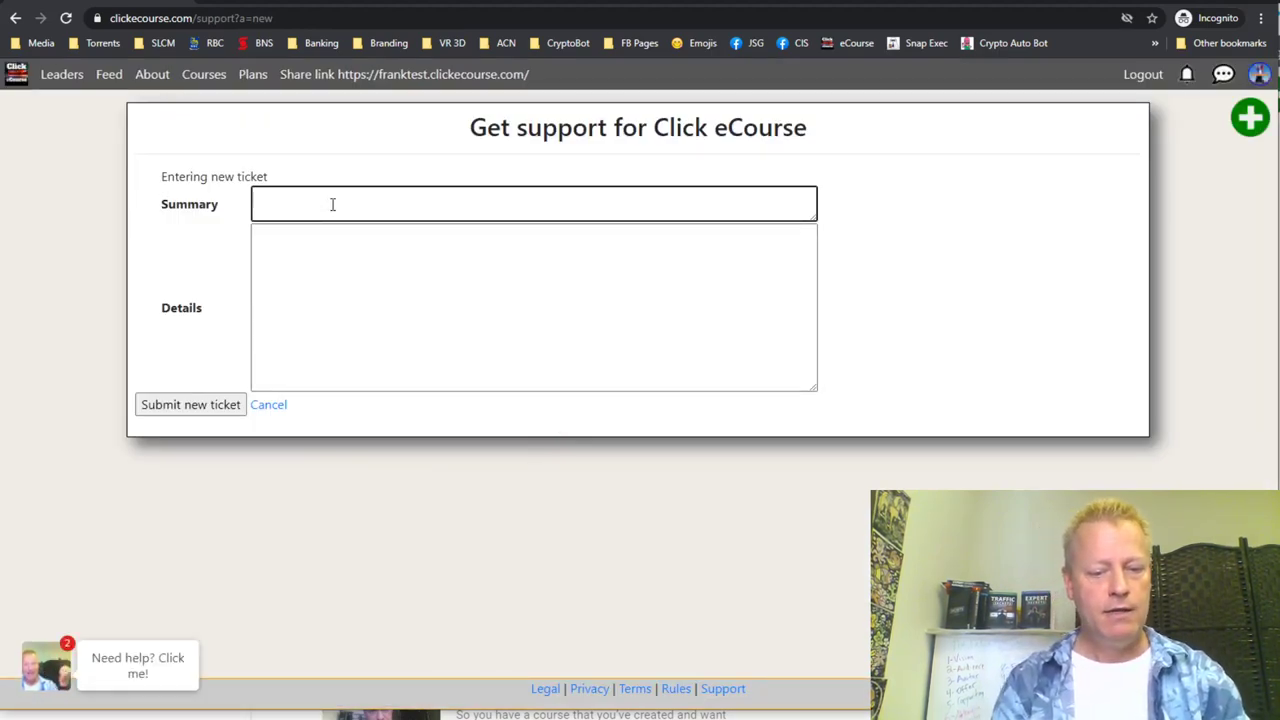
pyautogui.write('Question:')
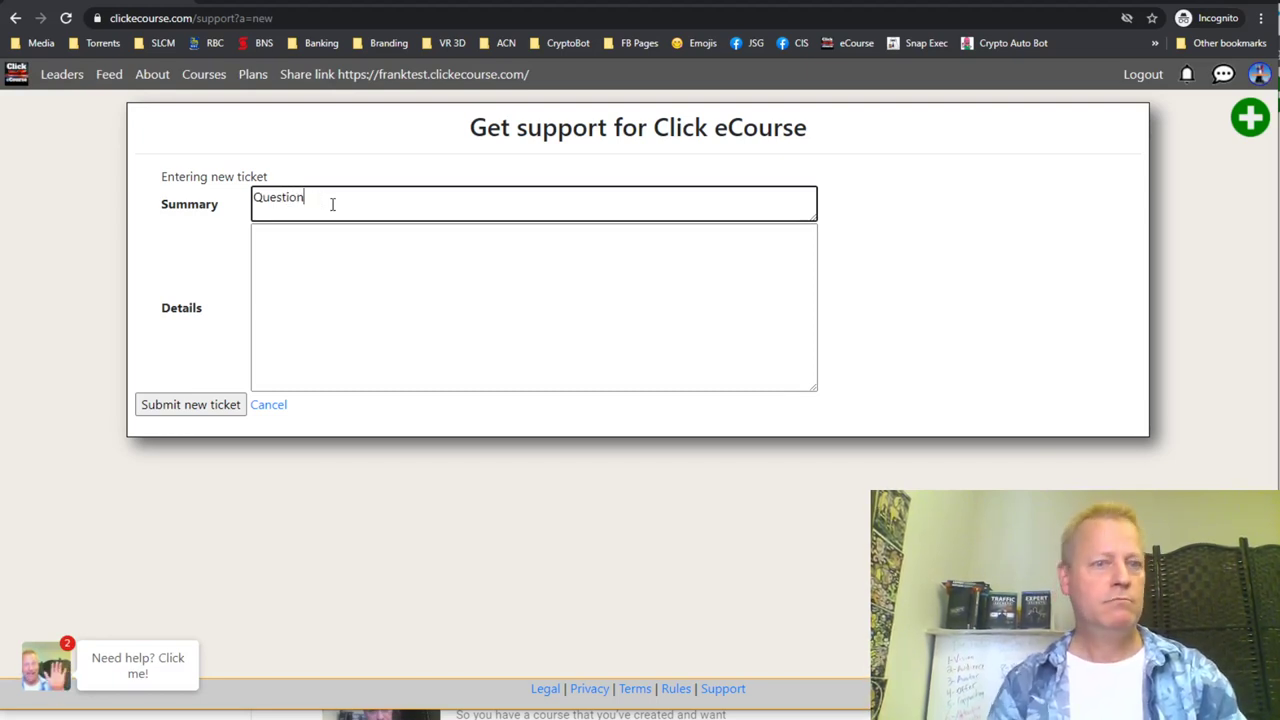
pyautogui.click(347, 261)
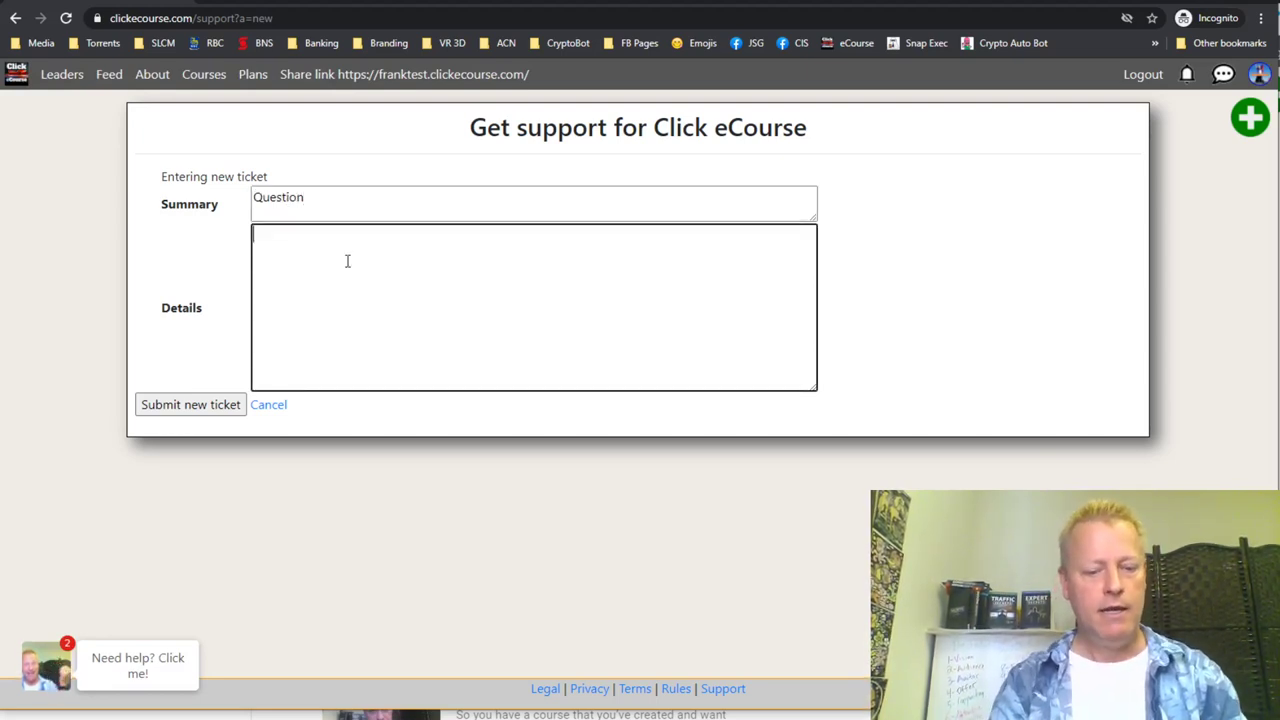
pyautogui.write('How do you do')
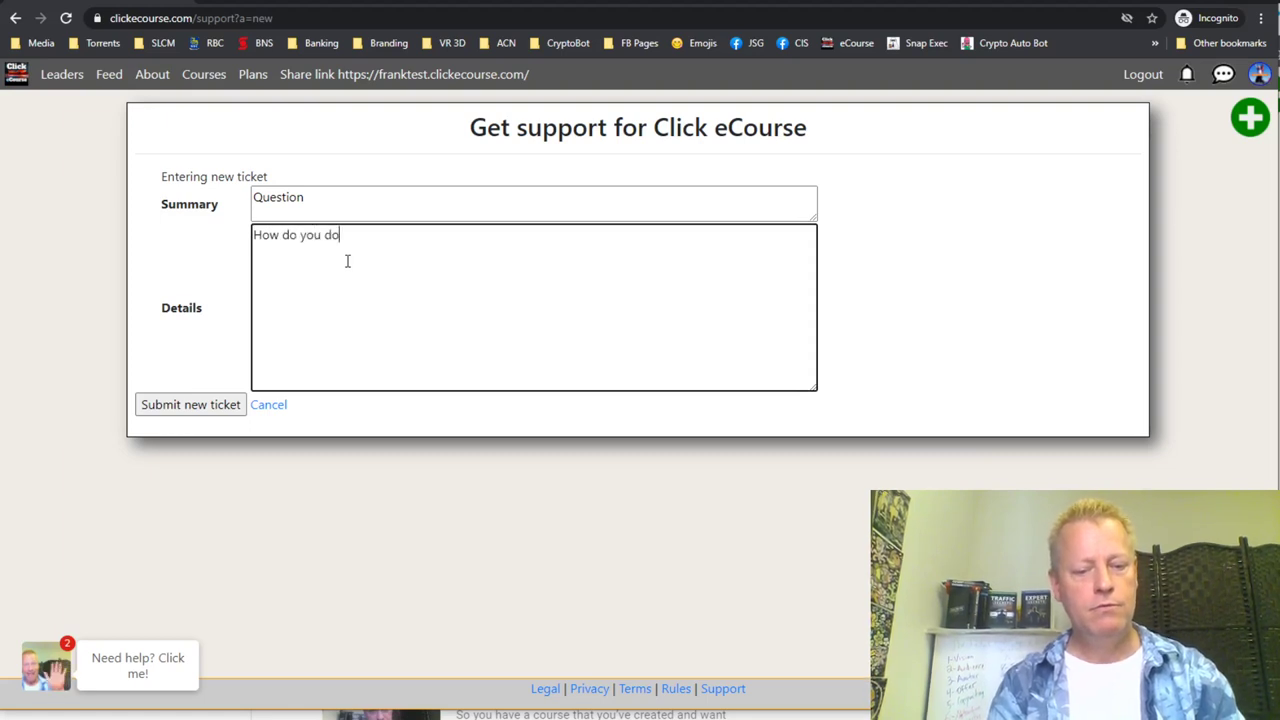
pyautogui.write(' X?')
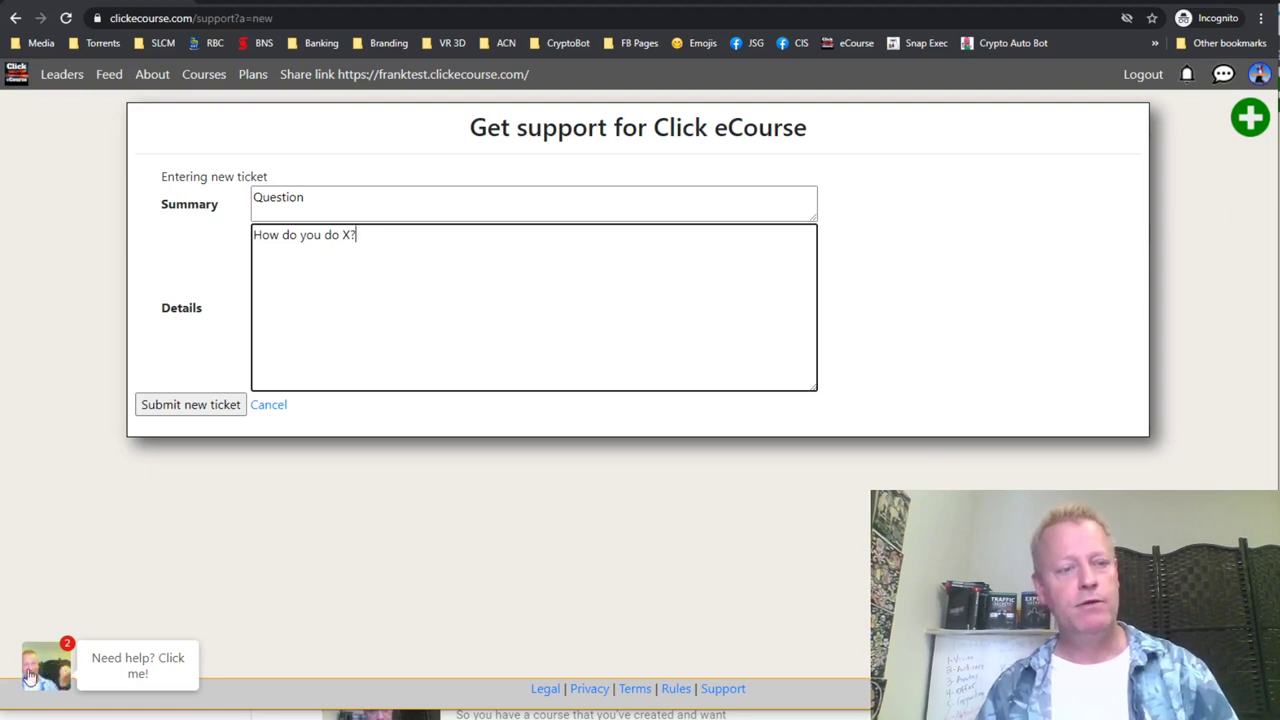
pyautogui.click(60, 665)
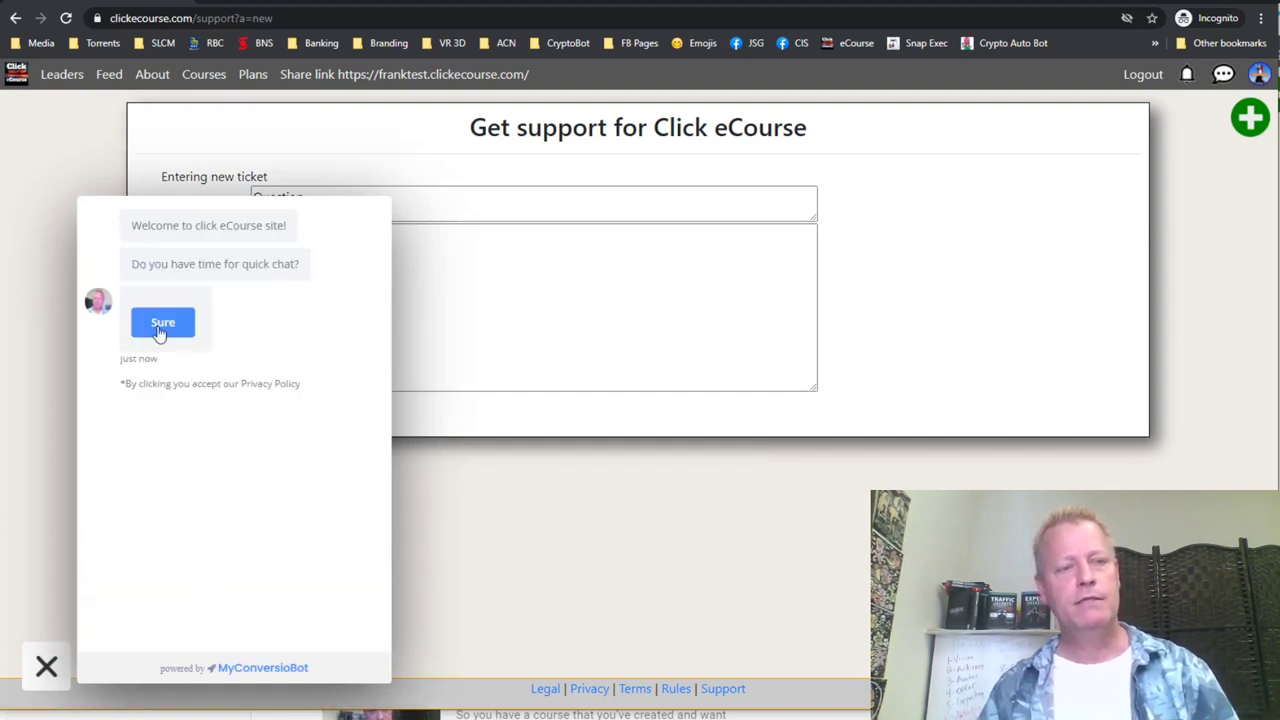
pyautogui.click(46, 668)
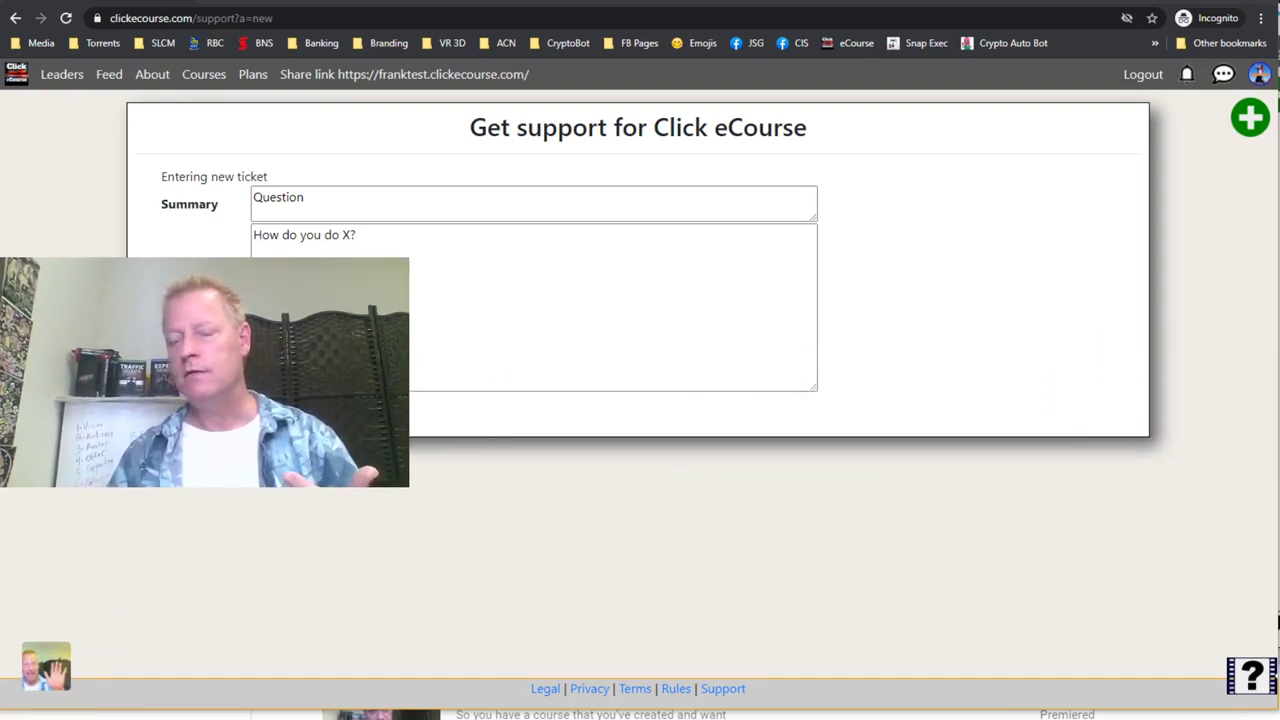
# - Play the About Click eCourse help video muted, briefly trying full screen
pyautogui.click(1250, 676)
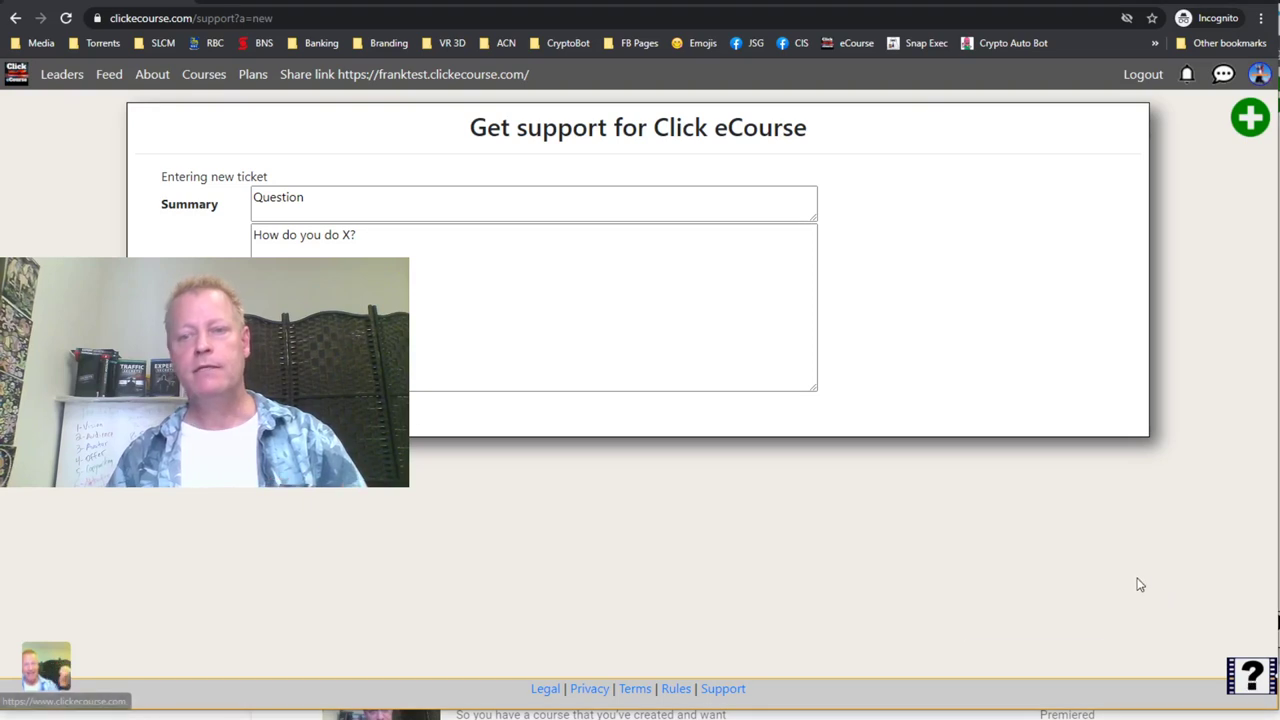
pyautogui.click(986, 577)
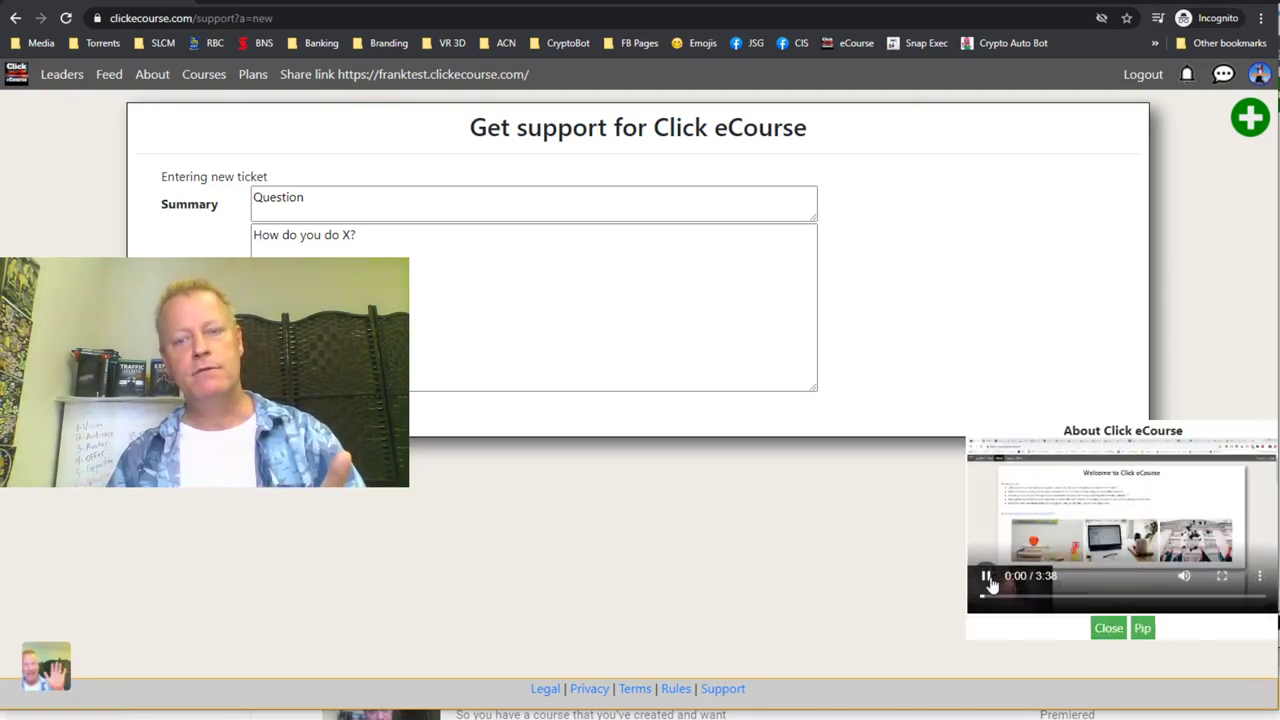
pyautogui.click(986, 578)
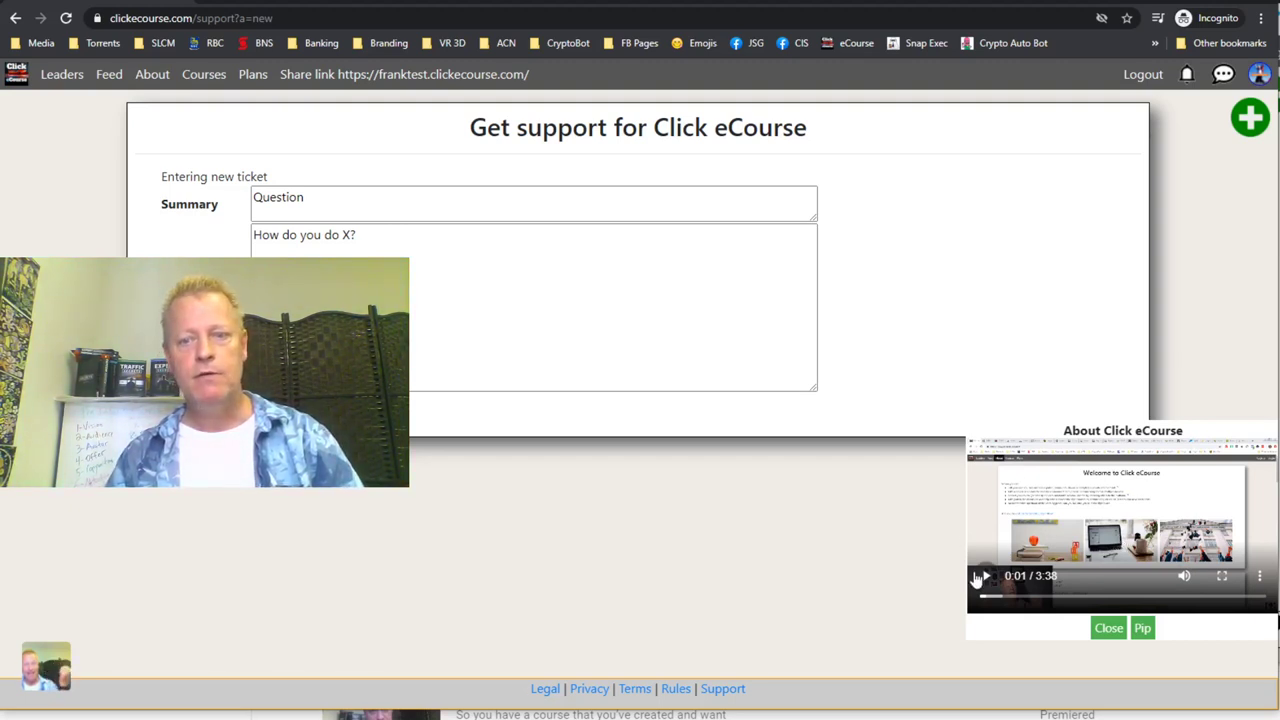
pyautogui.click(983, 577)
pyautogui.click(1184, 578)
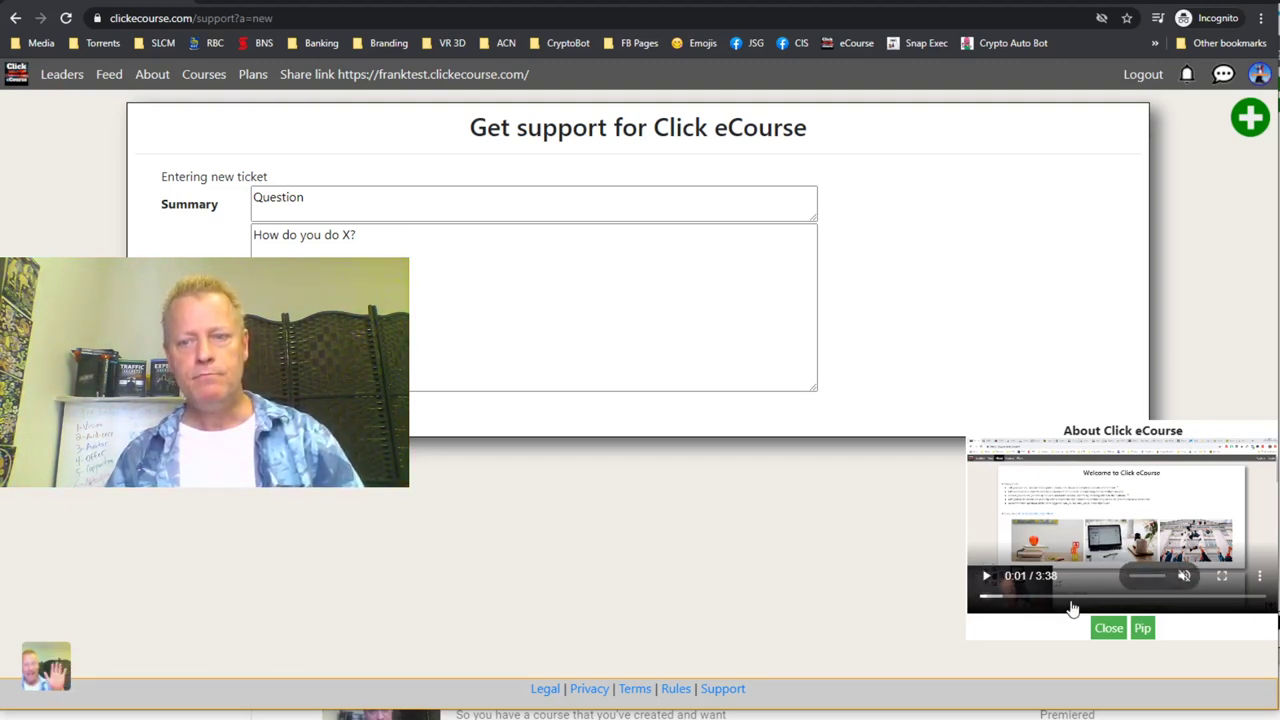
pyautogui.click(986, 577)
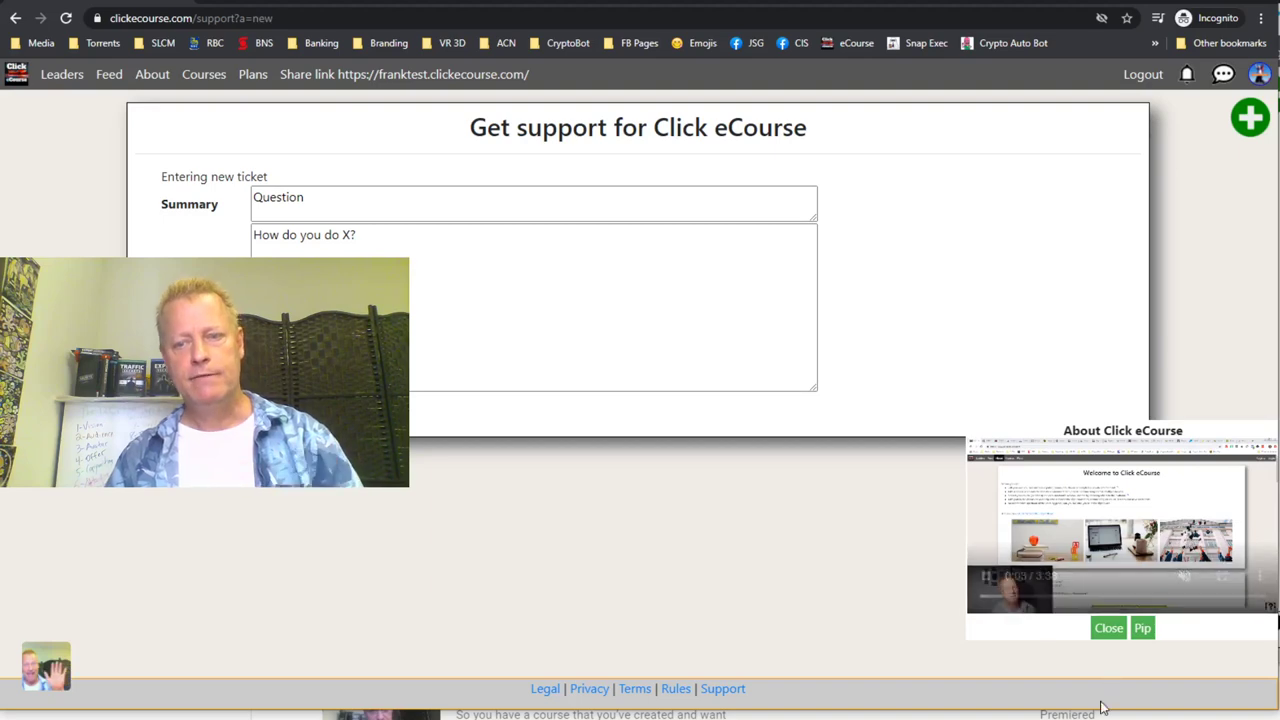
pyautogui.click(1222, 576)
pyautogui.press('Escape')
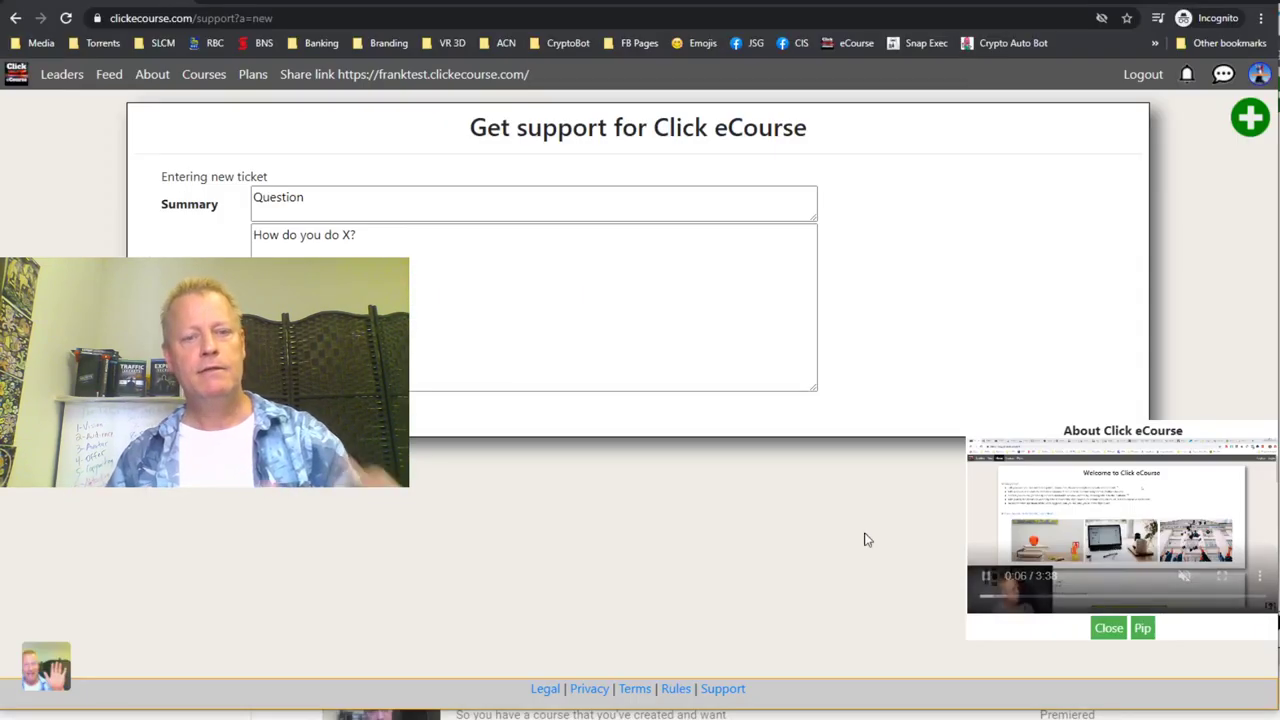
# - Switch the help video to picture-in-picture, enlarge it, and move it off the ticket form
pyautogui.click(1258, 580)
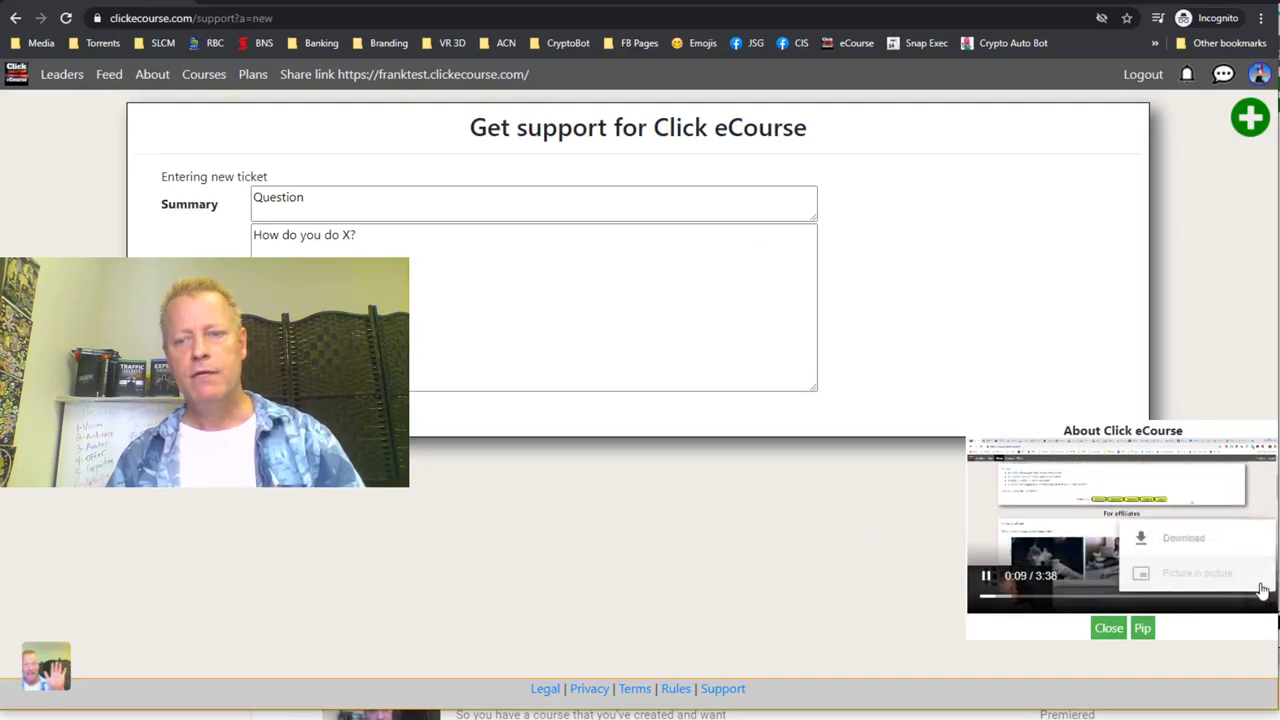
pyautogui.click(1197, 573)
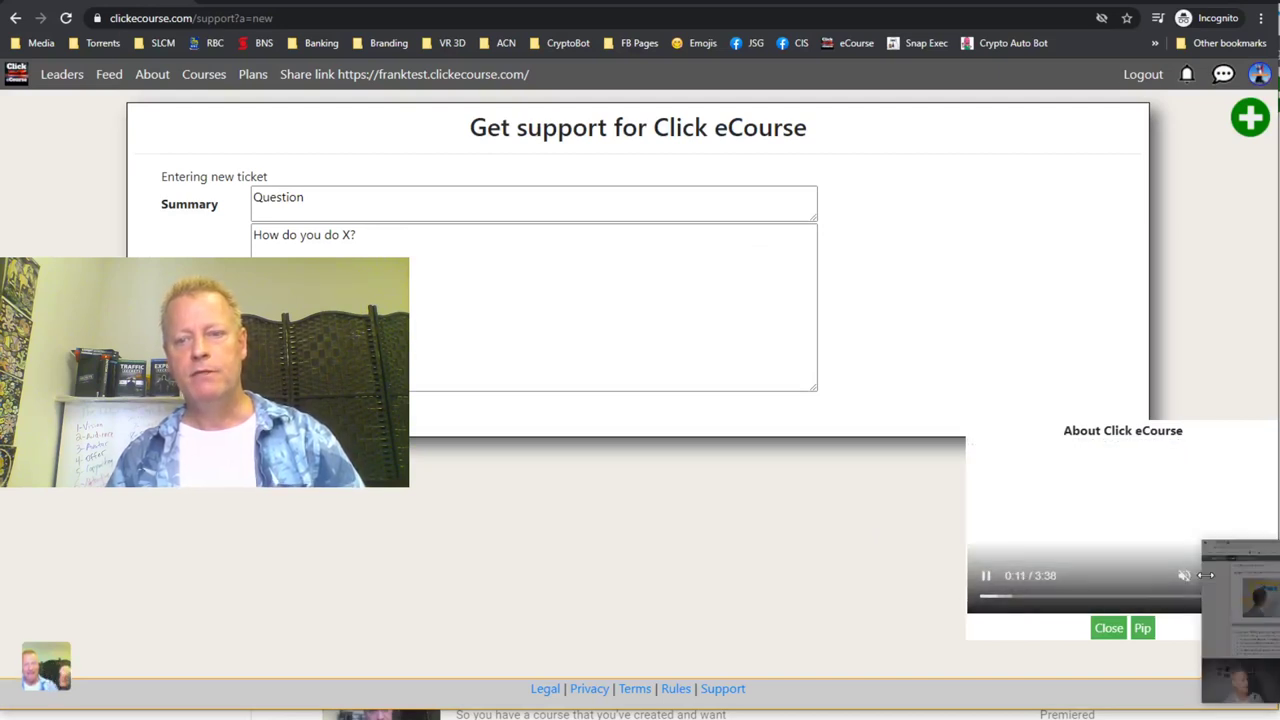
pyautogui.moveTo(1086, 500); pyautogui.dragTo(434, 179)
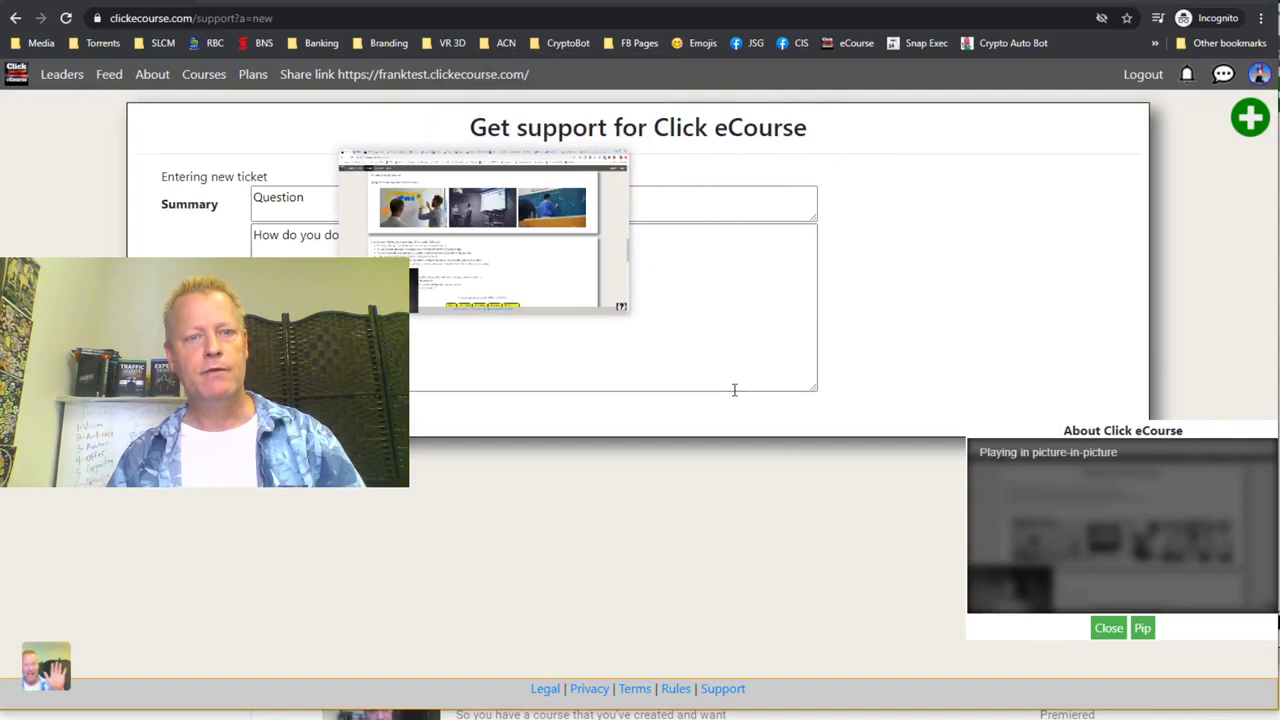
pyautogui.moveTo(629, 317); pyautogui.dragTo(1064, 558)
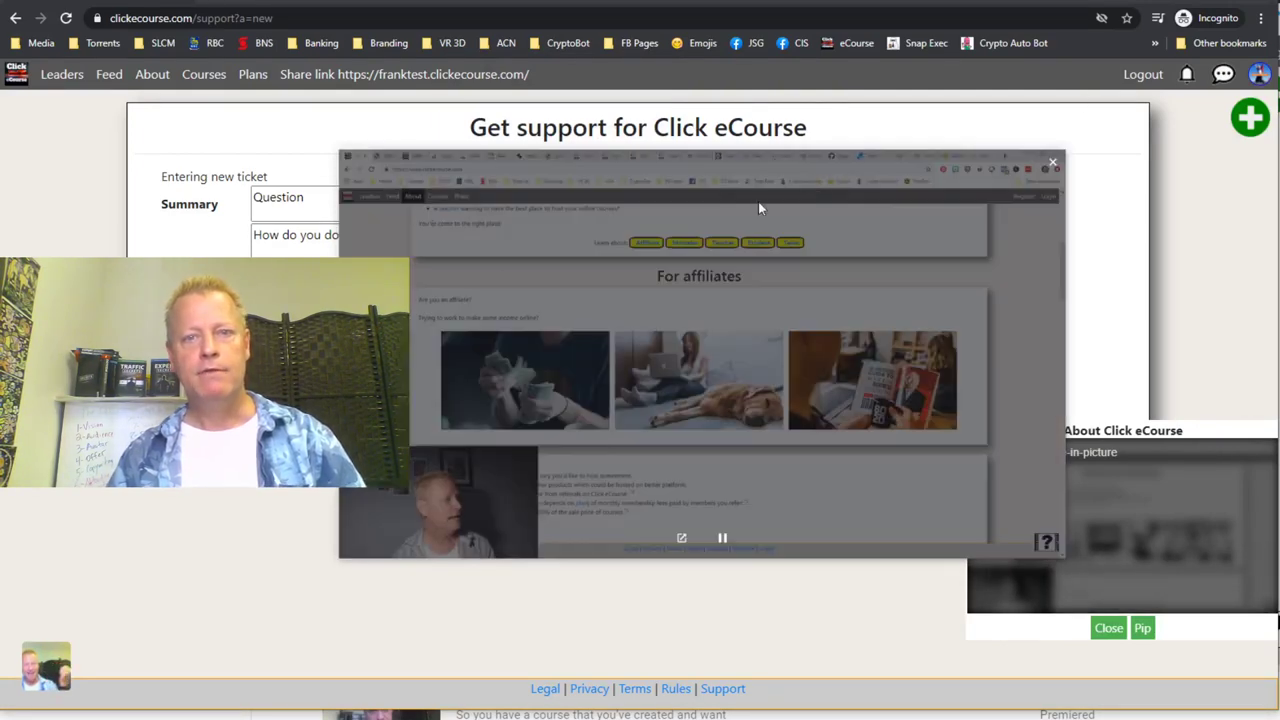
pyautogui.moveTo(758, 201); pyautogui.dragTo(1178, 33)
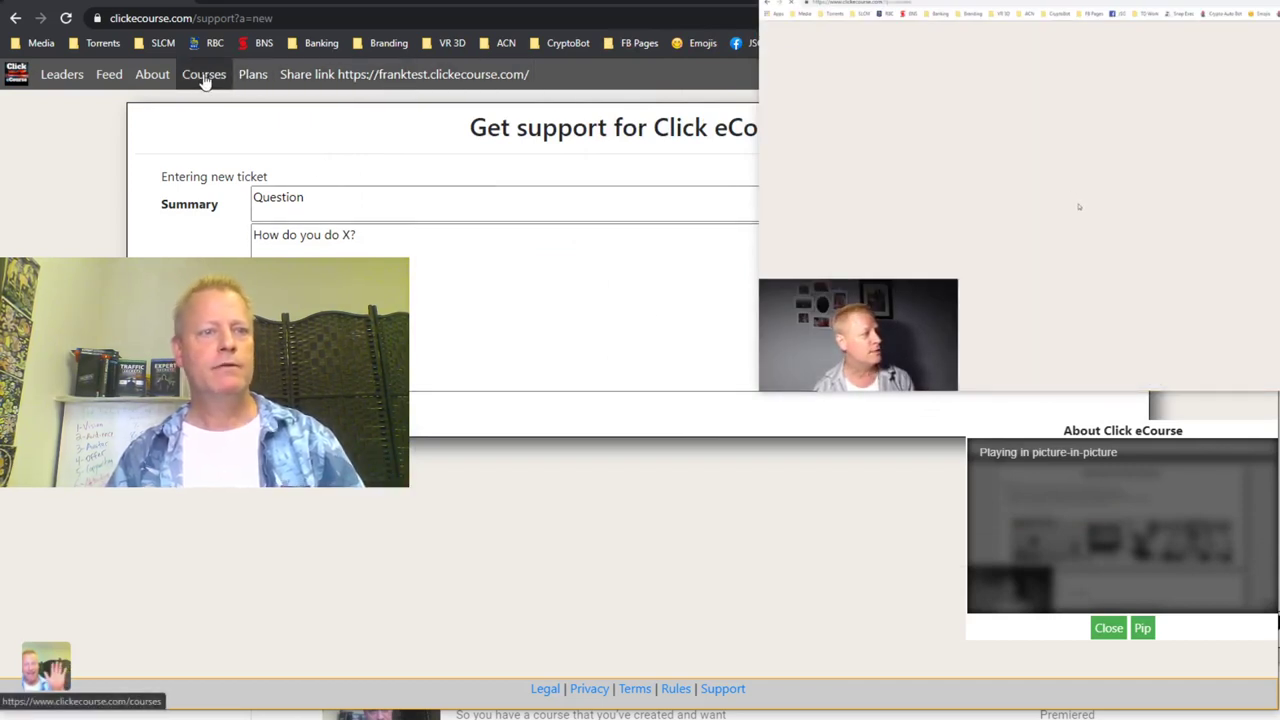
# - Open the public Courses listing and browse its help videos panel
pyautogui.click(205, 76)
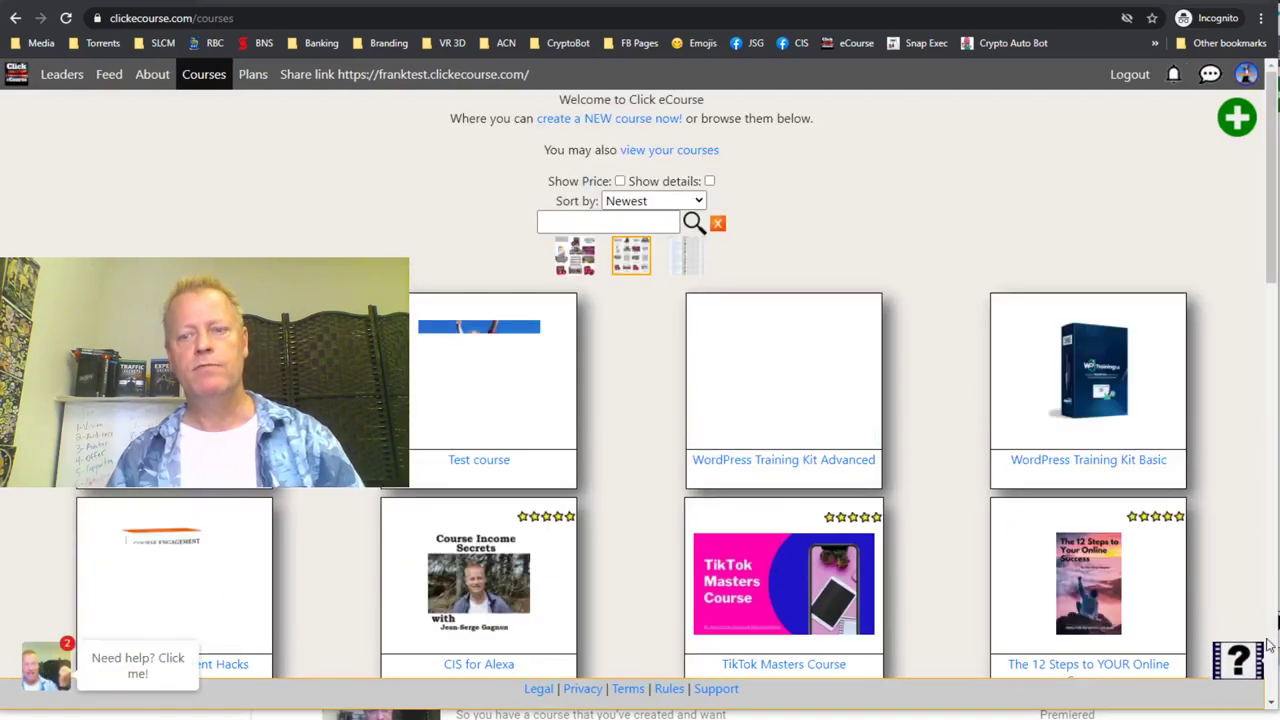
pyautogui.scroll(-7, 924, 420)
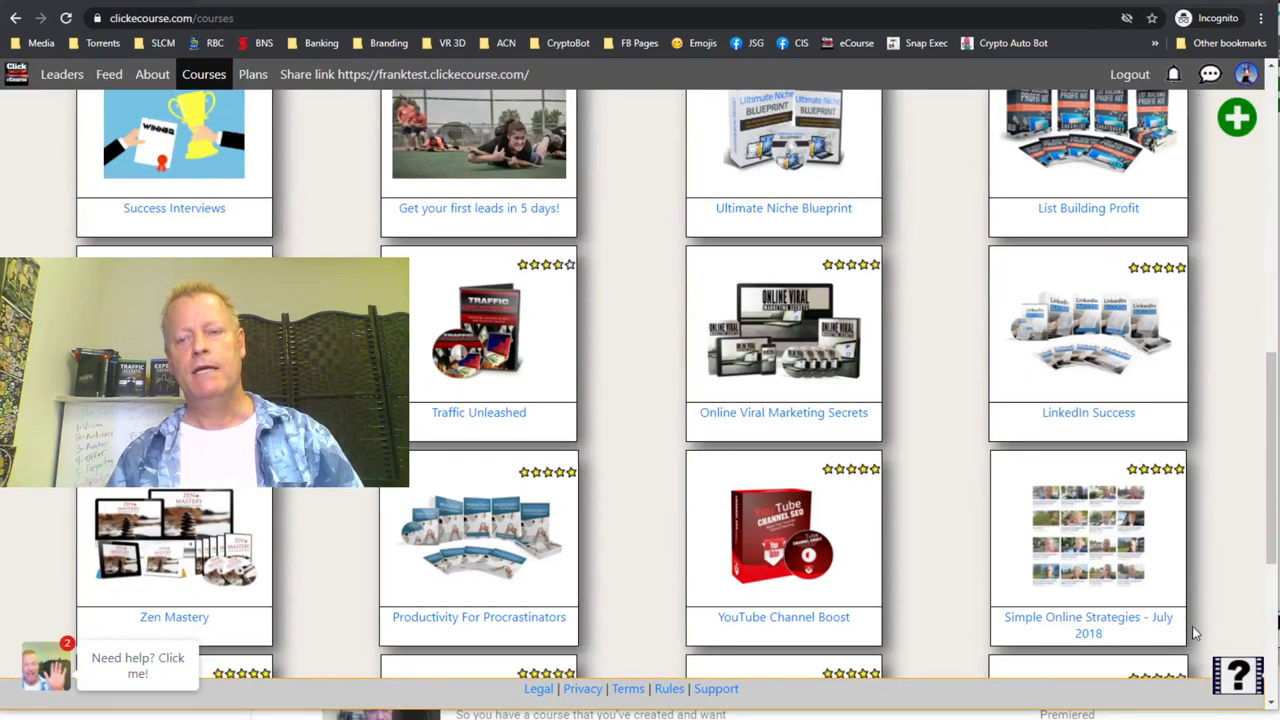
pyautogui.moveTo(1236, 648); pyautogui.dragTo(1243, 655)
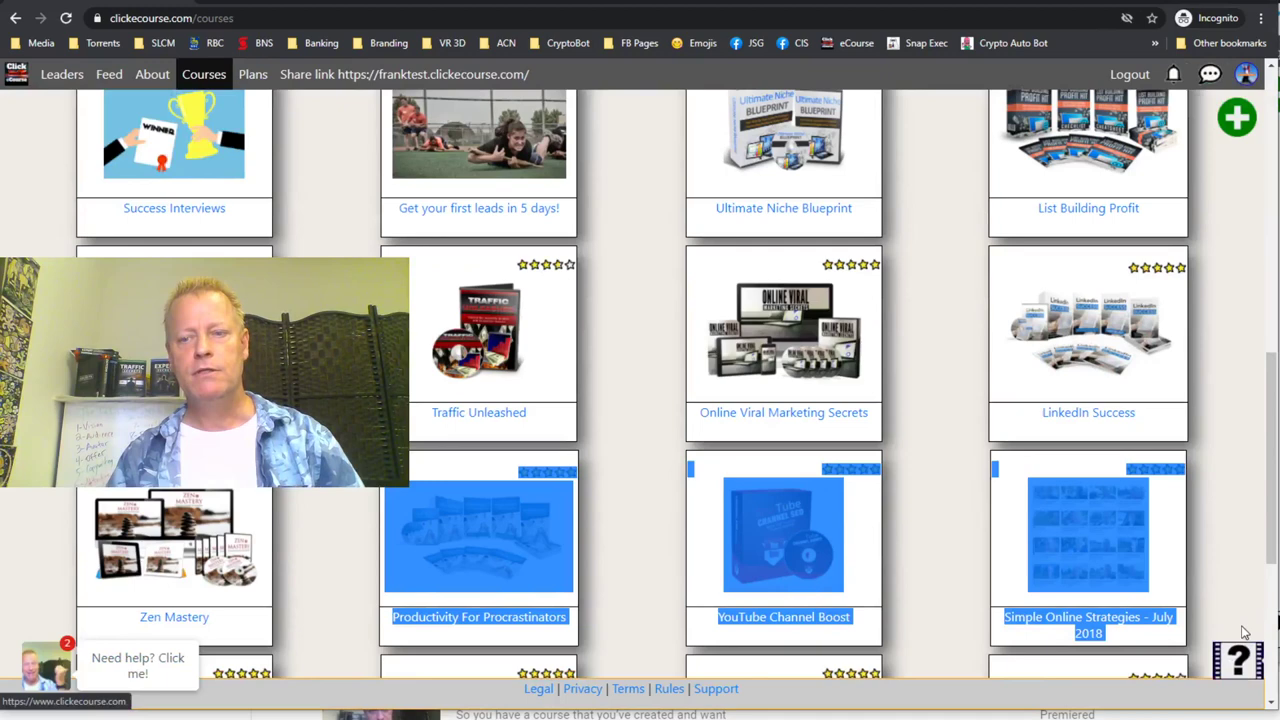
pyautogui.click(1242, 645)
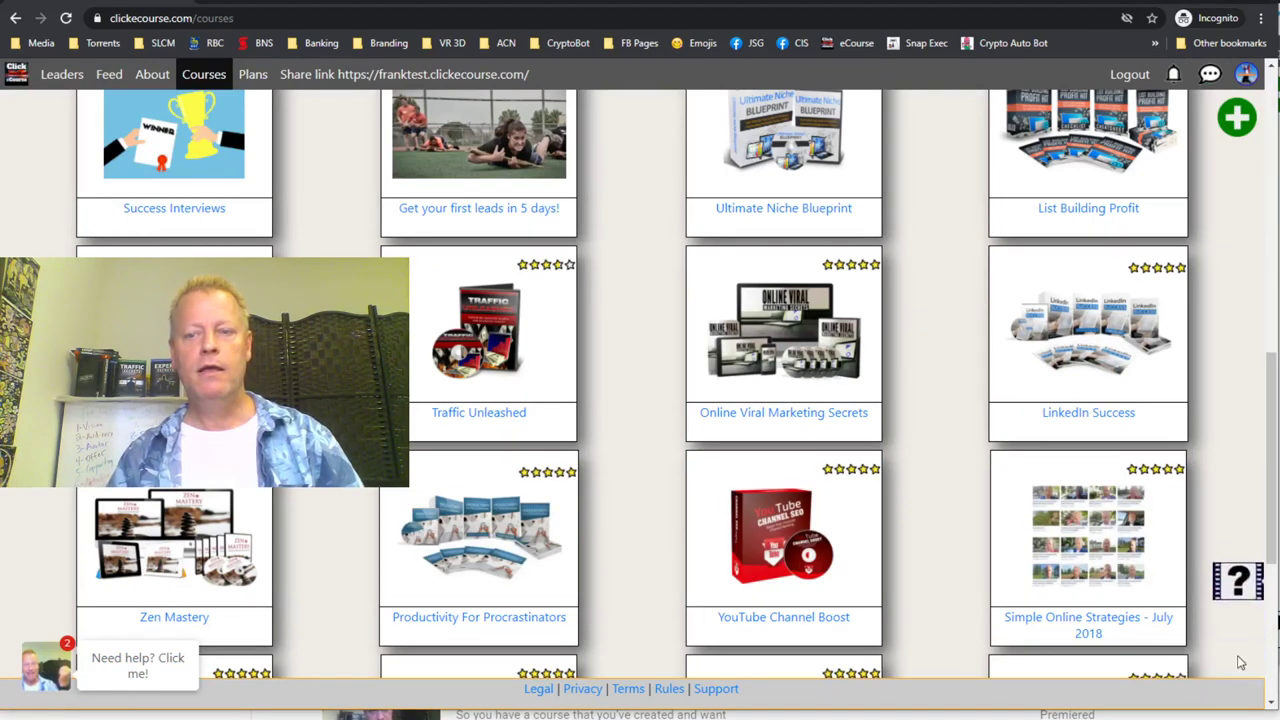
pyautogui.click(1238, 648)
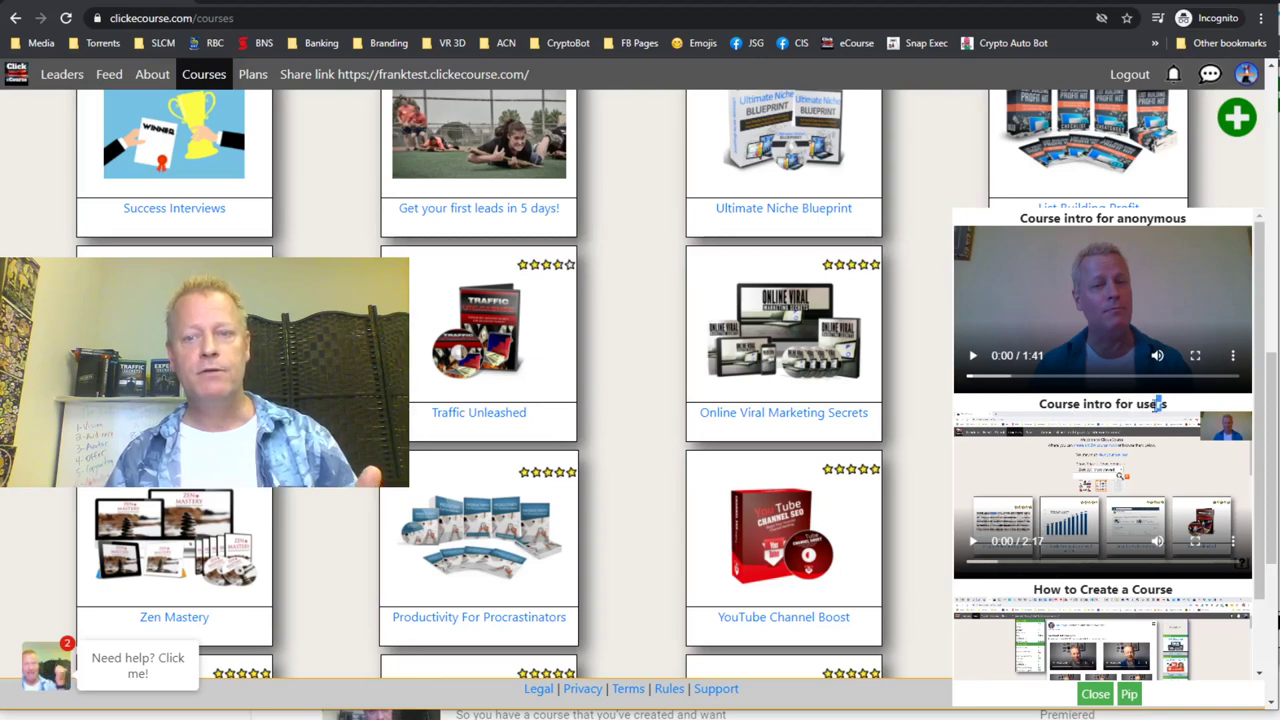
pyautogui.moveTo(1158, 404); pyautogui.dragTo(1094, 406)
pyautogui.scroll(-1, 1122, 590)
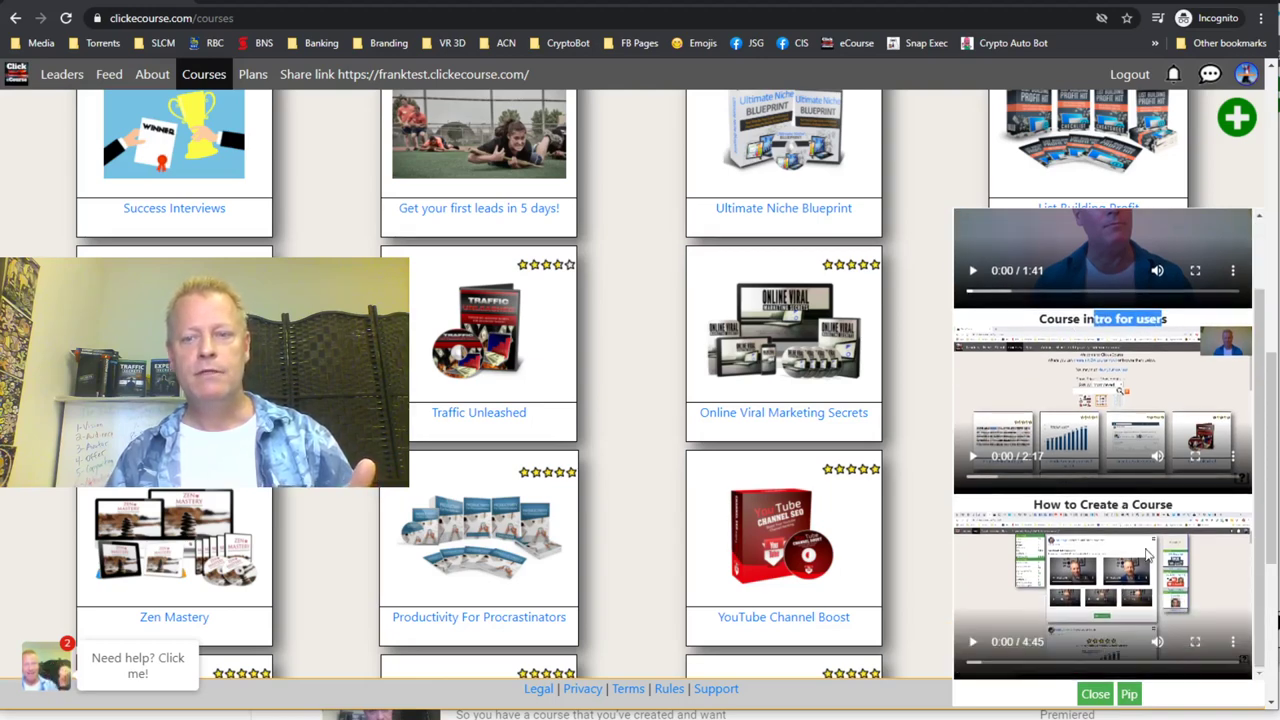
pyautogui.moveTo(1178, 504); pyautogui.dragTo(1080, 505)
pyautogui.scroll(-4, 1178, 504)
# - Close the course help videos panel and return to the top of the Courses listing
pyautogui.press('Home')
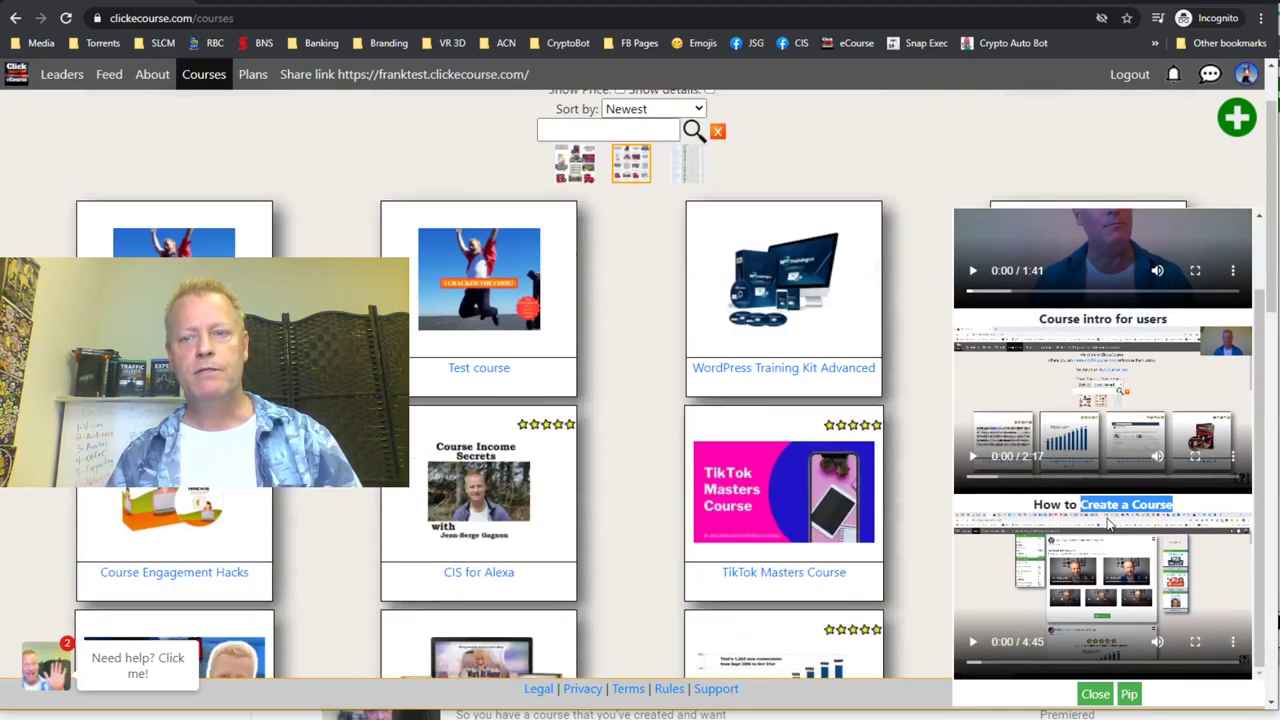
pyautogui.scroll(1, 1250, 509)
pyautogui.scroll(-1, 1245, 507)
pyautogui.scroll(1, 1240, 505)
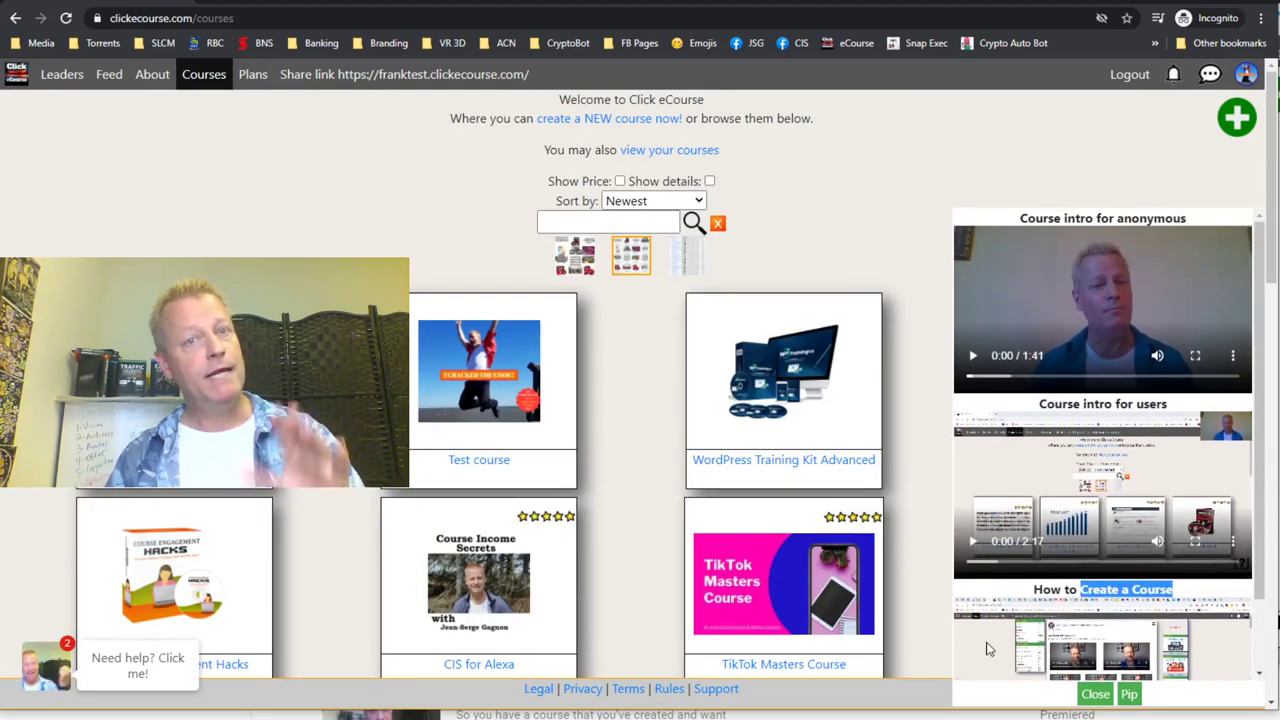
pyautogui.scroll(-10, 760, 548)
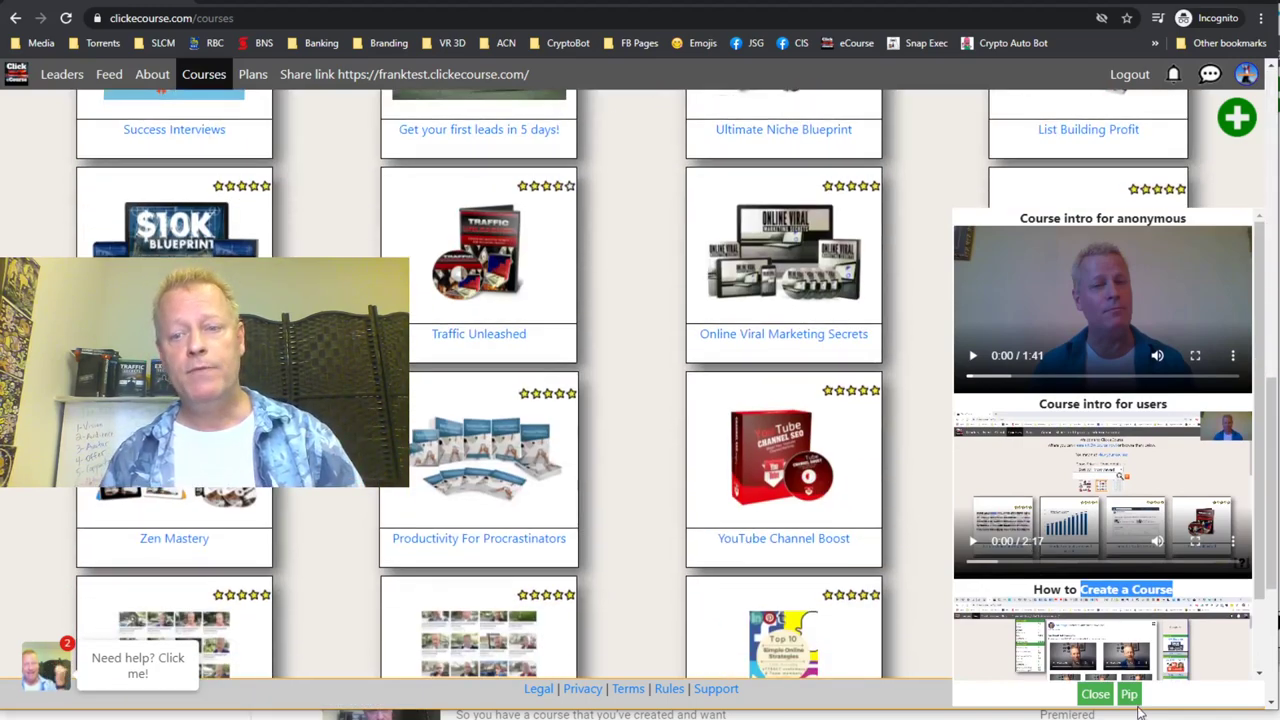
pyautogui.click(1095, 694)
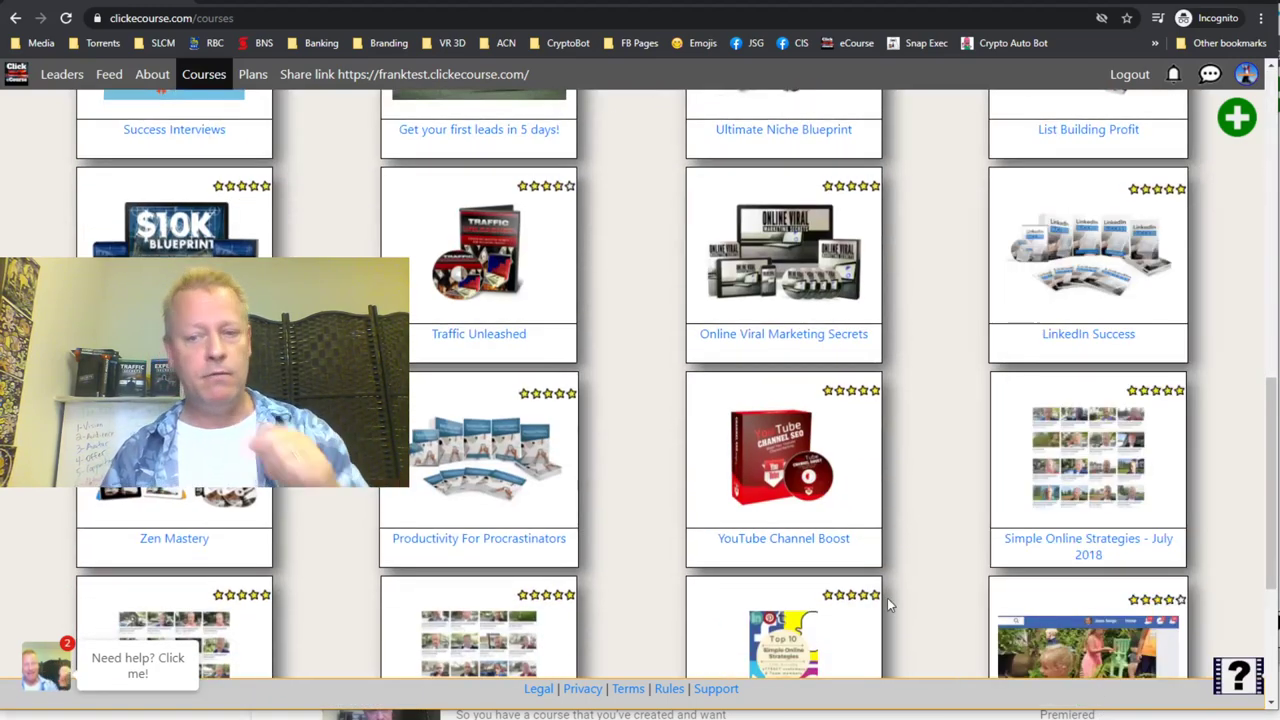
pyautogui.scroll(-4, 886, 586)
pyautogui.scroll(5, 914, 523)
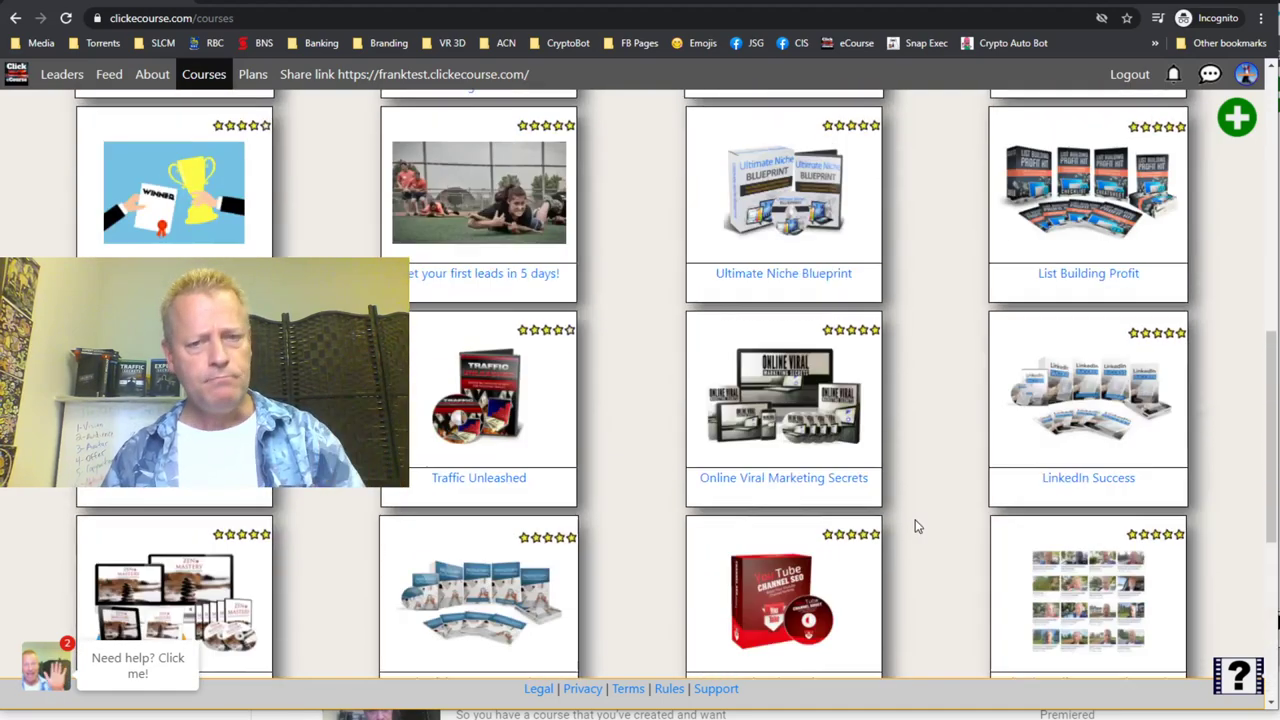
pyautogui.scroll(8, 918, 526)
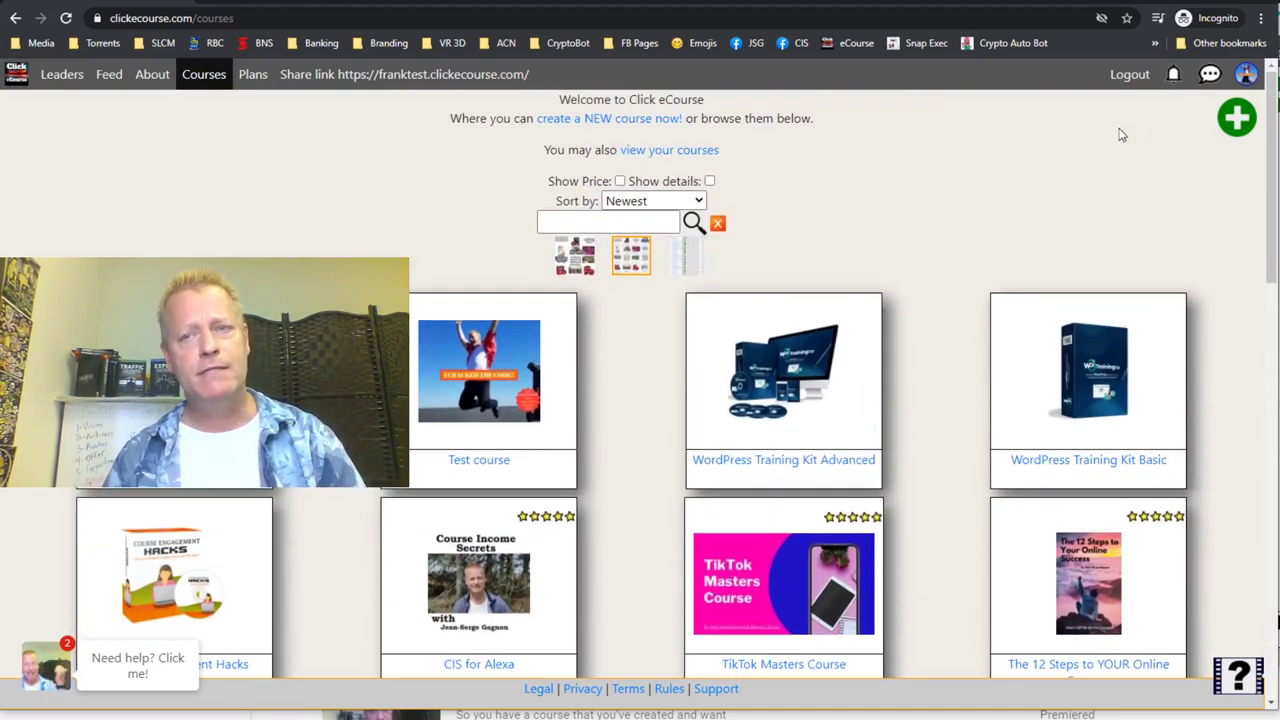
# - From the profile, show the Courses page down to the 'Courses that you created' heading
pyautogui.click(1245, 75)
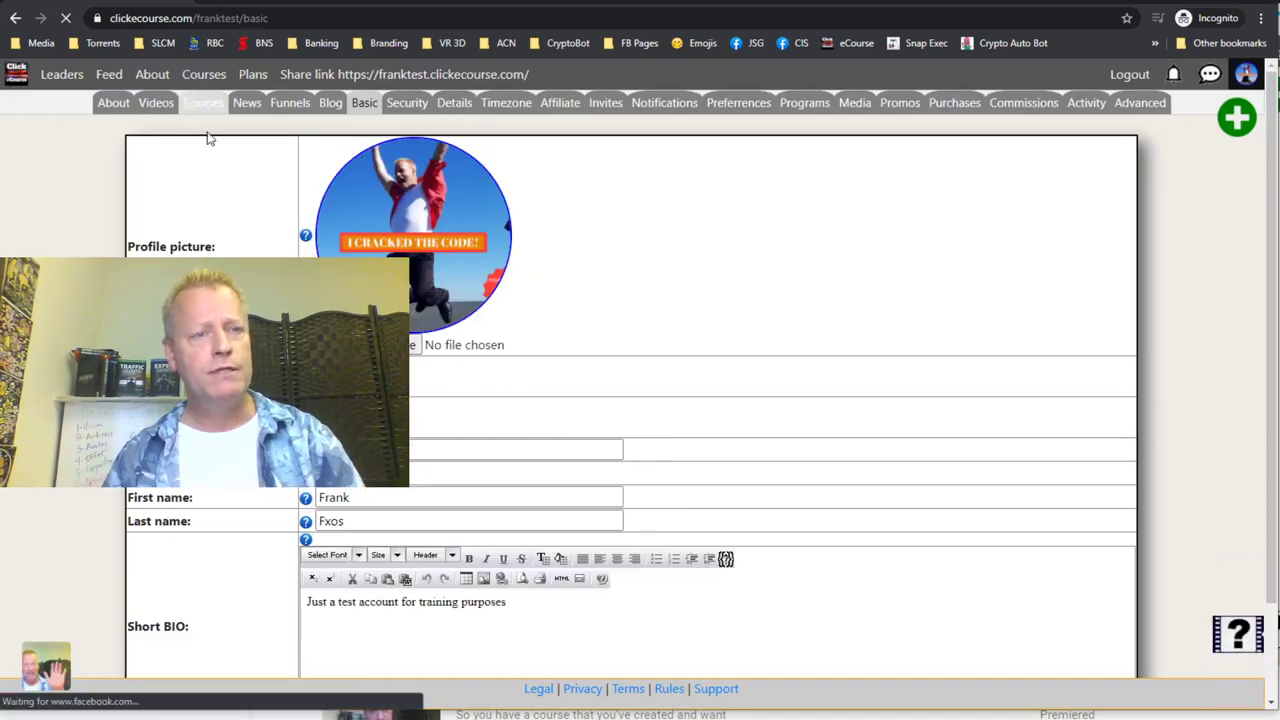
pyautogui.click(203, 103)
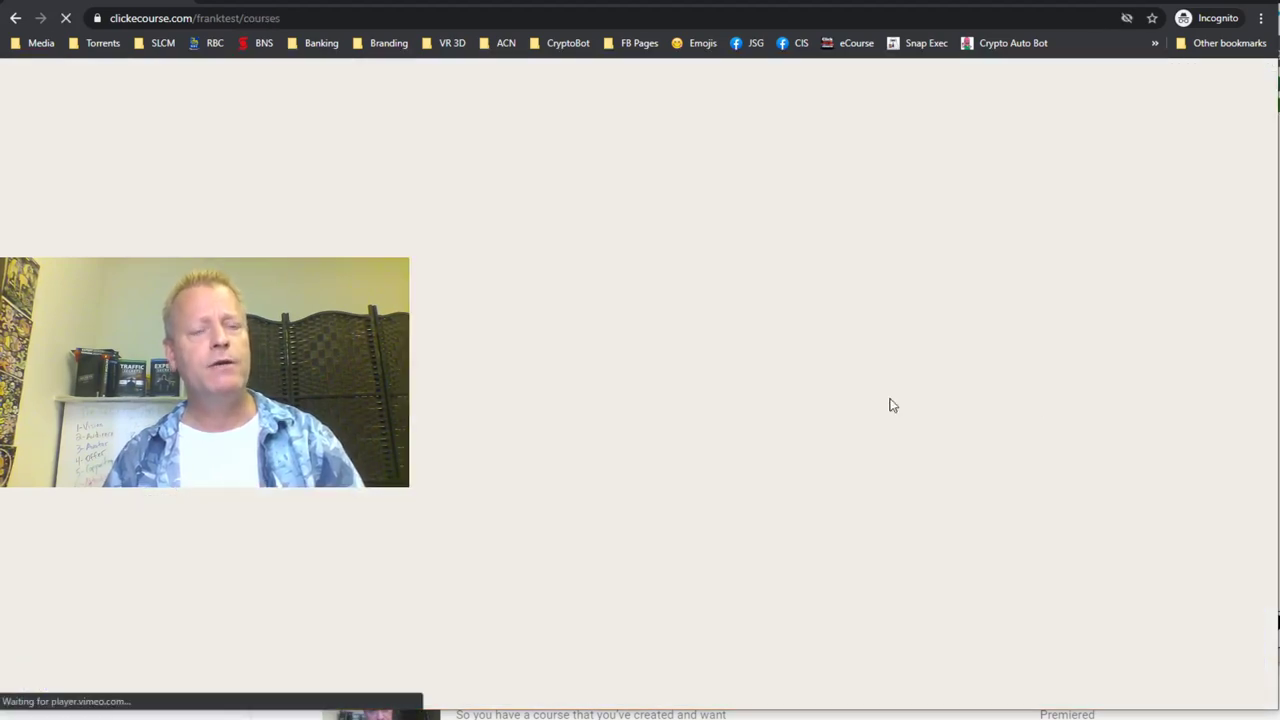
pyautogui.scroll(-3, 740, 228)
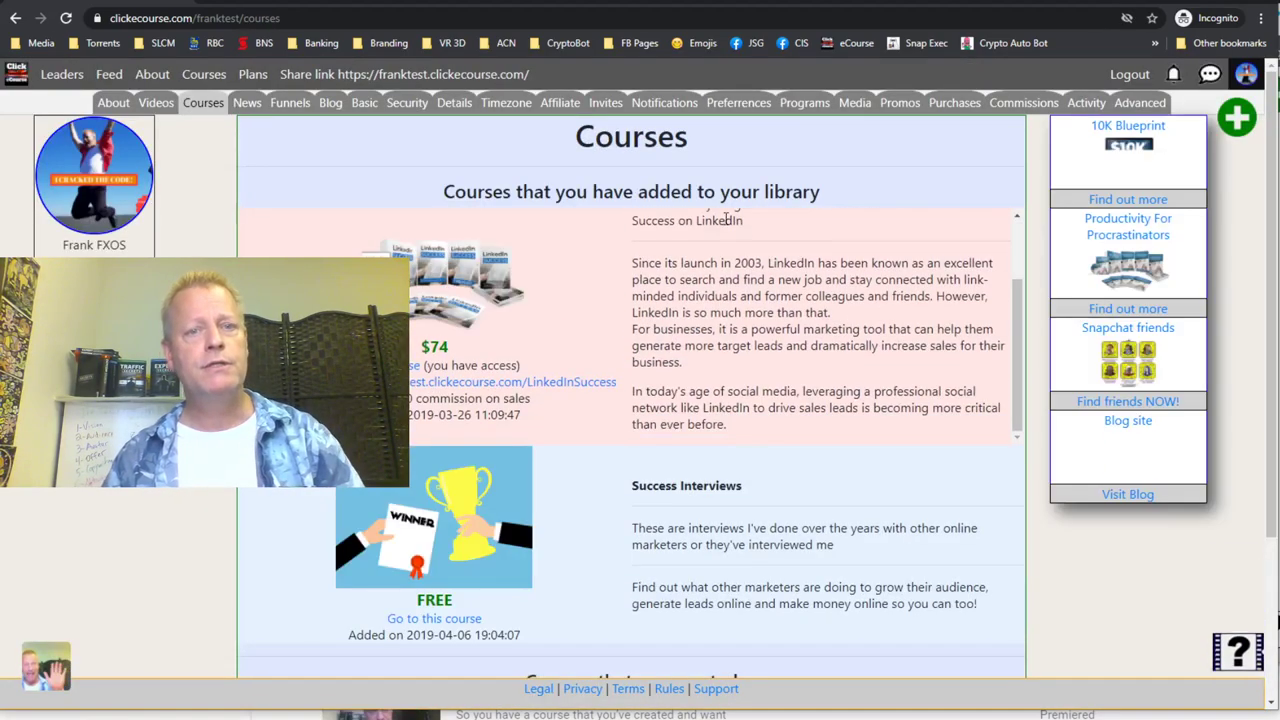
pyautogui.moveTo(740, 228); pyautogui.dragTo(551, 191)
pyautogui.scroll(-2, 797, 318)
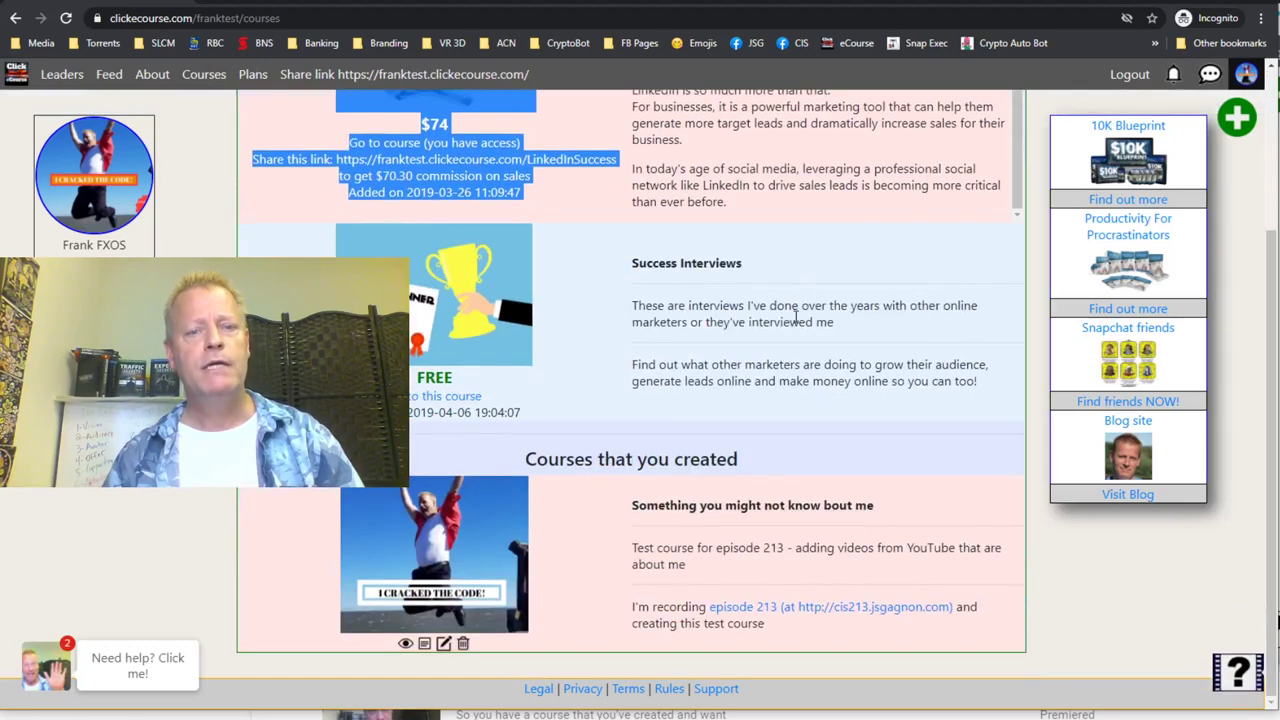
pyautogui.moveTo(559, 459); pyautogui.dragTo(779, 472)
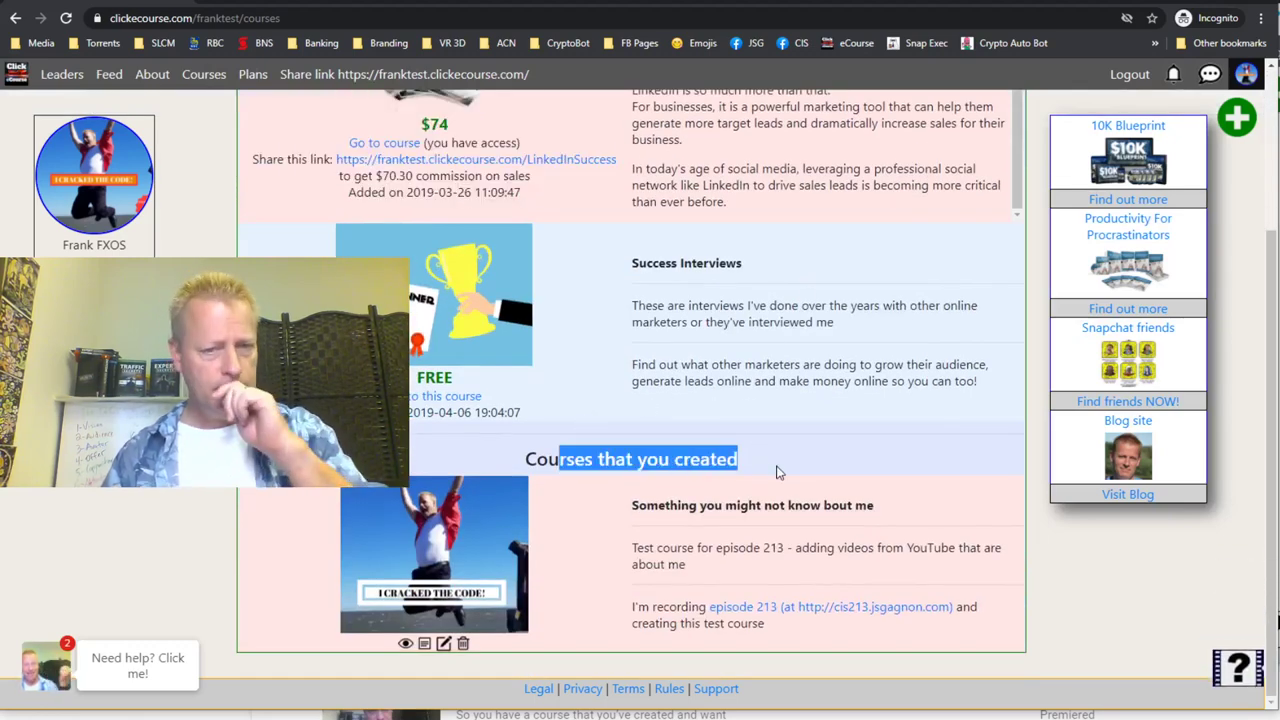